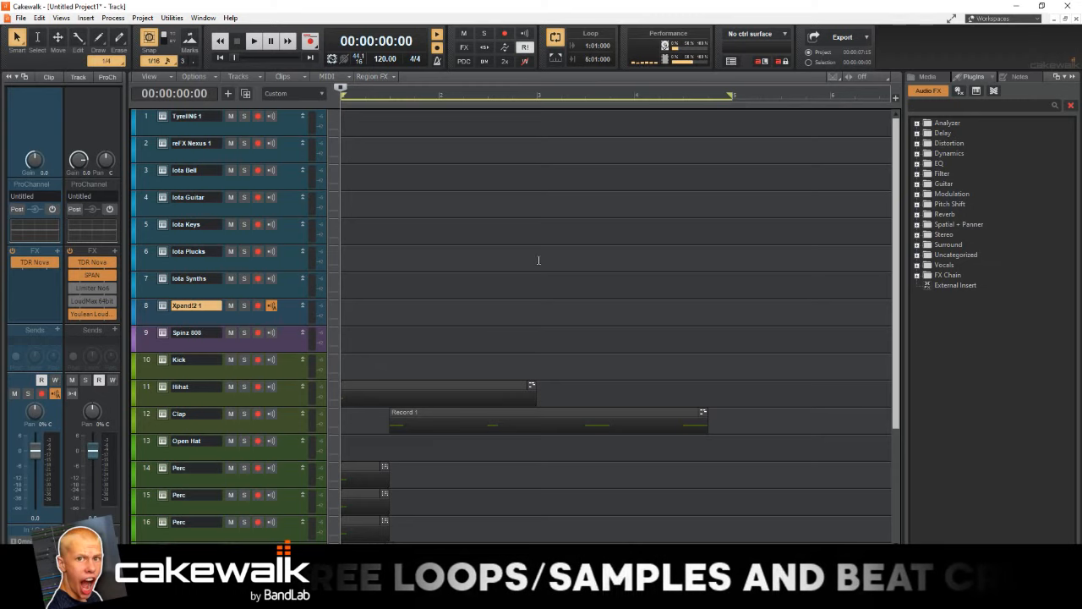
- Switch to OBS, move its window off this screen, and return to the Cakewalk track view
key("alt+Tab")
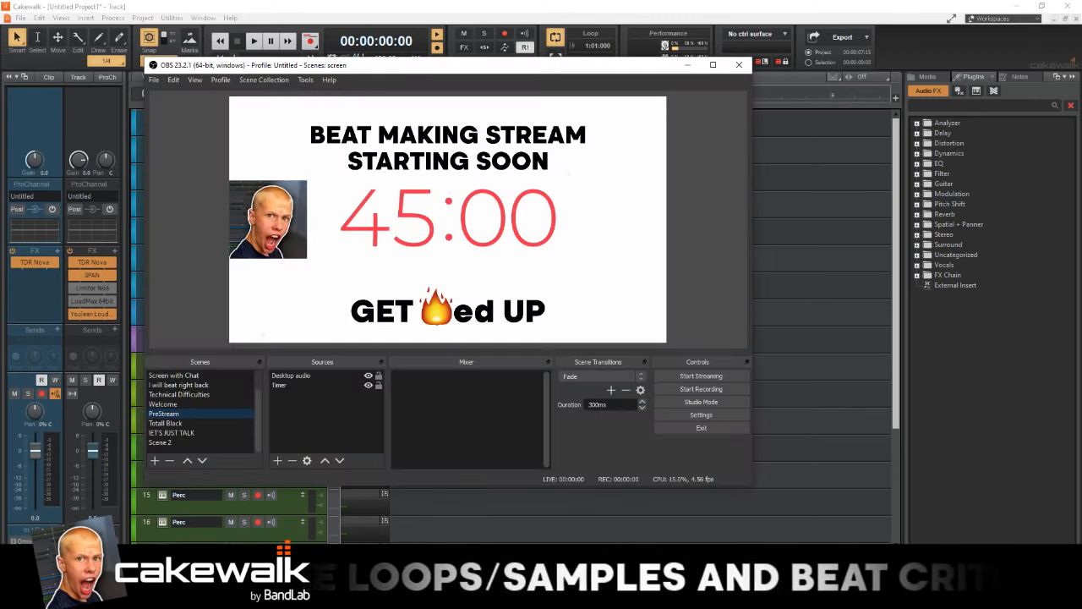
left_click_drag(383, 59, 1081, 59)
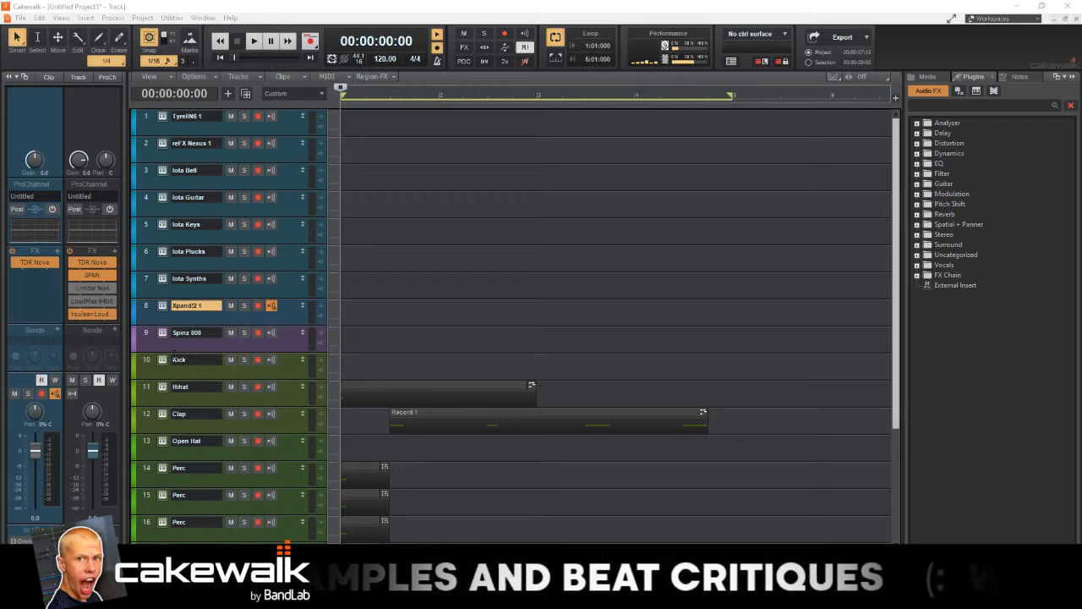
left_click(440, 296)
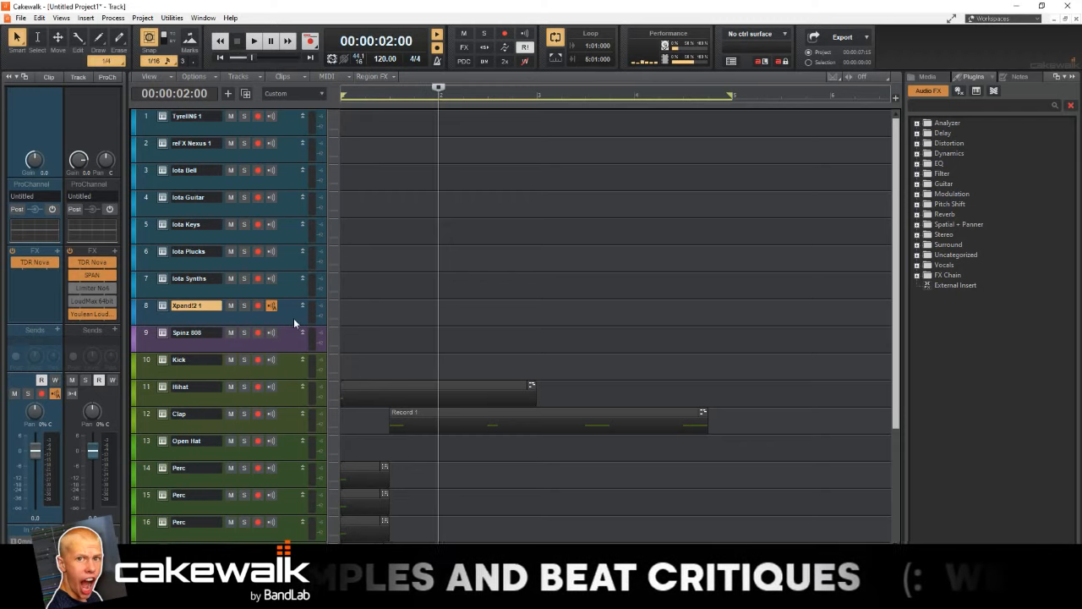
- Load the Natural Grand Piano sound from the Acoustic Piano category into part A of the track 8 Xpand!2 instrument
left_click(165, 308)
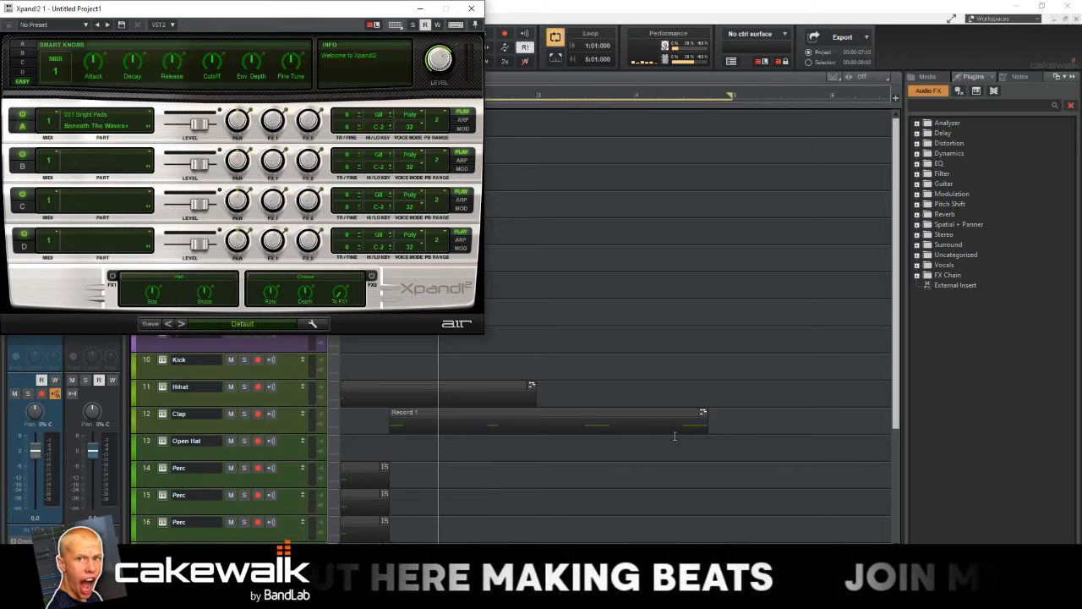
left_click(115, 127)
mouse_move(96, 255)
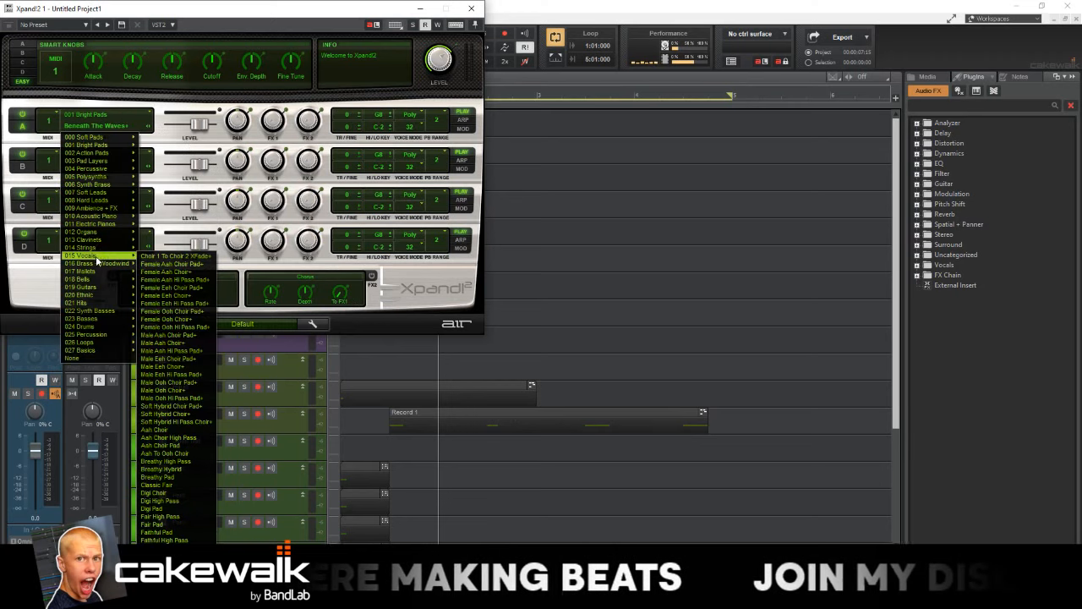
mouse_move(98, 279)
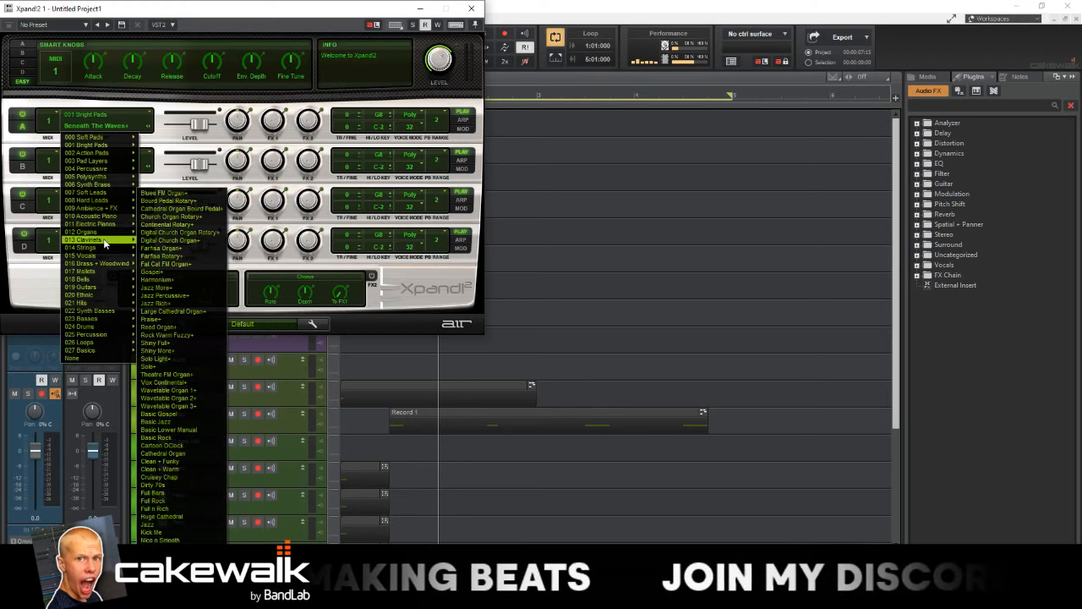
key("Escape")
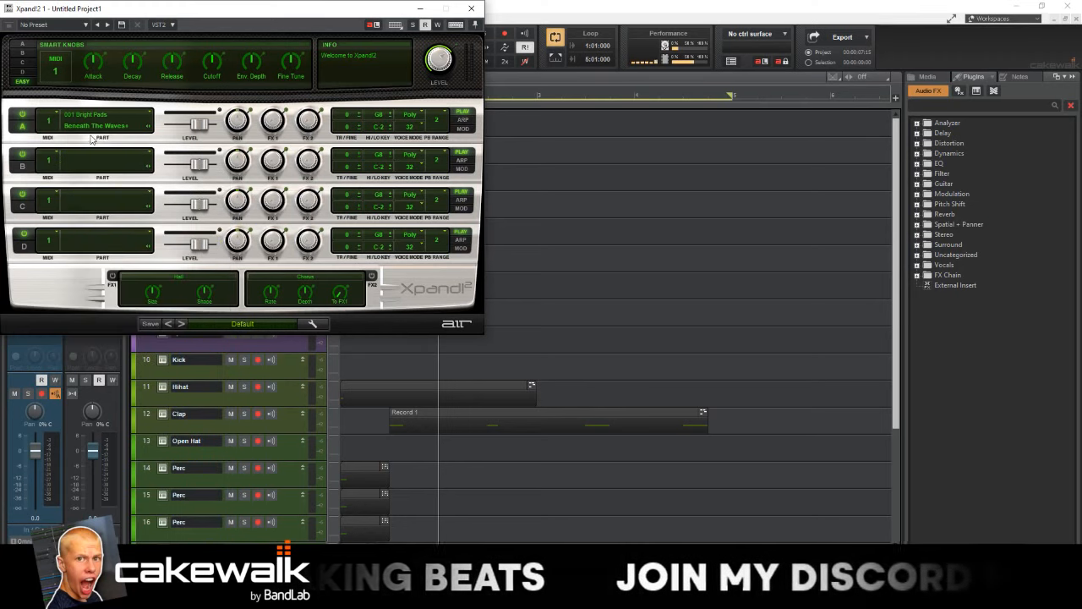
left_click(93, 127)
mouse_move(98, 216)
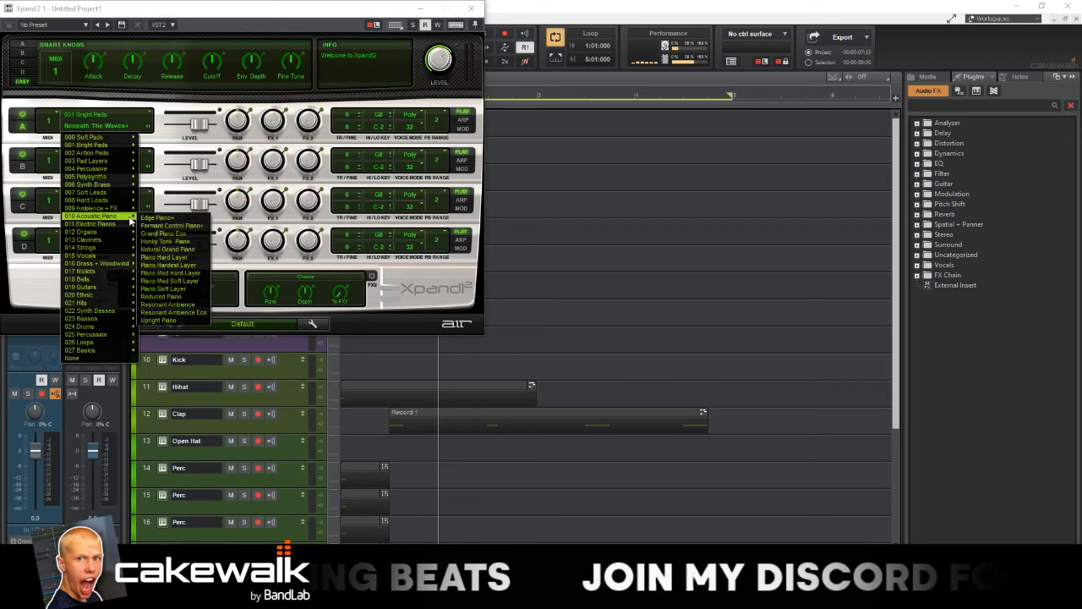
left_click(164, 249)
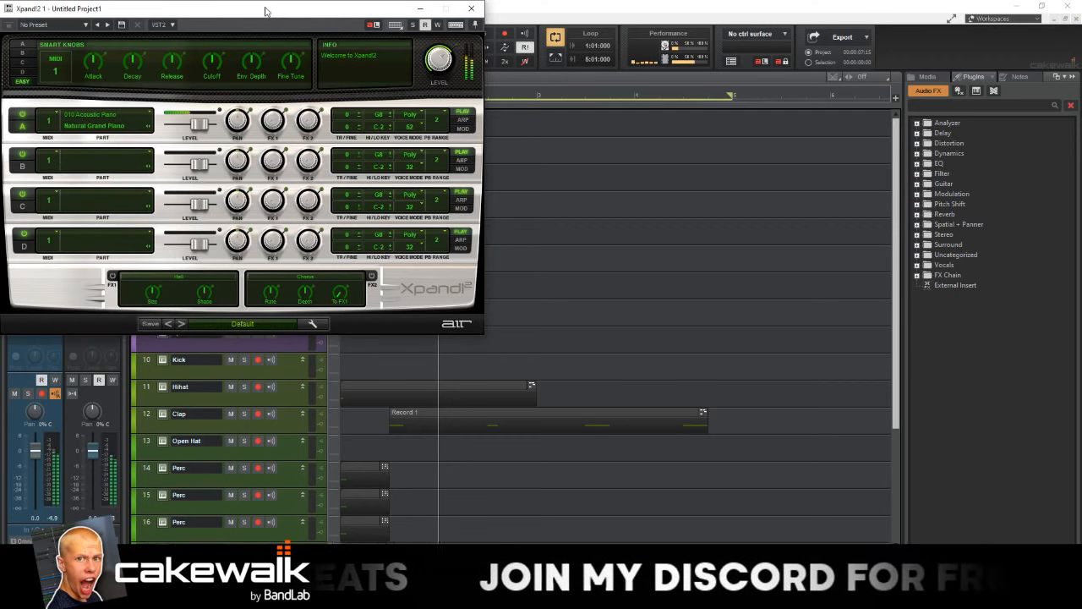
- Raise the system volume to 70 and close the Discord and Xpand!2 windows
key("XF86AudioRaiseVolume")
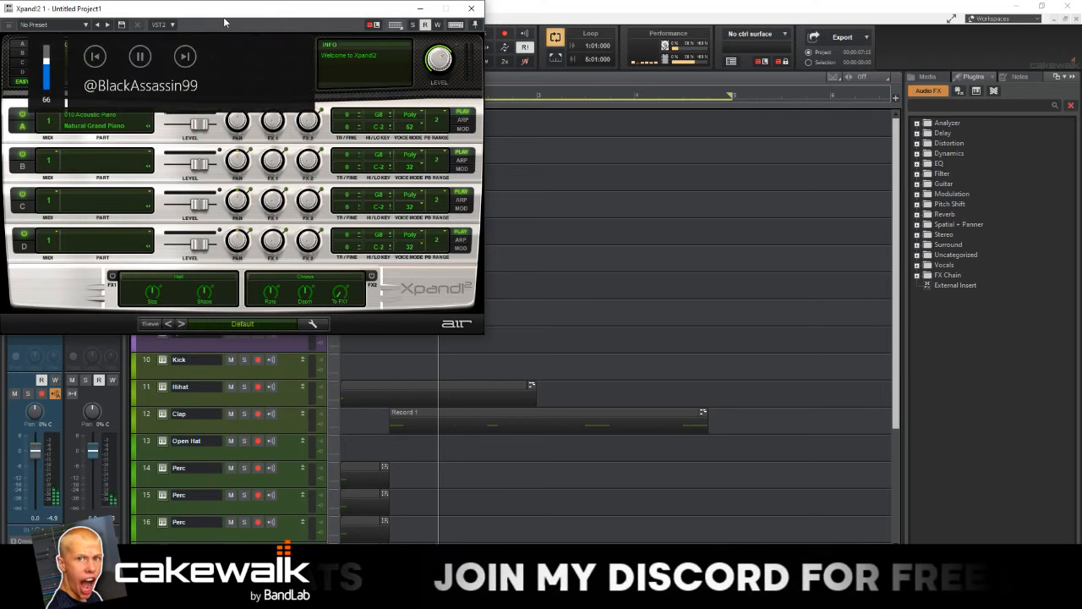
key("XF86AudioRaiseVolume")
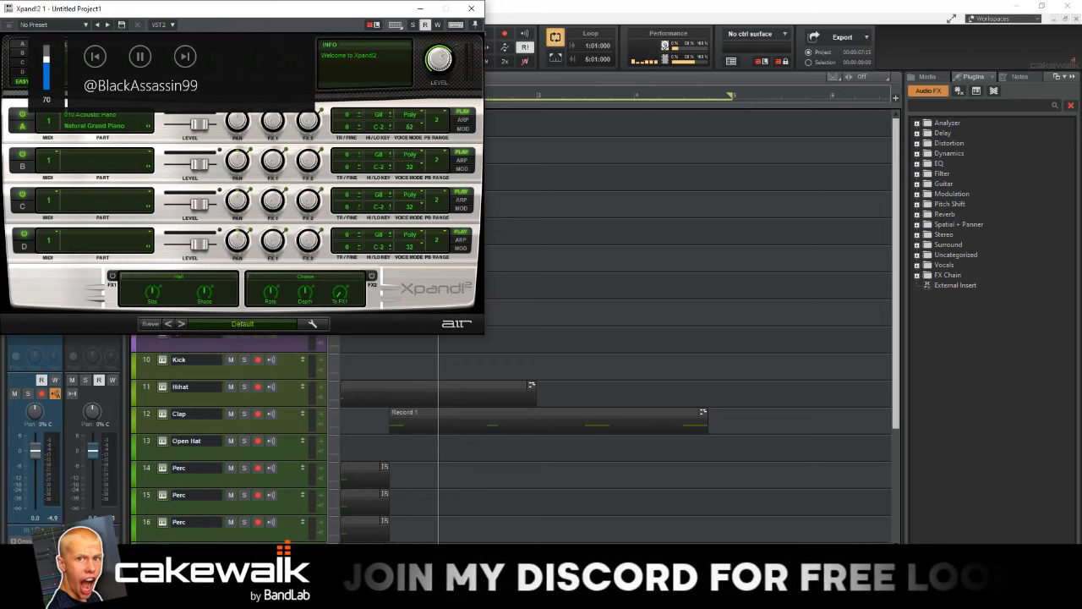
left_click(338, 597)
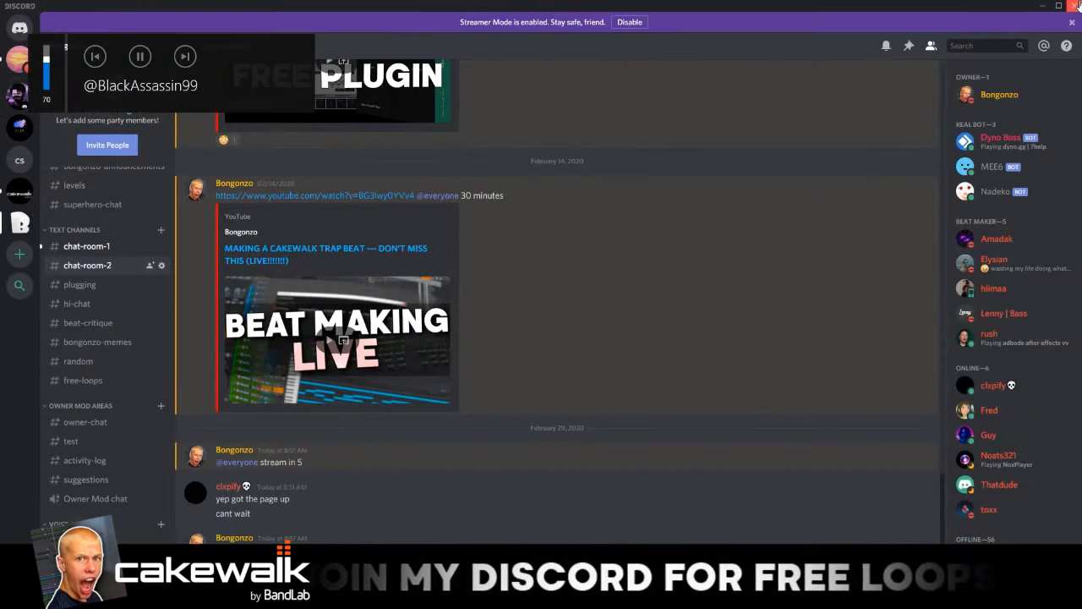
left_click(1076, 4)
left_click(543, 319)
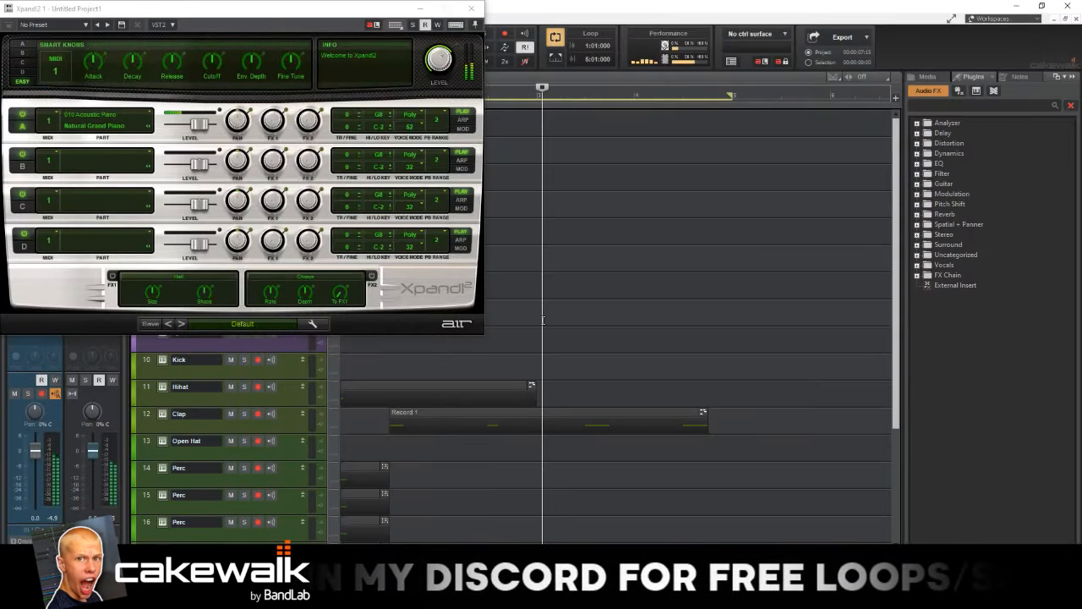
key("XF86AudioRaiseVolume")
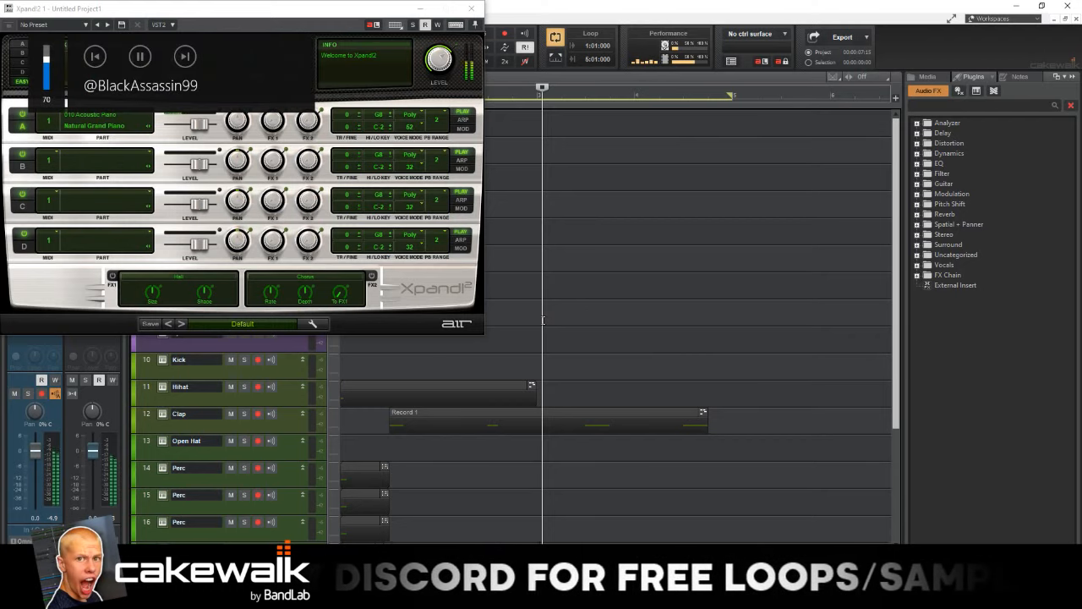
left_click(472, 8)
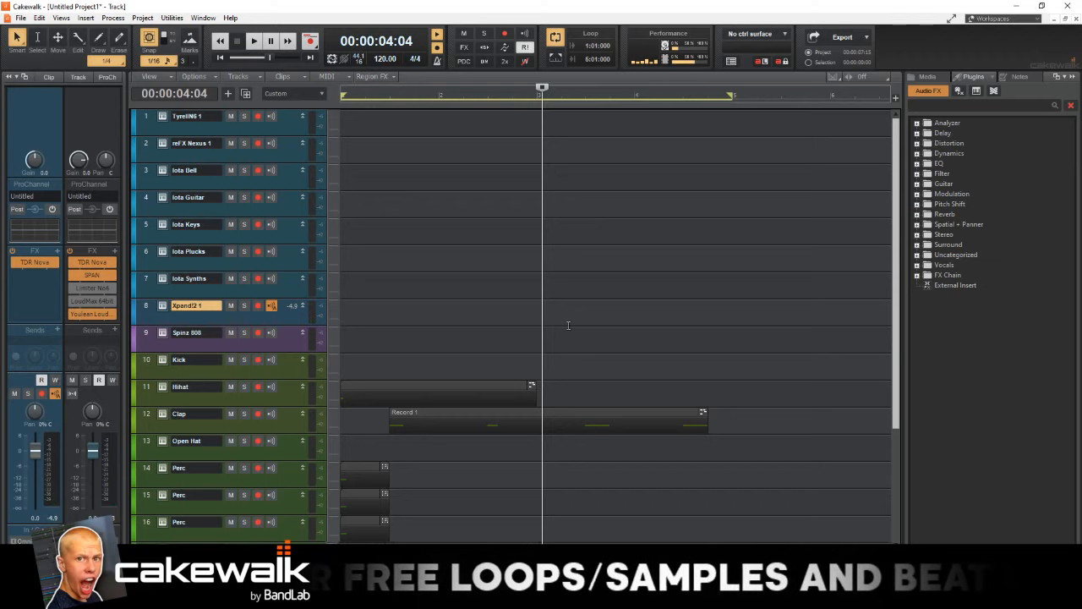
- Set the project tempo to 145 BPM
left_click(491, 283)
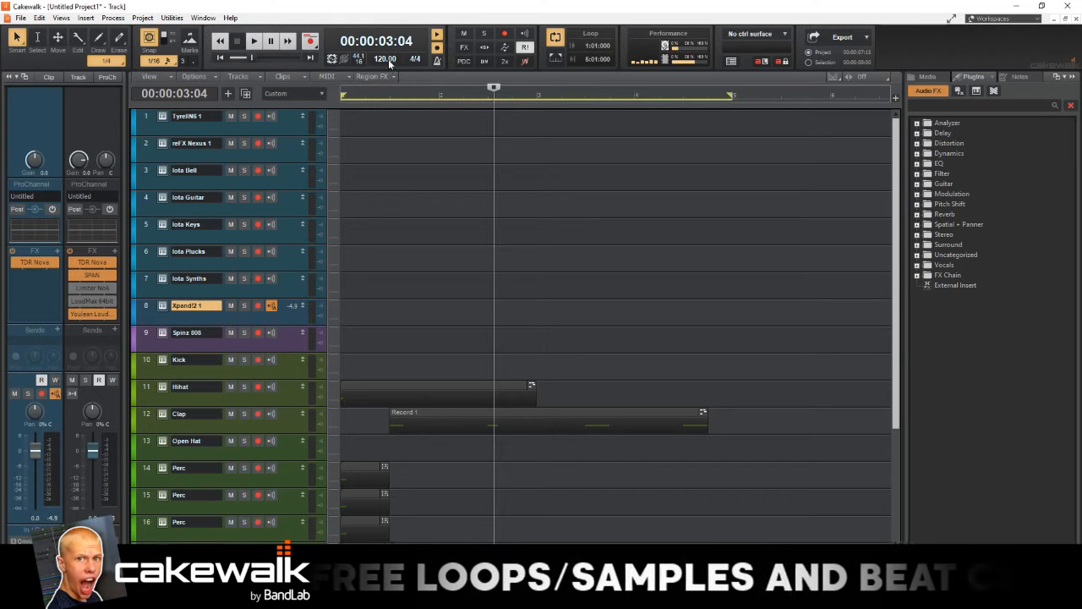
left_click(388, 60)
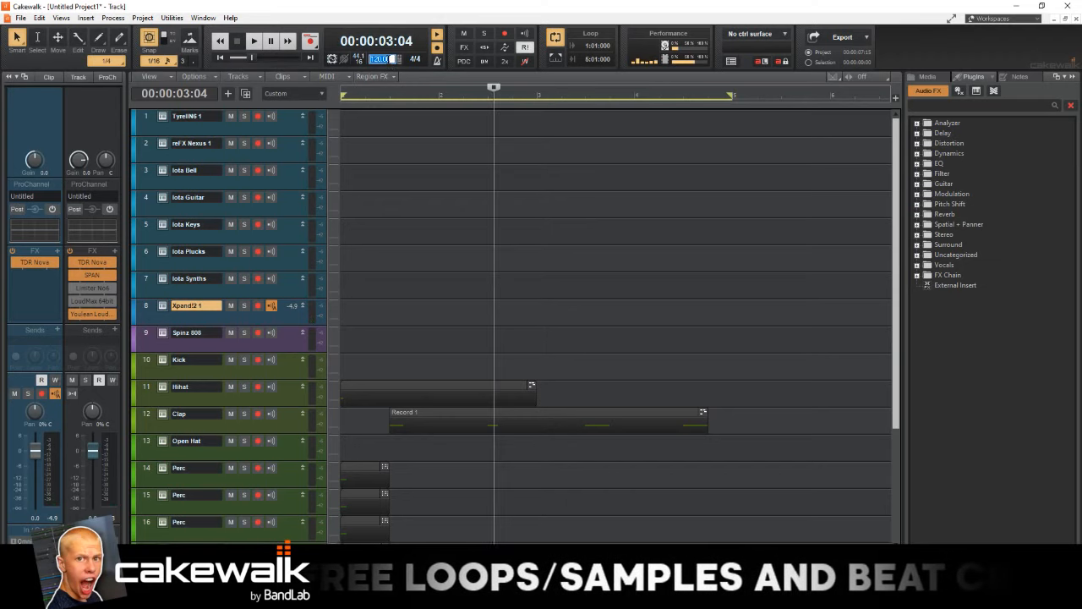
type("145")
key("Return")
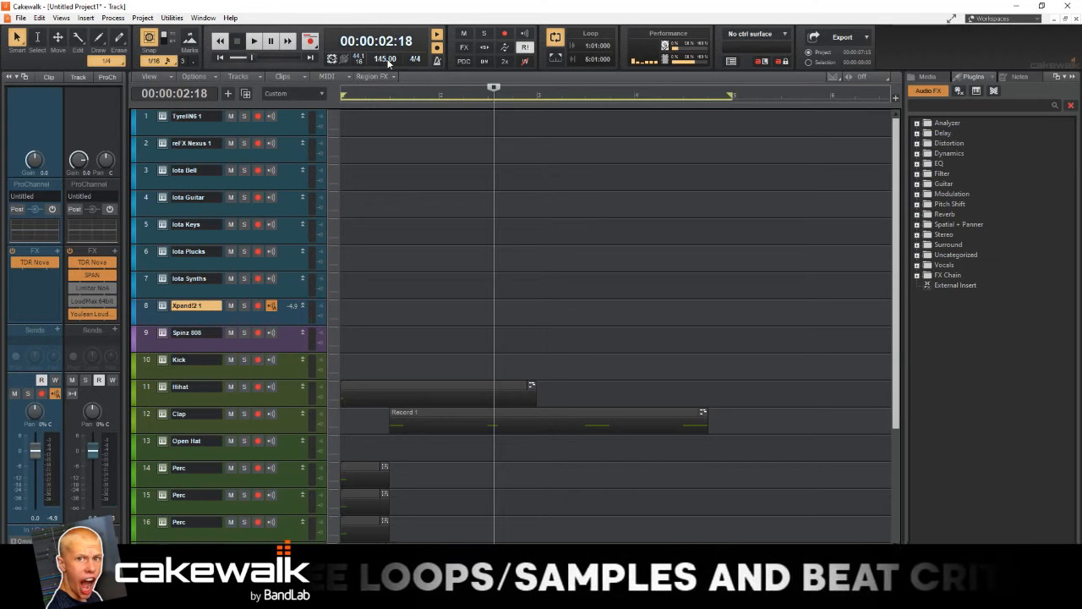
- Select the Iota Synths track and show its piano roll maximized over the track view
left_click(291, 283)
key("ctrl+s")
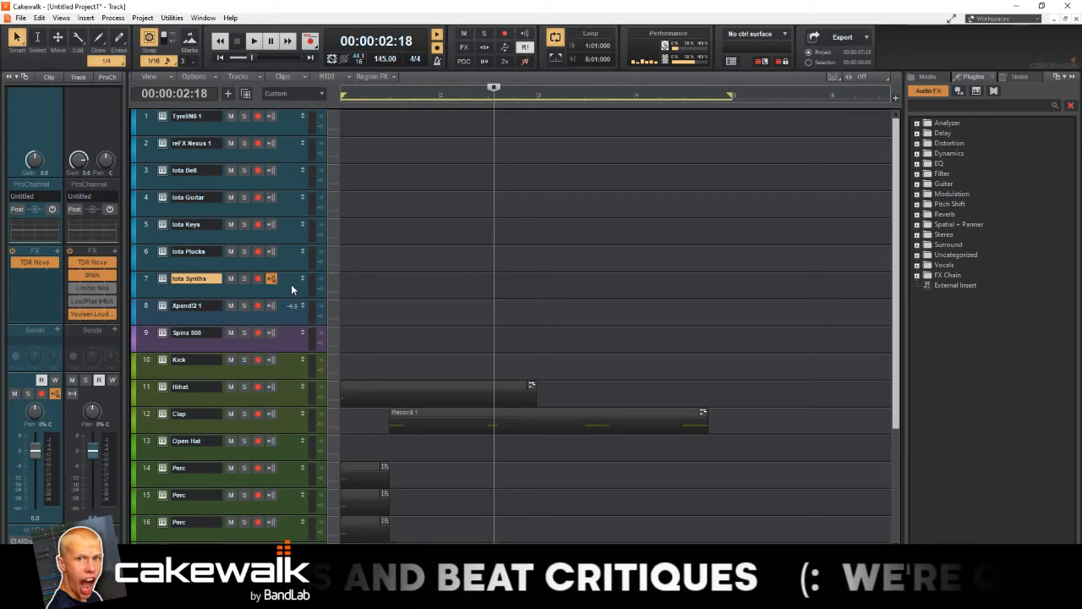
right_click(375, 293)
mouse_move(397, 306)
left_click(485, 309)
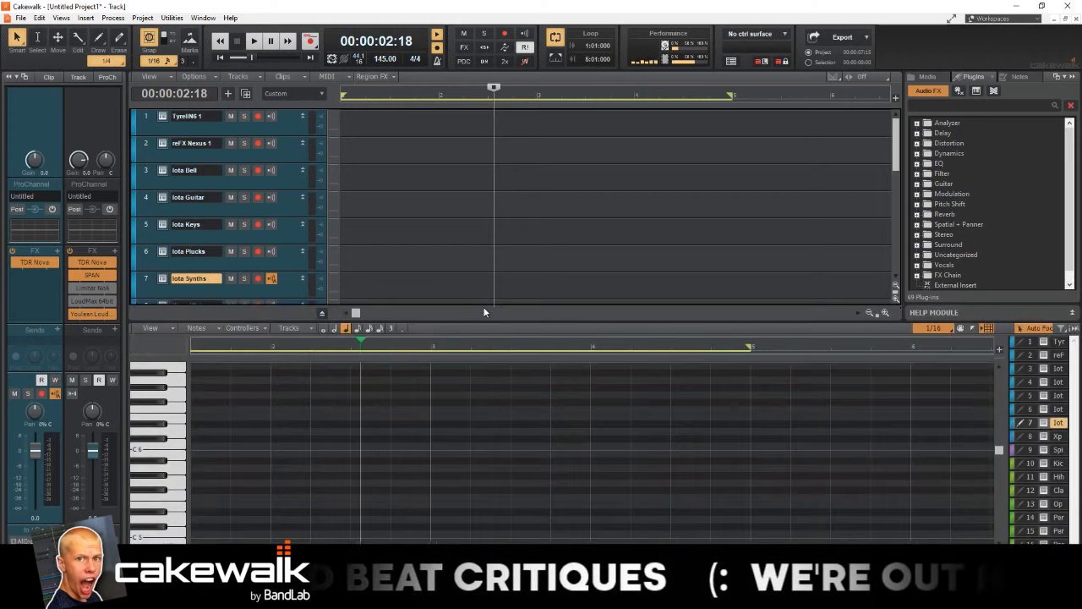
double_click(484, 312)
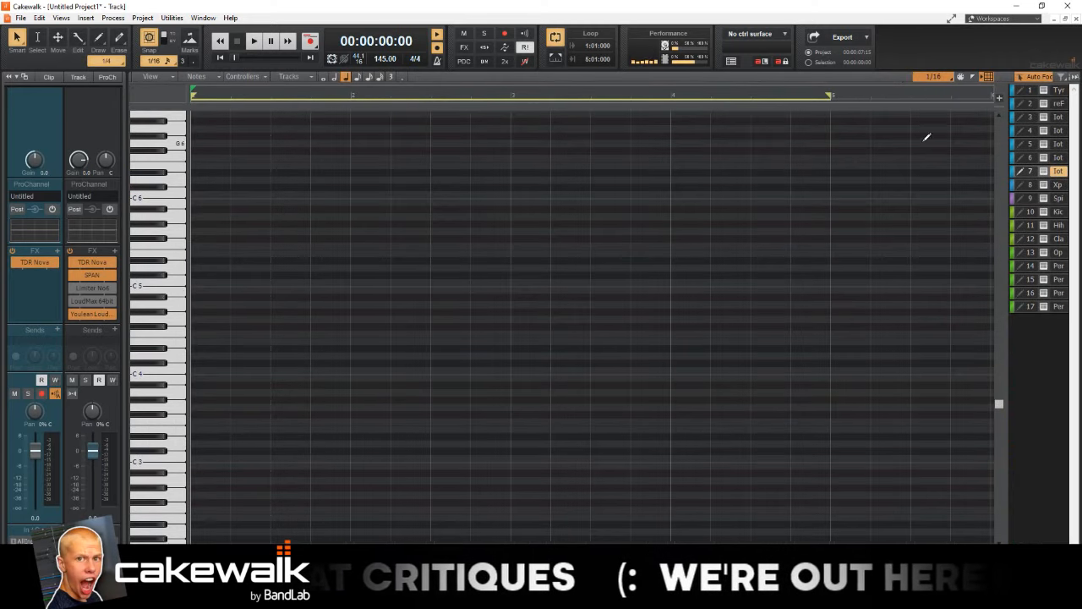
- Set the Iota Synths track's scale to the diatonic Aeolian (Natural Minor) and enable Snap to Scale
right_click(1067, 172)
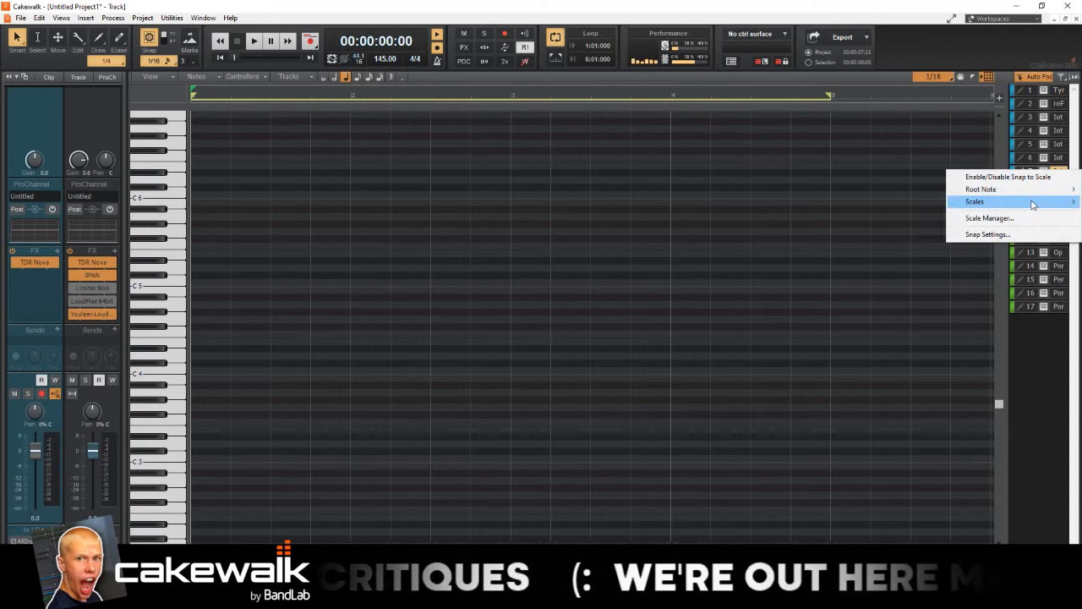
mouse_move(1034, 201)
mouse_move(920, 228)
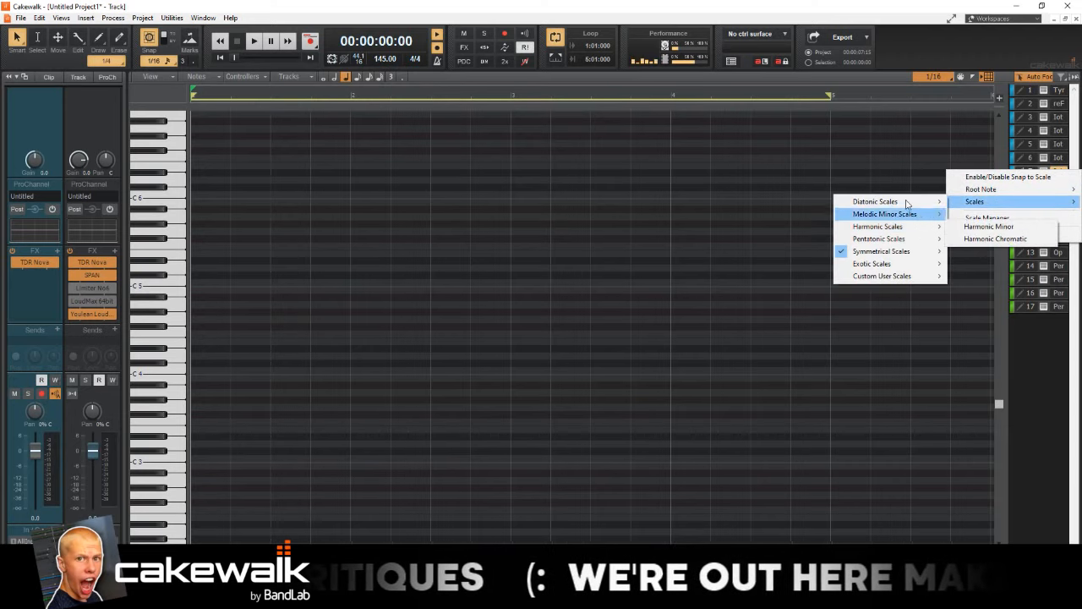
mouse_move(921, 202)
left_click(981, 264)
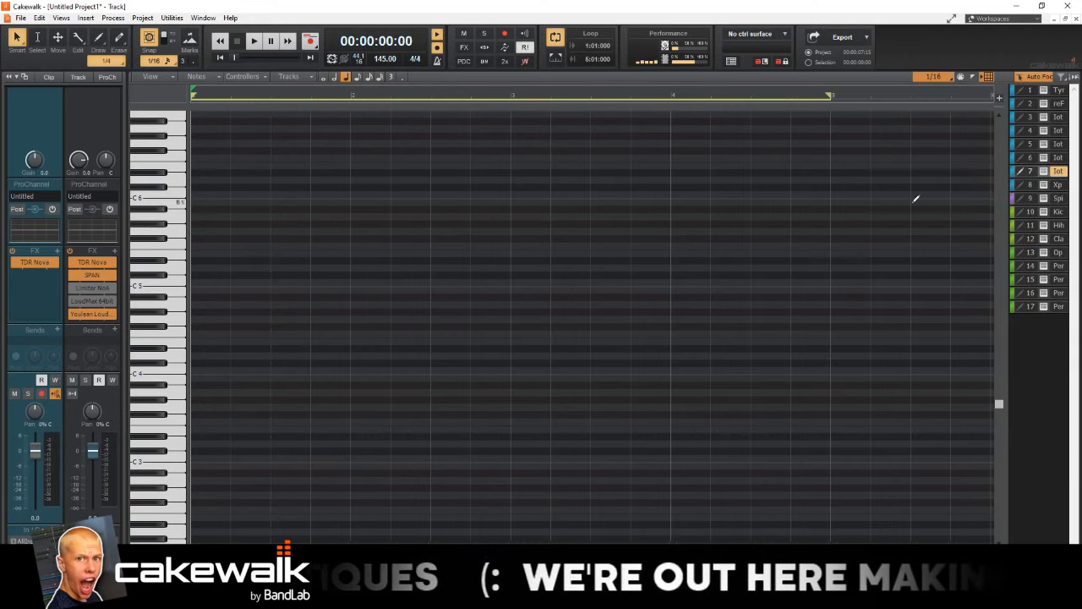
right_click(1057, 172)
left_click(1036, 177)
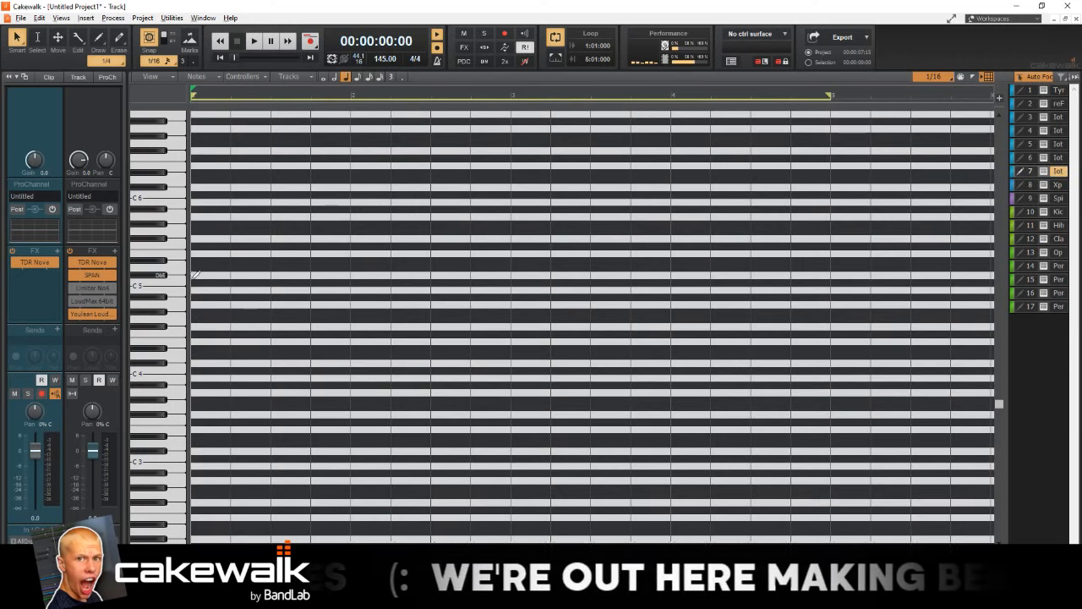
- Add quarter notes C5 and Eb5 at the start of bar 1 and move both to the Xpand!2 track
left_click(197, 282)
left_click(199, 261)
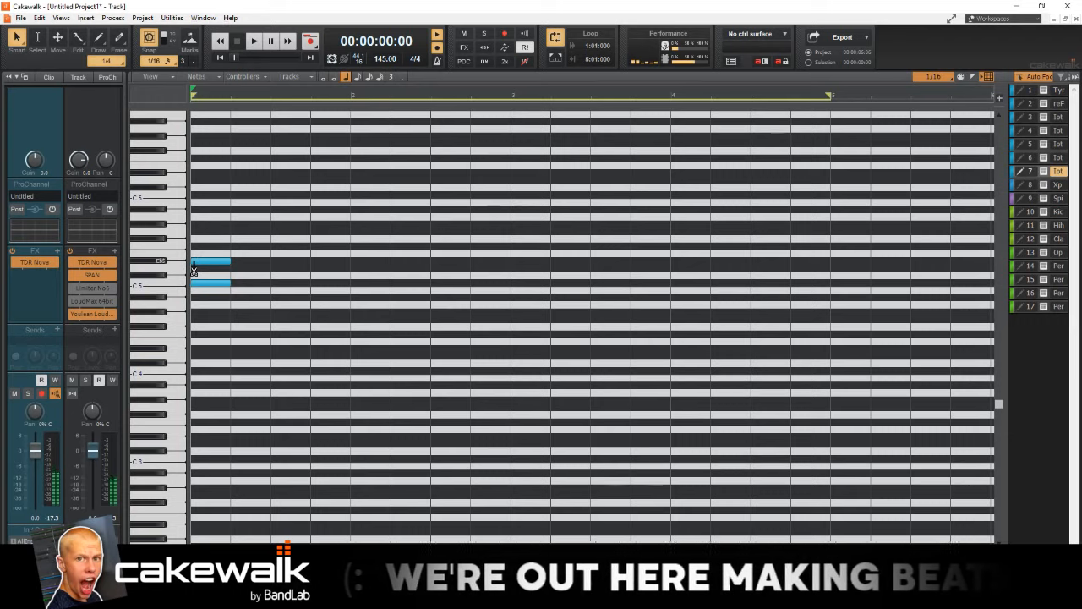
key("ctrl+a")
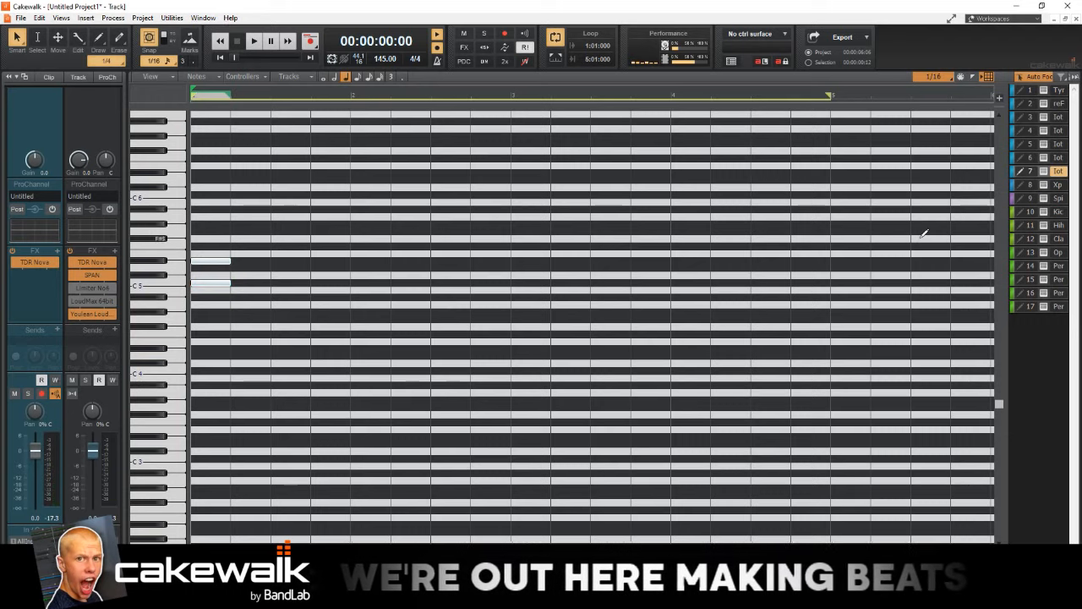
key("Delete")
left_click(1044, 186)
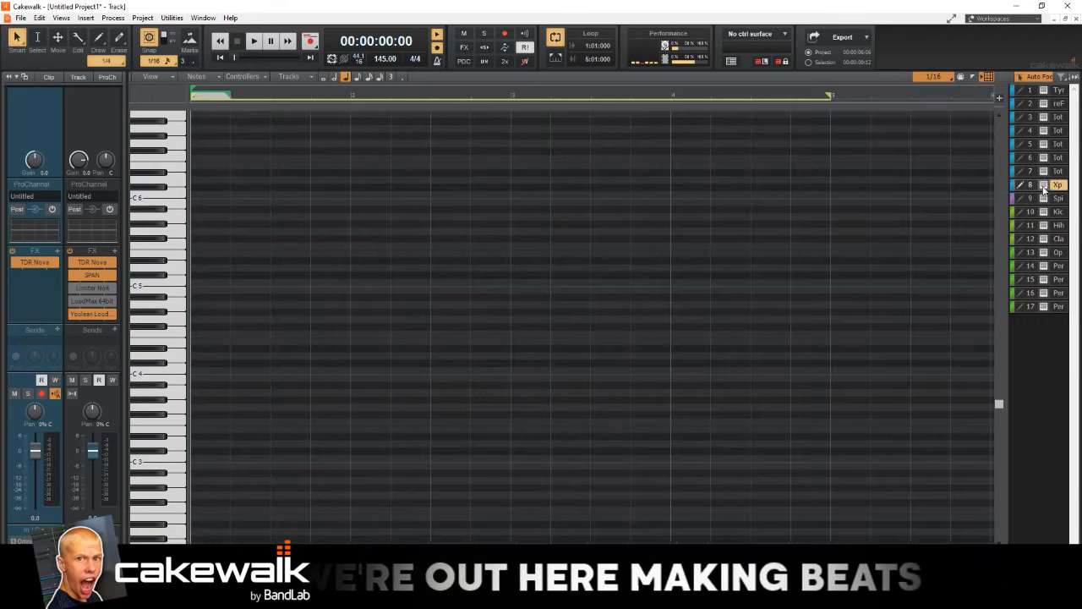
key("ctrl+z")
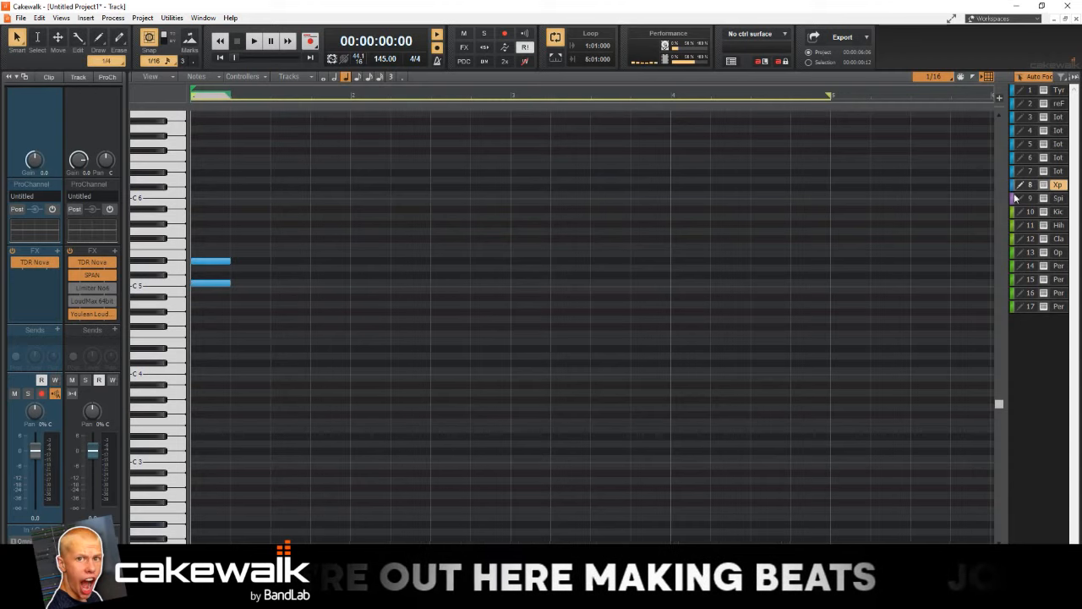
- Enable Snap to Scale for the Xpand!2 track and choose the diatonic Aeolian (Natural Minor) scale
right_click(1061, 190)
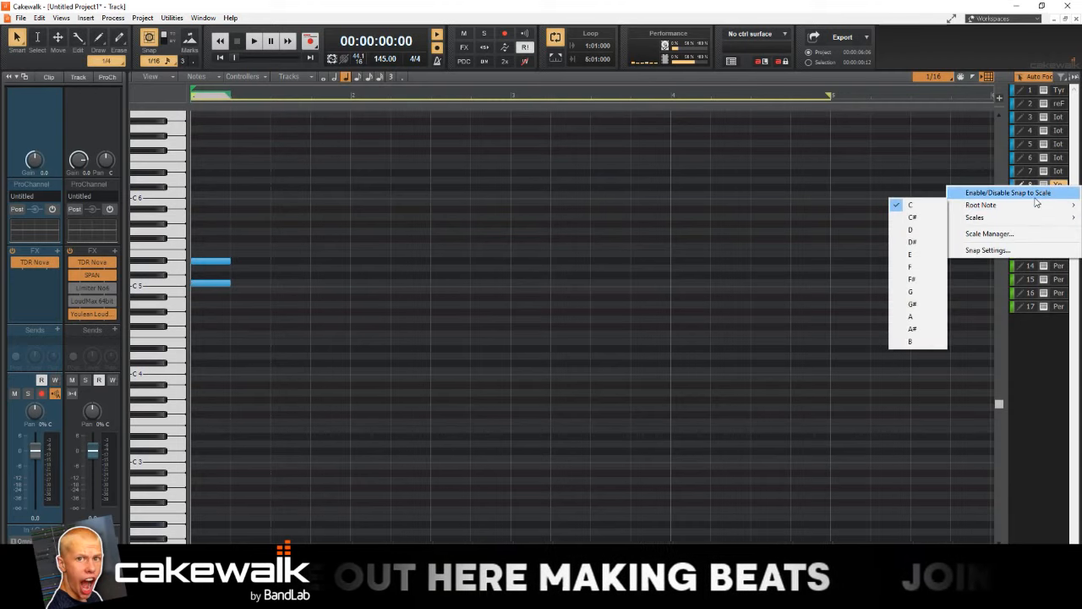
left_click(1053, 193)
right_click(1054, 190)
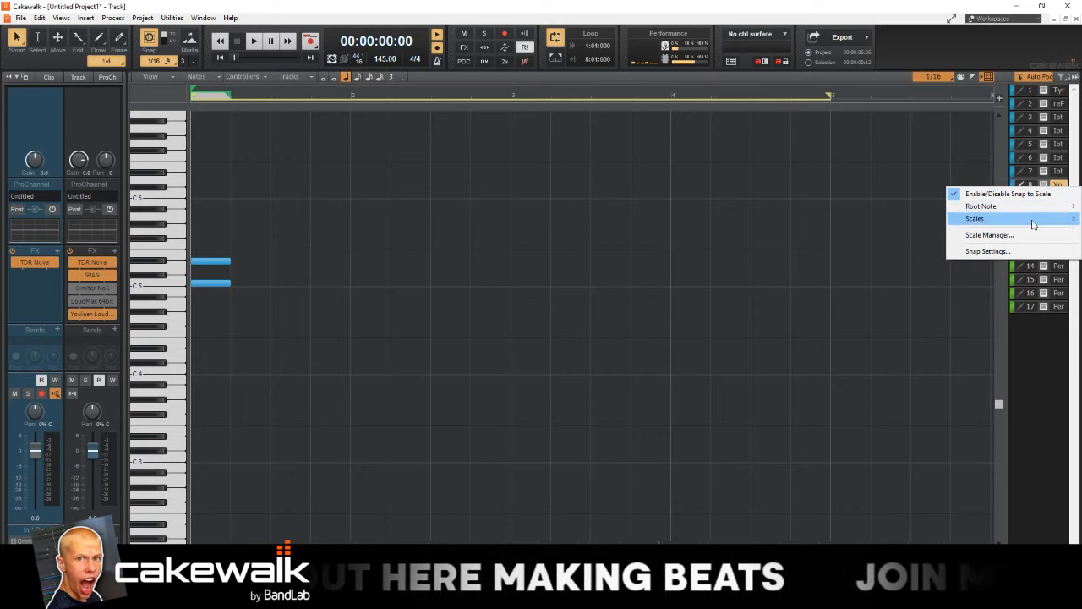
mouse_move(1036, 219)
mouse_move(882, 224)
left_click(981, 280)
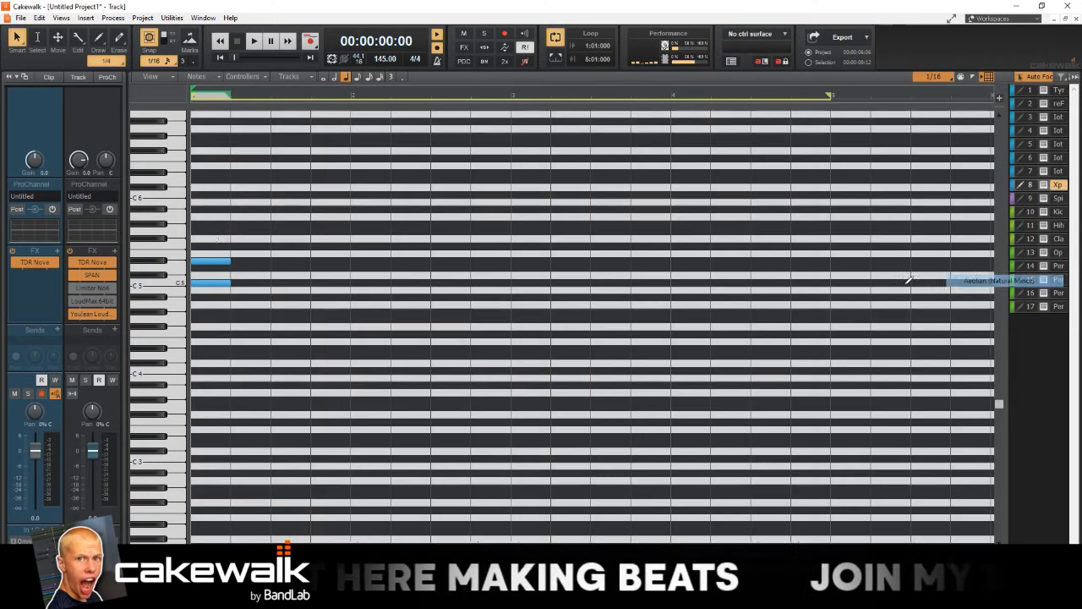
- Add an Ab5 quarter note above the two notes at the start of bar 1 and play back the chord
key("space")
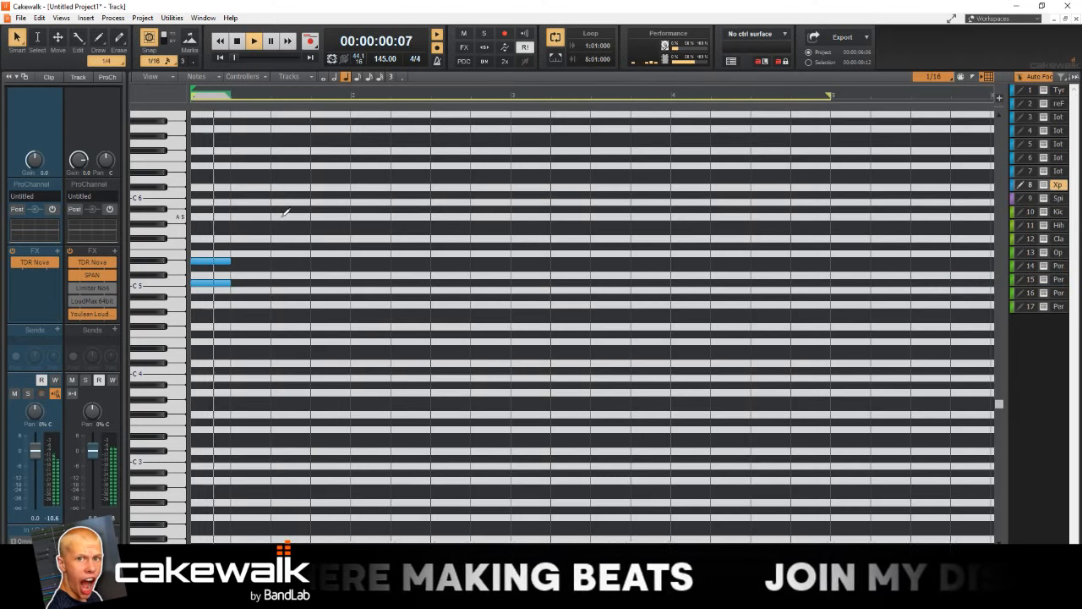
key("space")
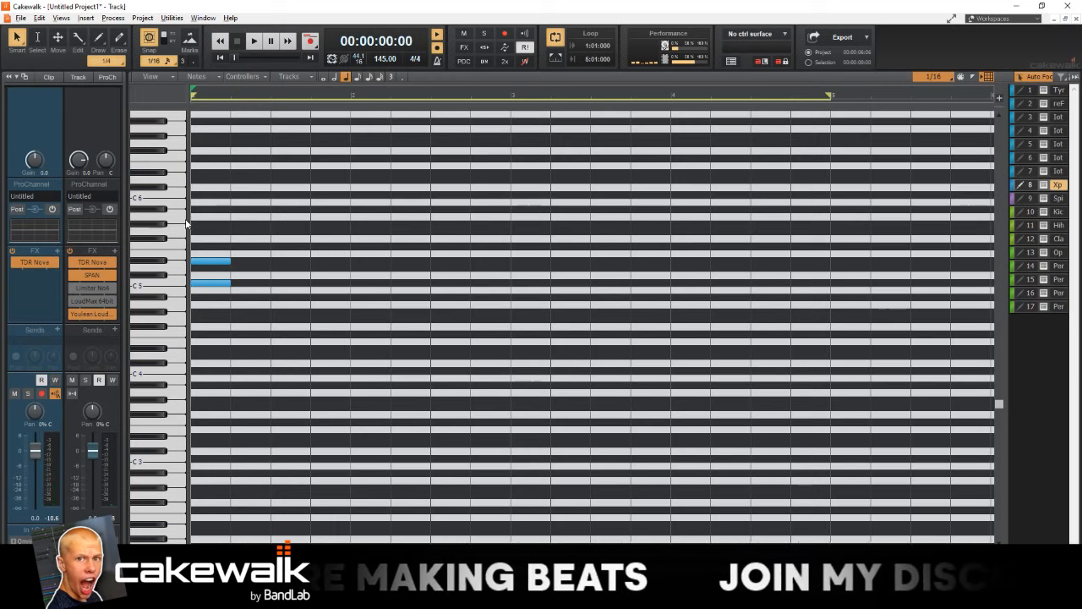
left_click(196, 224)
key("space")
scroll(224, 253, "up", 2)
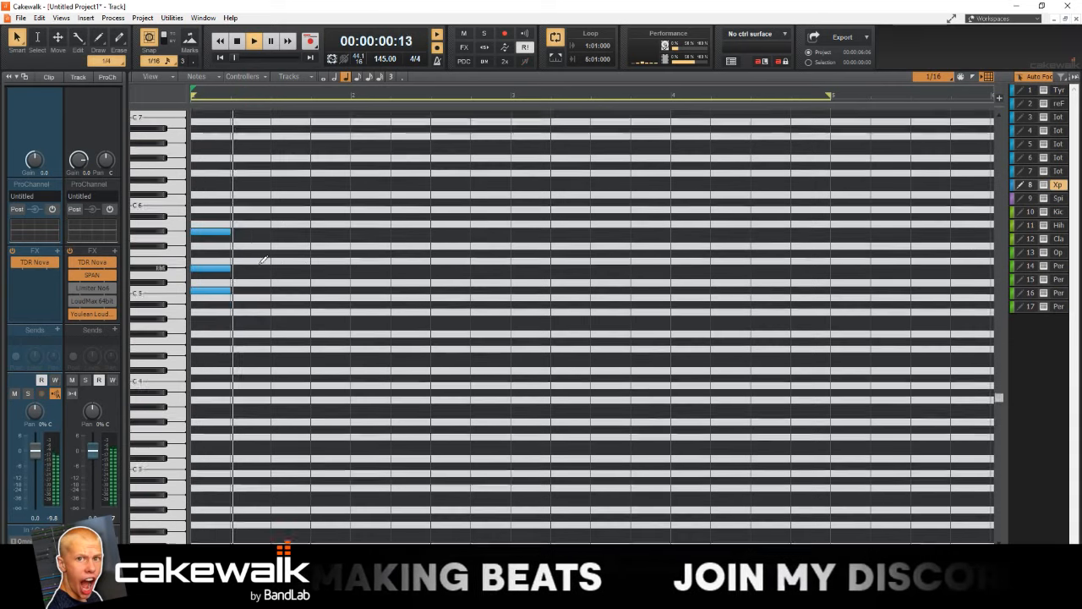
- Lower the top note of the chord at the start of bar 1 from Ab5 to G5 and play it back
key("space")
left_click_drag(212, 254, 211, 260)
key("space")
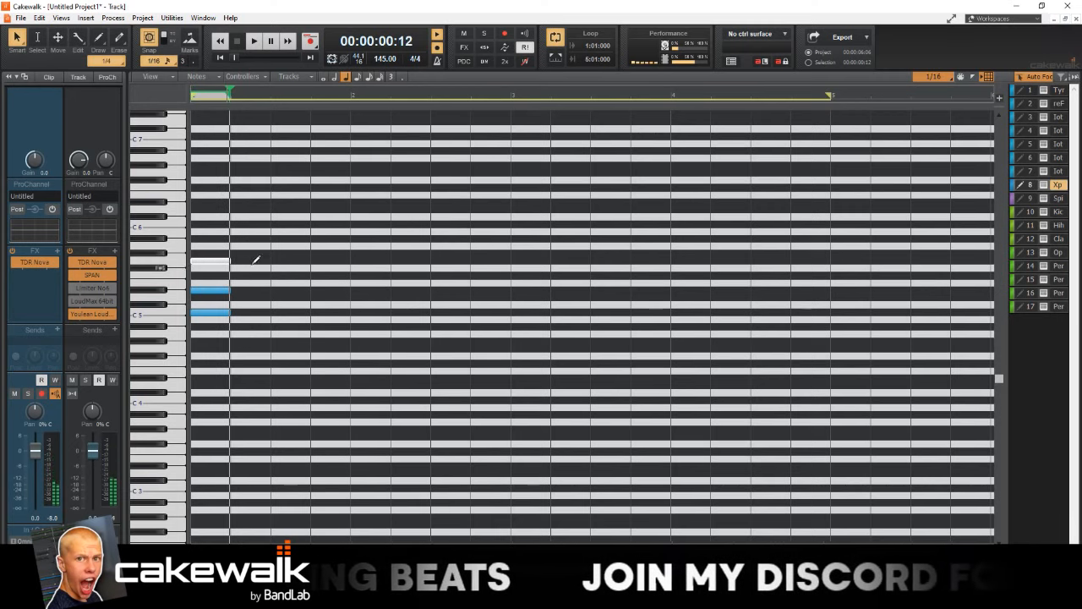
- Add quarter notes G5, Eb5 and C5 on beat 3 of bar 1 and play back both chords
left_click(274, 261)
left_click(274, 290)
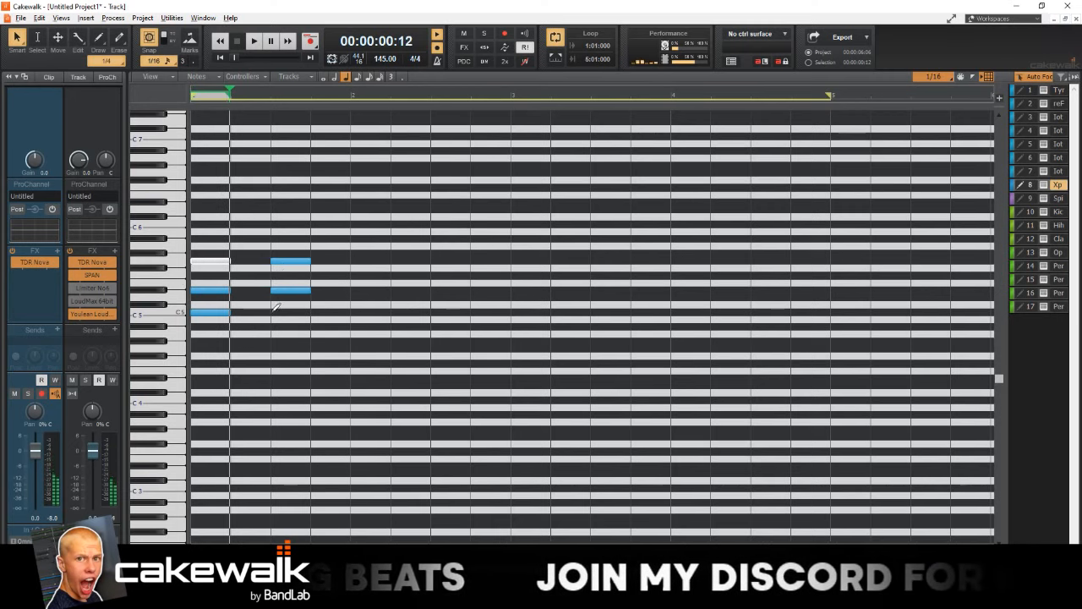
left_click(274, 313)
key("space")
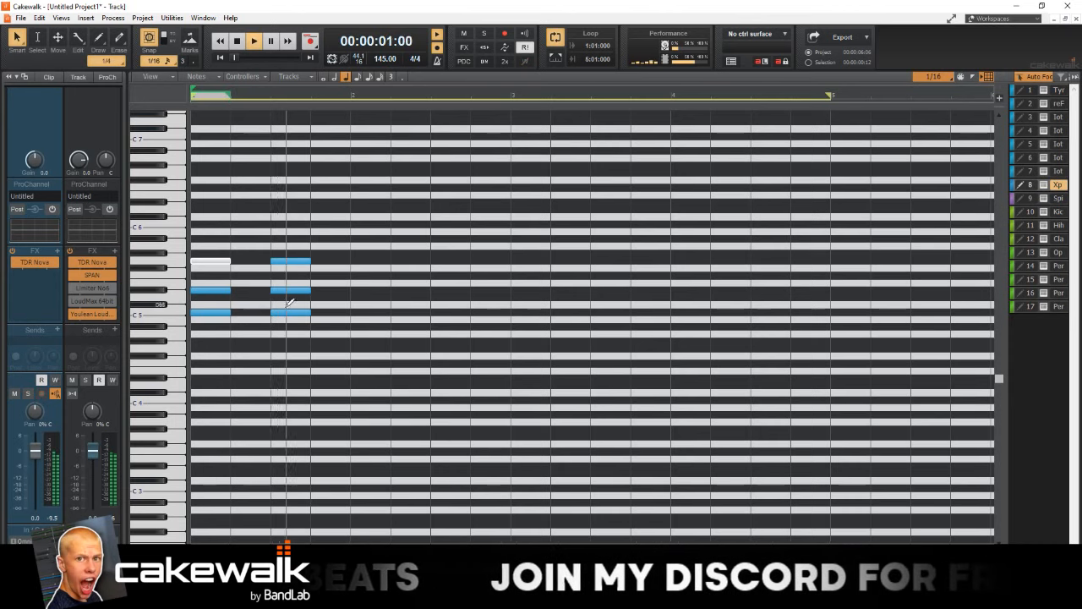
- Select the three notes on beat 3 of bar 1 and move the chord to the start of bar 2
key("t")
left_click(253, 300)
left_click_drag(276, 237, 362, 314)
key("t")
left_click(281, 307)
key("t")
left_click(309, 362)
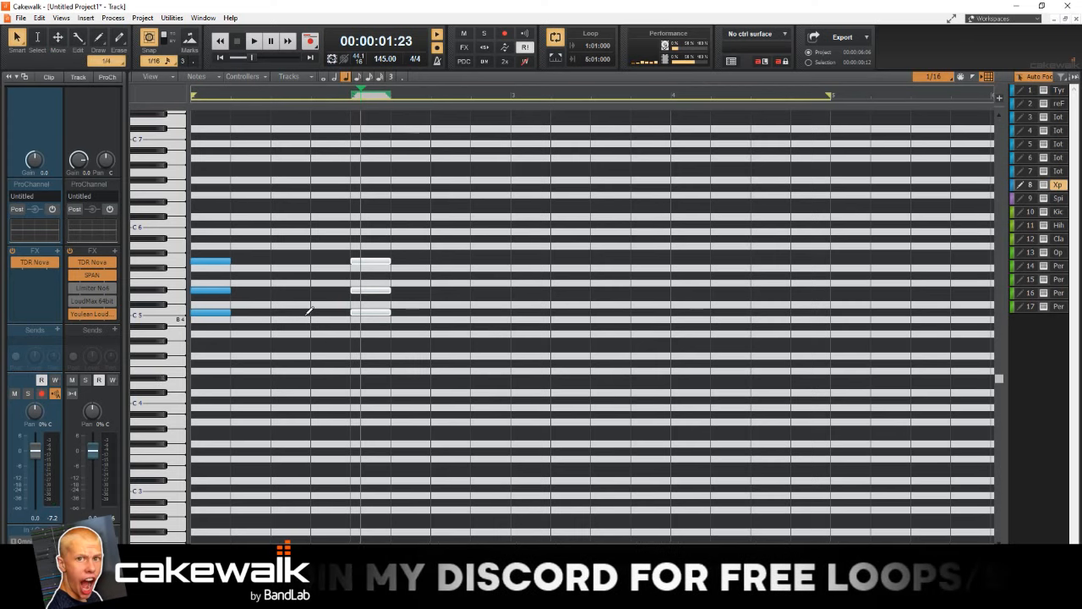
- Add a C5 quarter note on beat 4 of bar 1 and play back from the beginning
left_click(312, 295)
left_click(314, 312)
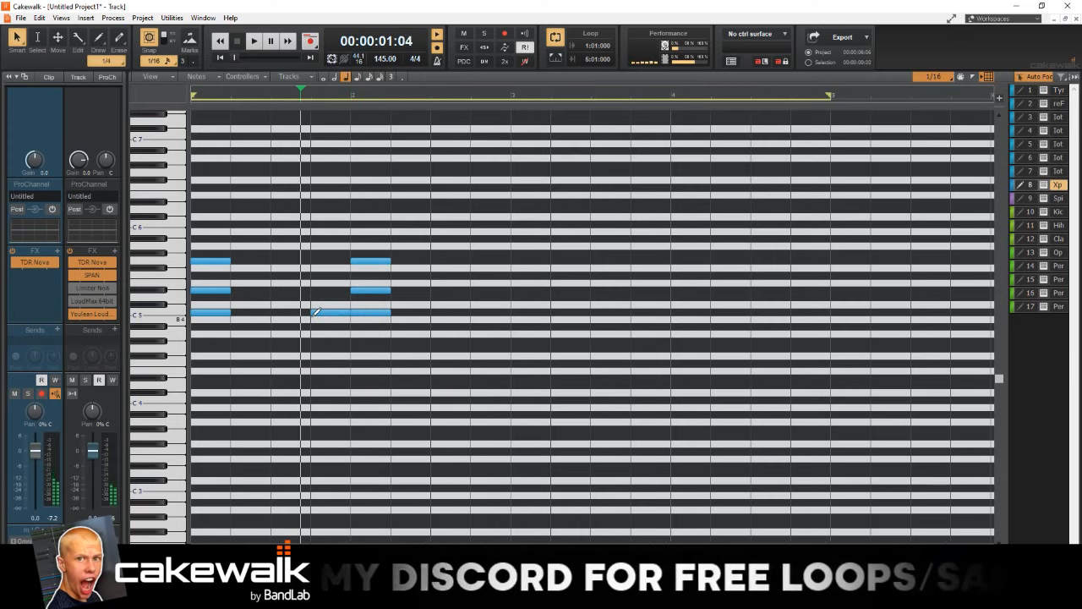
key("w")
scroll(300, 343, "down", 2)
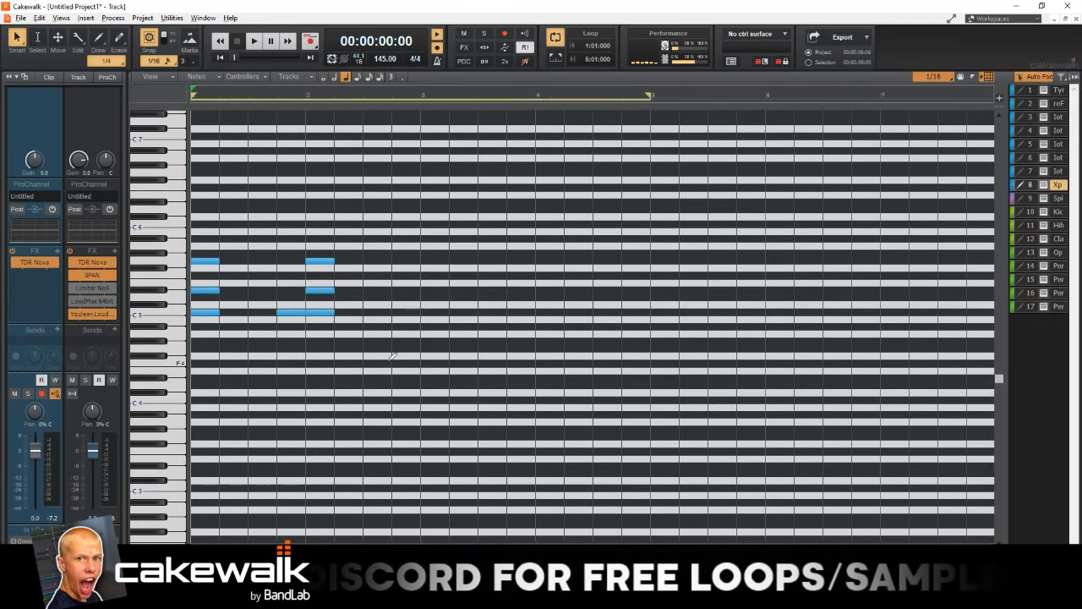
key("space")
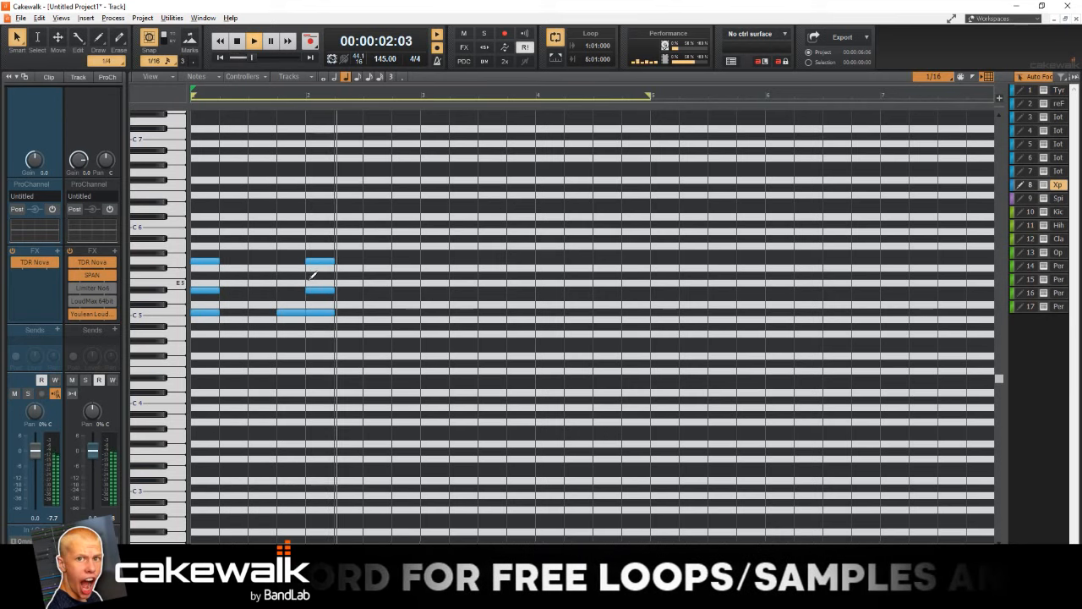
- Add quarter notes F5 on beat 3 and Eb5 on beat 4 of bar 2
left_click(365, 262)
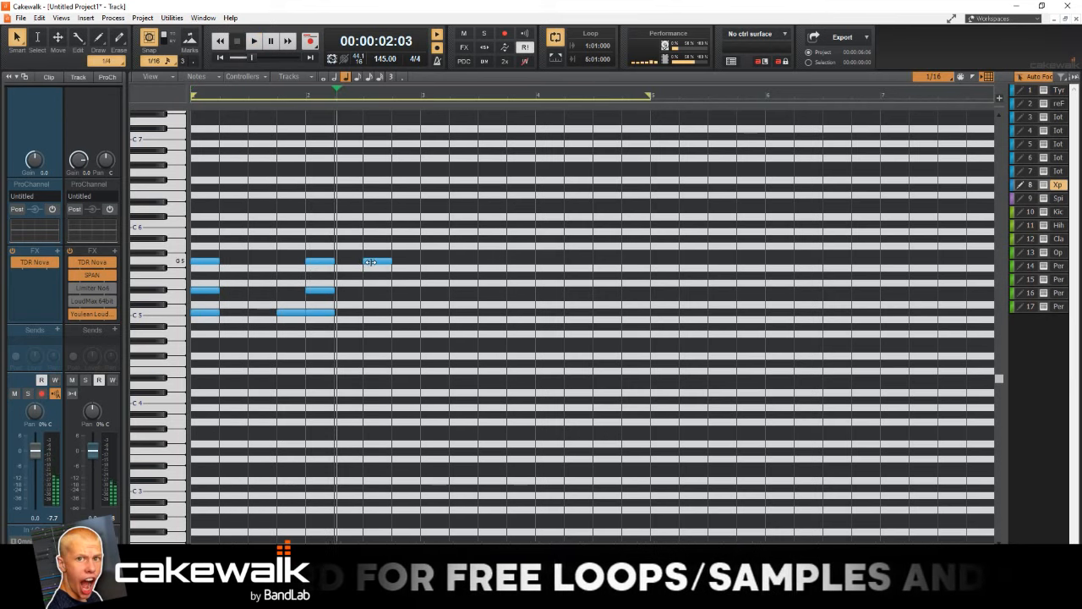
left_click_drag(371, 262, 372, 275)
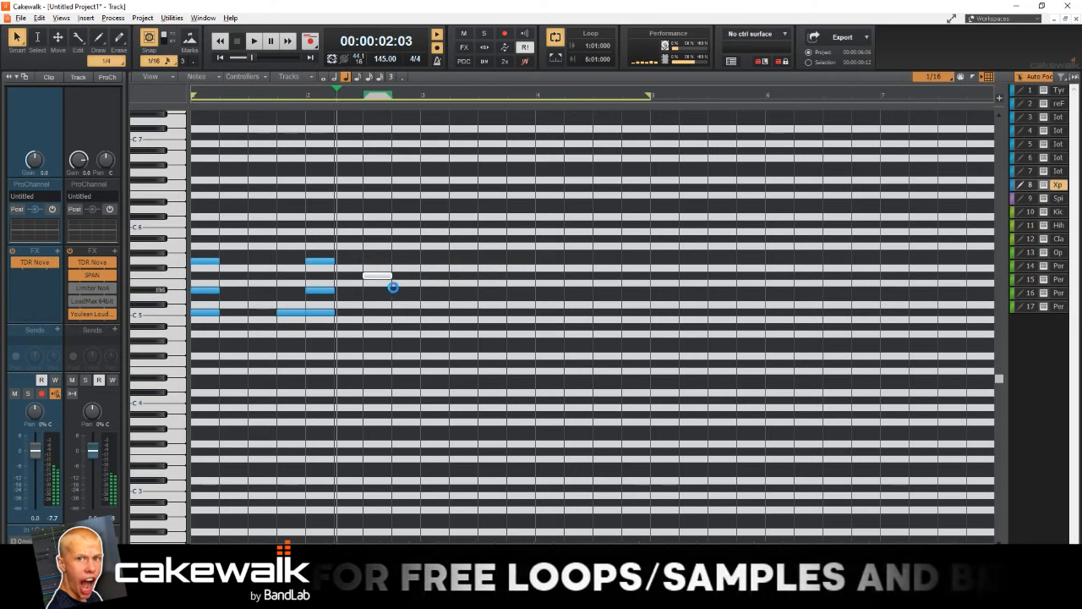
left_click(394, 286)
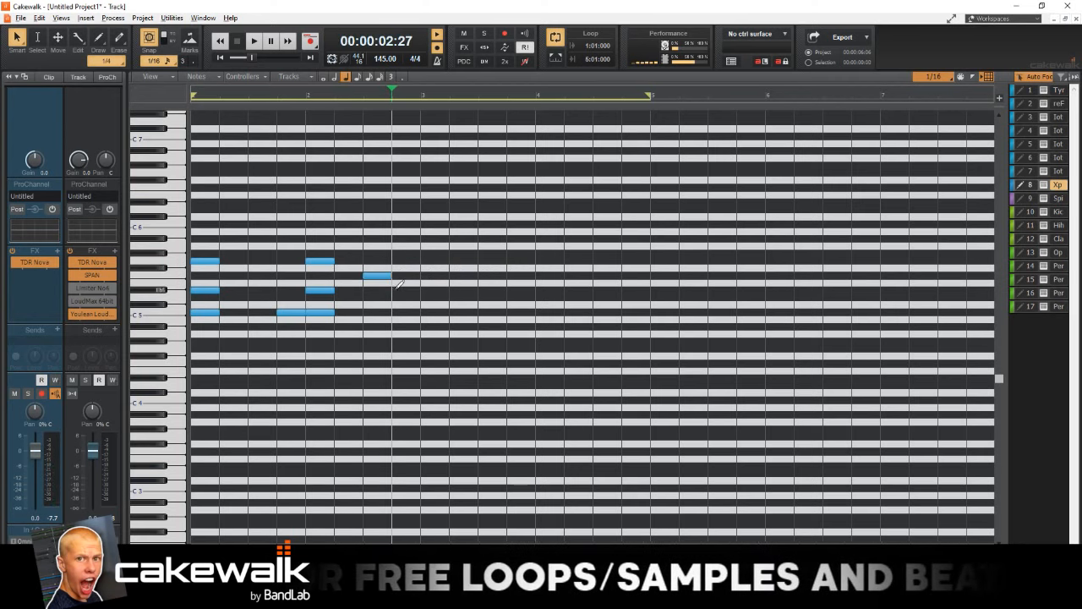
left_click(395, 289)
- Add a quarter-note chord of Ab5, F5 and D5 at the start of bar 3 and play back from the beginning
left_click(428, 254)
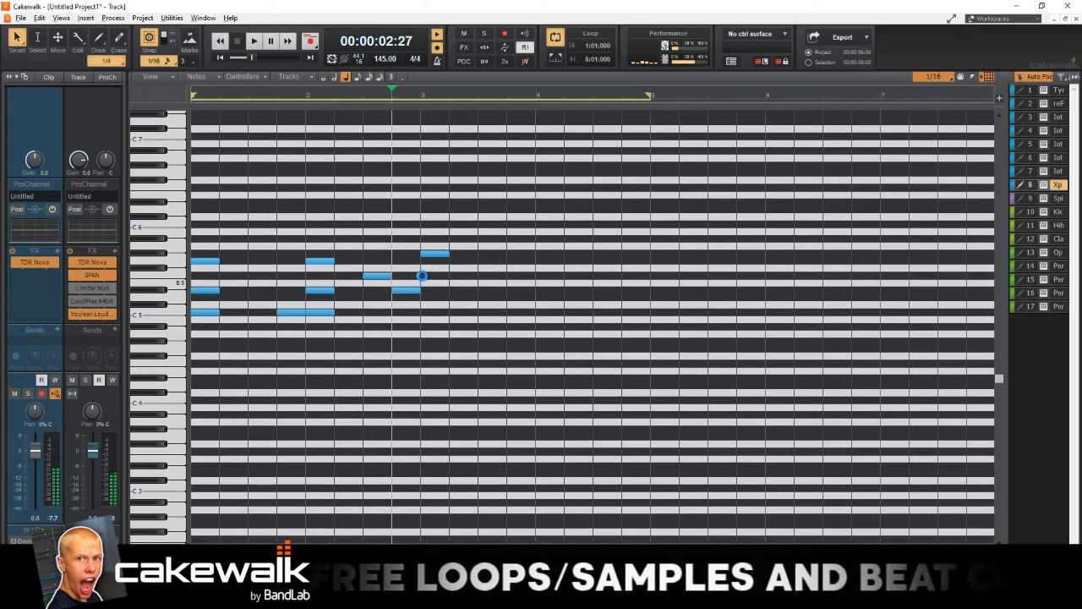
left_click(422, 276)
left_click(425, 296)
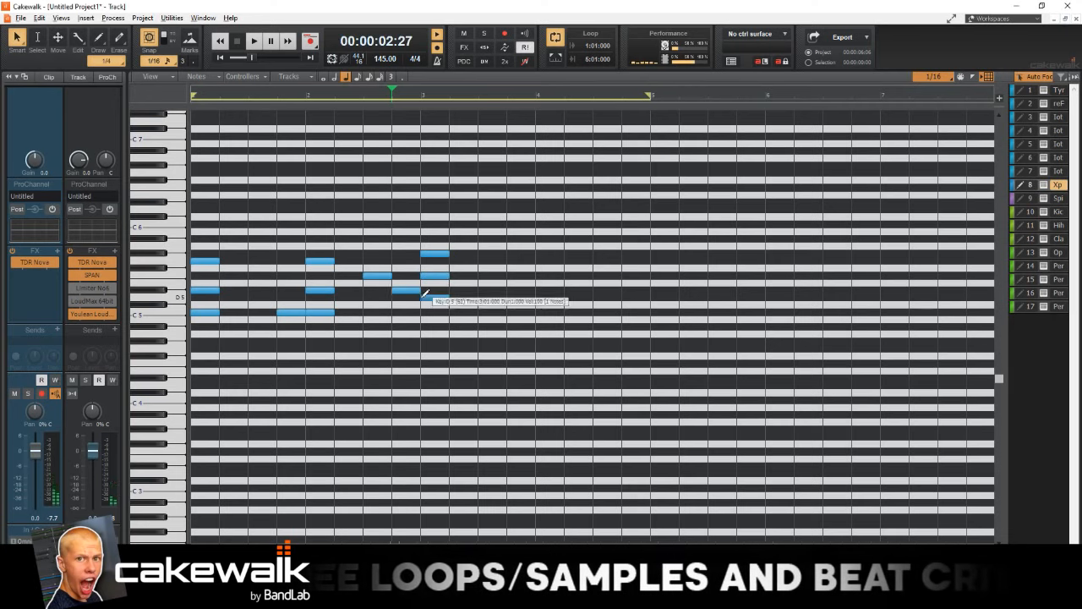
key("w")
key("space")
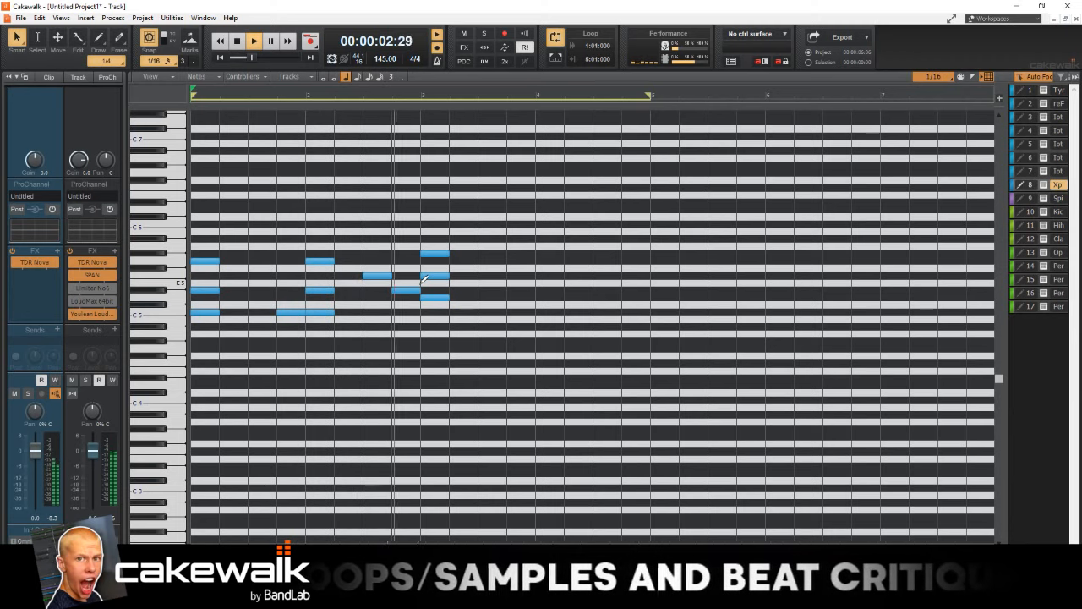
key("space")
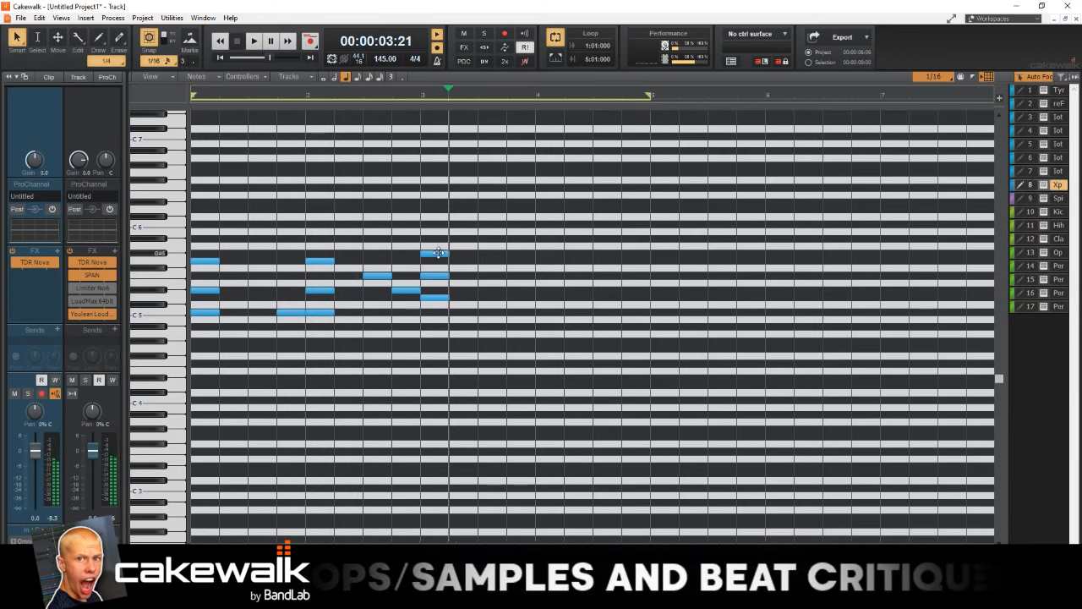
- Place Ab5 quarter notes on beat 4 of bar 3 and beat 1 of bar 4, with an F5 half a beat after the first
left_click(484, 251)
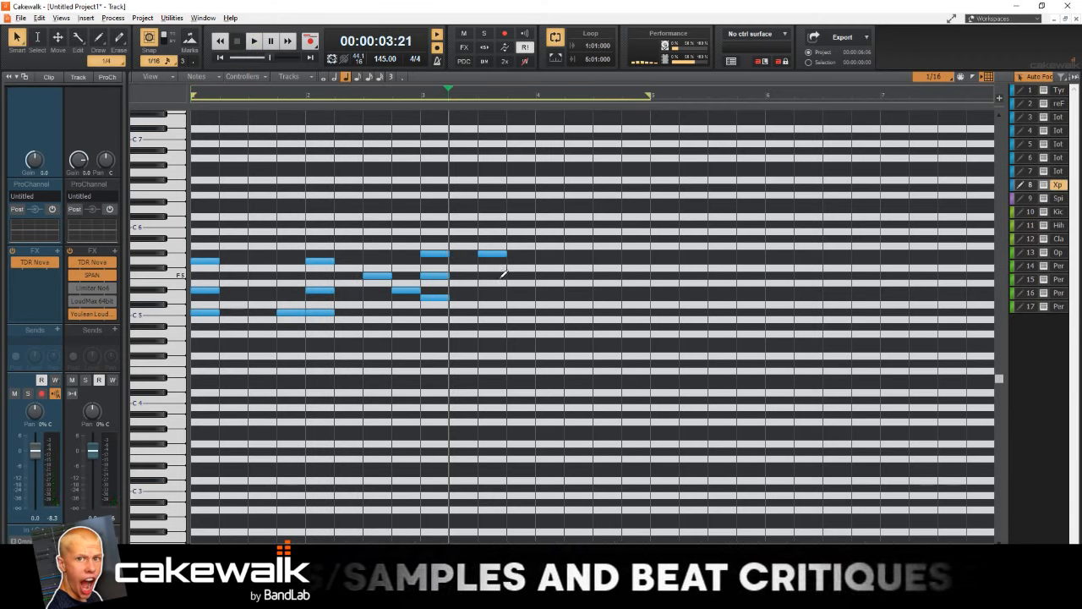
left_click(499, 275)
left_click(503, 256)
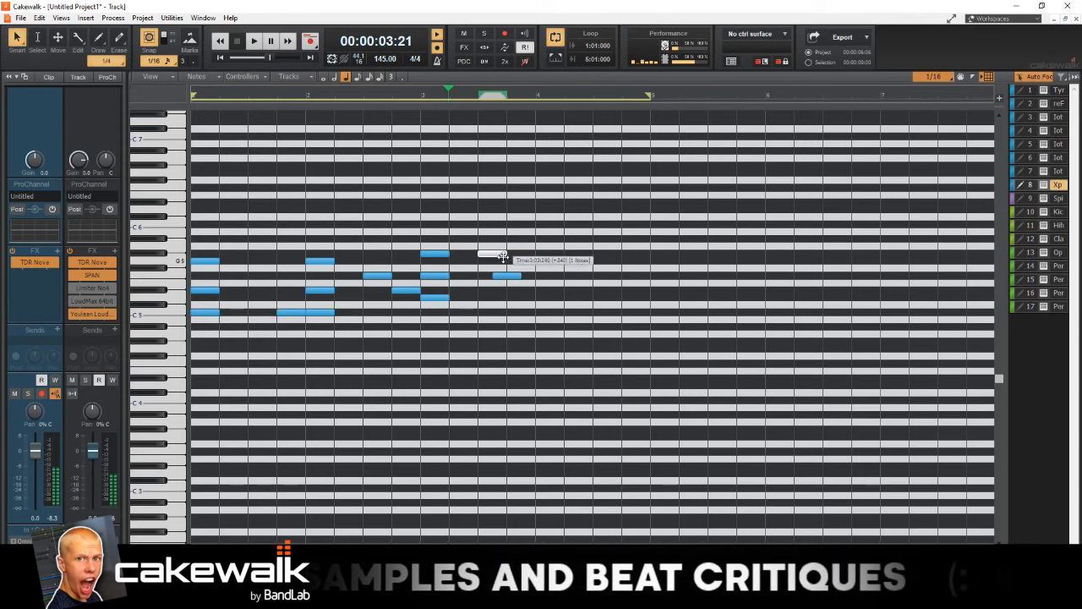
left_click_drag(503, 256, 539, 277)
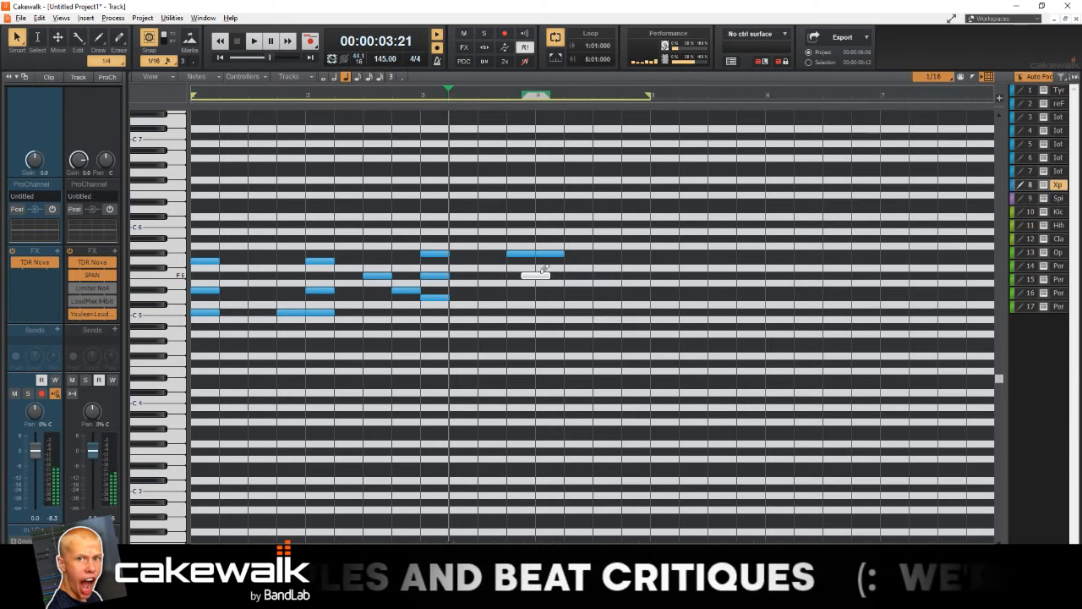
- Split the F5 at bar 4, complete a quarter-note D5, F5 and Ab5 chord there, and play back from the beginning
left_click(536, 277, "alt")
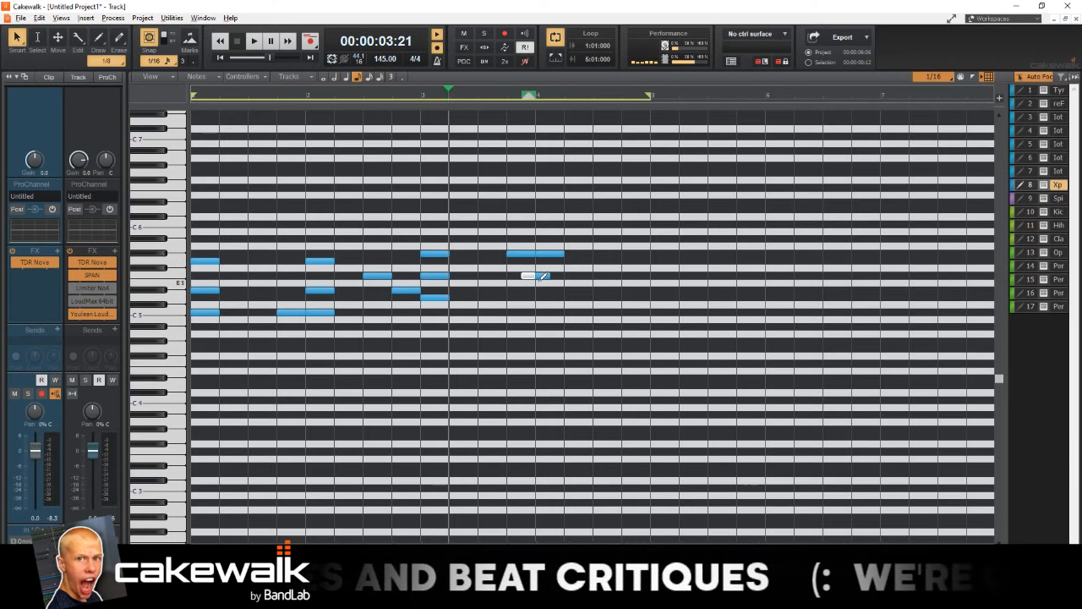
left_click(539, 296)
left_click_drag(544, 275, 564, 299)
key("w")
key("space")
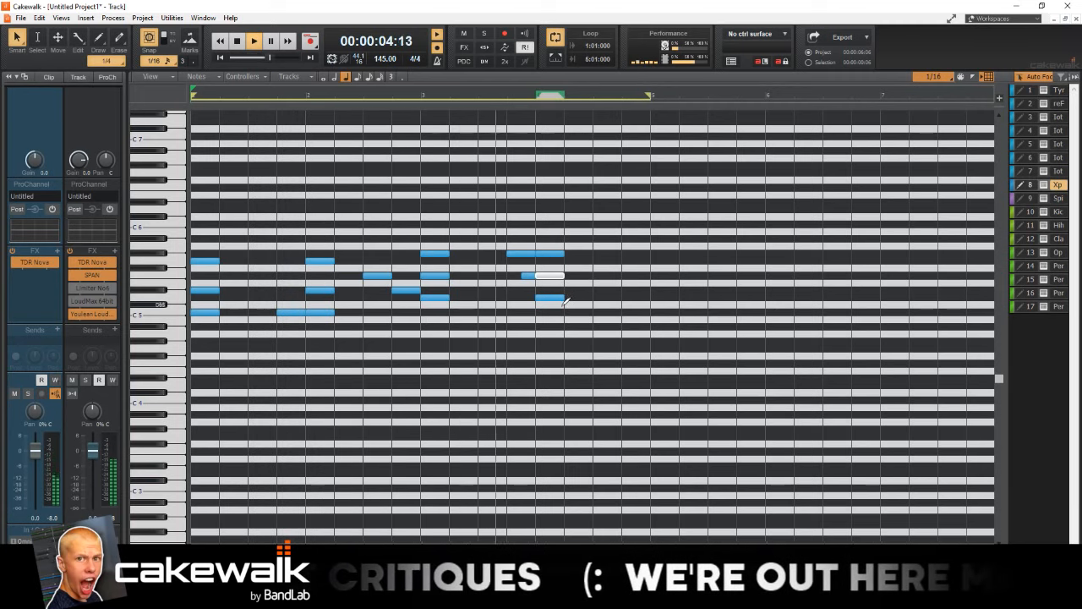
- Add quarter notes Ab5 on beat 3 of bar 4, F5 on beat 4 and Eb5 half a beat after it, and rewind
left_click(602, 253)
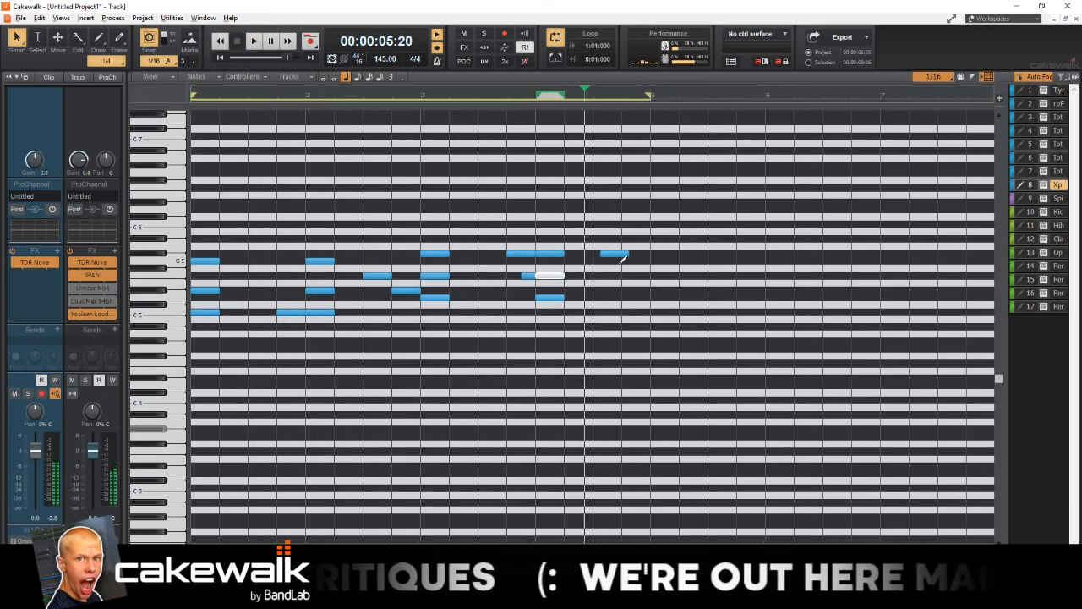
left_click_drag(611, 254, 603, 254)
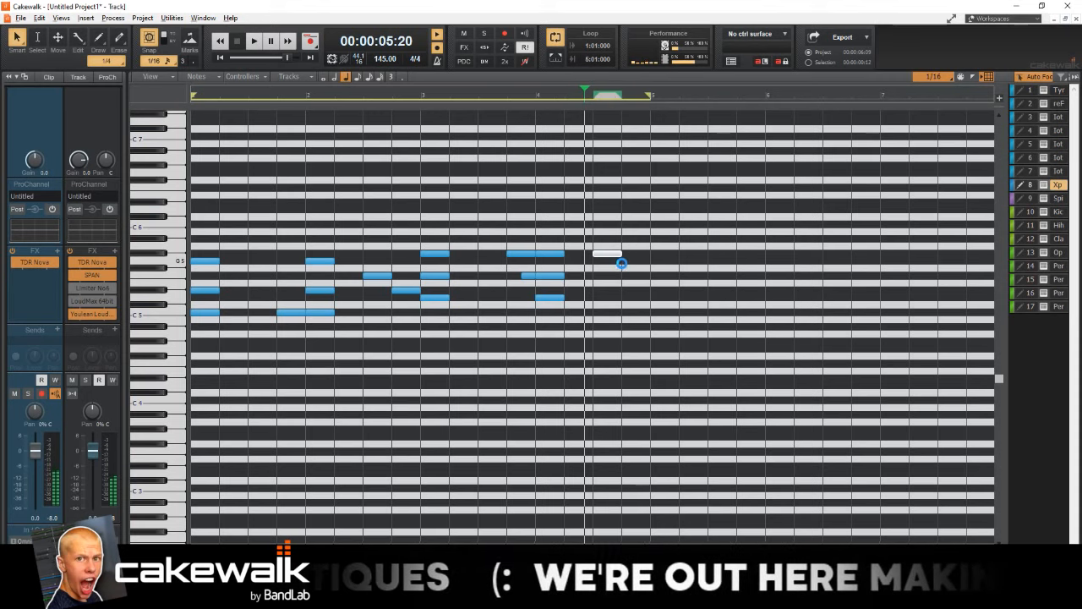
left_click(626, 274)
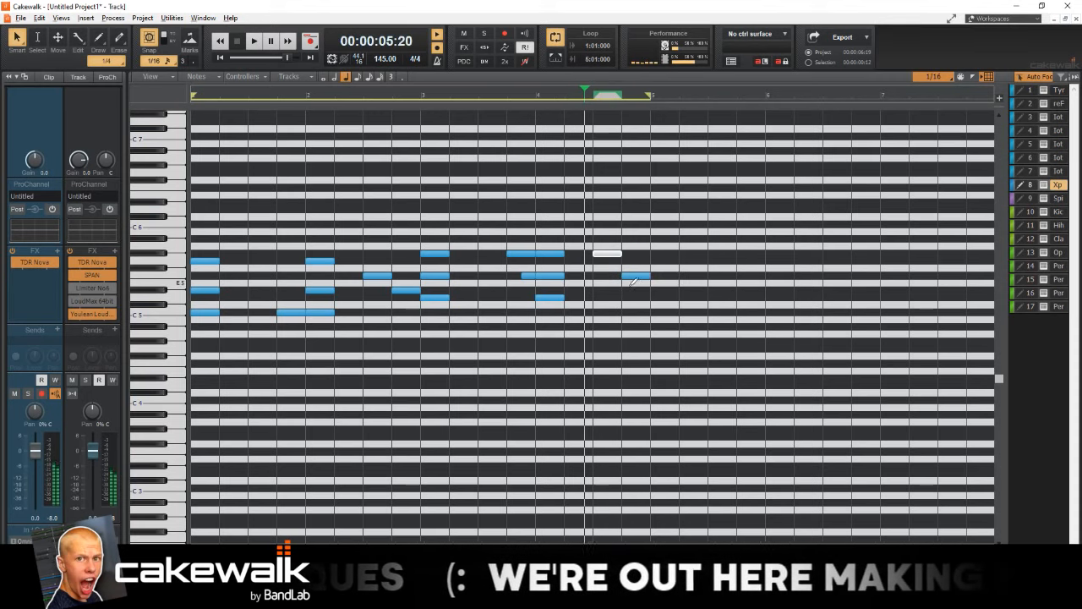
left_click(640, 290)
key("w")
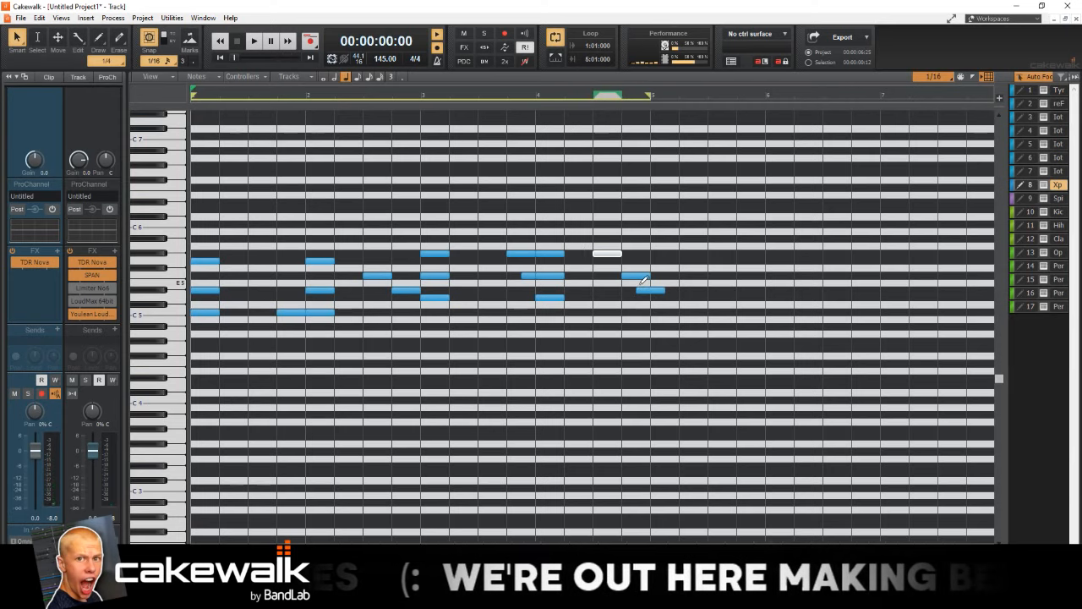
- Leave the Xpand!2 piano roll and open the empty Iota Keys track in a maximized Piano Roll view
key("d")
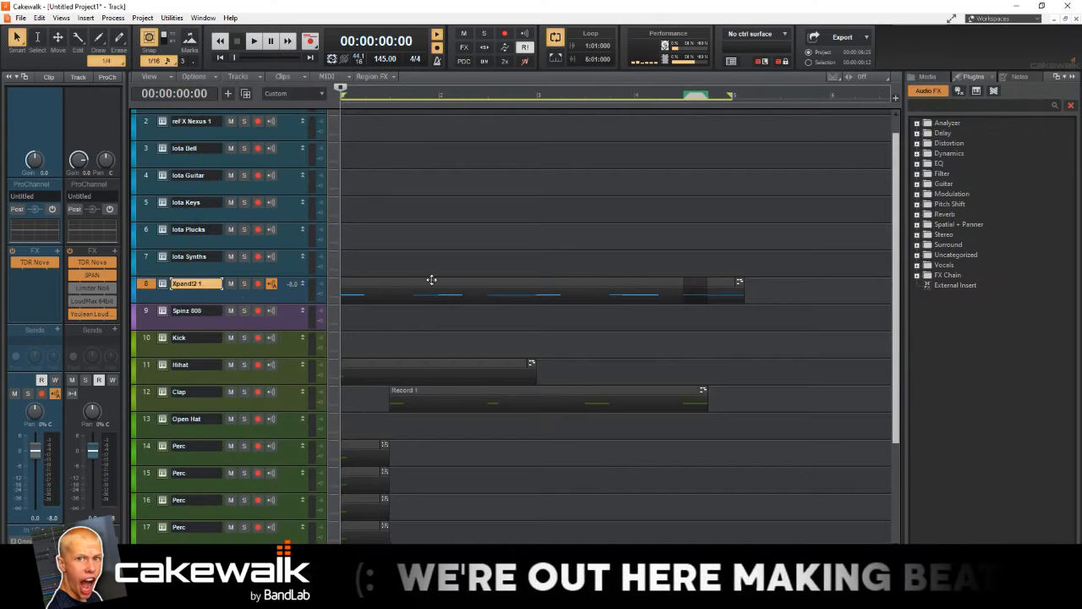
left_click(390, 220)
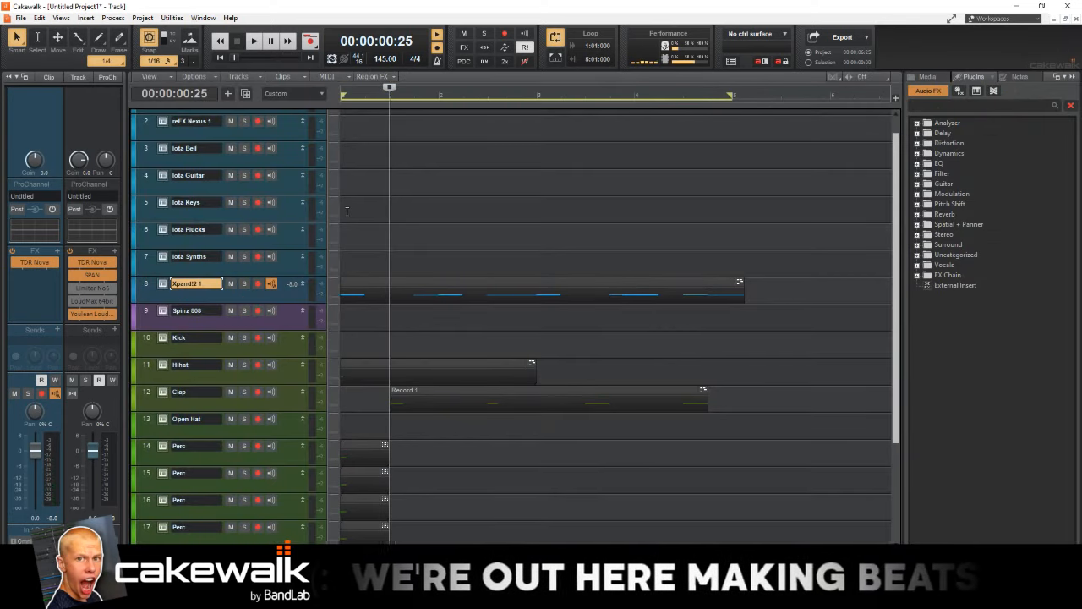
left_click(354, 204)
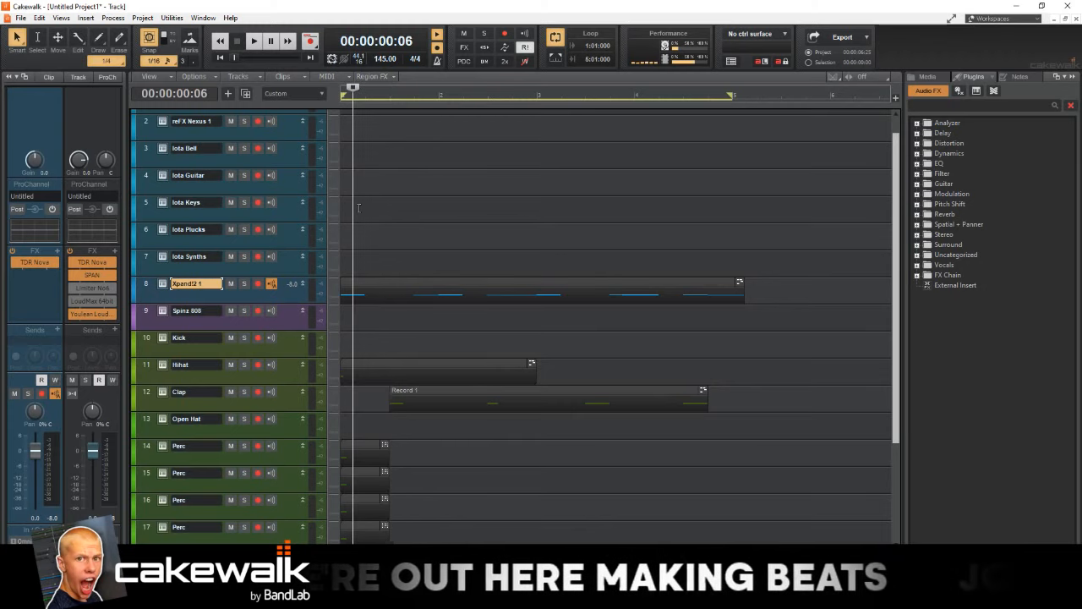
left_click(359, 208)
right_click(357, 207)
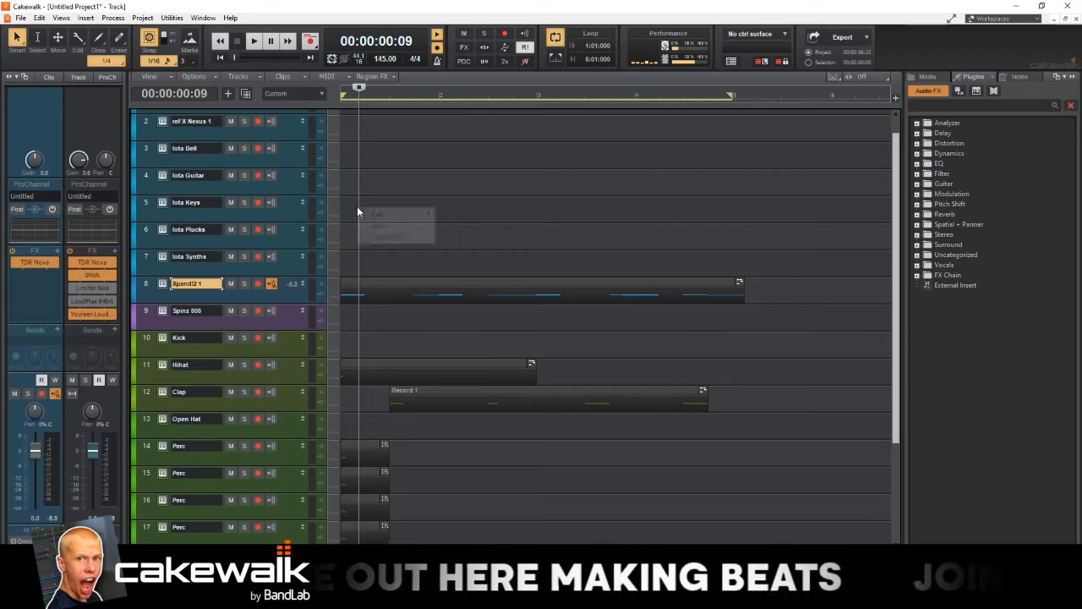
mouse_move(372, 225)
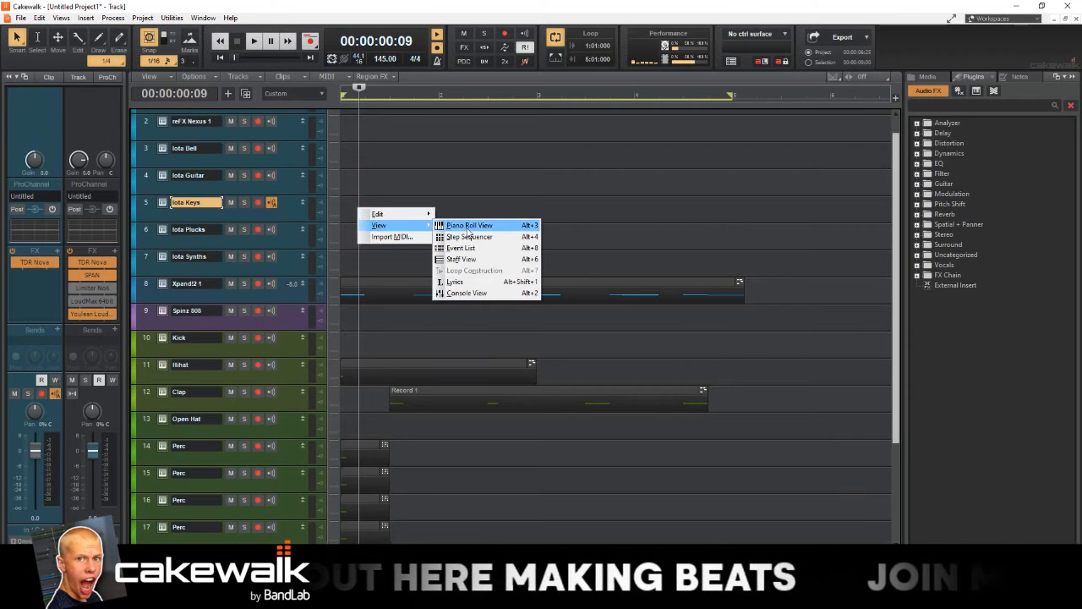
left_click(469, 226)
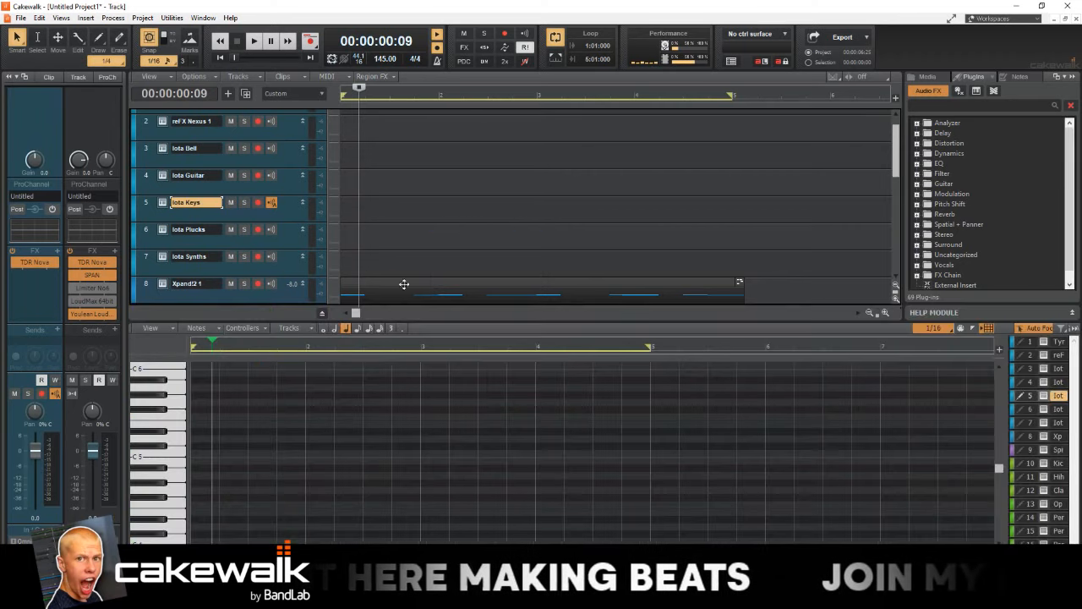
key("ctrl+shift+d")
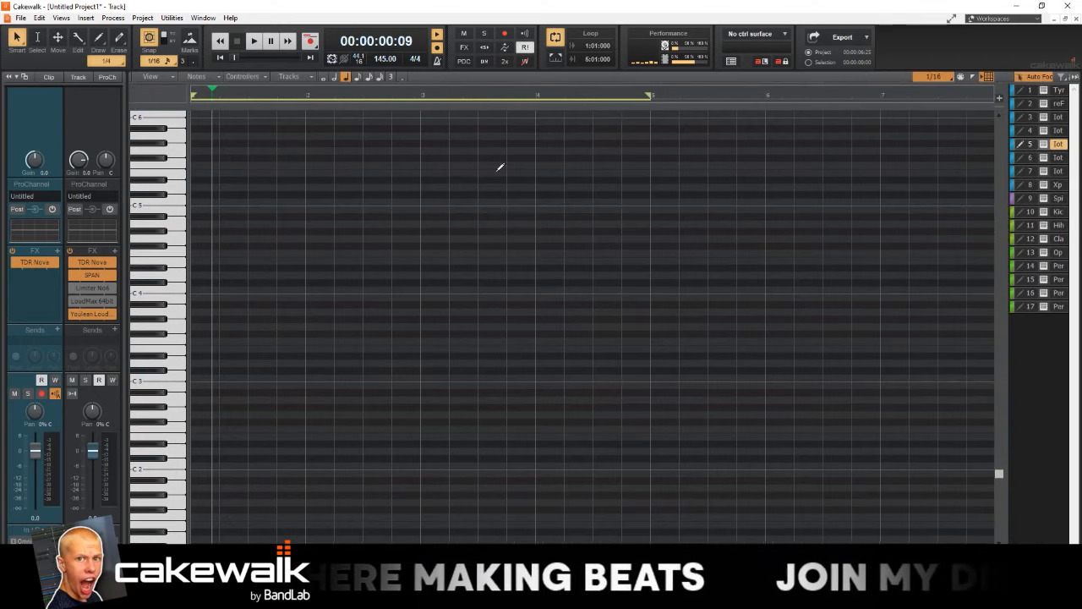
- Try out a Bb4 note in bar 1 of the Iota Keys track and return to the track overview
left_click(220, 217)
left_click(298, 290)
left_click(413, 231)
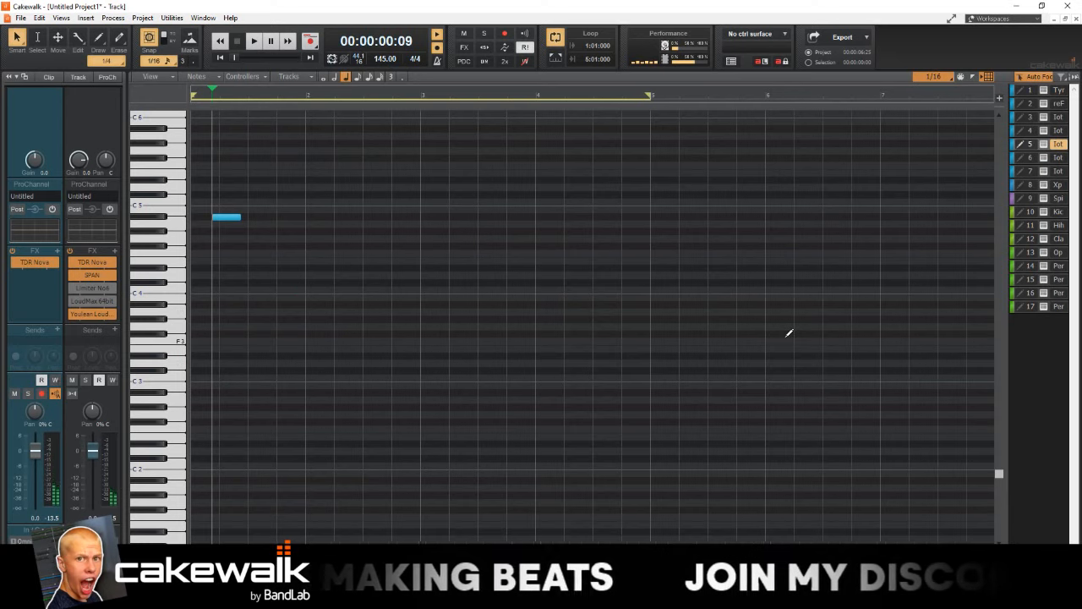
key("ctrl+shift+d")
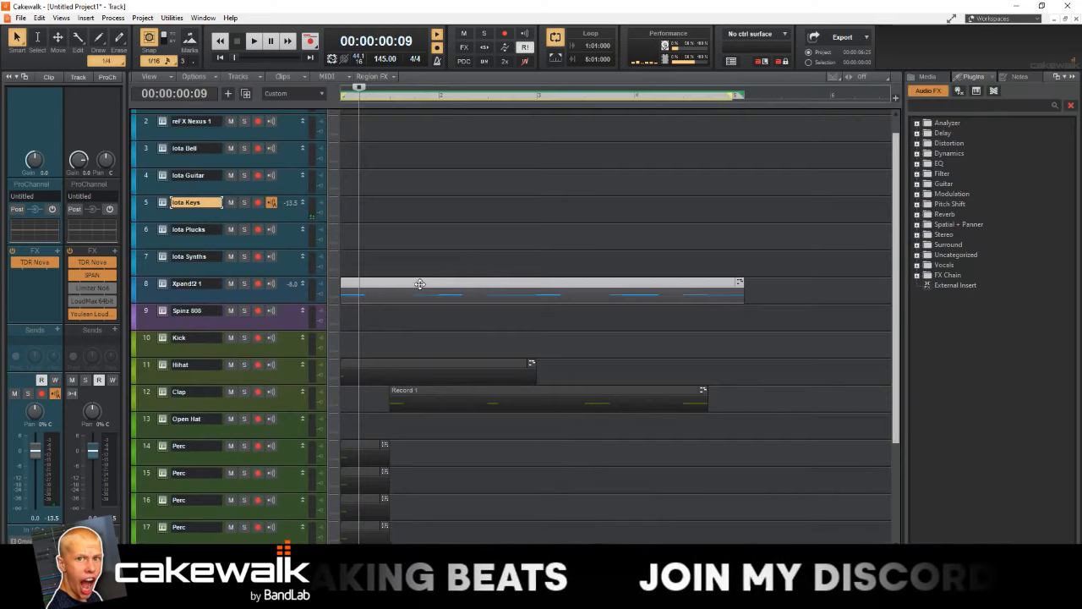
- Open the Xpand!2 clip in the Piano Roll view and play the melody back from the beginning
double_click(419, 284)
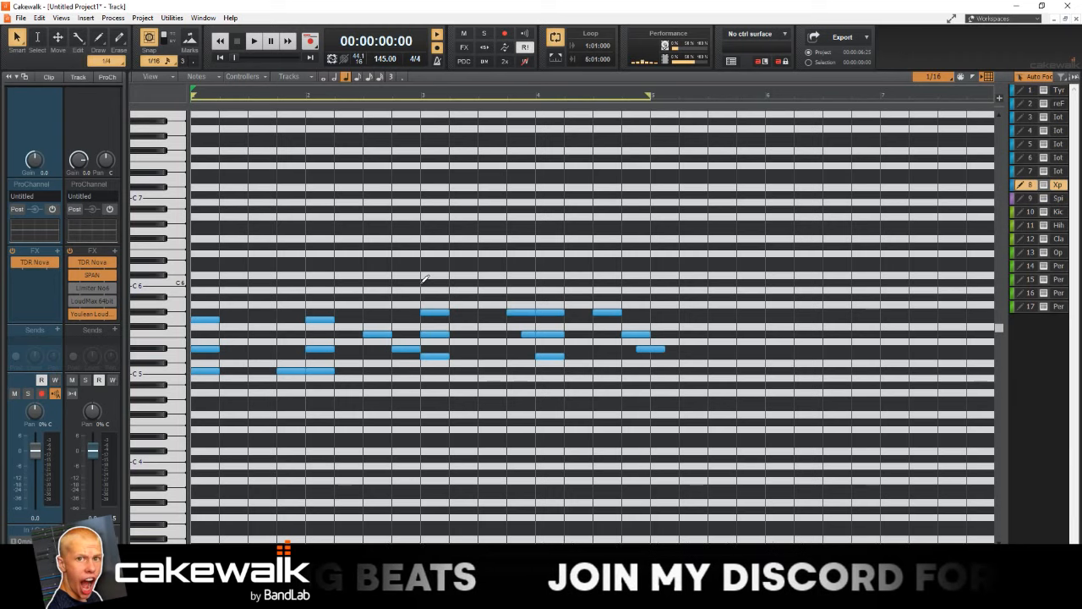
scroll(324, 346, "up", 3)
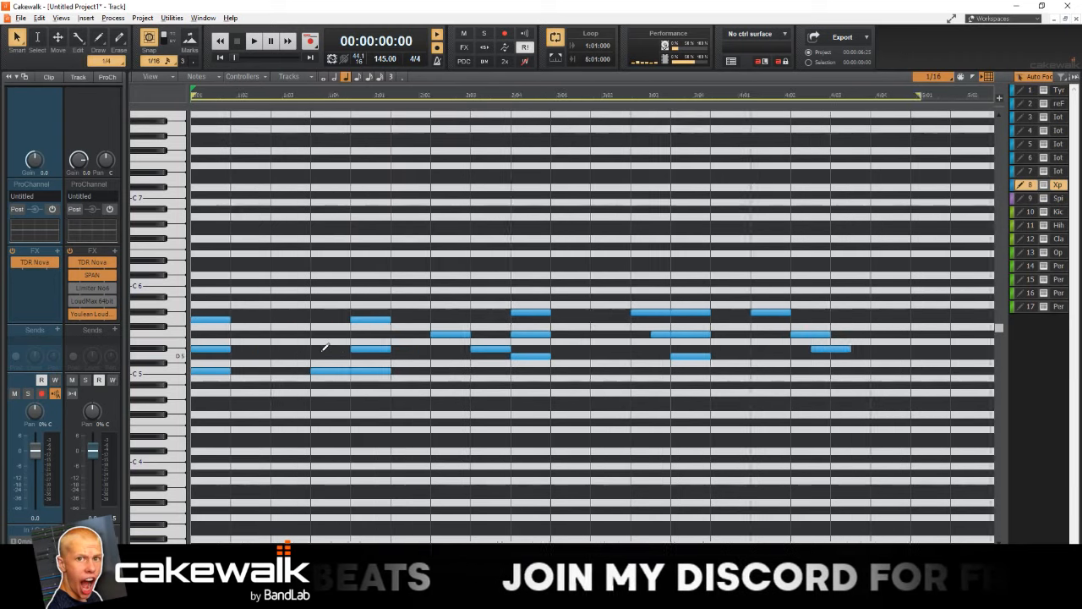
key("space")
scroll(326, 345, "down", 2)
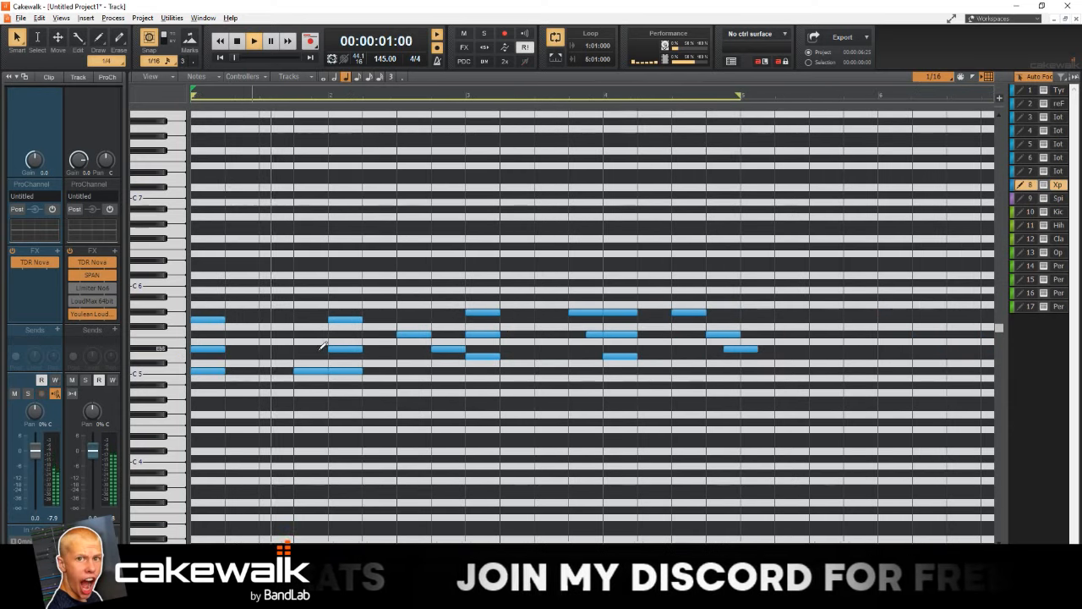
- Select the C5, Eb5 and G5 chord at the start of bar 1 and lengthen its notes to dotted halves
scroll(334, 355, "down", 2)
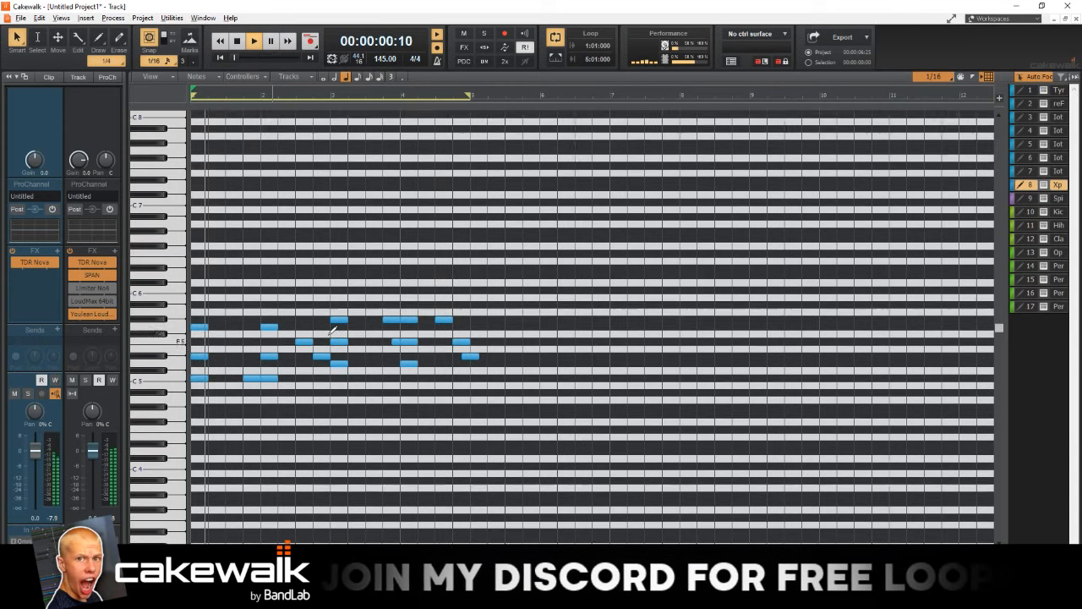
scroll(256, 345, "up", 2)
middle_click(197, 348)
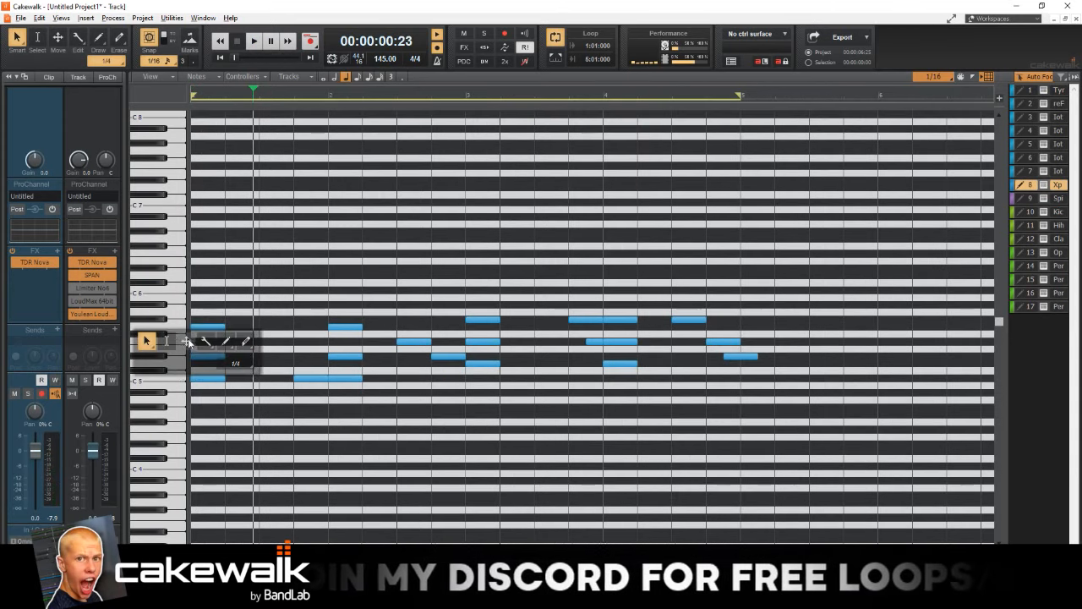
left_click(164, 342)
left_click_drag(260, 286, 212, 416)
middle_click(210, 392)
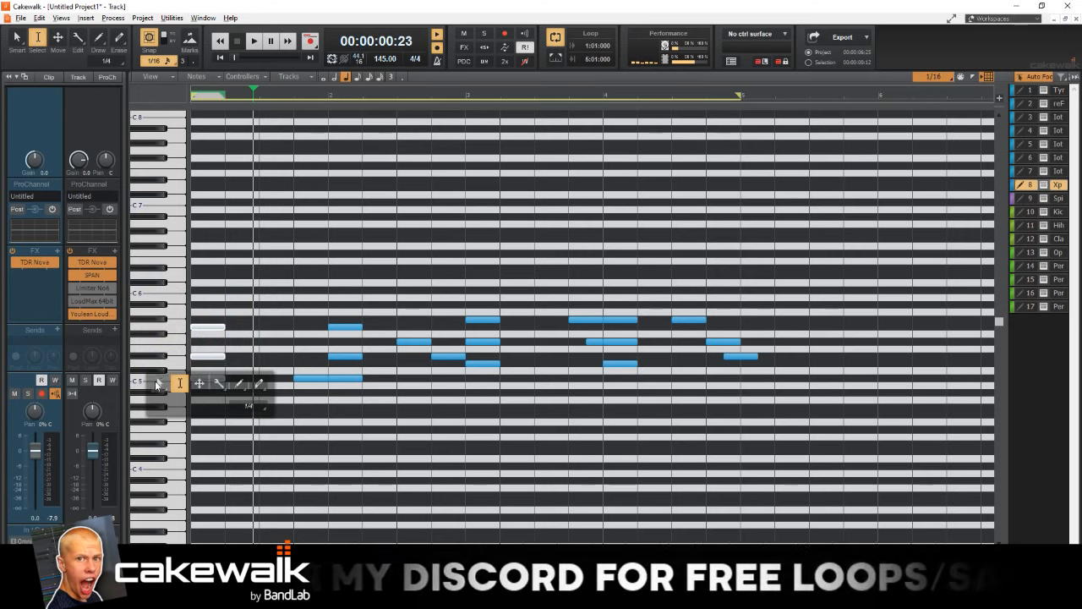
left_click(155, 383)
left_click_drag(225, 378, 296, 378)
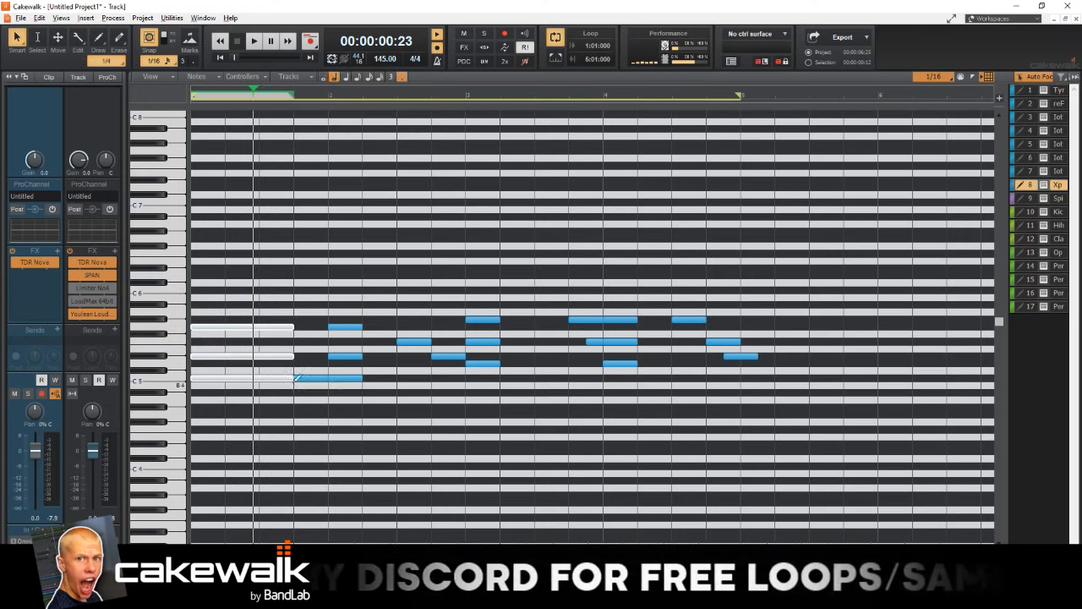
- Select the C5, Eb5 and G5 chord at the start of bar 2 and lengthen its notes to half notes
middle_click(354, 339)
left_click(320, 335)
left_click_drag(379, 311, 394, 379)
middle_click(338, 389)
left_click(285, 379)
- Select the D5, F5 and Ab5 chord at the start of bar 3 and lengthen its notes to dotted halves
middle_click(473, 292)
left_click(432, 286)
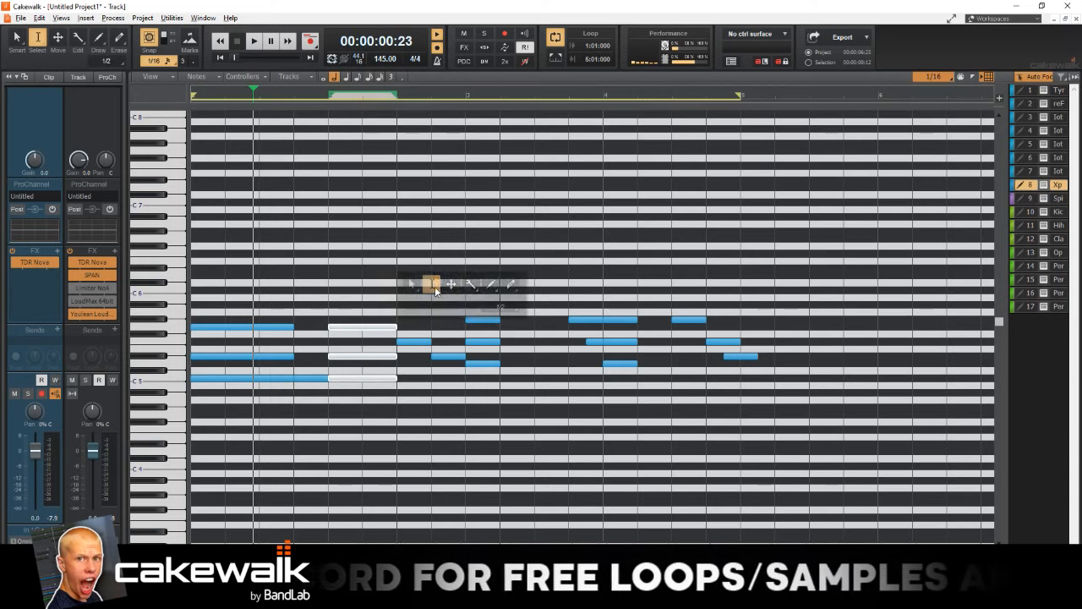
left_click_drag(501, 279, 568, 365)
middle_click(456, 380)
left_click(434, 384)
- Select the D5, F5 and Ab5 chord at the start of bar 4 and lengthen its notes to half notes
middle_click(557, 368)
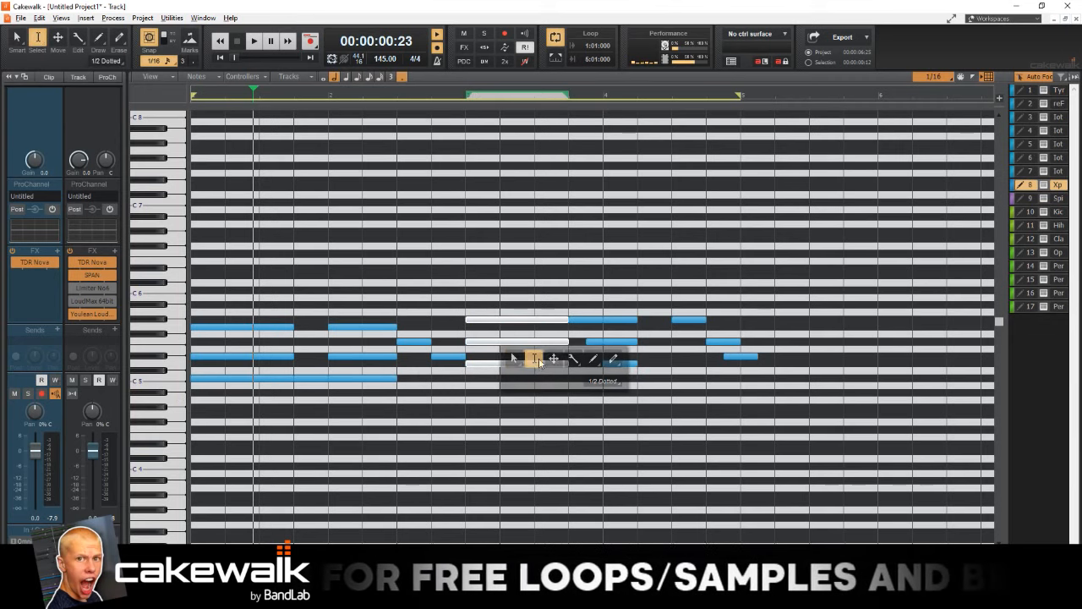
left_click(533, 359)
left_click_drag(636, 292, 603, 401)
middle_click(574, 381)
left_click(573, 381)
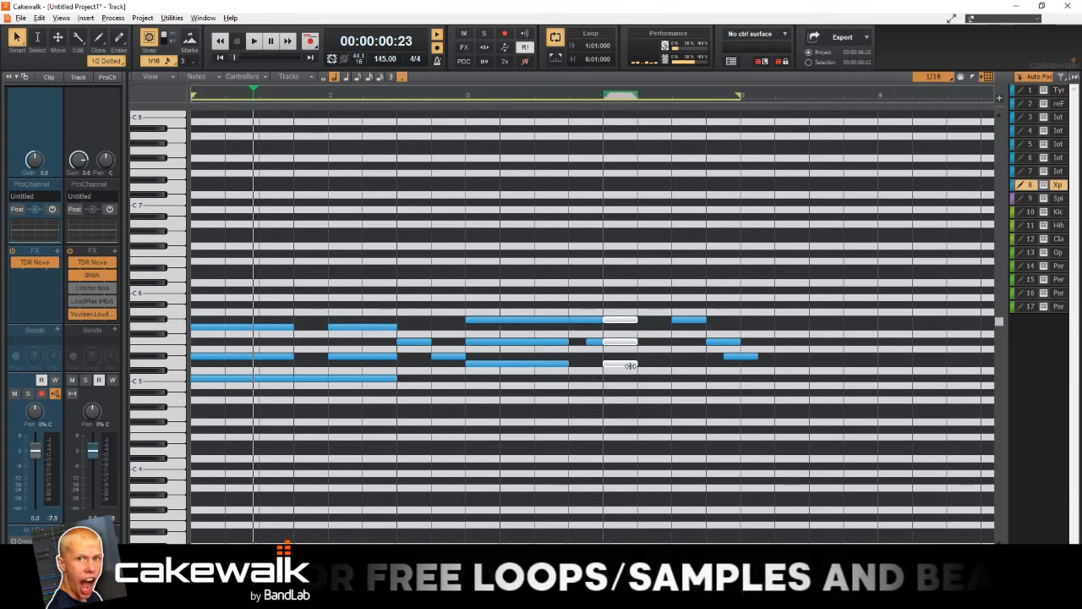
left_click_drag(637, 363, 674, 364)
left_click(668, 393)
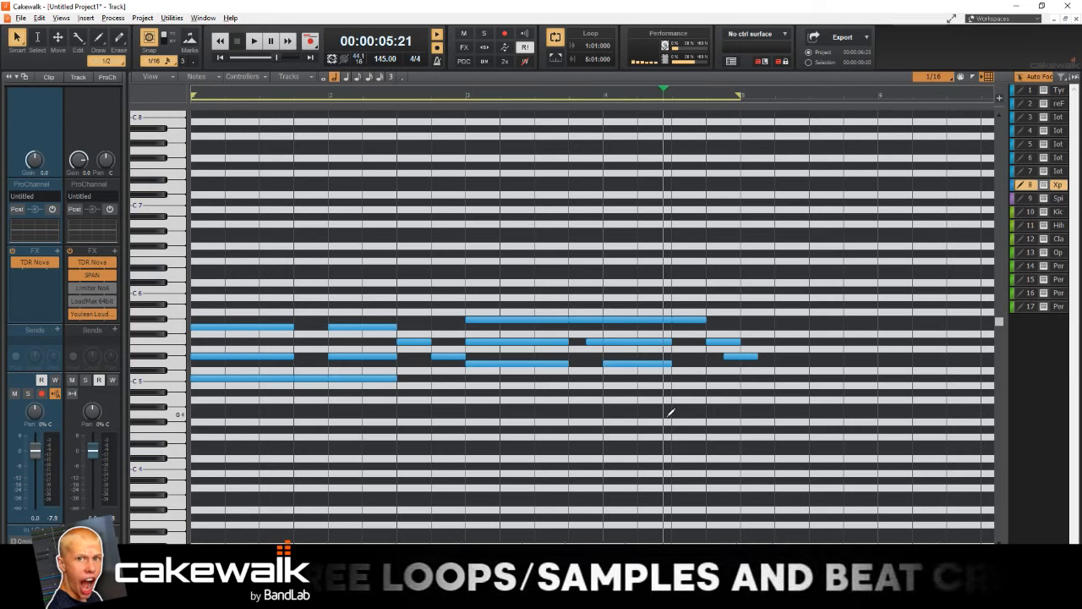
- Extend the bar 1 Eb5 and G5 notes to meet the bar 2 chord and play the part back
left_click_drag(295, 326, 330, 356)
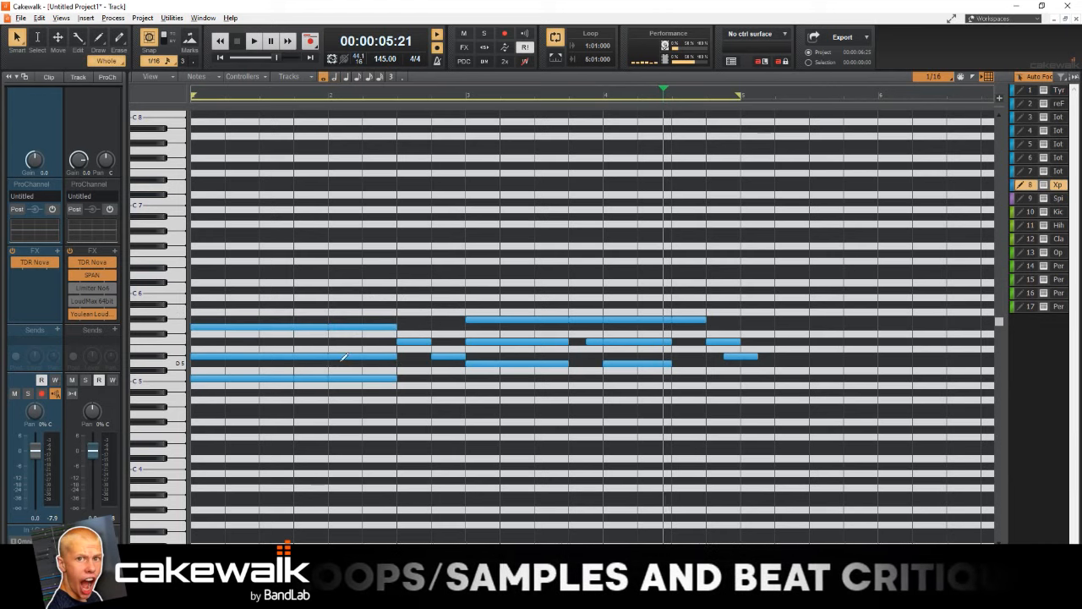
key("space")
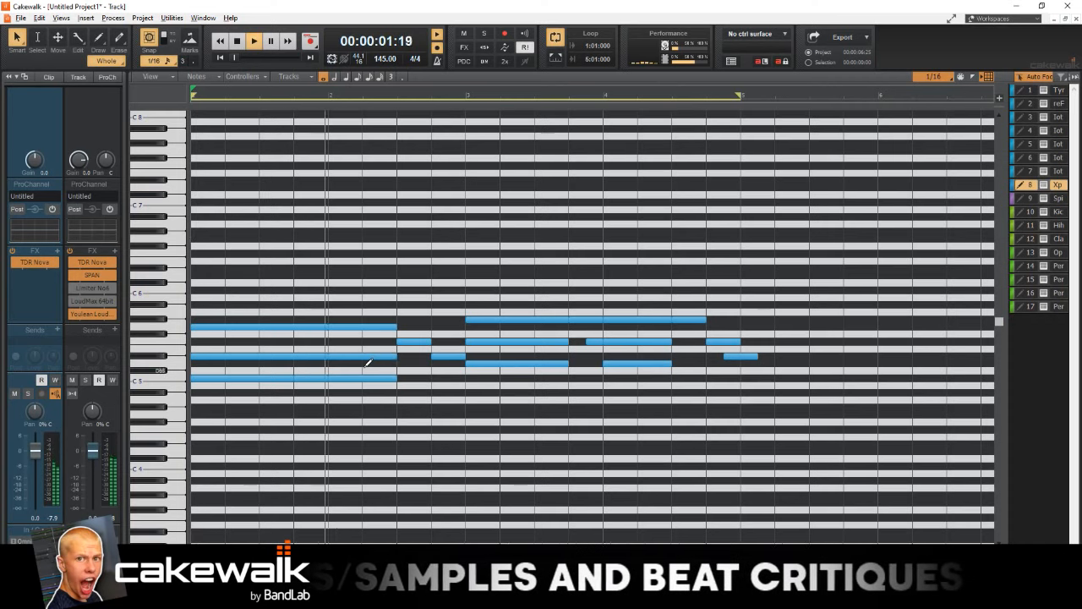
key("space")
- Extend the bar 2 C5 and G5 notes to the start of bar 3 and play the part back
left_click_drag(400, 379, 465, 379)
left_click_drag(395, 325, 465, 326)
key("space")
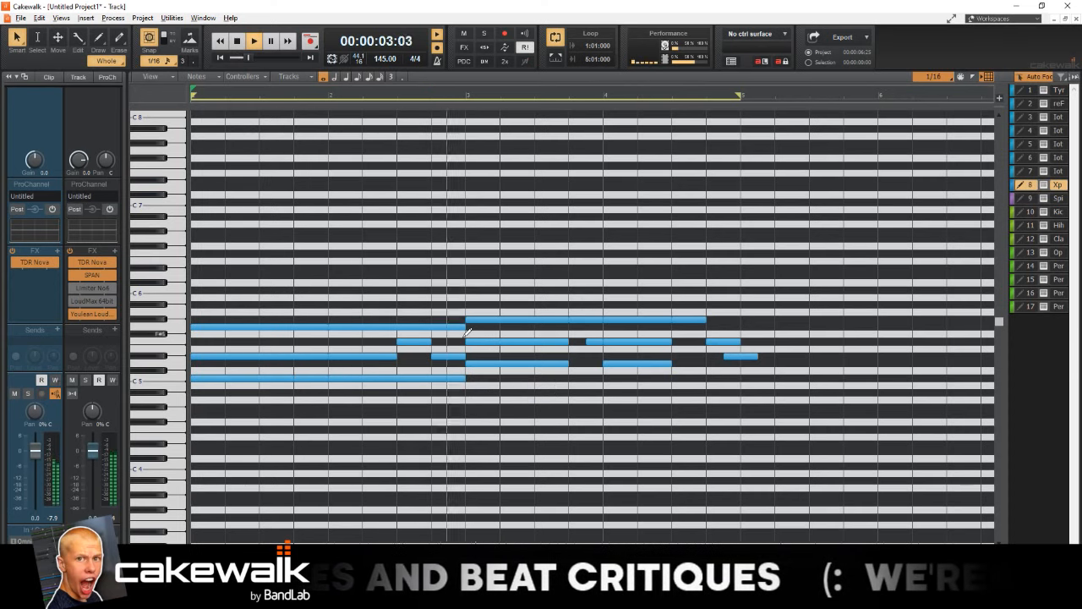
- Close the gaps at the end of bar 3 by extending the D5 and F5 notes, and return to the track overview
left_click_drag(564, 365, 672, 365)
left_click_drag(567, 343, 588, 343)
key("d")
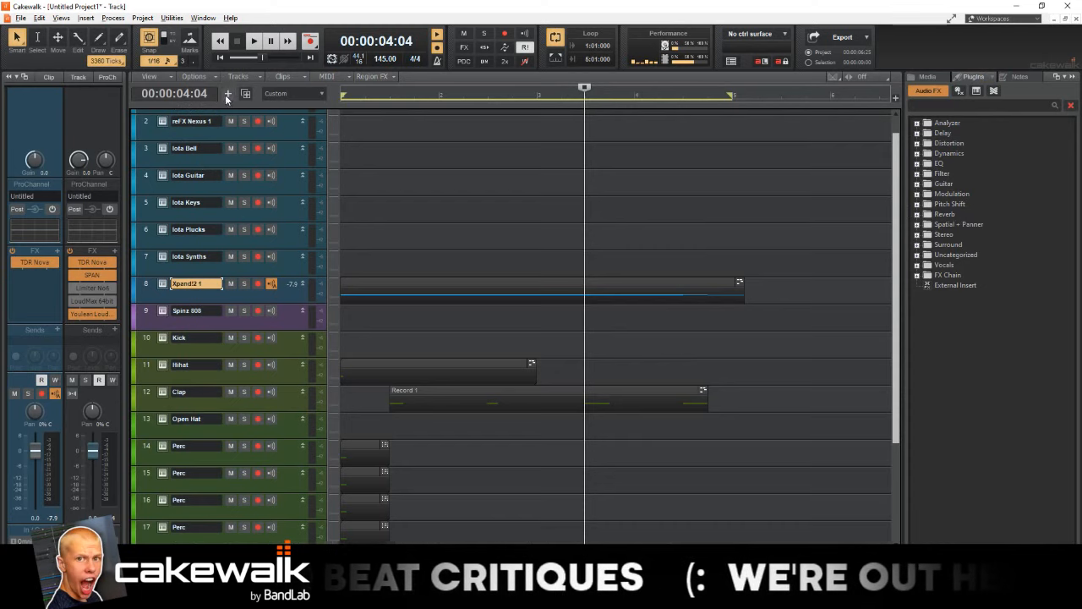
- Try adding an audio track below the Perc tracks, check its view options and delete the track
left_click(228, 92)
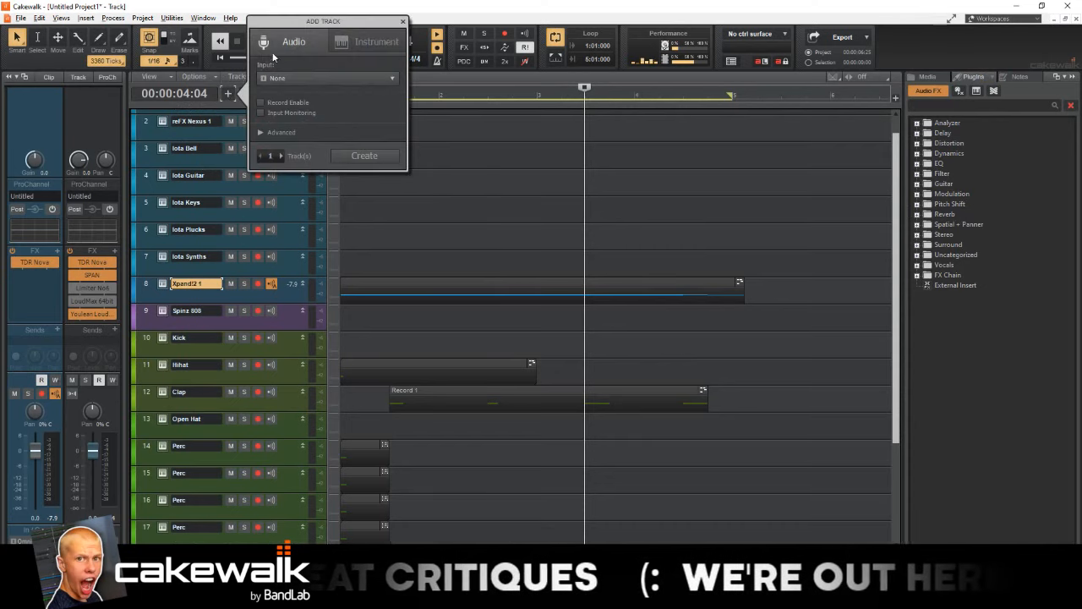
left_click(365, 156)
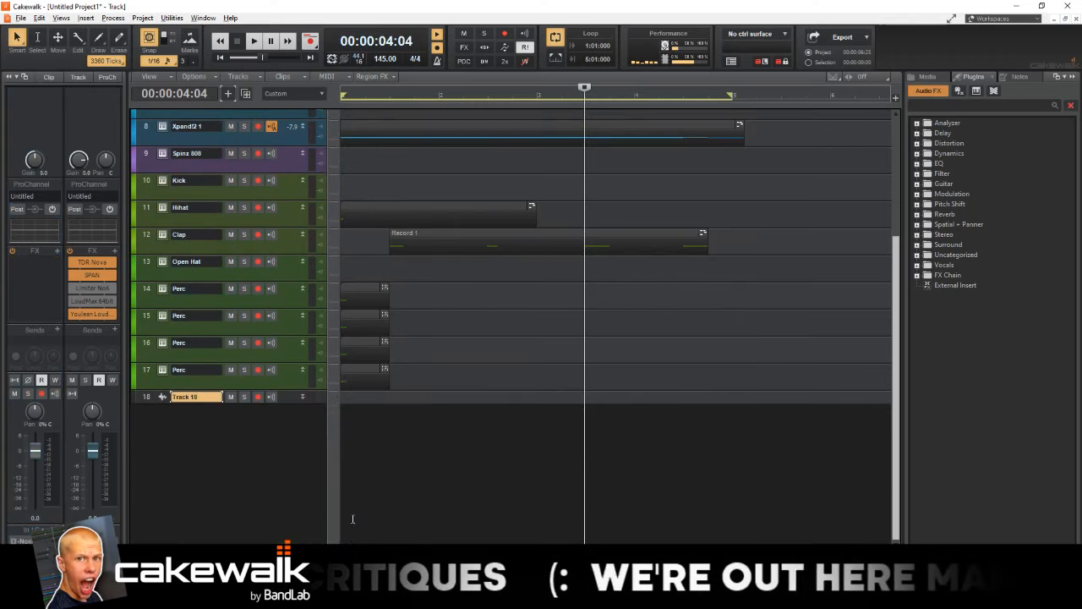
left_click(359, 398)
right_click(360, 399)
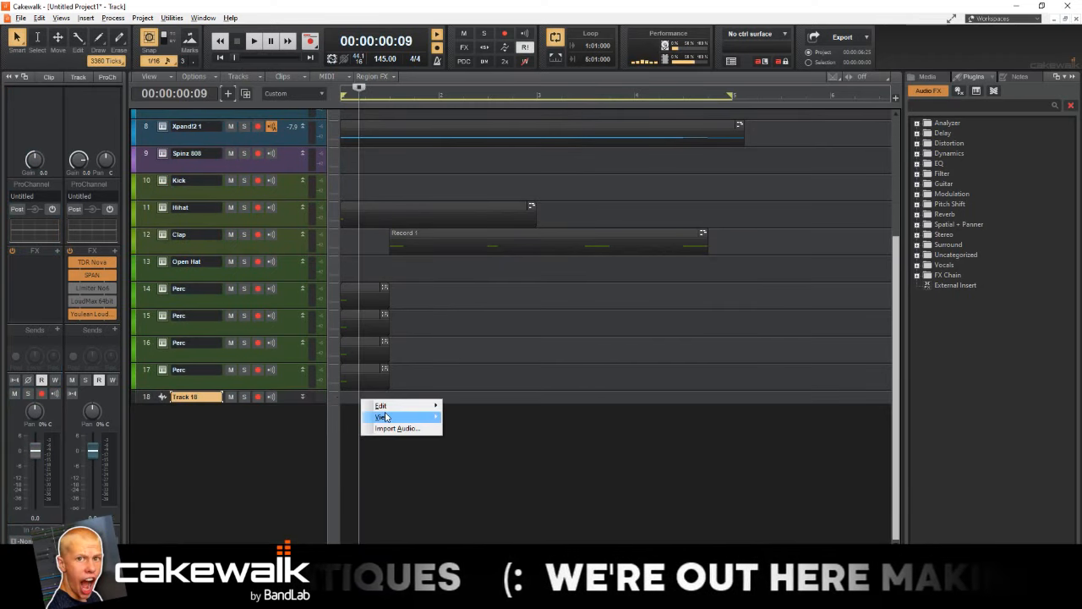
mouse_move(384, 417)
left_click(463, 417)
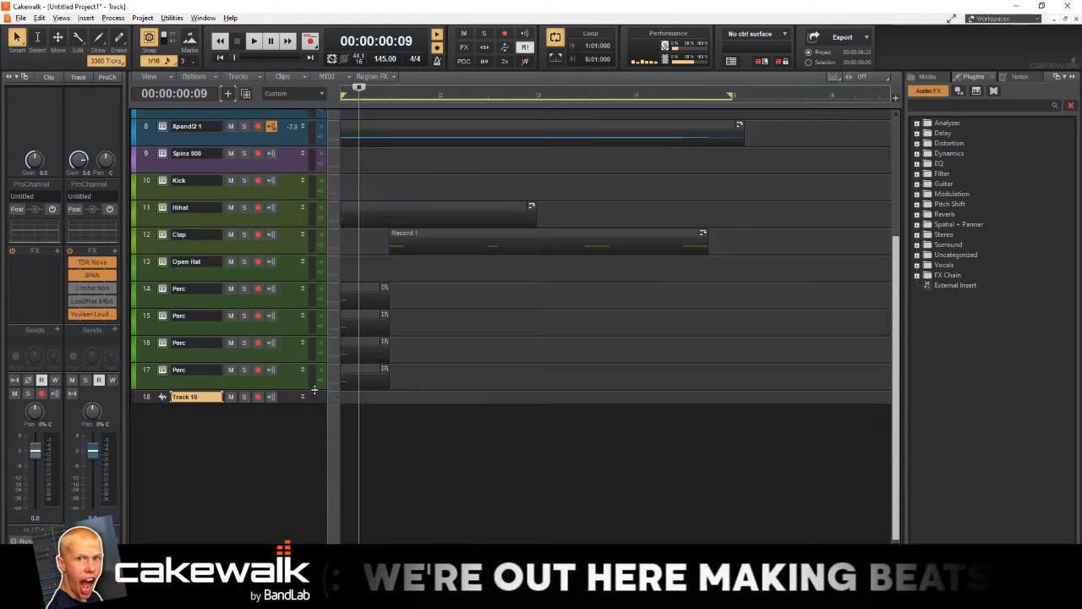
right_click(158, 398)
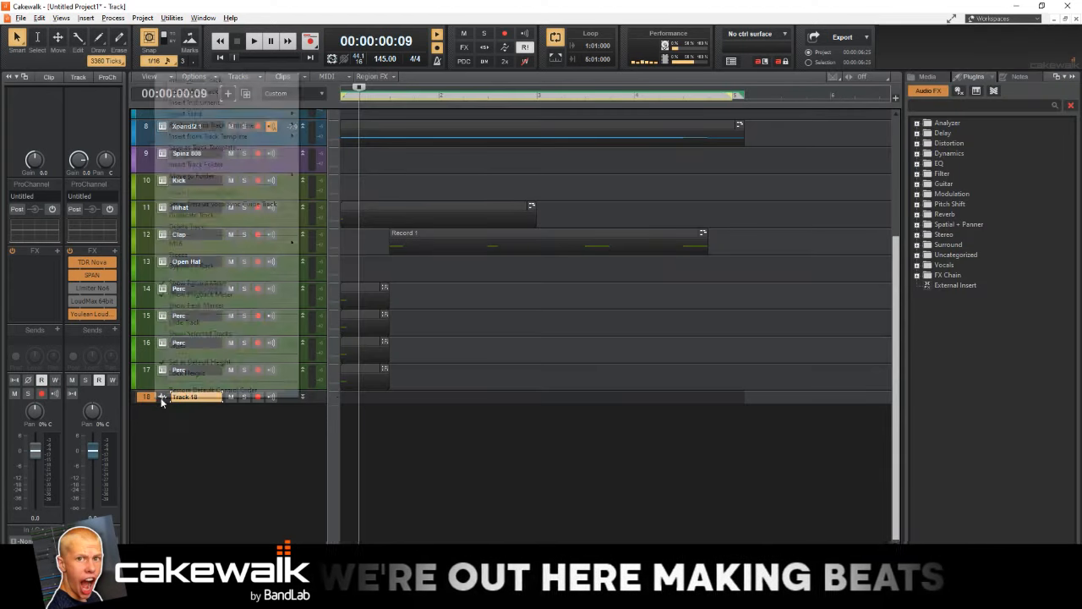
left_click(199, 227)
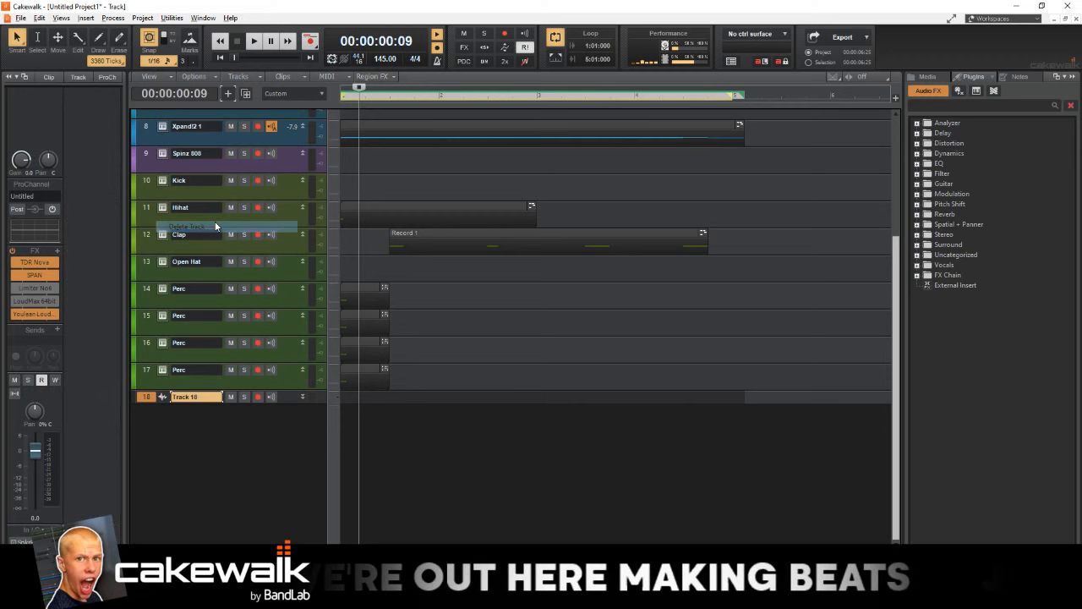
- Try adding an instrument track that uses Komplete Kontrol
left_click(227, 93)
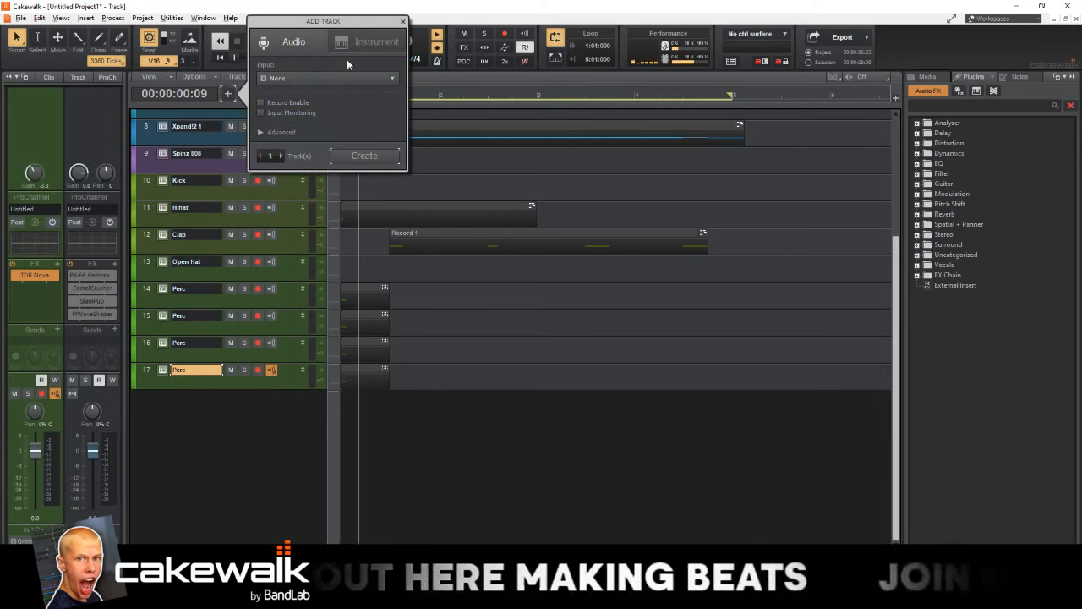
left_click(366, 43)
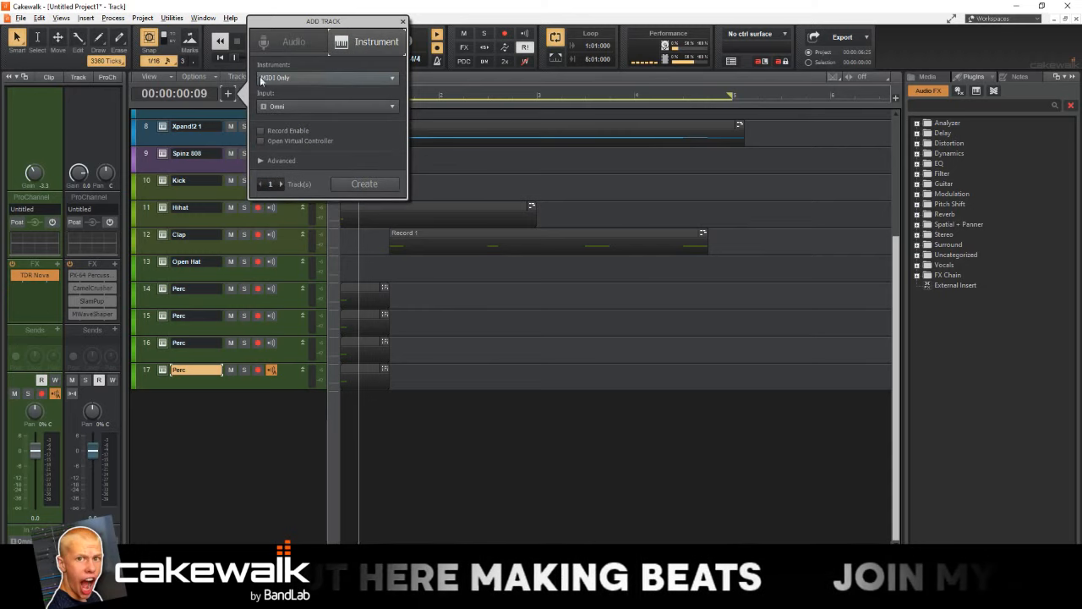
left_click(274, 78)
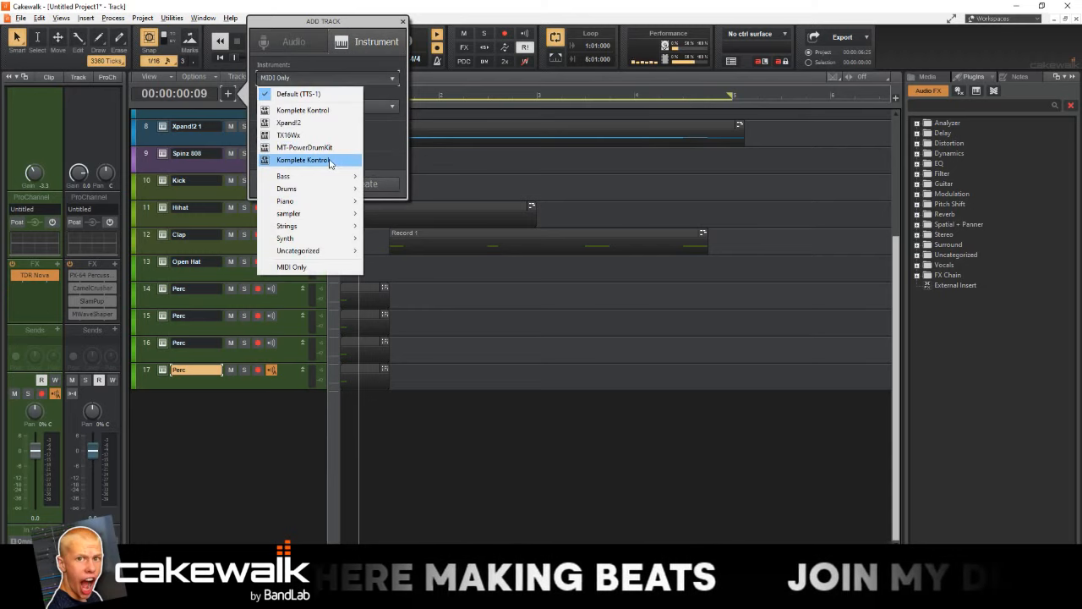
left_click(310, 161)
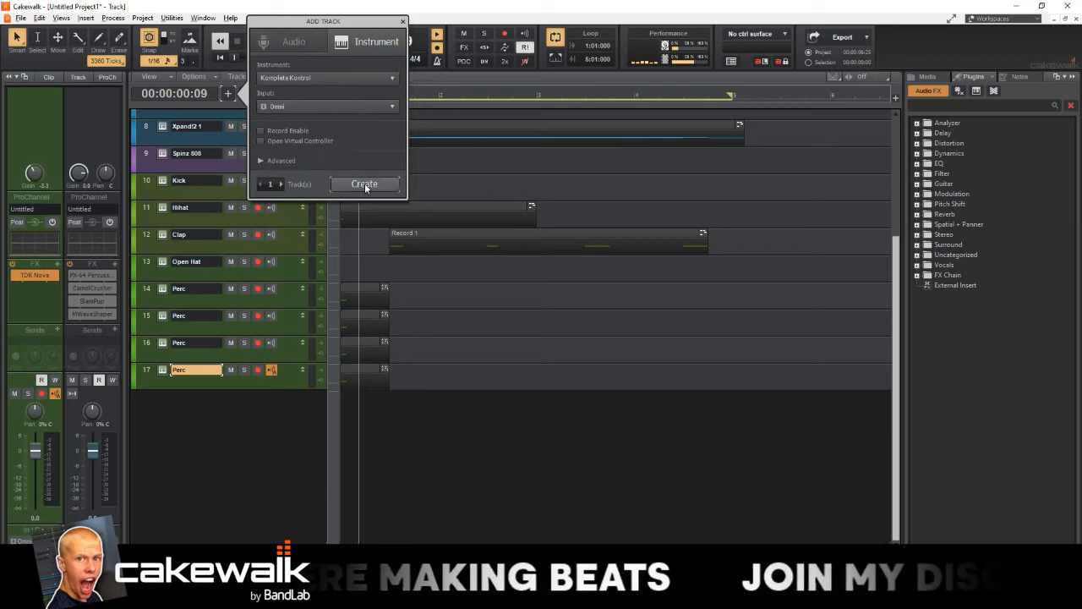
left_click(363, 184)
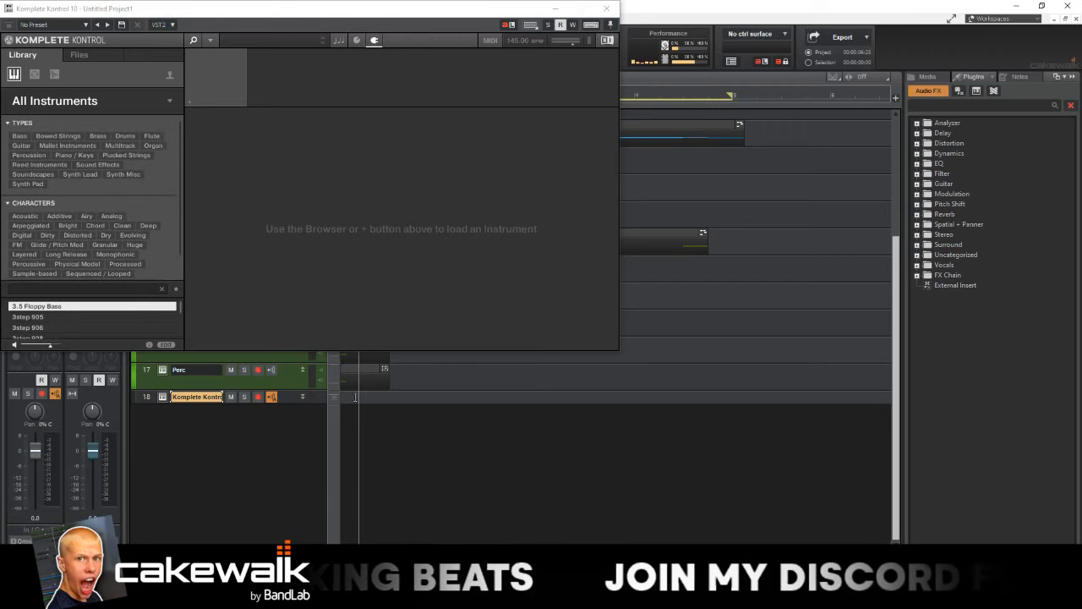
- Open the Komplete Kontrol track in the Piano Roll view, close its plug-in window and return to the track overview
right_click(355, 396)
mouse_move(372, 414)
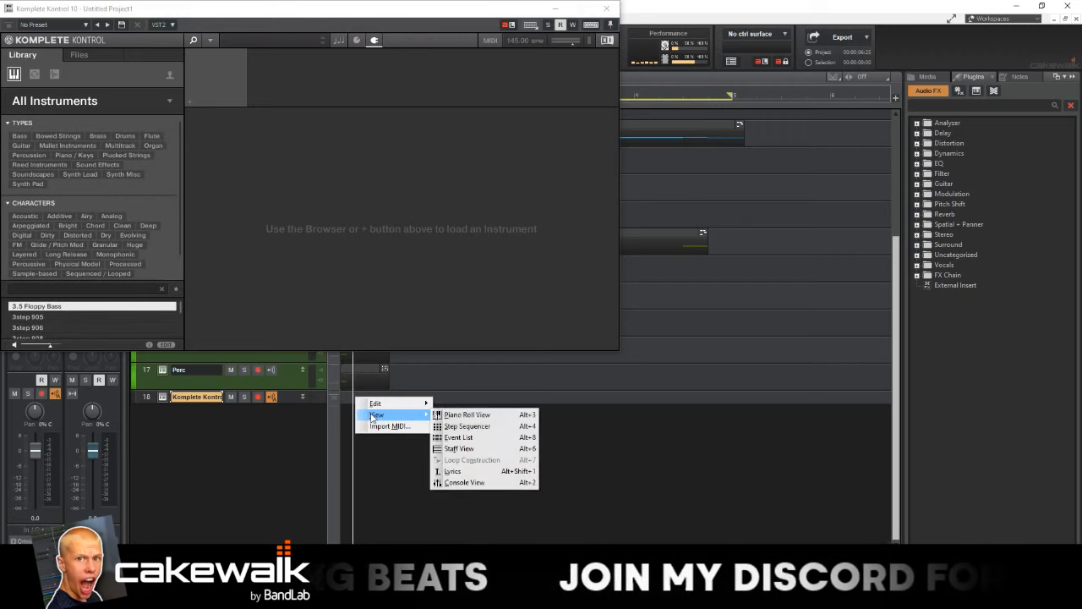
left_click(450, 413)
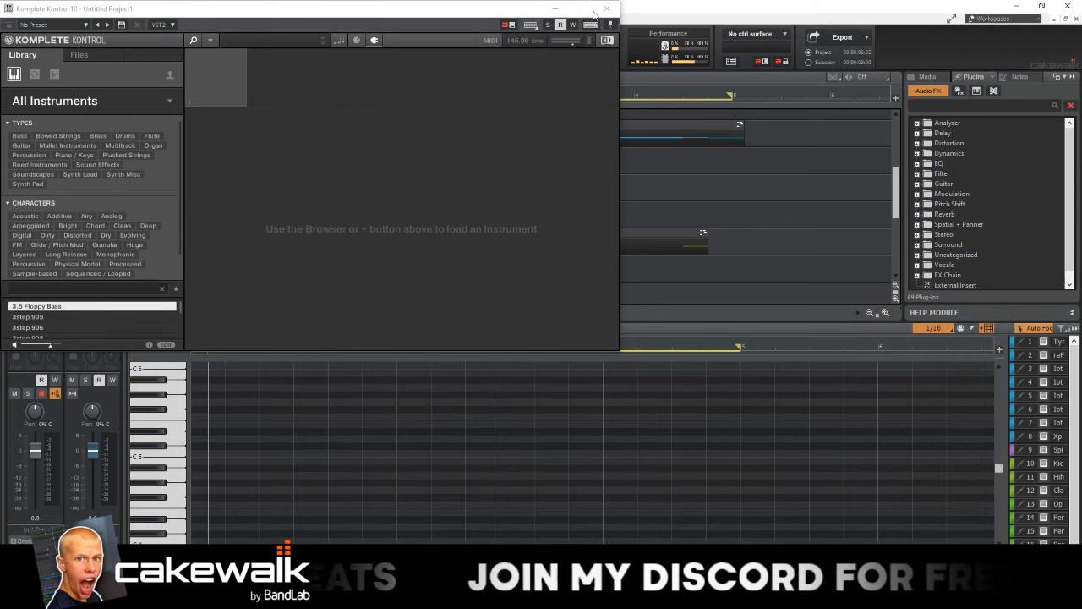
left_click(595, 15)
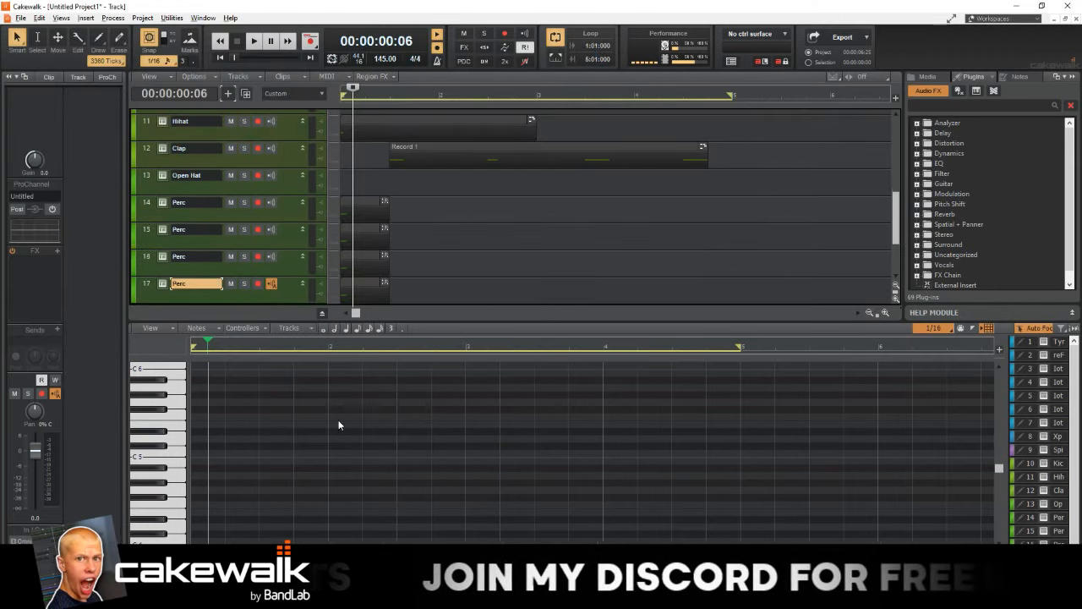
key("d")
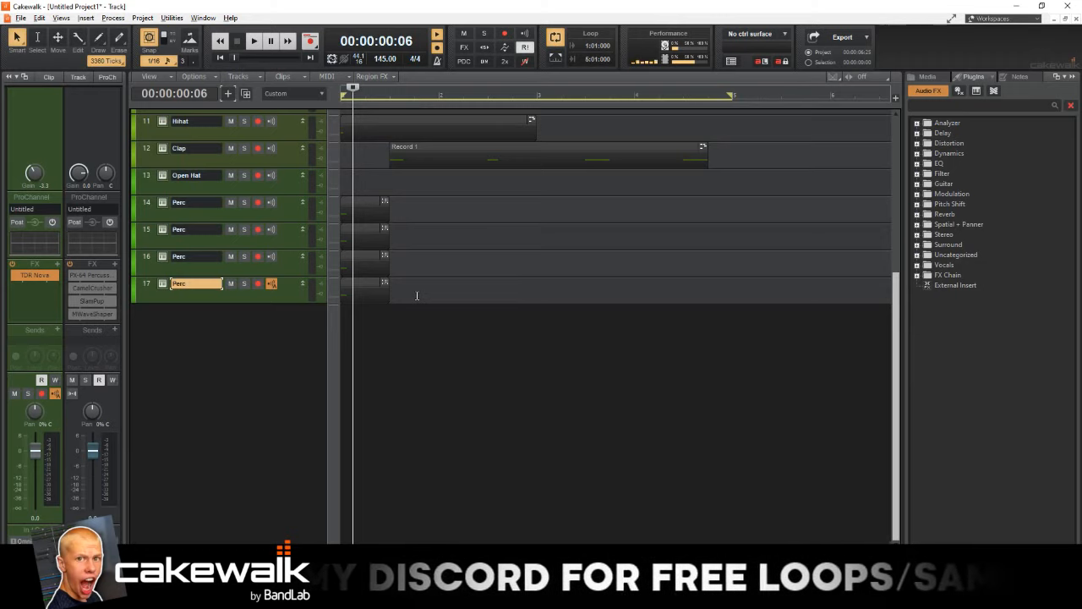
- Rewind the project and play the Xpand!2 part from the beginning in the track overview
scroll(434, 347, "up", 3)
scroll(430, 352, "up", 6)
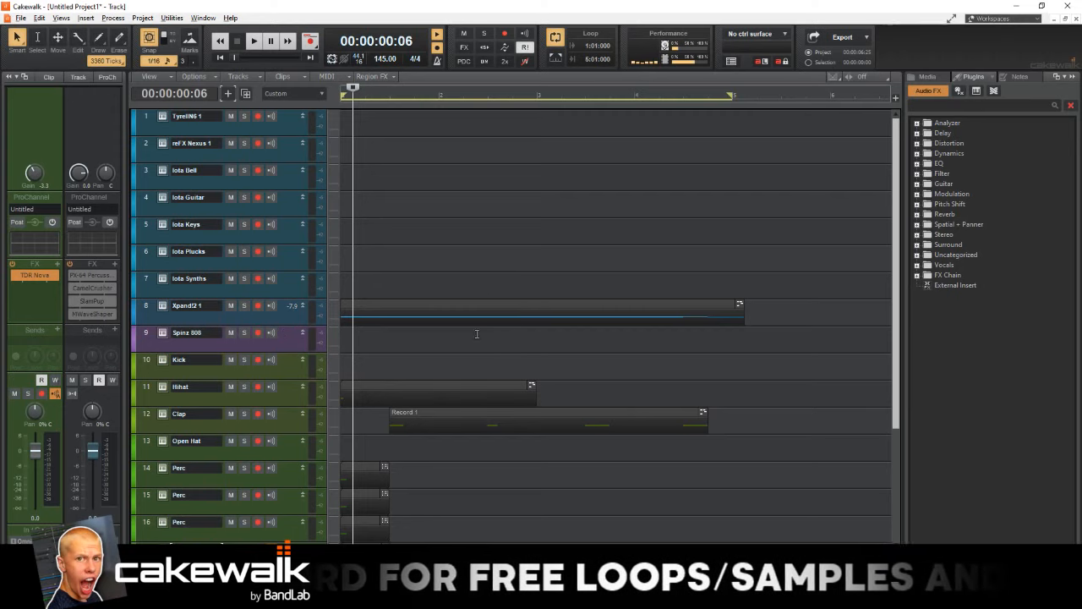
key("w")
key("space")
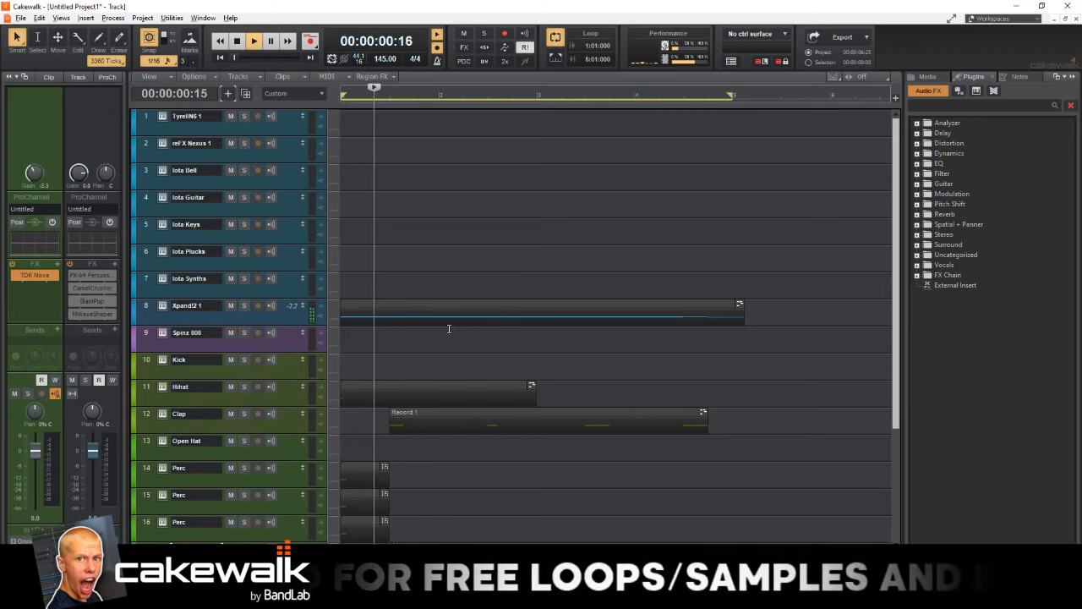
key("space")
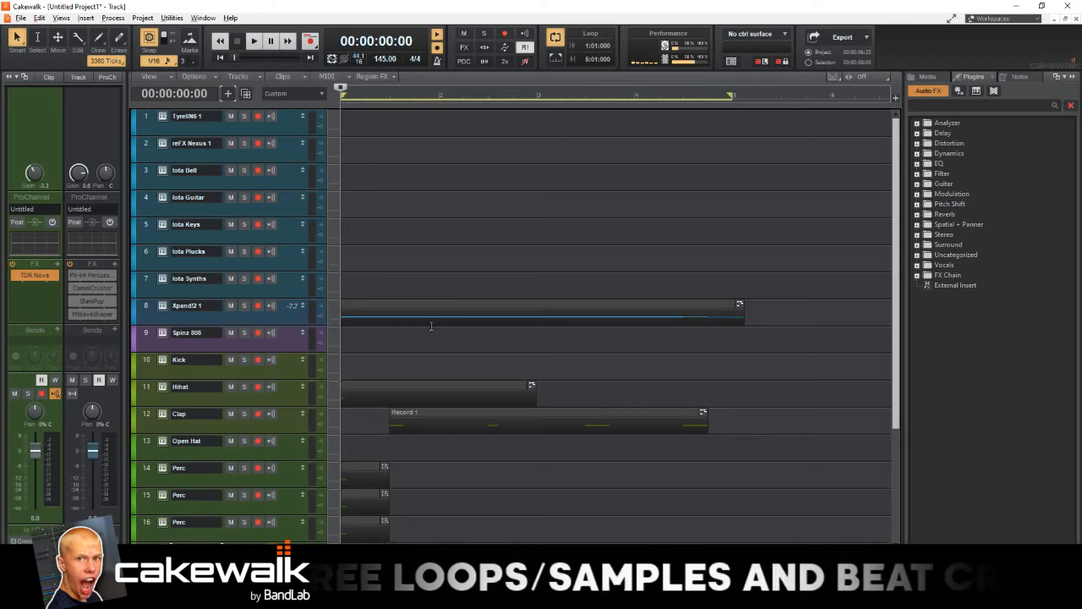
key("space")
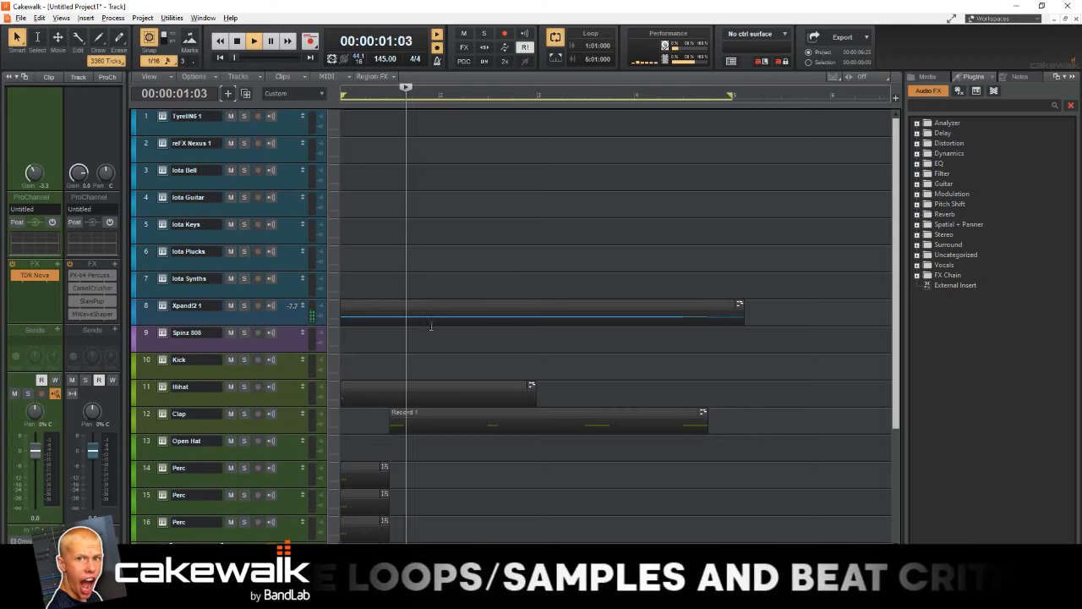
- Open the Piano Roll view and switch it to the notes of the Xpand!2 track
double_click(423, 302)
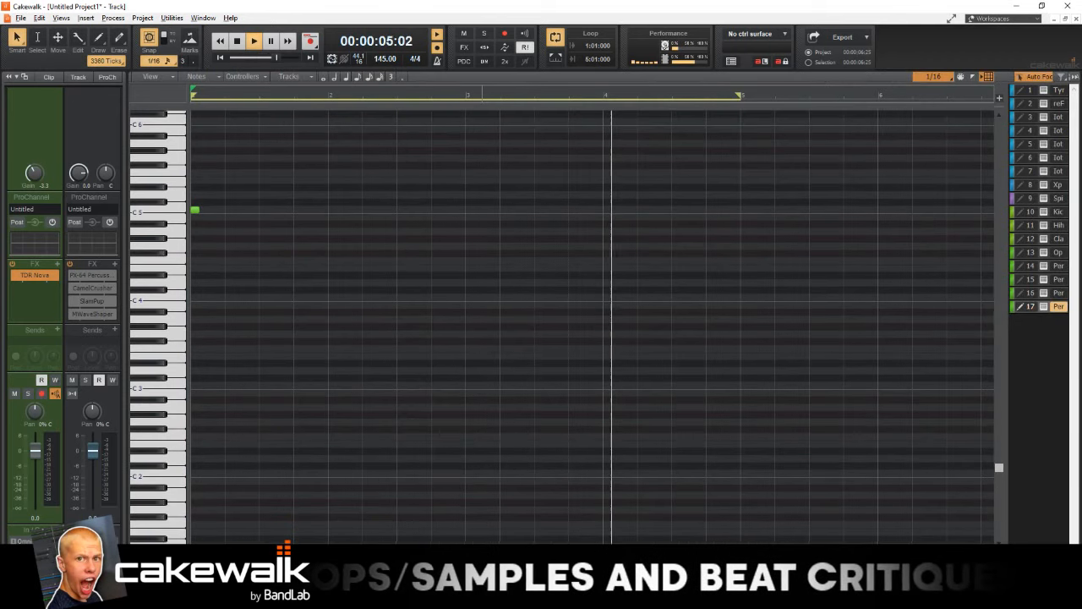
left_click(1021, 183)
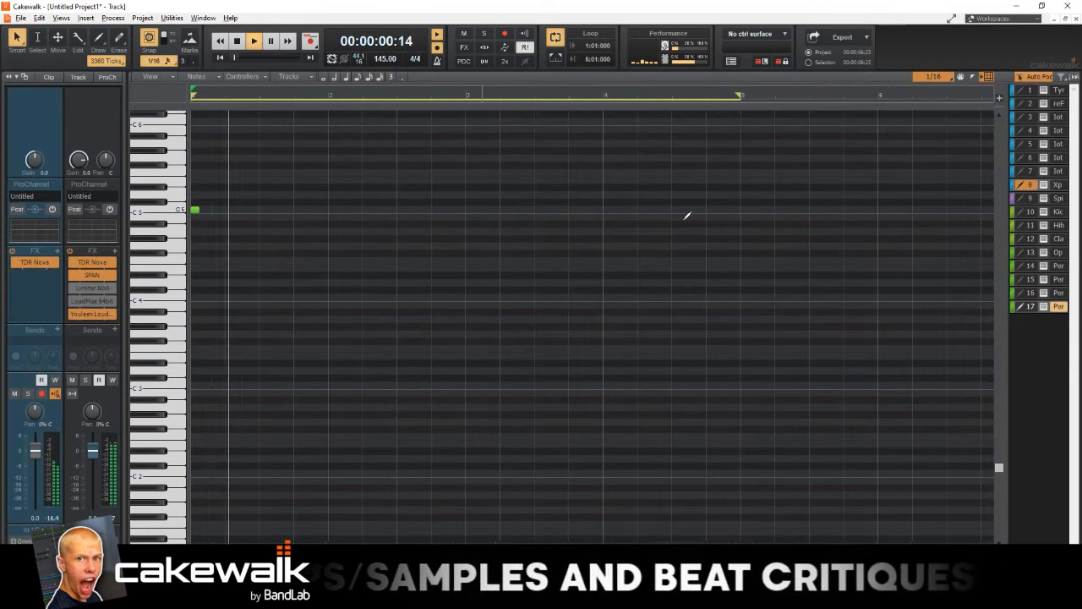
scroll(572, 252, "up", 2)
- Extend the bar 4 D5 to the closing Eb5, F5 to the beat 4 note and Ab5 to the end of the bar
left_click(604, 227)
mouse_move(672, 227)
left_mouse_down()
mouse_move(755, 235)
mouse_move(723, 227)
left_mouse_up()
left_click(604, 203)
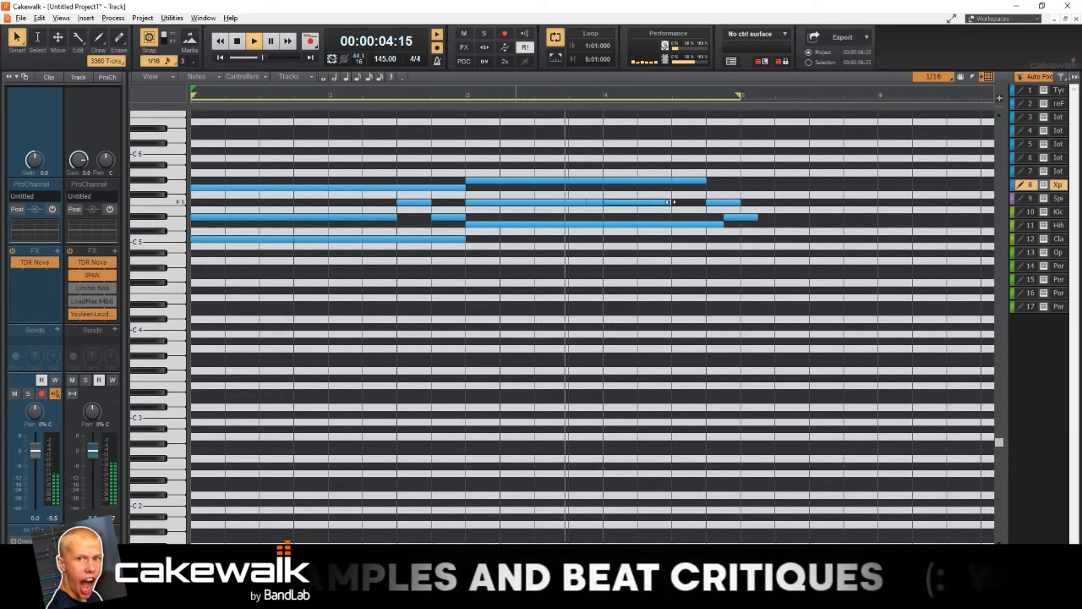
mouse_move(672, 203)
left_mouse_down()
mouse_move(715, 204)
mouse_move(710, 181)
mouse_move(736, 184)
left_mouse_up()
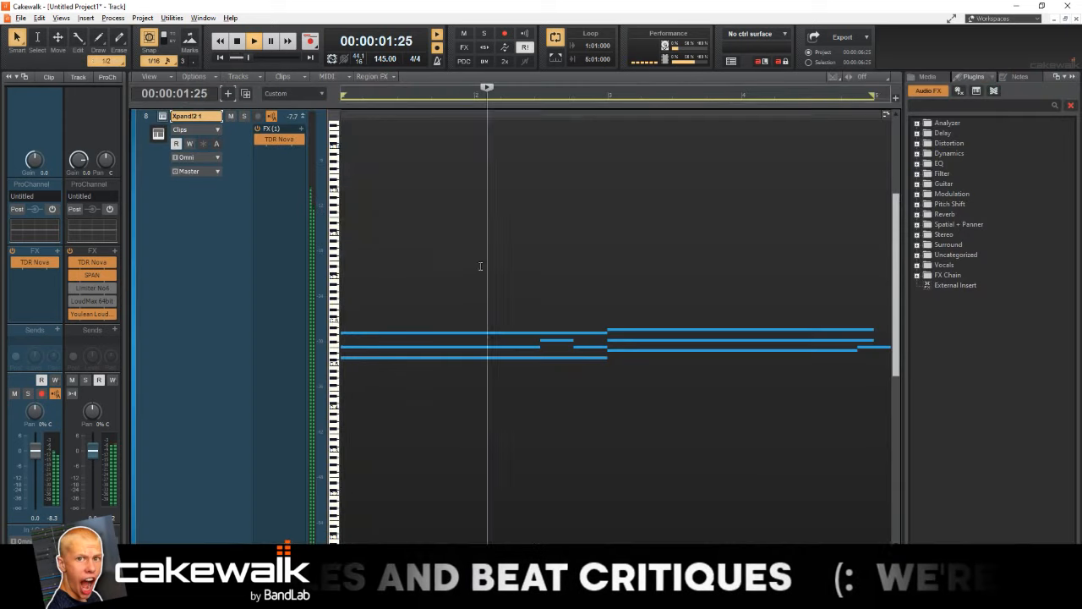
- Select all the Xpand!2 notes and try copying them up an octave, undoing the attempted copies
key("ctrl+a")
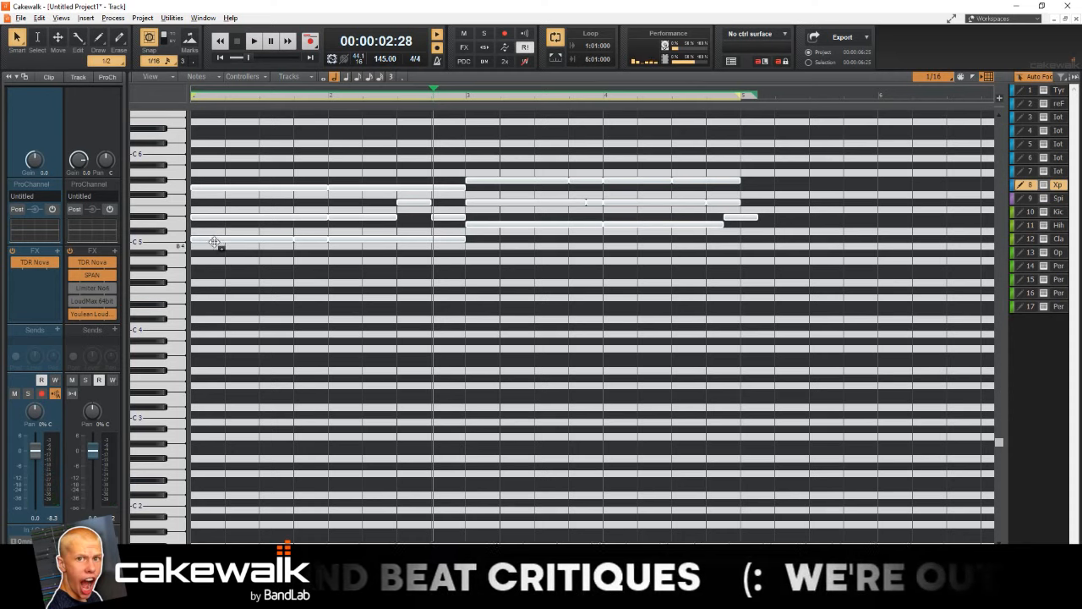
left_click_drag(215, 242, 213, 141)
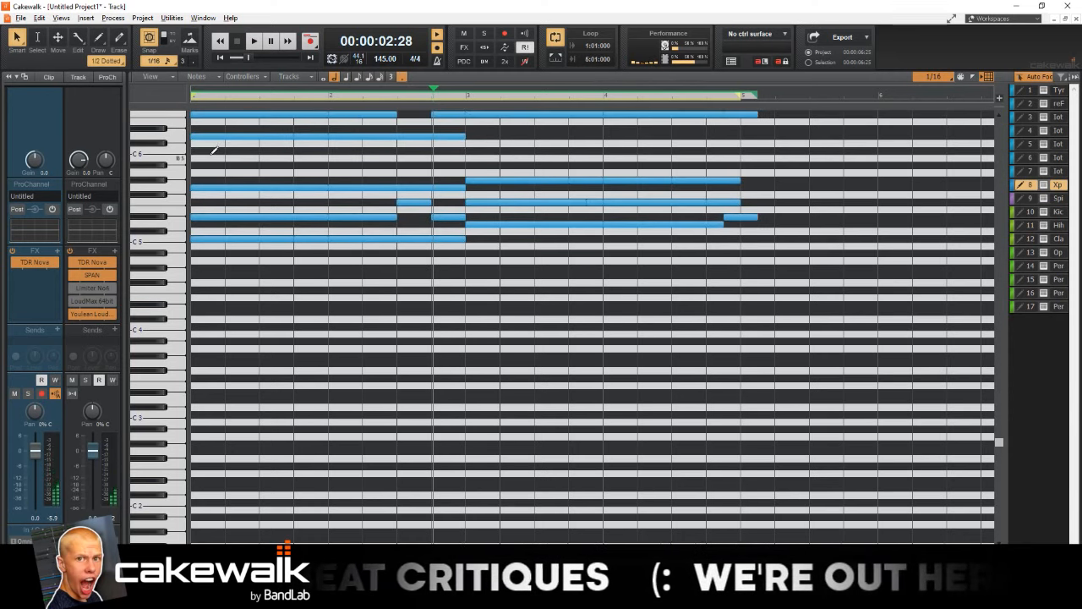
key("ctrl+z")
left_click_drag(166, 279, 170, 171)
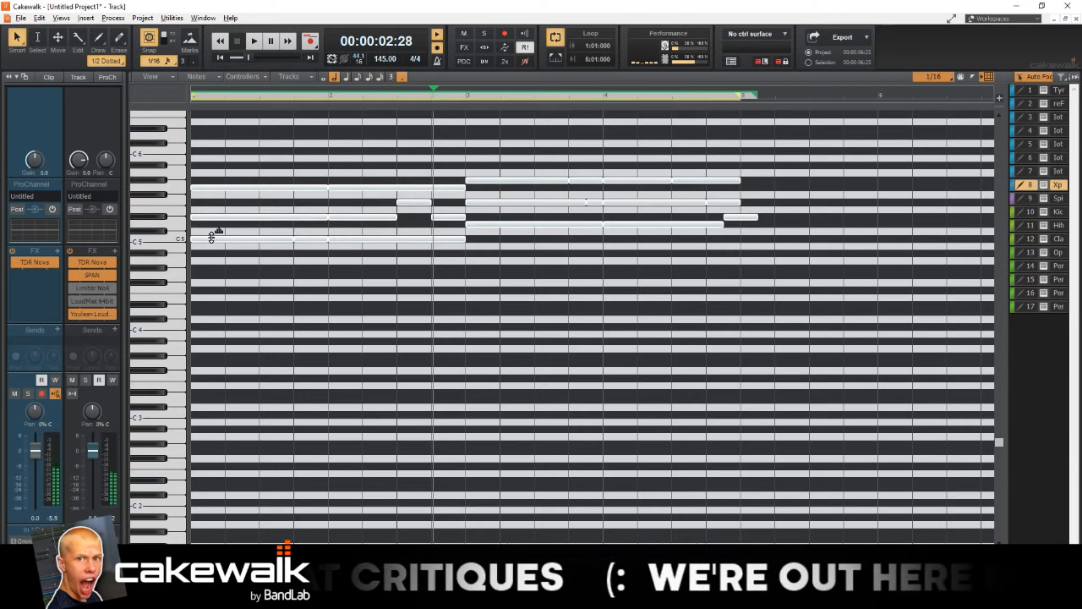
left_click_drag(211, 236, 199, 150)
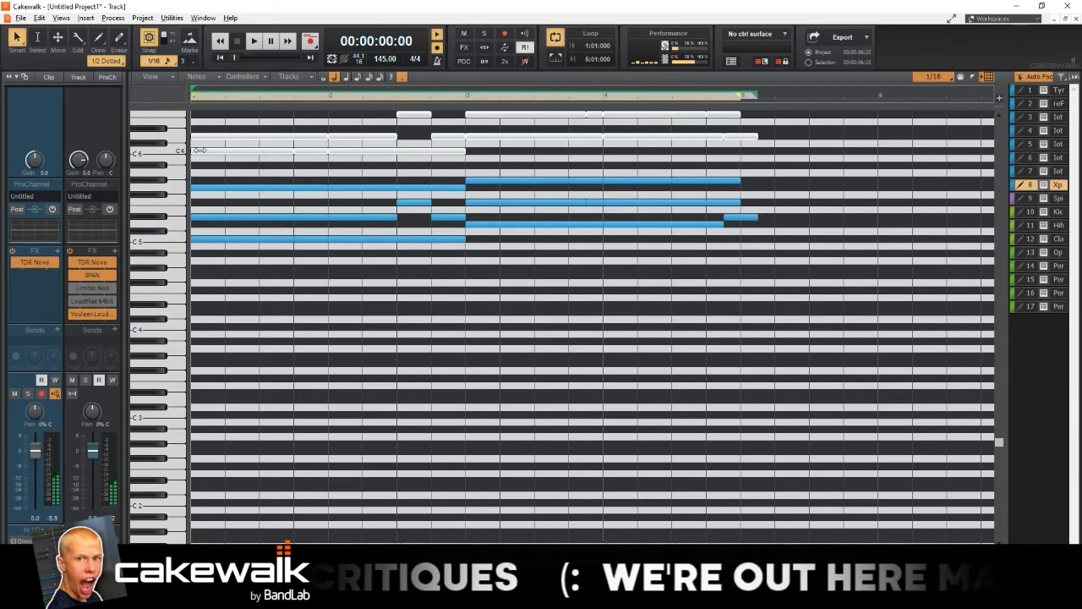
key("space")
scroll(267, 310, "up", 3)
scroll(267, 312, "up", 1)
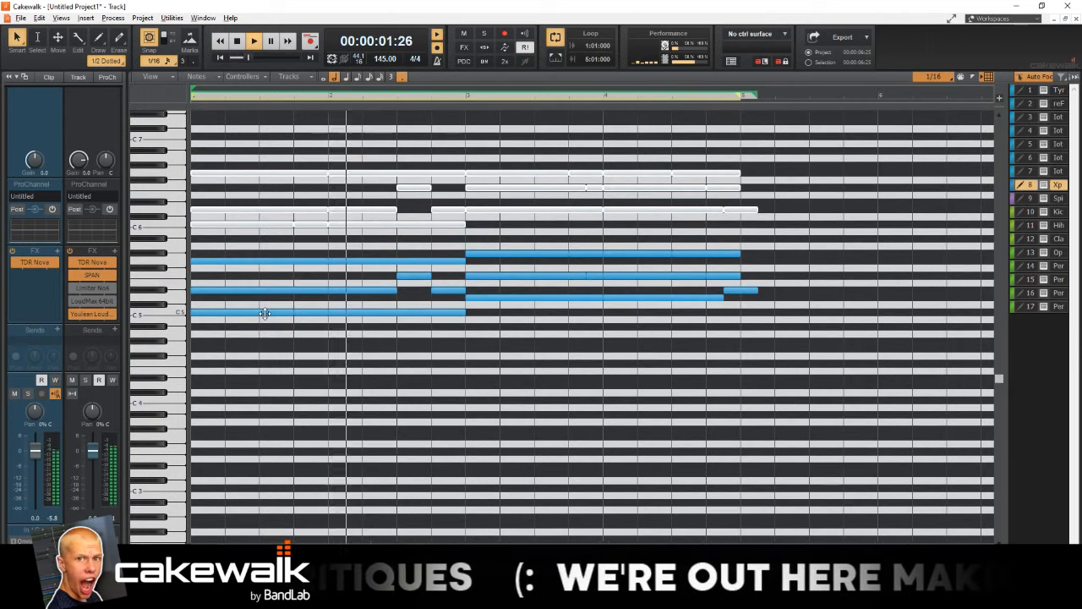
key("ctrl+z")
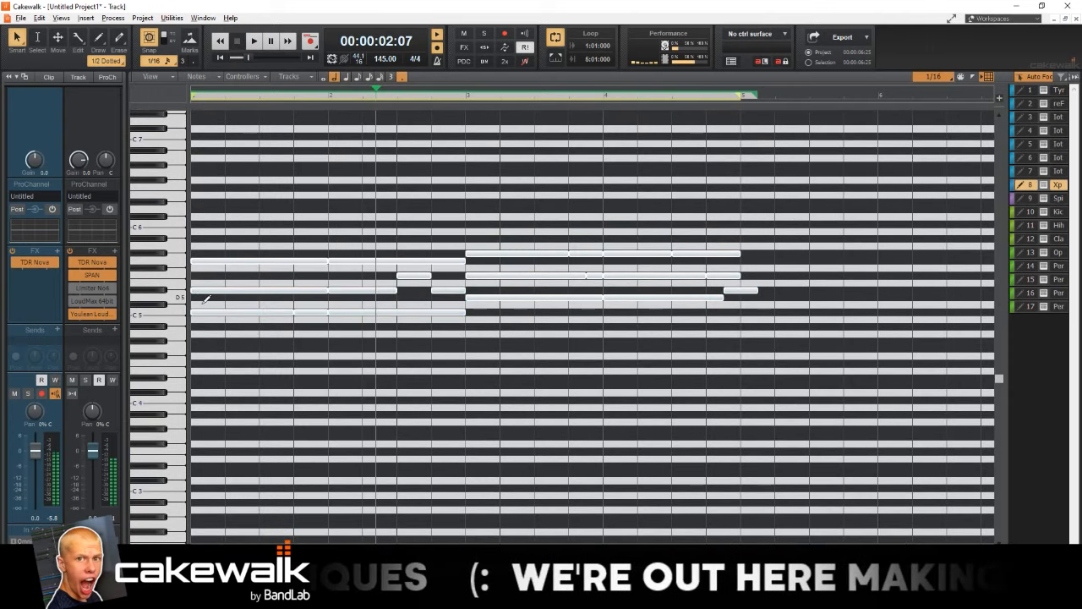
- Duplicate all selected Xpand!2 notes exactly one octave higher, play the result and clear the selection
left_click_drag(204, 303, 186, 228)
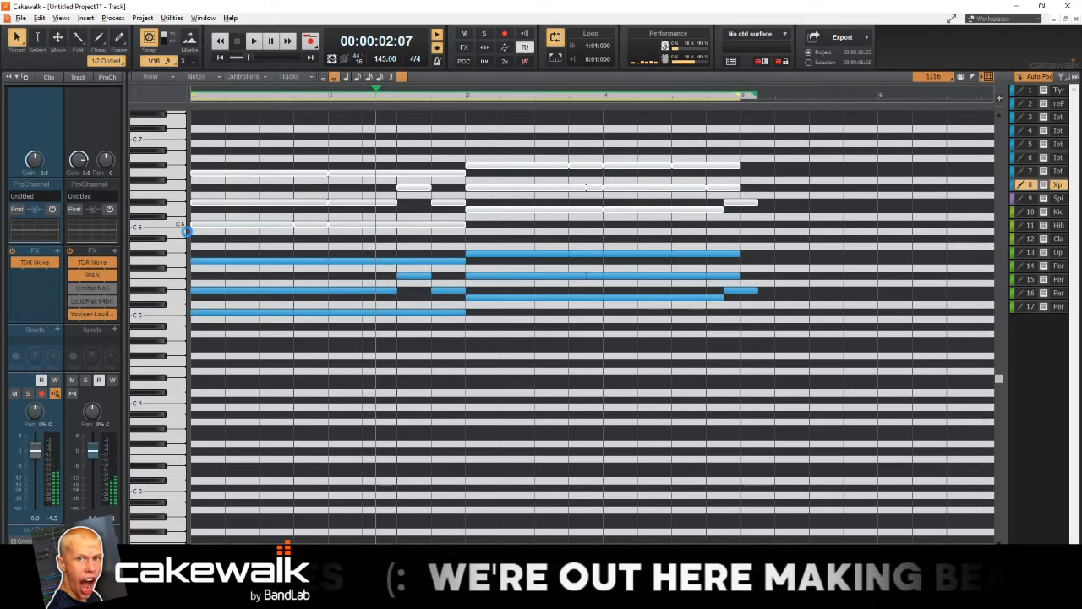
key("space")
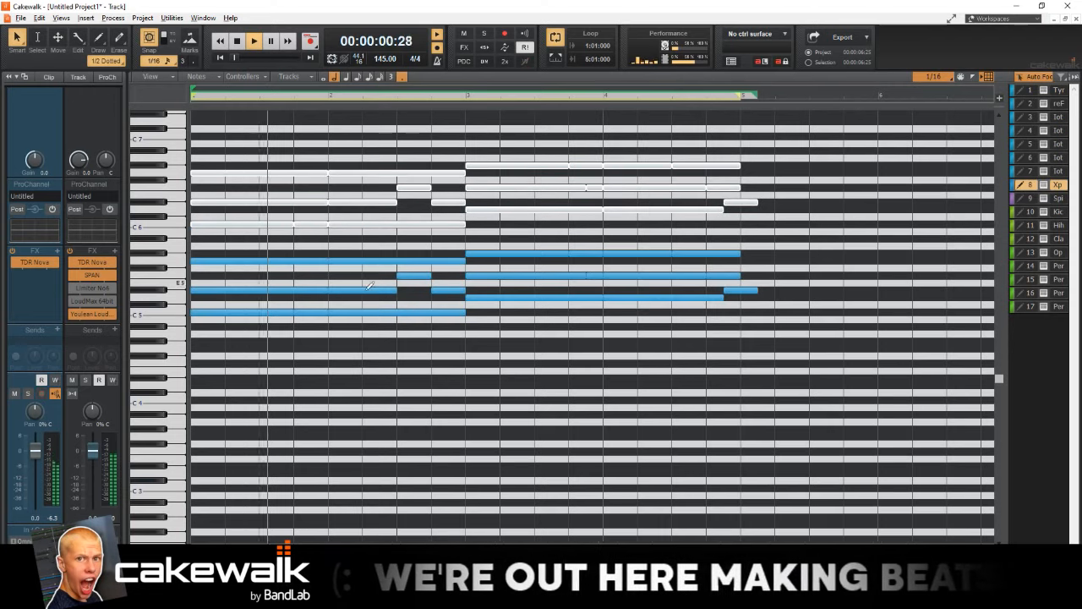
left_click(471, 434)
scroll(480, 413, "up", 2)
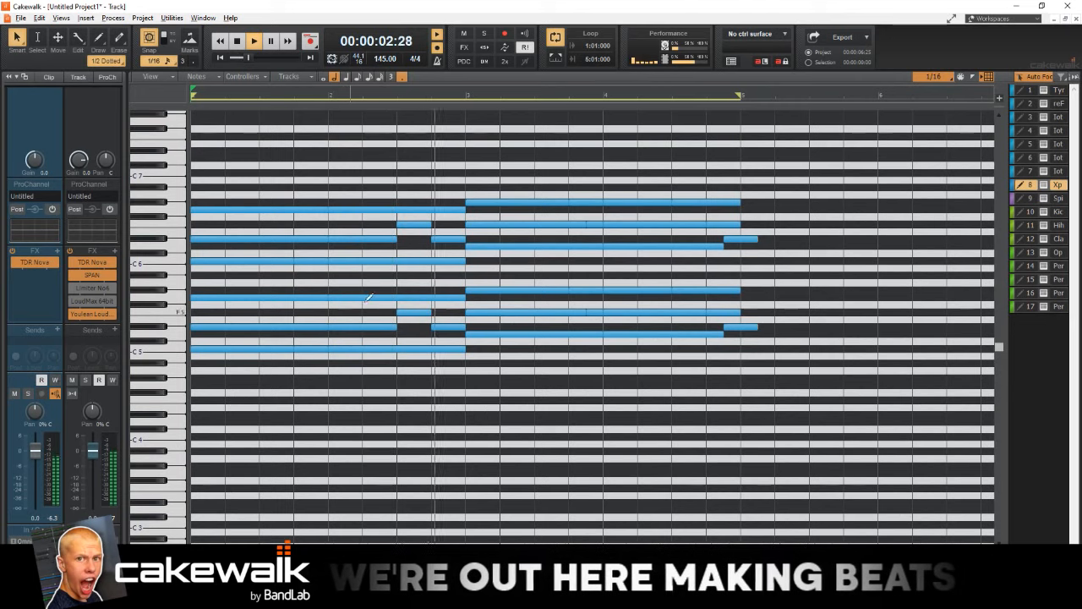
- Switch to the Select tool and delete the lower-octave F5 and Eb5 notes on beats 3 and 4 of bar 2
key("t")
left_click(316, 267)
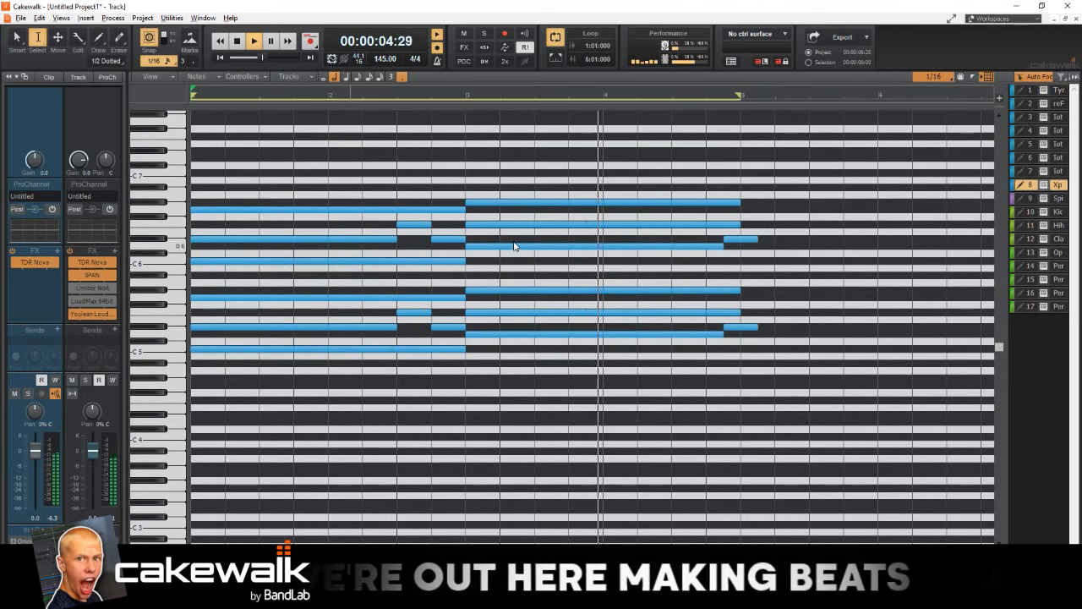
left_click_drag(418, 213, 423, 245)
key("Delete")
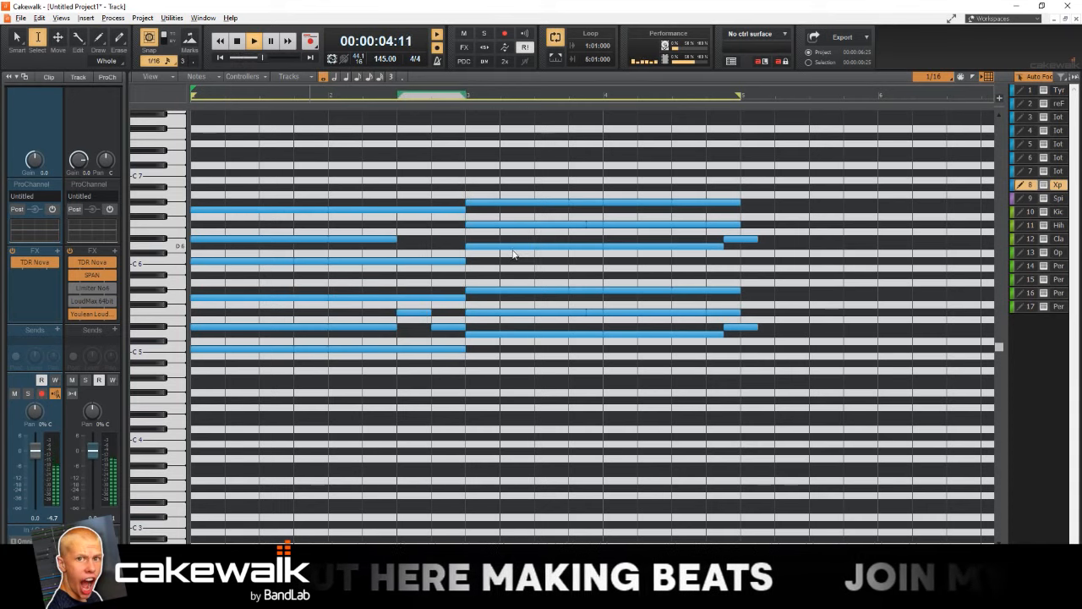
key("ctrl+z")
left_click_drag(450, 308, 414, 333)
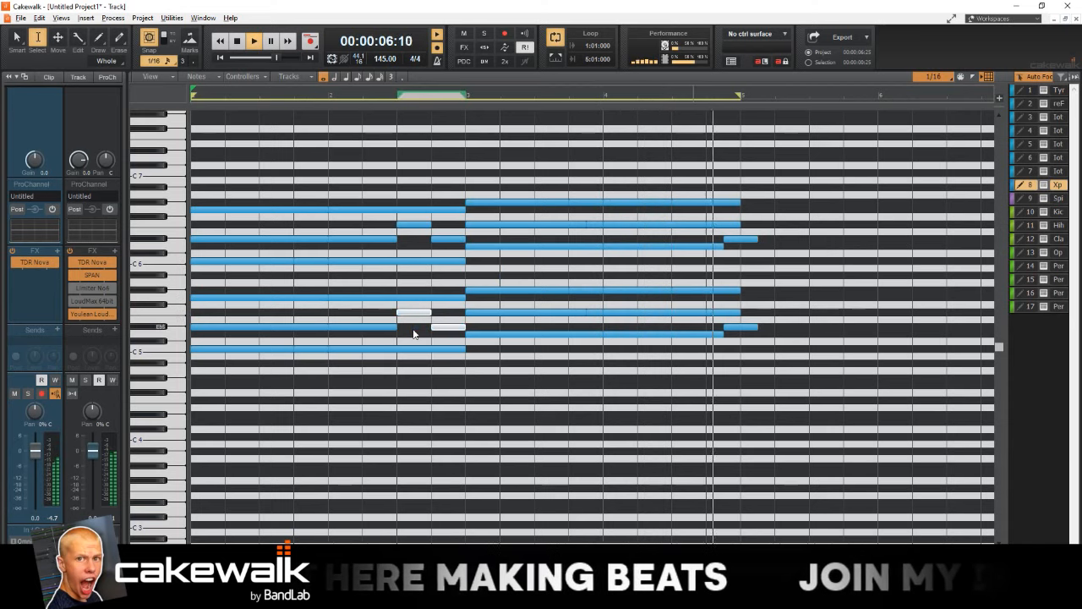
key("Delete")
- Delete the lower-octave short notes: C5 ending bar 1, F5 and Ab5 ending bar 3, and the closing F5 and Eb5 of bar 4
left_click(359, 299)
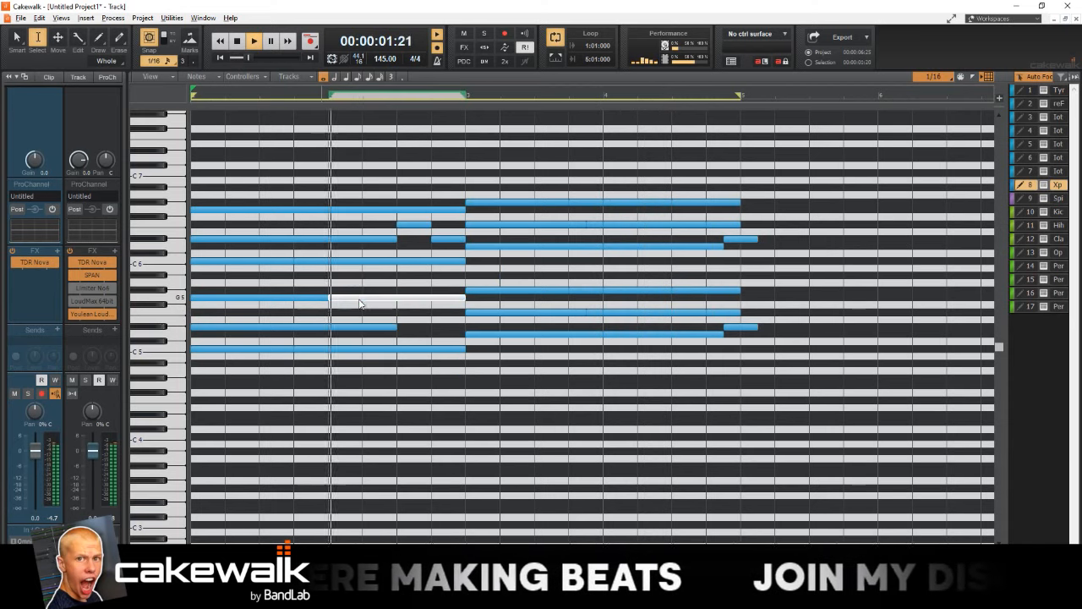
left_click(309, 325)
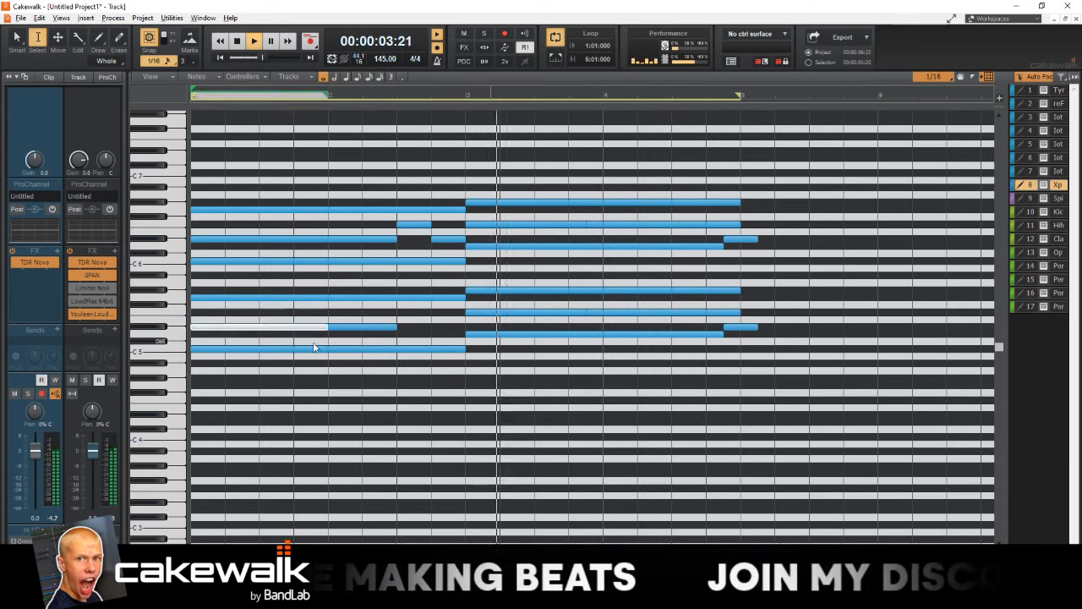
left_click(313, 348)
key("Delete")
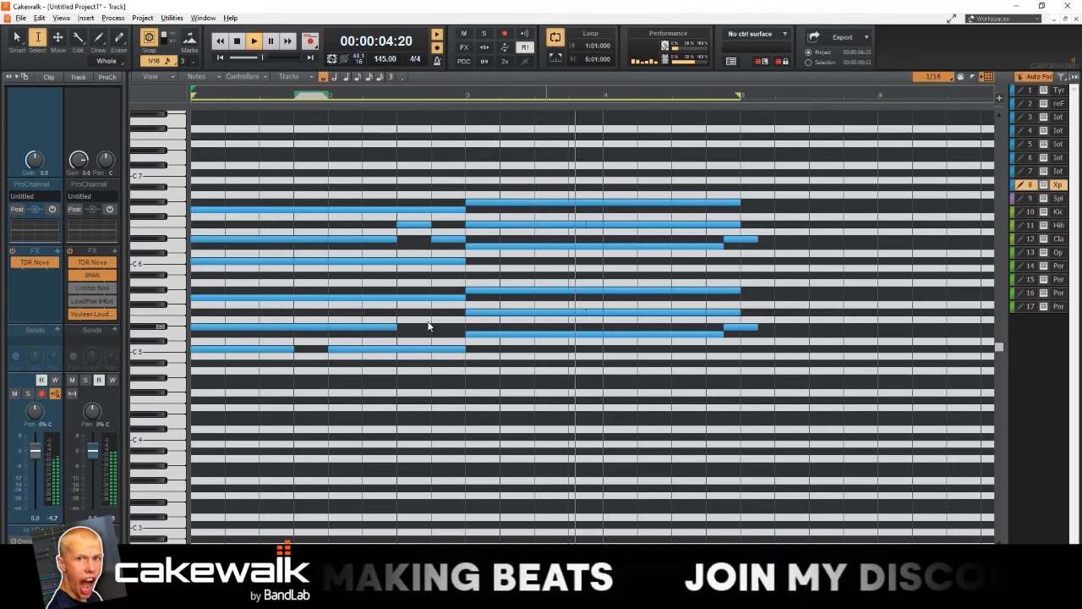
left_click(594, 312)
key("Delete")
left_click(584, 290)
key("Delete")
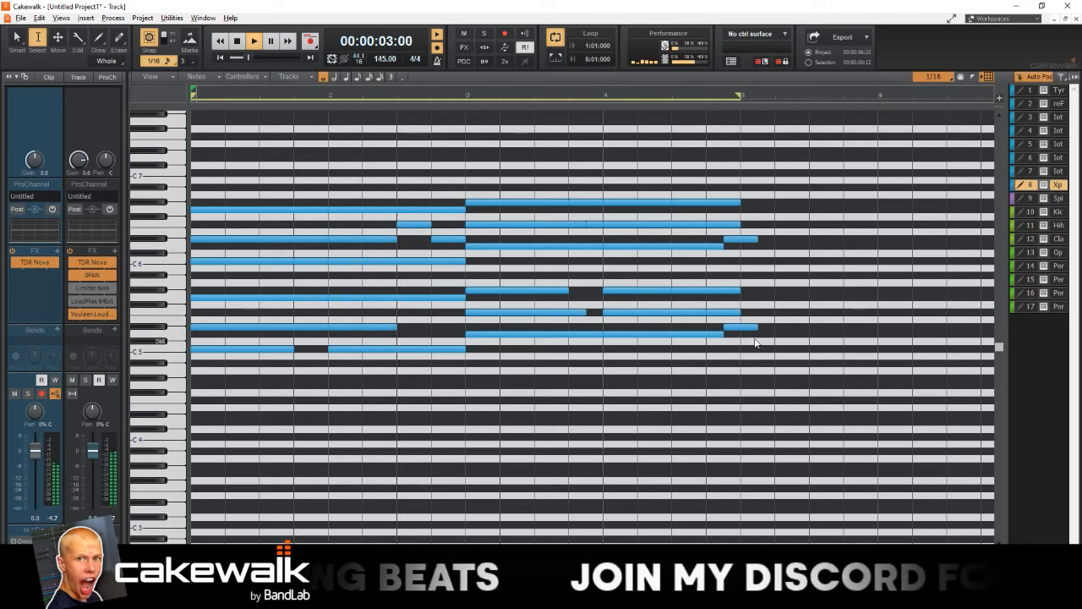
left_click_drag(755, 343, 740, 309)
key("Delete")
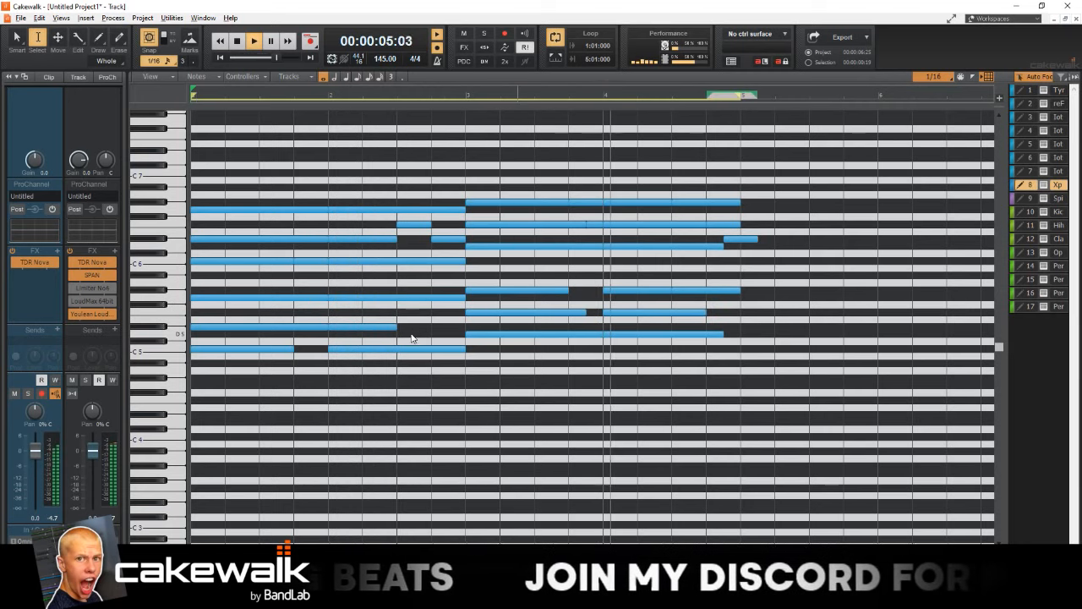
- With the Smart tool, extend C5 to bar 2, Eb5 to the end of bar 2, and the bar 3 F5 and Ab5 to bar 4
key("t")
left_click(363, 322)
left_click_drag(293, 349, 328, 349)
left_click_drag(396, 327, 474, 325)
left_click_drag(585, 312, 603, 293)
left_click_drag(473, 326, 459, 328)
key("d")
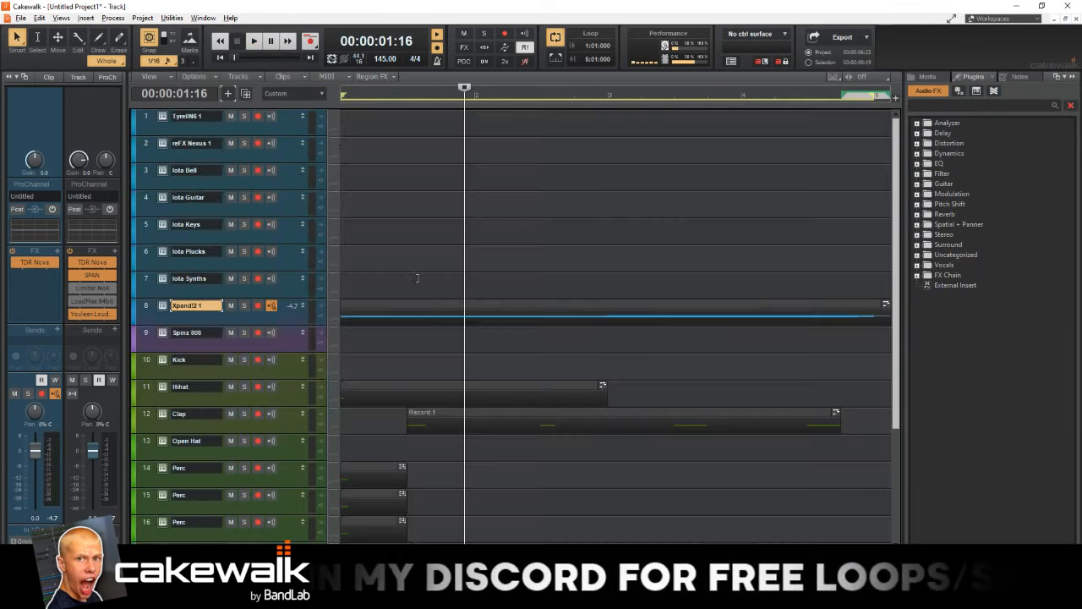
- Apply the Quantize MIDI effect to the Xpand!2 clip with start times, 1/16-note resolution, 100% strength and 15% random
right_click(437, 310)
mouse_move(497, 348)
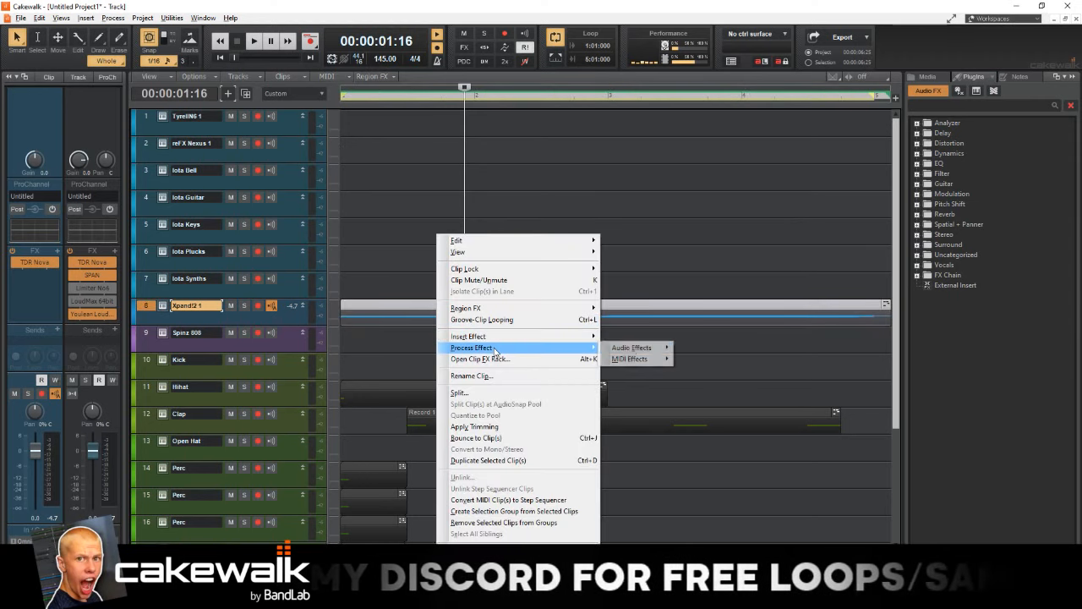
mouse_move(633, 348)
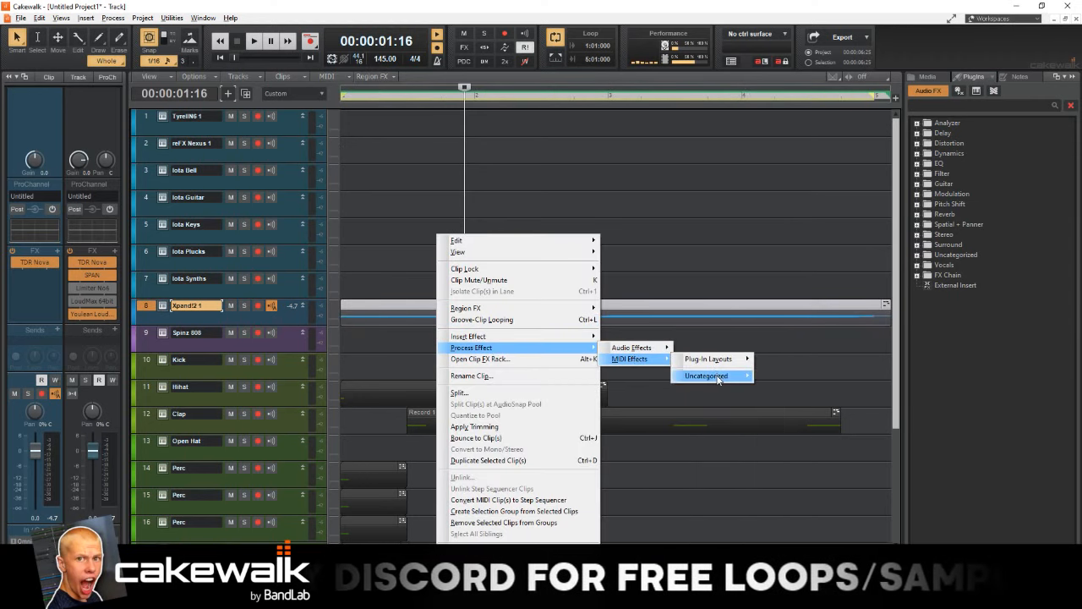
mouse_move(718, 379)
left_click(798, 422)
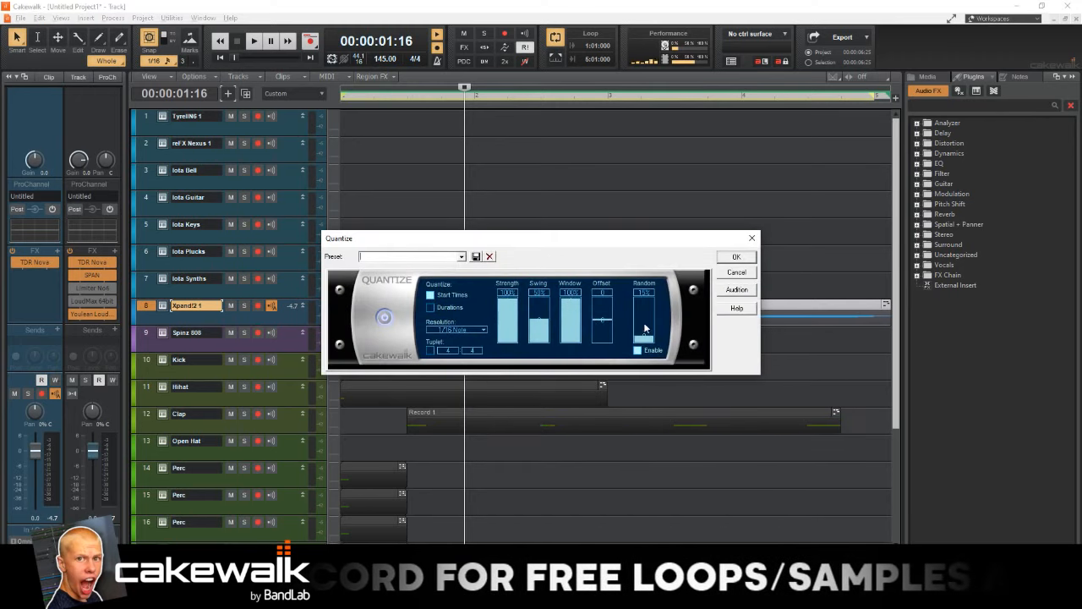
left_click(734, 256)
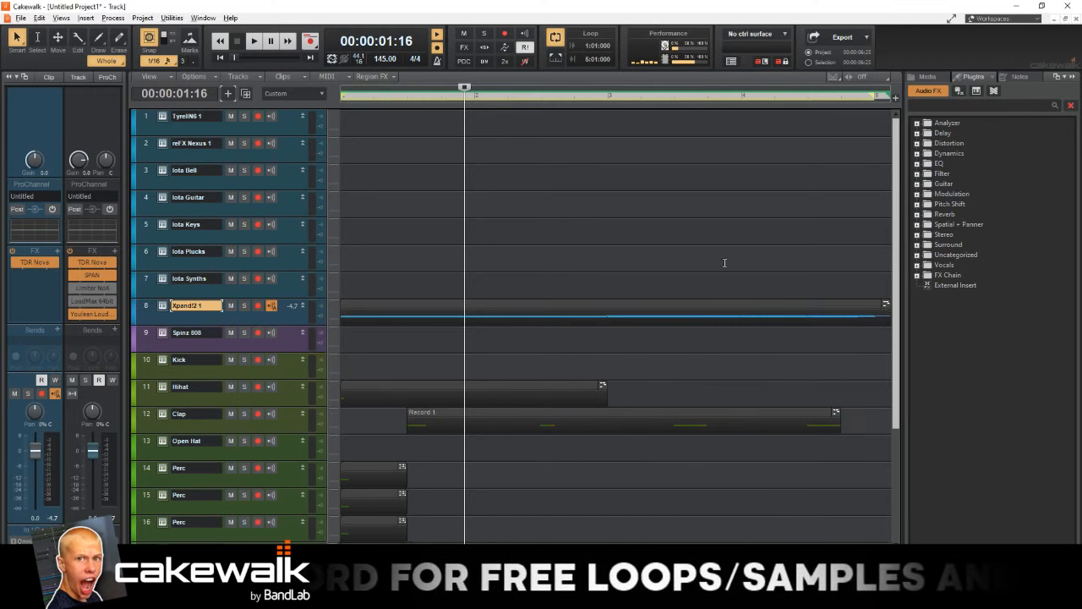
- Play the quantized part from the beginning, open the Xpand!2 clip in the Piano Roll view and choose the Smart tool
key("w")
key("space")
double_click(504, 305)
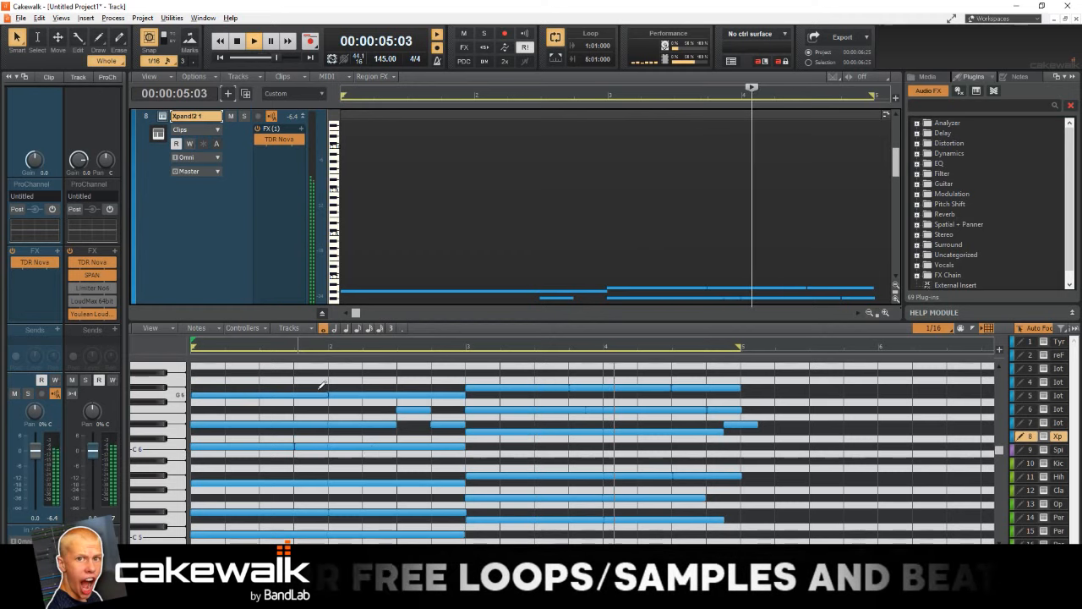
left_click_drag(261, 372, 394, 542)
middle_click(350, 515)
left_click(319, 499)
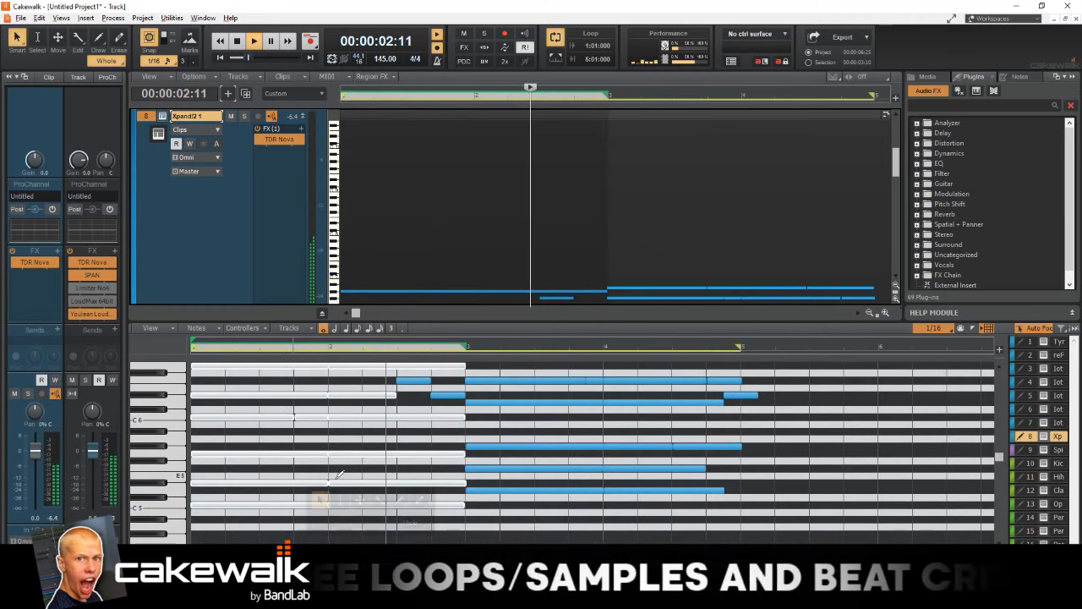
- Shorten the bar 1 chord notes so they end about a sixteenth note before bar 2
left_click(318, 416)
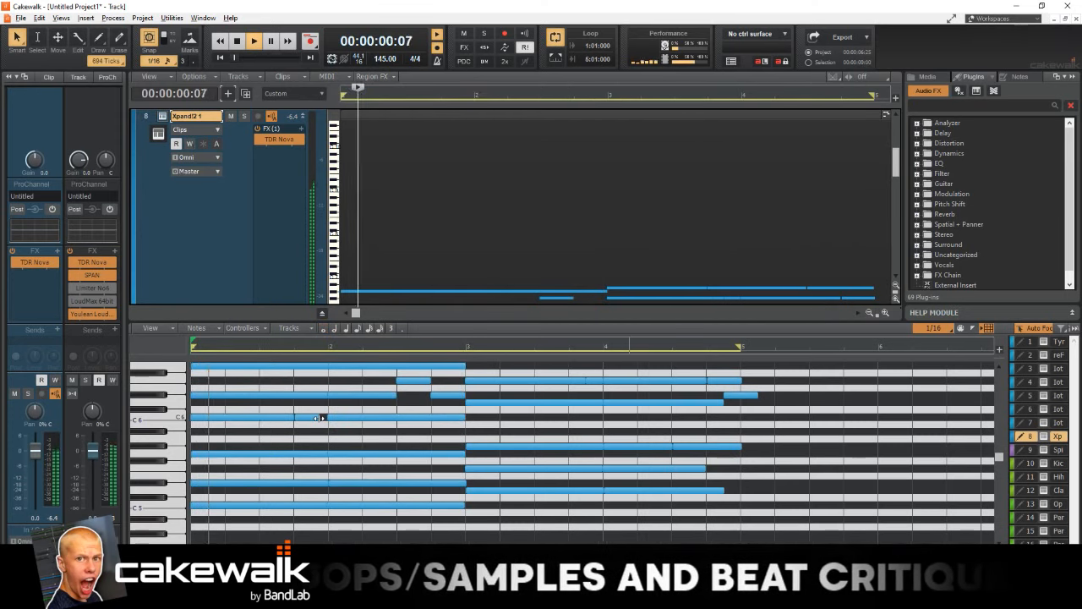
left_click_drag(319, 417, 327, 418)
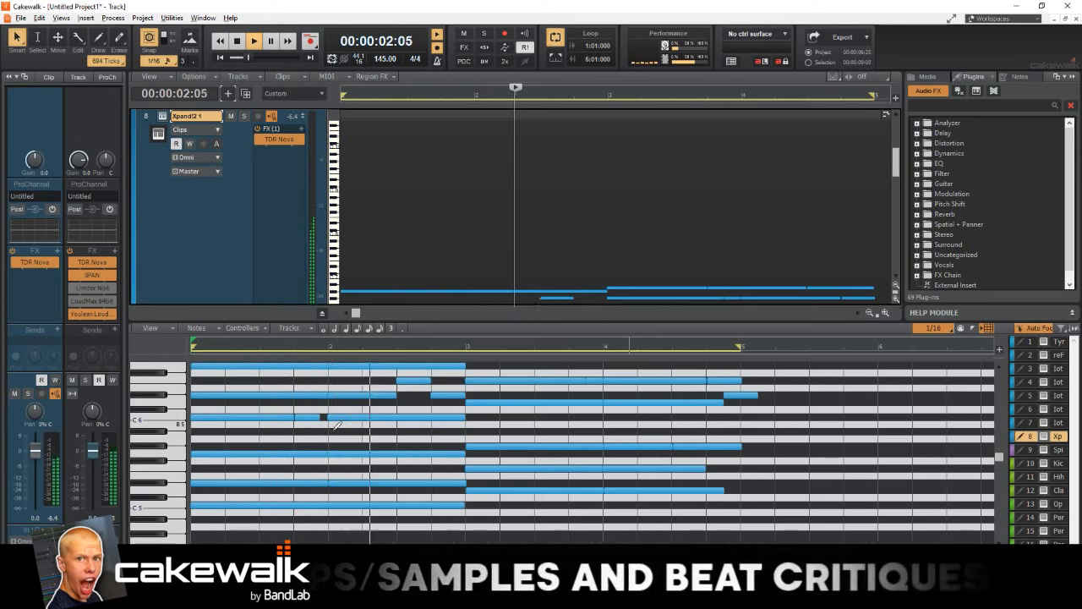
scroll(341, 419, "up", 1)
left_click_drag(396, 409, 317, 395)
scroll(315, 410, "up", 1)
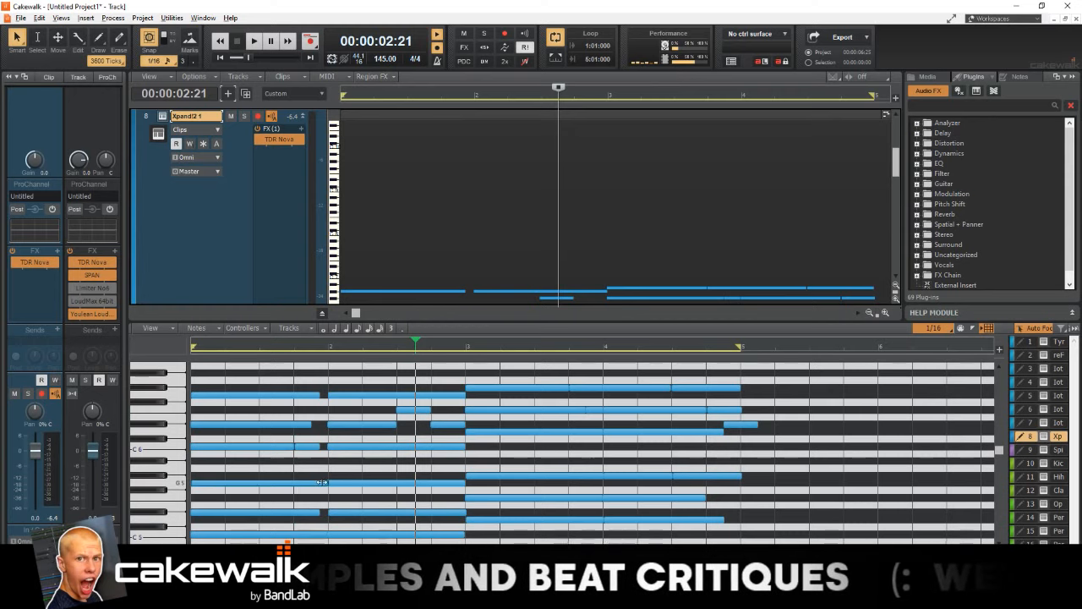
- Turn off snapping and lengthen the bar 1 chord notes, leaving only a very small gap before bar 2
key("space")
key("t")
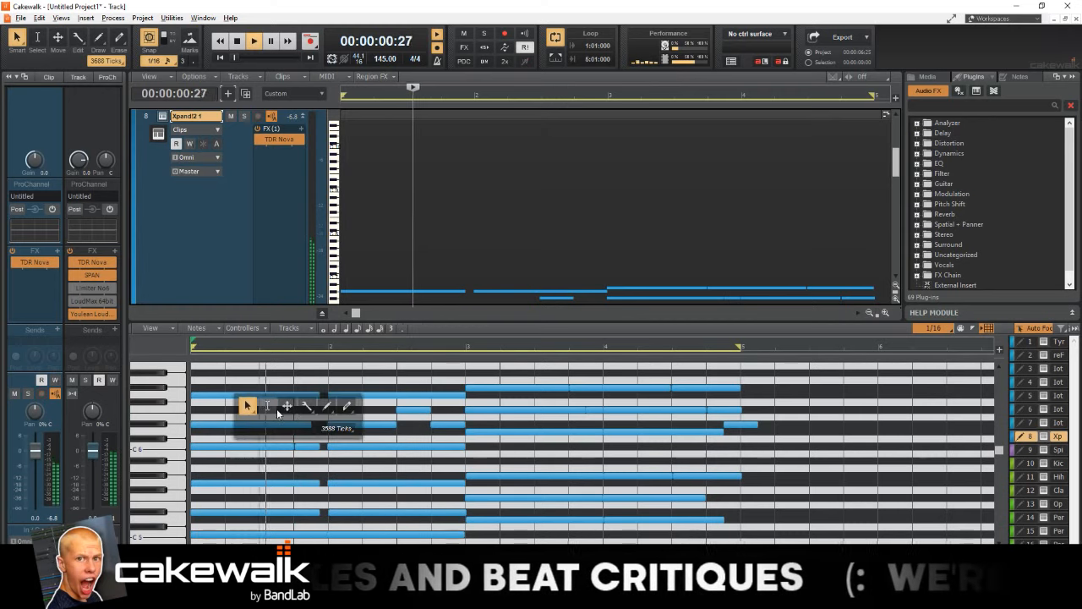
left_click(148, 39)
left_click_drag(319, 395, 322, 536)
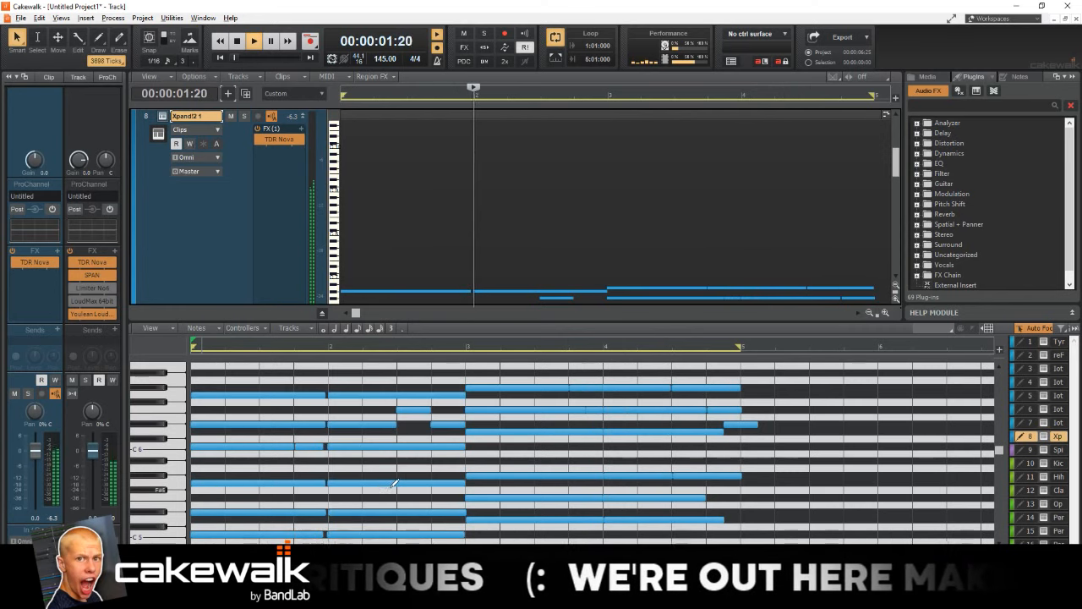
- Zoom the timeline out, close the Piano Roll view and return to the track overview
key("d")
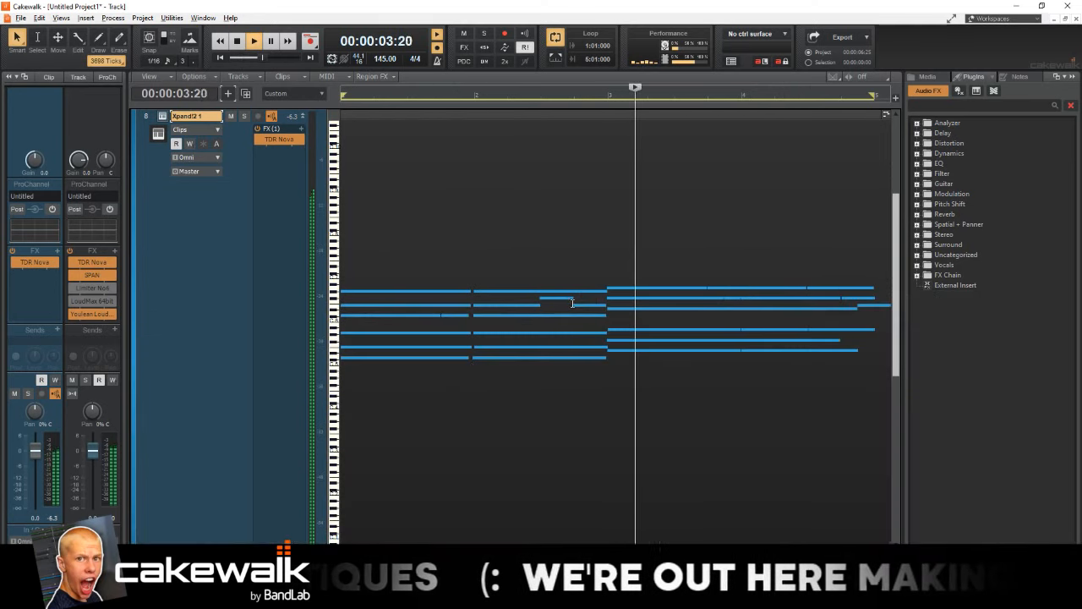
scroll(573, 303, "down", 5)
key("d")
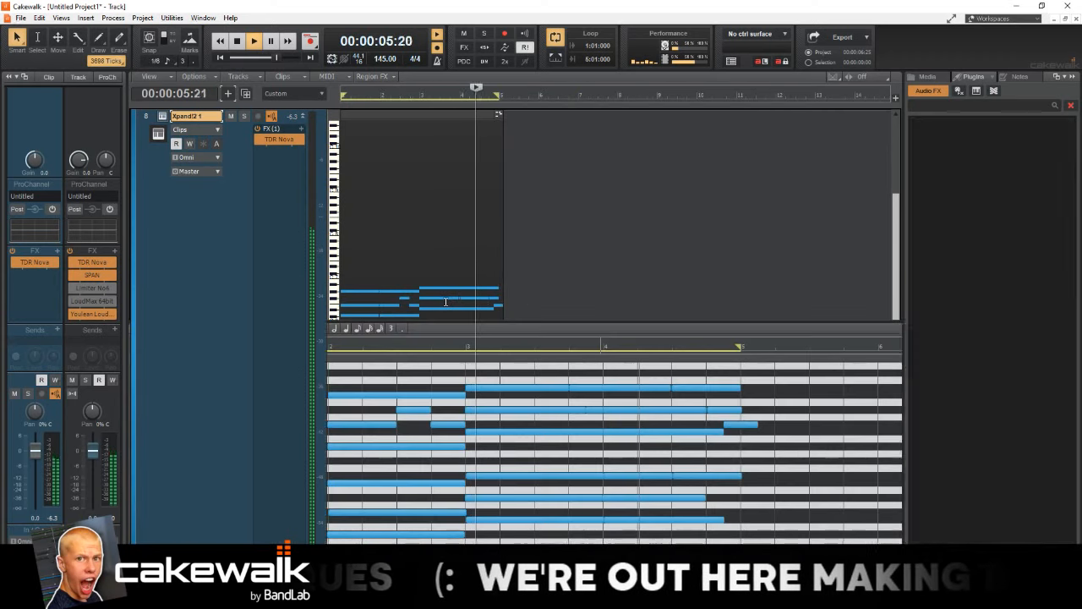
key("d")
key("d")
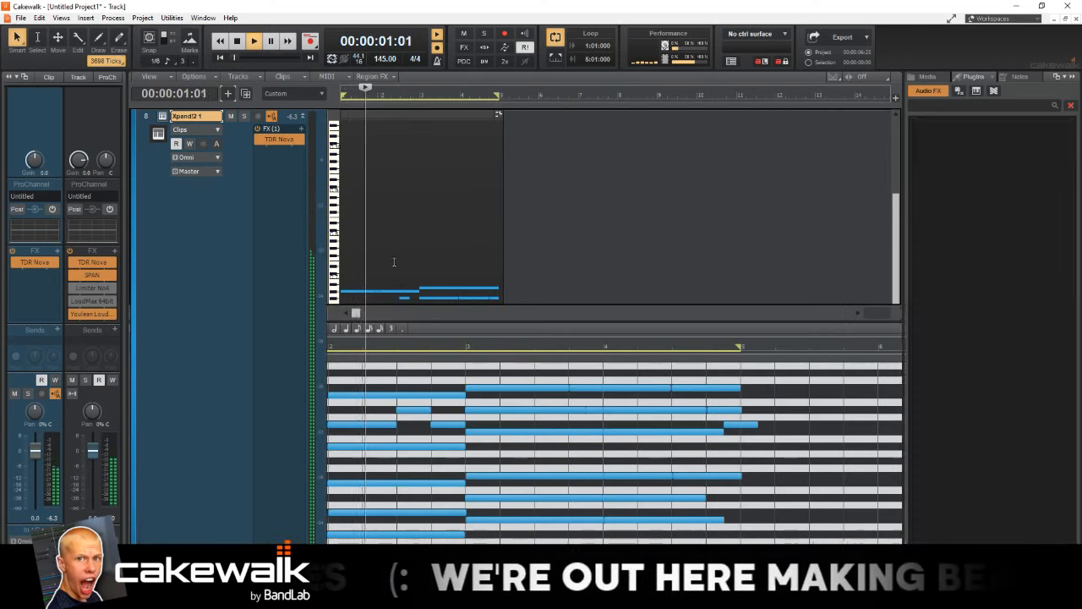
key("d")
- Process the Xpand!2 clip with the Velocity MIDI effect, with Randomize enabled
left_click(420, 309)
right_click(421, 309)
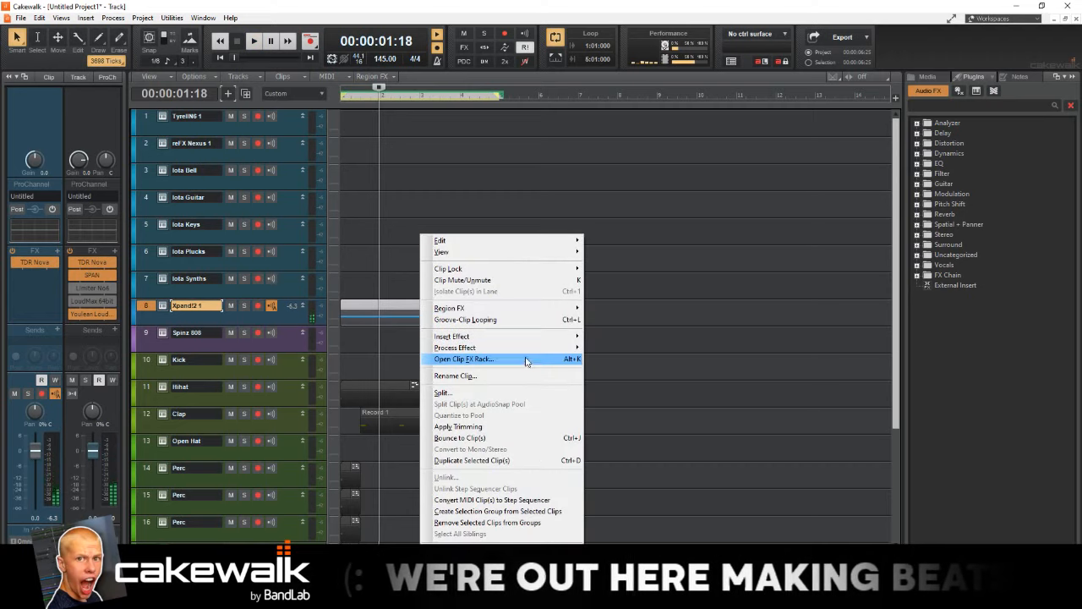
mouse_move(528, 348)
mouse_move(602, 359)
mouse_move(690, 376)
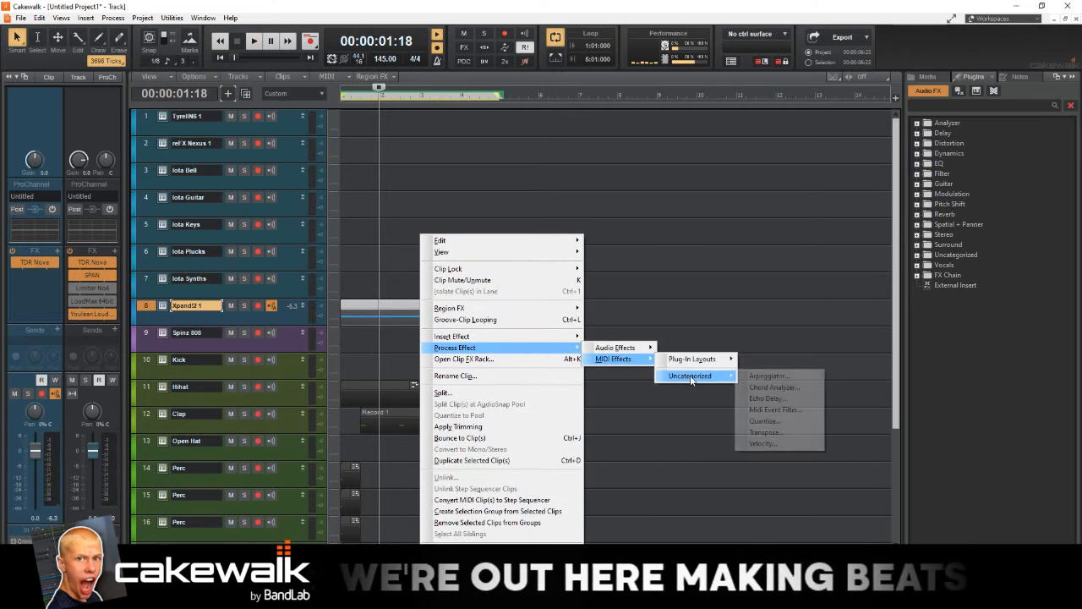
left_click(762, 443)
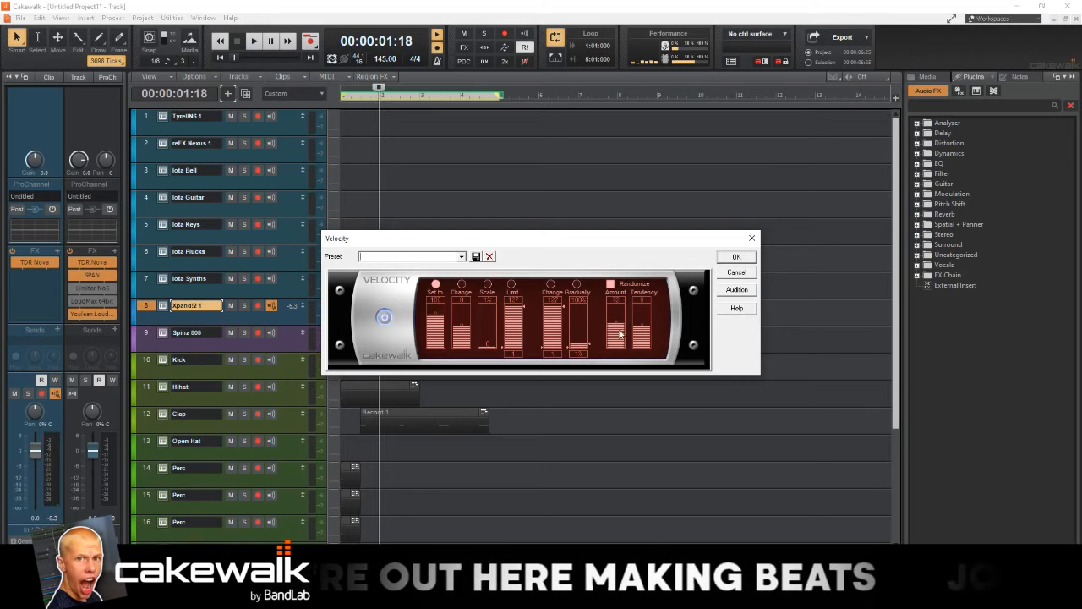
left_click(734, 258)
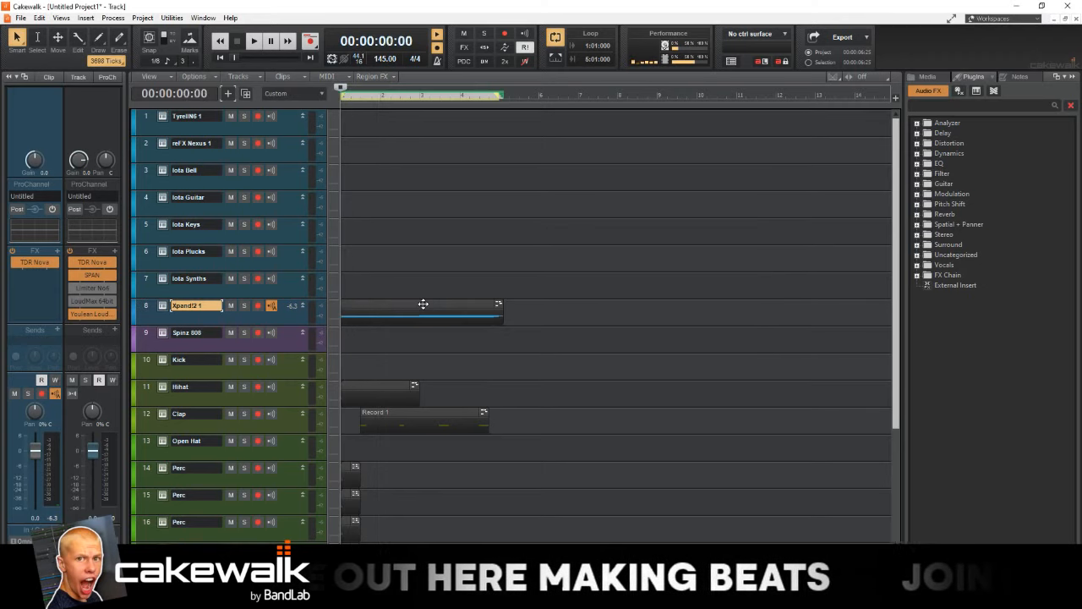
- Play the part, open the Xpand!2 clip in the Piano Roll view and enlarge the velocity pane below the notes
key("space")
double_click(422, 300)
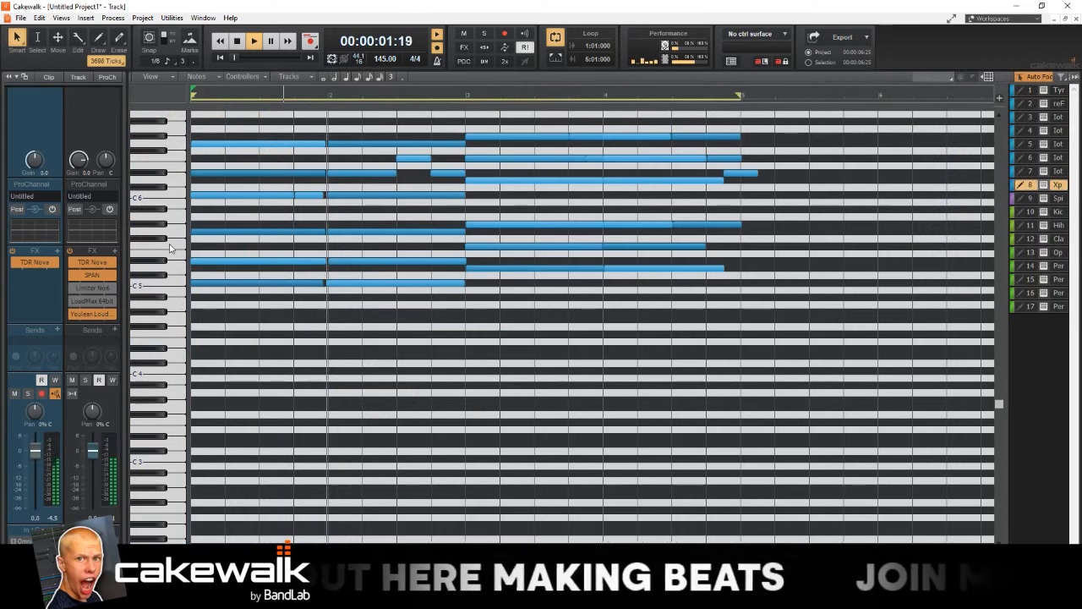
scroll(276, 324, "up", 2)
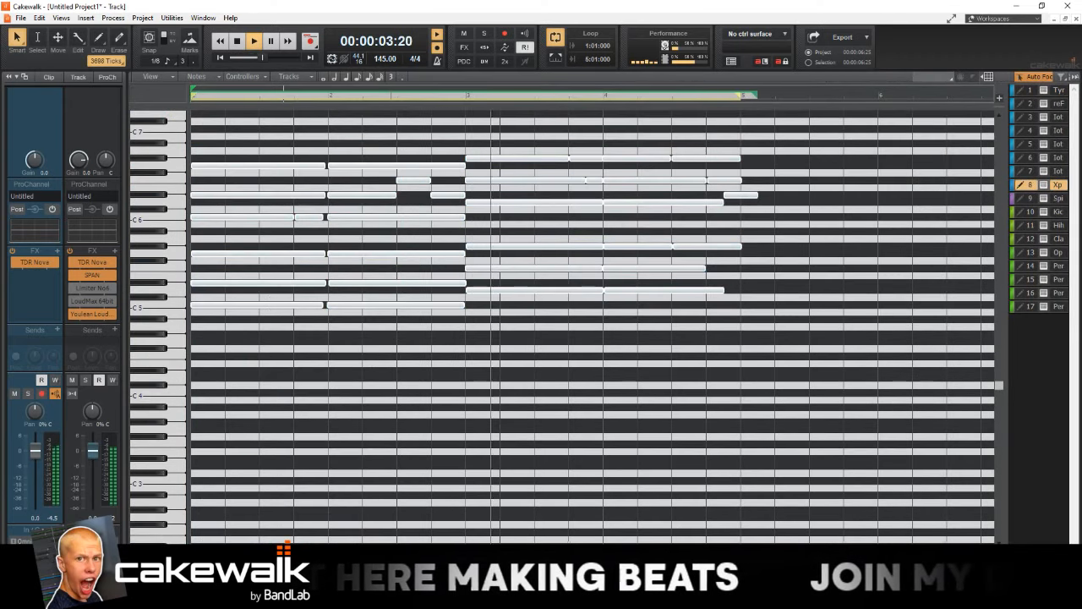
left_click(165, 585)
left_click_drag(573, 583, 572, 462)
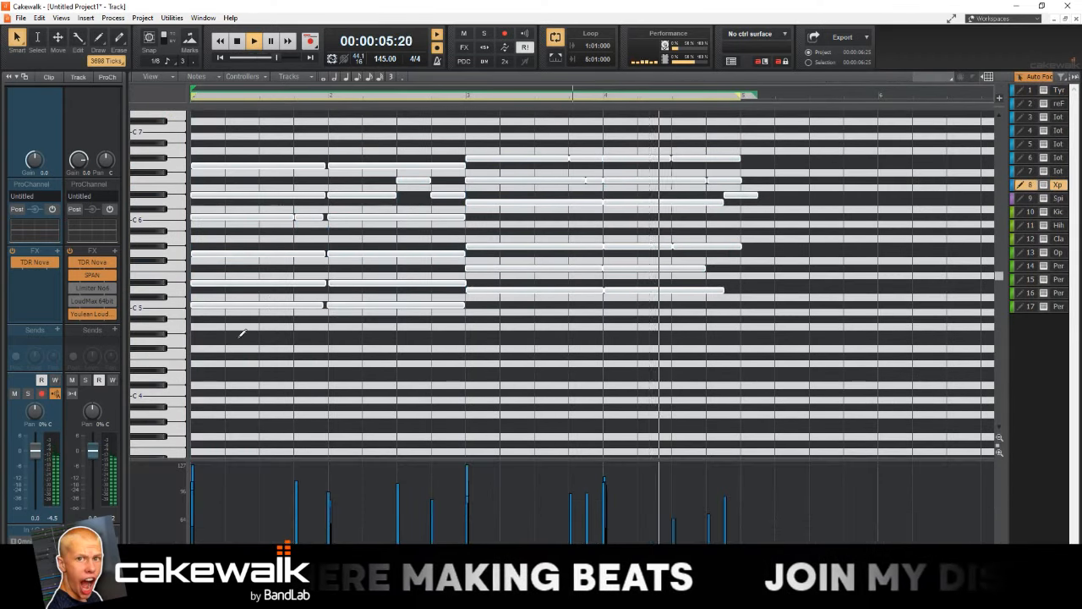
- Try raising the velocity of all the chord notes to the maximum of 127, and undo the change
key("ctrl+a")
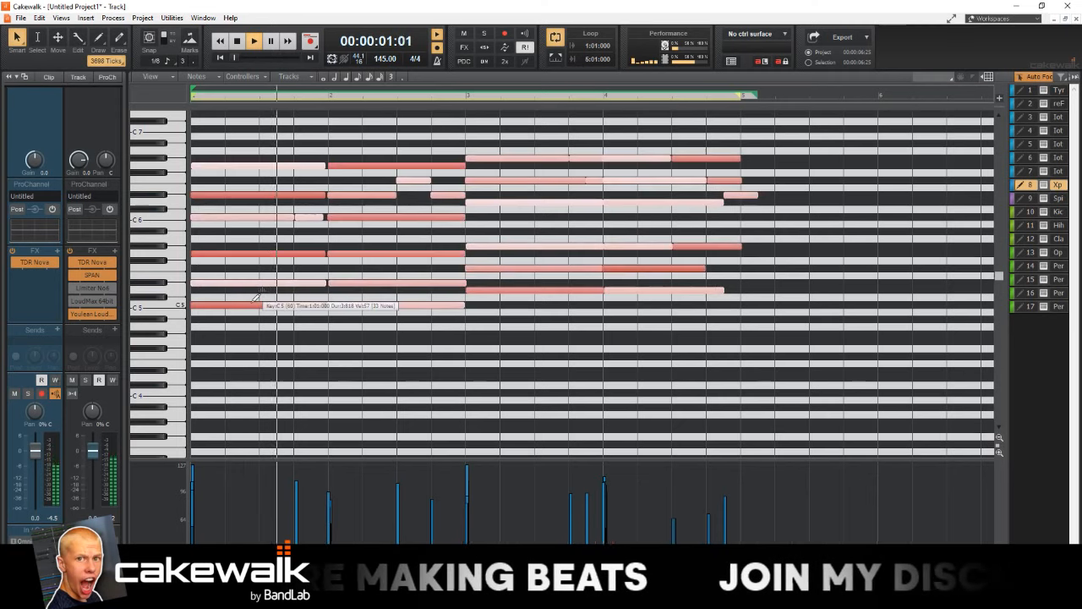
left_click_drag(249, 306, 262, 241)
left_click(262, 241)
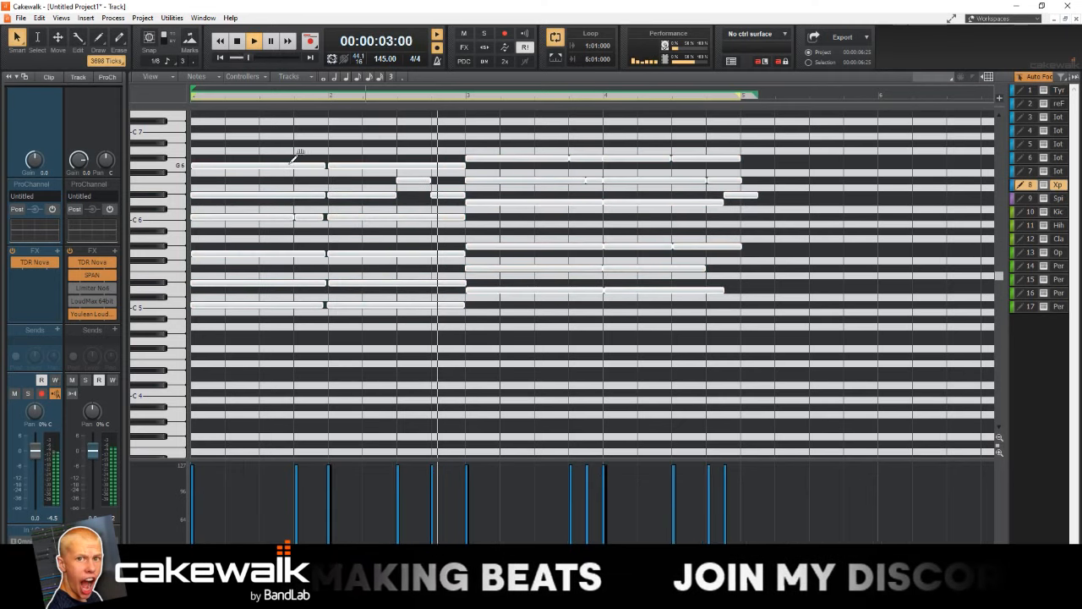
key("ctrl+z")
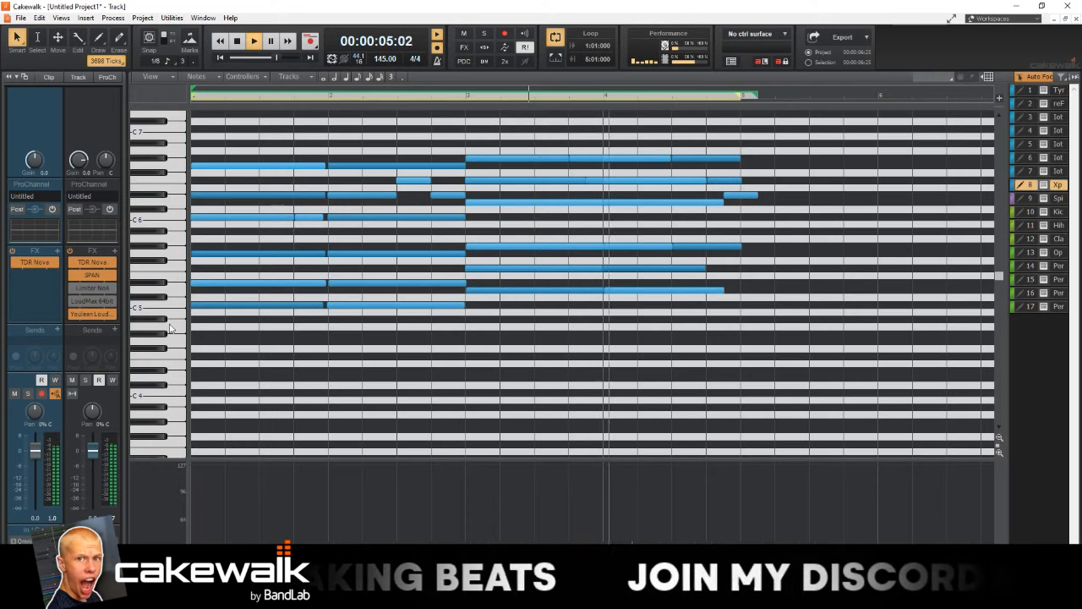
- Stop playback, select all the chord notes and lower their velocities together so the loudest sit near 64
scroll(200, 161, "up", 1)
left_click(227, 321)
key("ctrl+s")
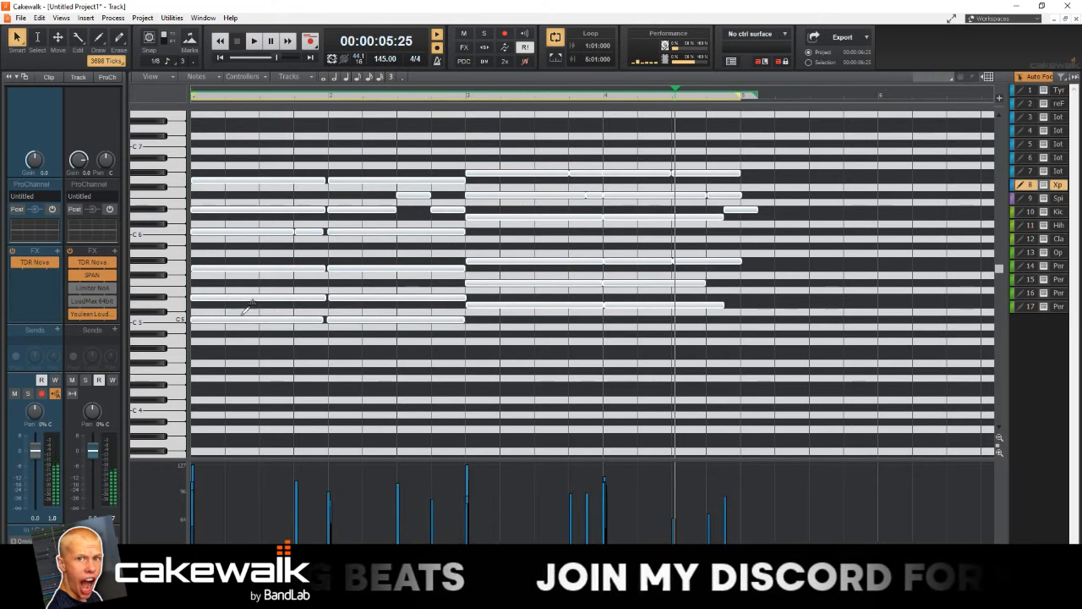
key("ctrl+a")
left_click_drag(243, 317, 251, 343)
left_click(241, 308)
key("ctrl+a")
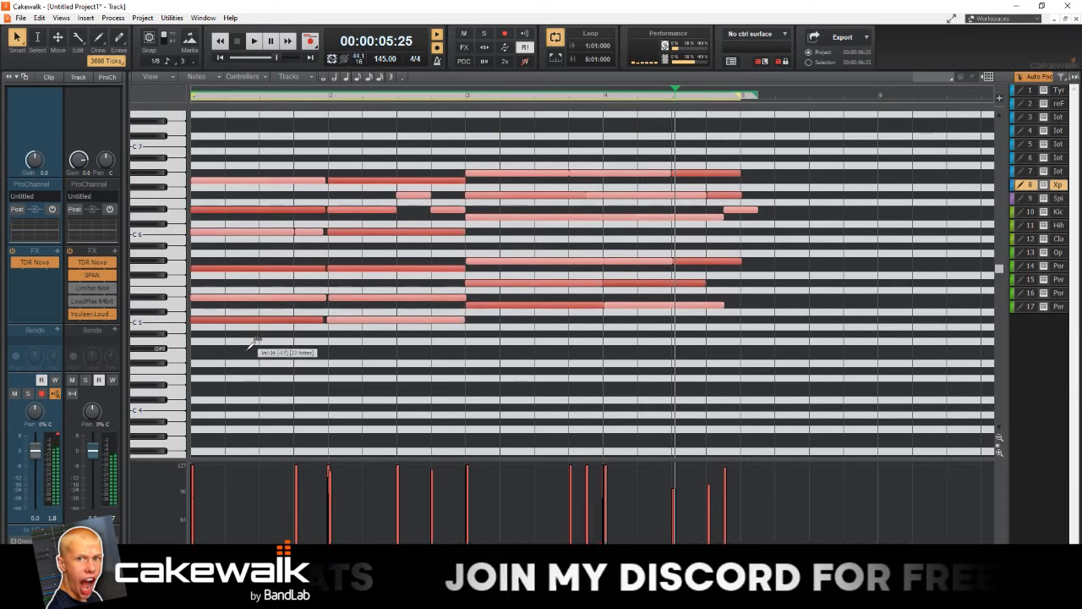
left_click(251, 347)
- Play the softened chords from the beginning to check the velocities, and return to the project start
key("w")
key("space")
scroll(378, 373, "up", 7)
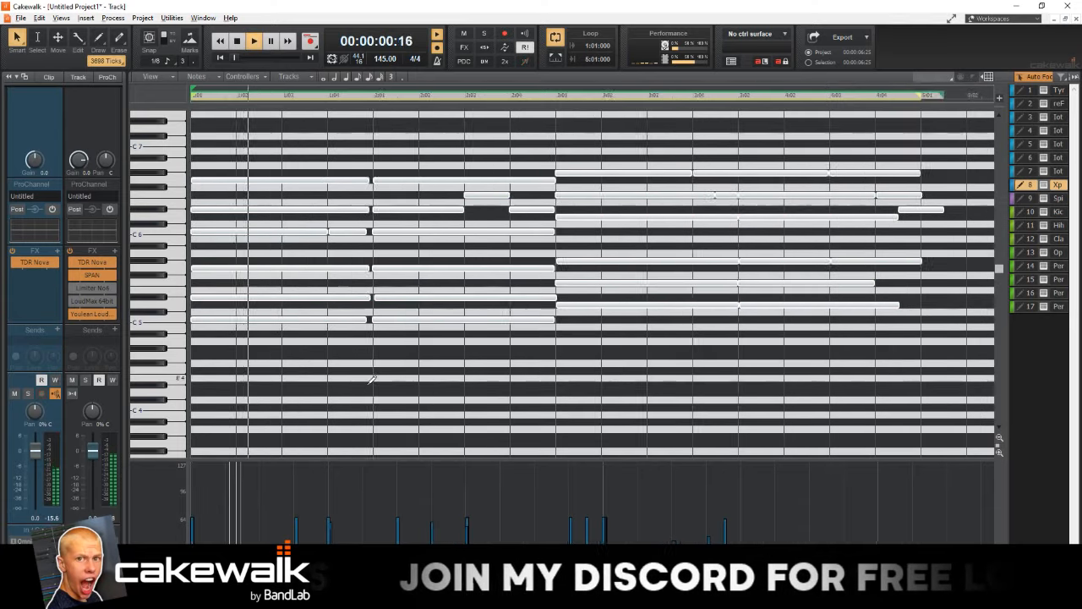
scroll(385, 378, "down", 1)
scroll(385, 379, "up", 1)
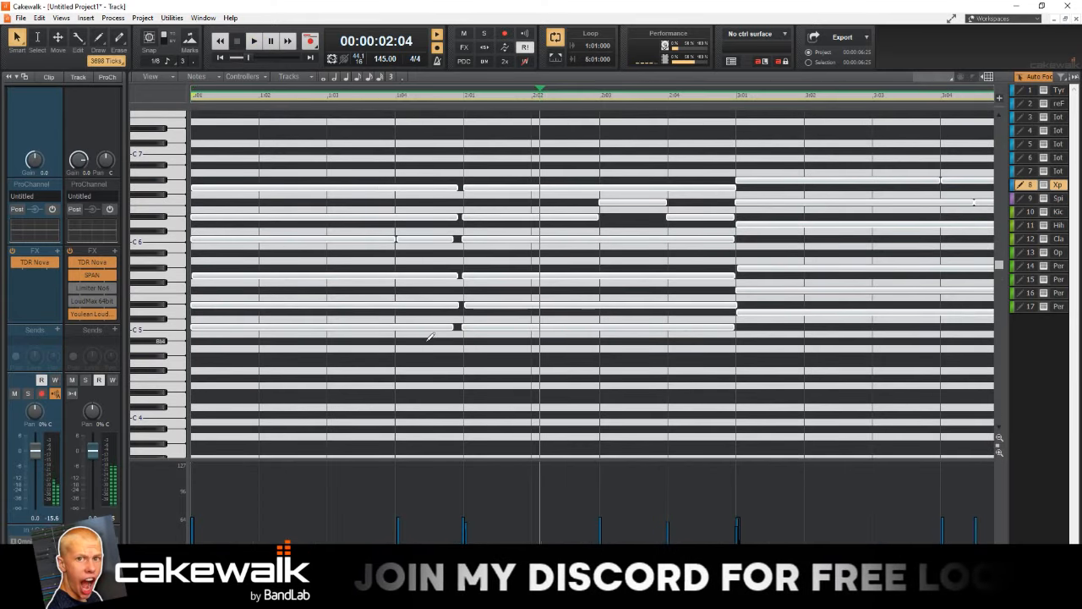
key("space")
key("space")
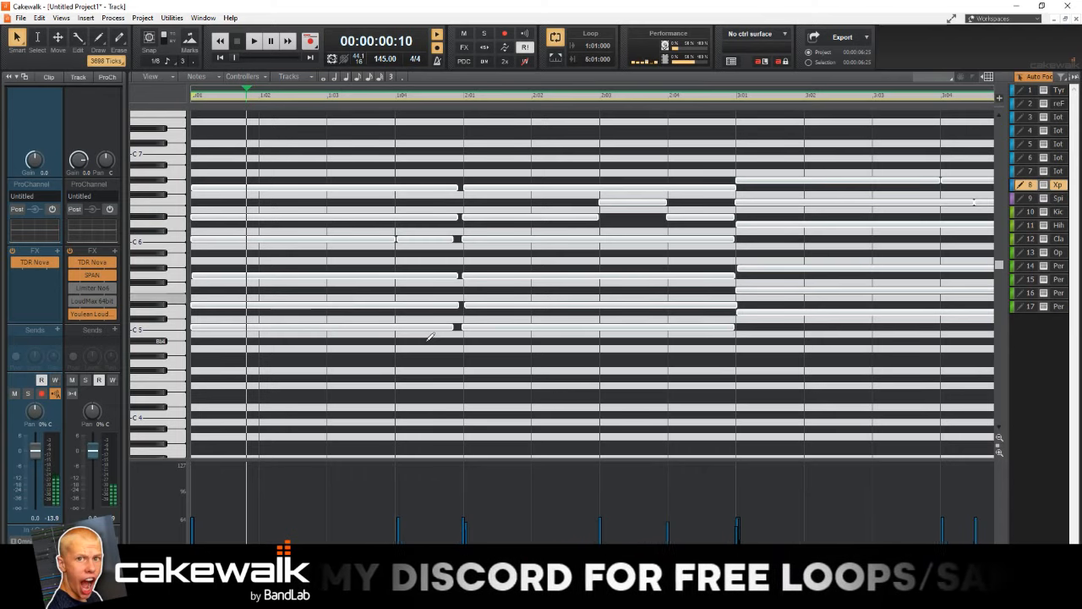
key("w")
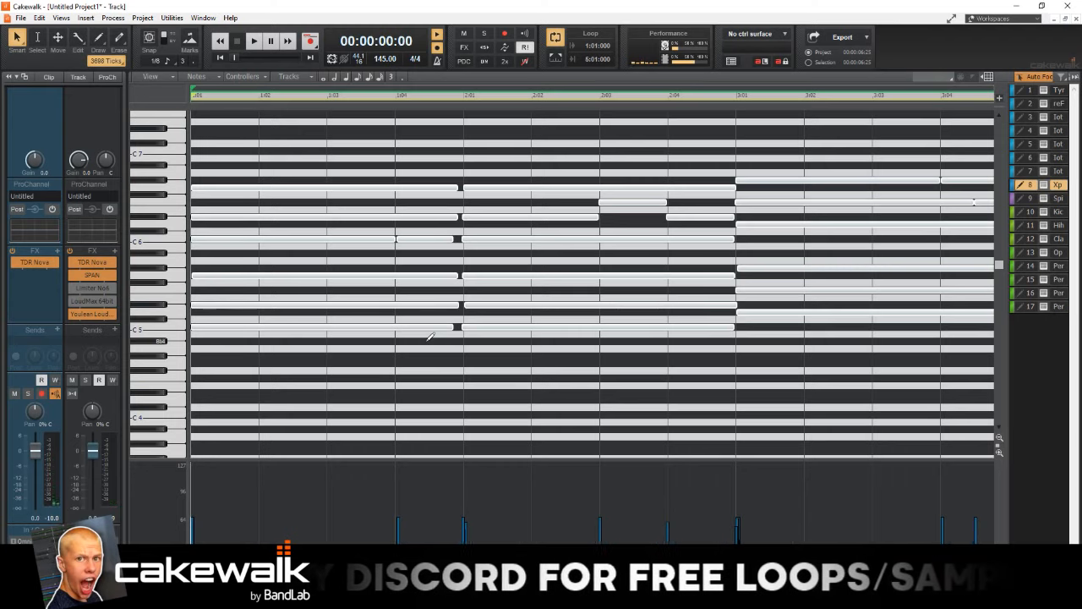
- Hide the separate velocity pane in the Piano Roll view and clear the note selection
scroll(423, 338, "up", 2)
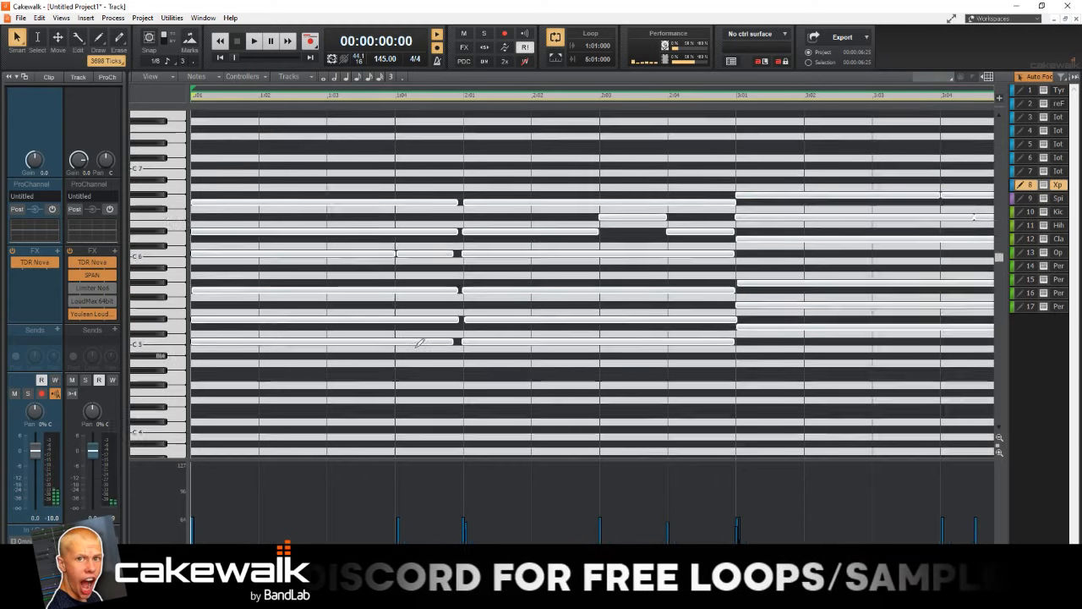
key("c")
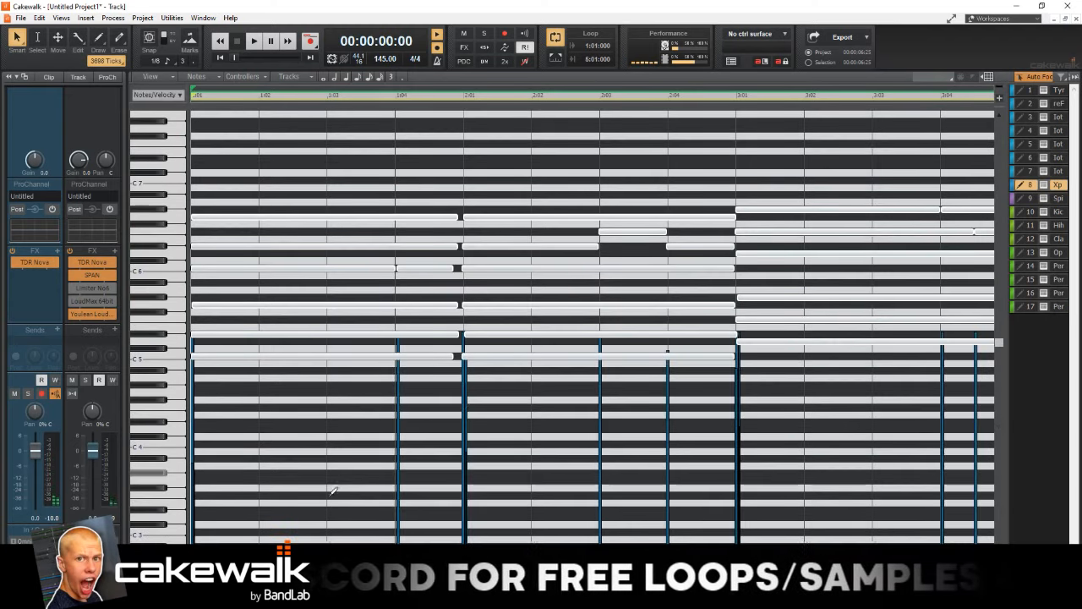
scroll(549, 353, "up", 2)
key("ctrl+a")
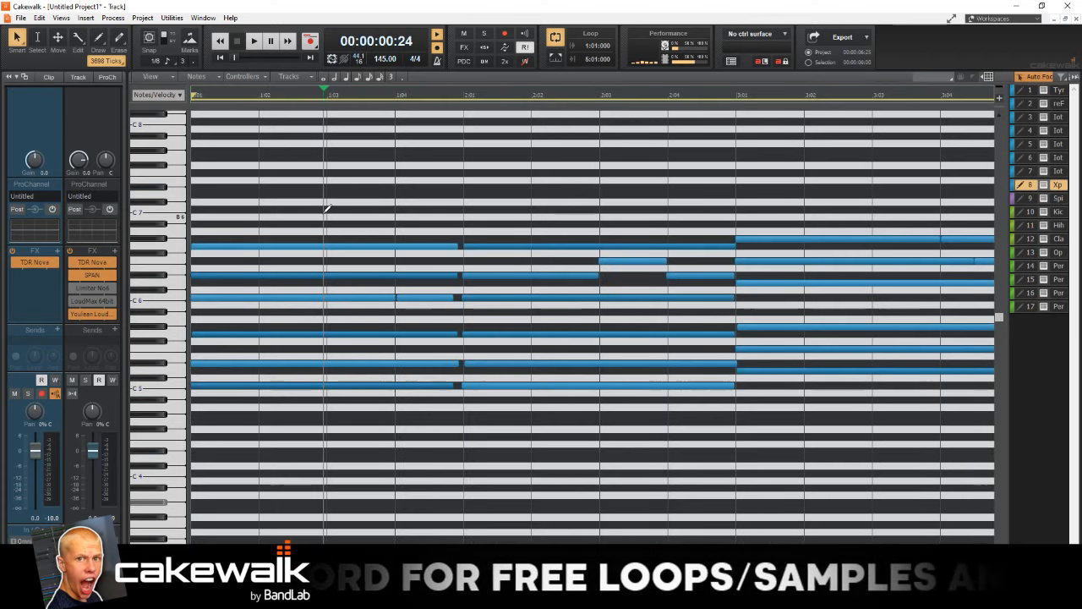
- Turn off Snap to Scale for the Xpand!2 track and return to the project start
right_click(1028, 187)
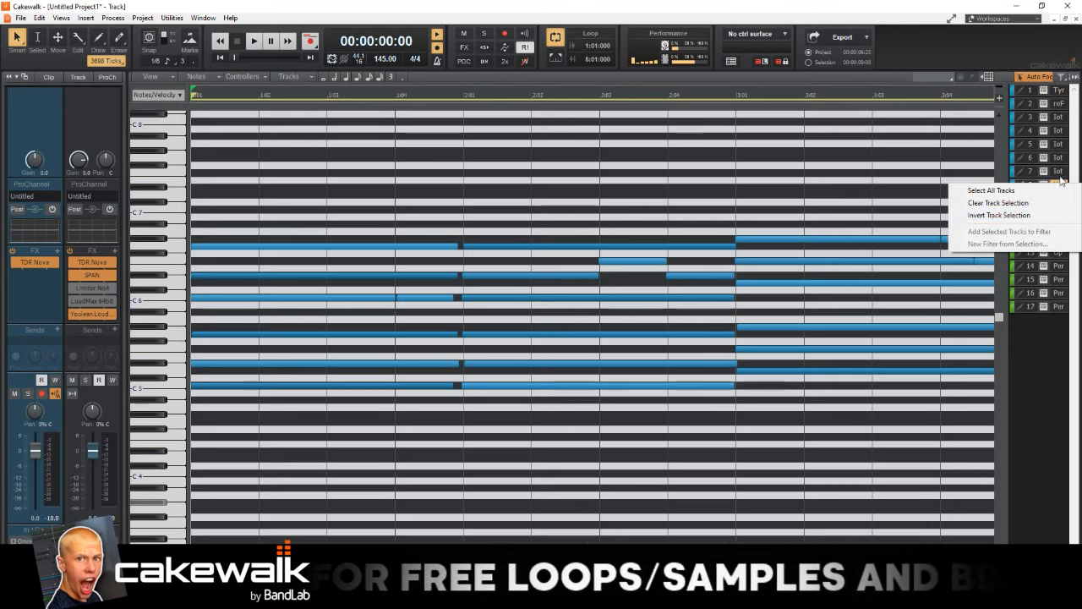
left_click(1063, 187)
right_click(1062, 185)
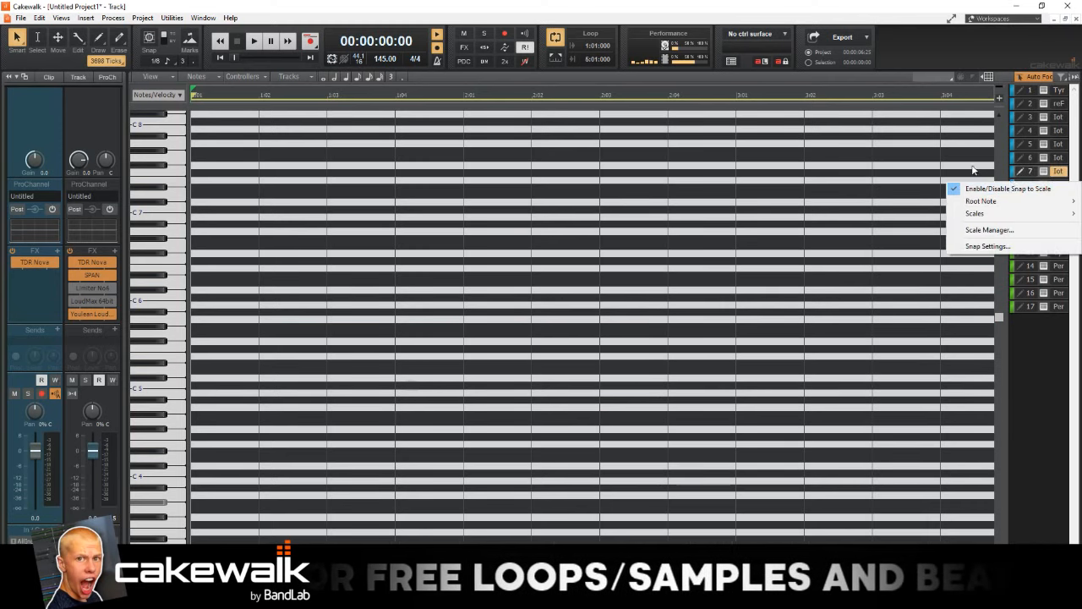
left_click(1043, 191)
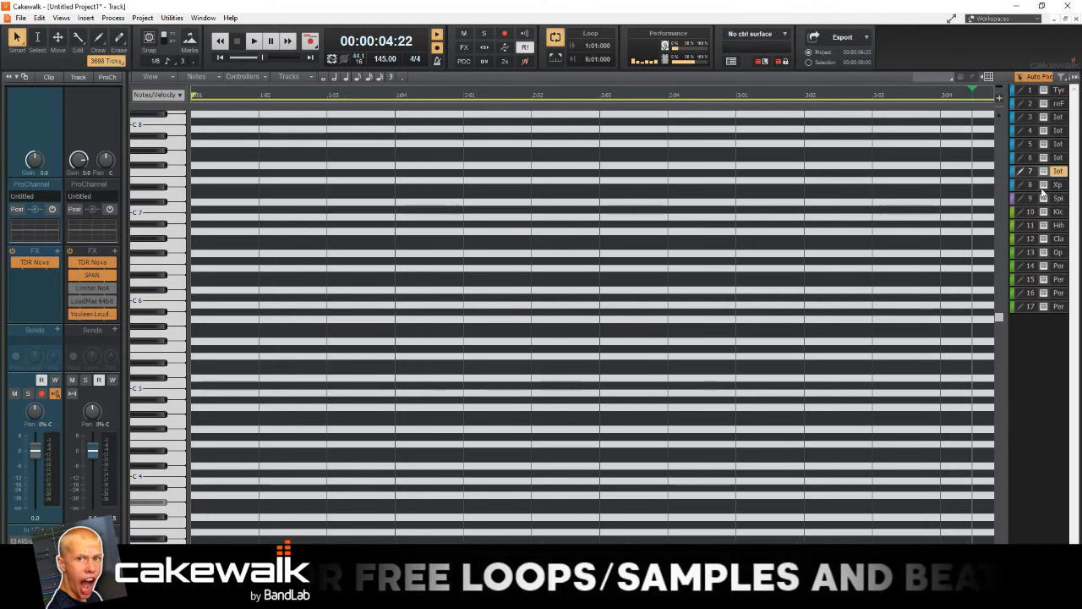
right_click(1056, 191)
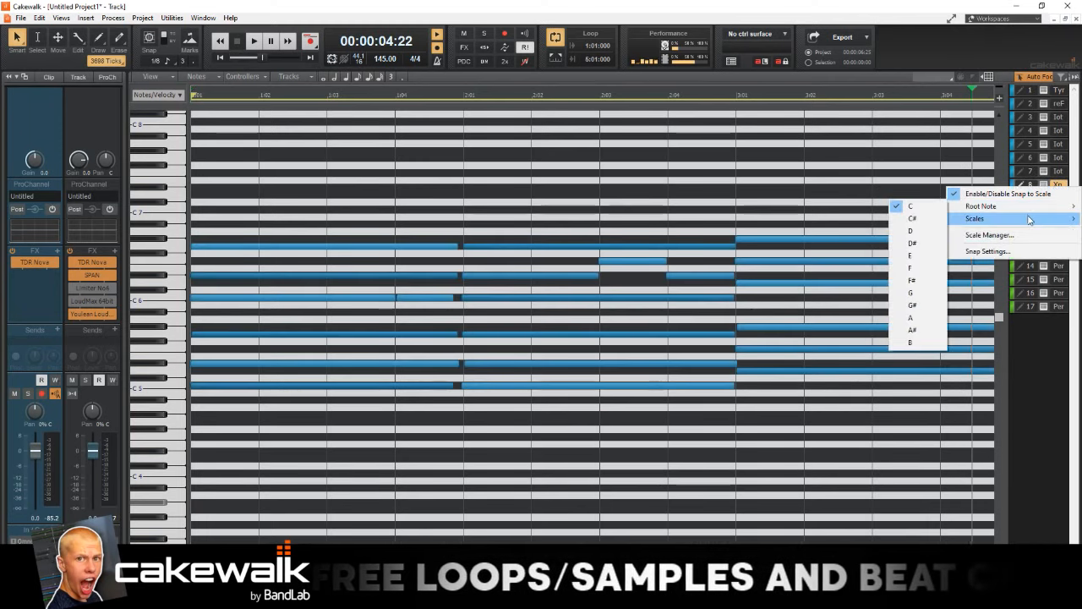
mouse_move(1018, 220)
left_click(1006, 193)
key("w")
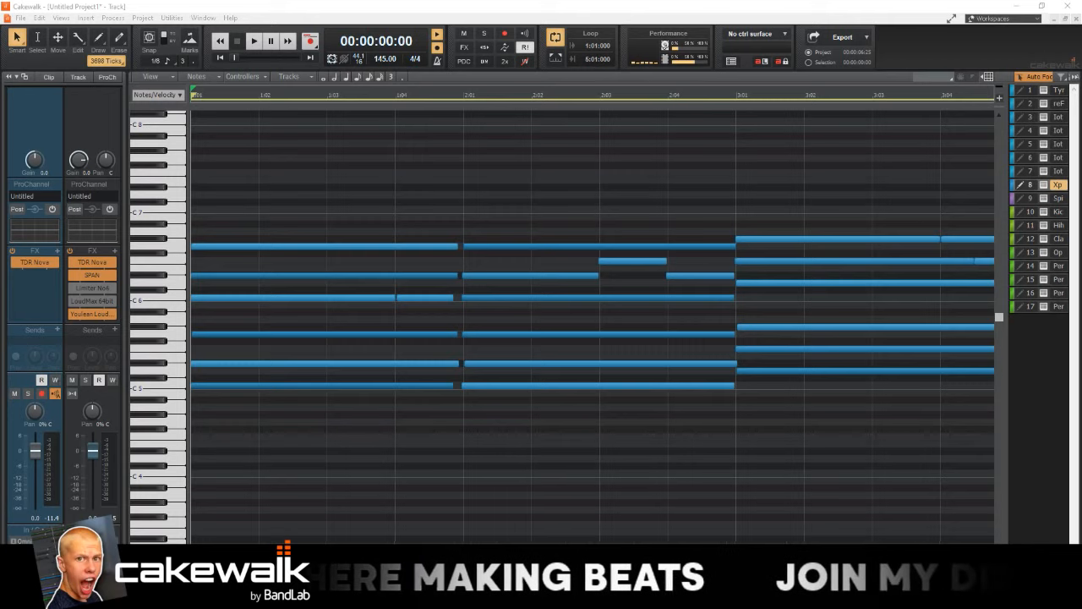
- Play the chords in short passes, restarting from the beginning, to audition them before adding a melody
left_click(702, 439)
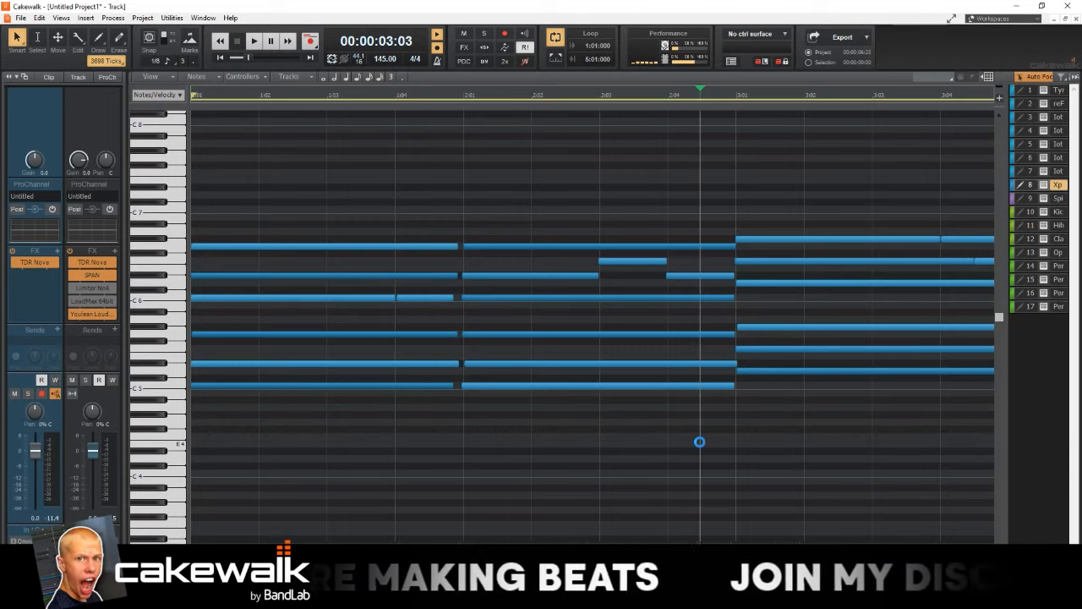
key("space")
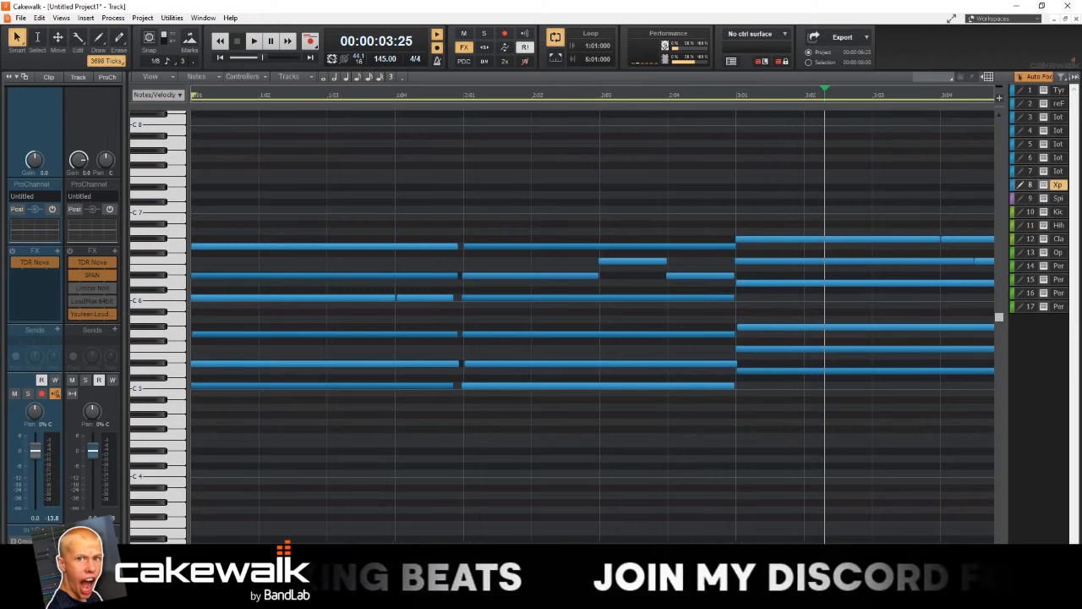
left_click(620, 208)
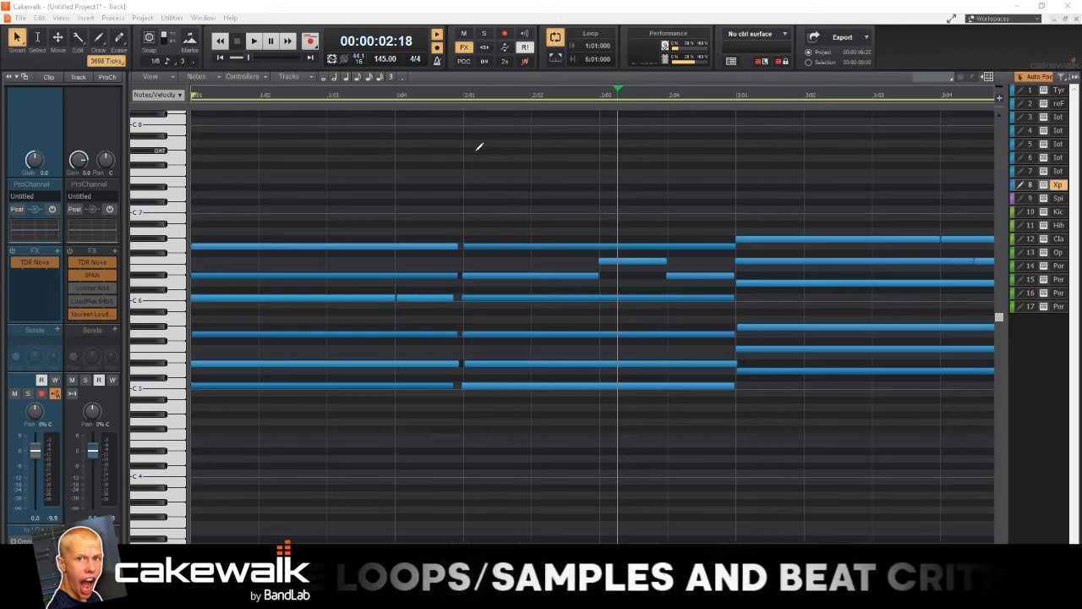
left_click(437, 150)
key("w")
key("space")
scroll(434, 203, "up", 2)
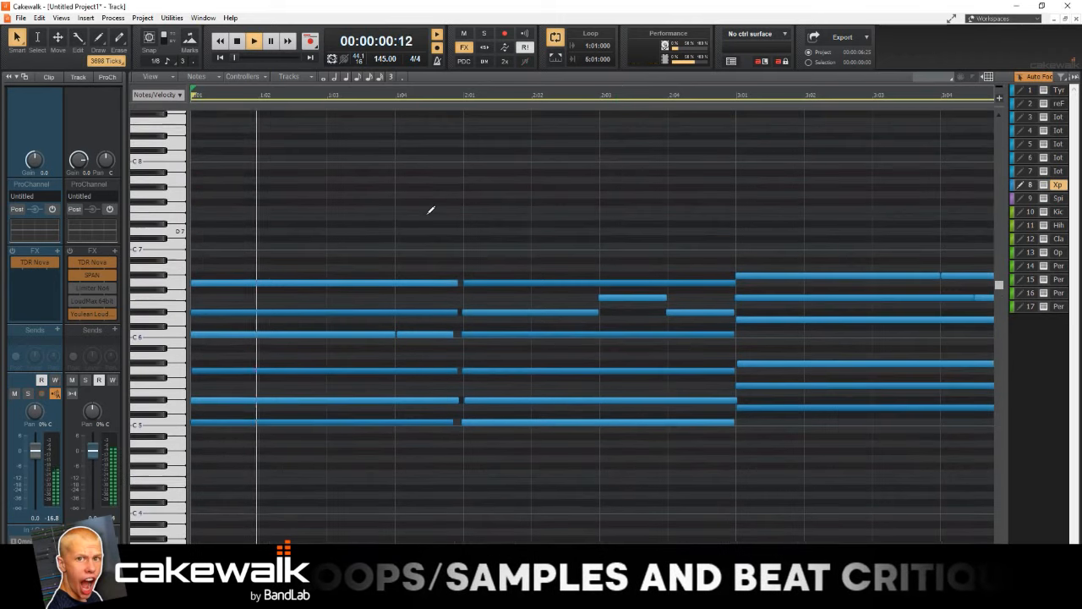
key("space")
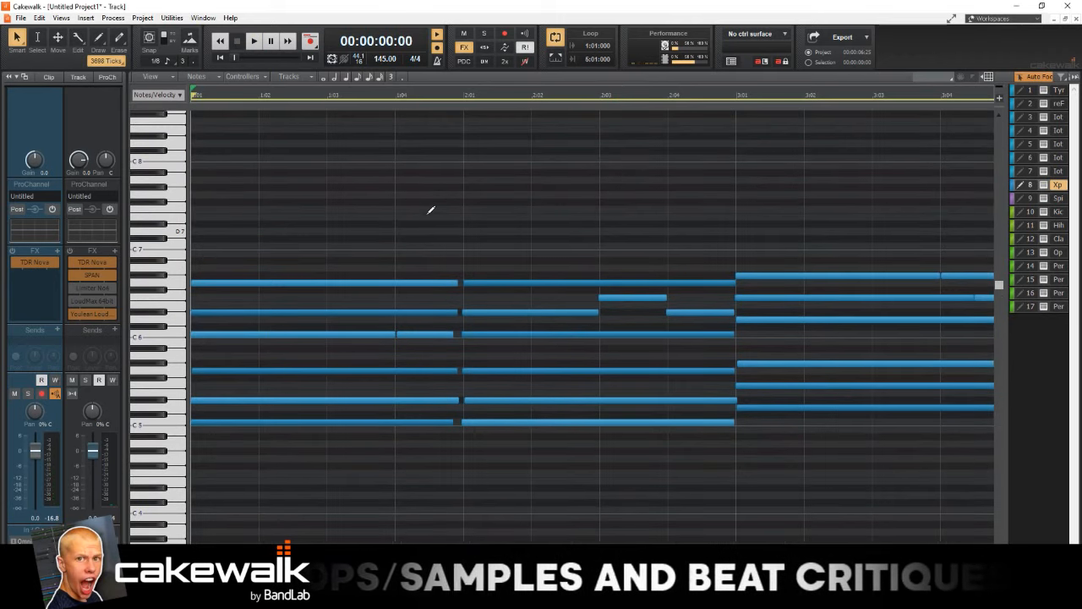
key("space")
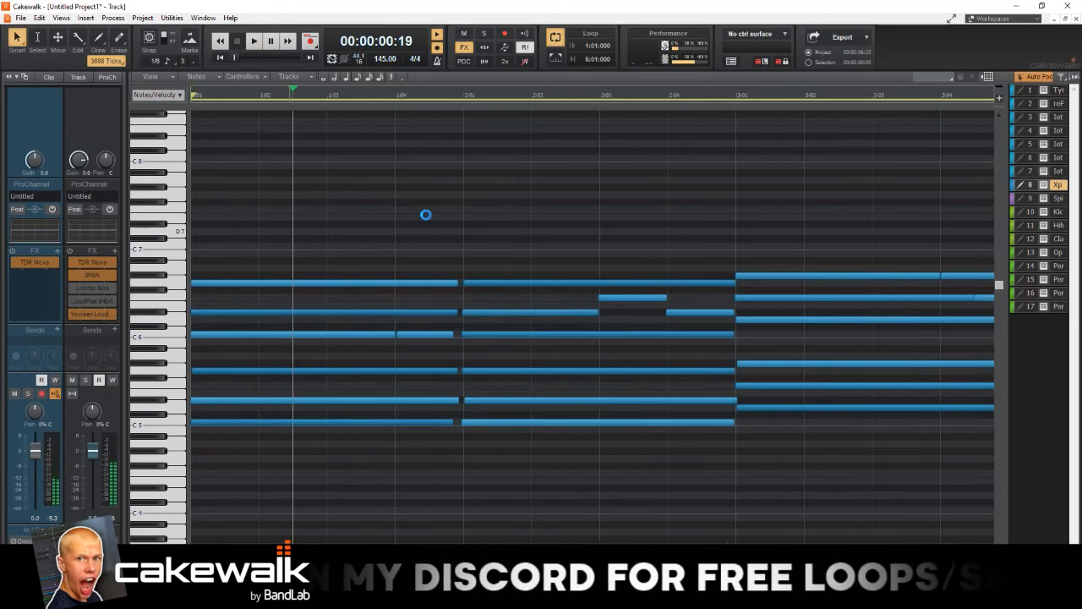
- Record a four-bar melody above the chords on the armed Xpand!2 track, starting from the project start
key("space")
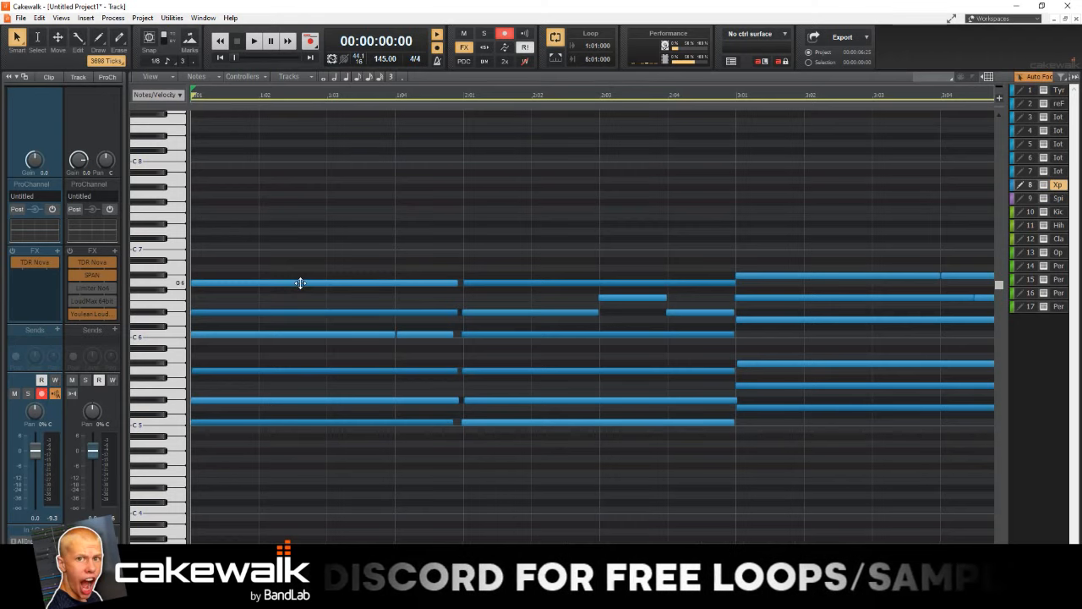
key("space")
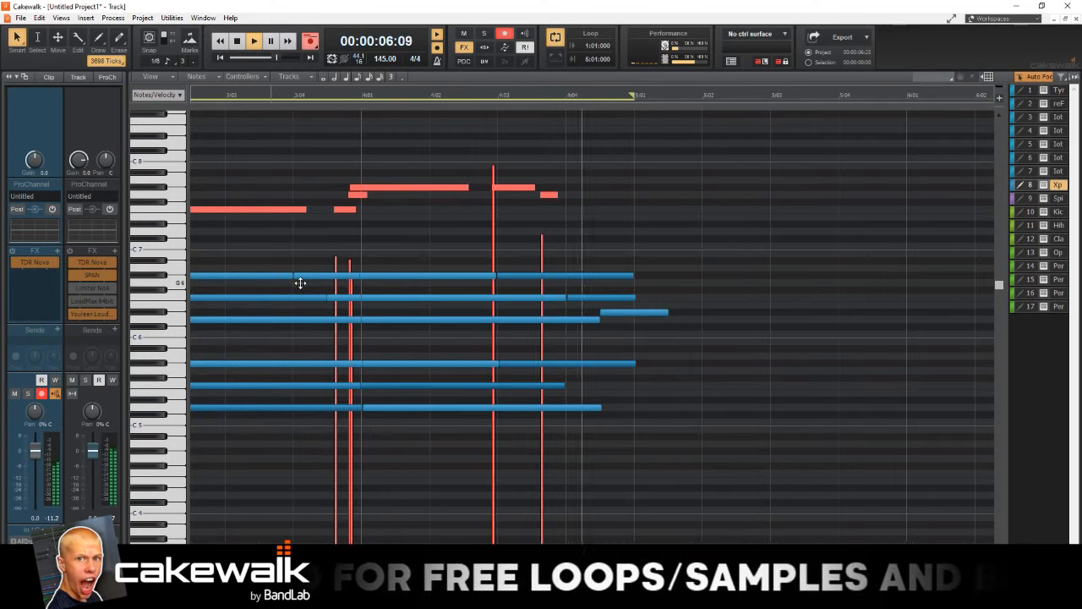
key("space")
- Play the newly recorded melody take from the beginning and return to the overview of all tracks
key("w")
key("space")
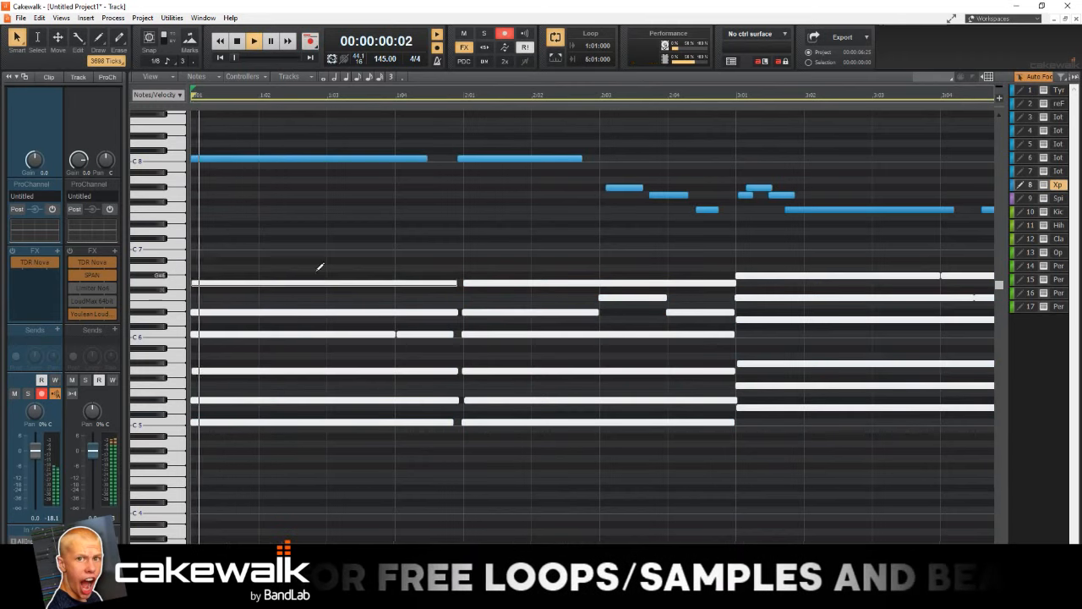
key("space")
key("d")
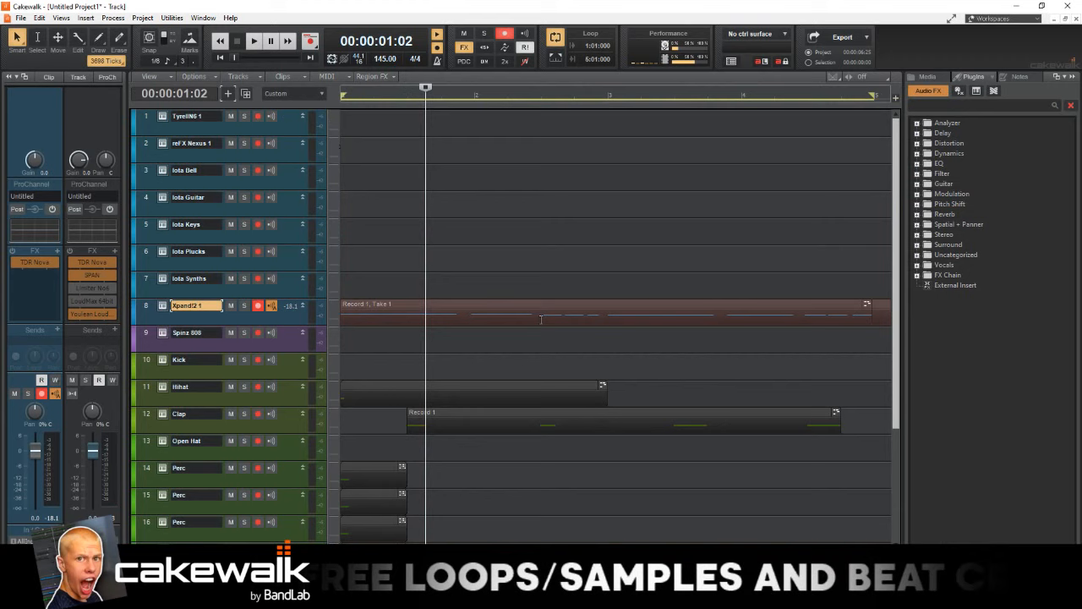
scroll(541, 319, "down", 5)
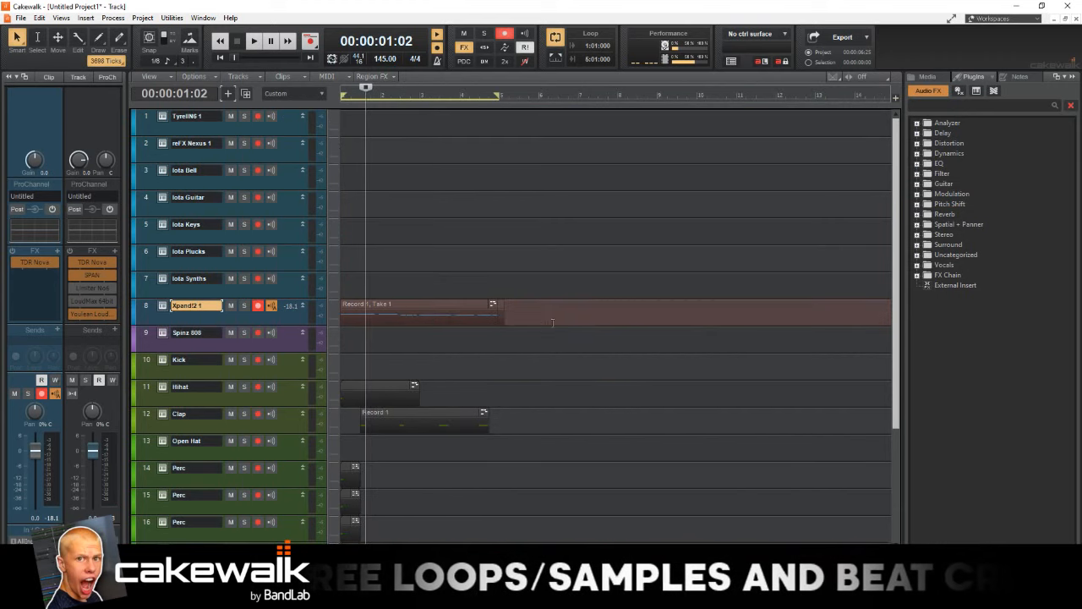
- Remove the recorded melody take from the Xpand!2 track, leaving only the four-bar chord clip
left_click_drag(563, 316, 290, 302)
left_click(353, 310)
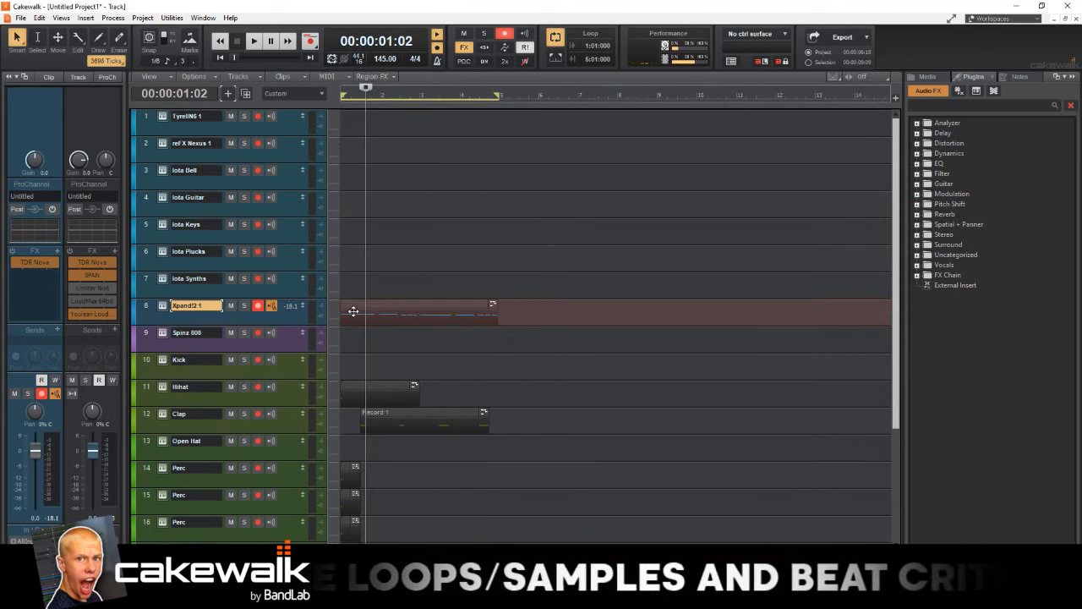
key("w")
key("space")
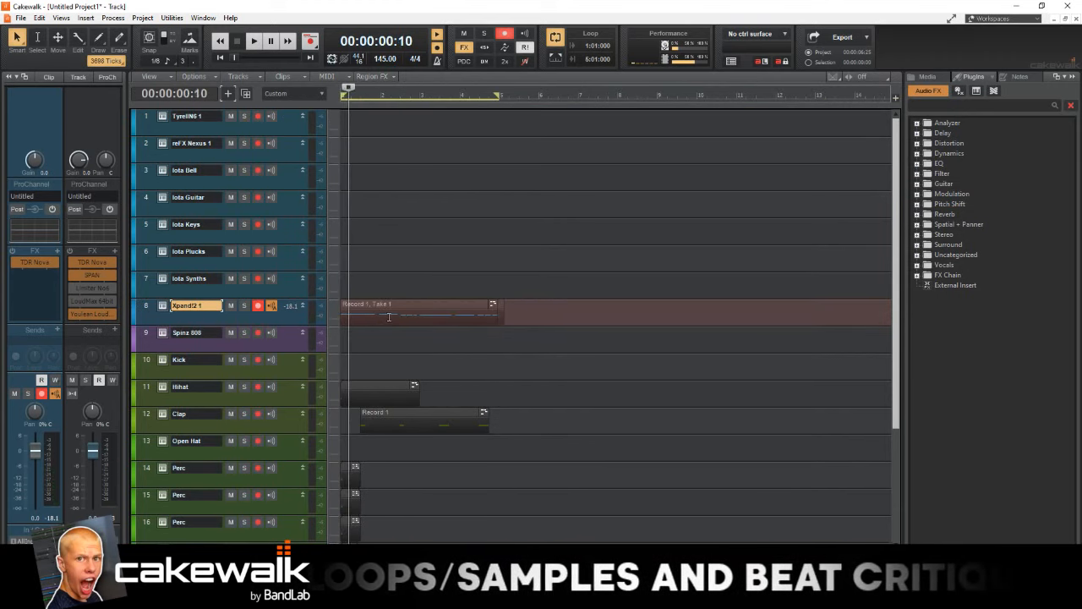
left_click(383, 304)
left_click(262, 296)
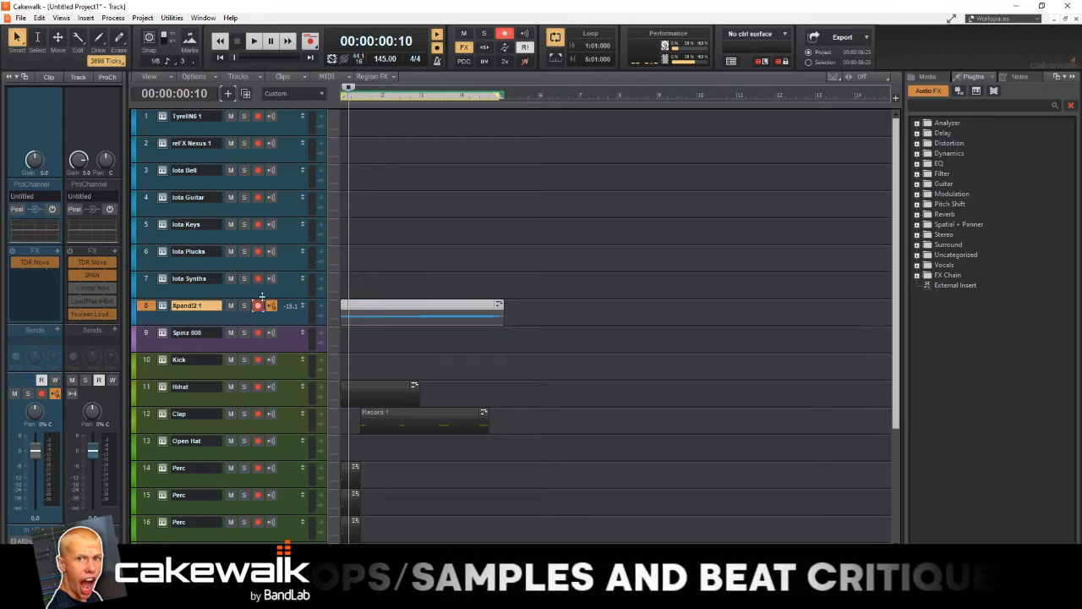
- Arm the Iota Synths track, record a four-bar melody over the chords from the project start, and collapse the control bar
left_click(257, 278)
key("space")
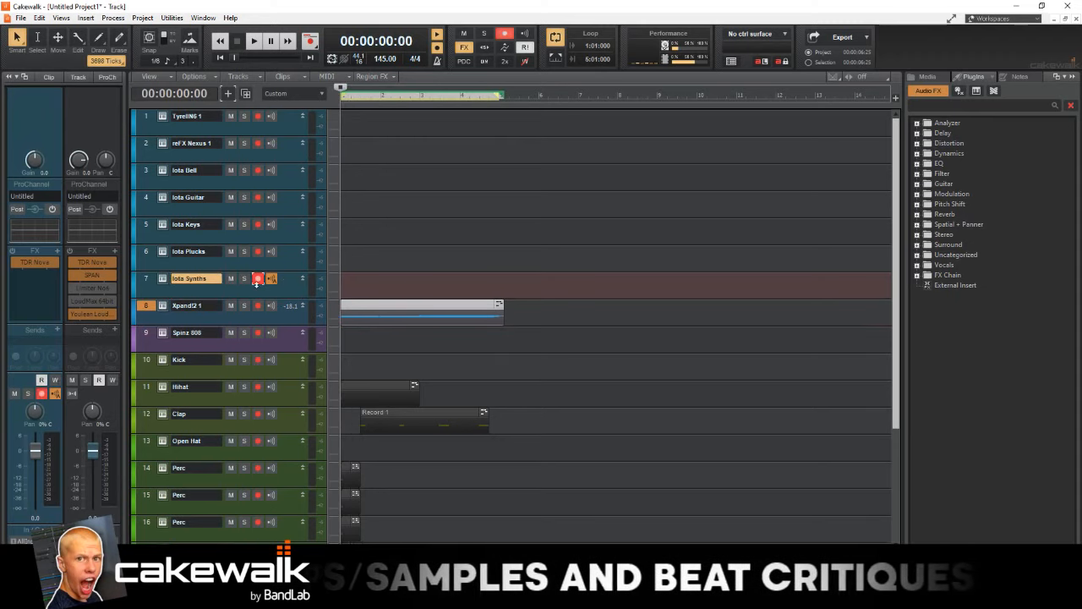
key("r")
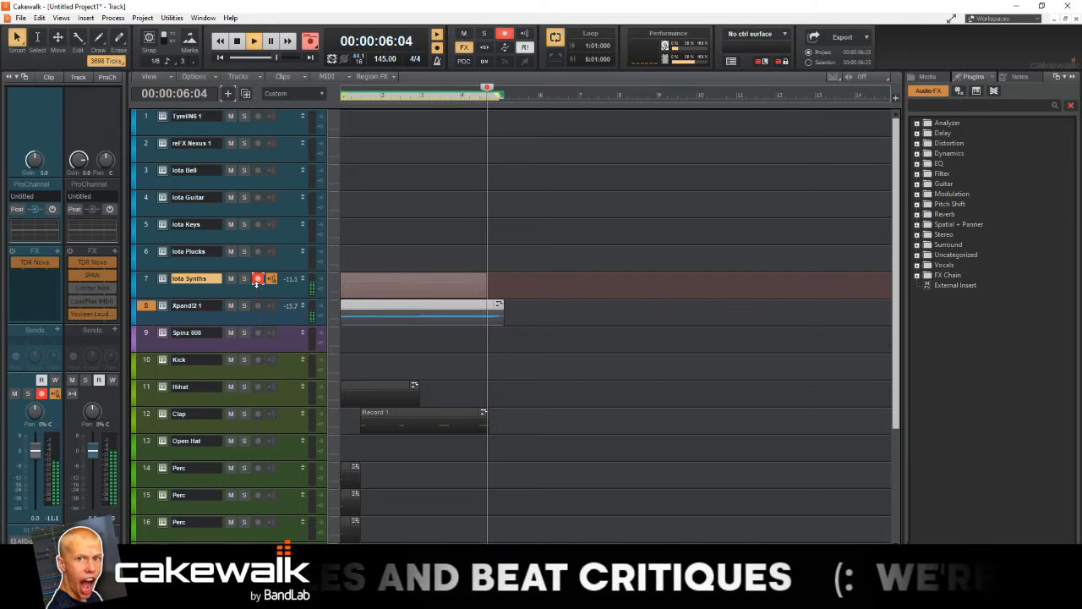
key("c")
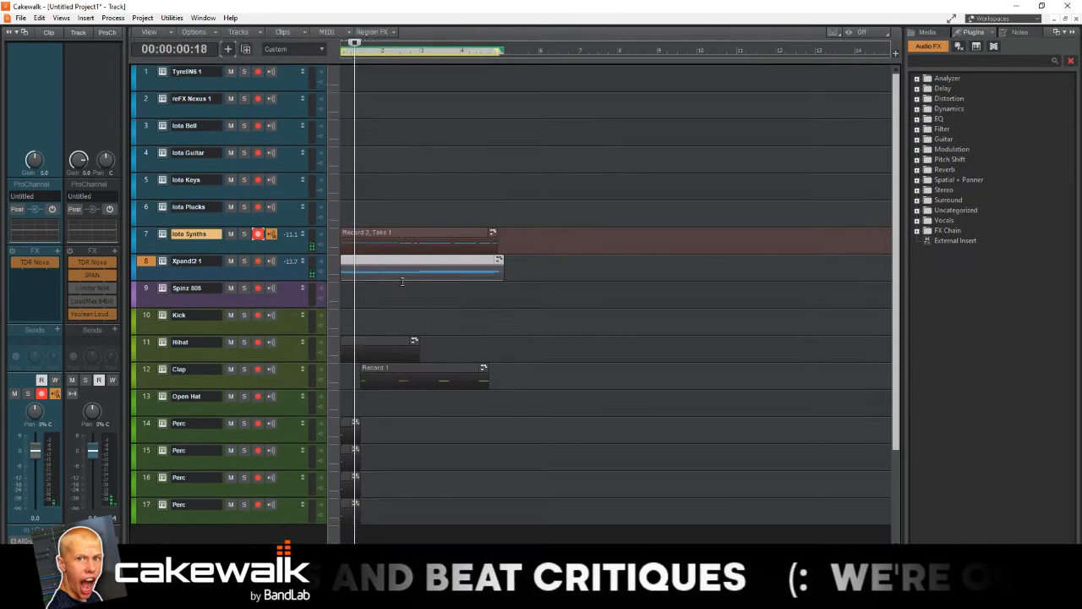
- Move all melody notes from the Iota Synths clip to the Xpand!2 track, pasting them at the project start above the chords
left_click(399, 231)
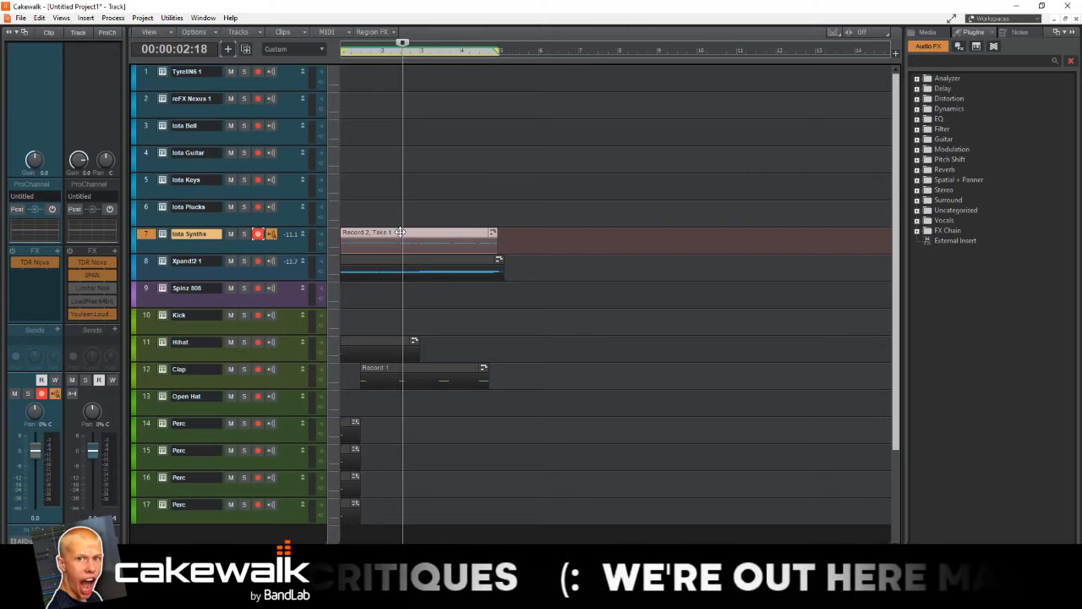
double_click(400, 231)
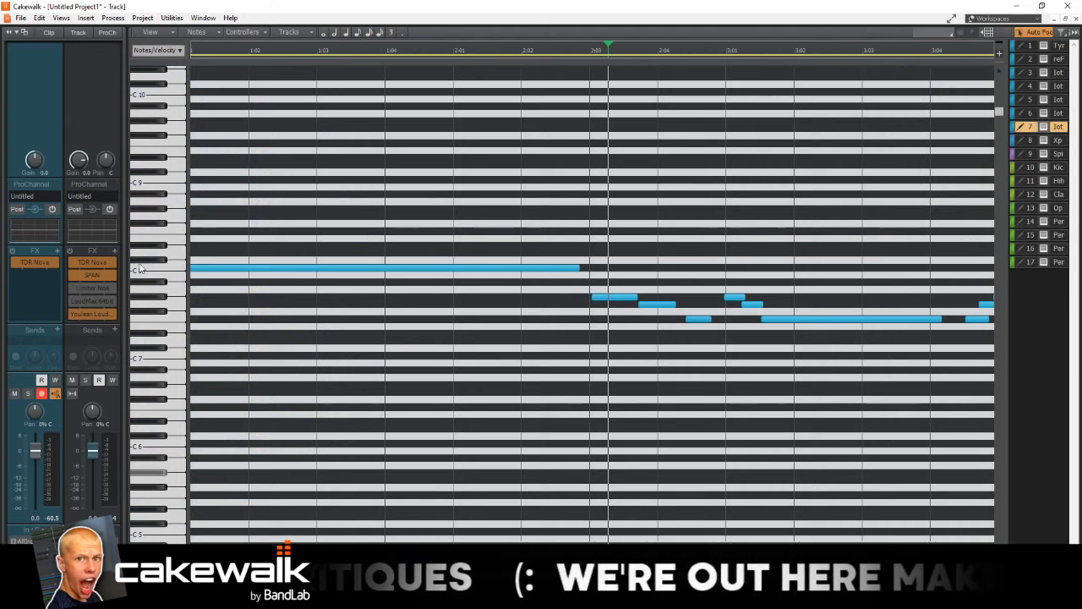
key("ctrl+a")
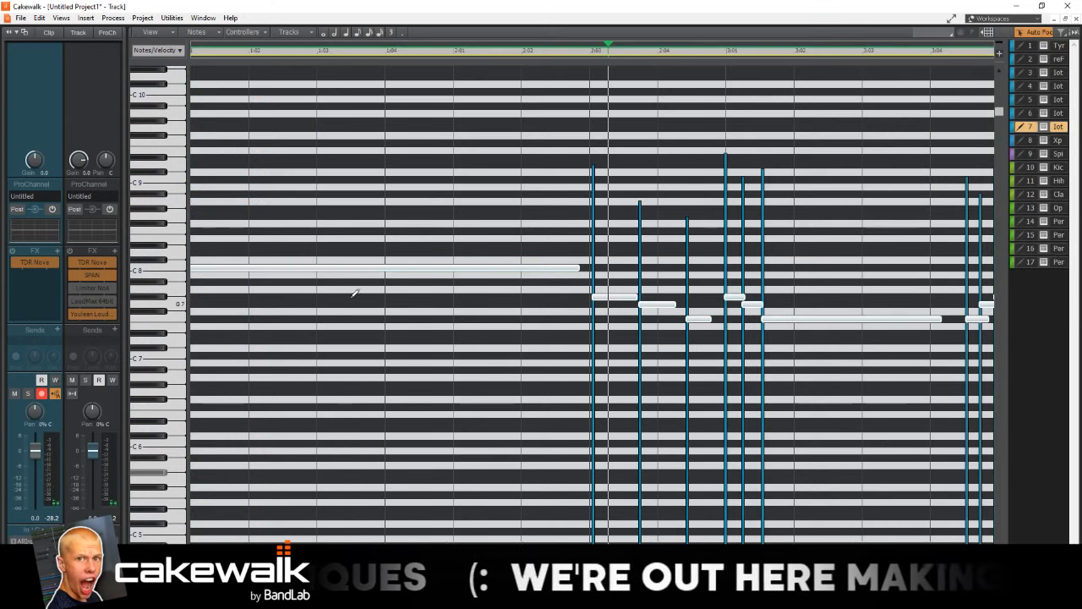
left_click(1058, 140)
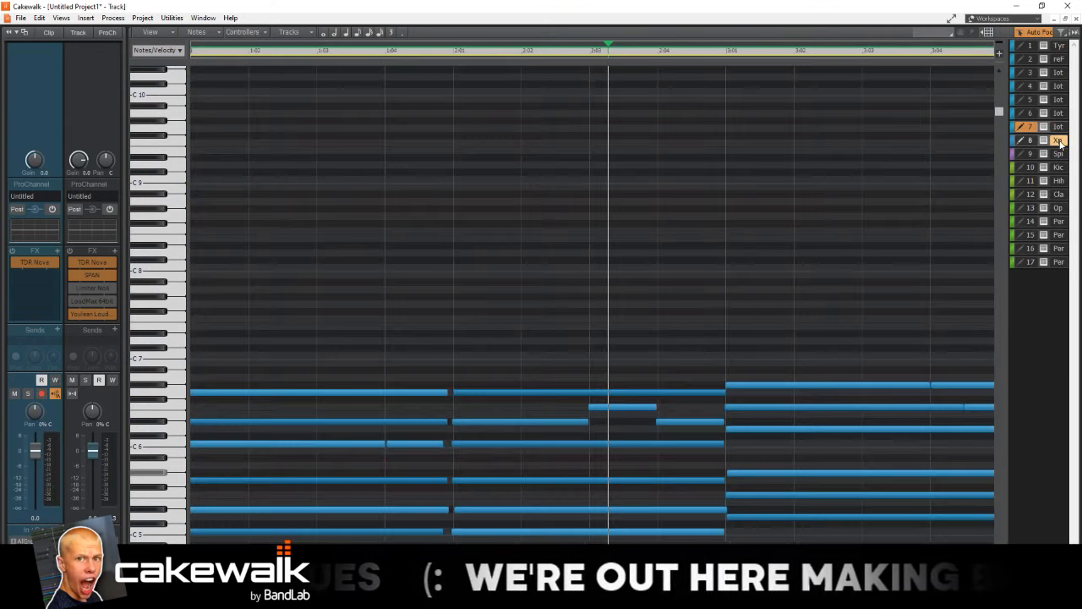
key("w")
key("ctrl+v")
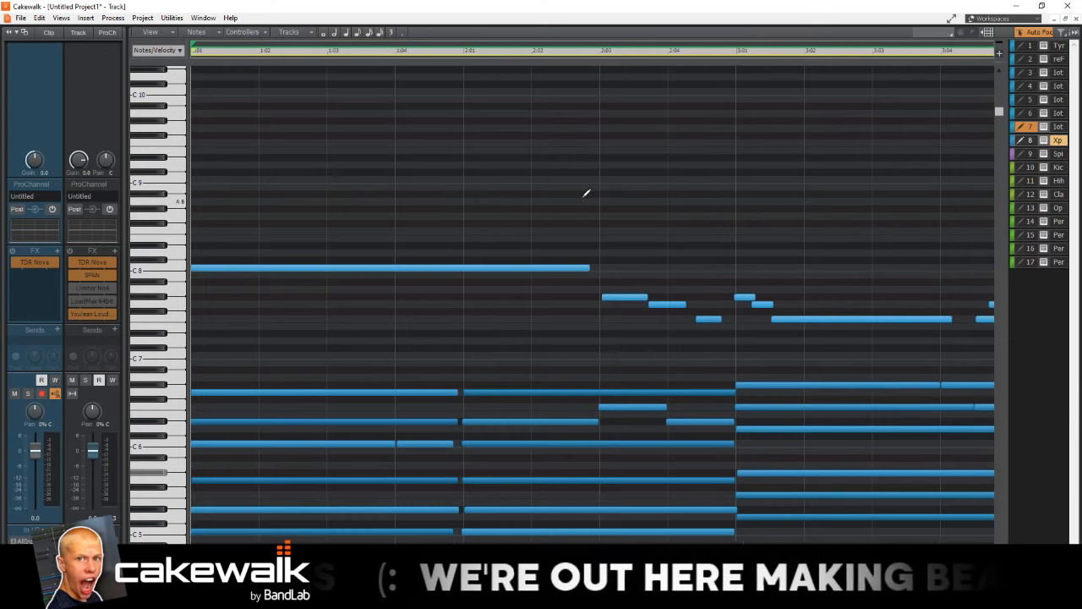
- Quantize the pasted melody notes on the Xpand!2 track and return to the overview of all tracks
scroll(511, 330, "down", 3)
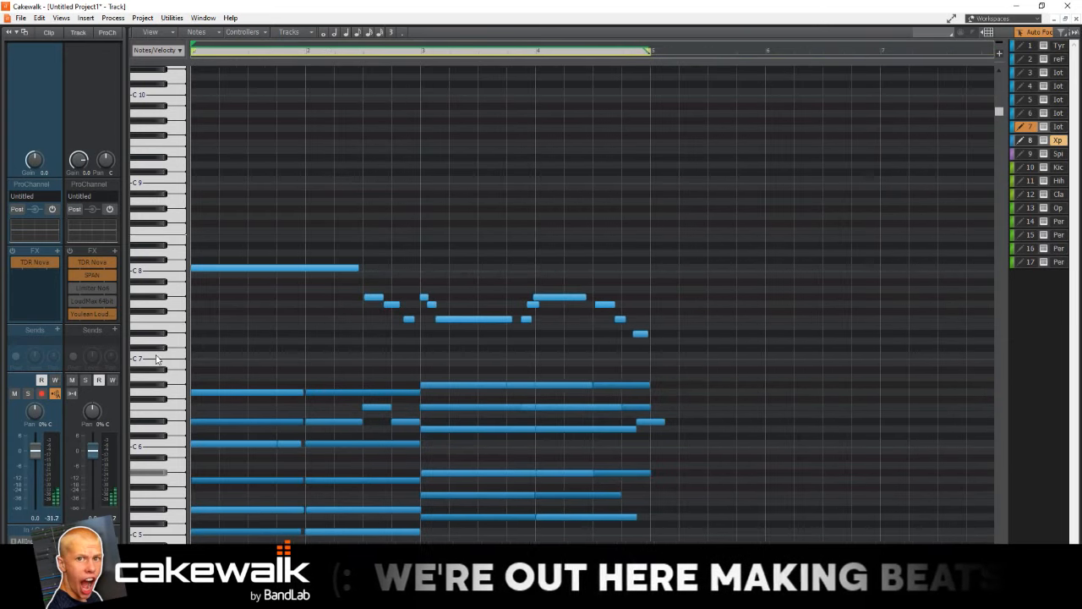
key("ctrl+a")
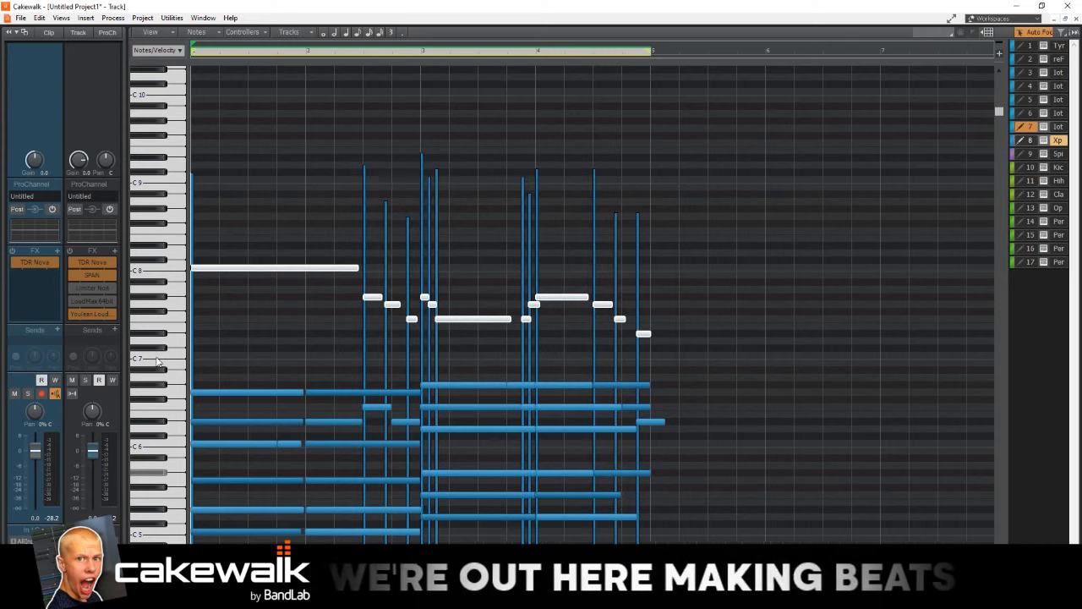
key("d")
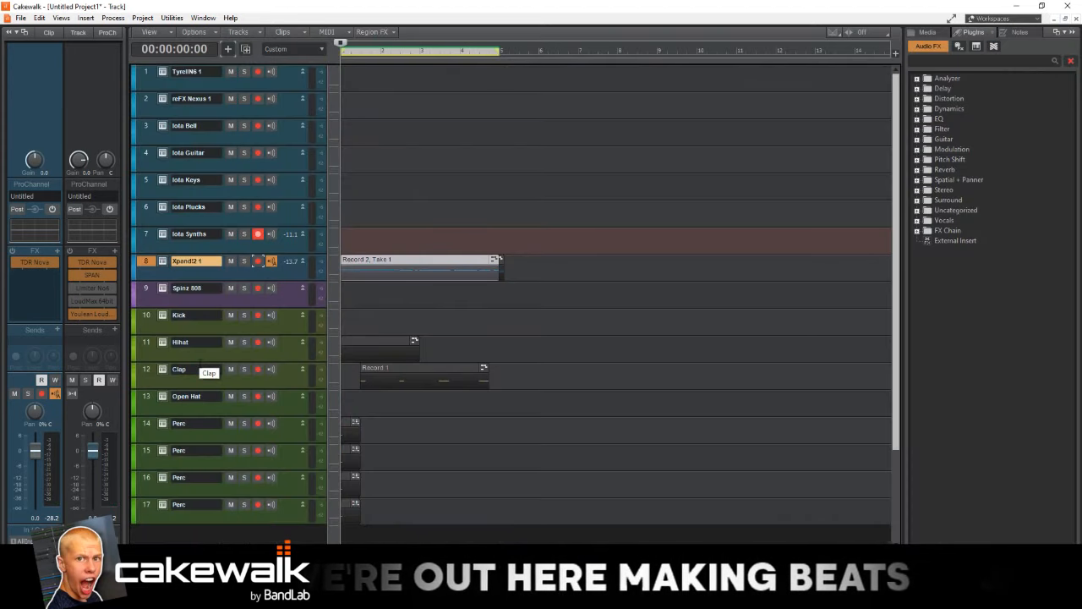
- Select the overlapping melody and chord clips on the Xpand!2 track and hide that track
left_click_drag(532, 276, 210, 238)
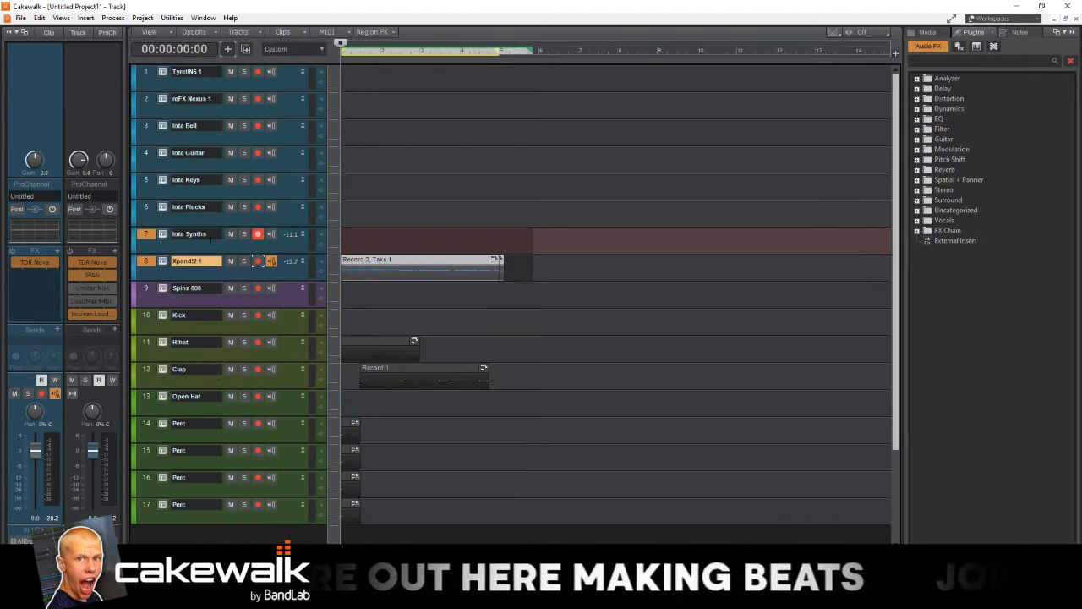
left_click_drag(564, 270, 247, 268)
key("Delete")
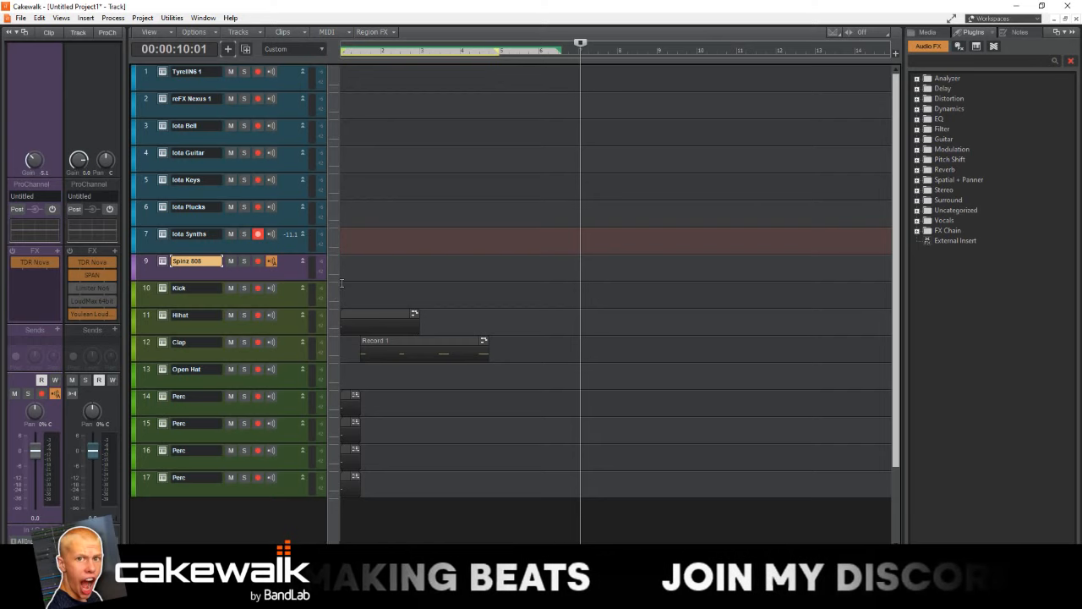
- Open the keyboard shortcut preferences and search the global bindings for "hide"
key("p")
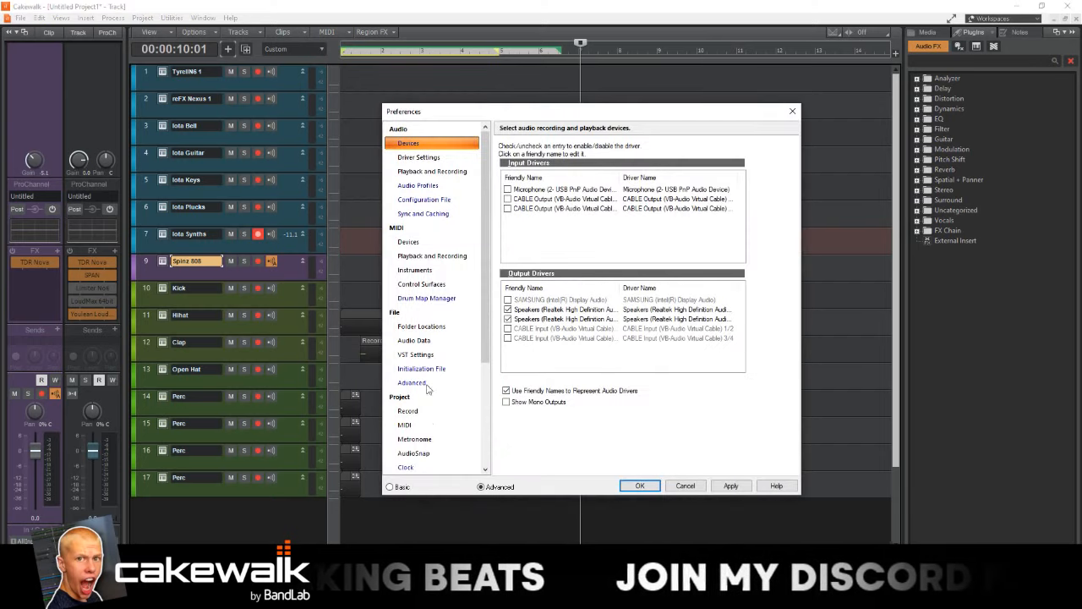
scroll(431, 398, "down", 4)
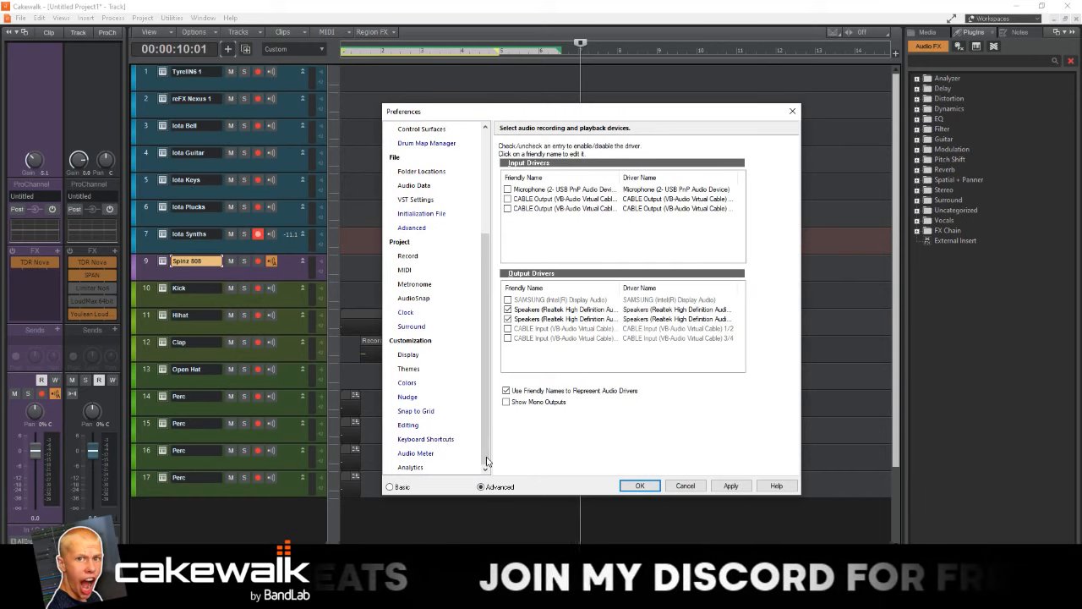
left_click(427, 440)
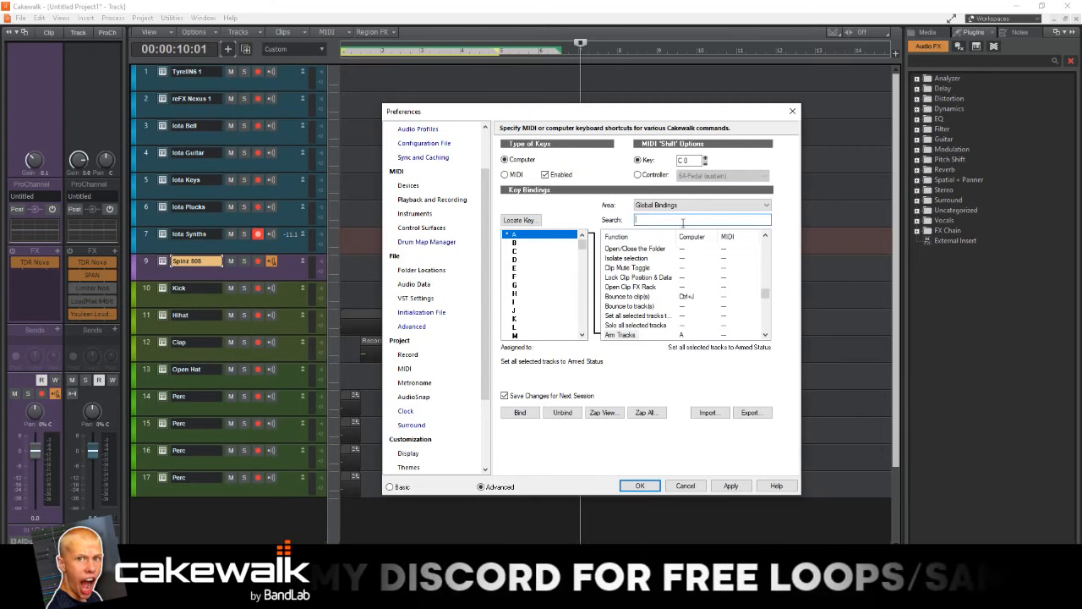
type("ide")
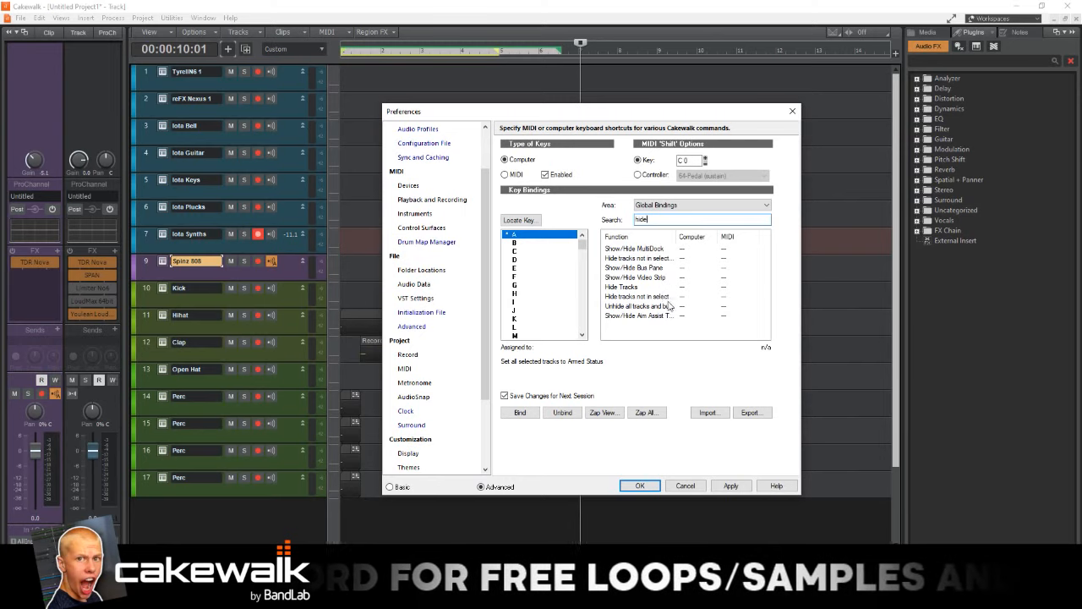
- Bind U to the function that unhides all tracks and buses, and save the preferences
left_click(668, 306)
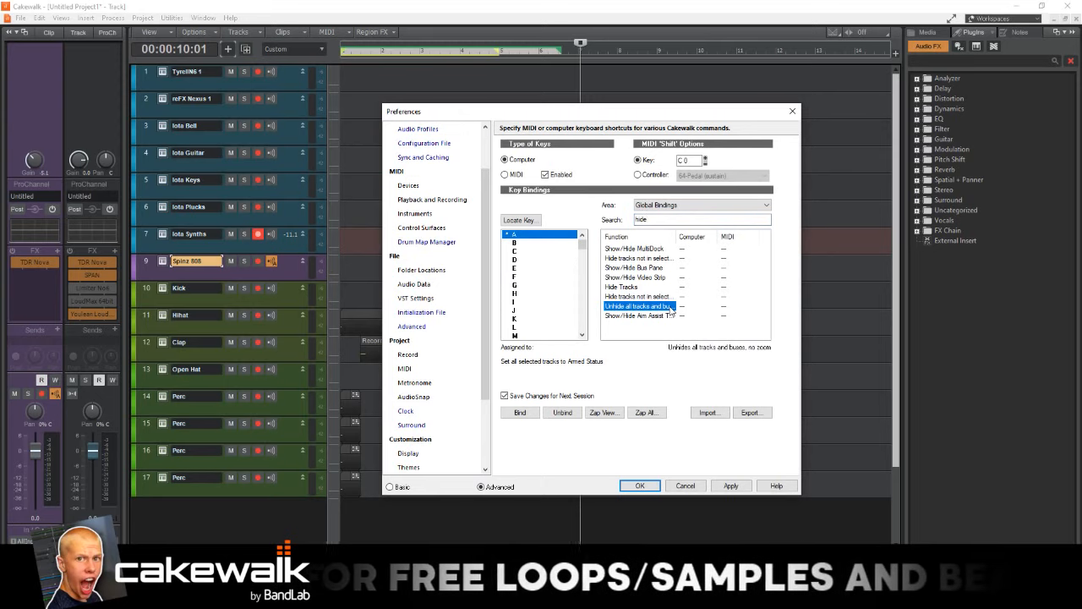
left_click(544, 319)
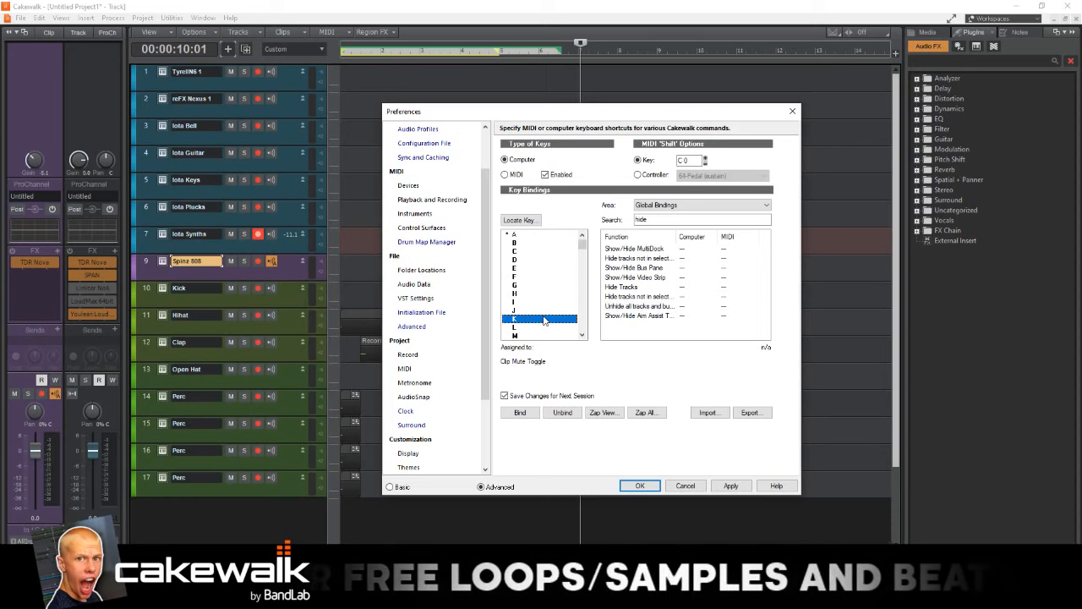
scroll(547, 322, "down", 2)
scroll(547, 322, "up", 5)
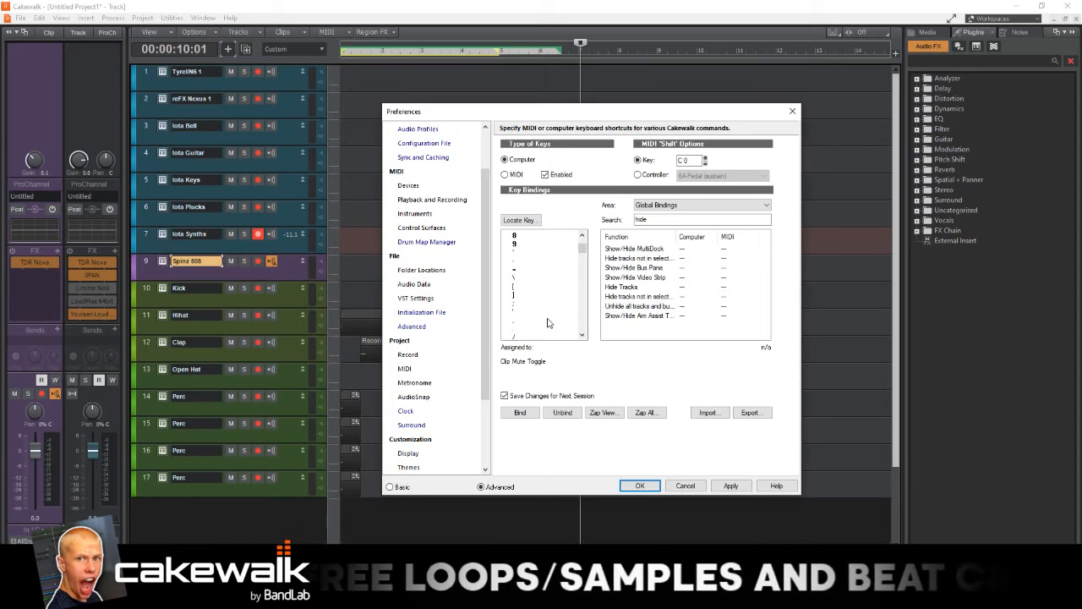
left_click(517, 413)
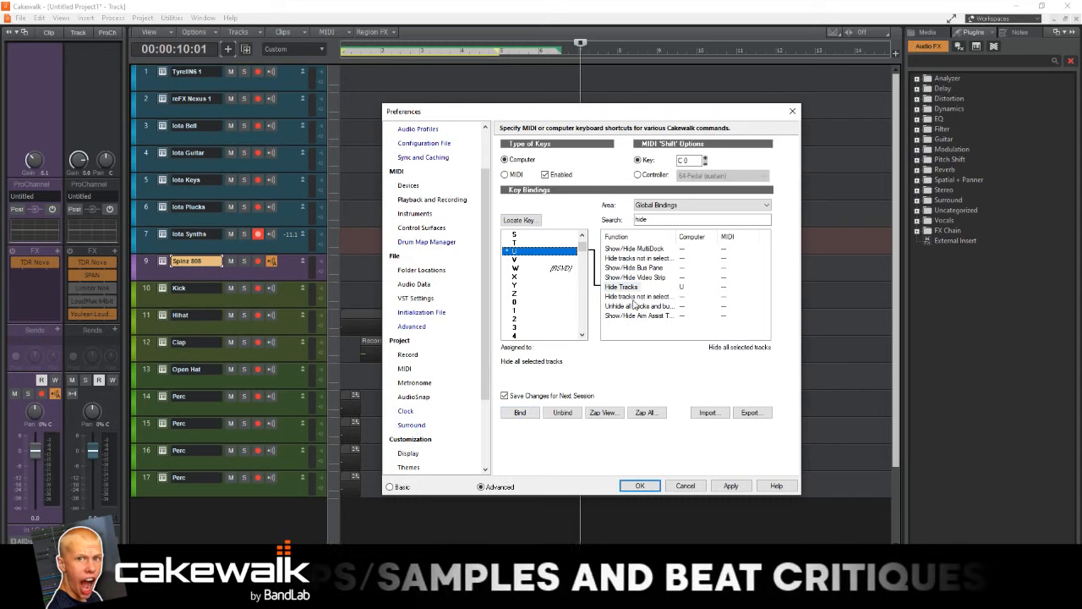
left_click(635, 306)
left_click(520, 413)
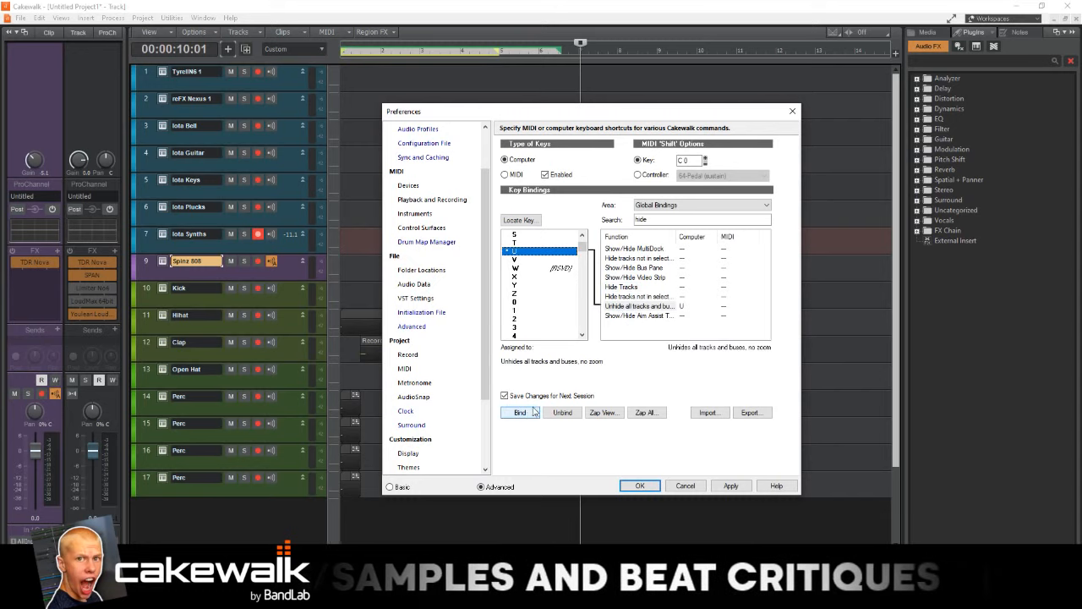
left_click(641, 487)
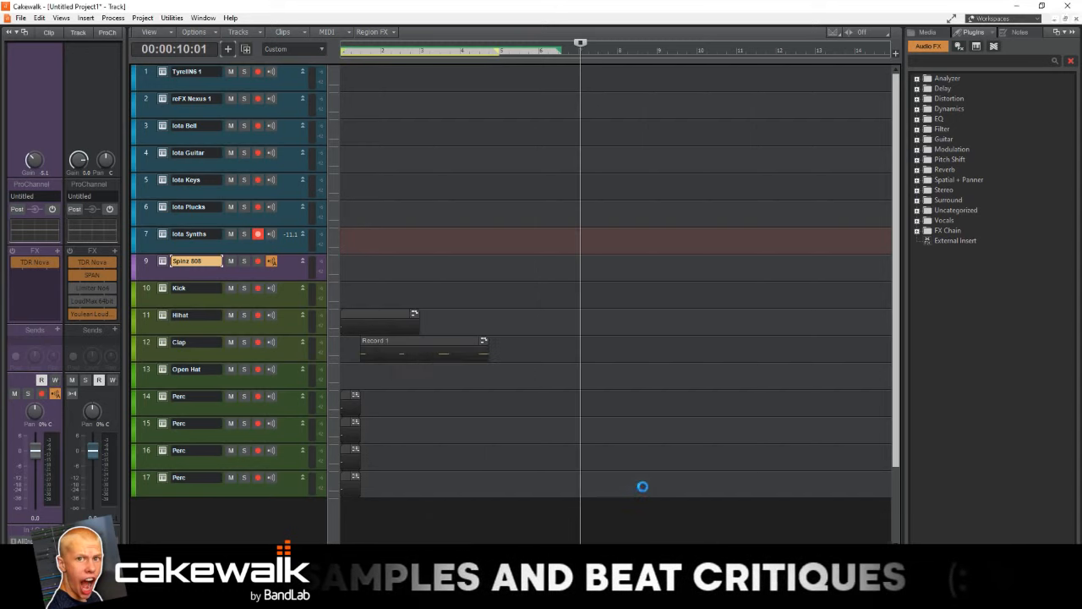
- Unhide all tracks to restore the Xpand!2 track in the track list
left_click(611, 412)
key("u")
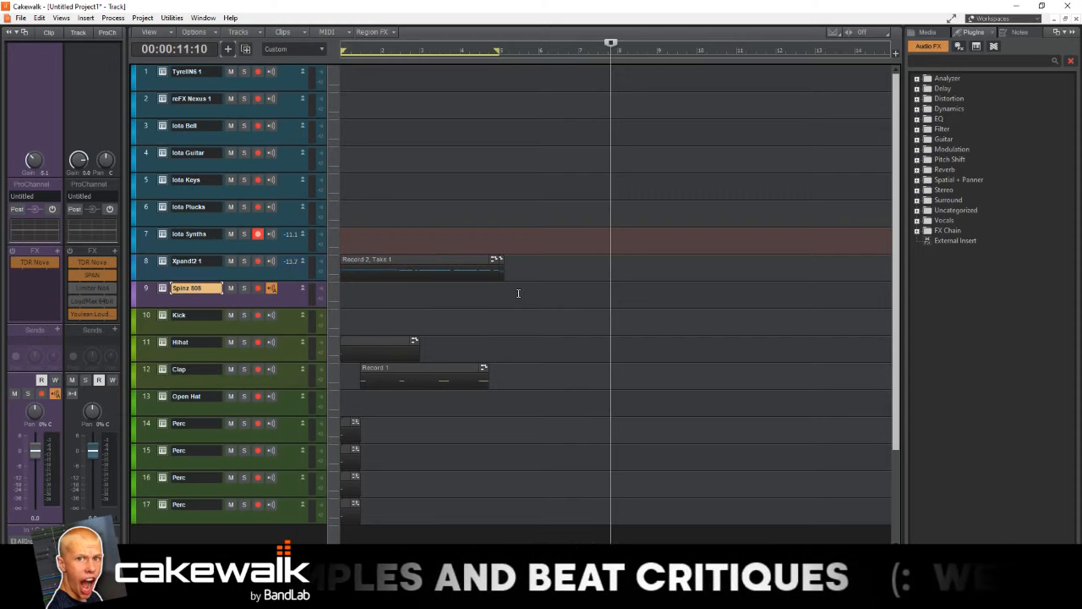
key("w")
left_click(568, 343)
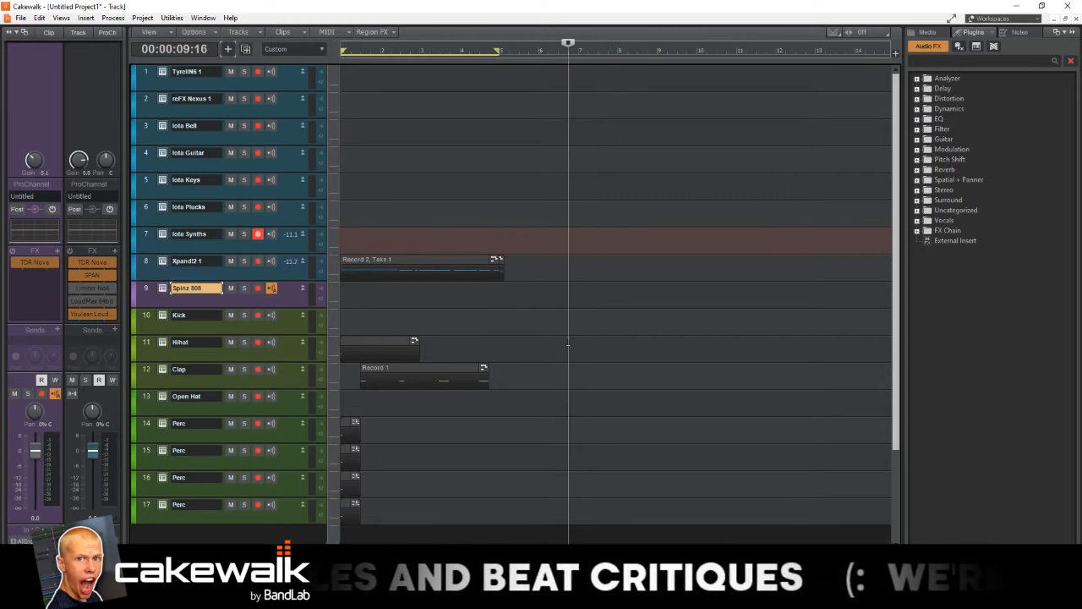
left_click(654, 299)
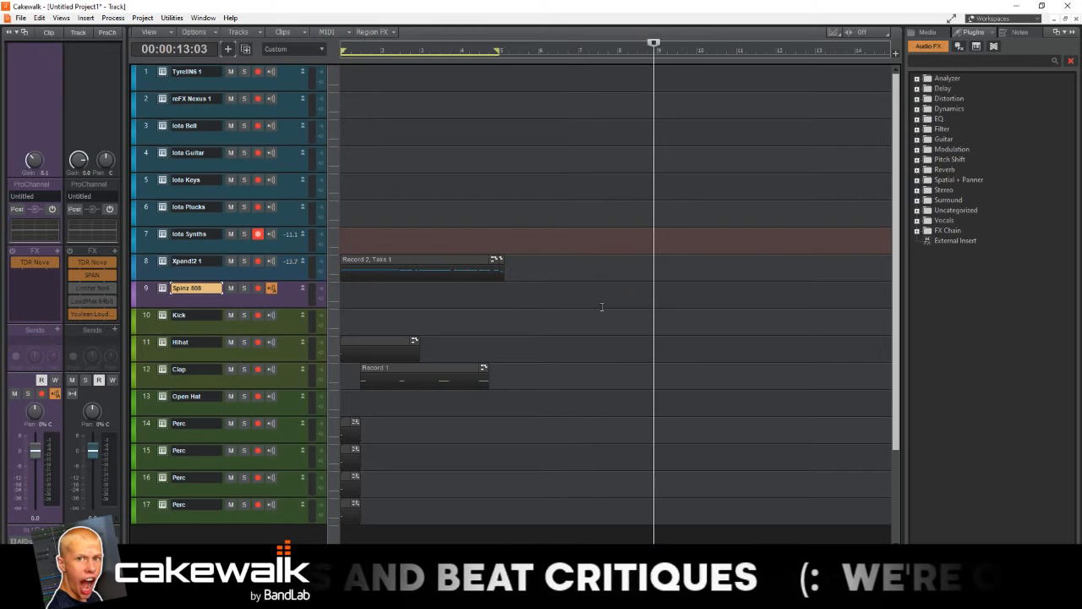
- Bounce the overlapping melody and chord clips on the Xpand!2 track into a single clip
left_click(513, 269)
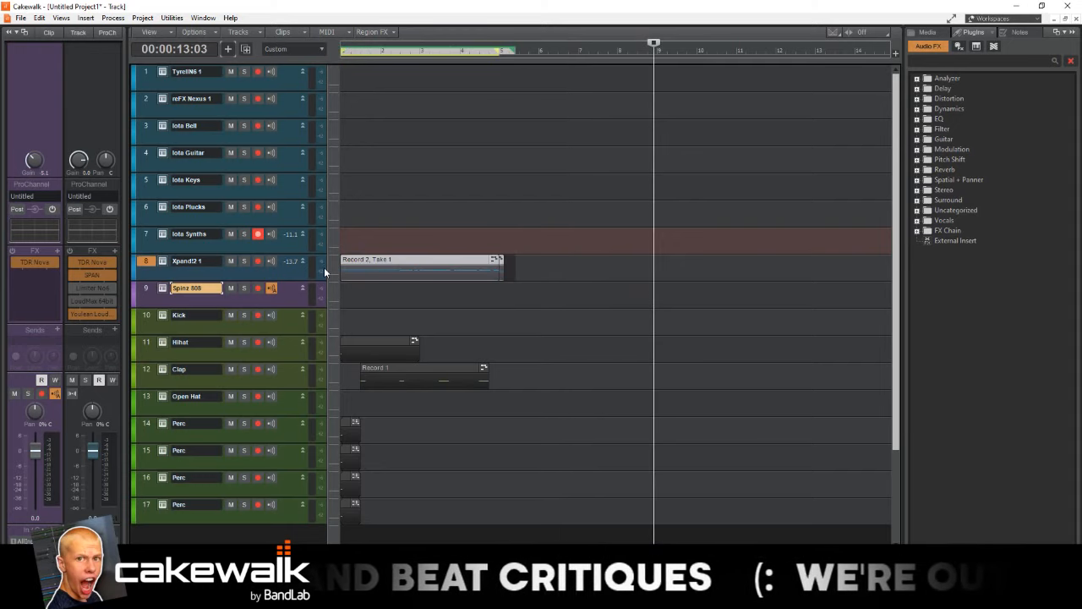
left_click(323, 267)
left_click(550, 281)
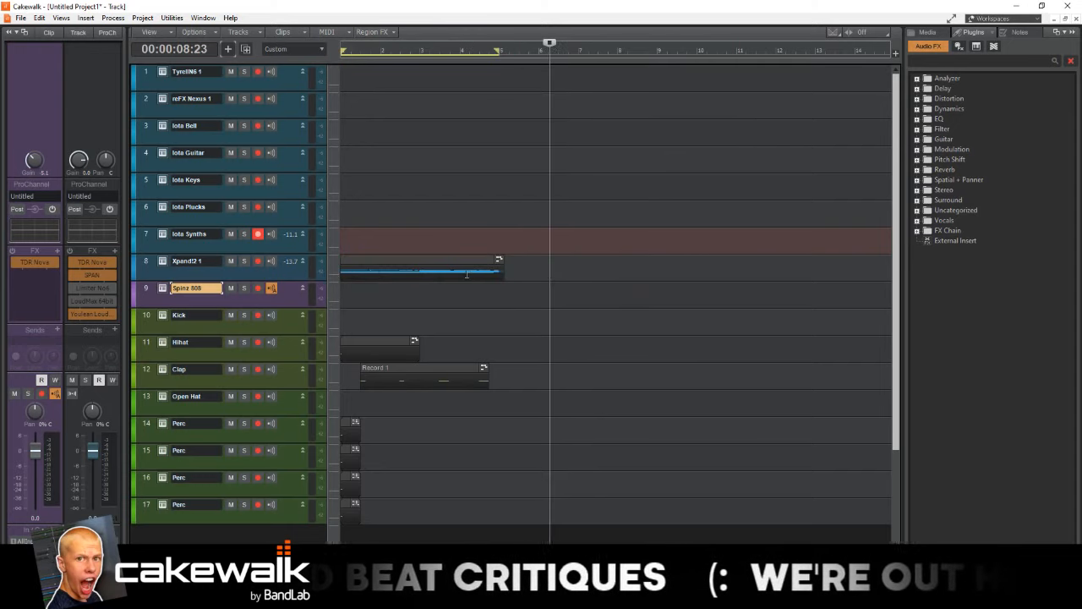
- Open the combined Xpand!2 clip in the piano roll and play the melody together with the chords
double_click(453, 260)
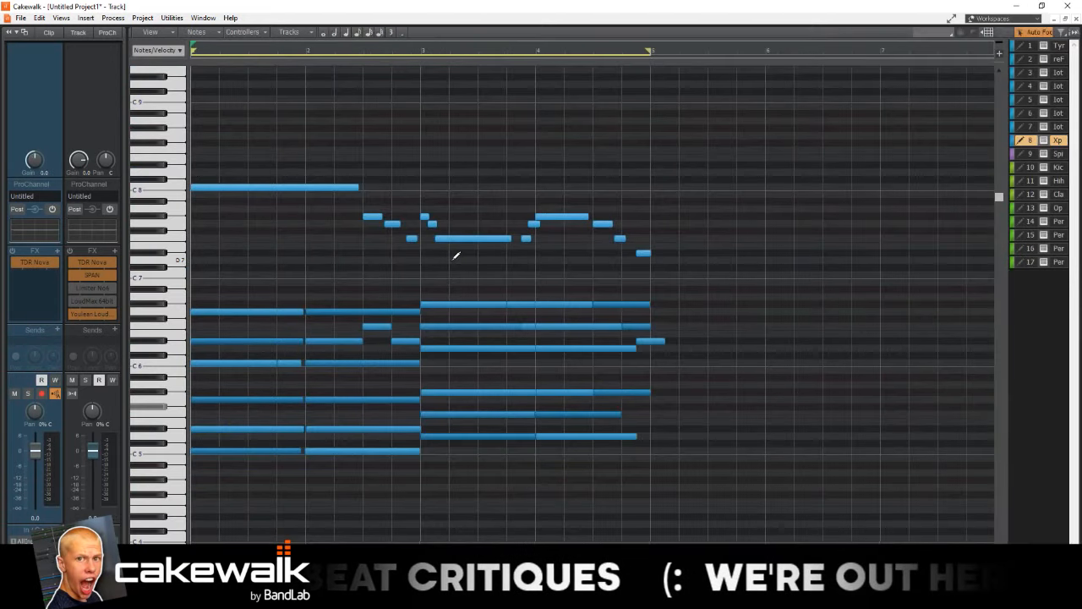
key("space")
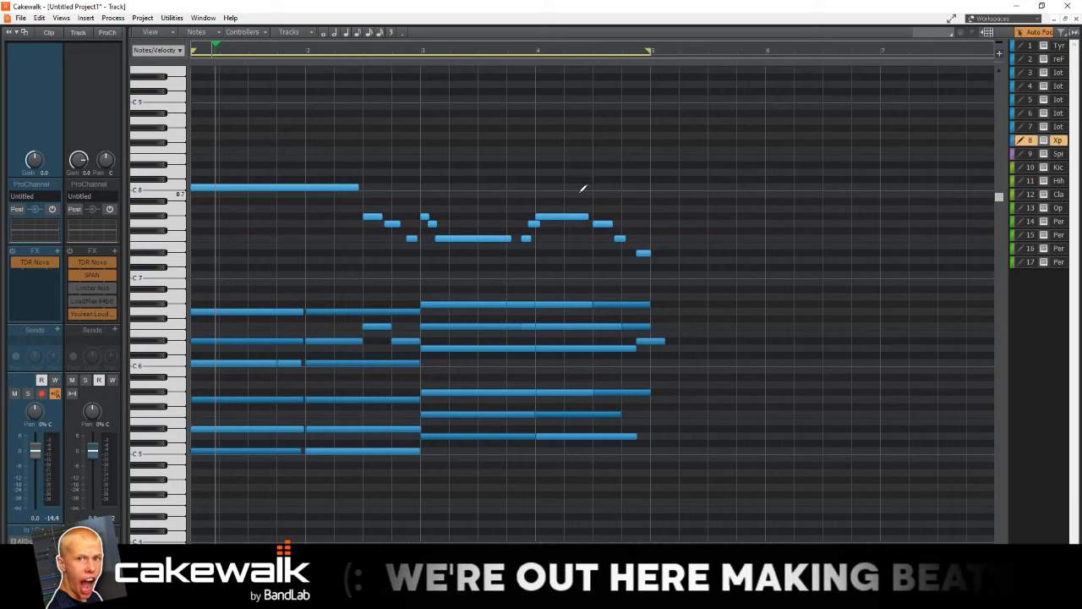
key("space")
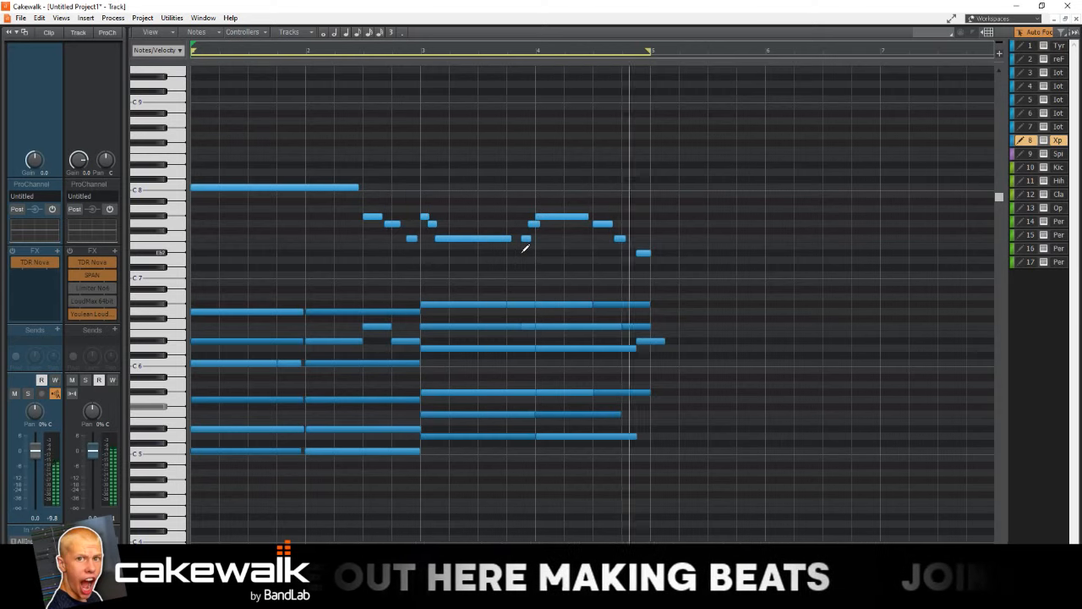
- Select all melody notes above the chords in the combined Xpand!2 clip and raise their velocities
left_click_drag(187, 154, 192, 273)
left_click_drag(187, 212, 191, 281)
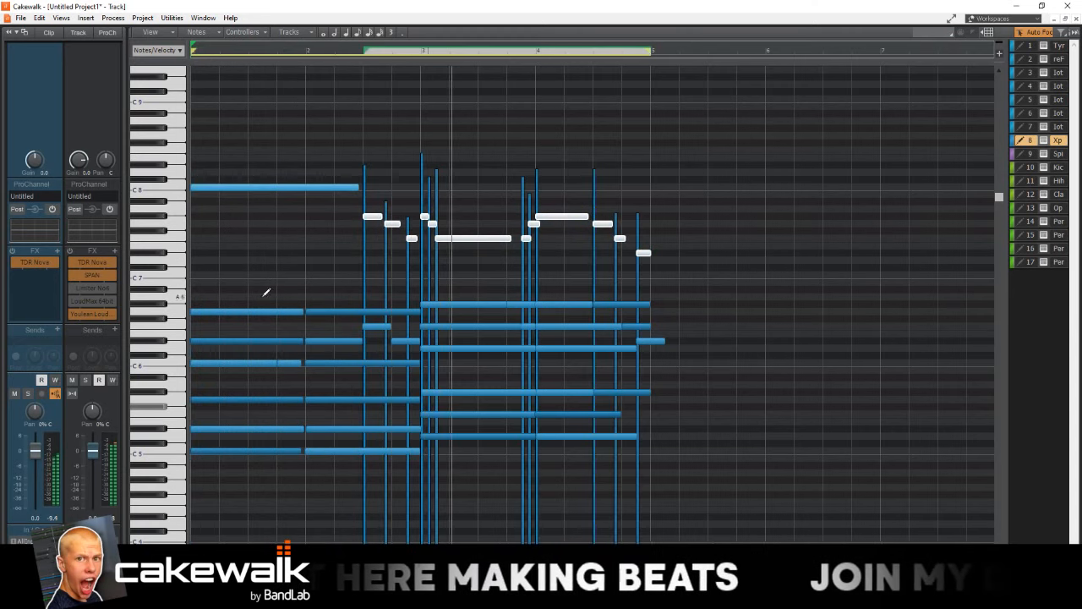
left_click(252, 535)
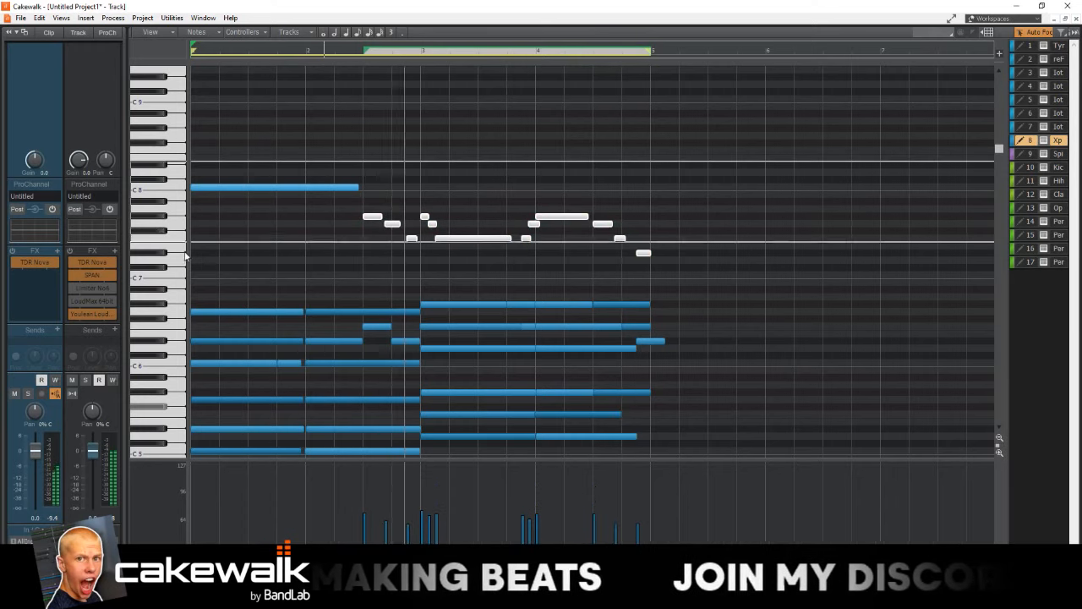
left_click(237, 187, "ctrl")
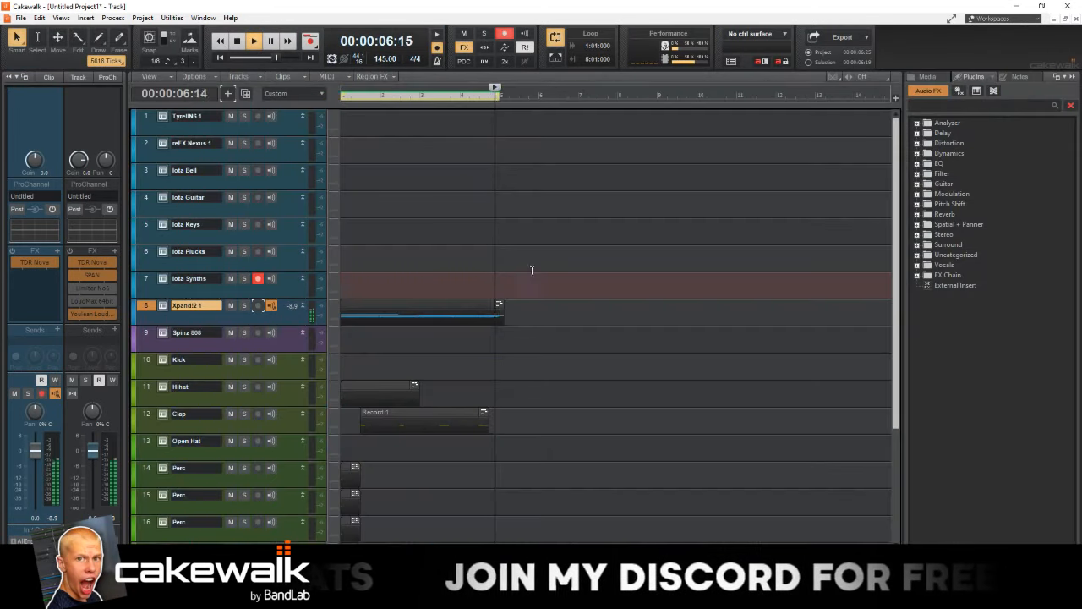
- Transpose all melody and chord notes of the Xpand!2 clip by -3 semitones
double_click(415, 308)
key("ctrl+a")
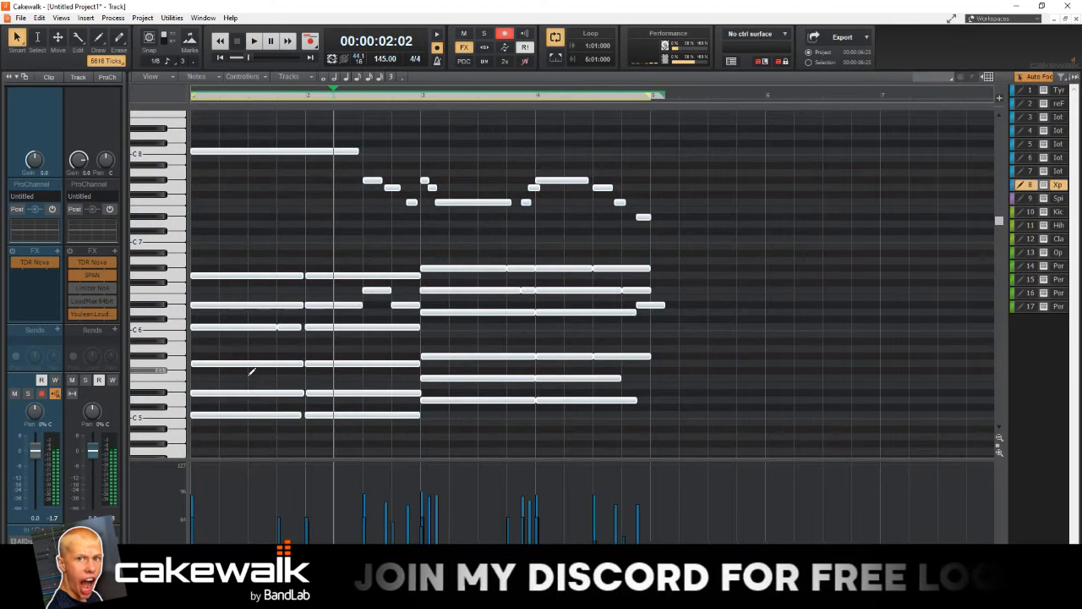
left_click(112, 18)
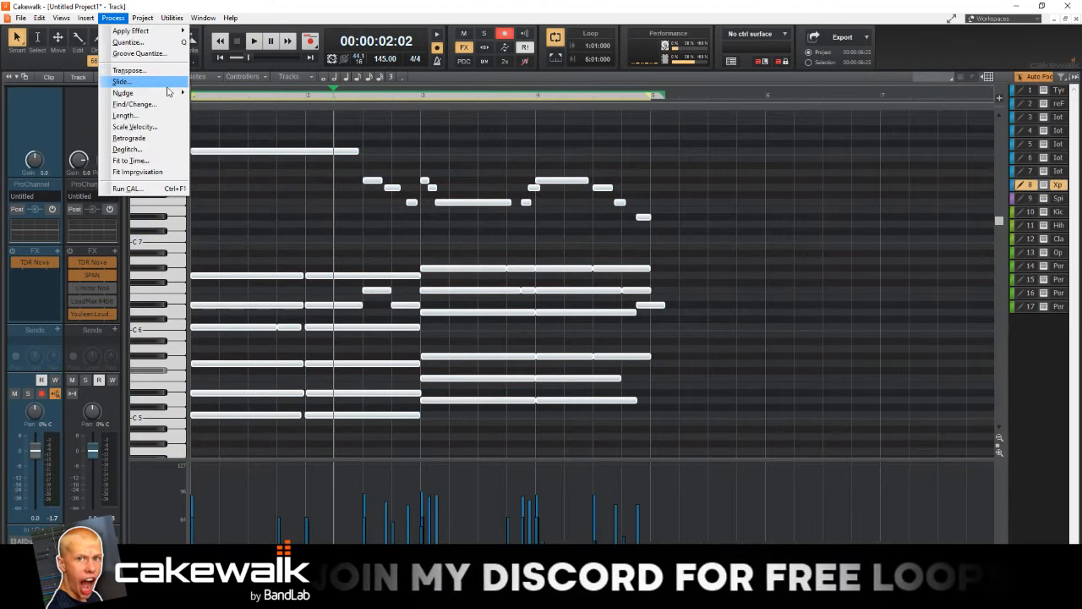
left_click(144, 70)
type("-3")
key("Return")
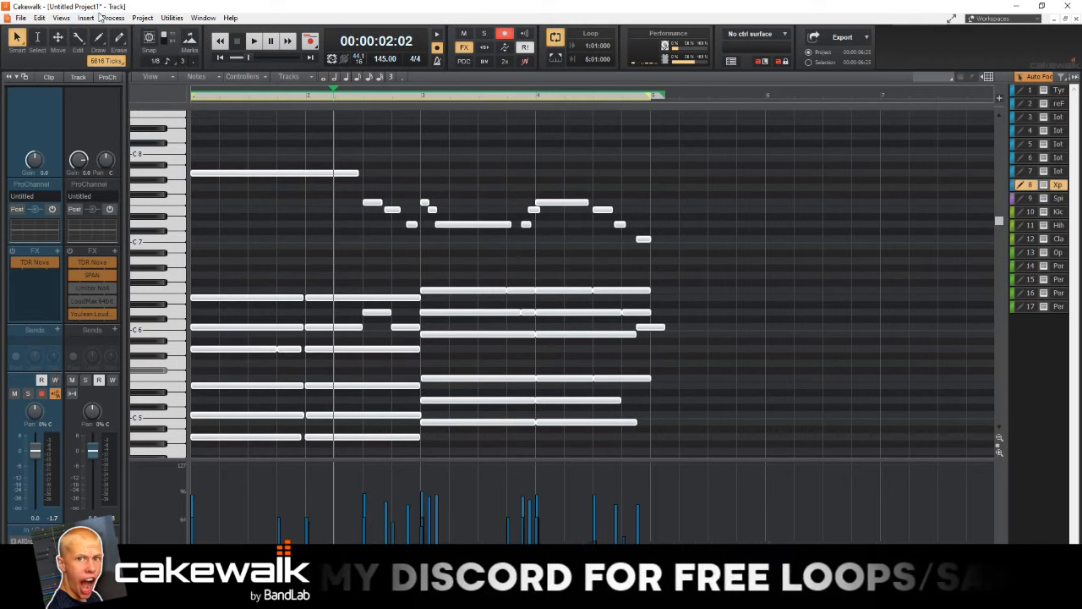
left_click(101, 16)
left_click(133, 58)
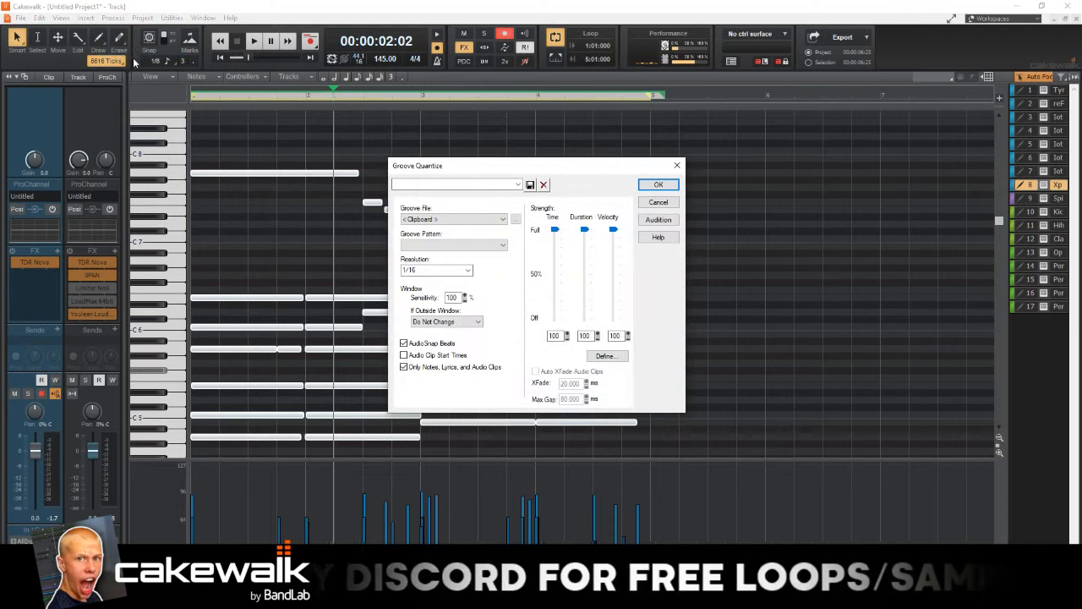
left_click(658, 184)
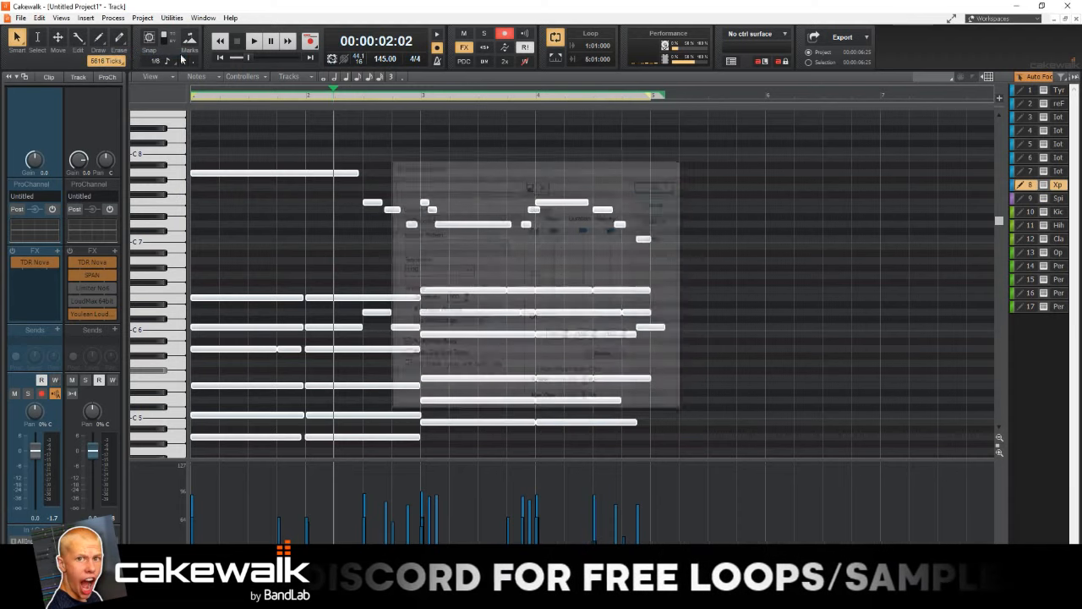
- Transpose all the notes down another 3 semitones, plus one further semitone
left_click(113, 18)
left_click(138, 70)
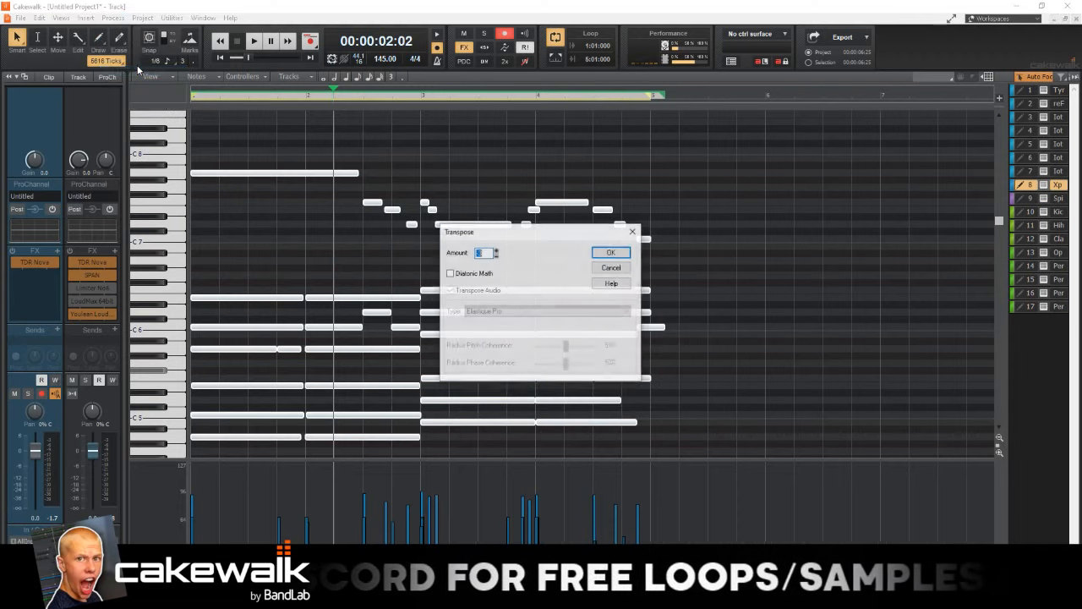
key("Return")
scroll(331, 309, "down", 1)
scroll(332, 309, "down", 1)
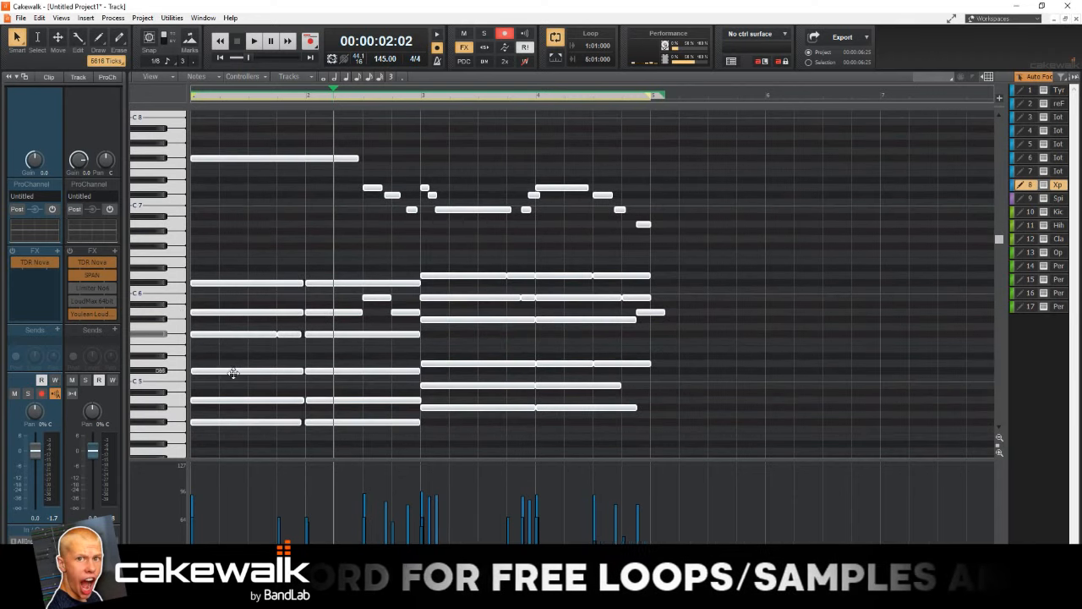
left_click_drag(228, 414, 226, 421)
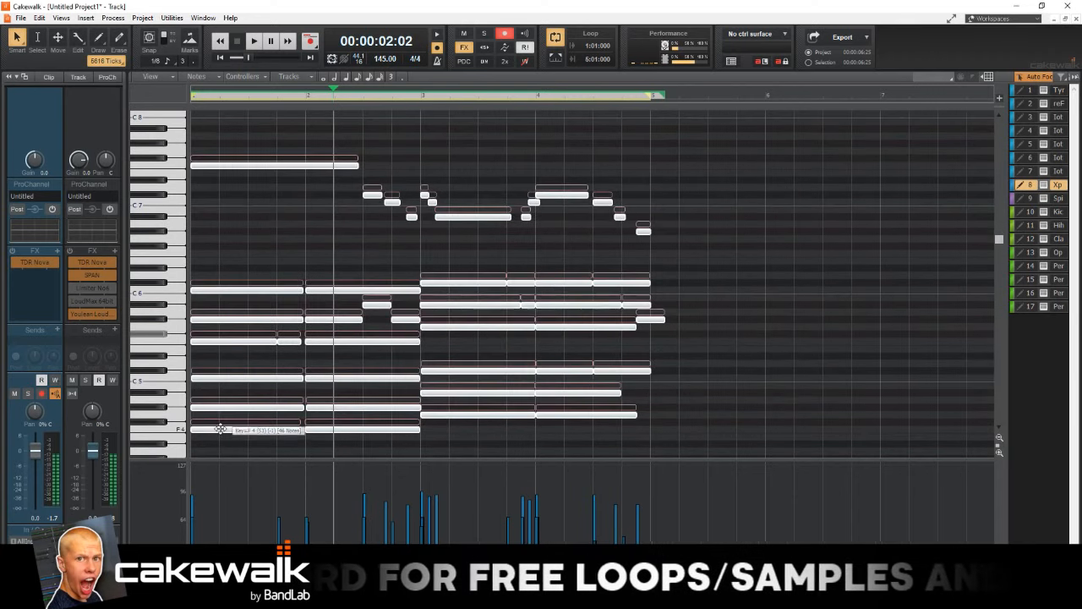
- Deselect the notes, play the transposed clip from the start and return to the track view
left_click(286, 259)
key("w")
key("space")
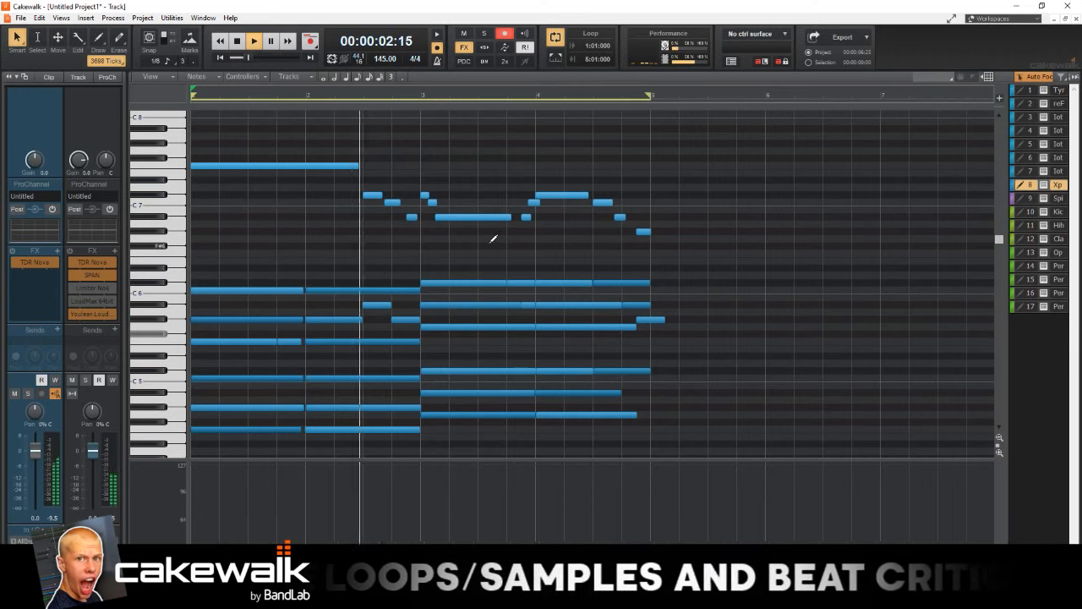
key("d")
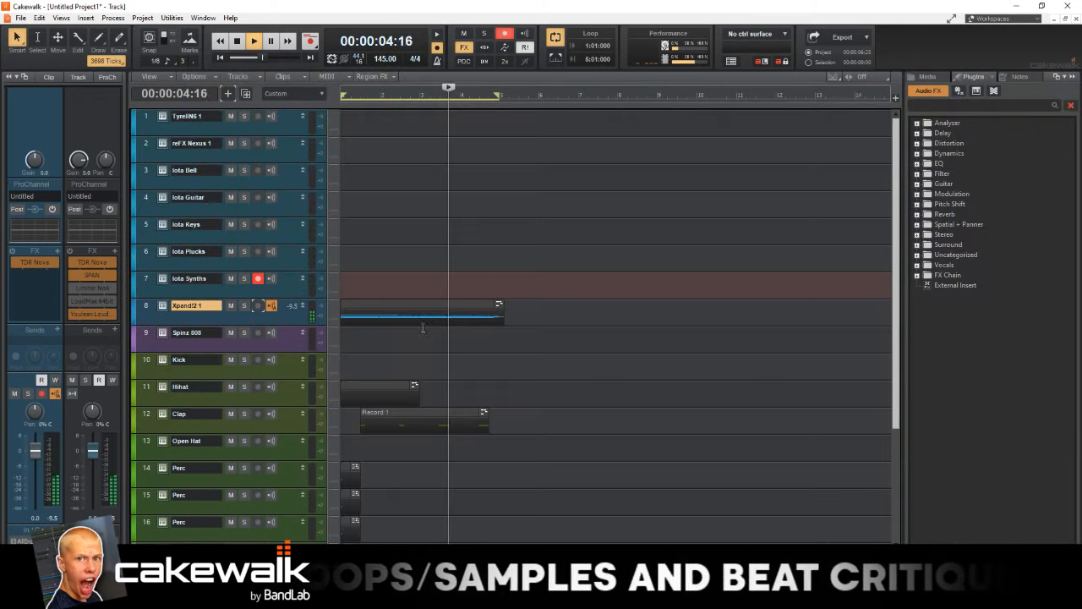
- Open the Xpand!2 instrument and load the Jazz Percussive+ organ into part B
left_click(163, 308)
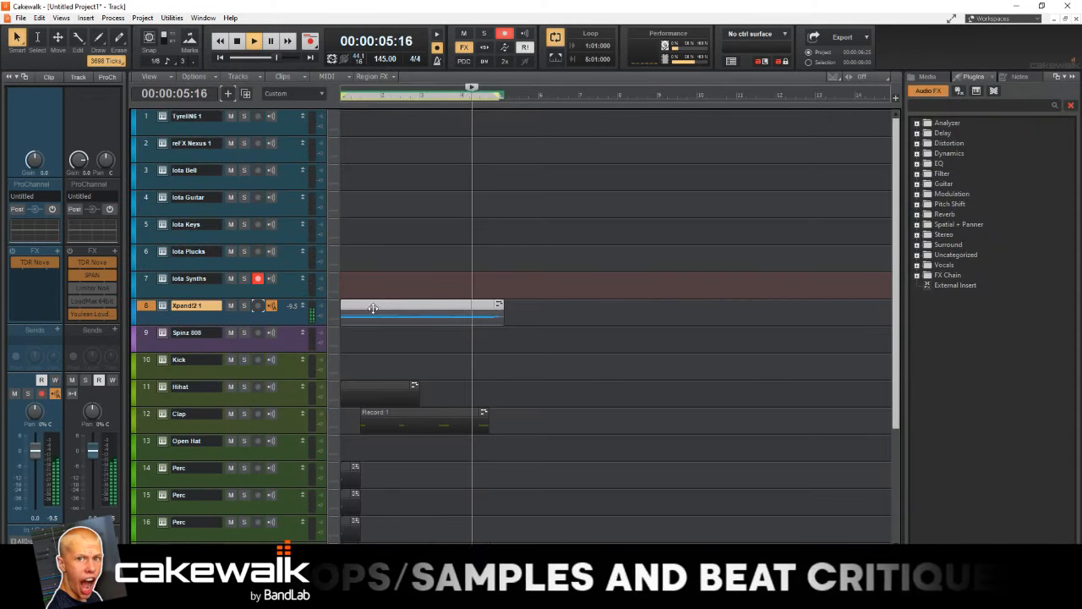
left_click(163, 309)
left_click(130, 162)
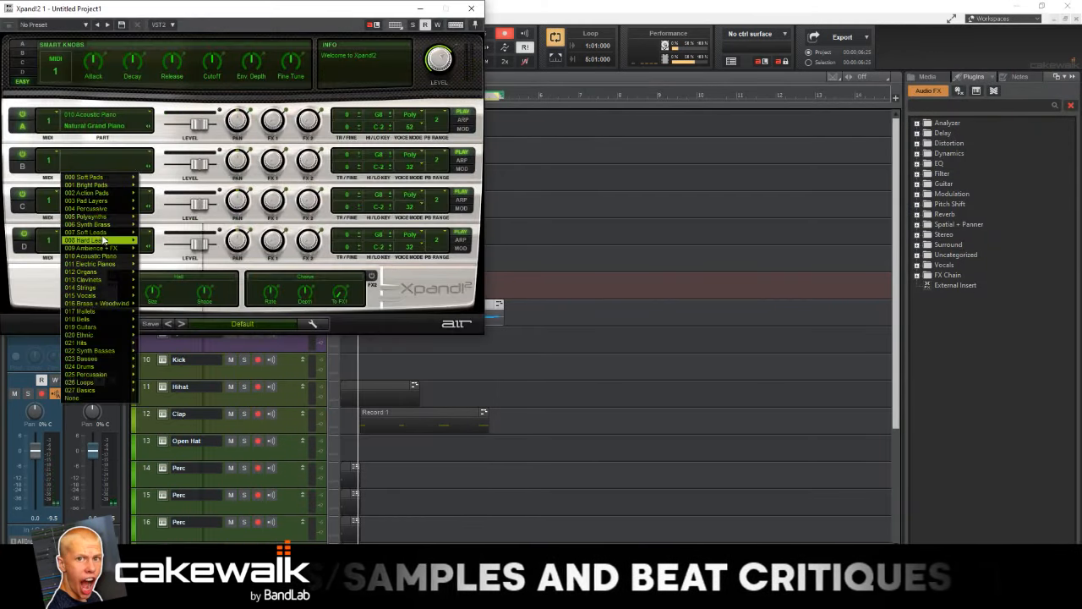
mouse_move(111, 269)
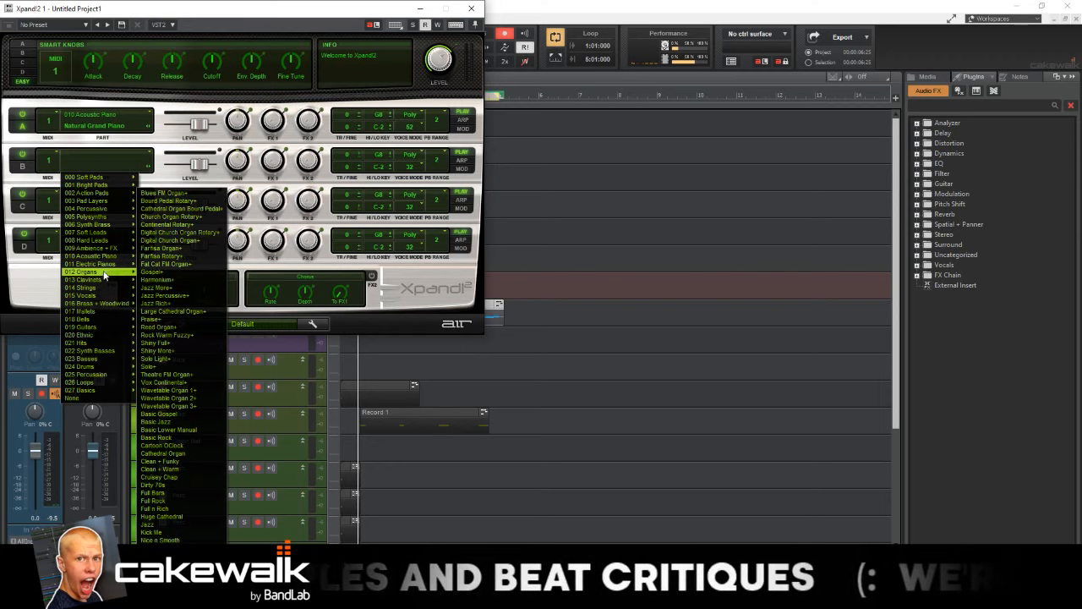
left_click(192, 296)
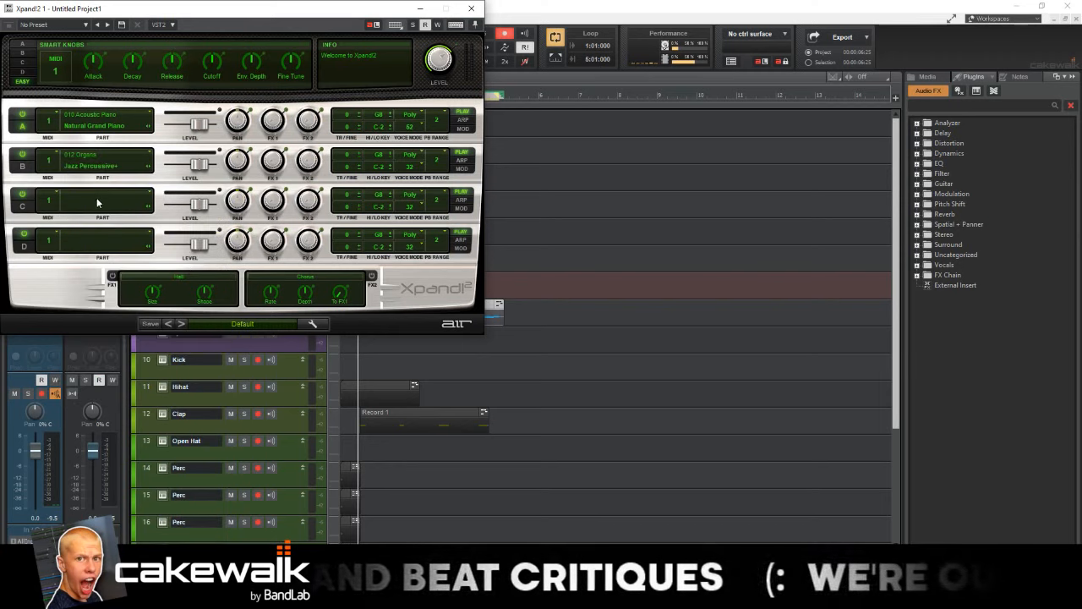
- Lower the Xpand!2 part B level to about -17.6 dB while playing the clip
left_click_drag(141, 10, 350, 98)
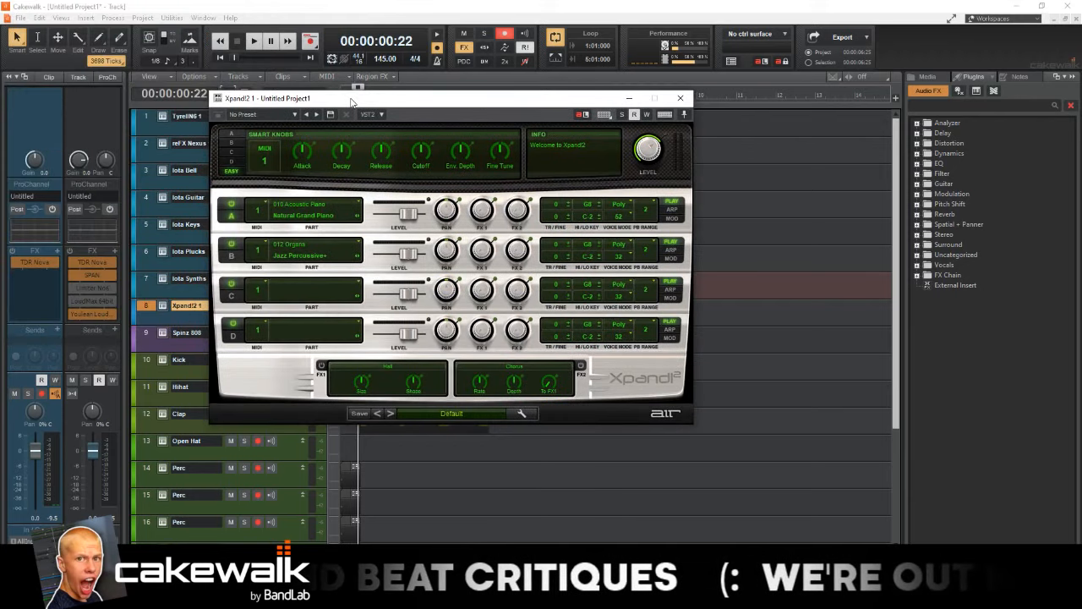
key("space")
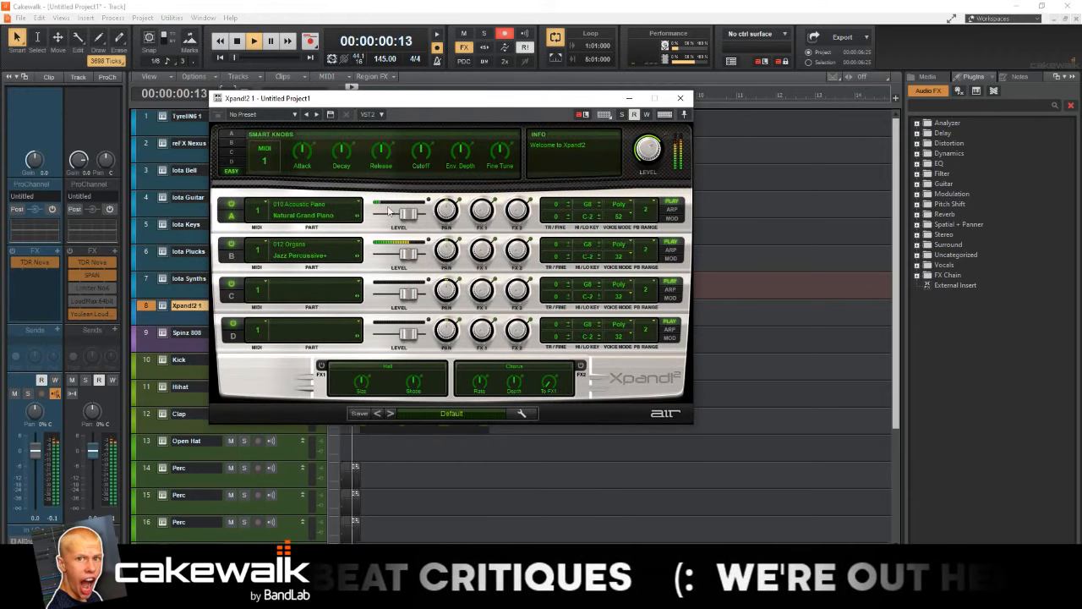
left_click_drag(409, 254, 391, 267)
key("space")
key("space")
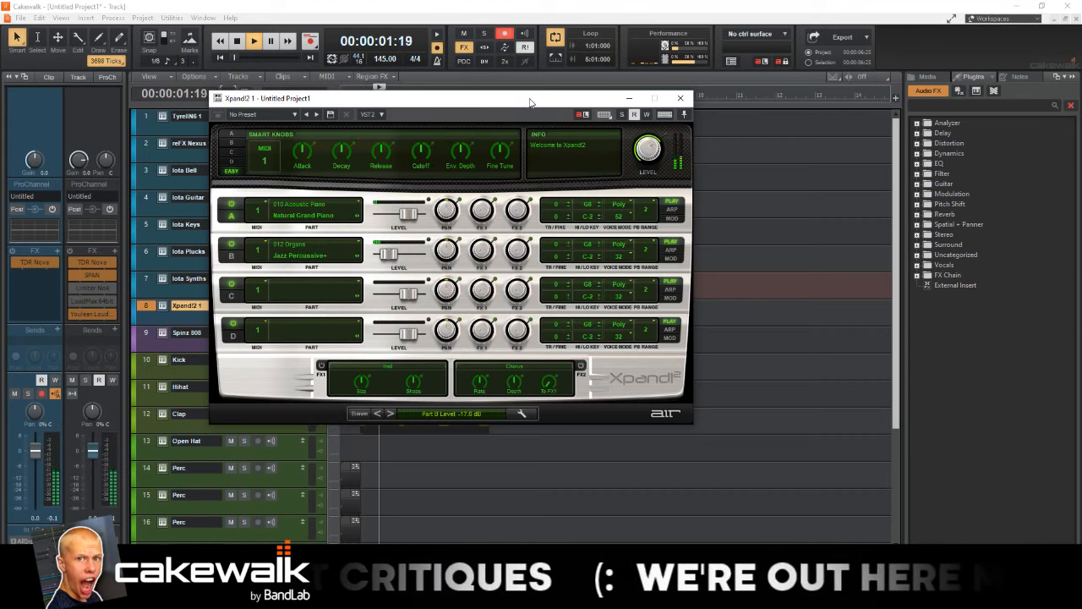
- Turn off part B in the Xpand!2 instrument, stop playback and duplicate the Xpand!2 track with its clip
left_click_drag(530, 102, 784, 174)
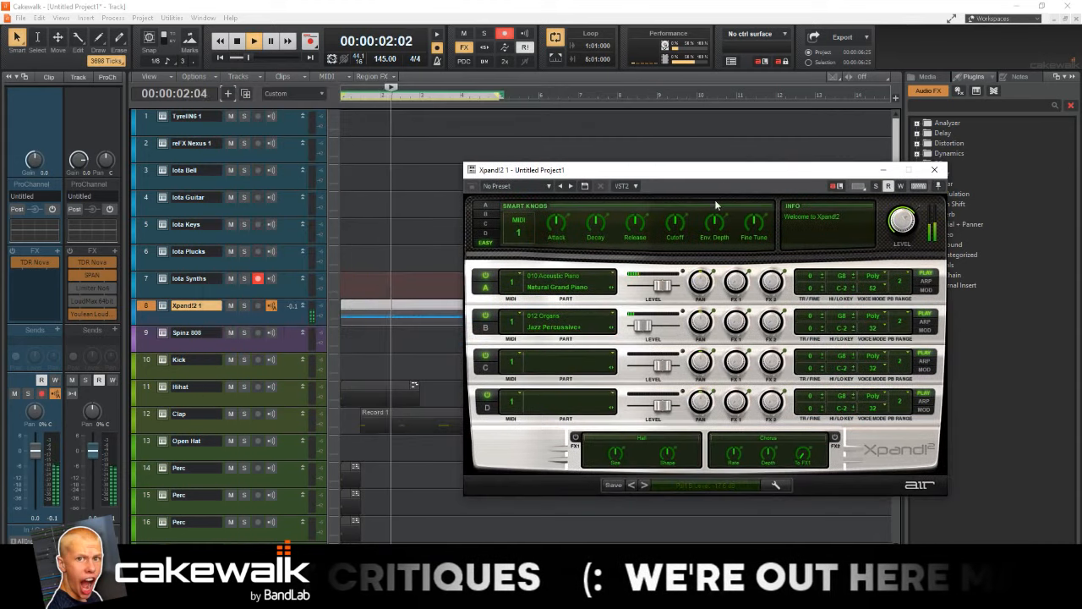
left_click(486, 315)
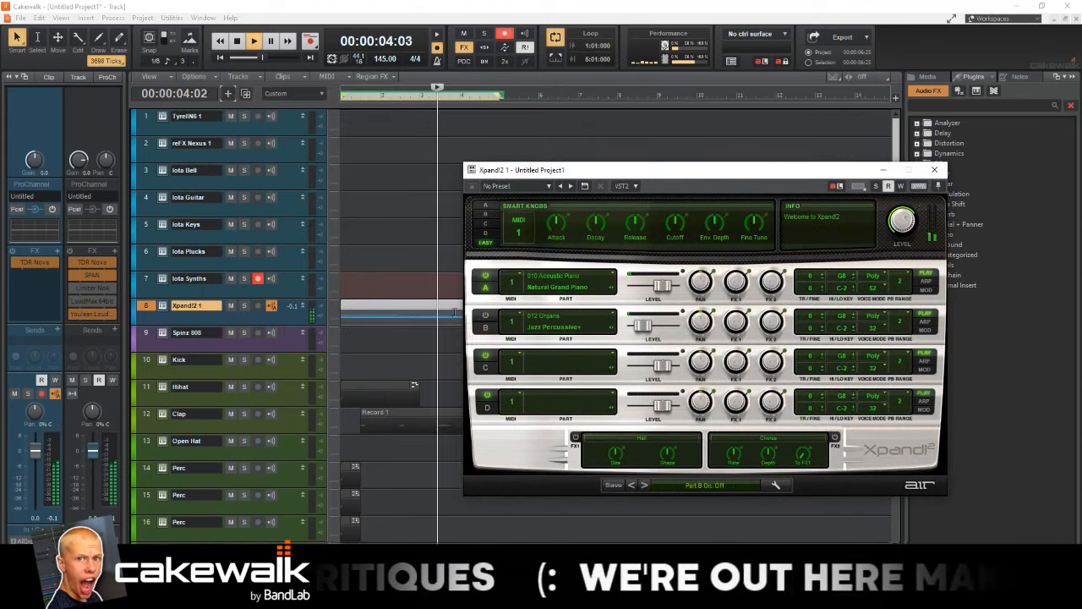
key("space")
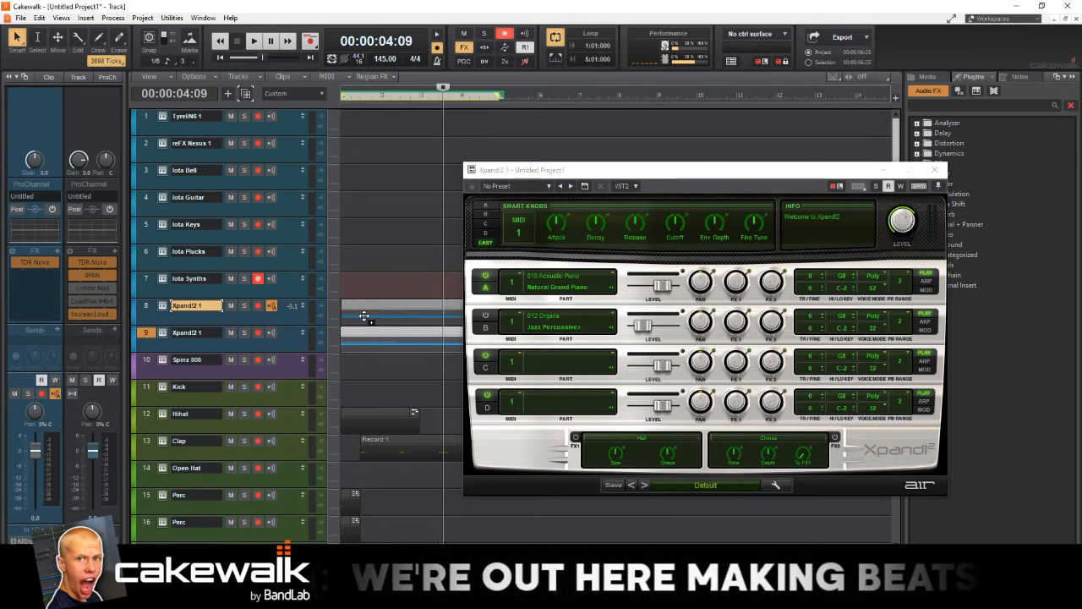
left_click(366, 311)
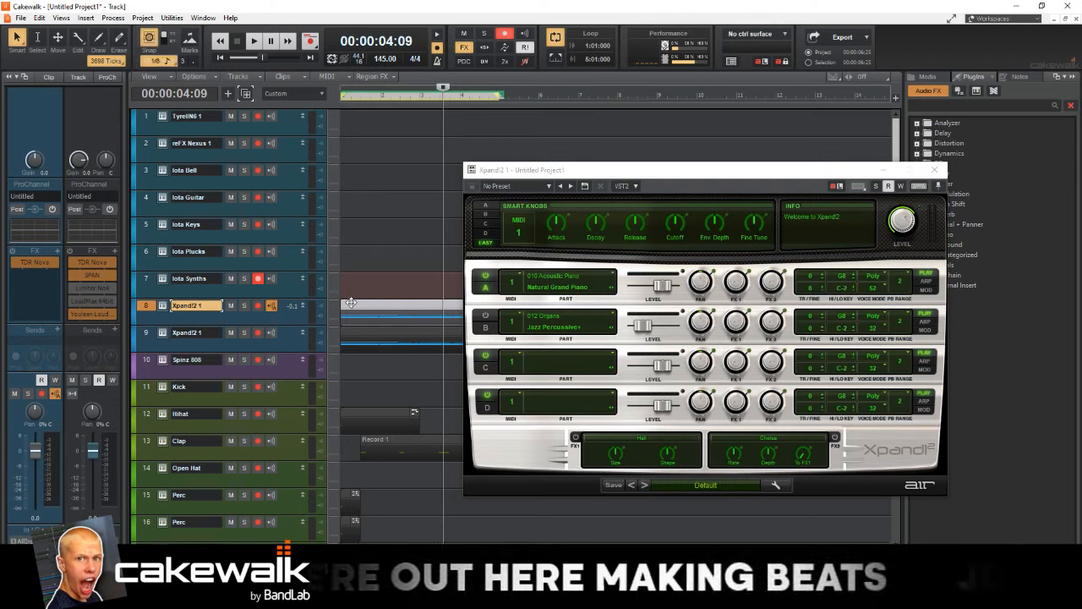
left_click(356, 334)
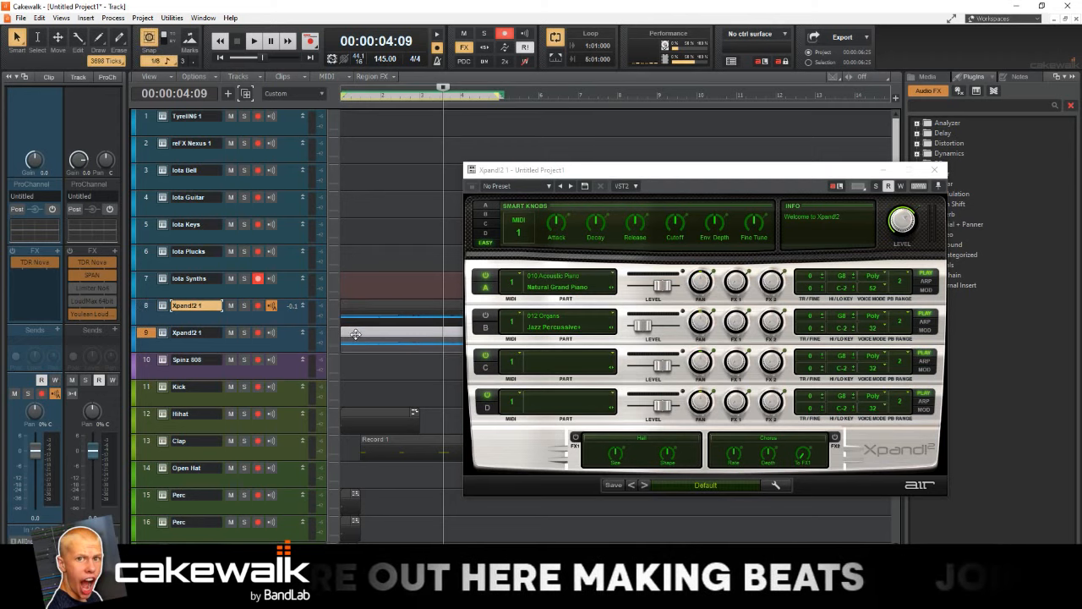
- In the duplicated track's Xpand!2, turn on organ part B, turn off piano part A and close the instrument
left_click(157, 334)
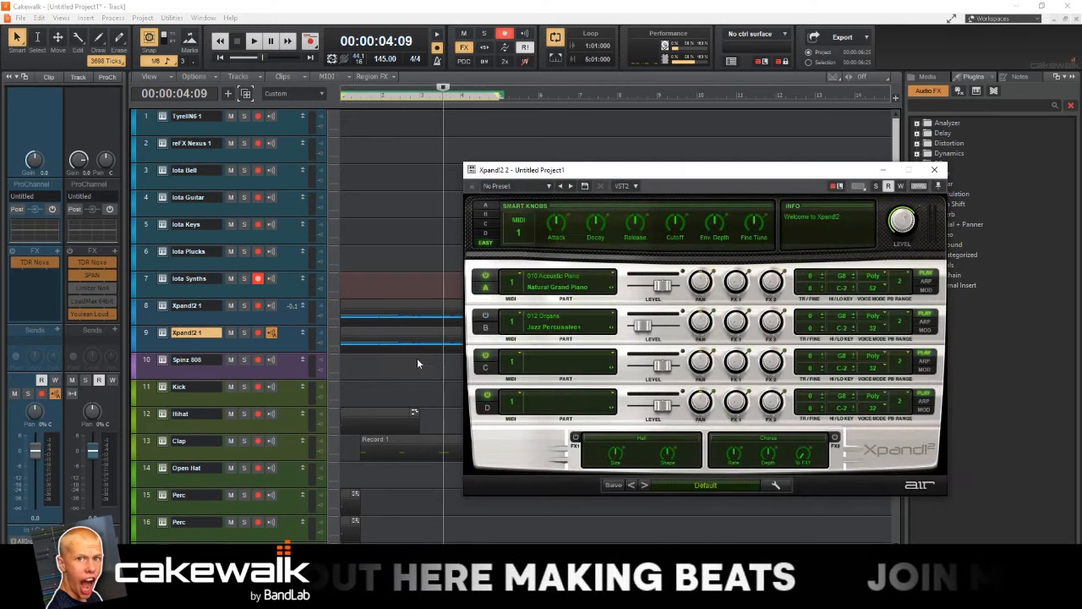
left_click(485, 284)
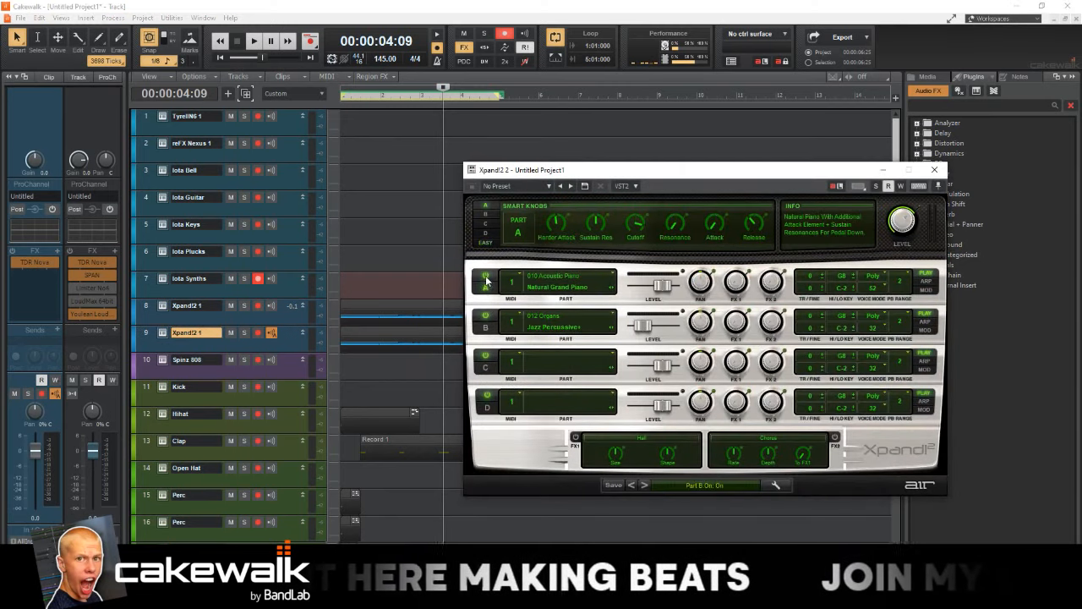
key("space")
key("space")
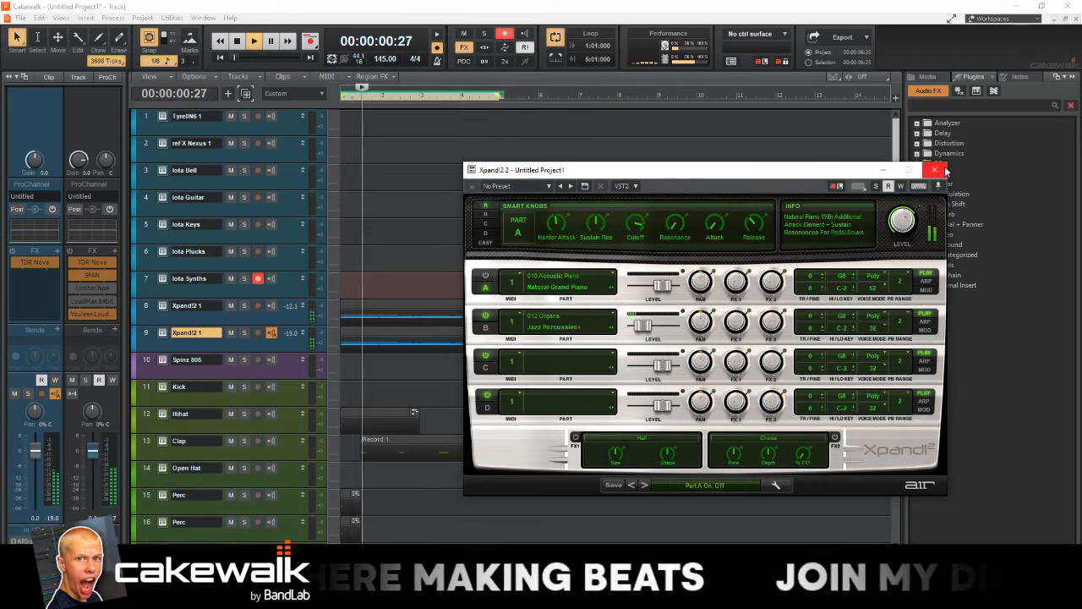
left_click(935, 169)
- Solo the duplicated Xpand!2 track and play the organ layer from the start
left_click(244, 333)
key("space")
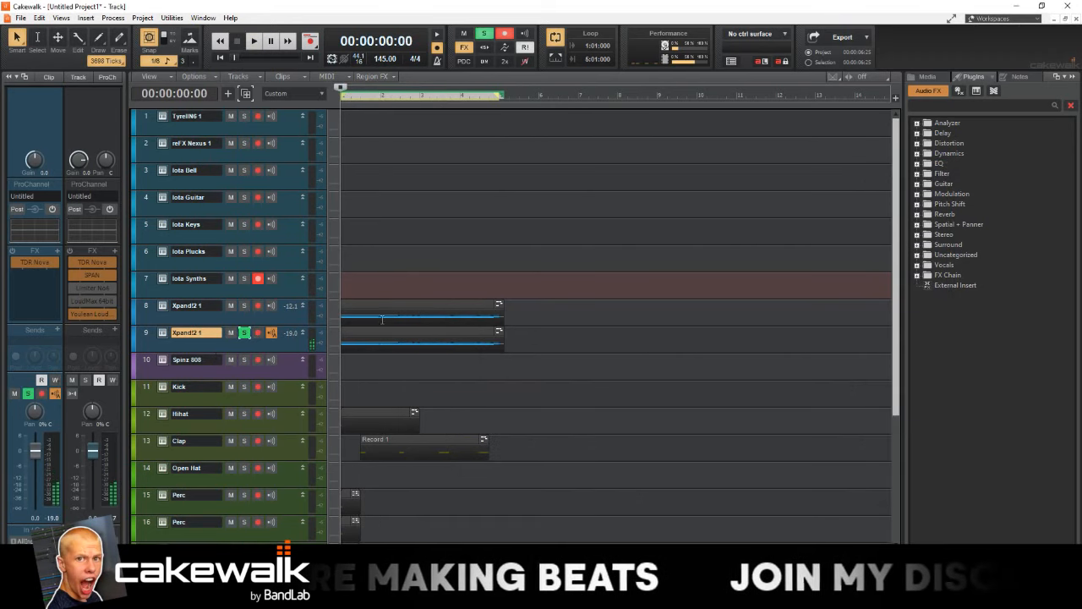
key("space")
- Open the duplicated clip in the piano roll and delete all melody notes above the chords
left_click(388, 334)
double_click(387, 333)
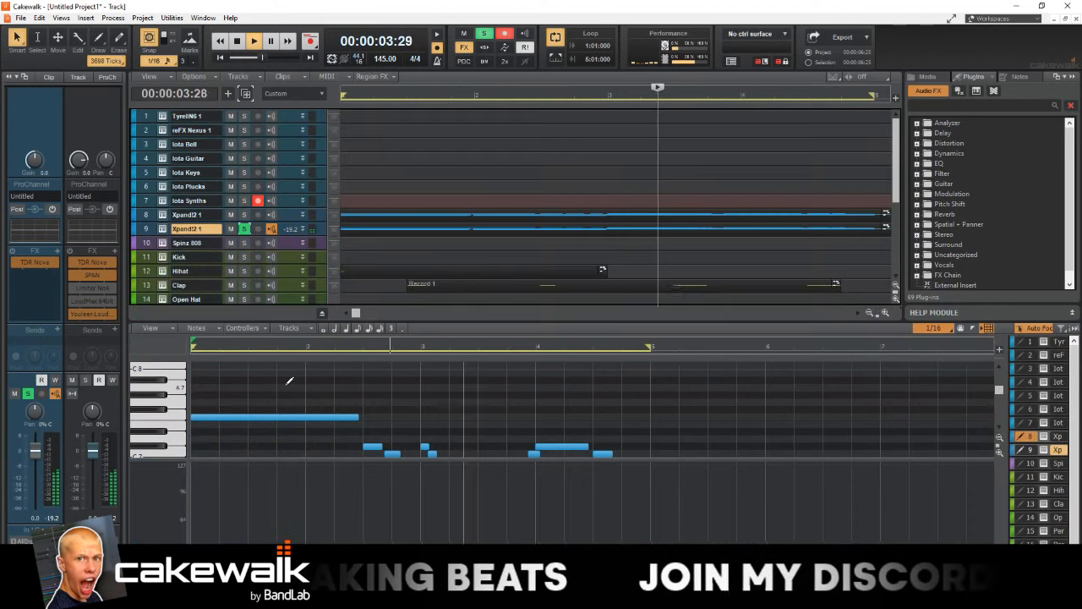
key("d")
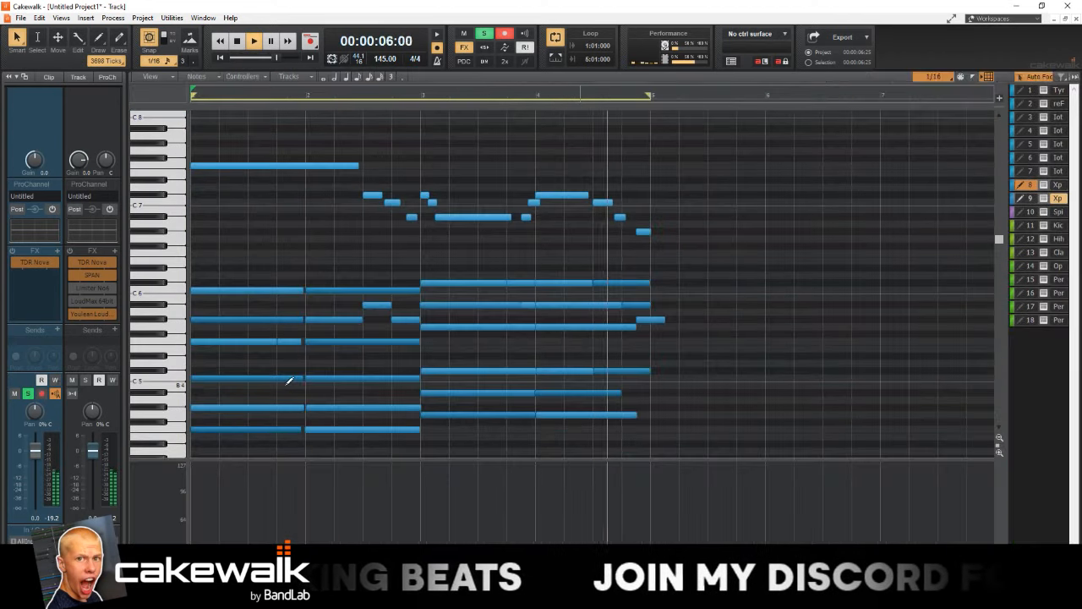
left_click_drag(173, 114, 193, 254)
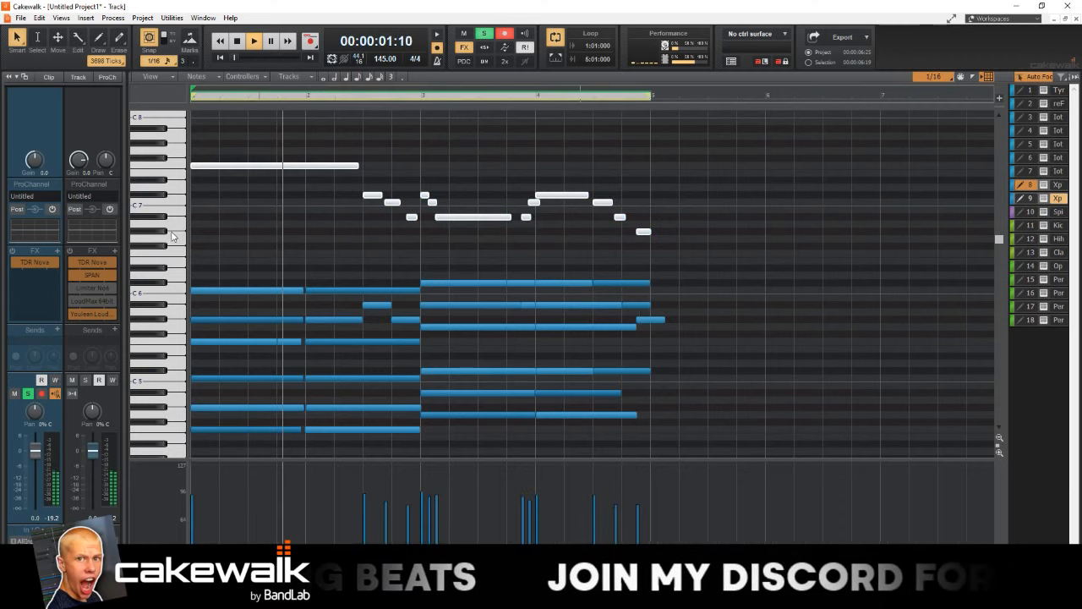
key("Delete")
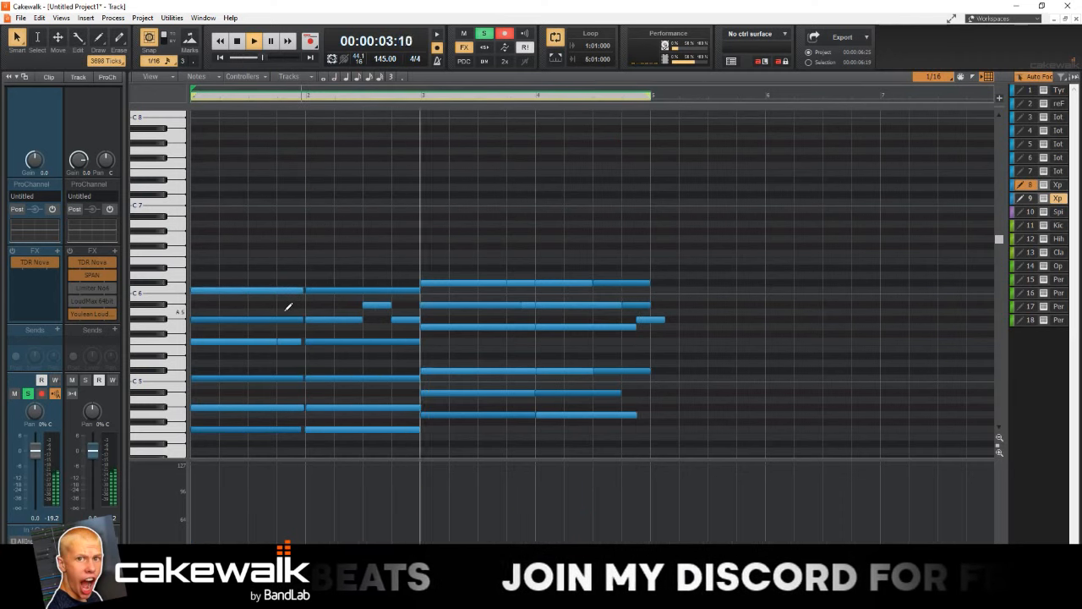
- Return to the track view and solo the original Xpand!2 track together with the duplicate
key("d")
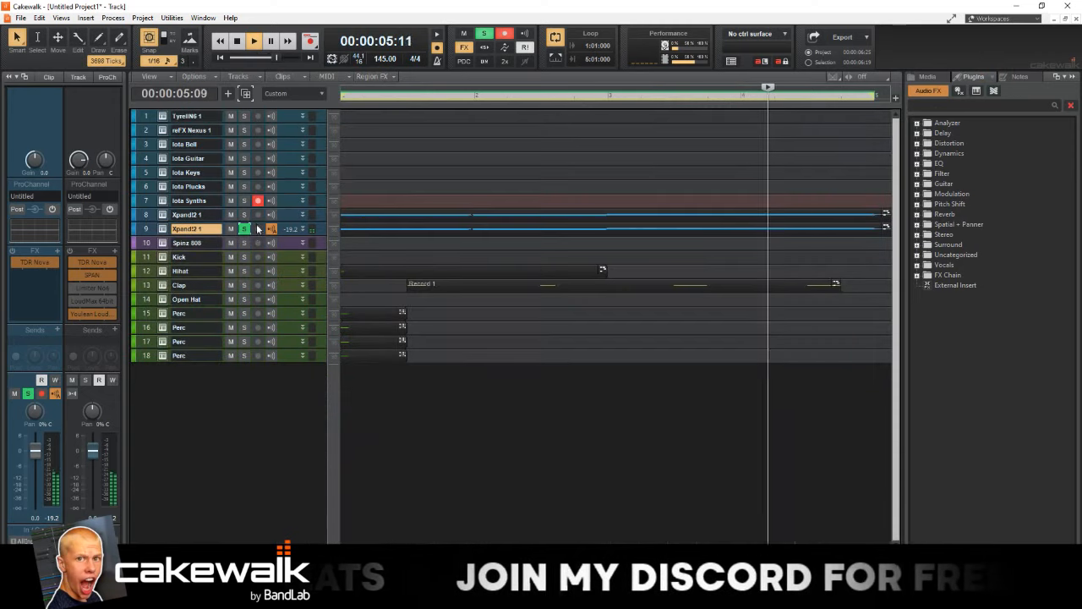
left_click(246, 217)
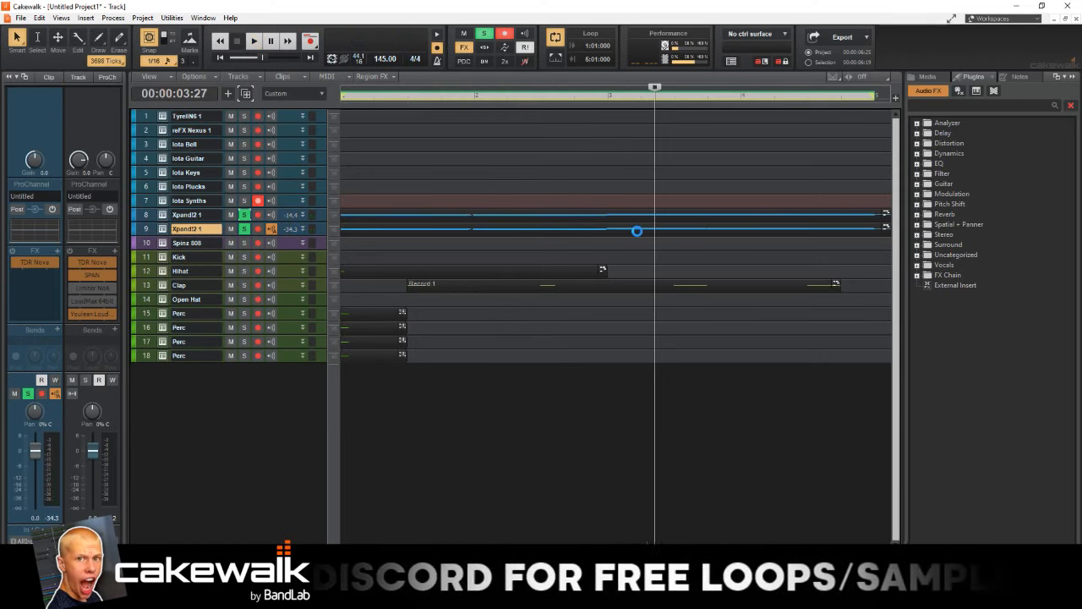
- Play both soloed Xpand!2 tracks together from the start and stop playback
left_click(637, 231)
key("space")
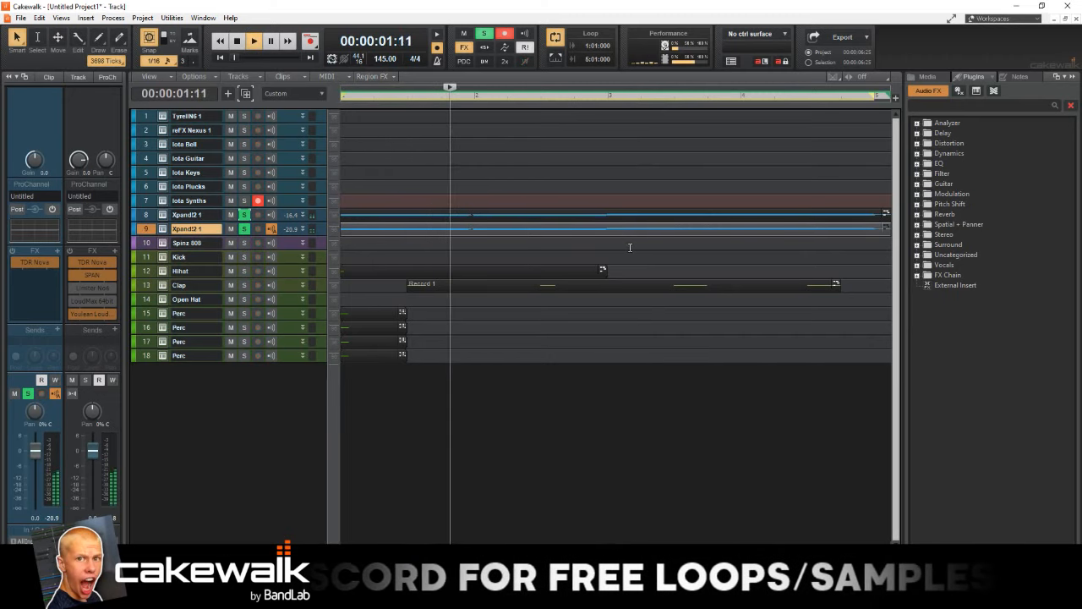
scroll(630, 246, "down", 5)
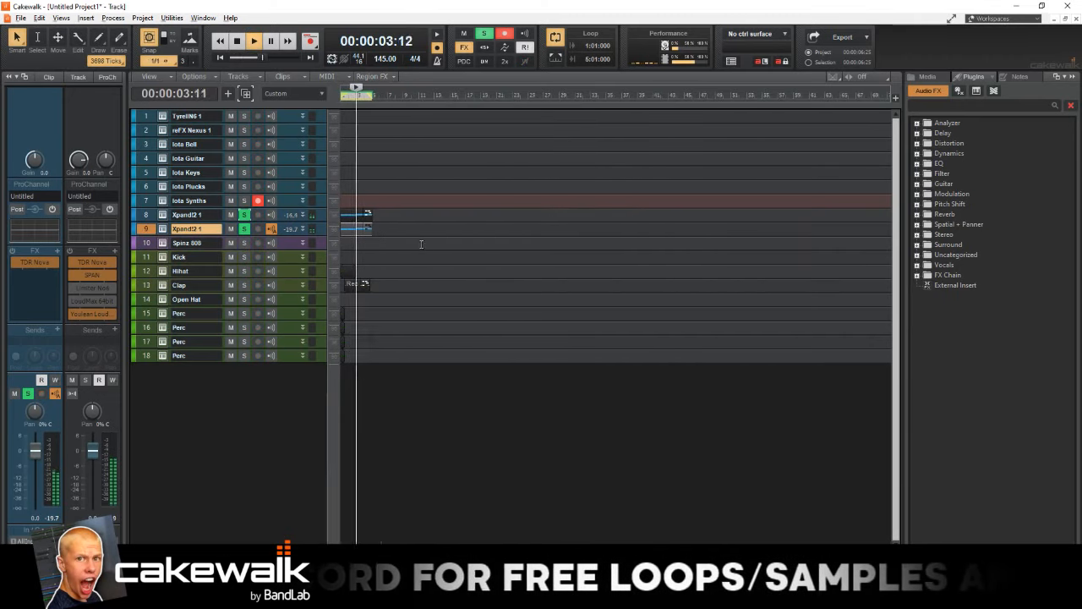
scroll(421, 244, "up", 4)
key("space")
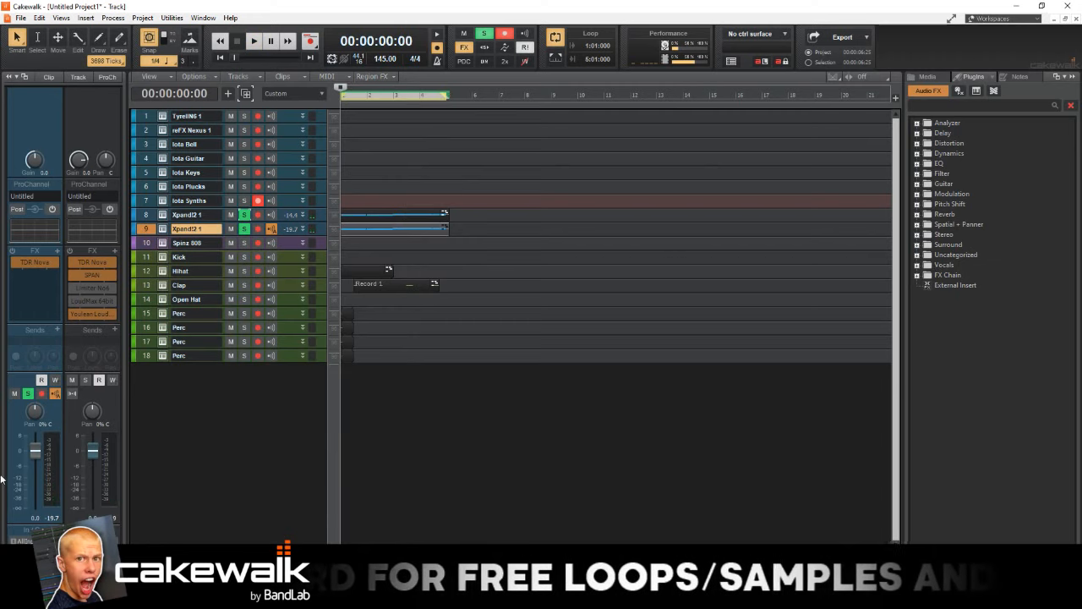
- Toggle the duplicated Xpand!2 track's effects rack and play both soloed tracks from the start
left_click(60, 552)
left_click(467, 462)
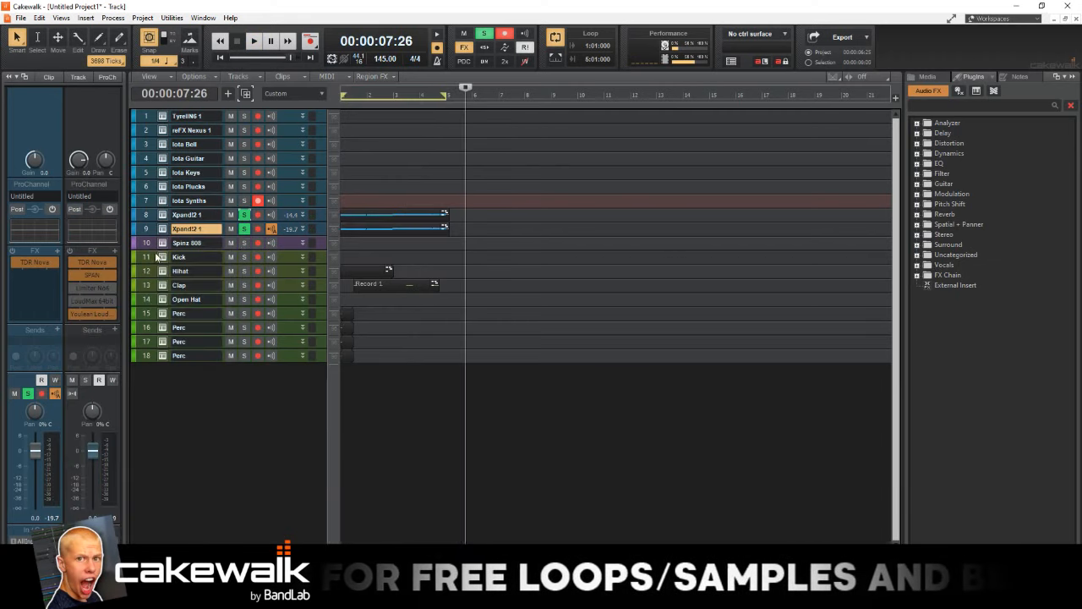
key("w")
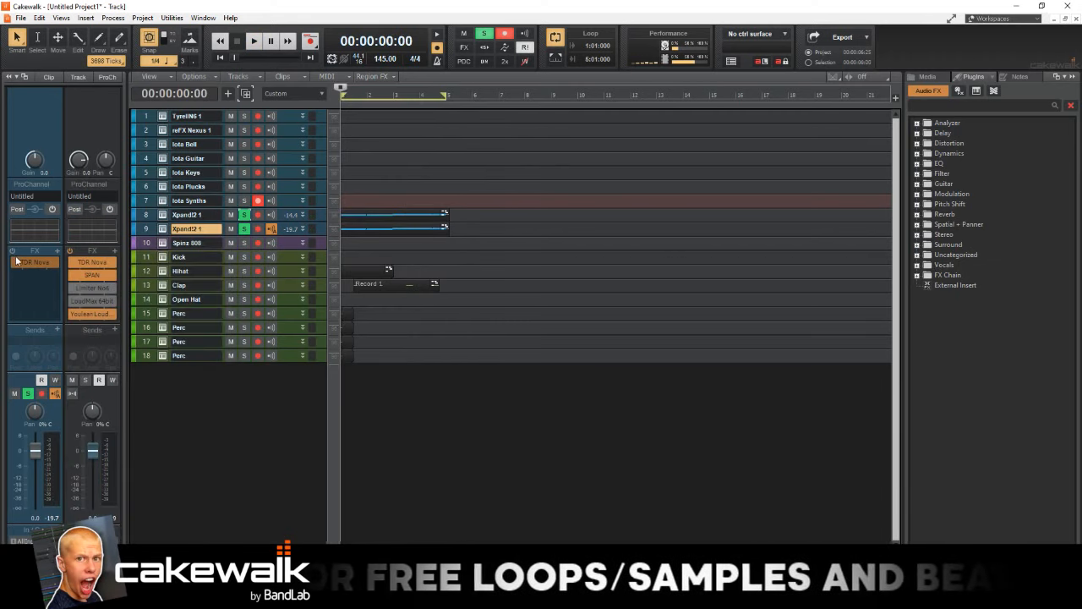
left_click(13, 252)
key("space")
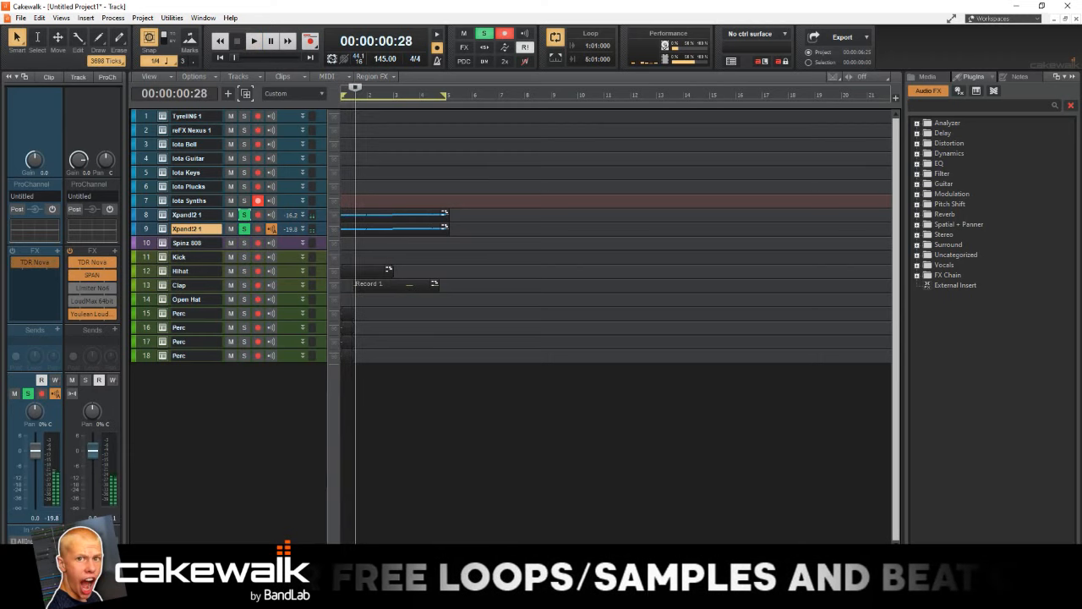
- Route the outputs of both Xpand!2 tracks to the Melody bus and resume playback
left_click(60, 546)
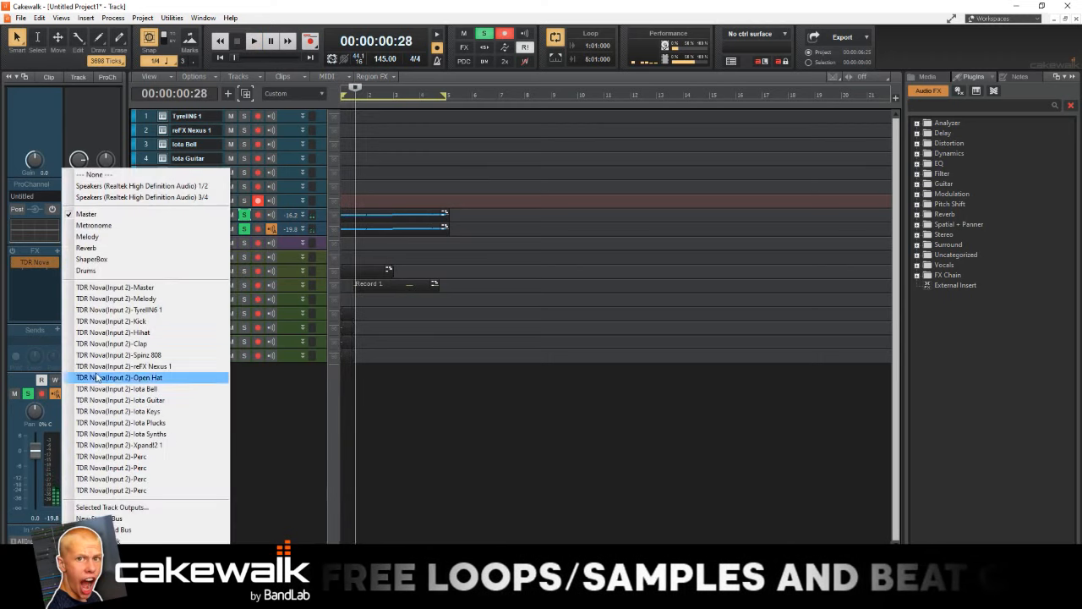
left_click(98, 240)
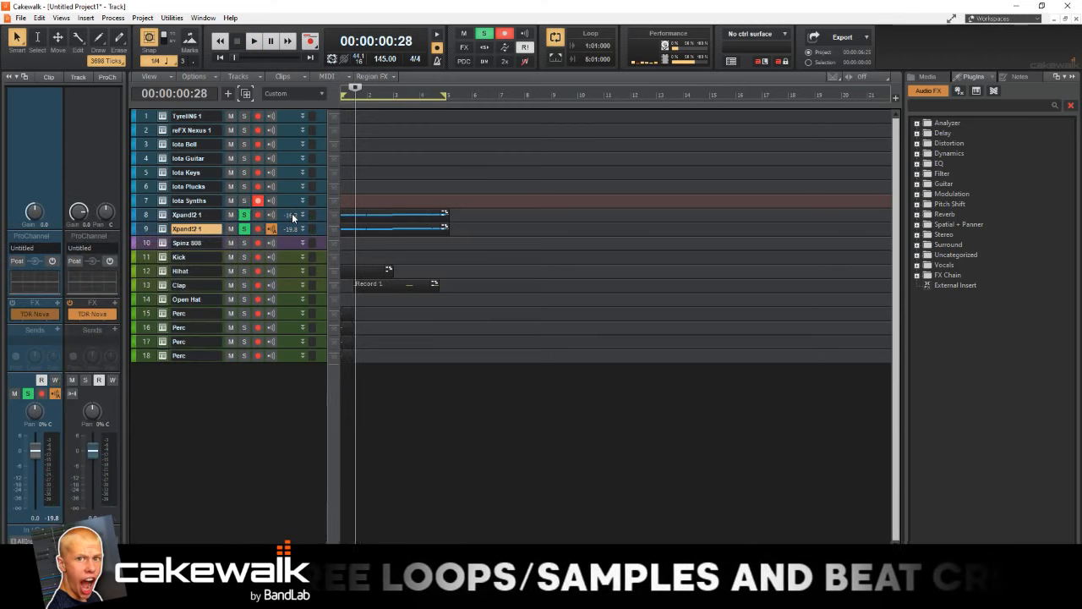
left_click(291, 213)
left_click(60, 545)
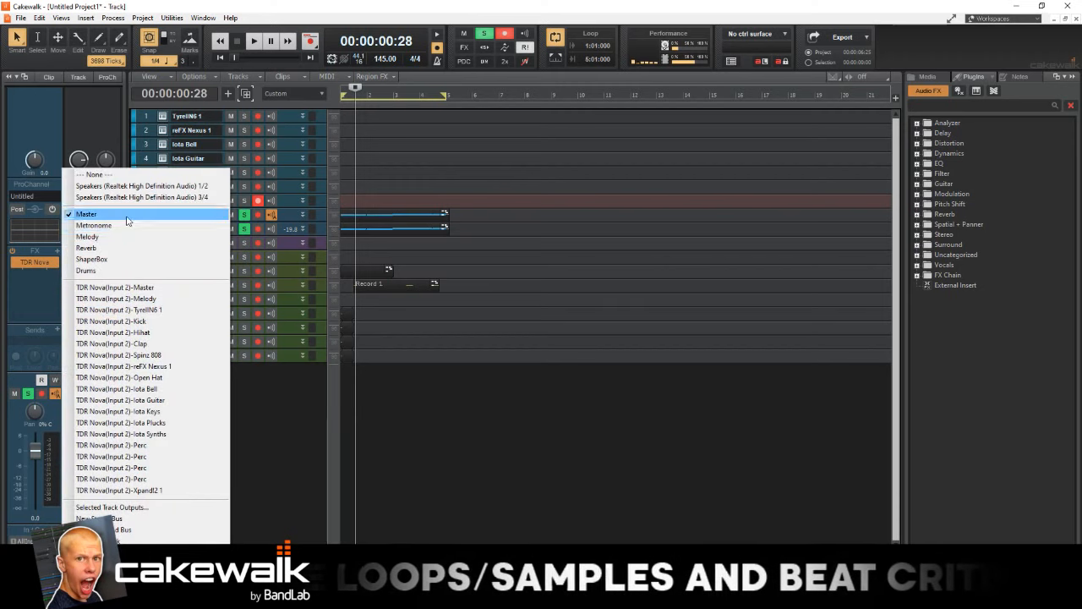
left_click(133, 240)
key("space")
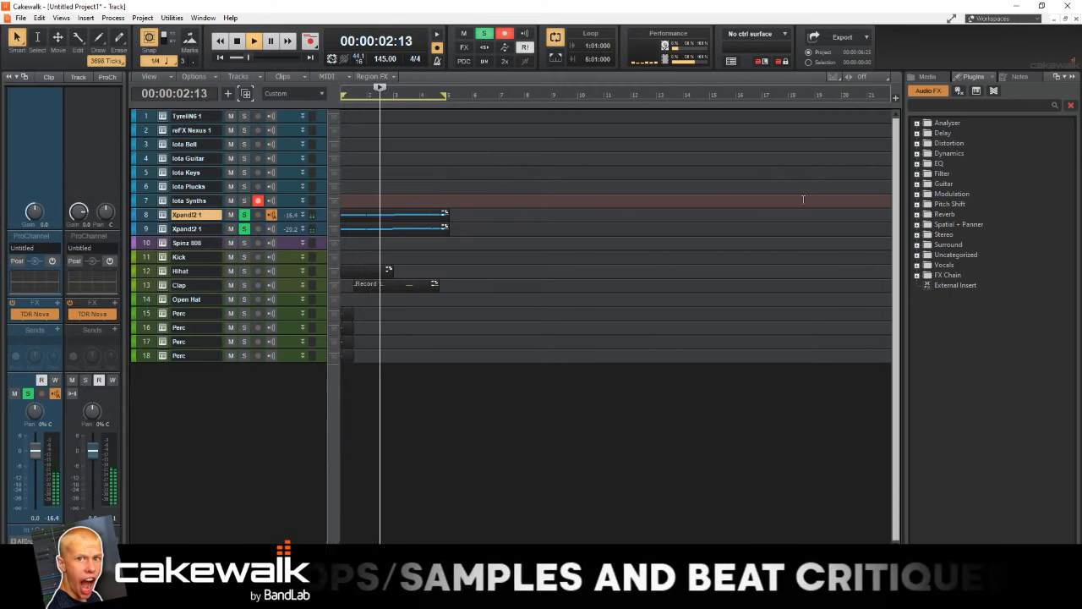
- Add ShaperBox to the Melody bus, load its Half Time with volume preset and set the Master Mix to 100%
left_click(918, 254)
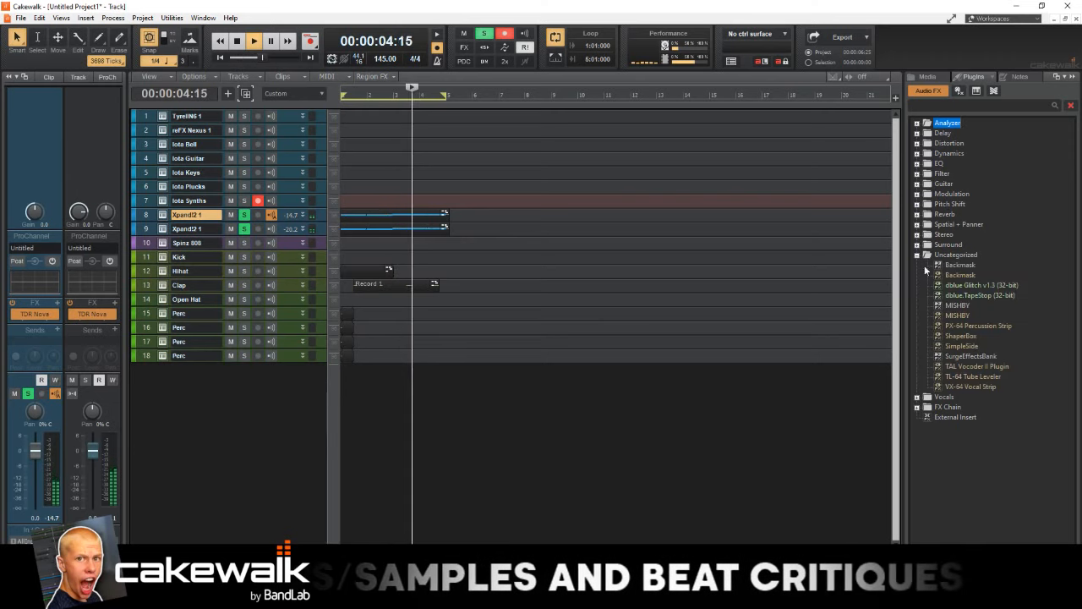
left_click_drag(970, 338, 90, 318)
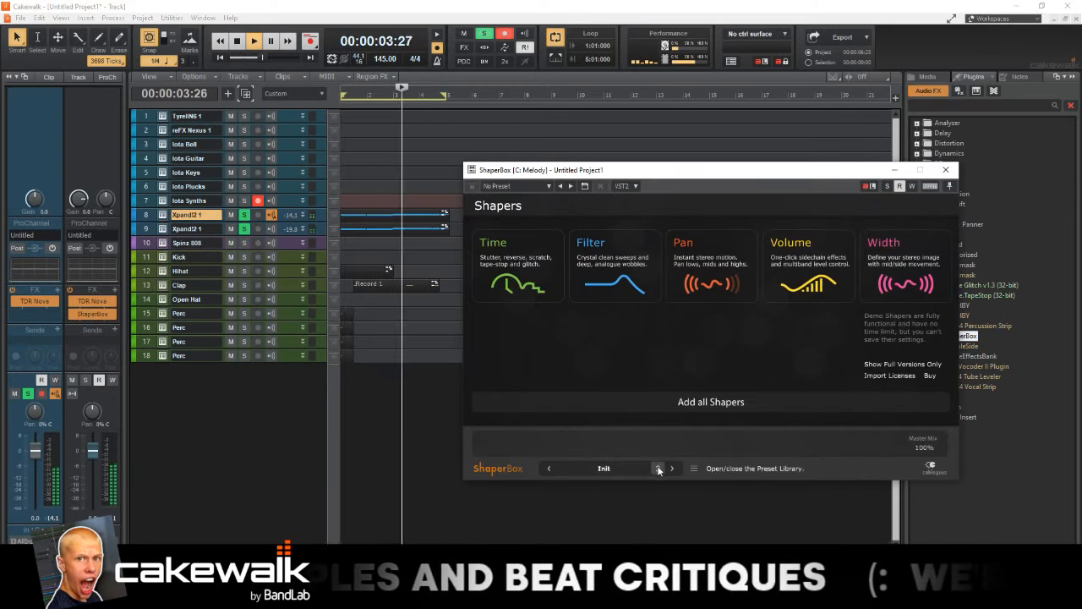
left_click(694, 467)
left_click(754, 410)
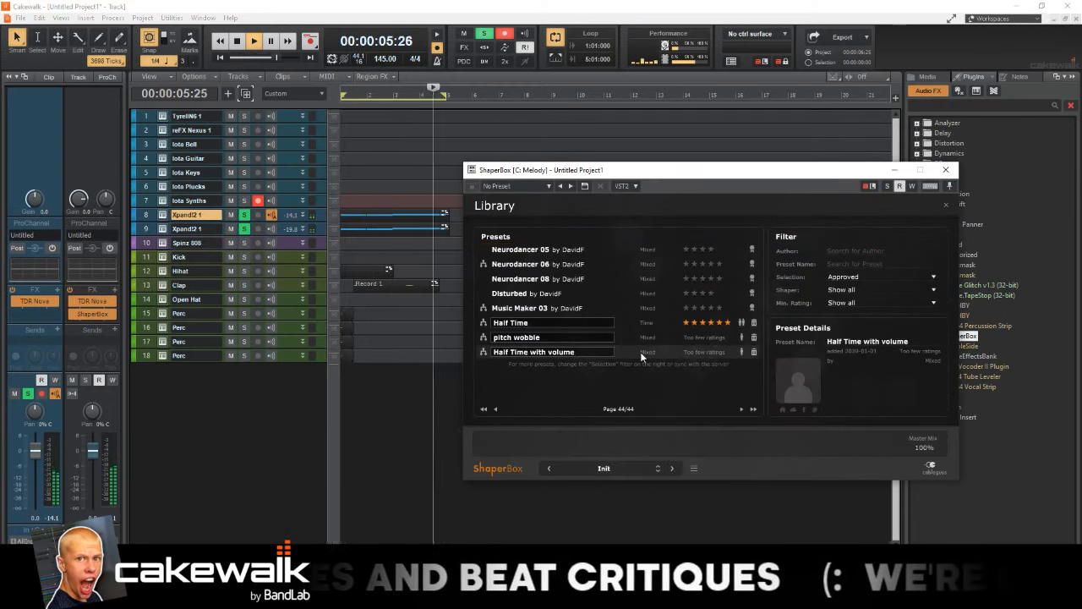
left_click(640, 352)
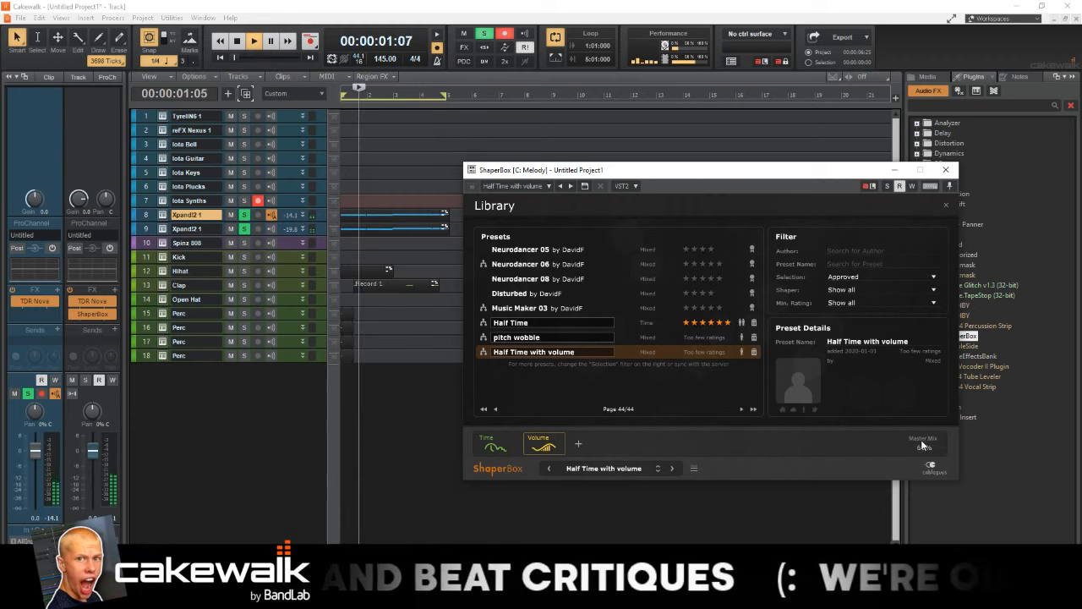
left_click_drag(921, 440, 922, 398)
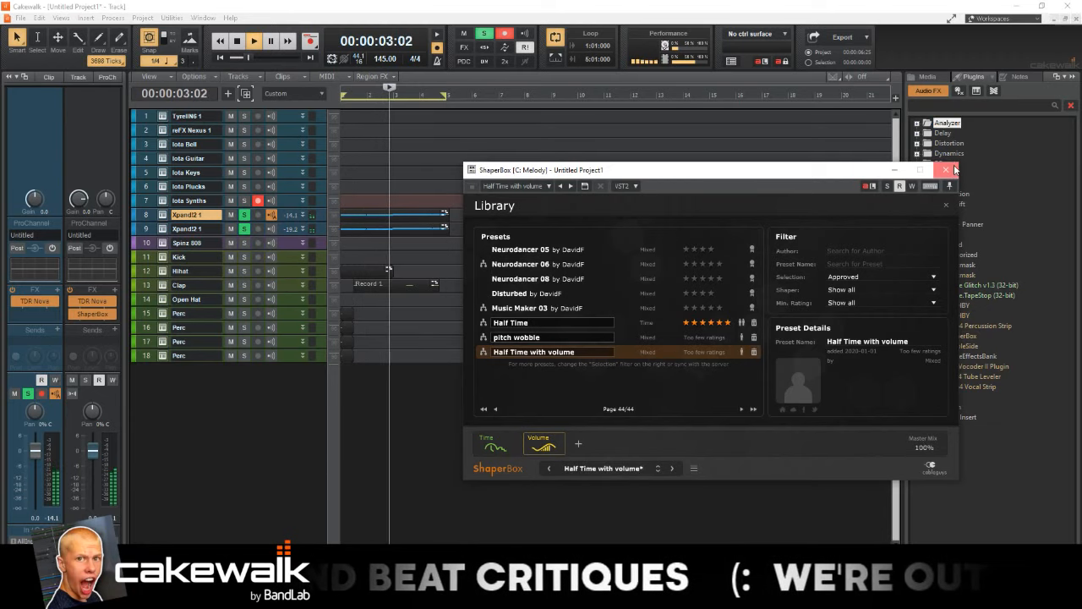
left_click(946, 170)
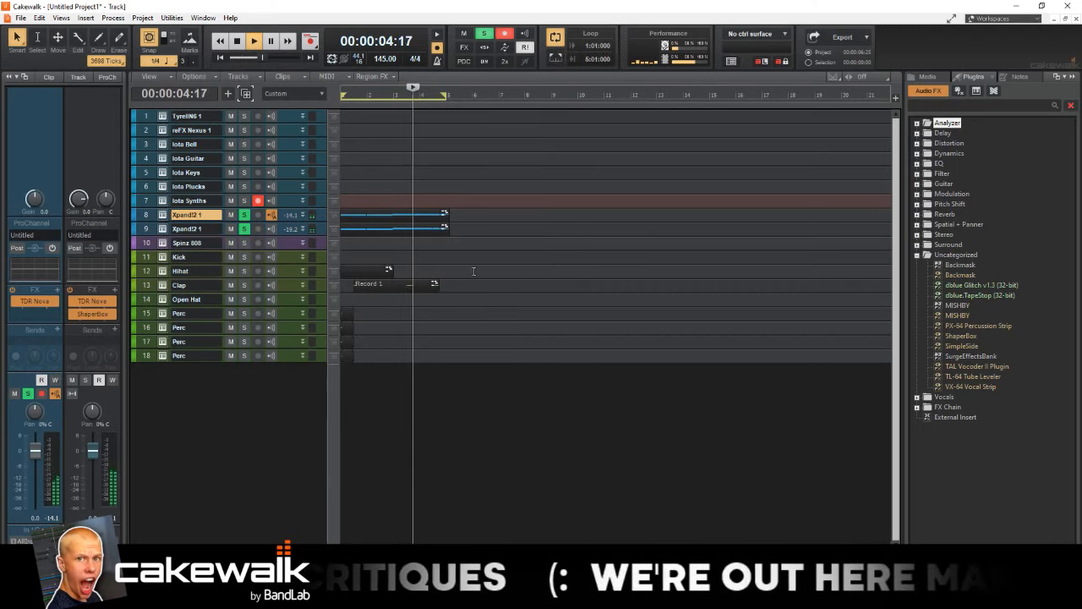
- Select both Xpand!2 clips and transpose them with the Transpose process
scroll(424, 240, "up", 3)
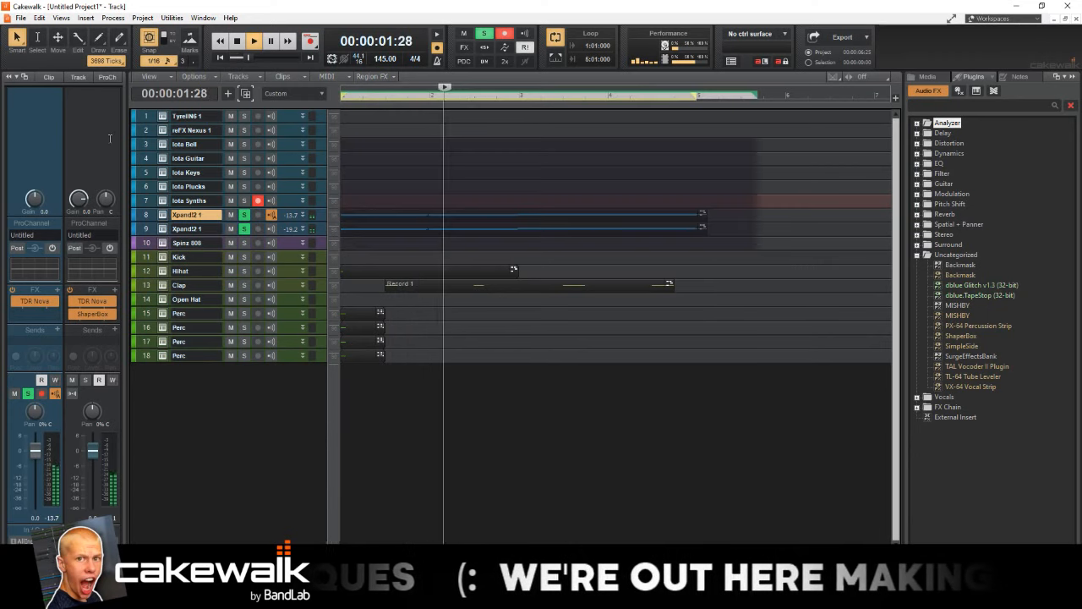
left_click(113, 17)
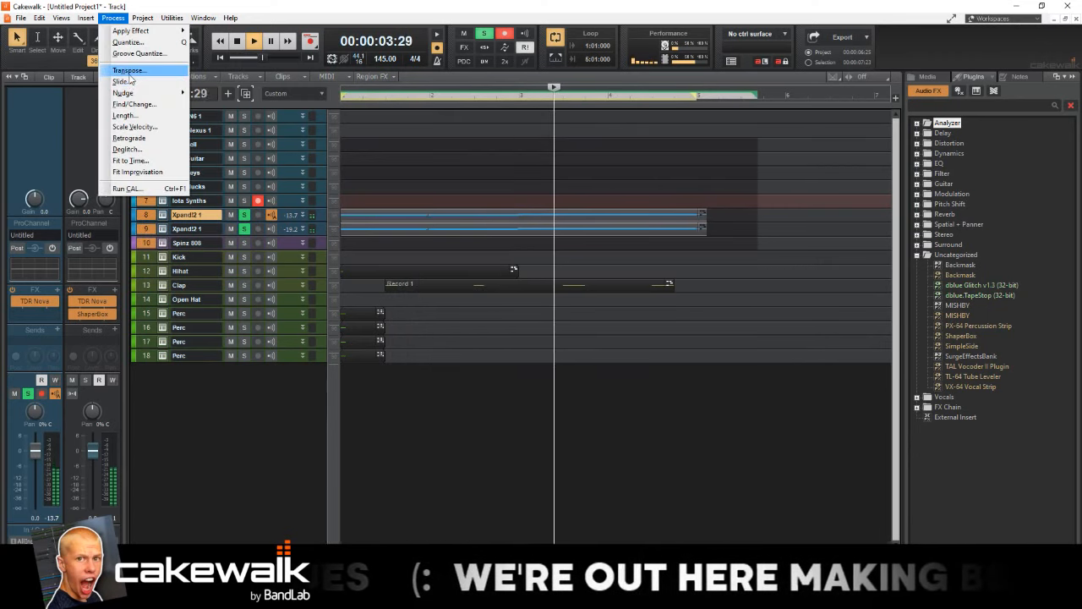
left_click(129, 72)
key("Return")
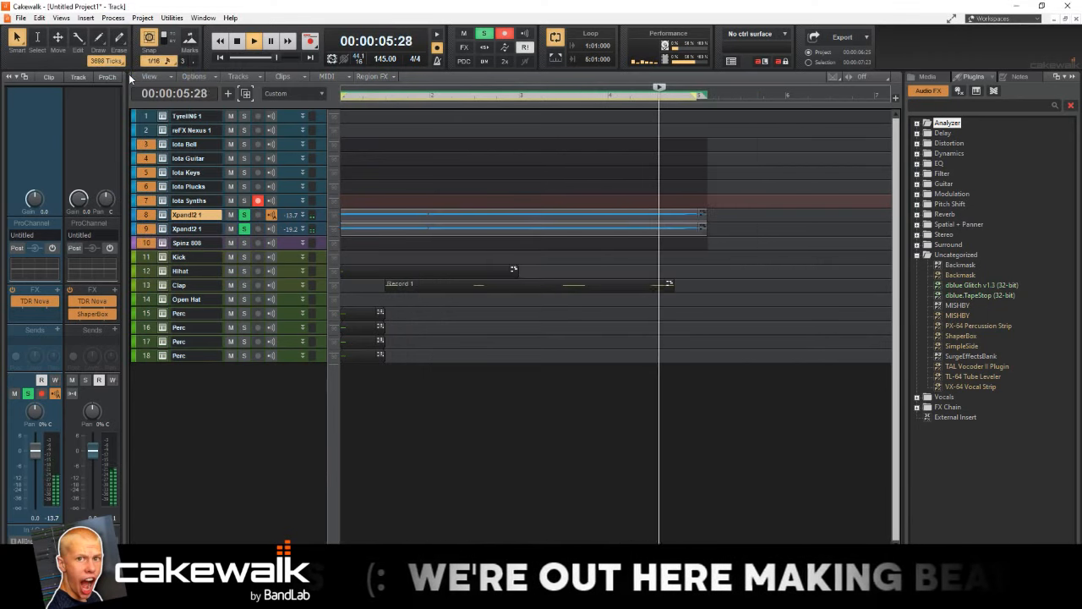
scroll(397, 161, "down", 3)
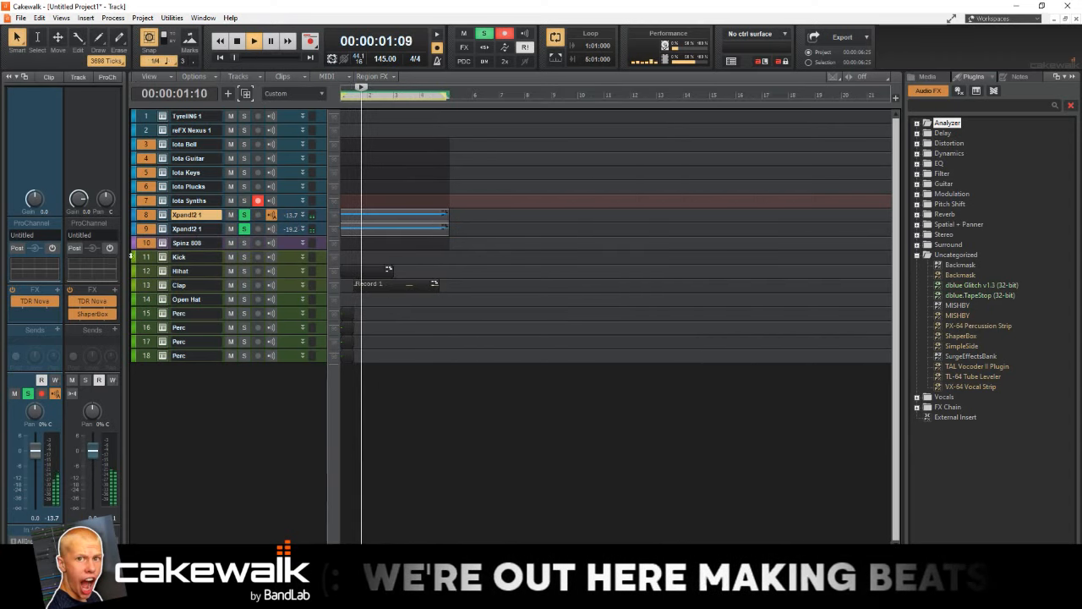
- In the Melody bus's ShaperBox, set the loop length of both the Time and Volume shapers to 2 Bars (8/4) and close it
double_click(92, 314)
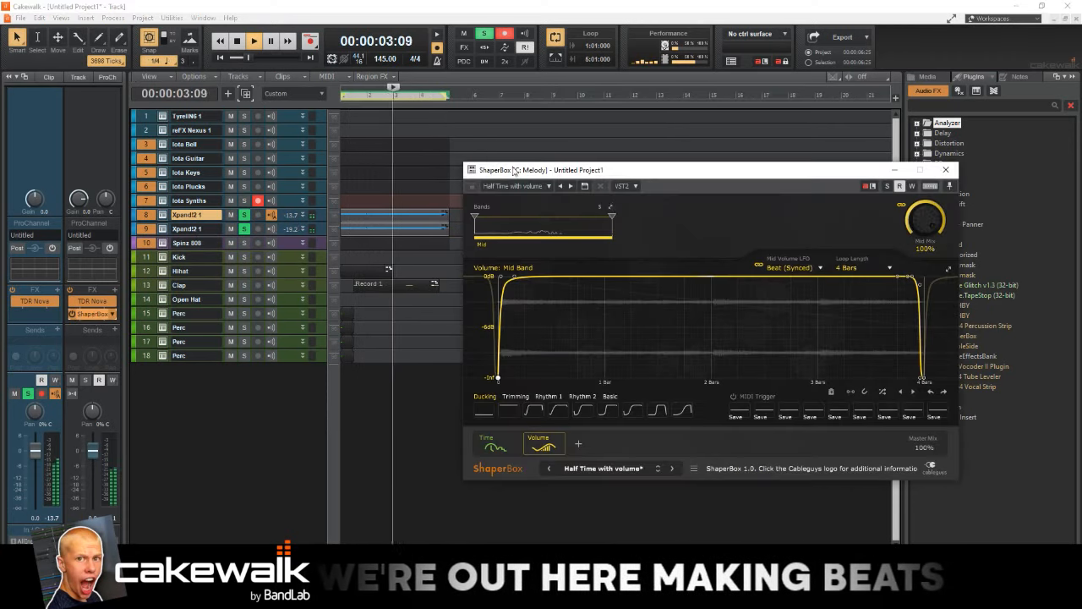
left_click(497, 445)
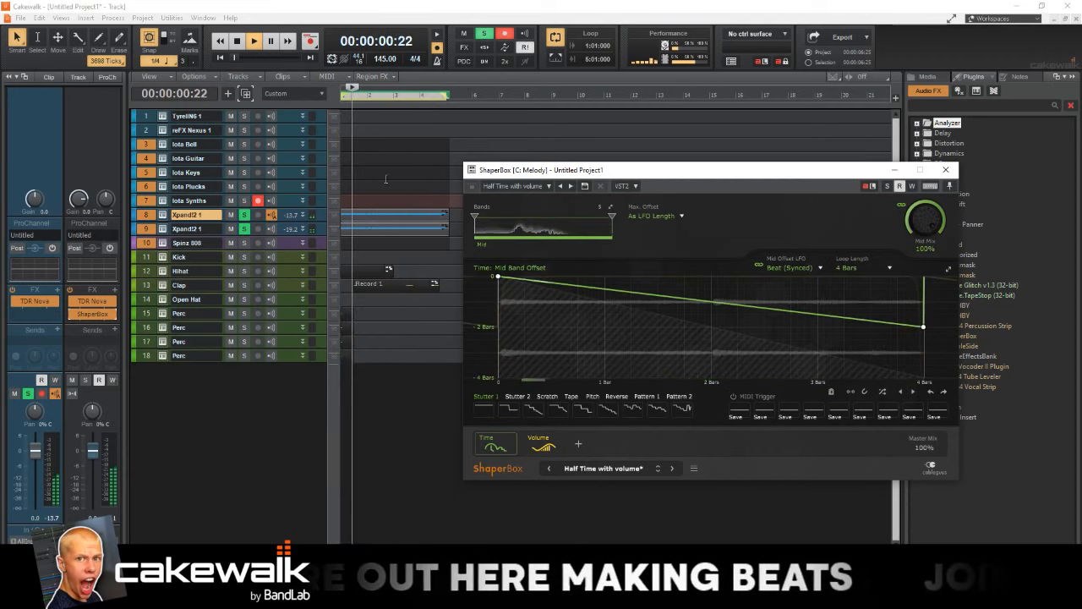
scroll(386, 178, "up", 2)
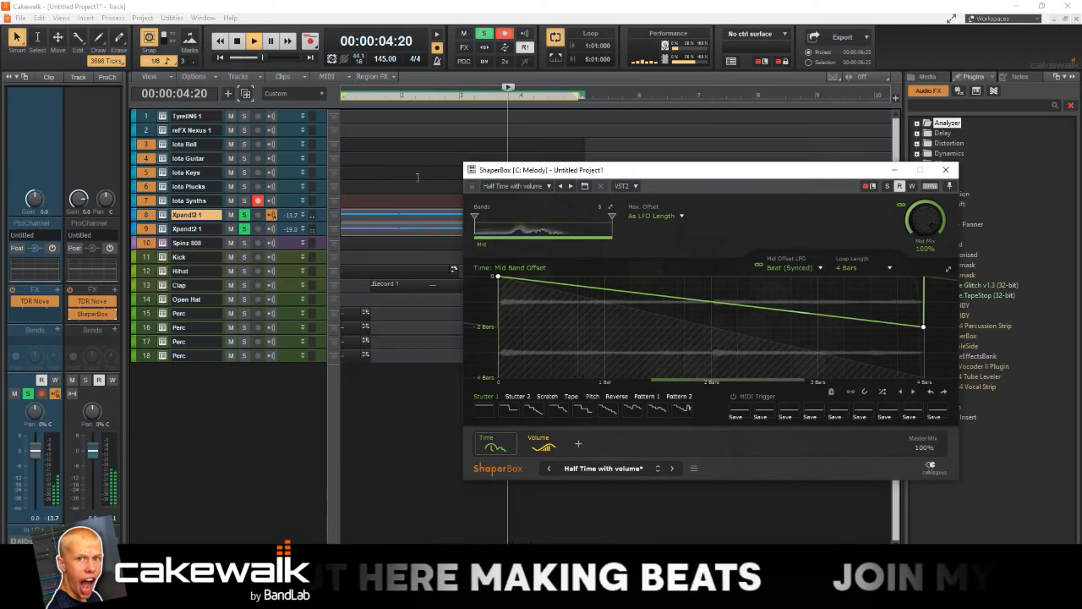
left_click(854, 267)
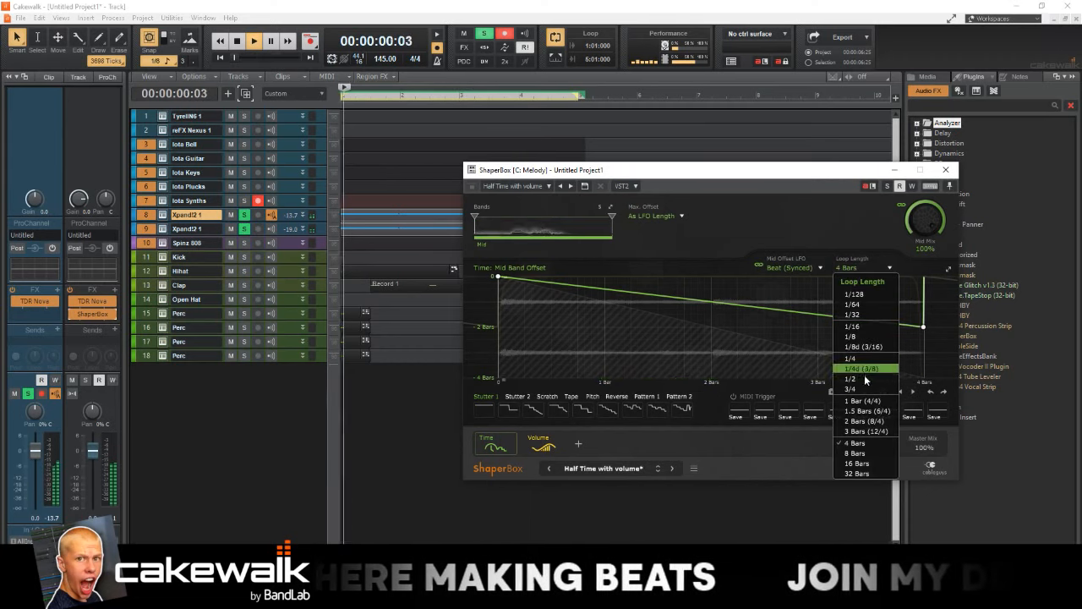
left_click(857, 420)
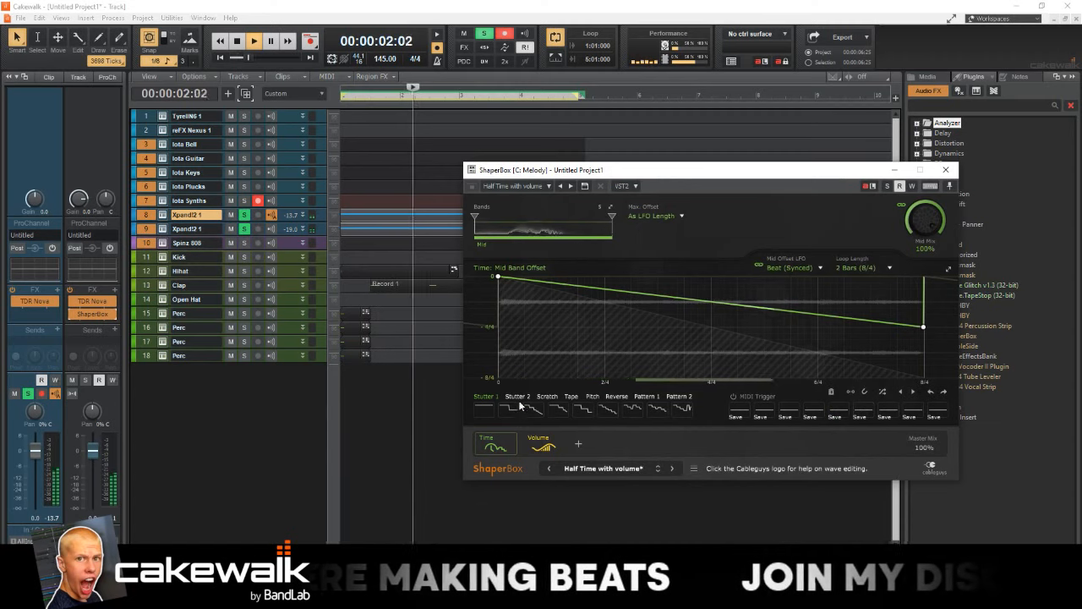
left_click(548, 442)
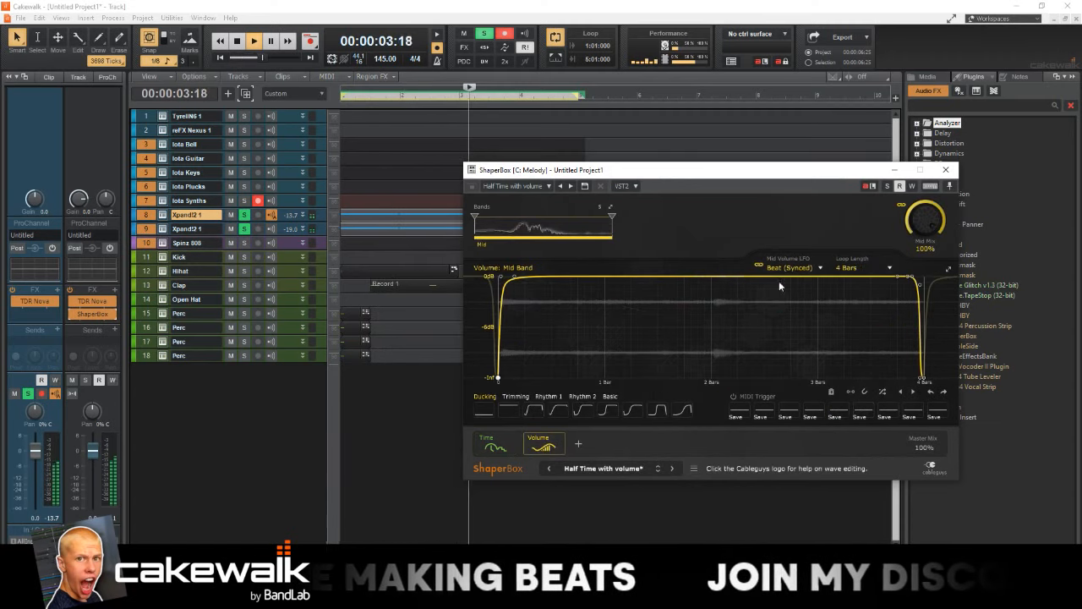
left_click(855, 267)
left_click(860, 429)
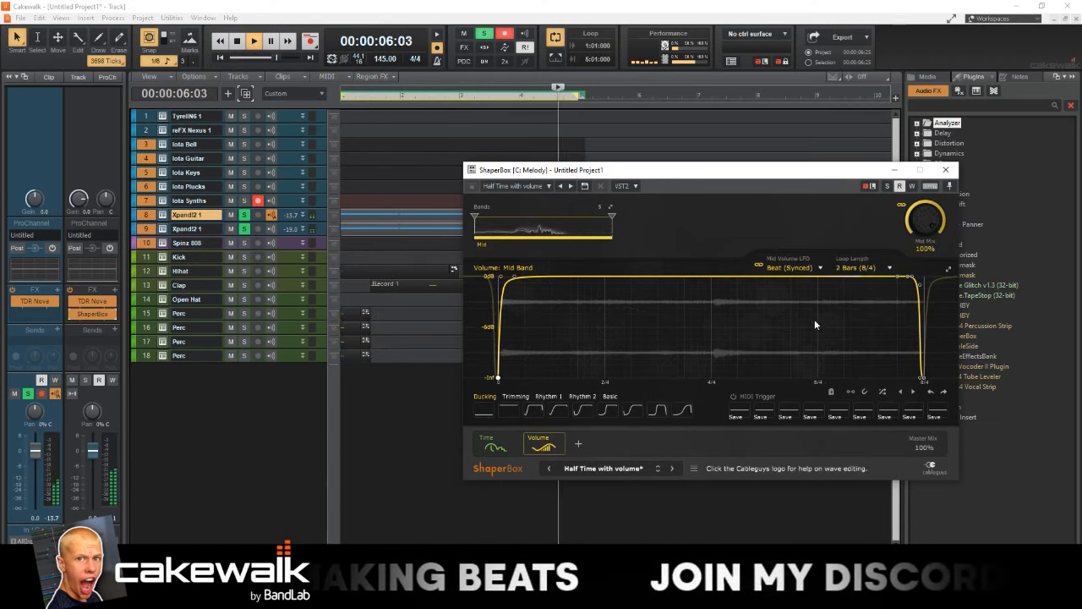
mouse_move(492, 445)
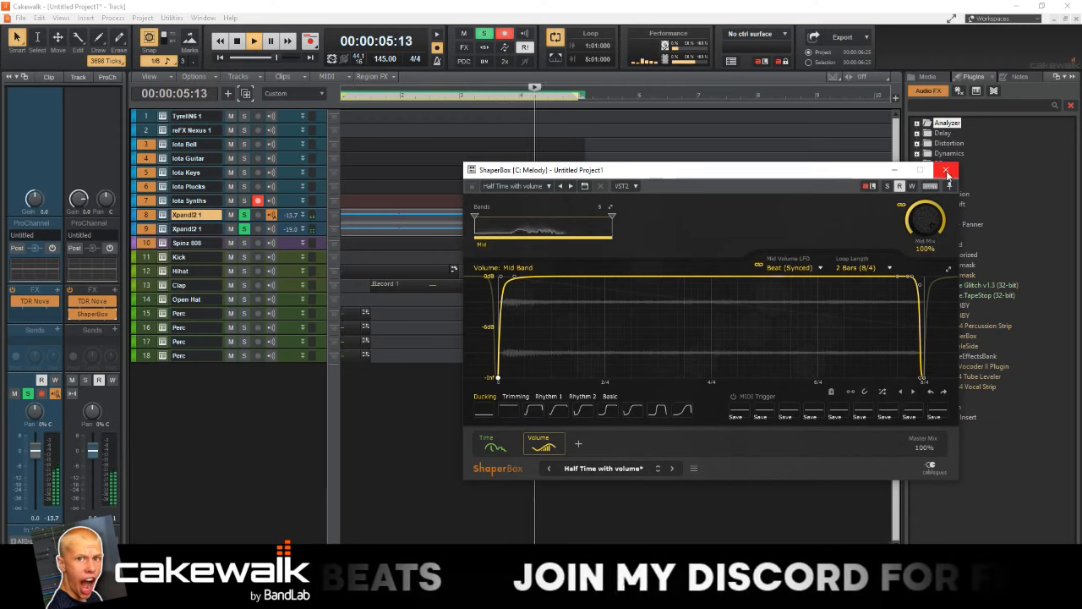
left_click(947, 172)
- Reopen ShaperBox, bring up the Time shaper's loop length choices, set the Volume shaper's loop length to 1 Bar (4/4) and close the plugin
scroll(620, 225, "down", 3)
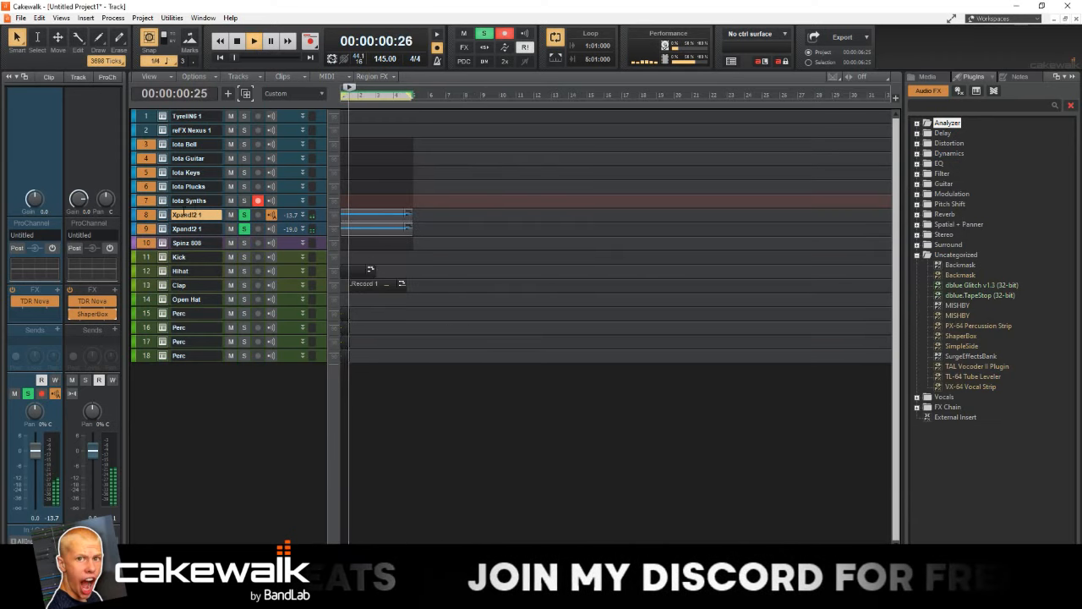
double_click(92, 313)
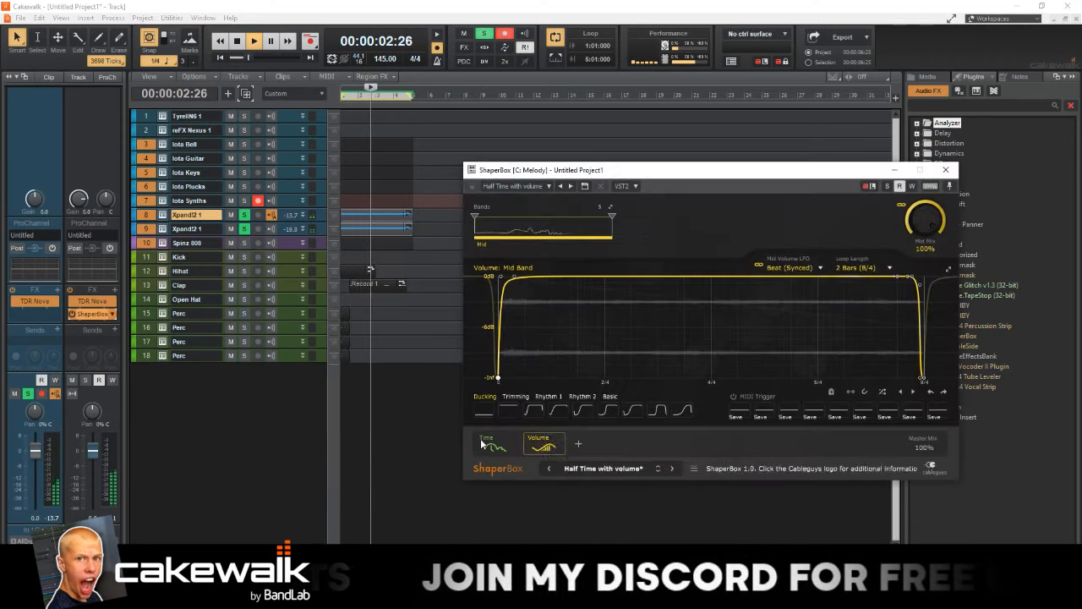
left_click(487, 442)
left_click(858, 267)
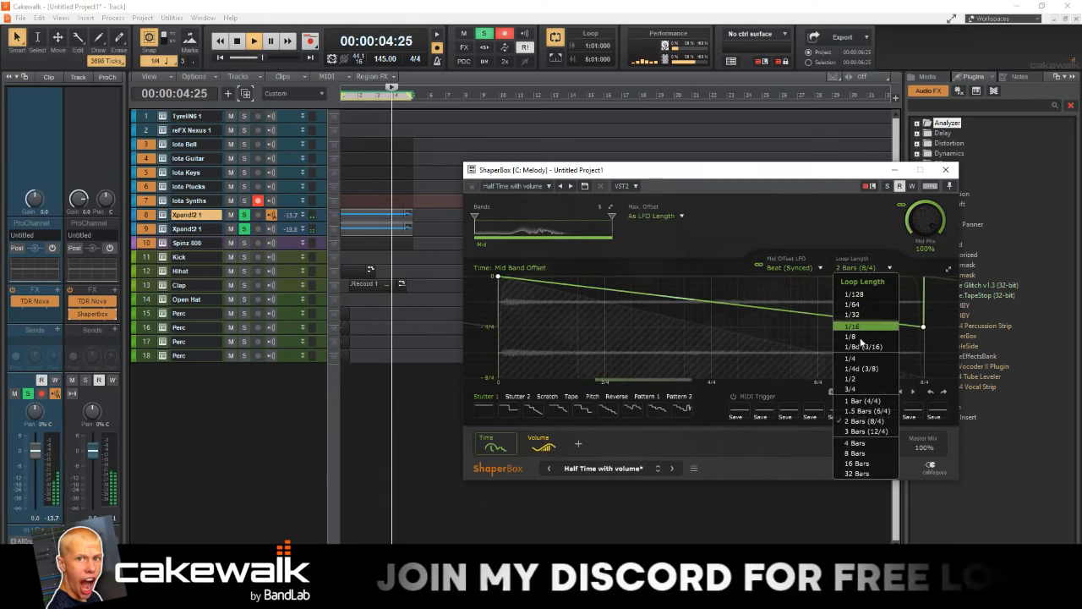
left_click(538, 439)
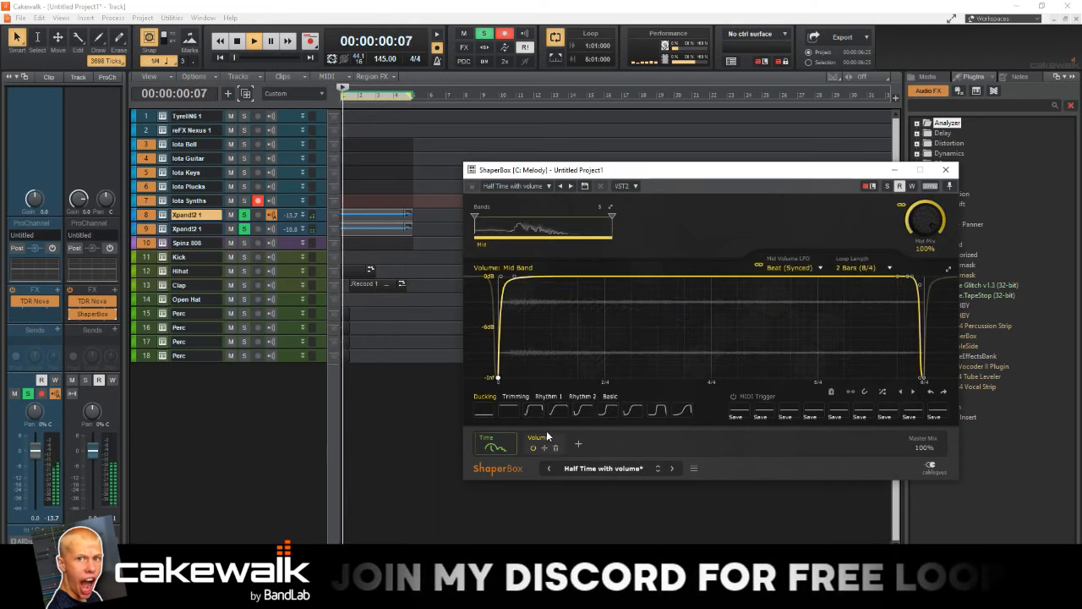
left_click(859, 268)
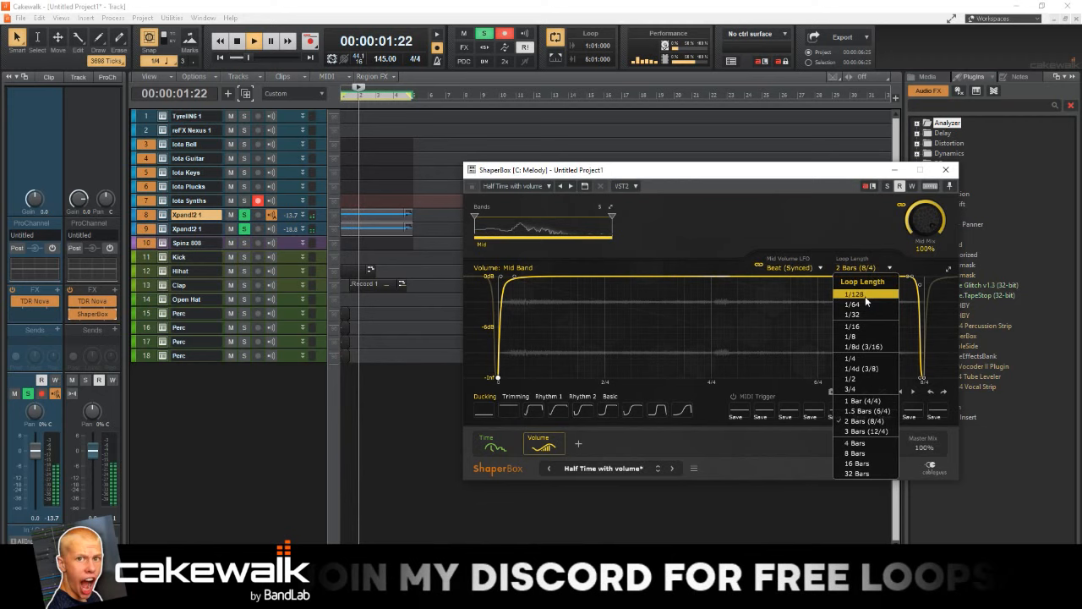
left_click(863, 400)
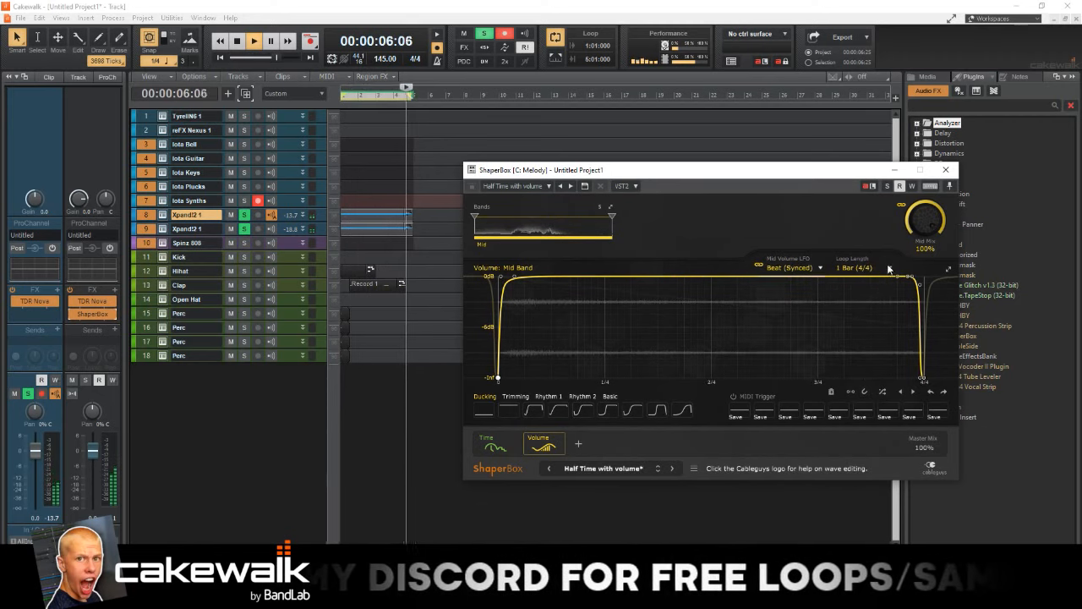
left_click(945, 169)
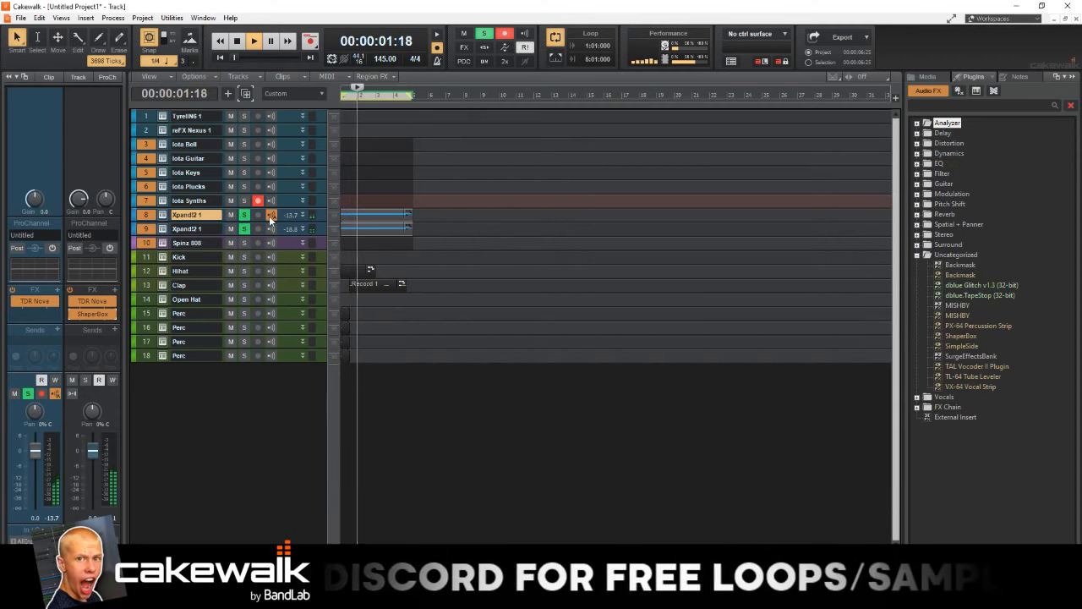
- Select the Iota Synths track and record a four-bar MIDI part on it over the looped Xpand!2 layers
left_click(292, 199)
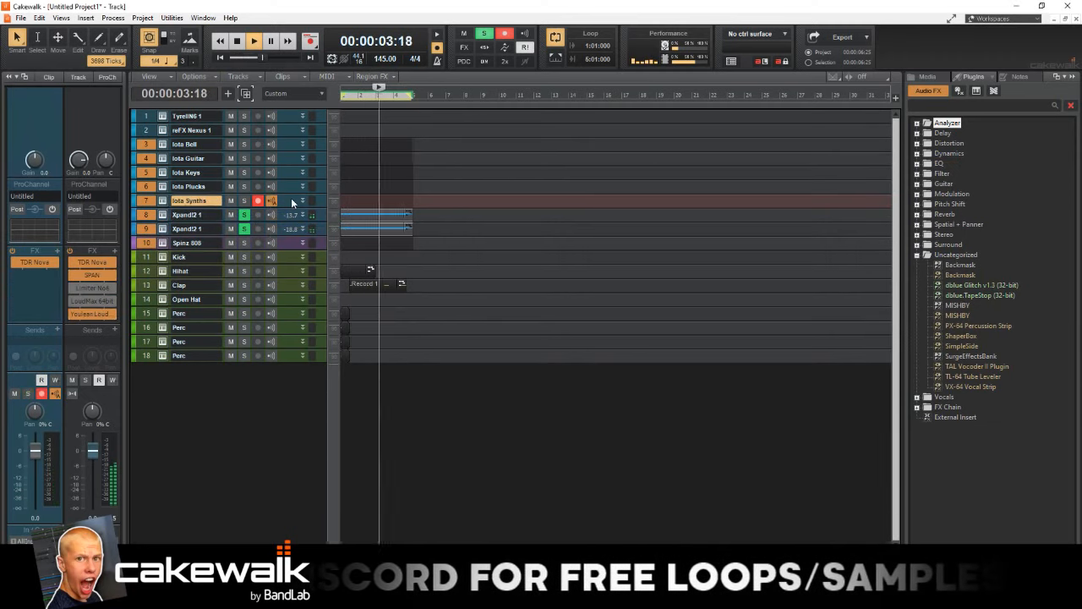
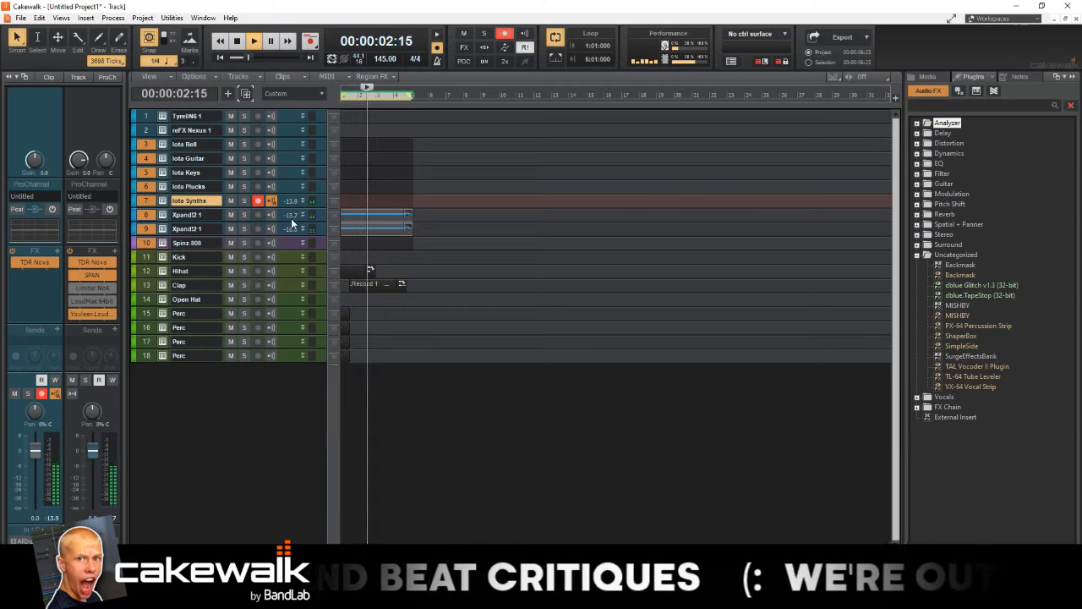
key("space")
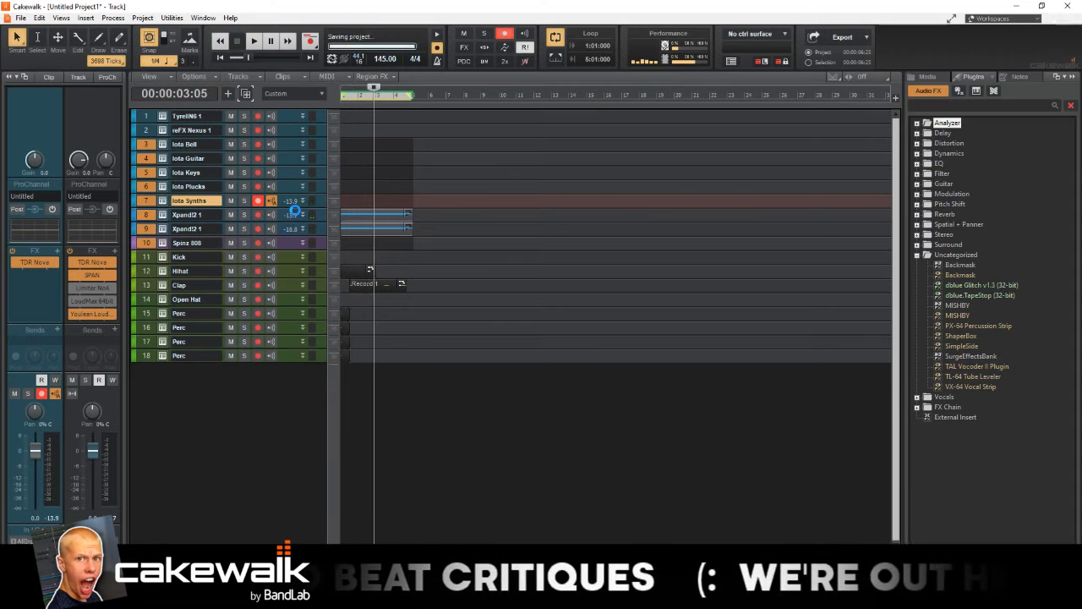
key("space")
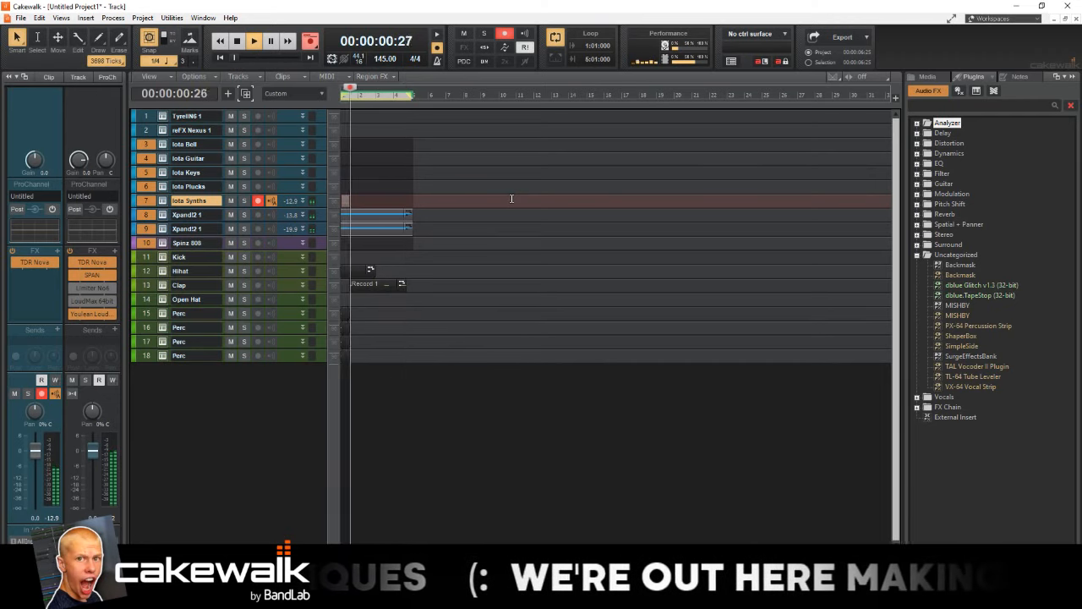
key("space")
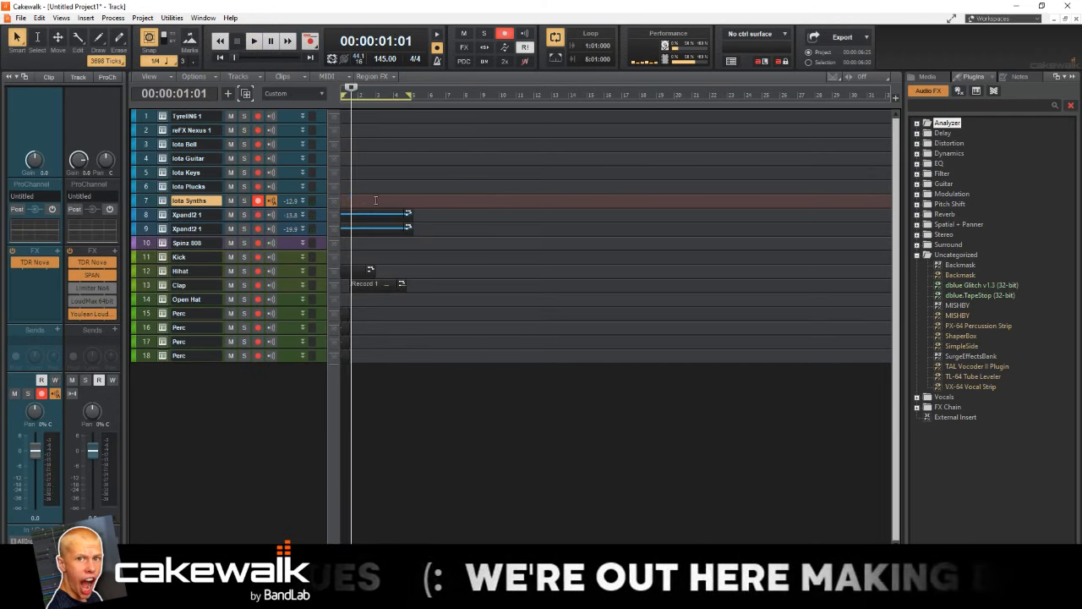
- Open the Iota Synths clip in the Piano Roll, delete the stray short note and make the last two notes meet at 4:03:000
double_click(378, 197)
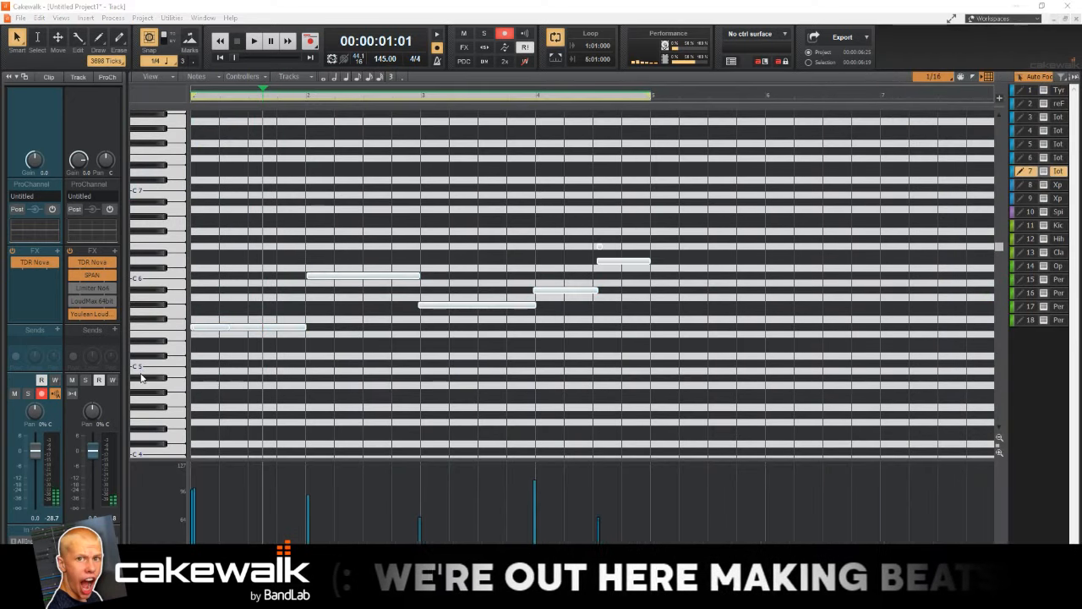
left_click(159, 261)
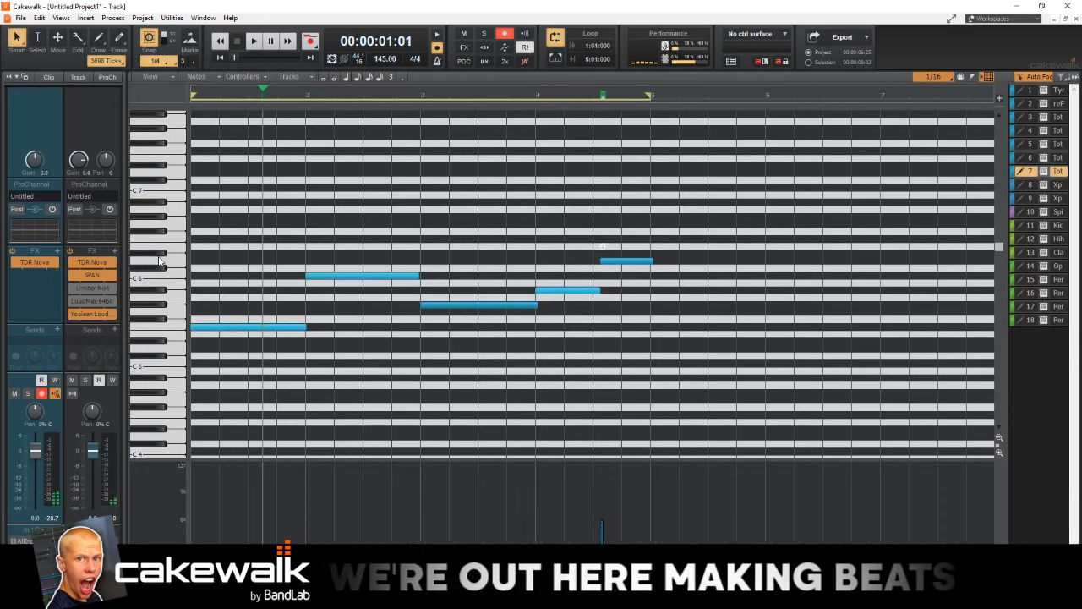
left_click(602, 254)
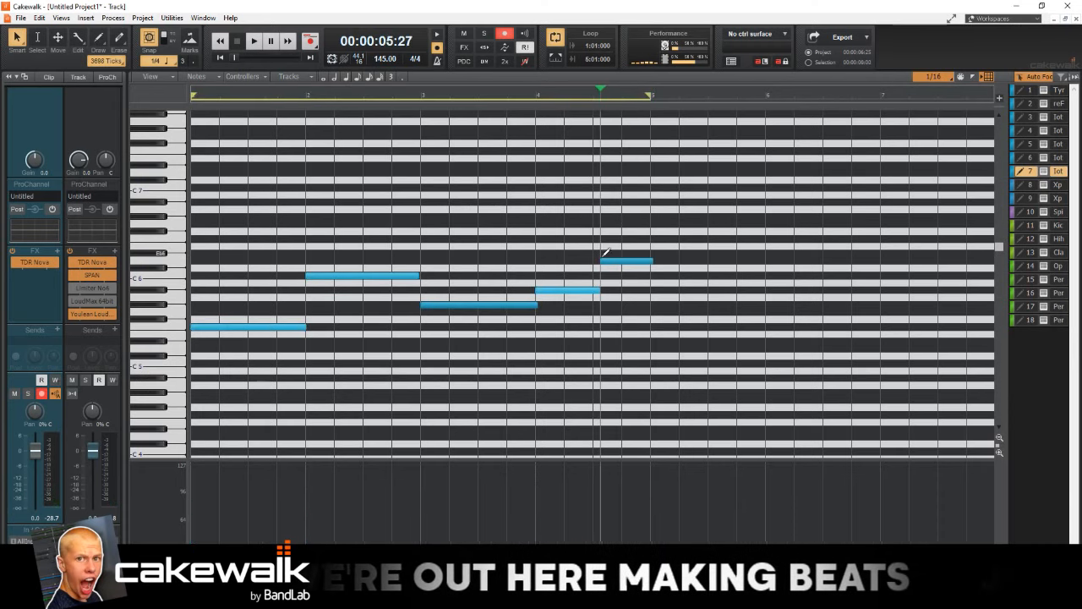
left_click_drag(602, 262, 593, 291)
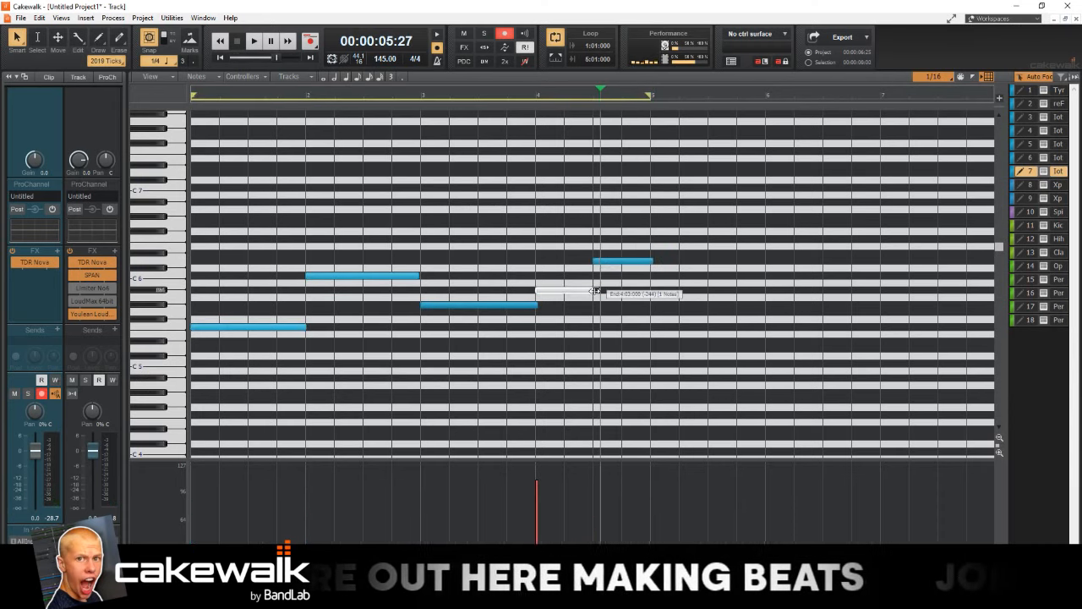
- With the loop playing from the start, raise the last note by one semitone and extend the fourth note to the end of bar 4
key("w")
key("space")
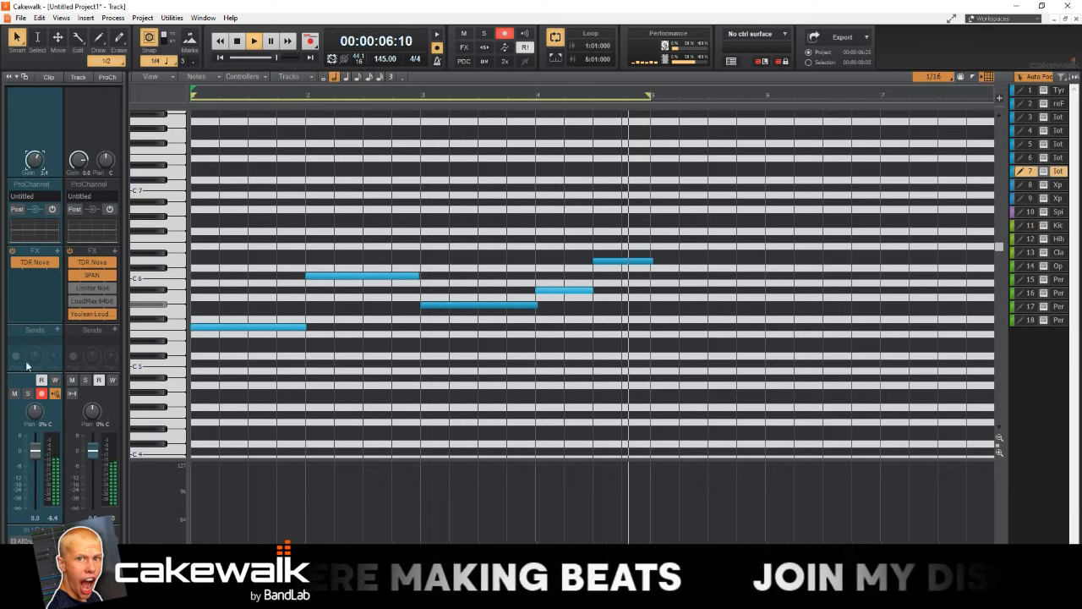
left_click_drag(631, 265, 630, 255)
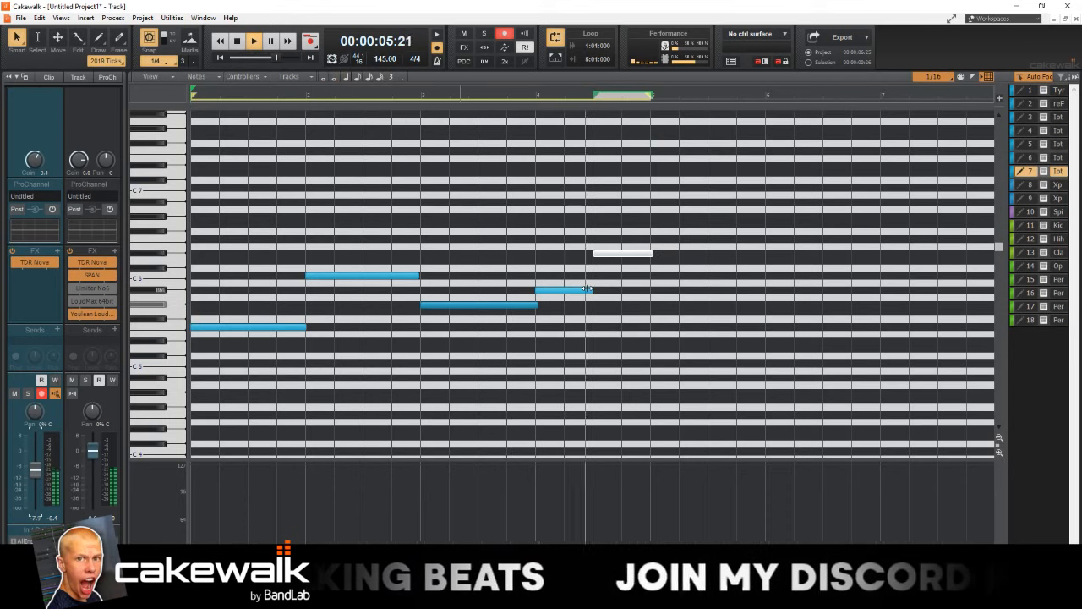
left_click_drag(585, 289, 651, 292)
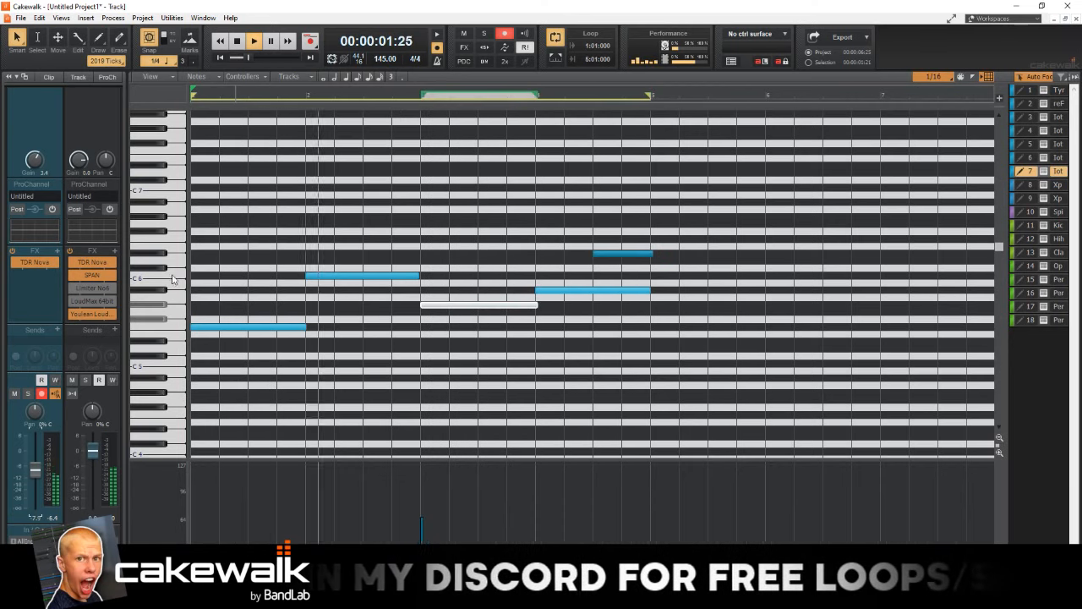
- Select the first four notes, even out their velocities, return to the track view and stop playback
left_click_drag(172, 277, 172, 327)
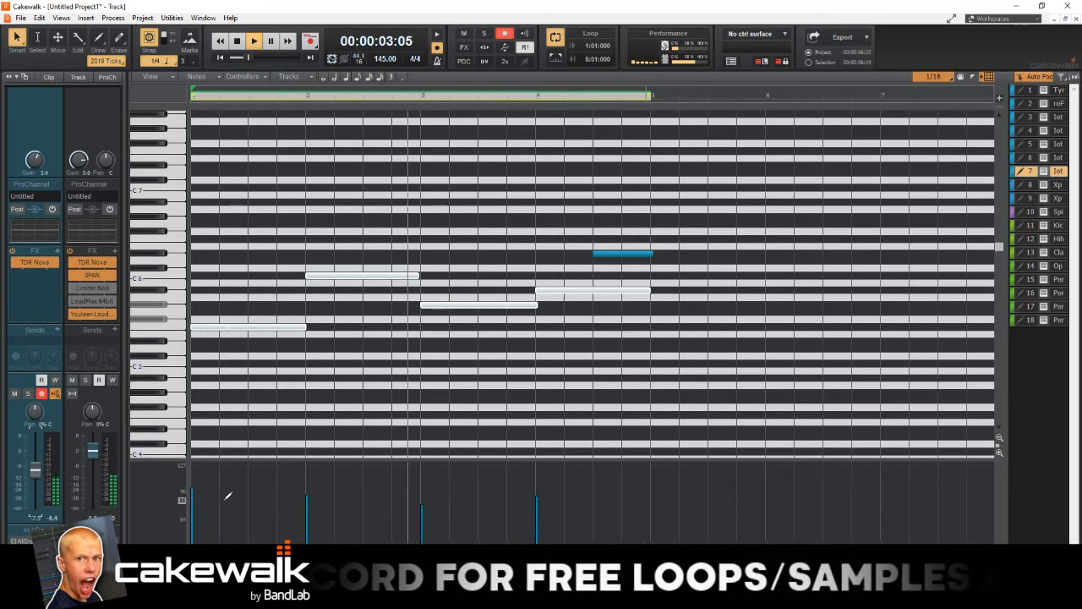
key("d")
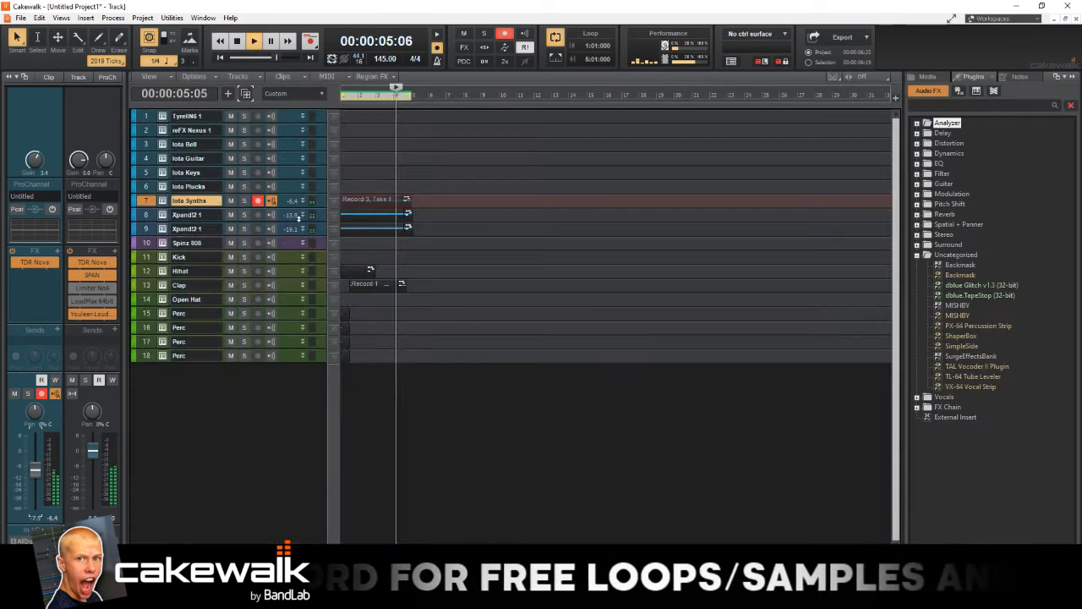
key("space")
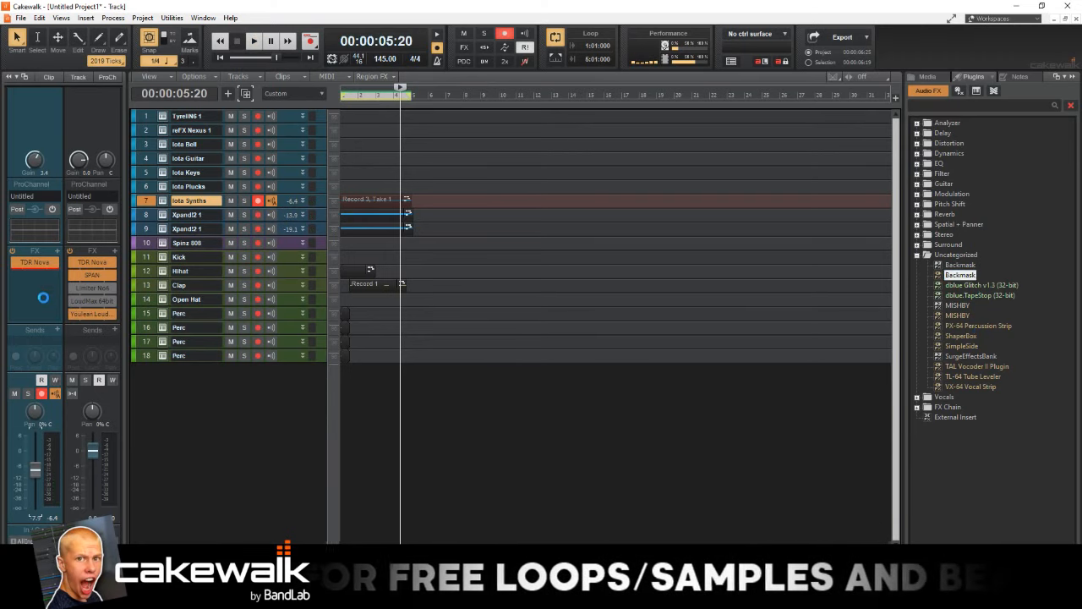
- Insert Backmask on the Iota Synths track and, while the loop plays, switch its effect modes to GRN and CHS
left_click_drag(47, 289, 46, 289)
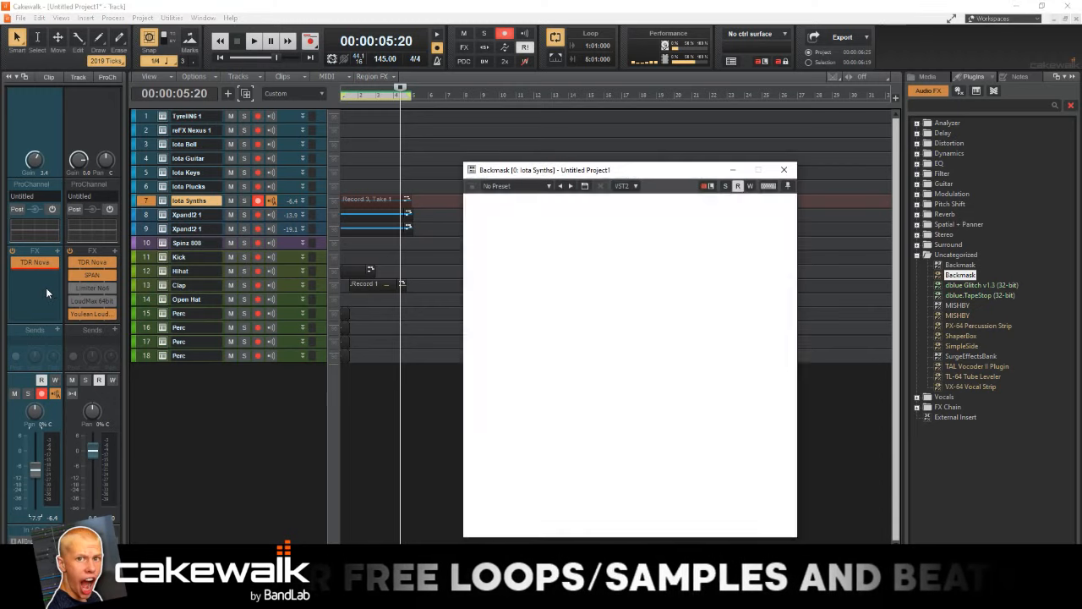
key("w")
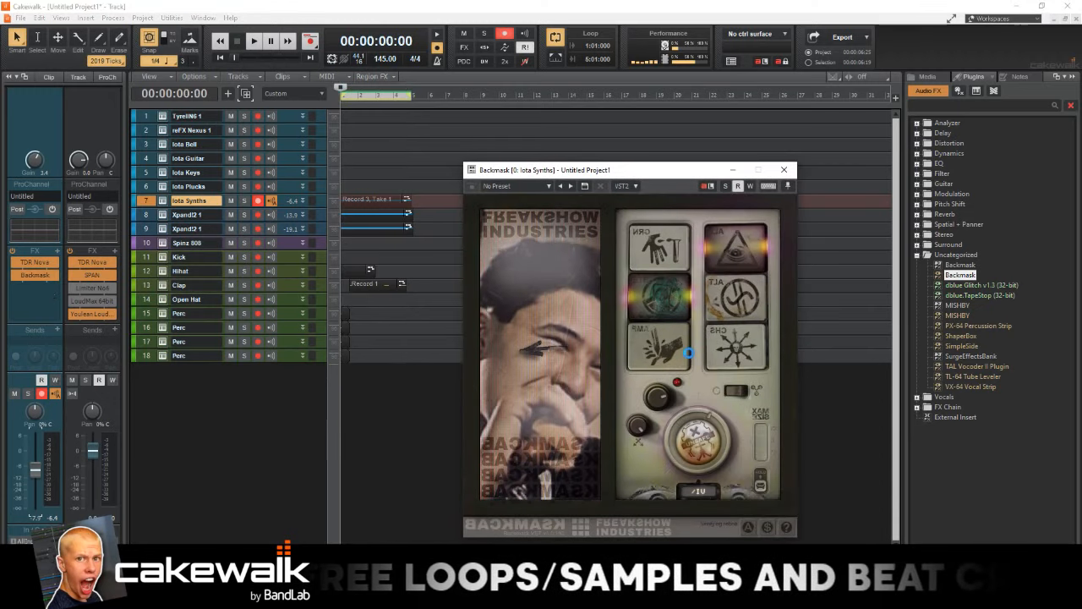
key("space")
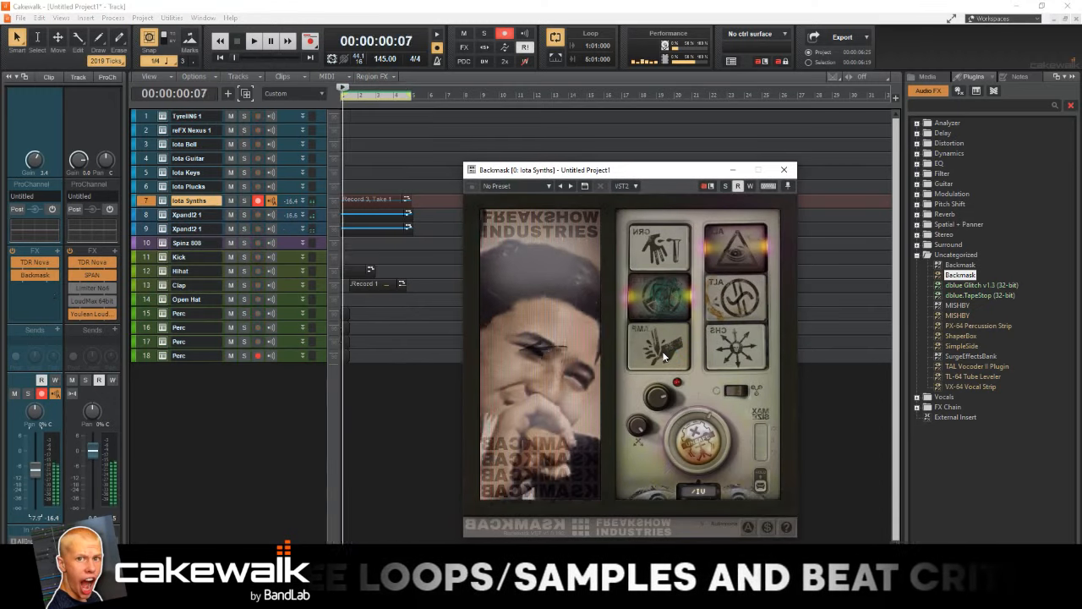
left_click(652, 351)
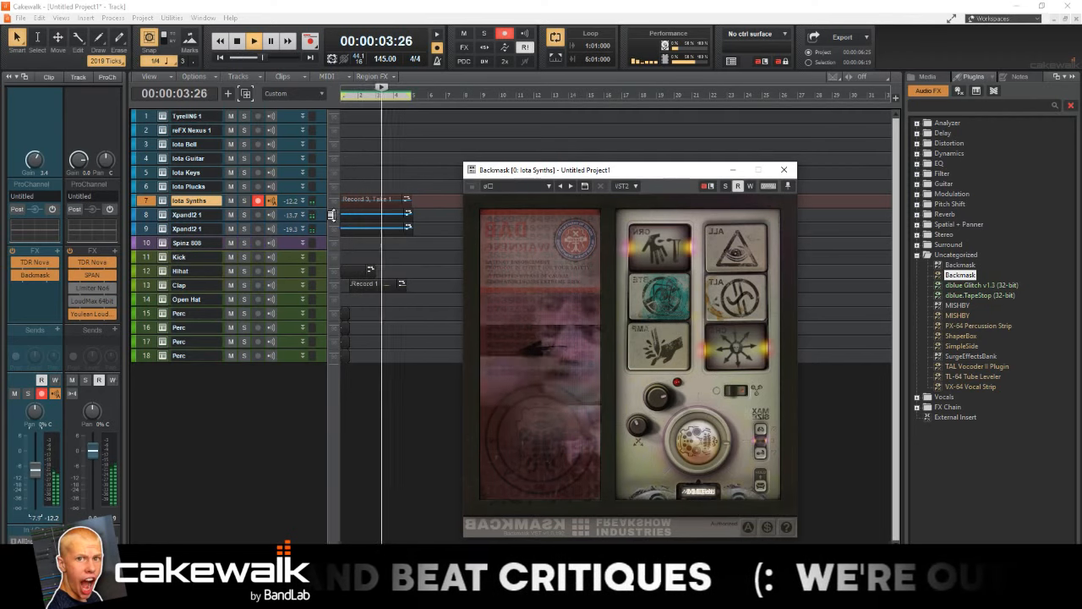
- Expand the Iota Synths track, freeze it to audio and close the Backmask window
left_click_drag(303, 209, 292, 286)
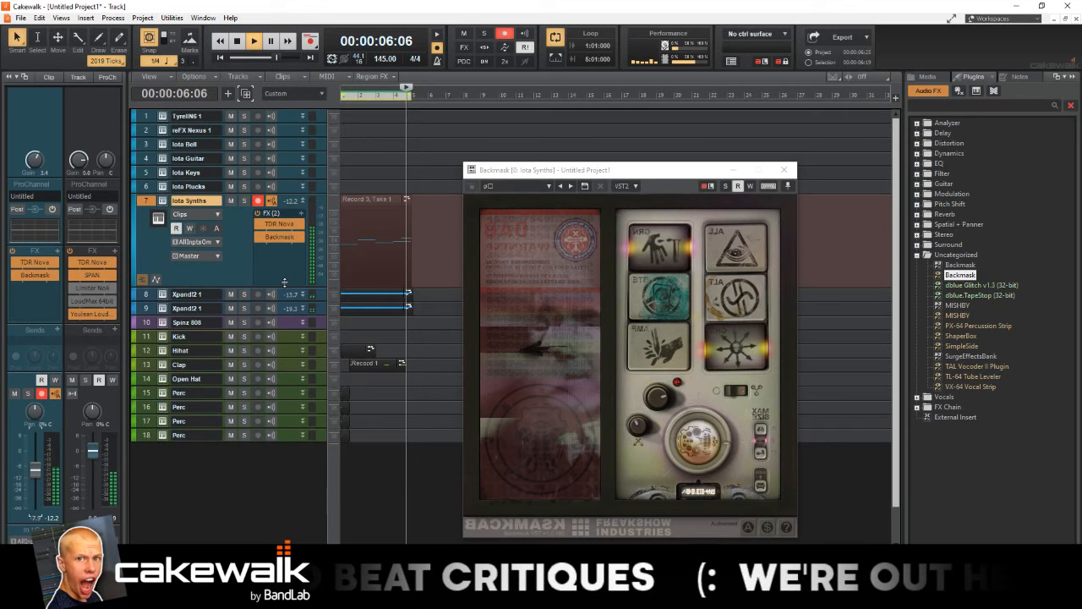
key("space")
left_click(203, 230)
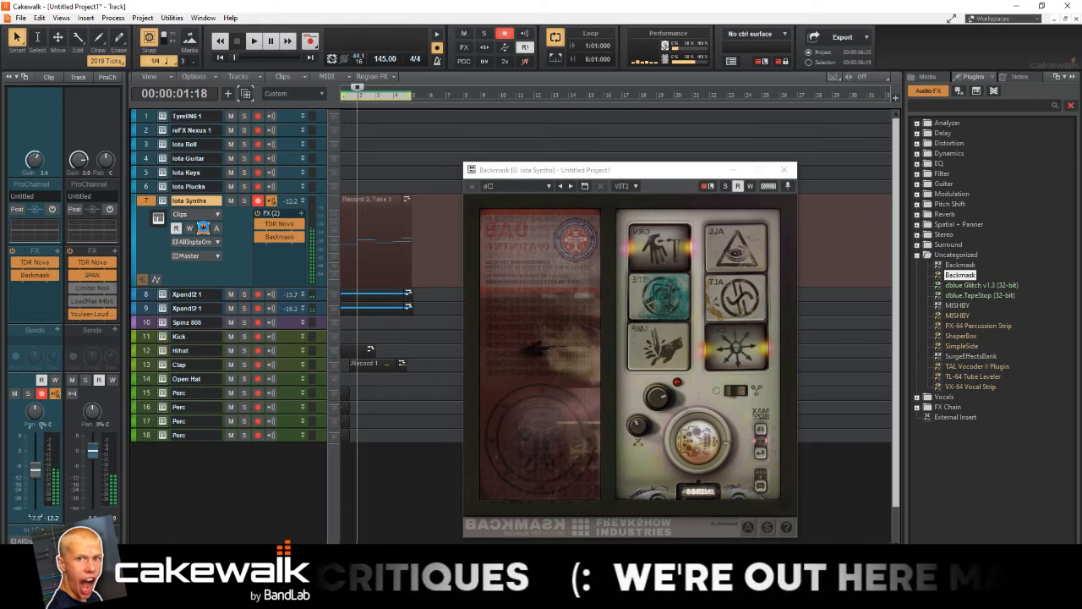
key("space")
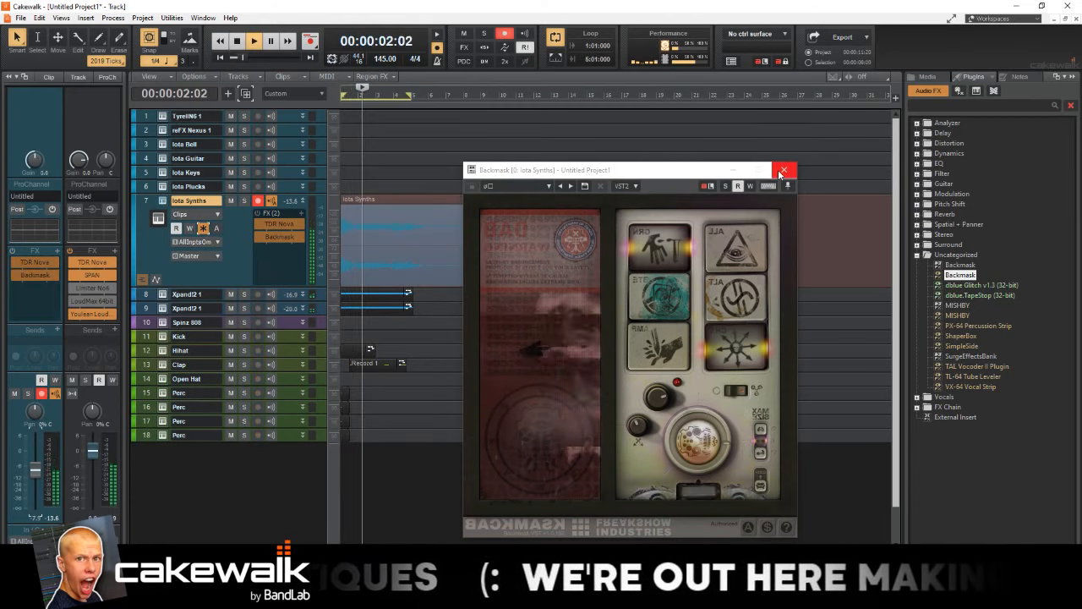
left_click(783, 172)
- Check the frozen Iota Synths waveform at a larger size, lower the track's volume to about -14 dB and refit the track heights
scroll(440, 244, "up", 4)
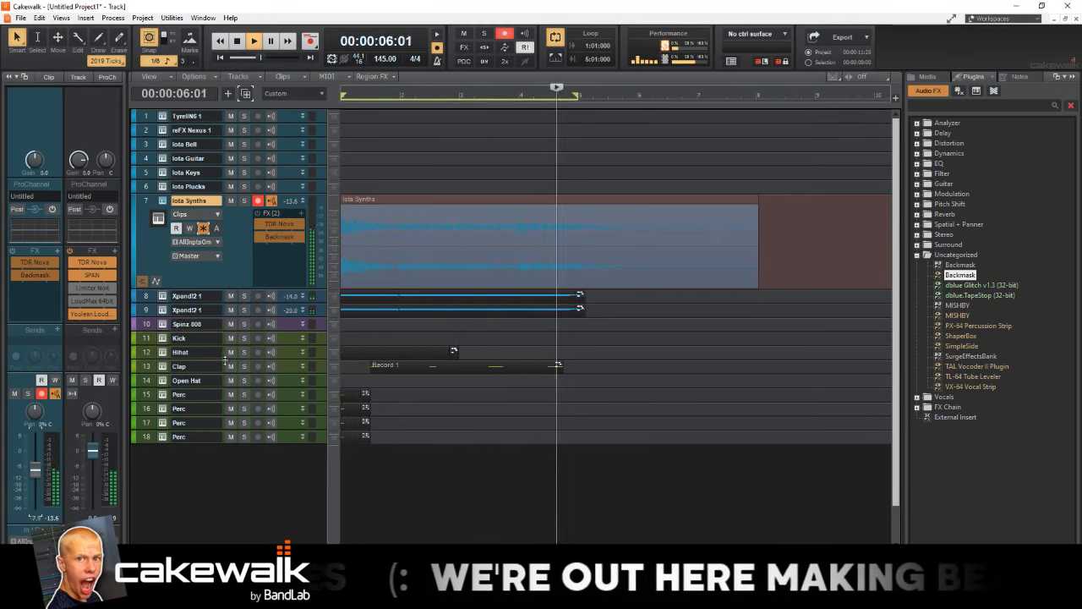
left_click_drag(234, 284, 225, 380)
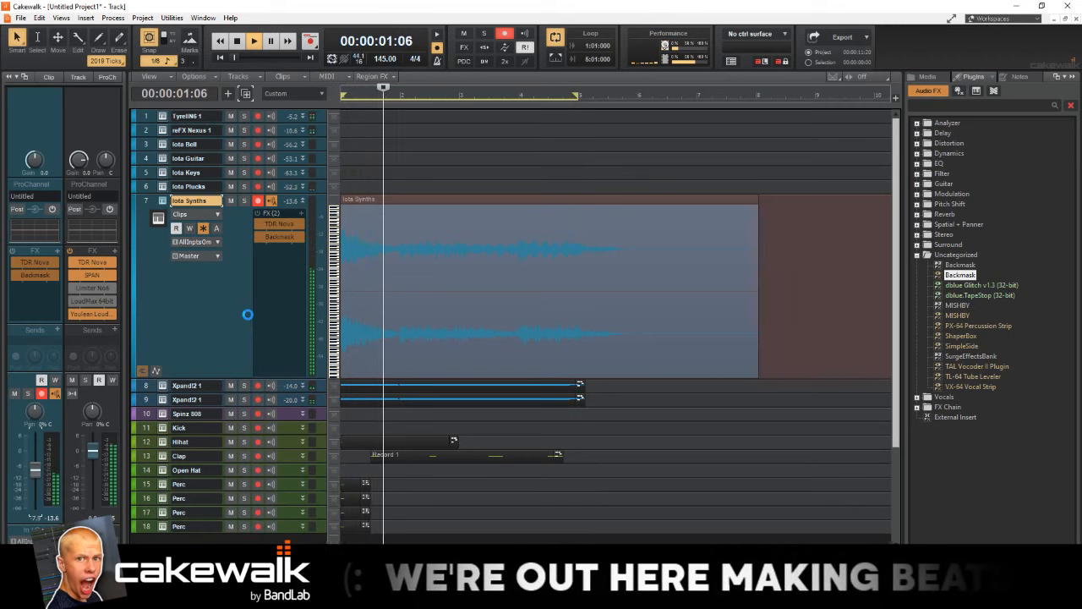
key("space")
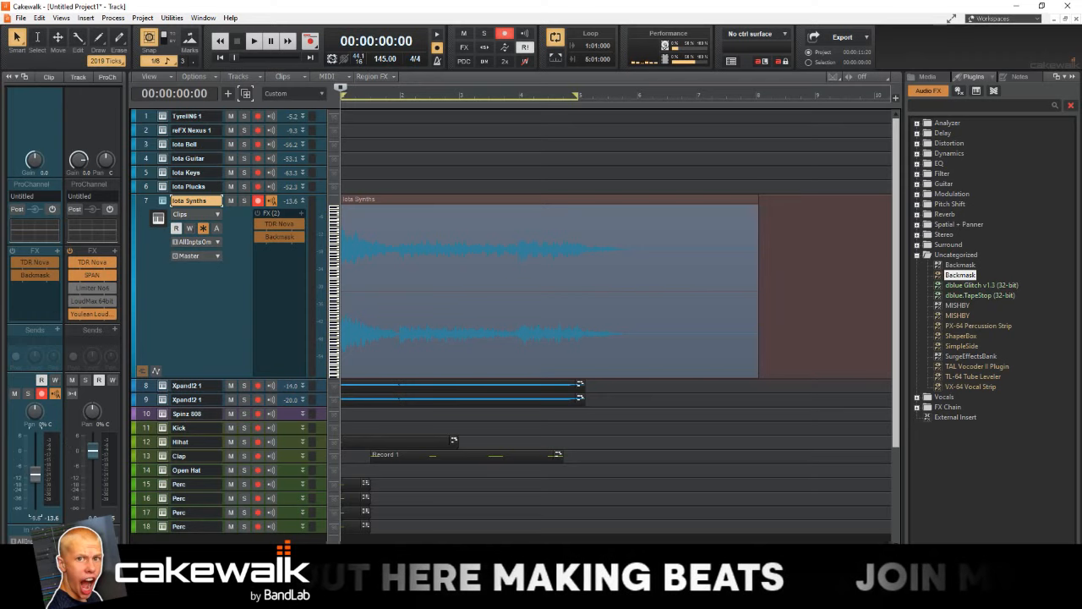
key("space")
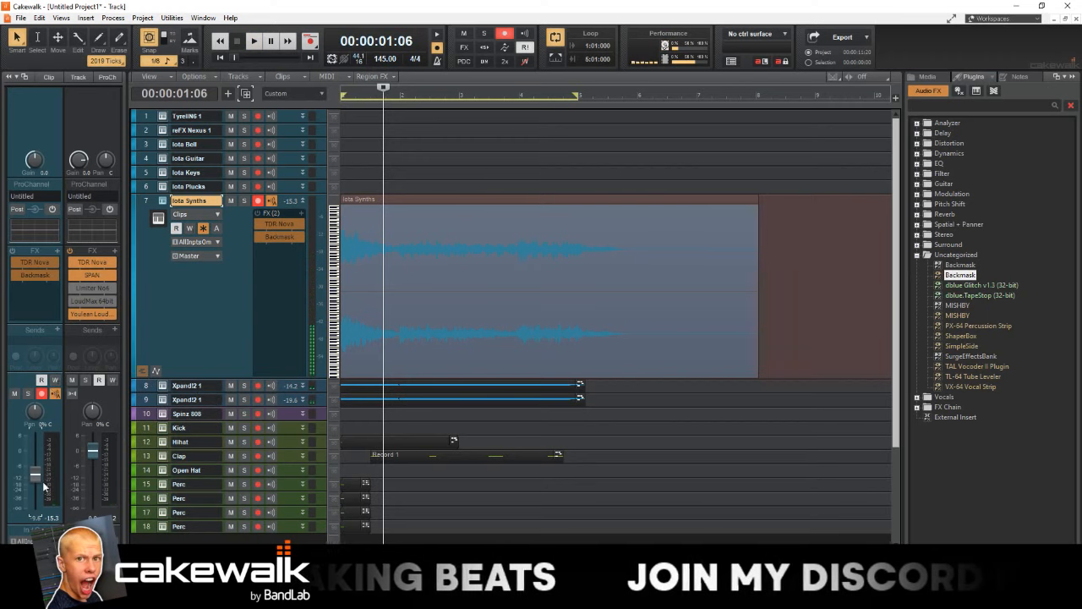
key("shift+z")
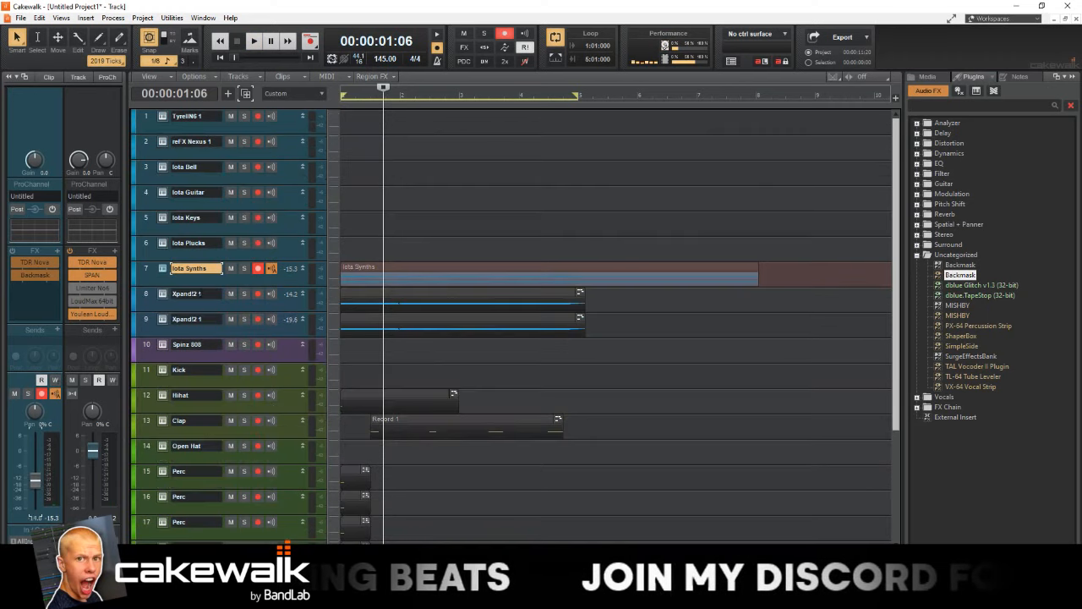
- Try the Iota Guitar sound, switch to Iota Keys and audition it over the looped melody from the start
left_click(287, 203)
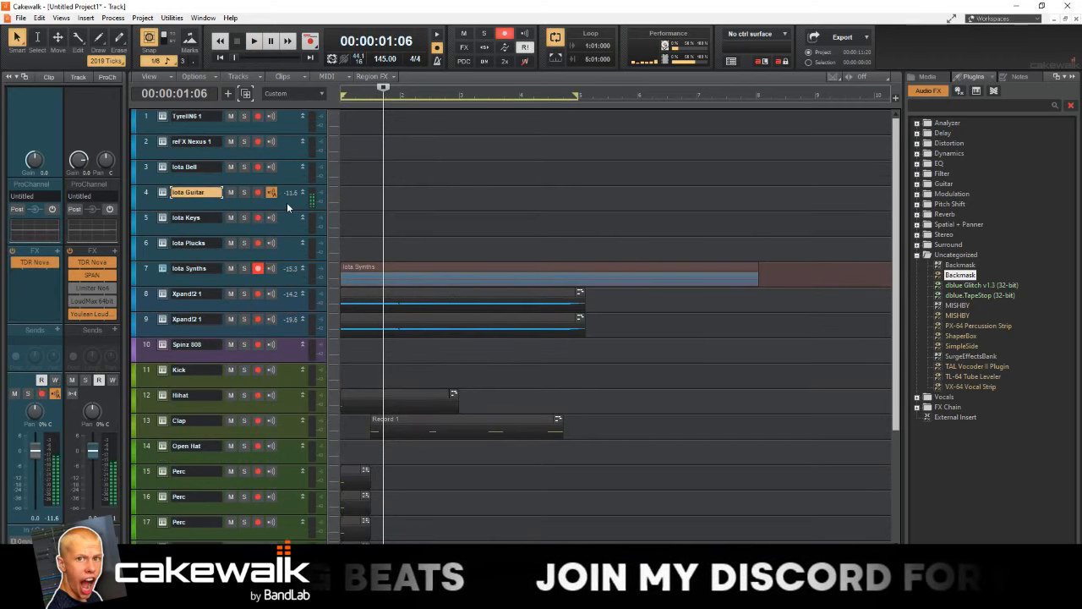
left_click(282, 229)
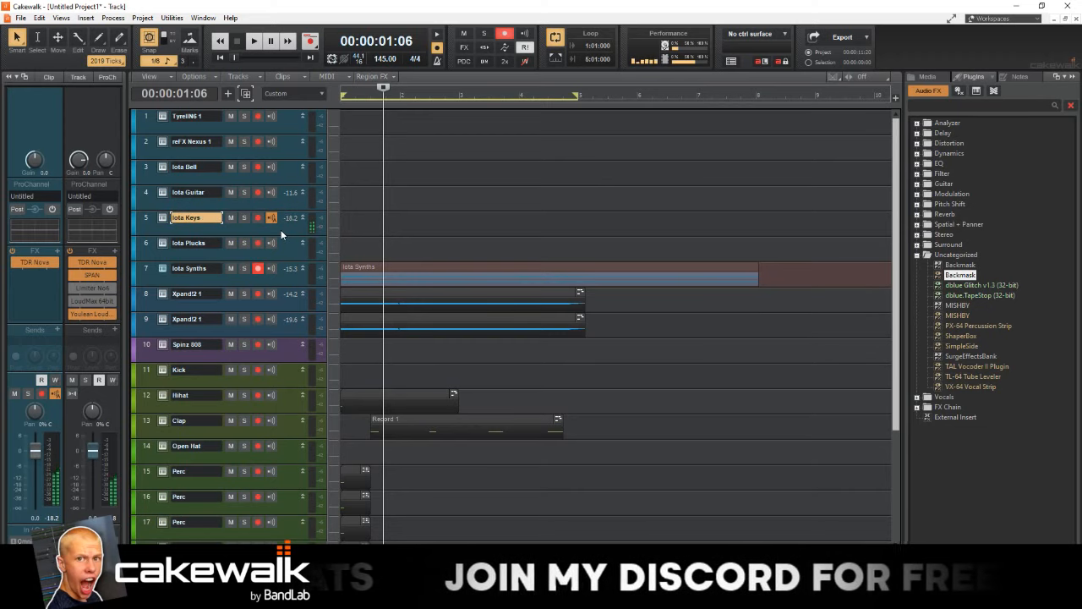
key("space")
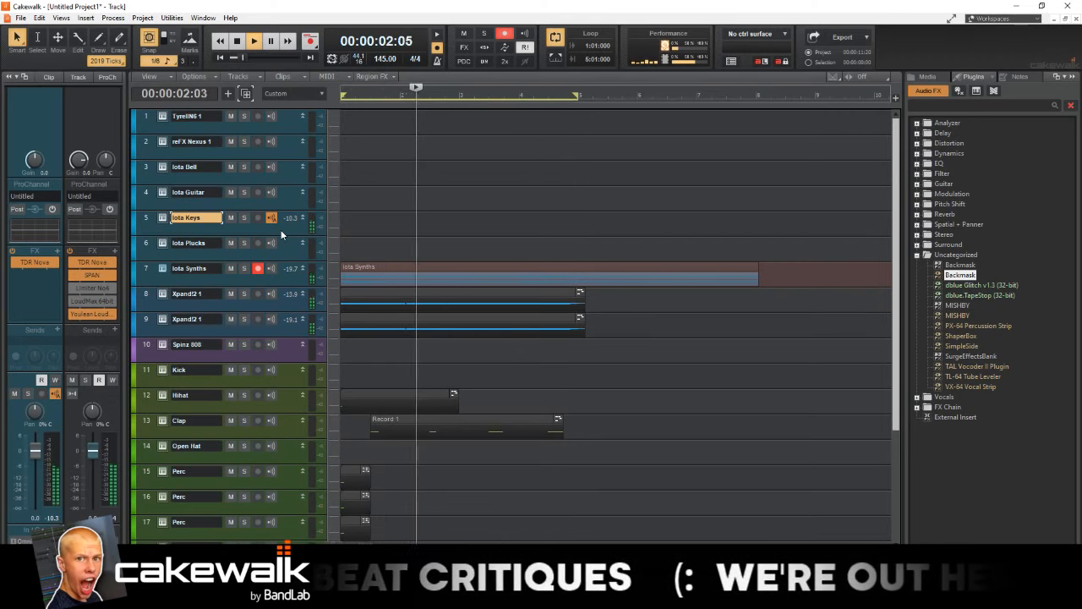
key("w")
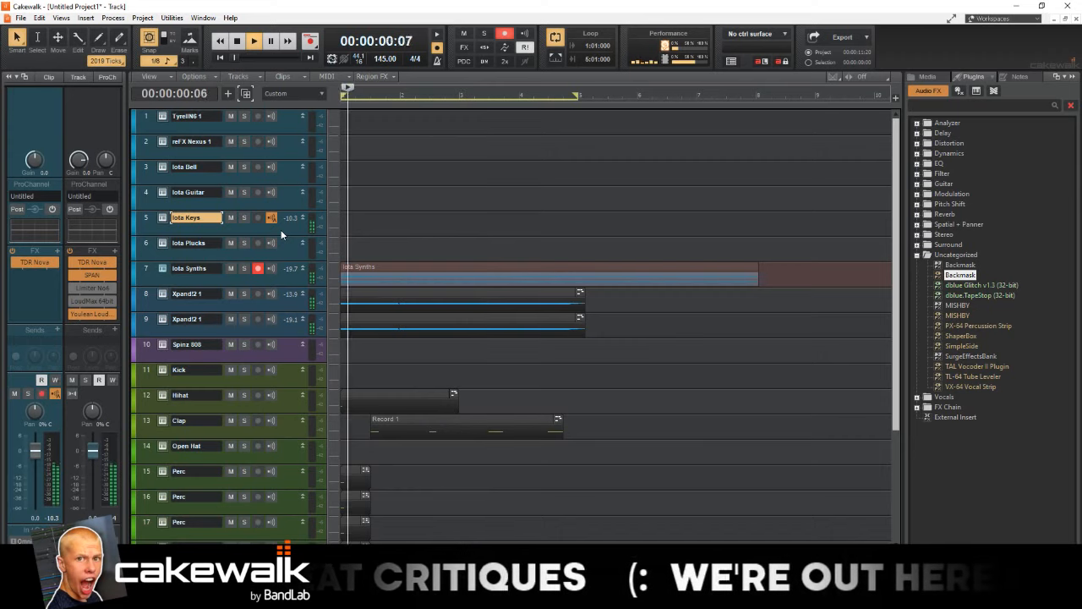
key("space")
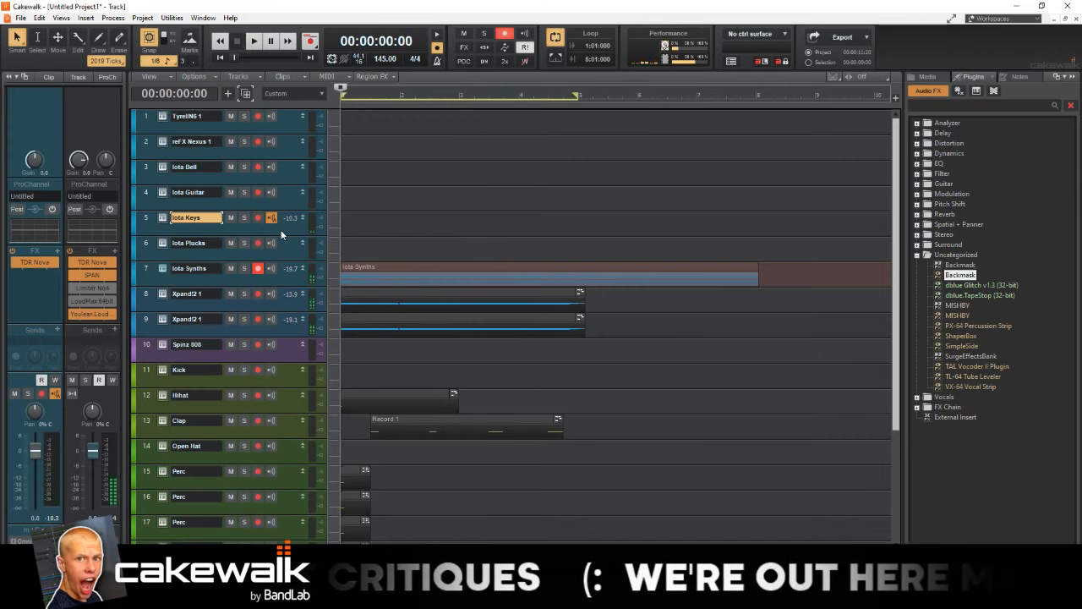
key("space")
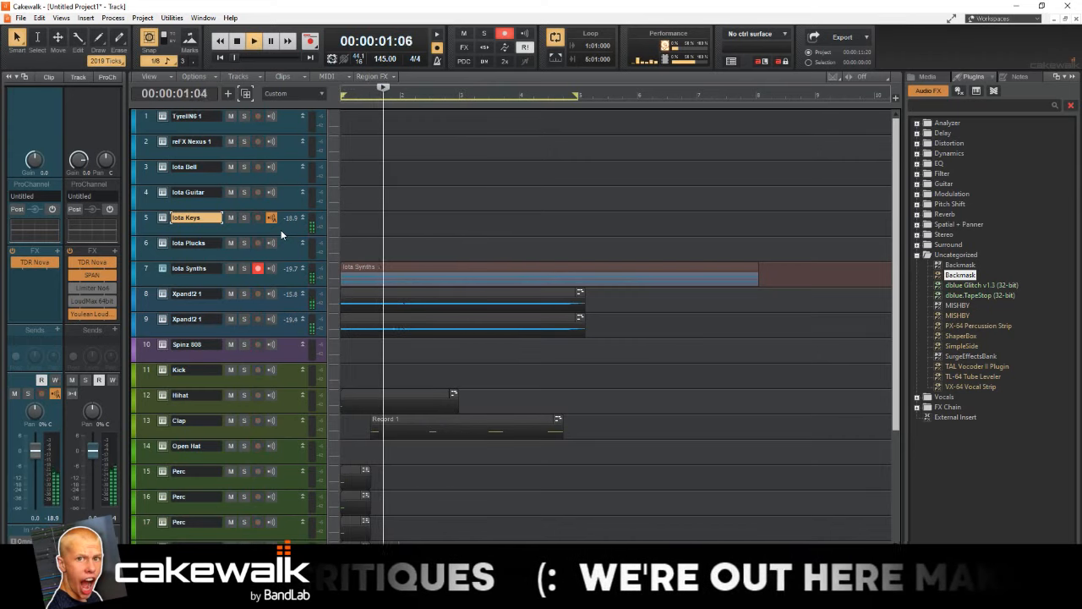
key("space")
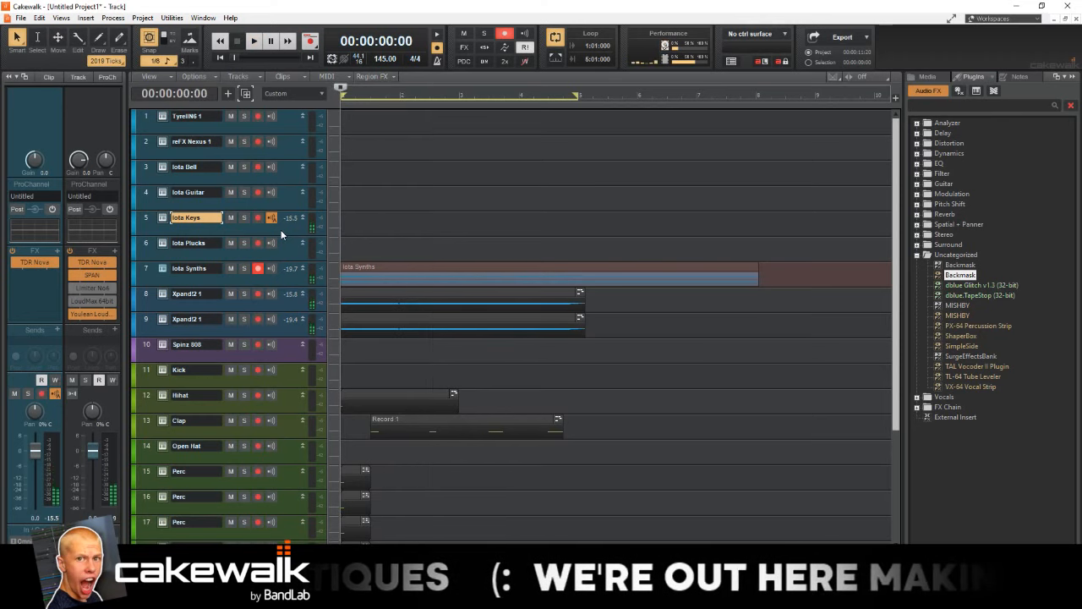
key("space")
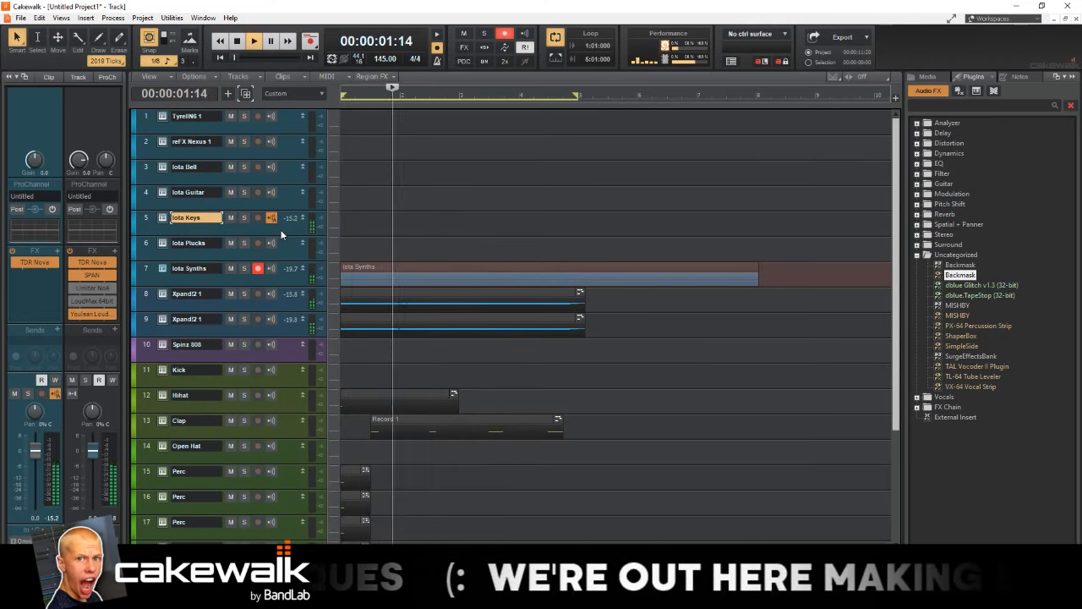
- Rehearse an Iota Keys part over the looped melody, restarting playback from the beginning several times
key("space")
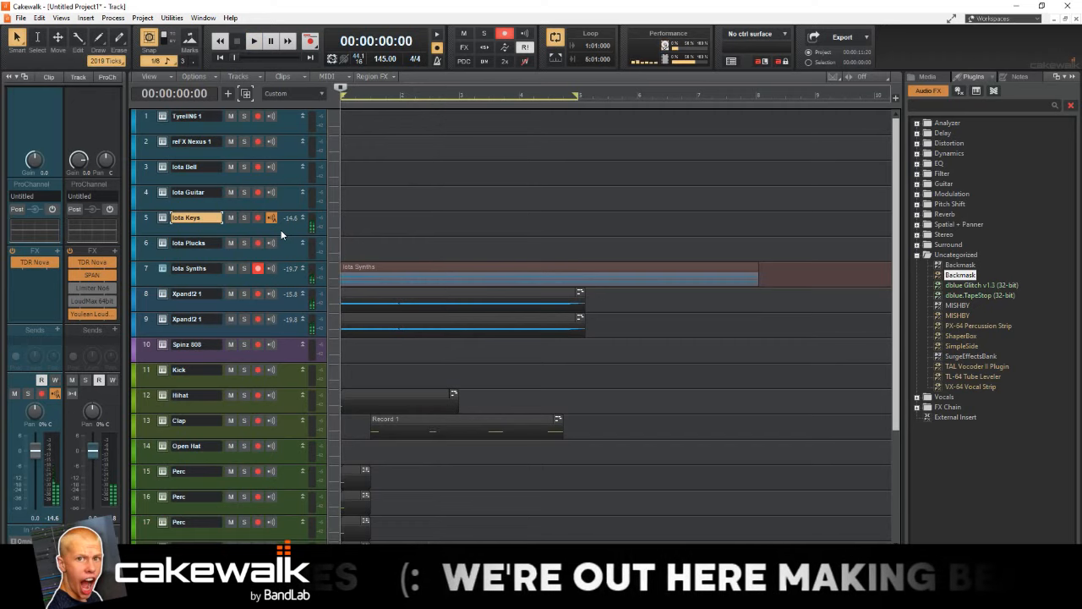
key("space")
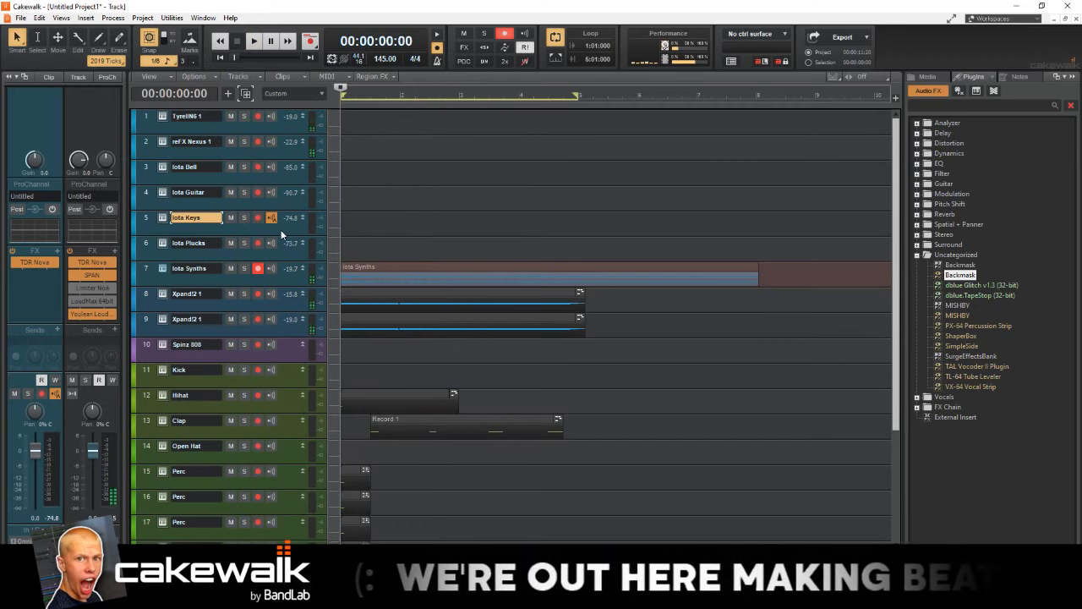
key("space")
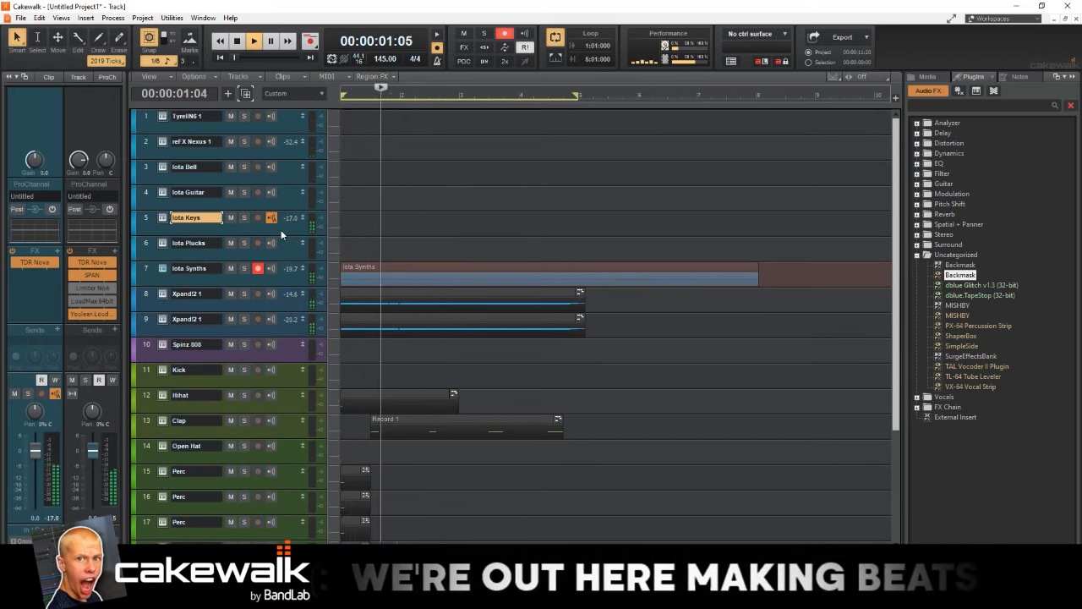
key("space")
key("space")
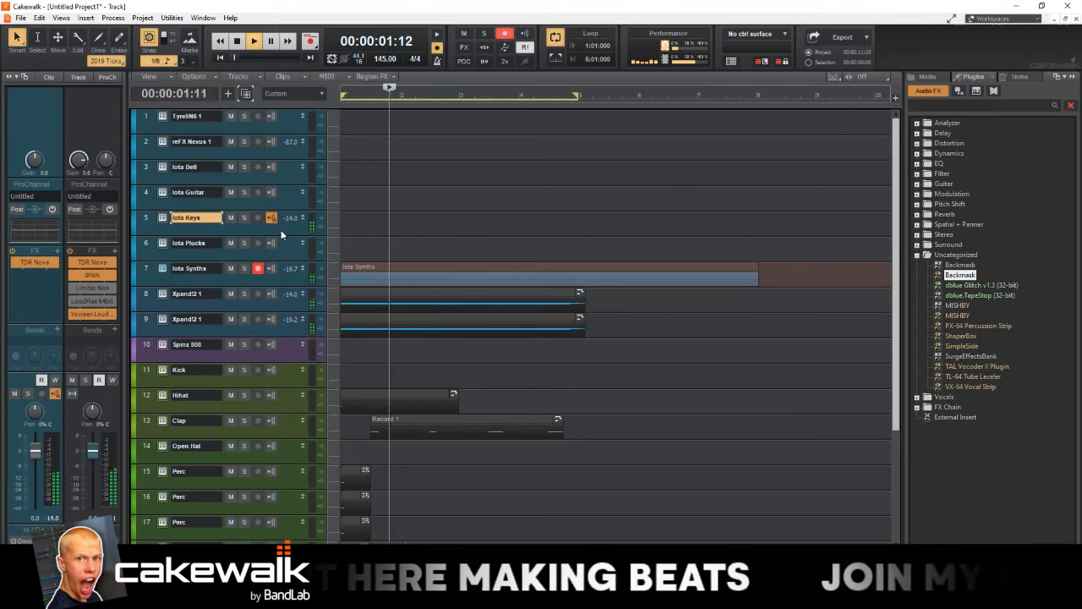
key("space")
- Disarm the Iota Synths track, arm Iota Keys and record a MIDI take over the four-bar loop
left_click(260, 268)
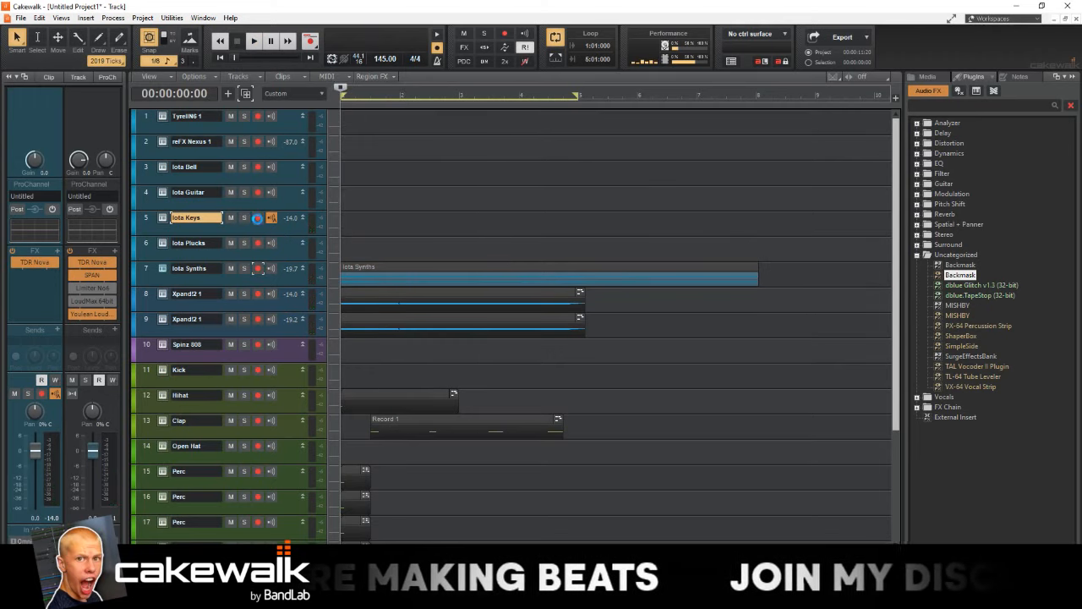
left_click(258, 219)
key("space")
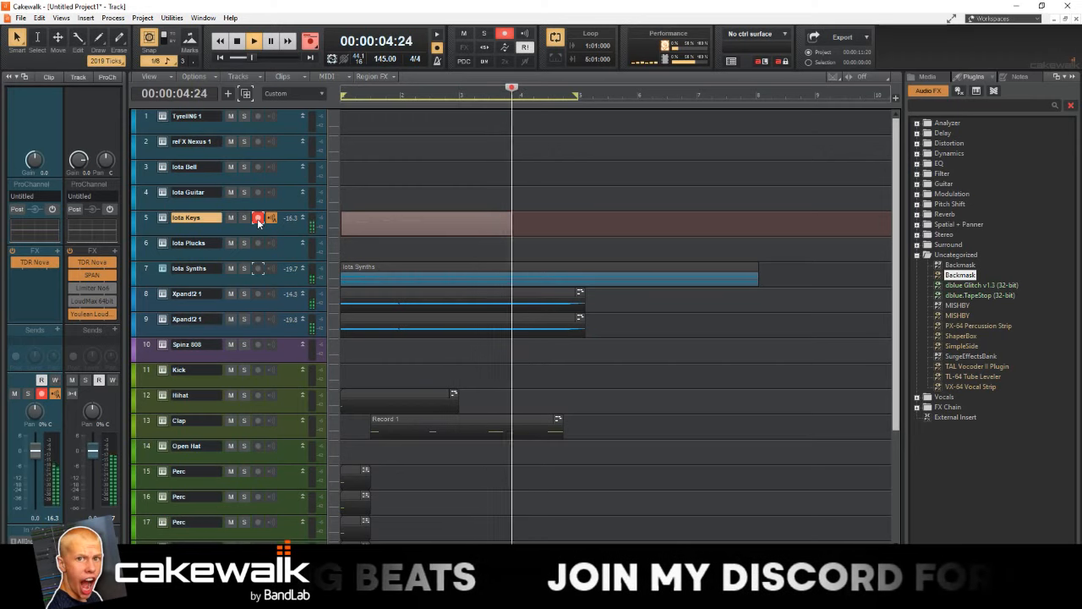
key("space")
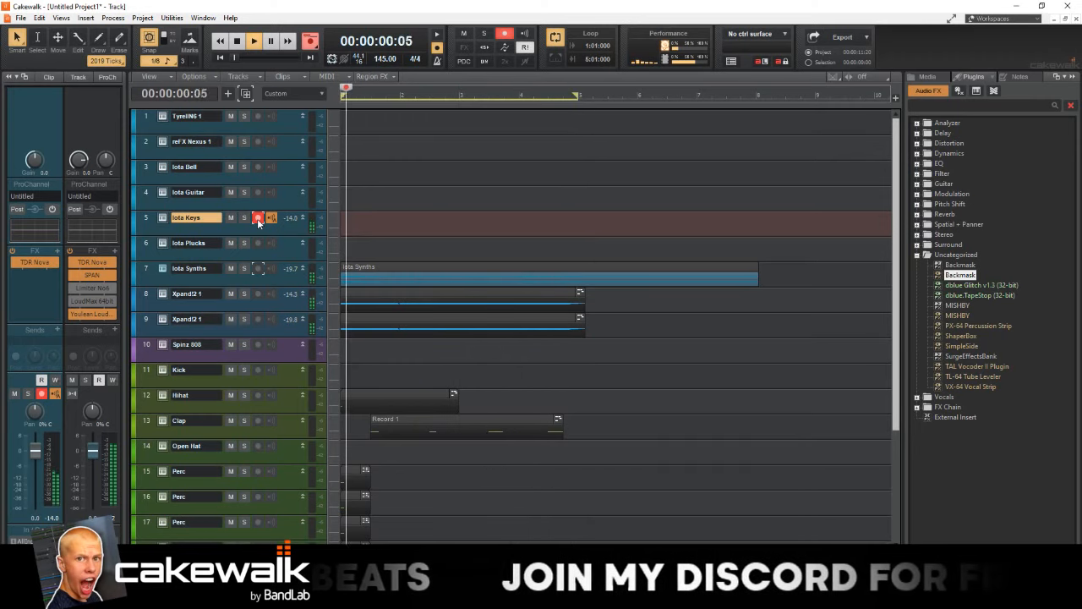
- In the Iota Keys take's piano roll, lower the D7 note at bar 4 to Db7 and quantize all notes to 1/16
double_click(472, 211)
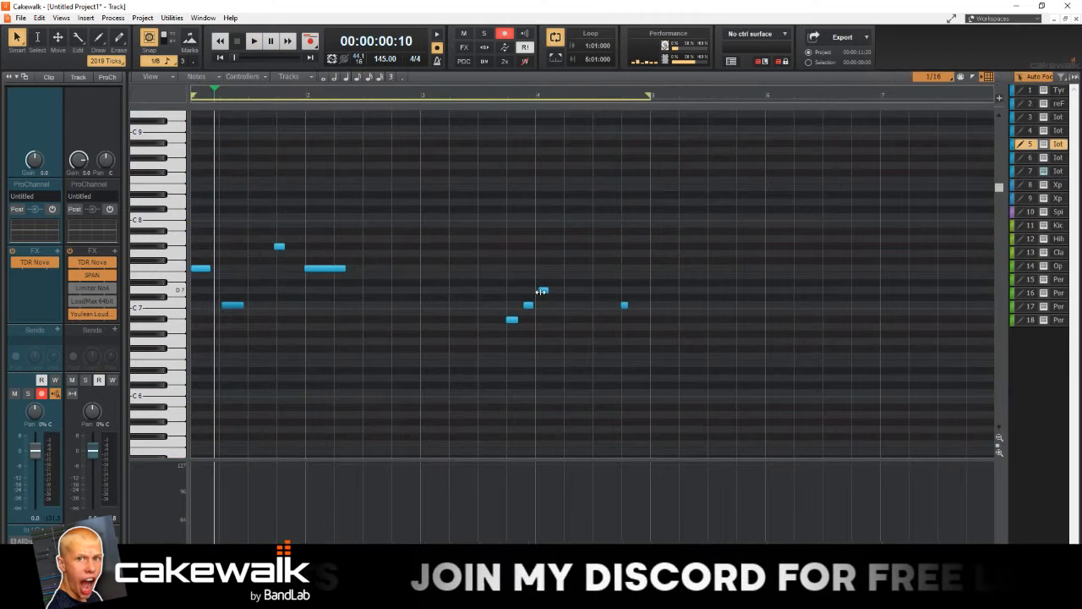
left_click_drag(541, 291, 540, 299)
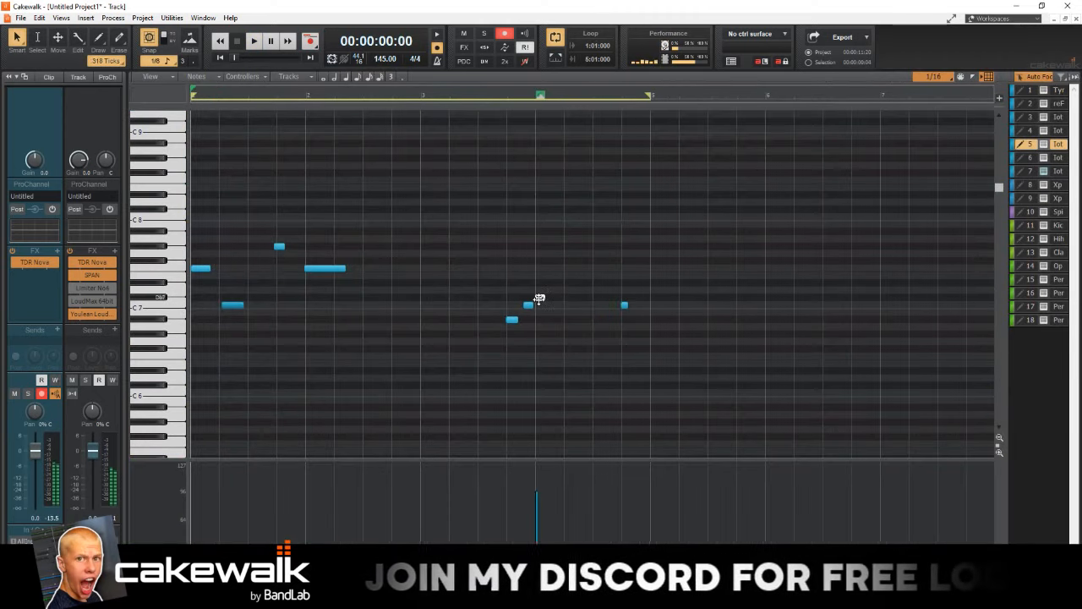
key("space")
key("ctrl+a")
key("q")
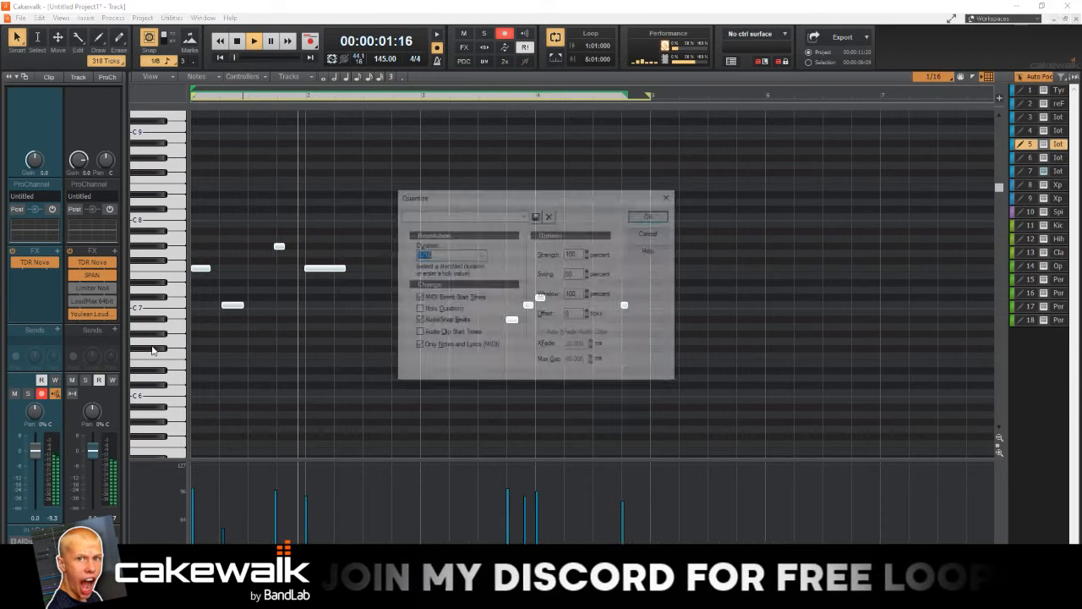
key("Return")
key("ctrl+Right")
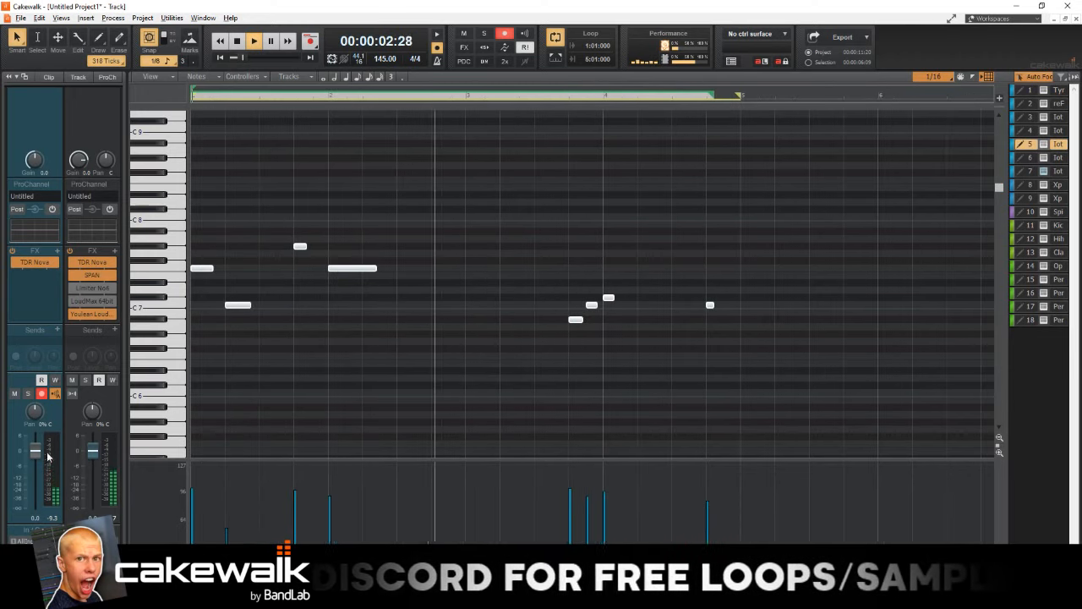
- Lower the Iota Keys track's volume to about -9 dB and reduce its Iota Mini 3 reverb to about 50
left_click_drag(36, 452, 36, 469)
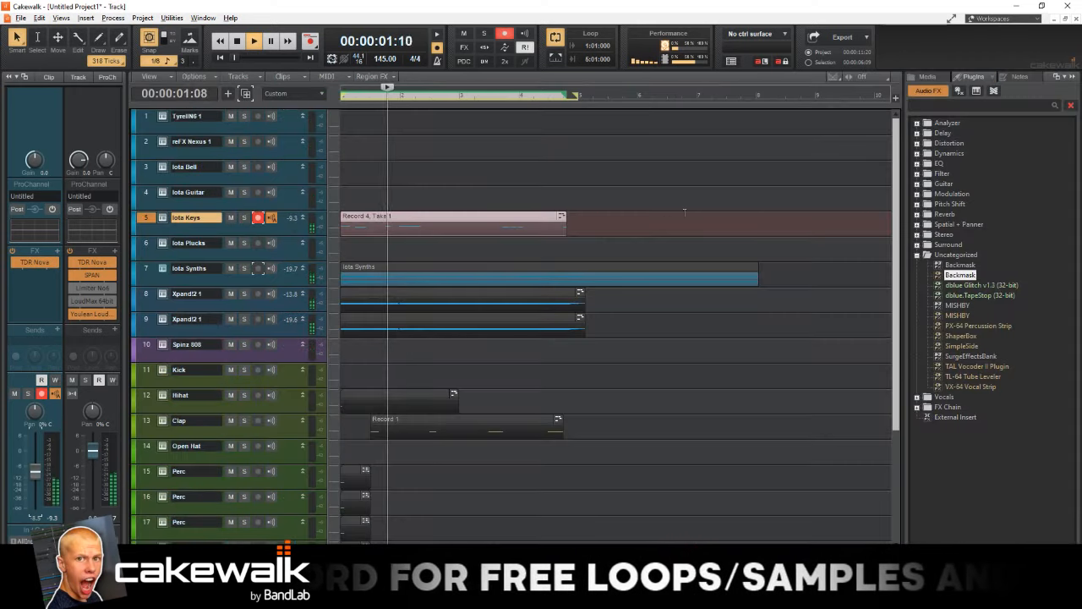
left_click(162, 218)
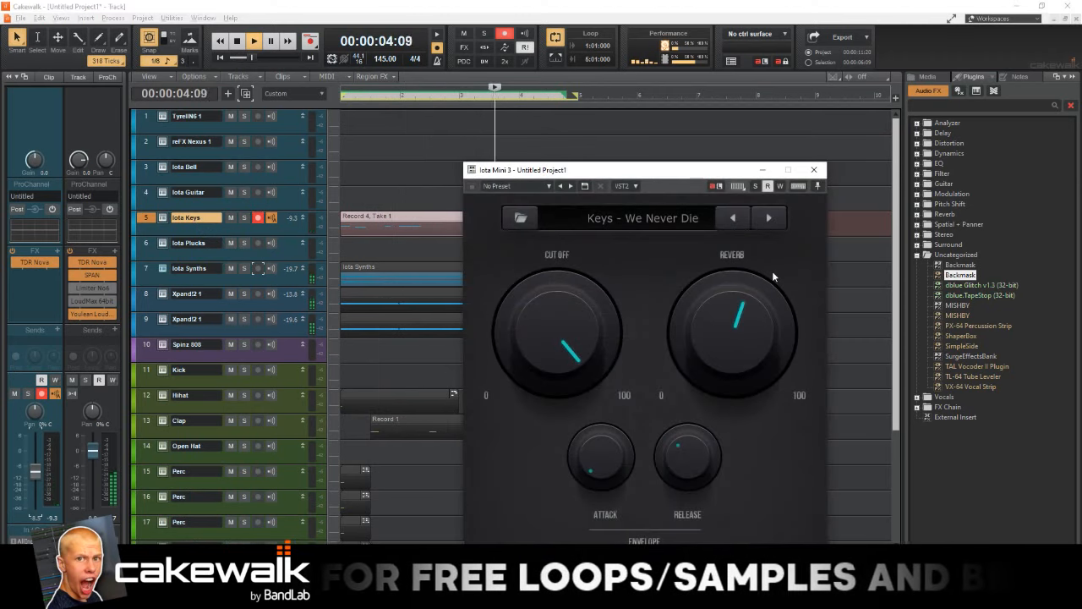
left_click_drag(772, 271, 770, 278)
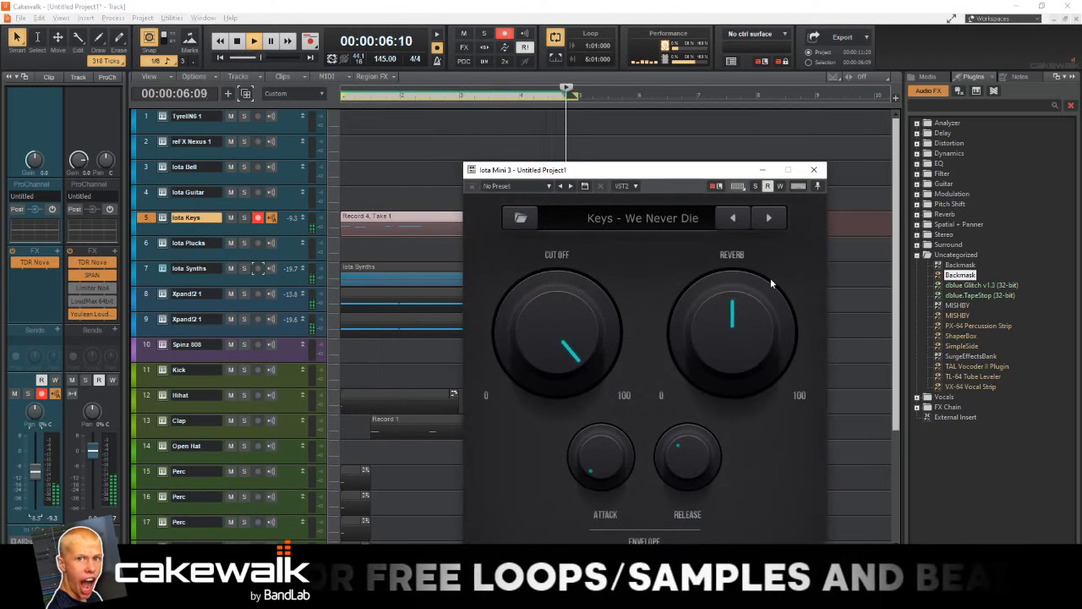
left_click(813, 169)
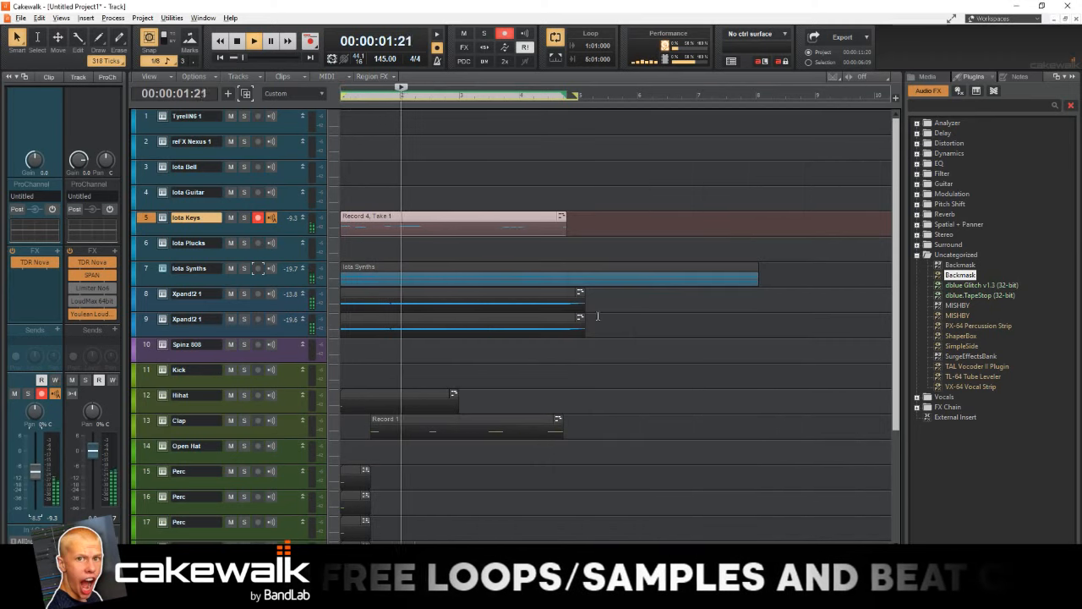
- Lower the Iota Synths track's volume to about -17 dB while the loop plays
scroll(503, 362, "down", 4)
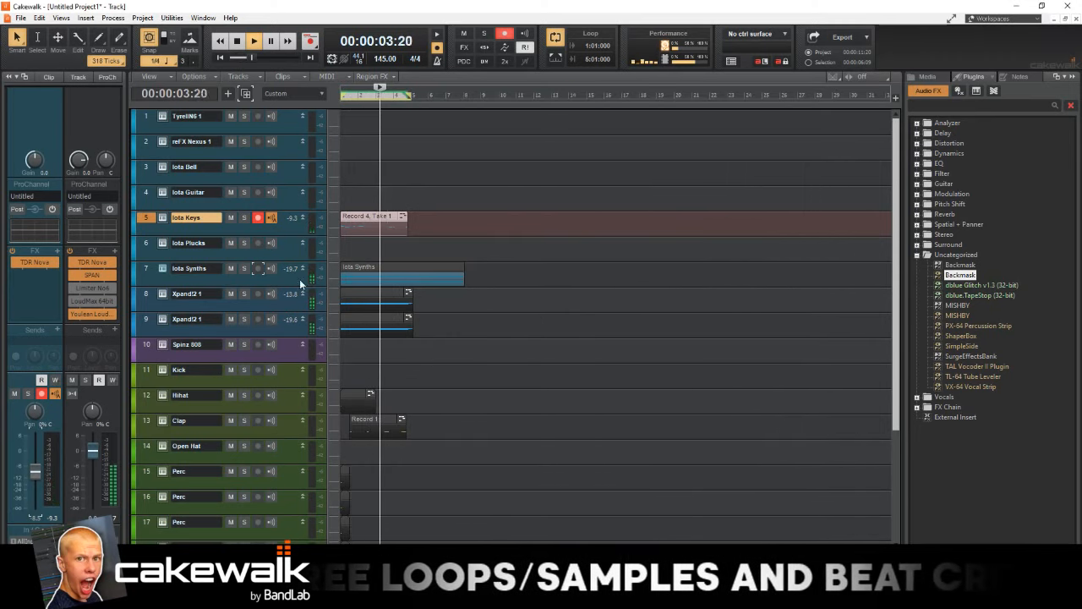
left_click(270, 289)
left_click(190, 268)
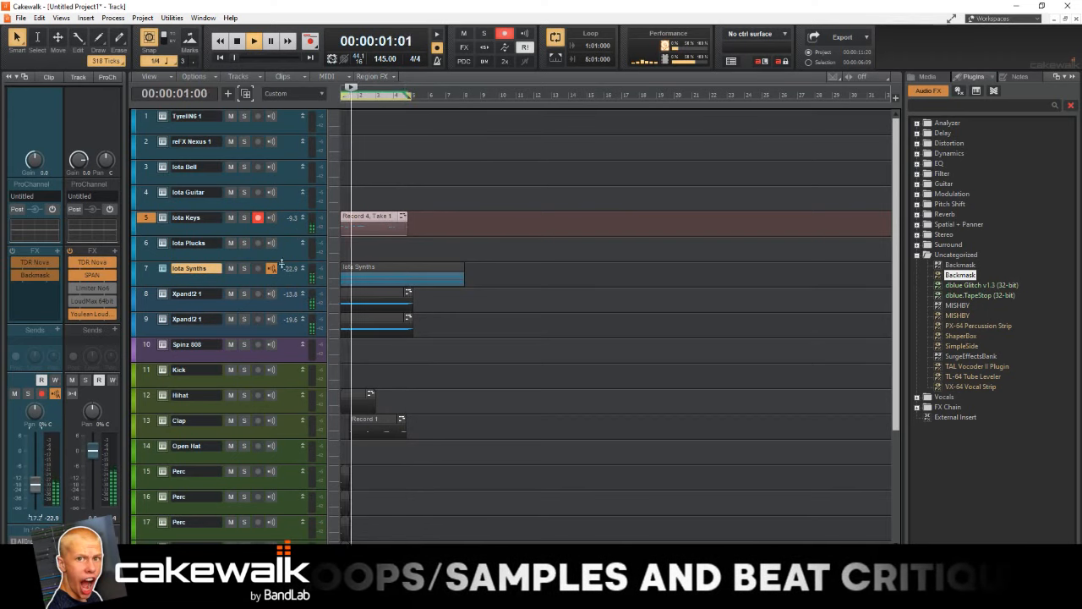
- Expand the Reverb category among the audio effects and stop playback
double_click(946, 214)
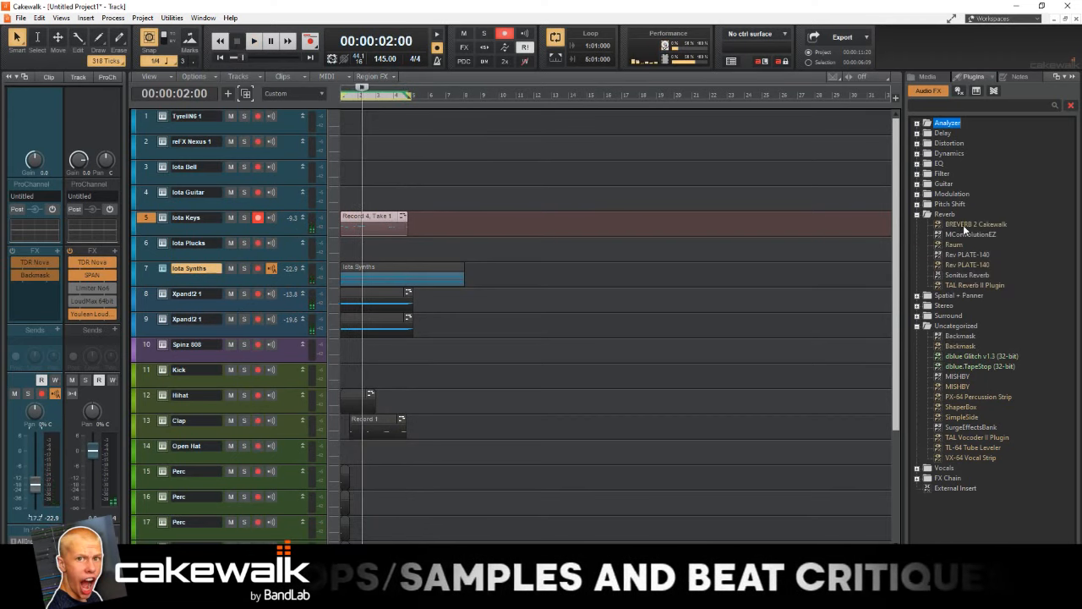
- Add the MConvolutionEZ reverb to the Iota Synths effects and set its dry/wet to 72.4% during playback from the start
mouse_move(963, 225)
left_mouse_down()
mouse_move(913, 228)
mouse_move(961, 241)
left_mouse_up()
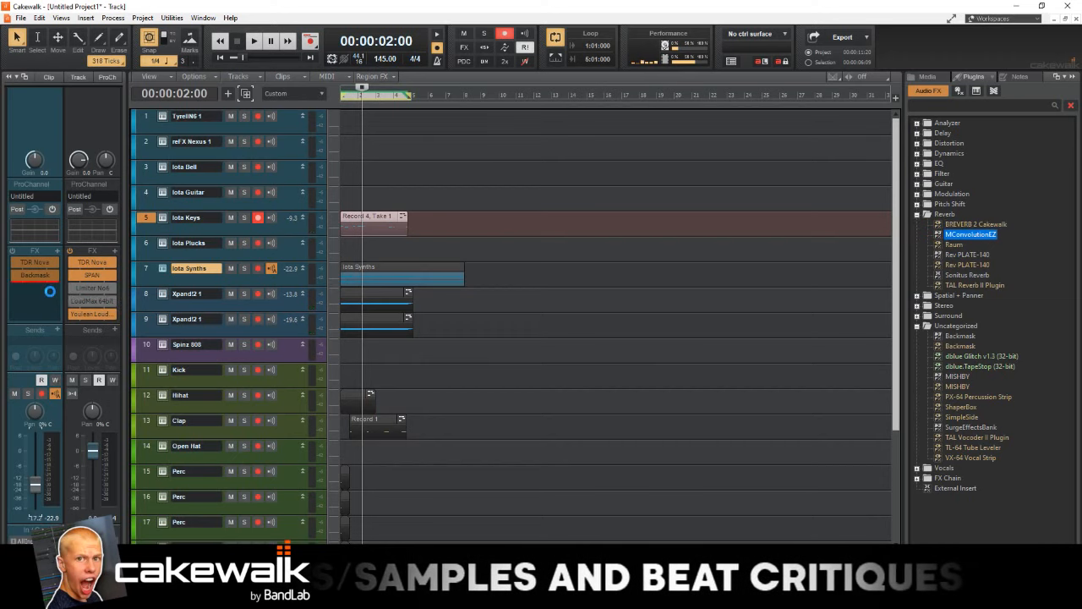
left_click_drag(17, 282, 16, 279)
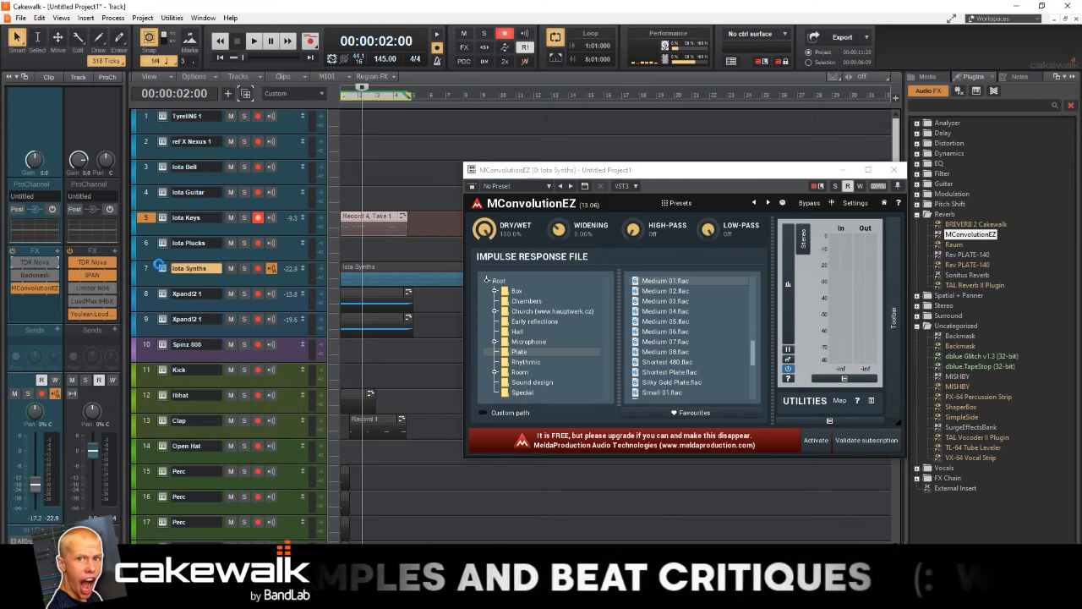
key("w")
key("space")
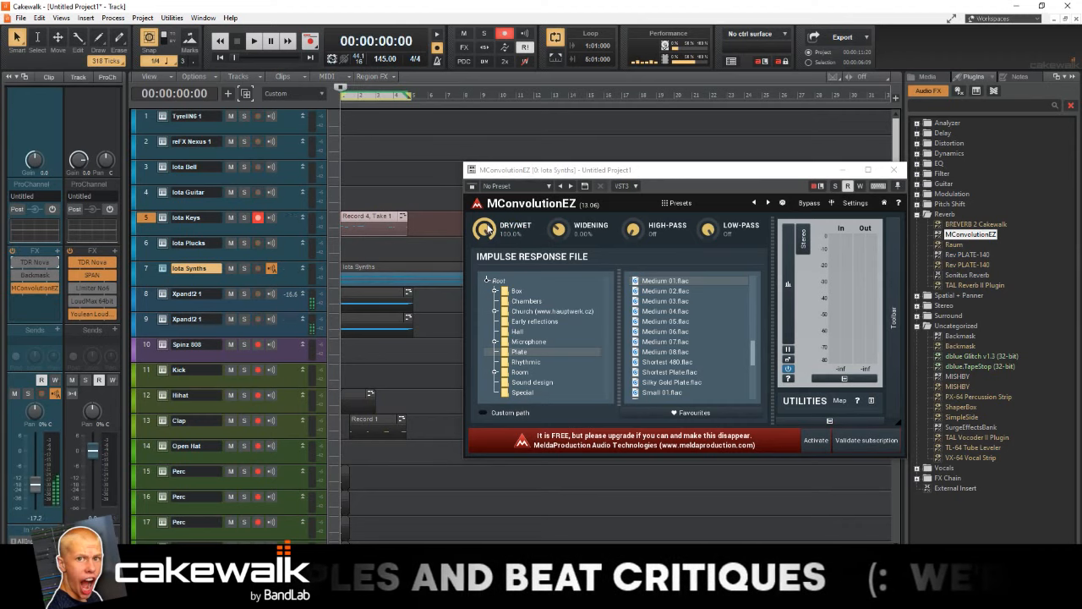
left_click_drag(488, 229, 488, 254)
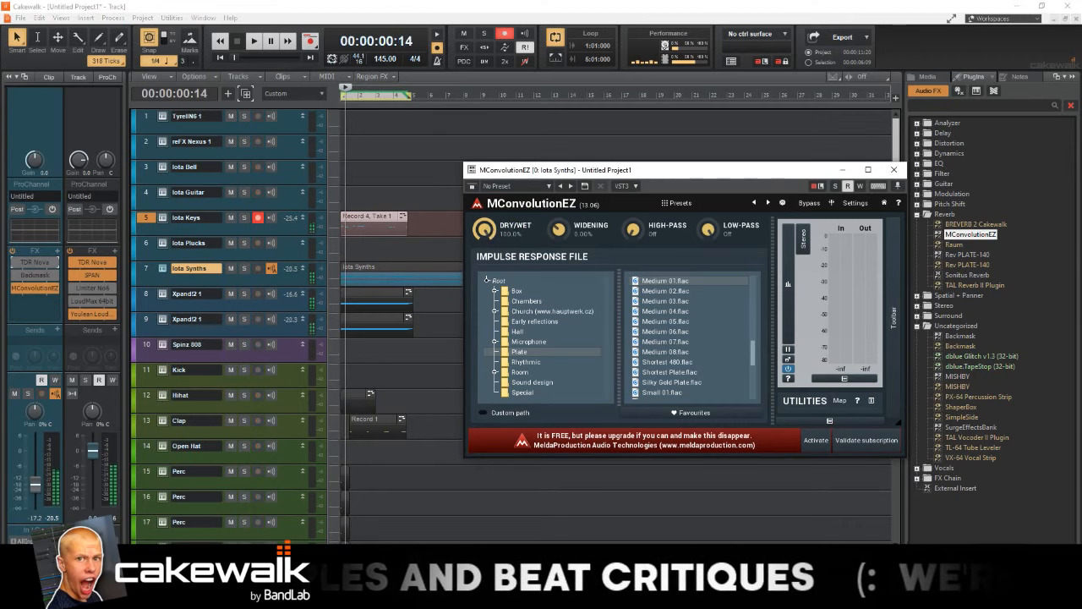
- Audition Iota Synths with the reverb, both soloed and in the full mix, closing the reverb window before stopping playback
left_click(244, 269)
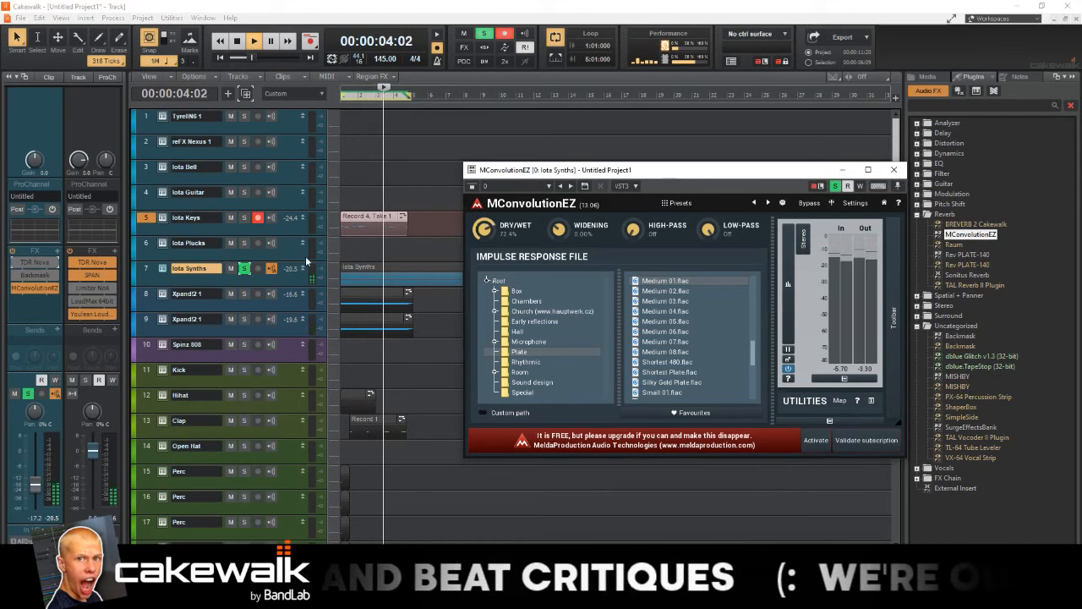
left_click(244, 269)
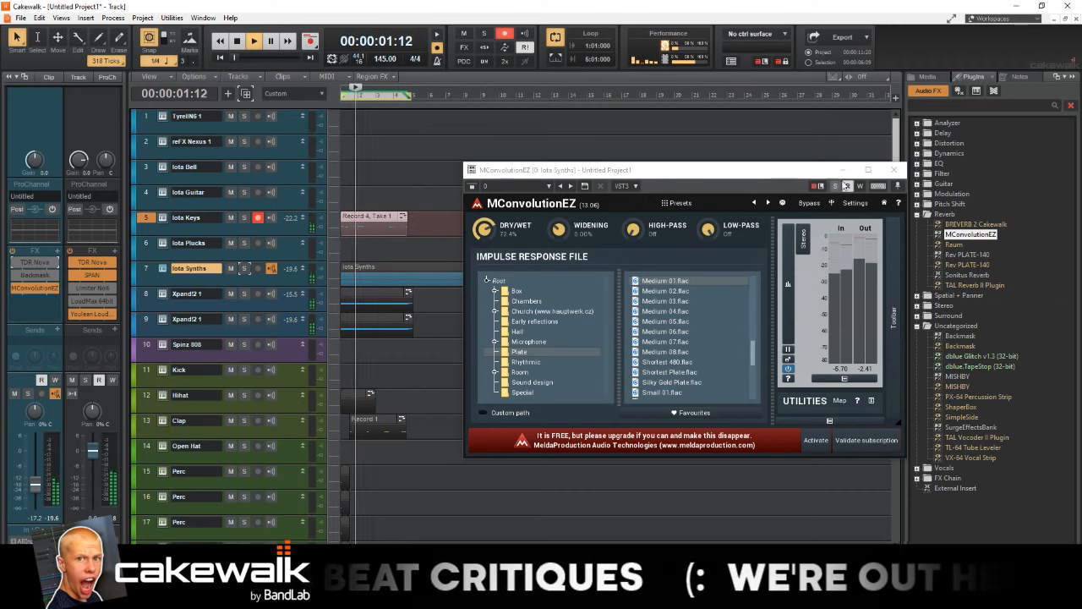
left_click(894, 169)
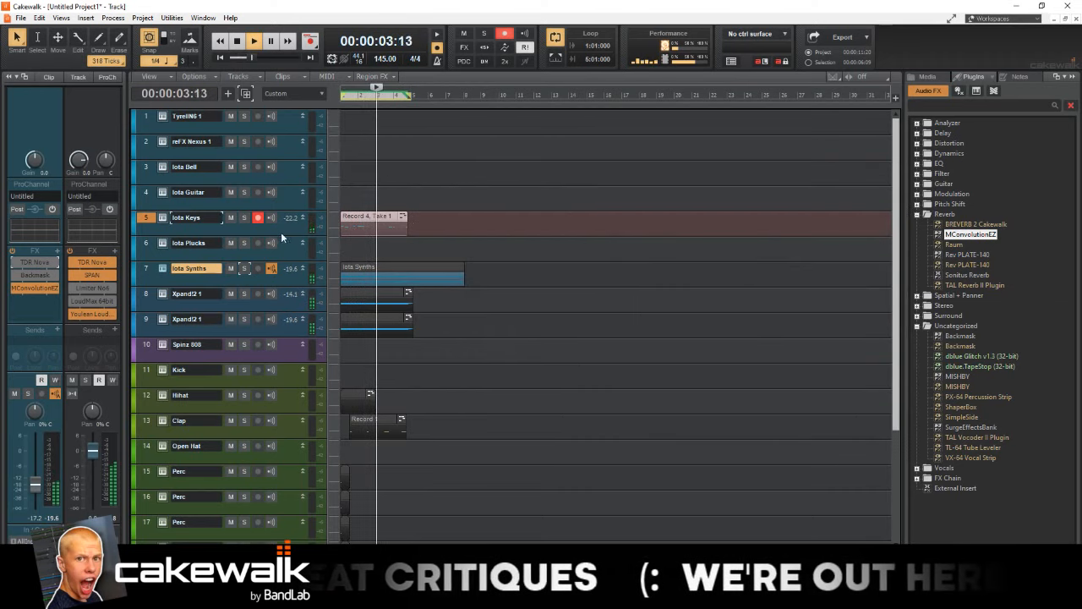
left_click(281, 229)
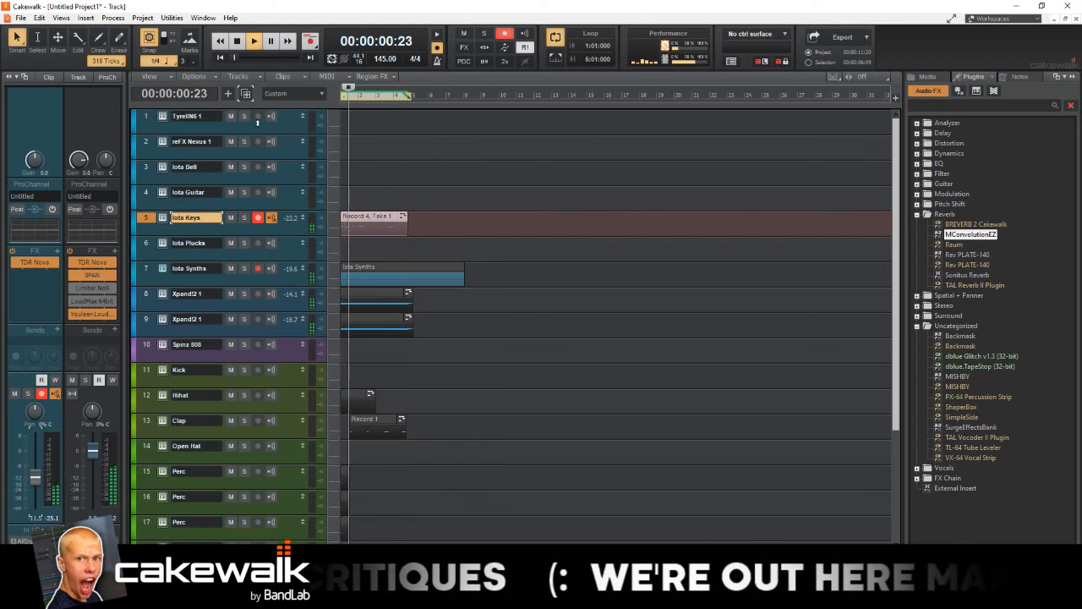
key("space")
- Replace the reFX Nexus synth on track 2 with Komplete Kontrol and open the instrument's window
left_click(178, 142)
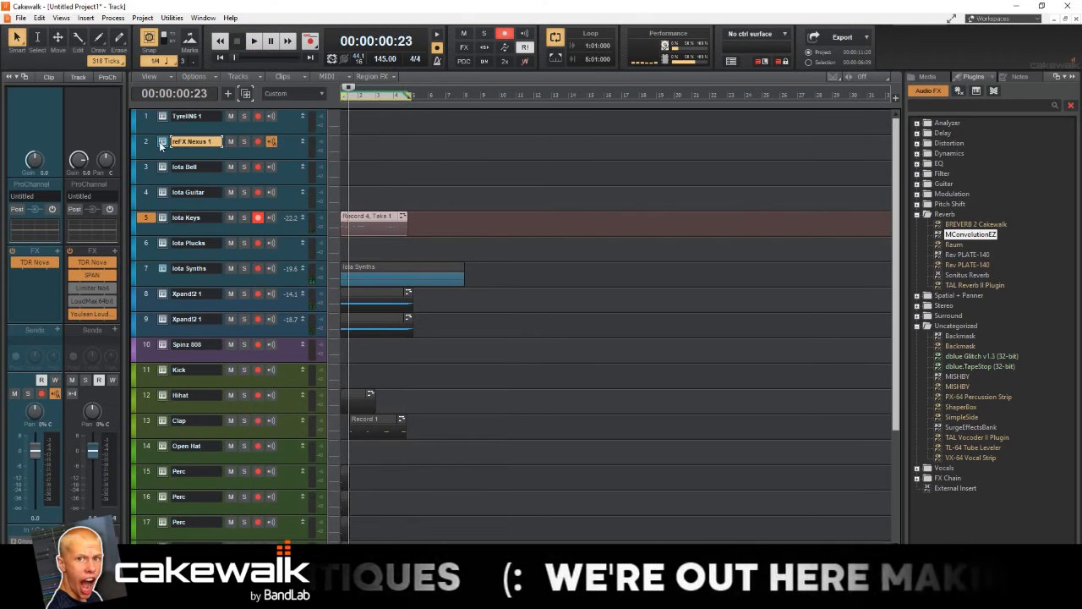
right_click(161, 145)
mouse_move(196, 303)
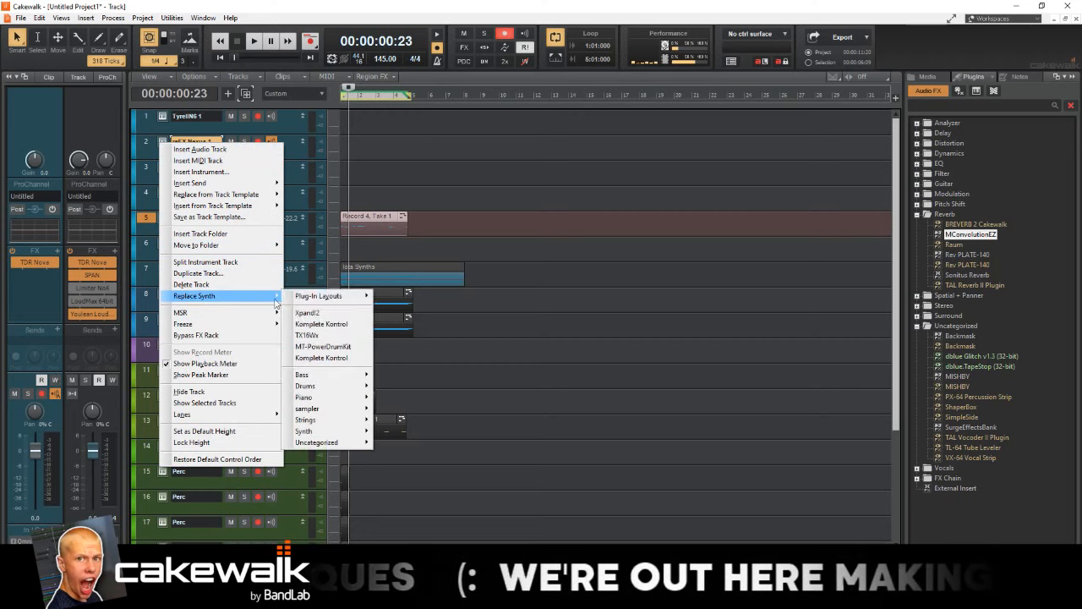
left_click(306, 314)
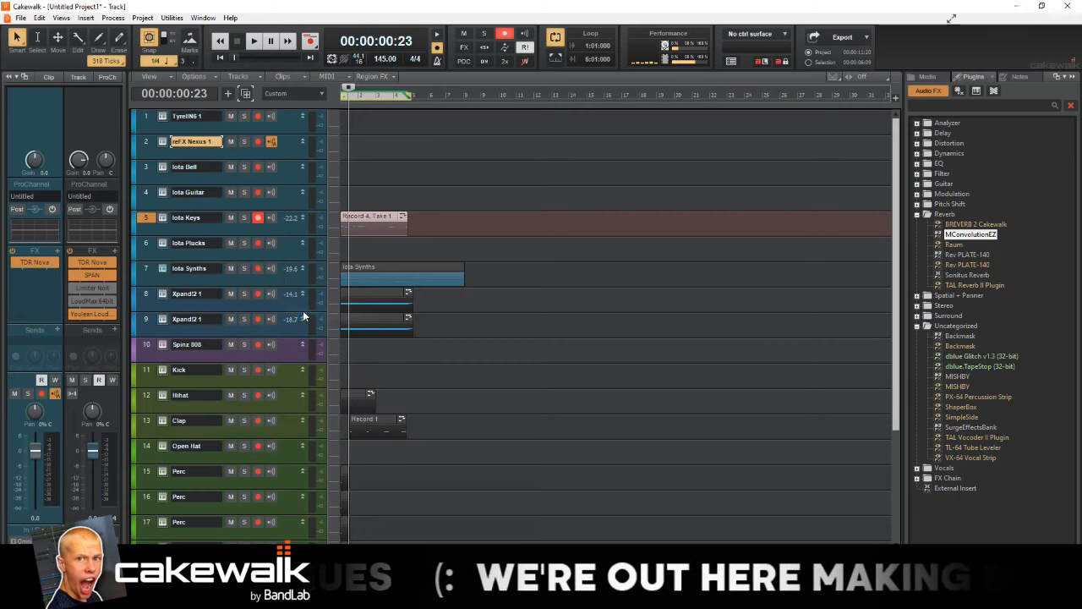
right_click(161, 144)
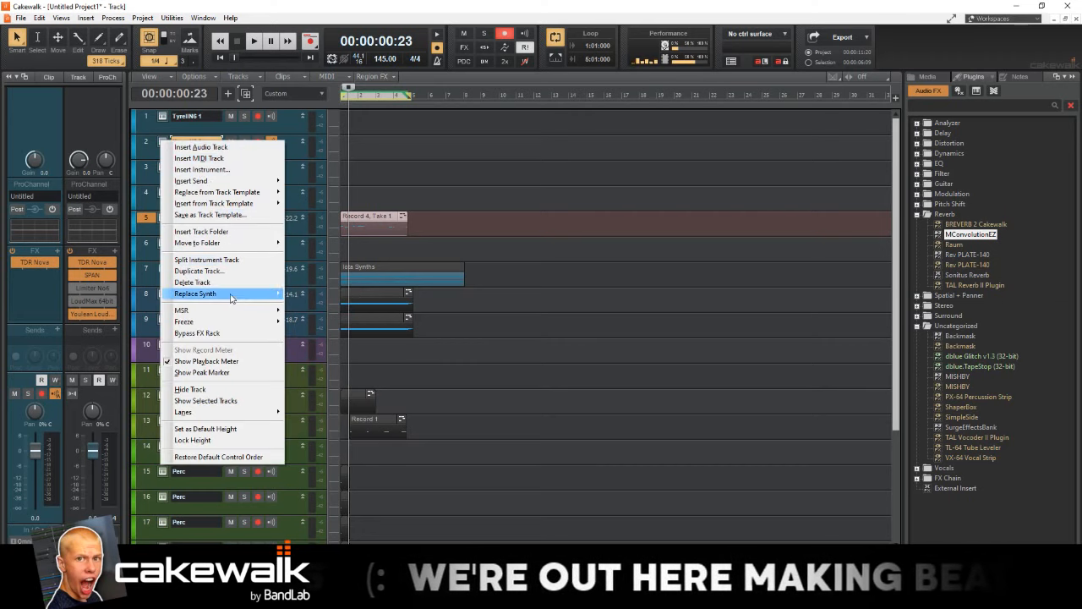
mouse_move(245, 293)
left_click(320, 322)
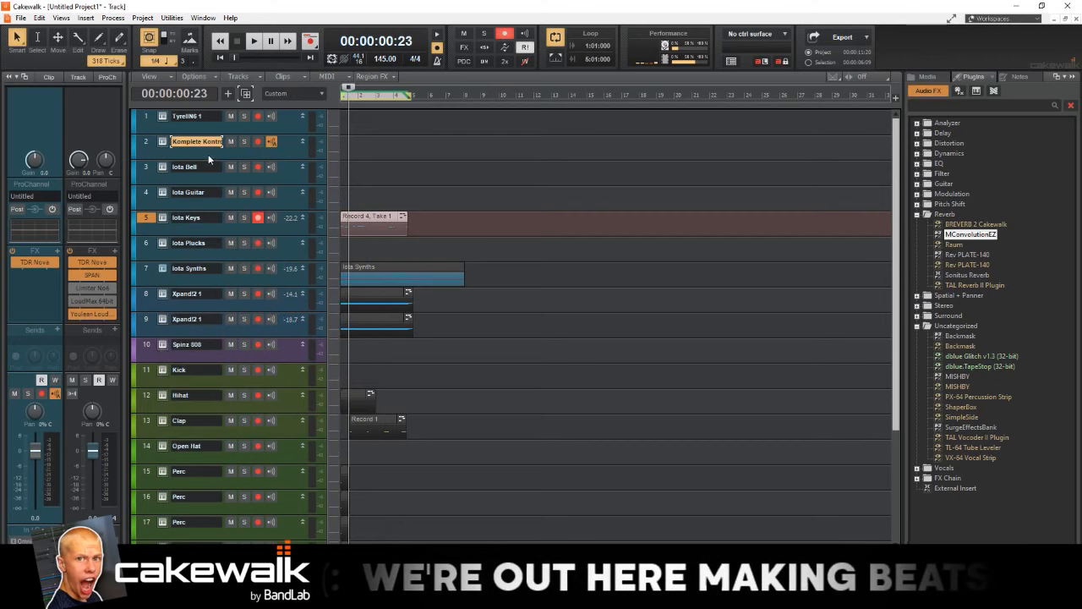
left_click(155, 142)
left_click(161, 143)
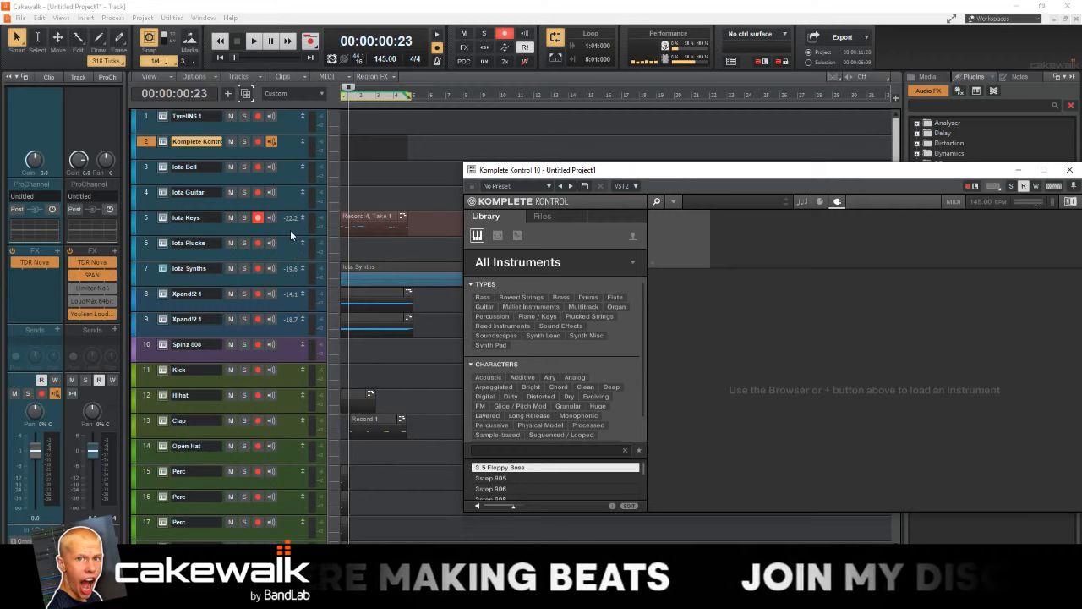
- Reopen MConvolutionEZ on the Iota Synths track and audition the track soloed with the reverb
left_click(285, 264)
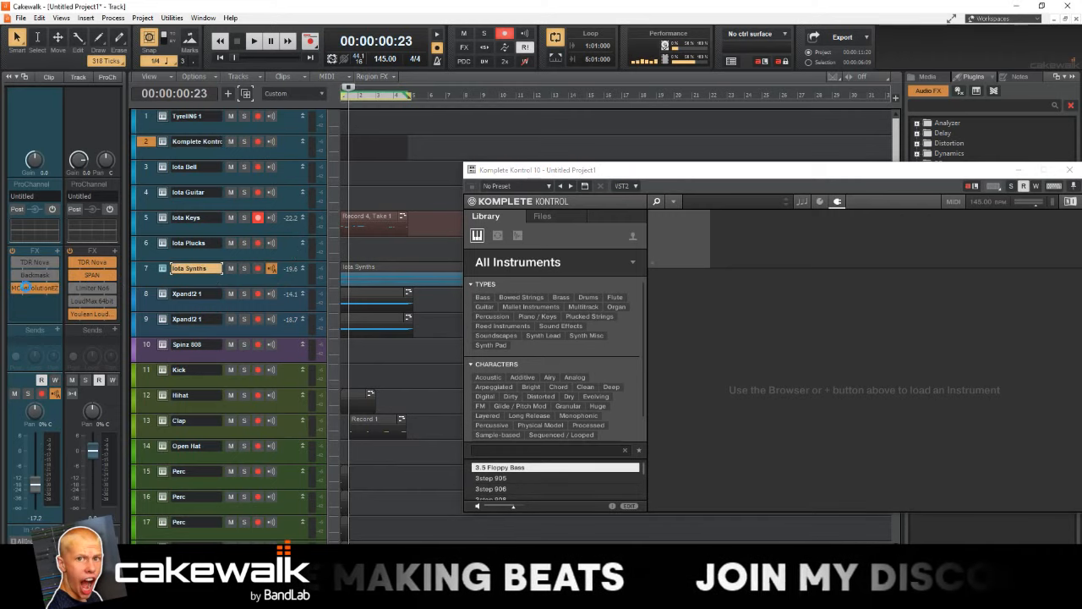
double_click(34, 289)
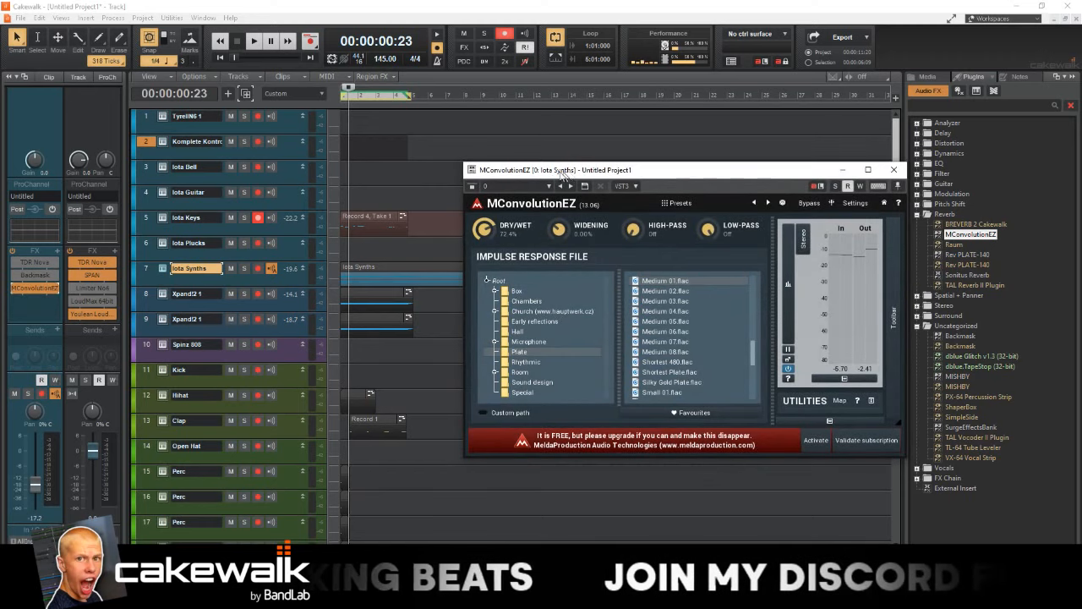
mouse_move(563, 173)
left_mouse_down()
mouse_move(447, 172)
mouse_move(555, 169)
mouse_move(544, 170)
left_mouse_up()
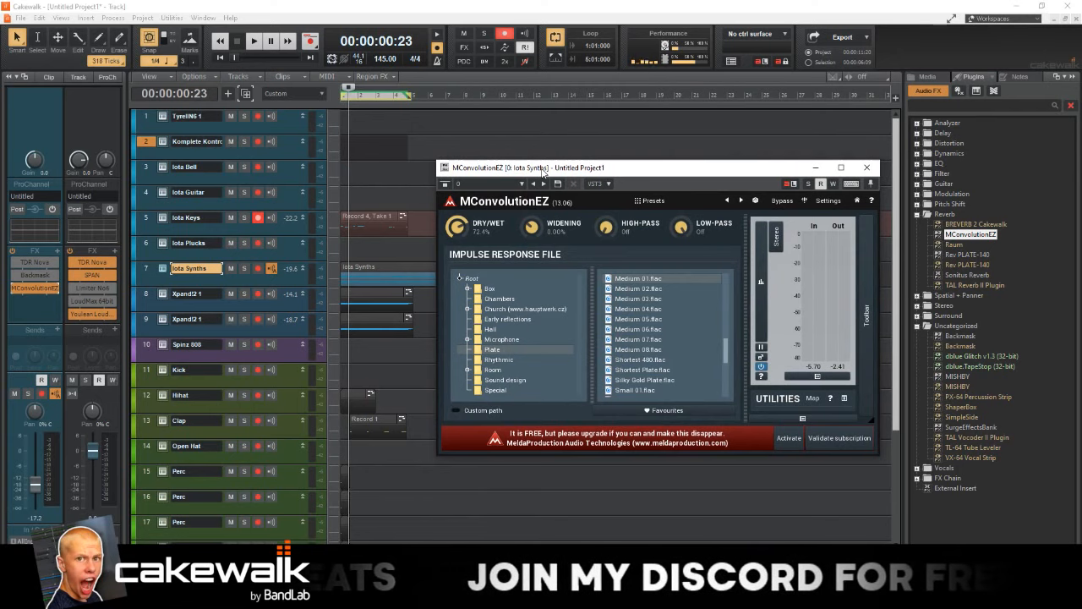
left_click(244, 269)
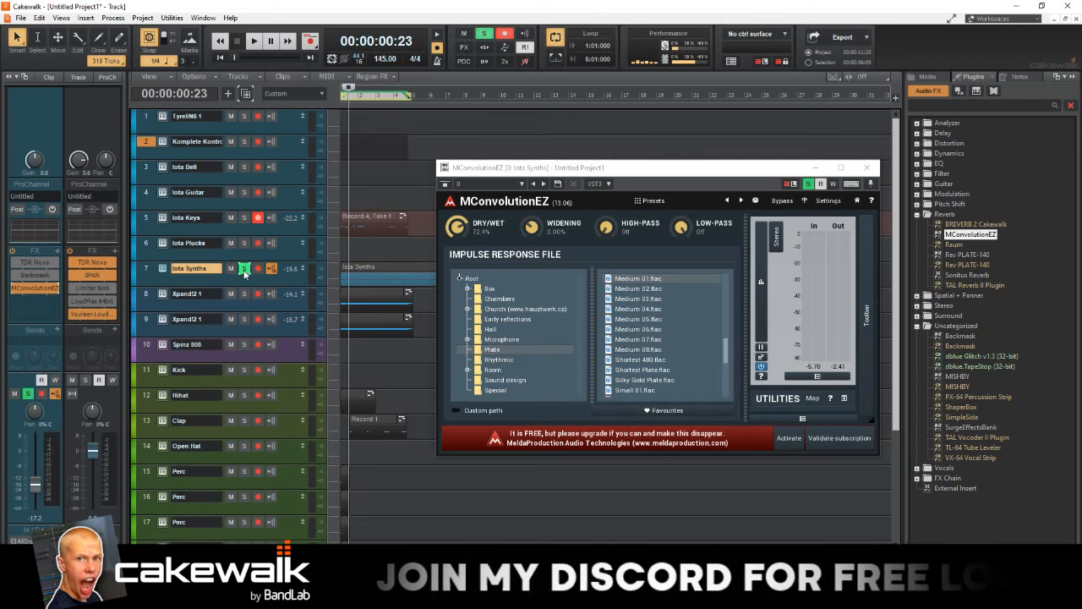
key("space")
key("space")
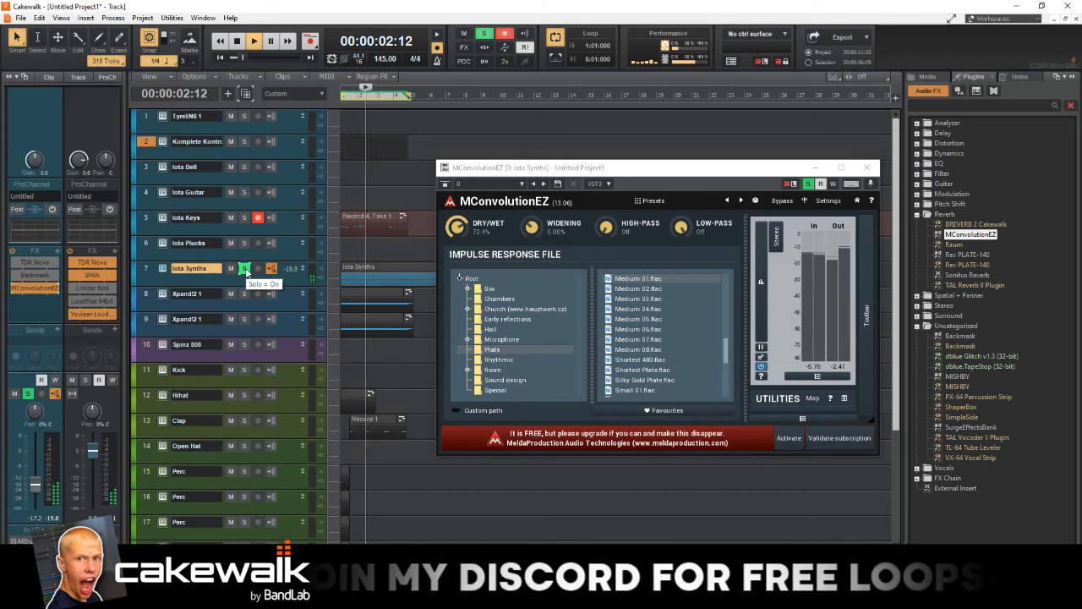
left_click(245, 269)
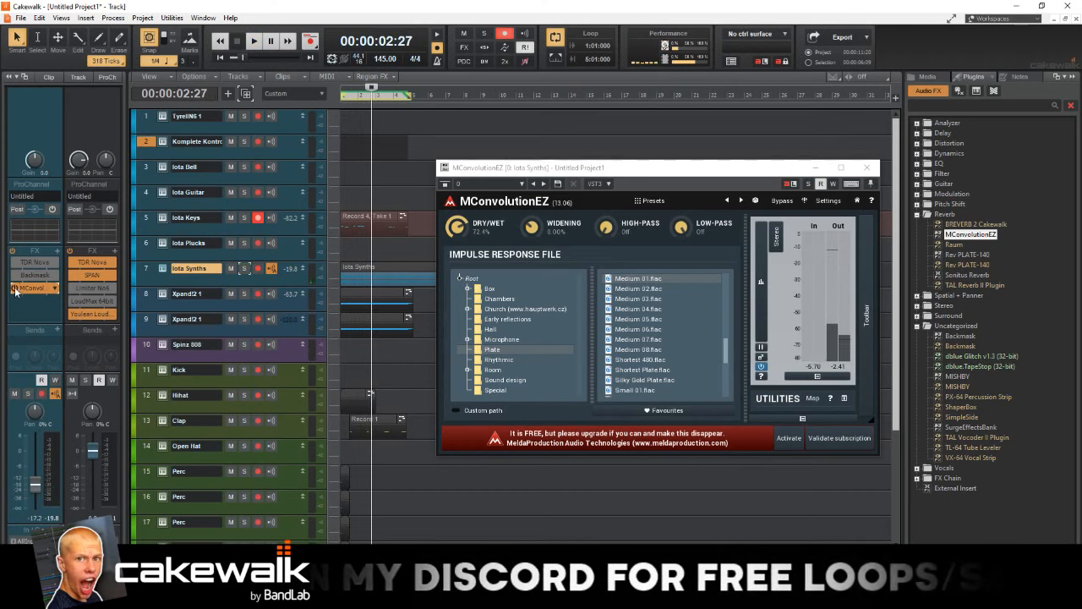
- Bypass MConvolutionEZ on Iota Synths, checking the playback without it, and save the project
key("space")
key("space")
left_click(245, 269)
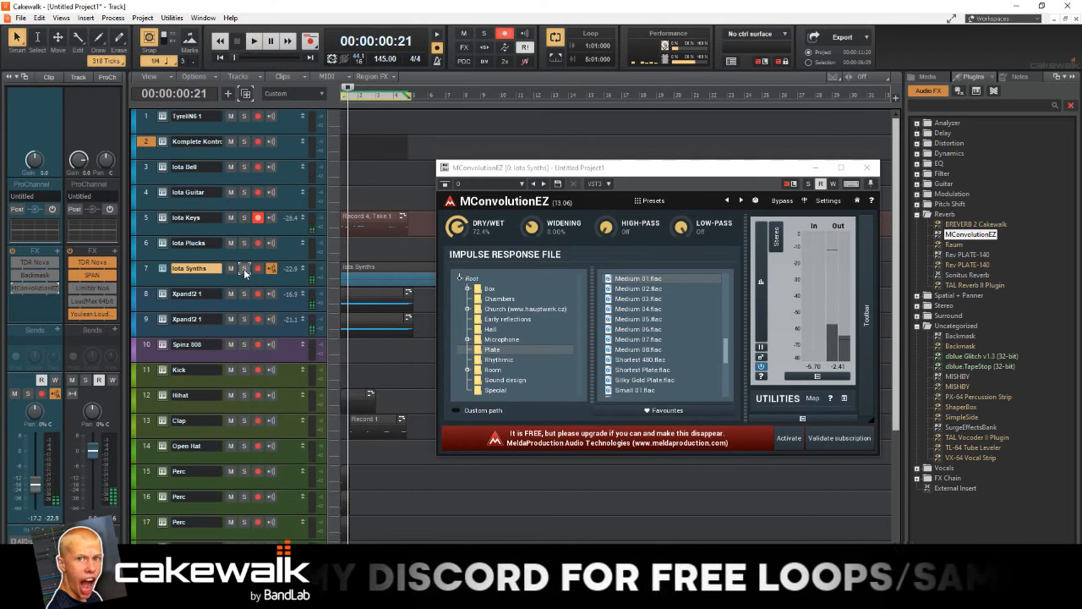
key("space")
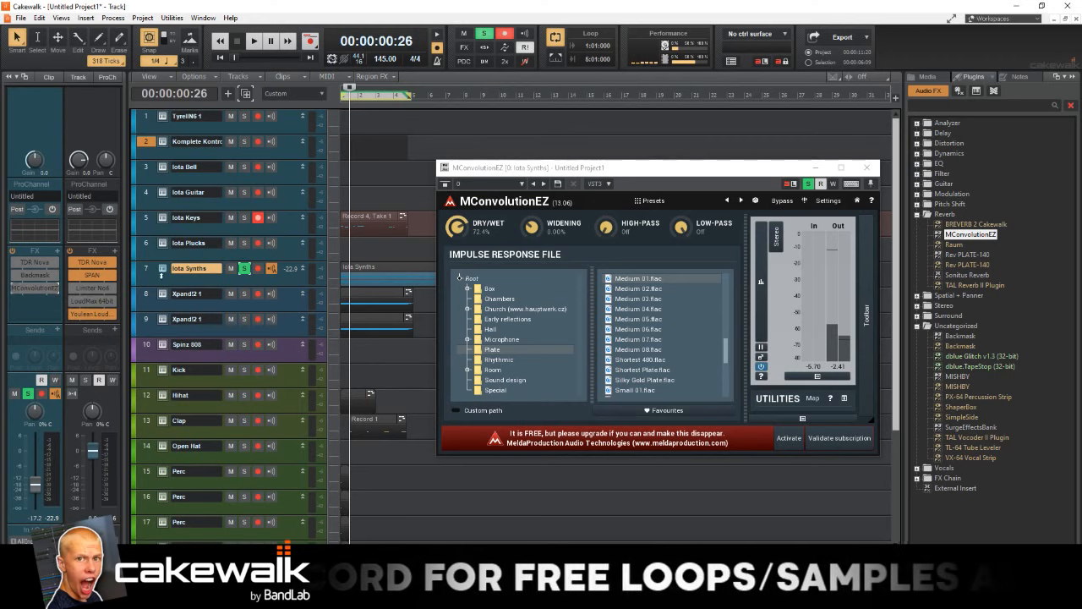
left_click(244, 269)
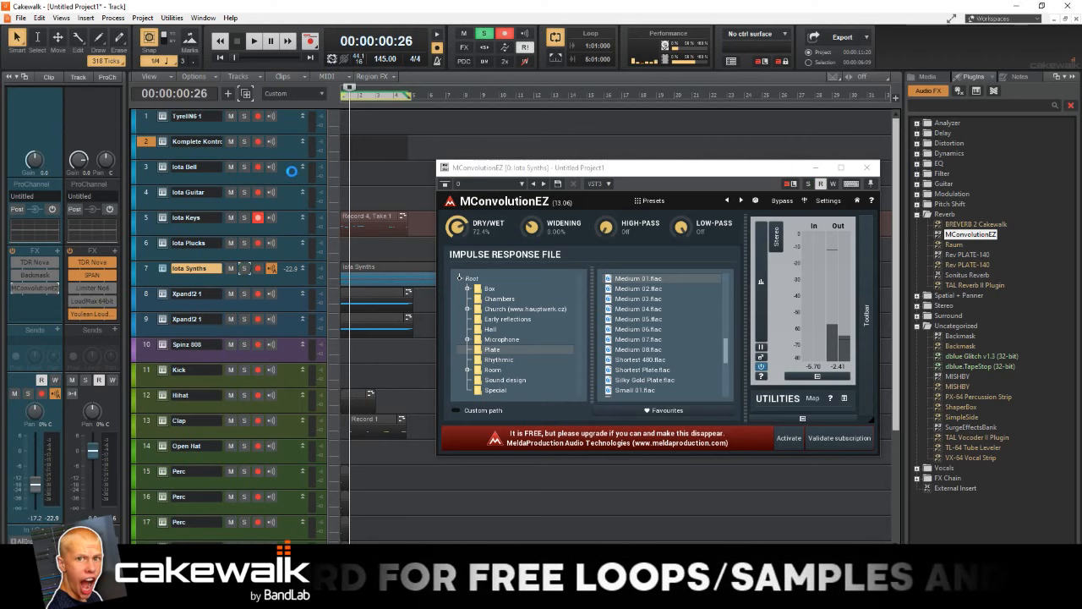
key("ctrl+s")
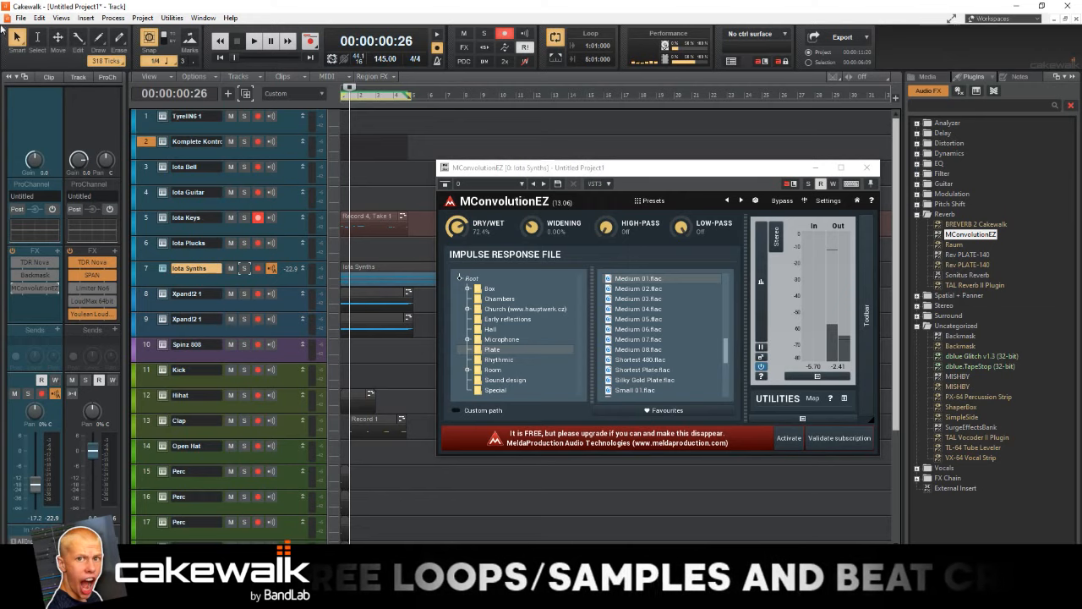
- Browse the files in track 2's Komplete Kontrol to the inner ANDROMEDA folder inside samples on drive F:
left_click(288, 140)
left_click(163, 142)
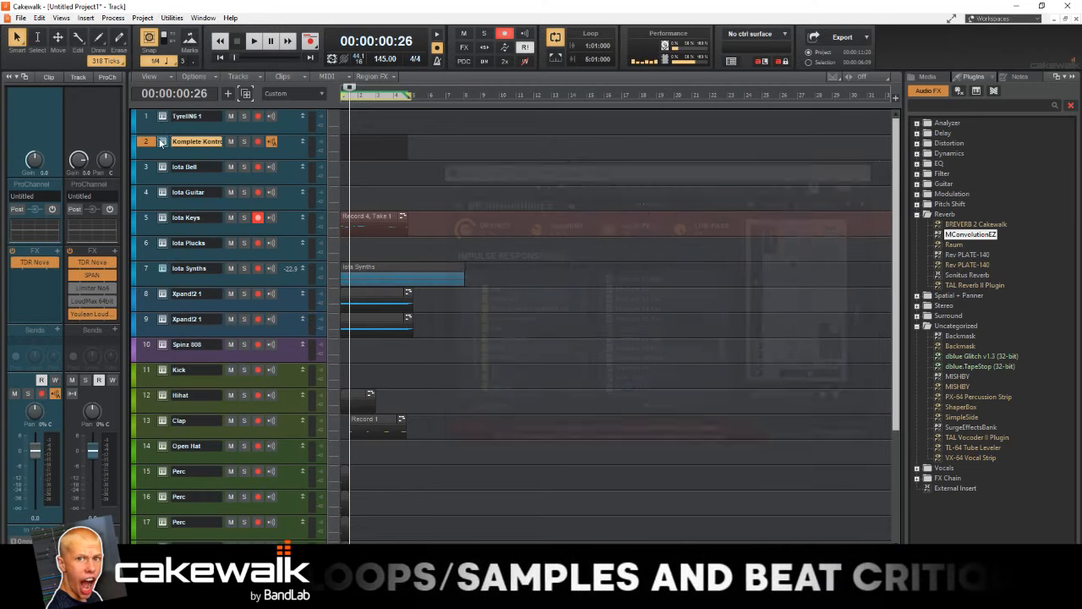
left_click(515, 214)
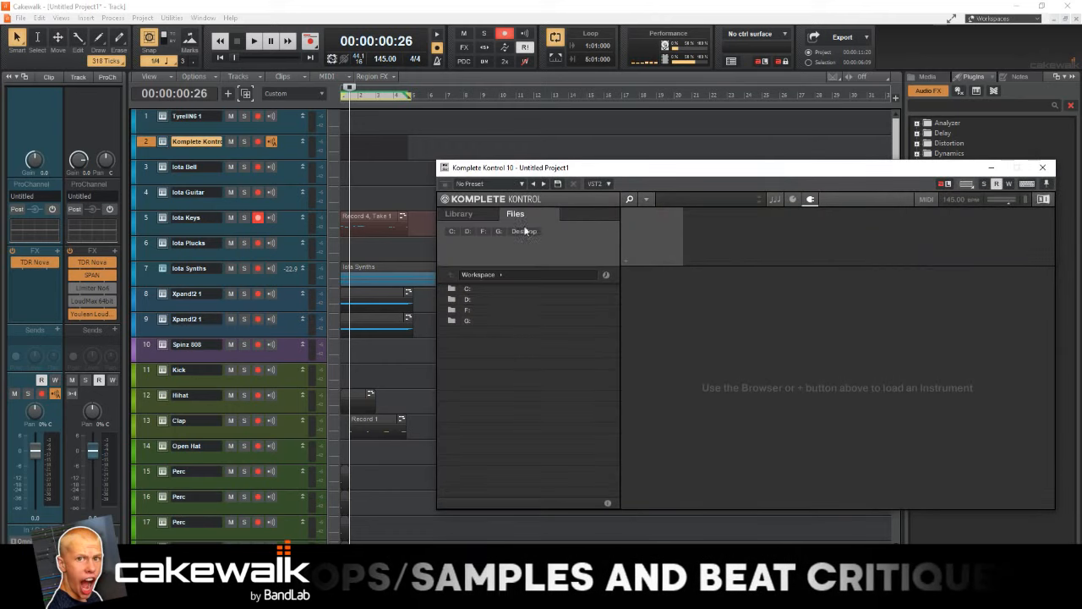
double_click(506, 307)
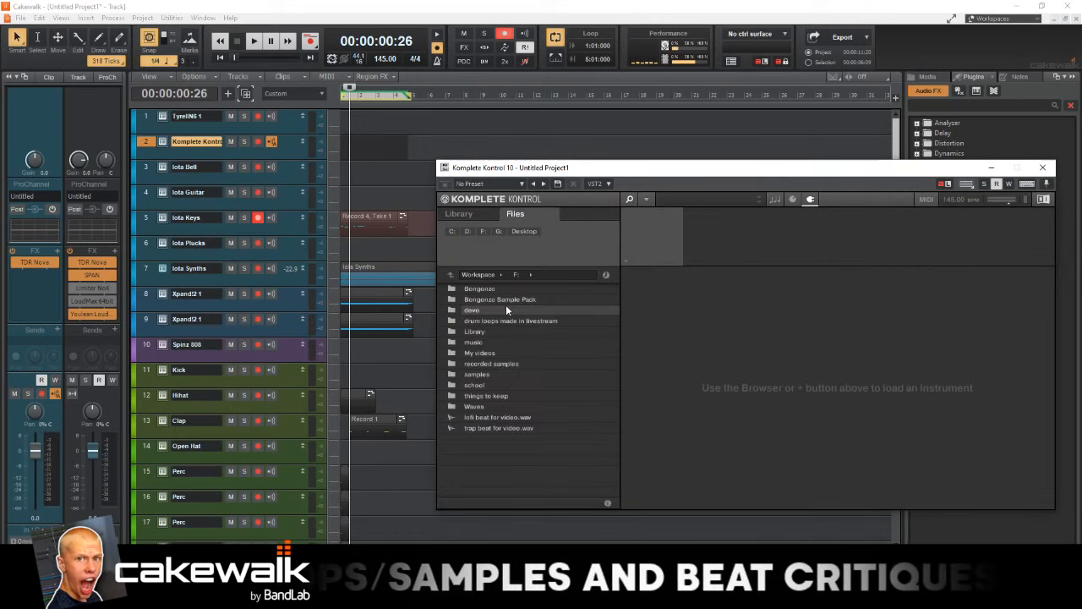
double_click(497, 374)
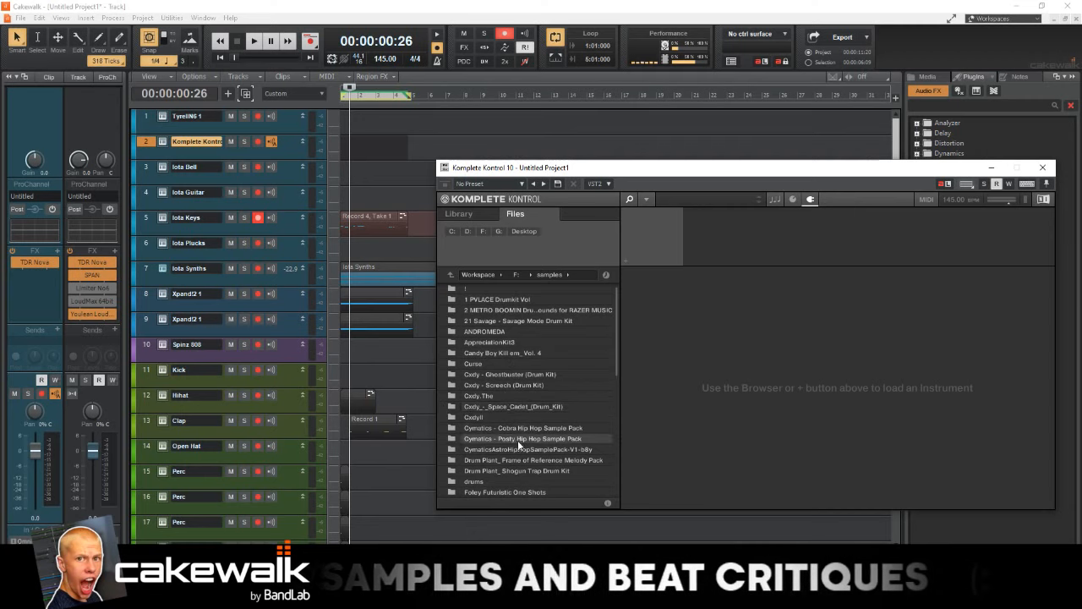
scroll(520, 444, "down", 4)
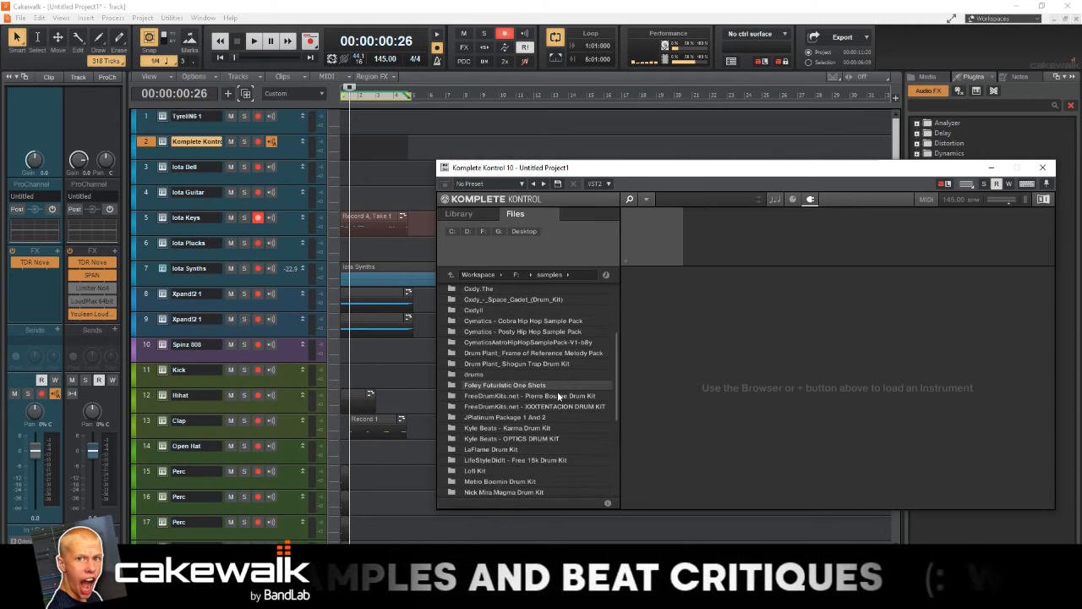
scroll(557, 413, "up", 3)
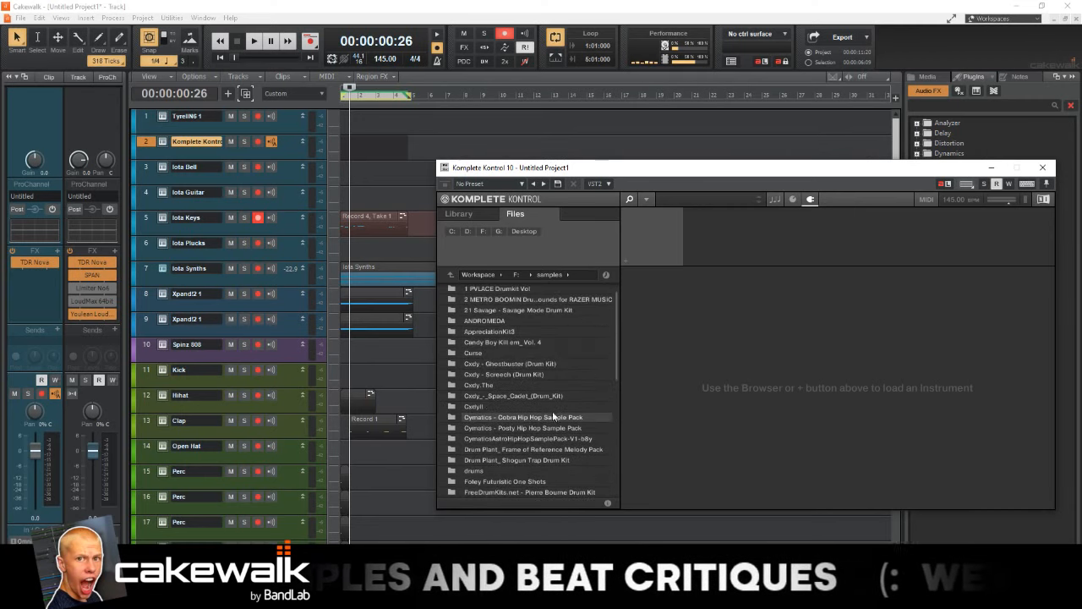
scroll(538, 310, "up", 2)
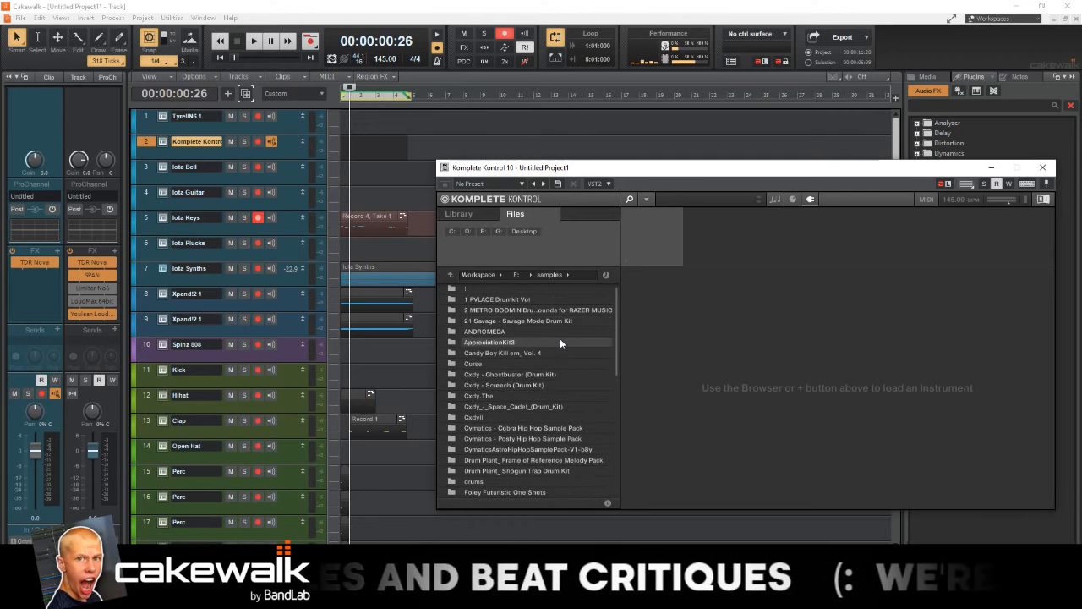
double_click(563, 331)
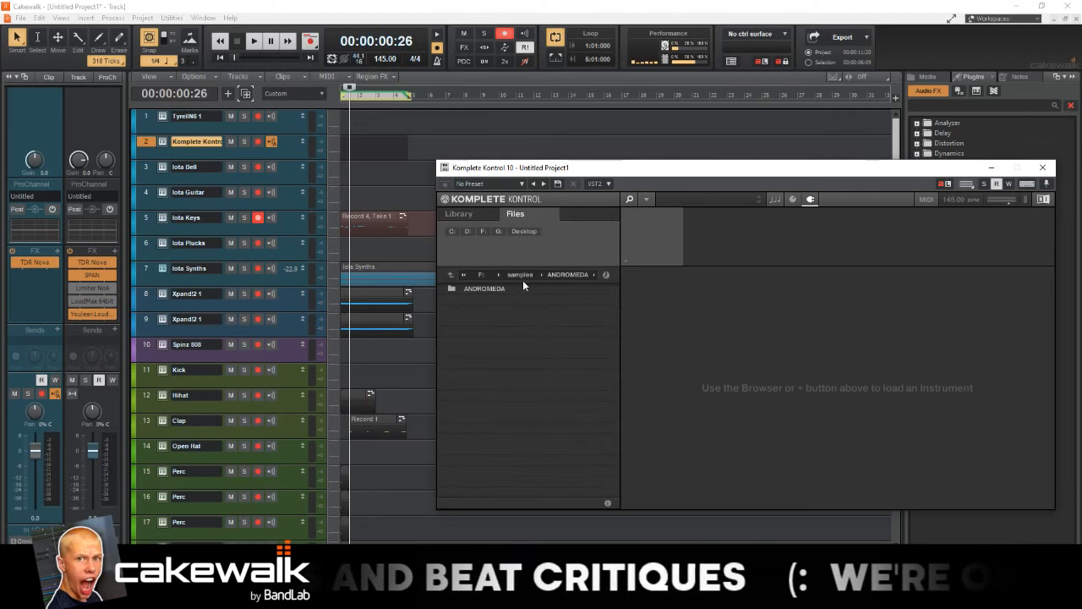
double_click(507, 288)
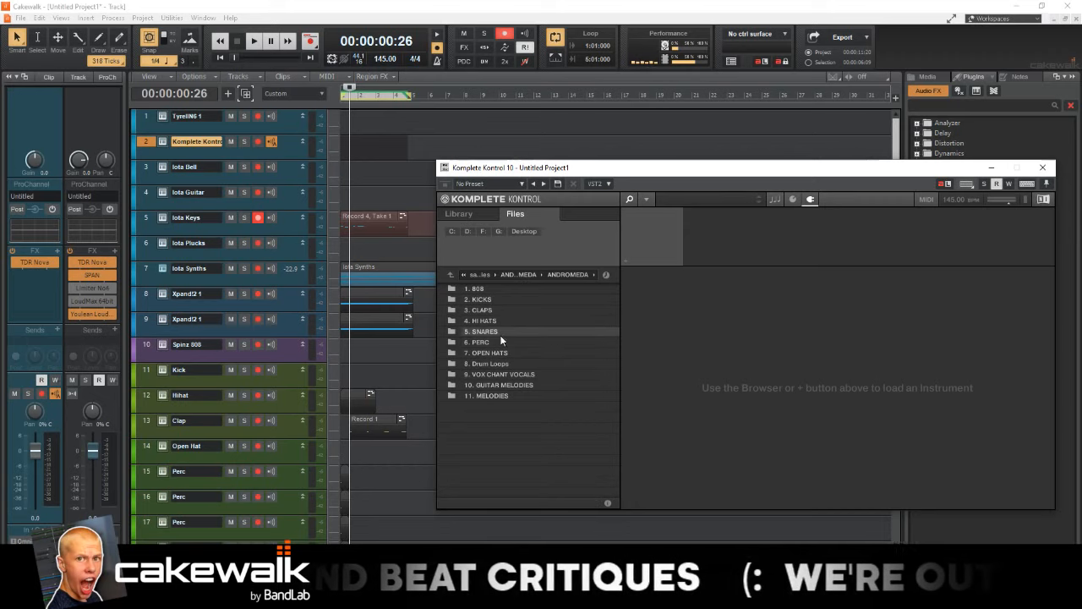
- Open the 9. VOX CHANT VOCALS folder and load REEM.wav followed by VAH.wav into the sampler to audition them
double_click(504, 374)
double_click(501, 342)
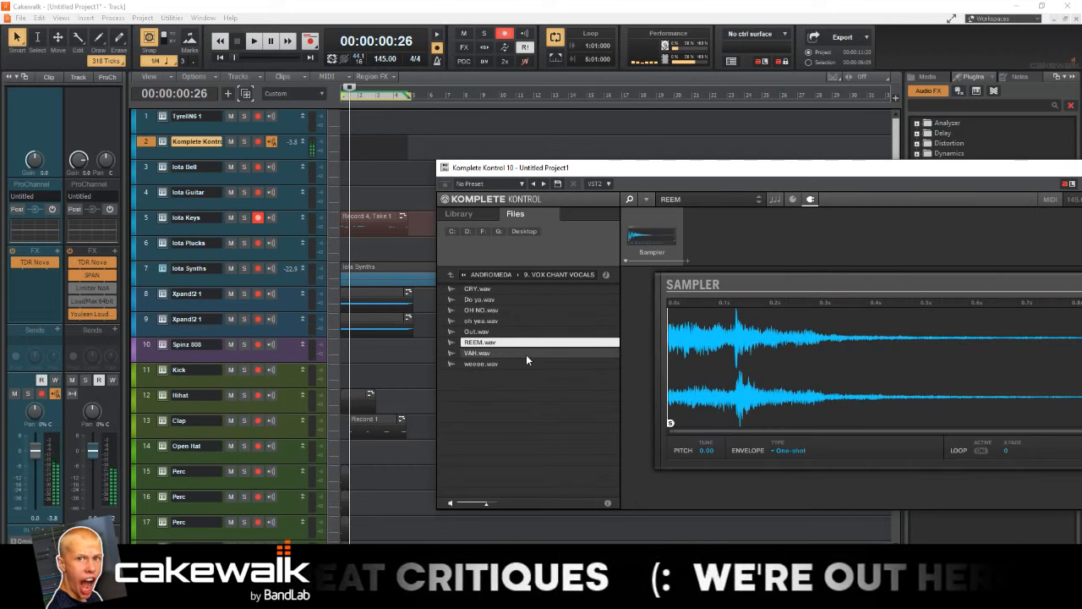
double_click(533, 353)
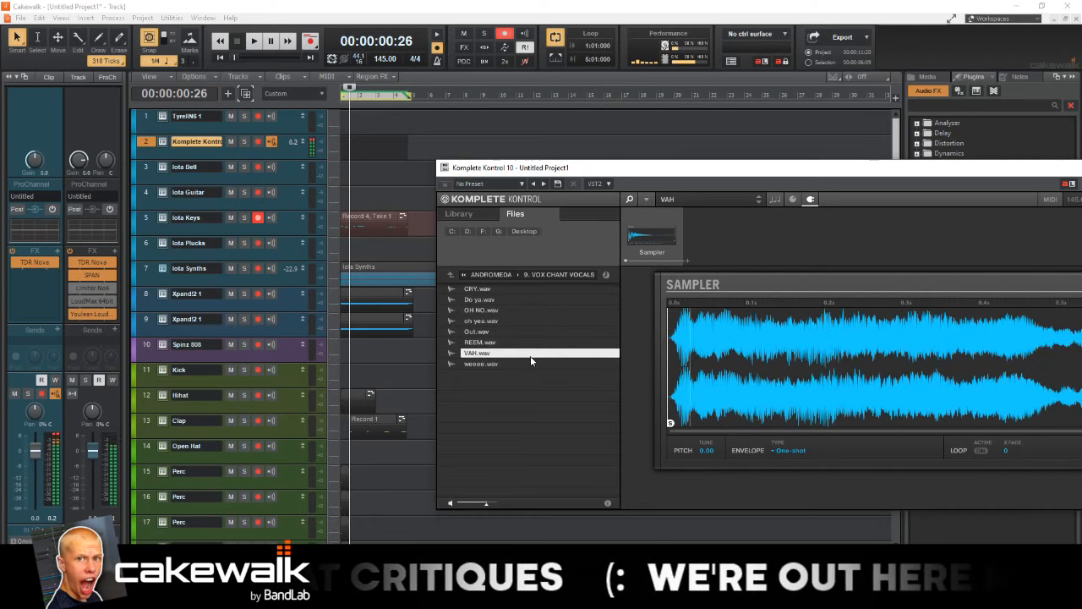
- Disarm recording on the Iota Keys track and close track 2's Komplete Kontrol window, keeping VAH.wav loaded in the sampler
left_click(258, 217)
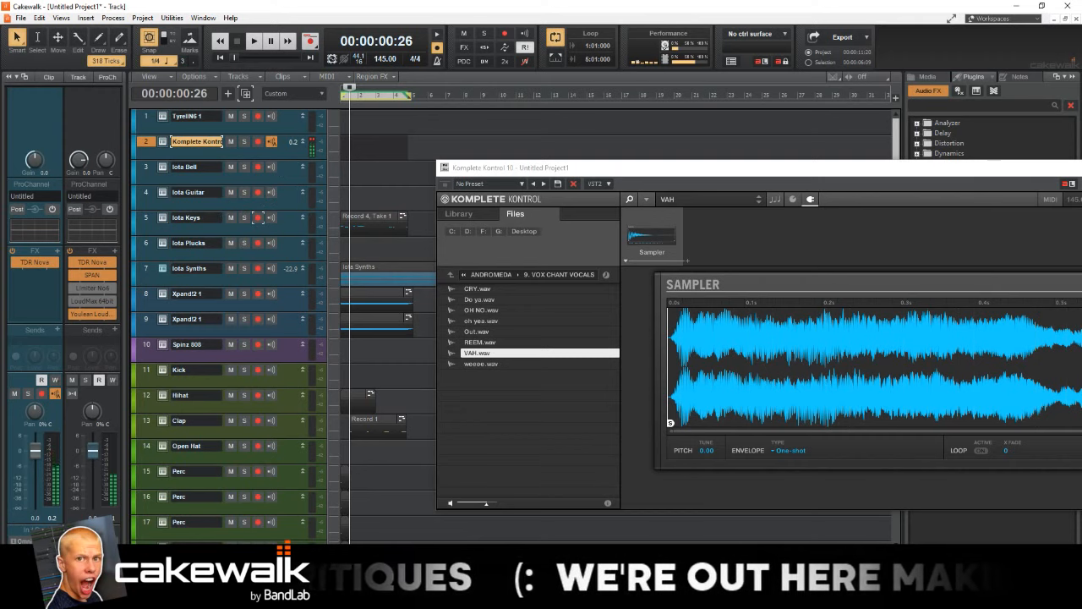
left_click_drag(988, 170, 907, 168)
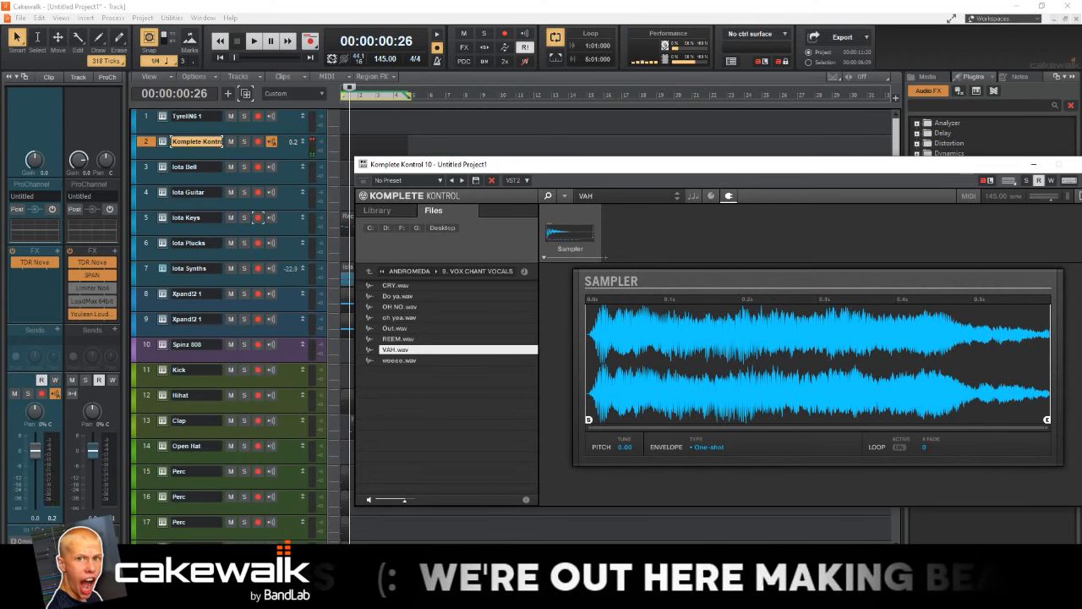
left_click_drag(888, 166, 654, 179)
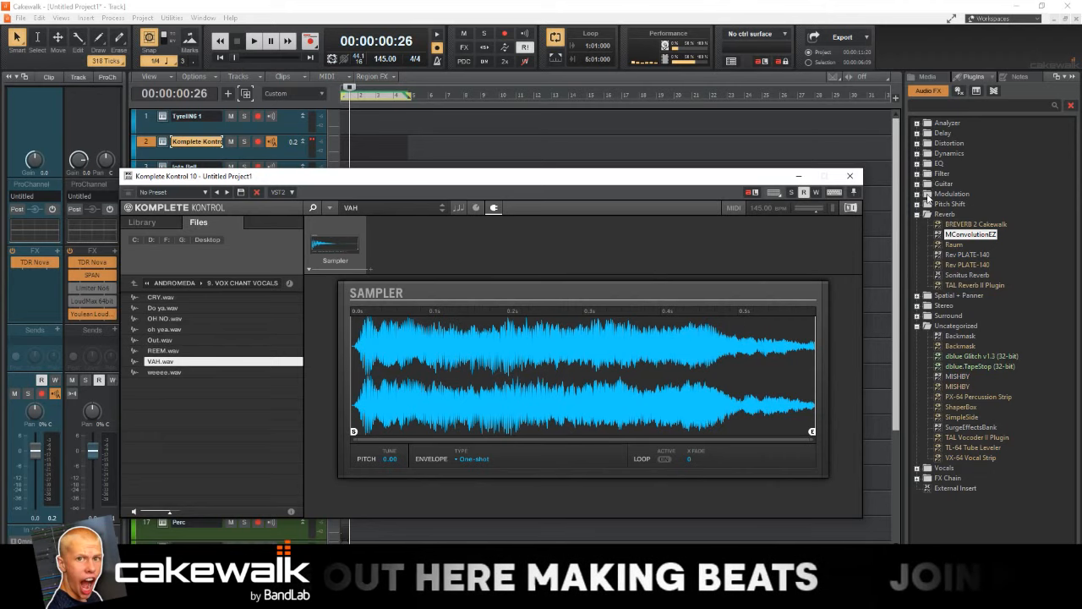
left_click(849, 176)
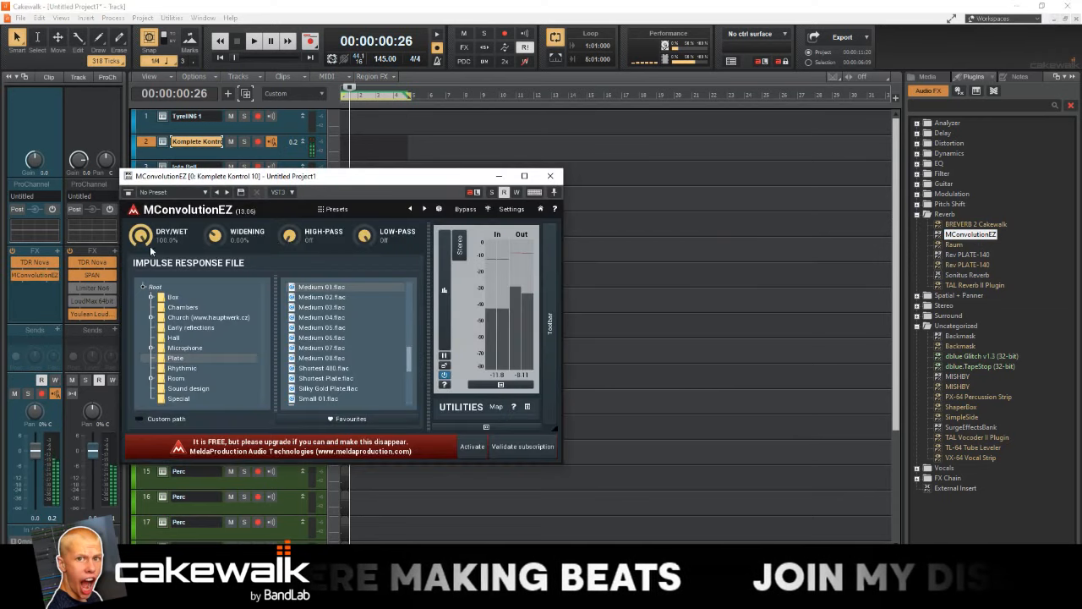
- Set MConvolutionEZ on the Komplete Kontrol track to 36.8% dry/wet and lower the track volume to about -11 dB
left_click_drag(142, 238, 142, 288)
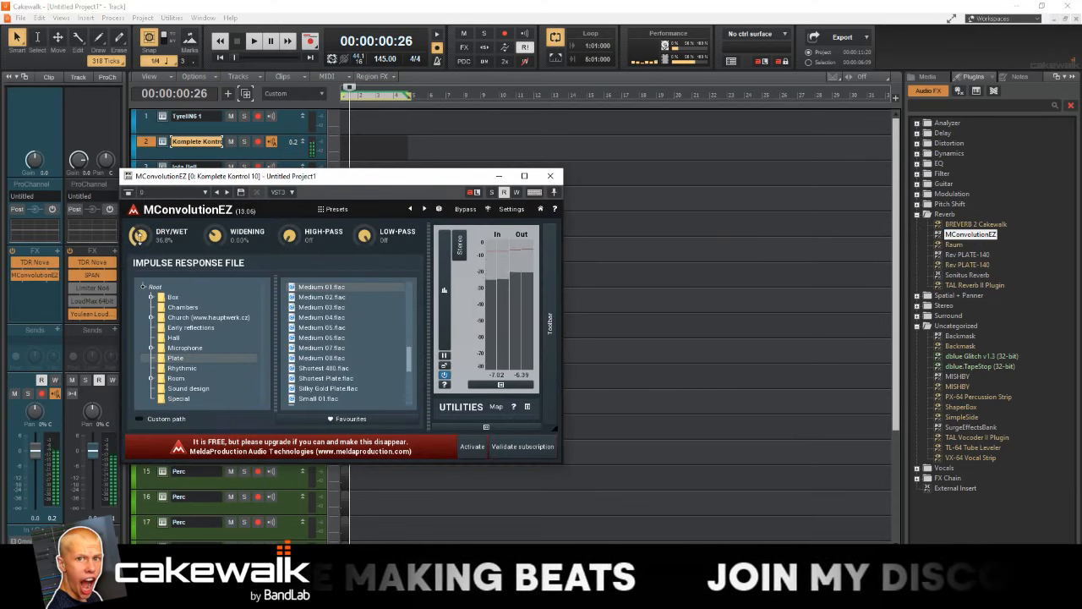
left_click(35, 472)
left_click_drag(36, 472, 35, 485)
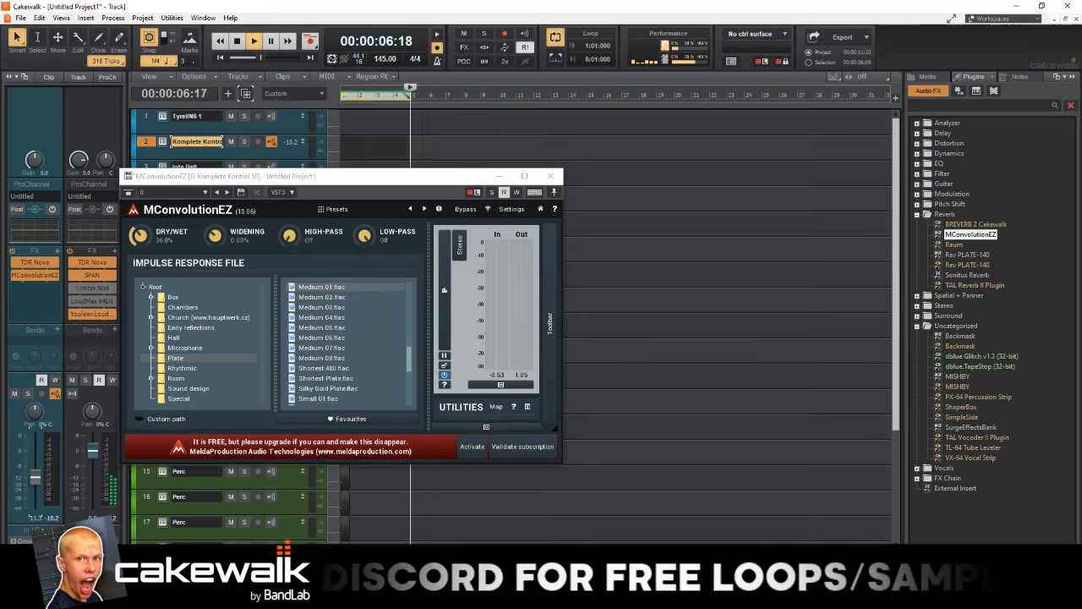
key("space")
- Insert the ValhallaFreqEcho delay into the Komplete Kontrol track's effects chain
left_click(916, 124)
left_click(917, 134)
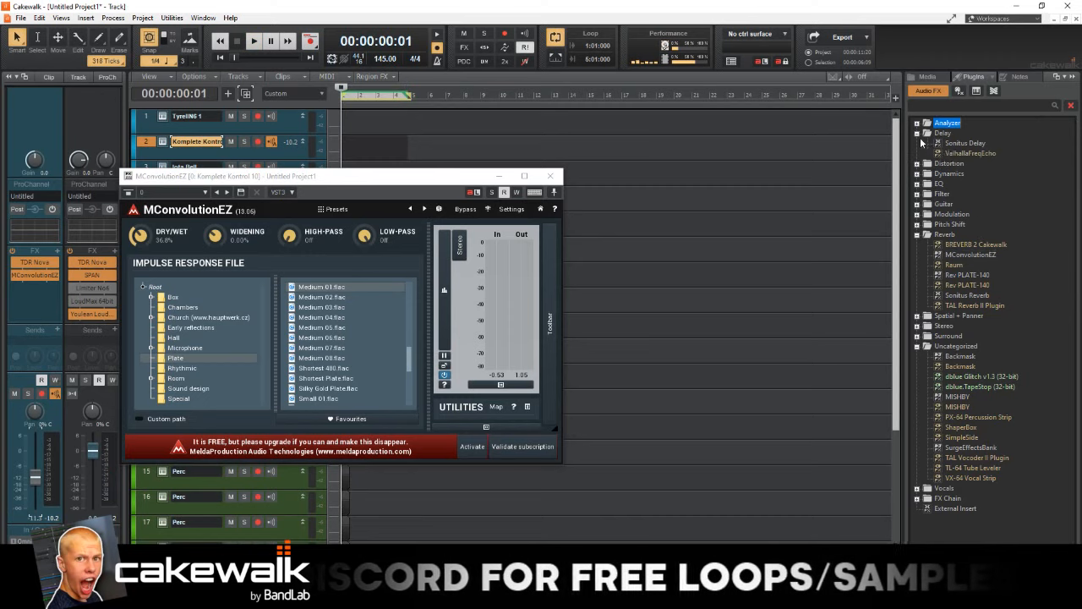
left_click_drag(959, 153, 34, 279)
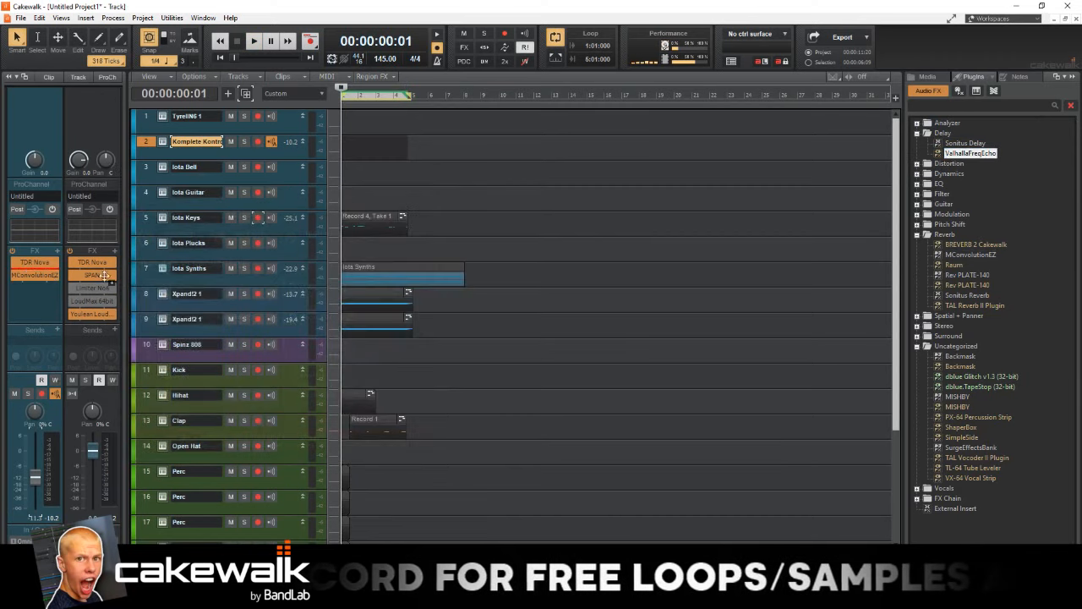
- Set ValhallaFreqEcho to 24% mix, 1/4 delay sync and 0.02 Hz shift, and close it after auditioning the sound
left_click(194, 307)
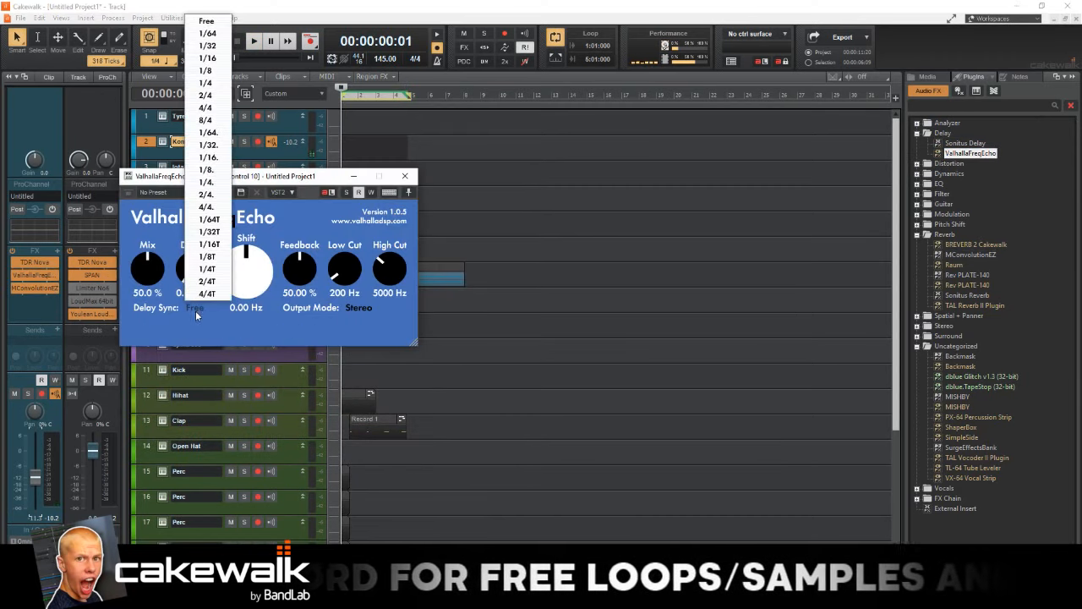
left_click(200, 72)
left_click_drag(148, 269, 155, 287)
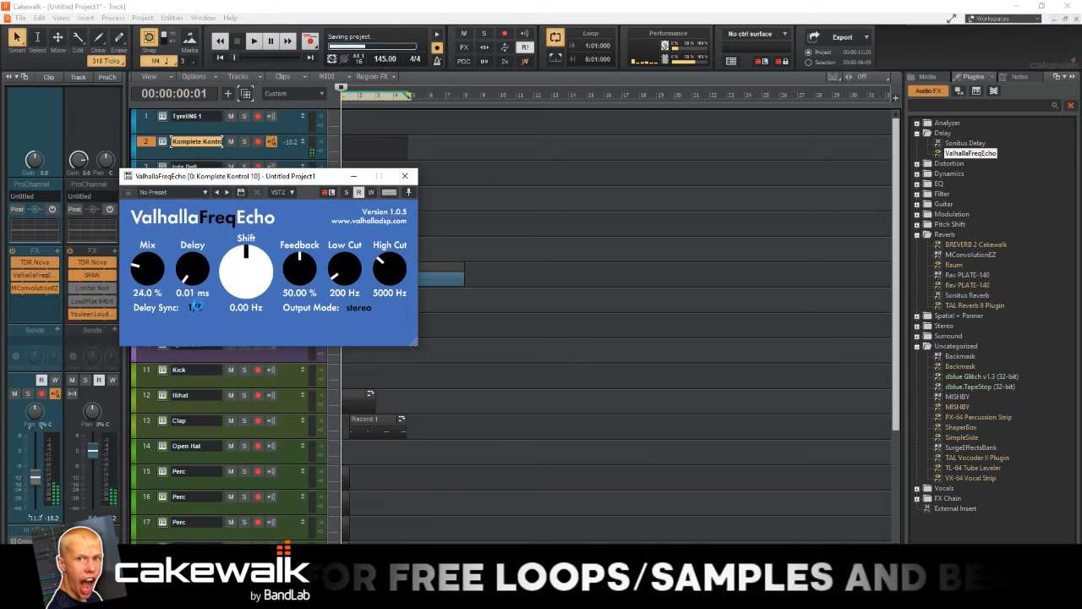
left_click(198, 309)
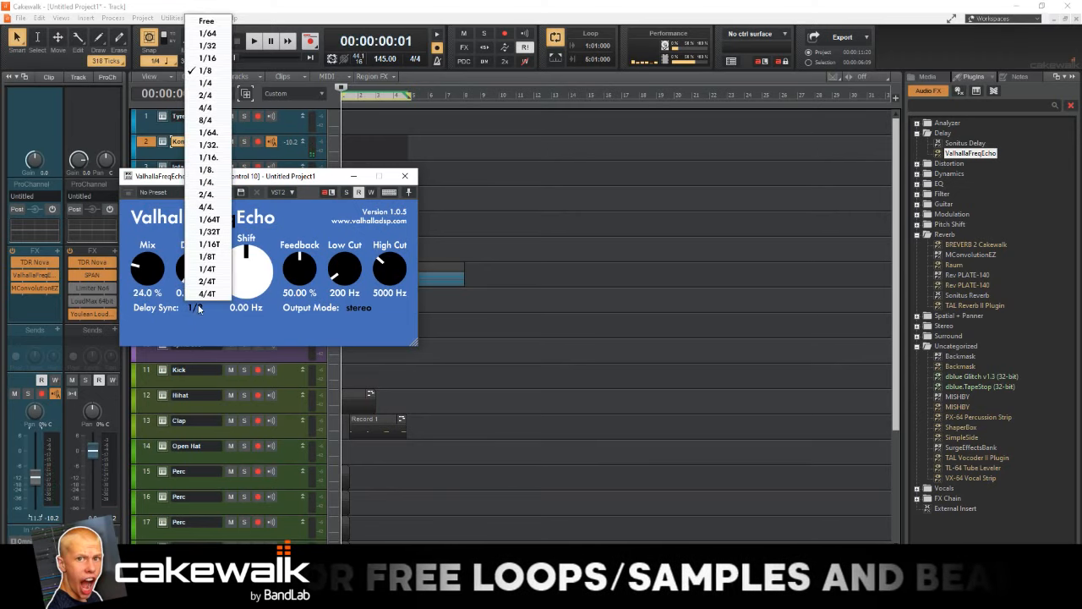
left_click(205, 82)
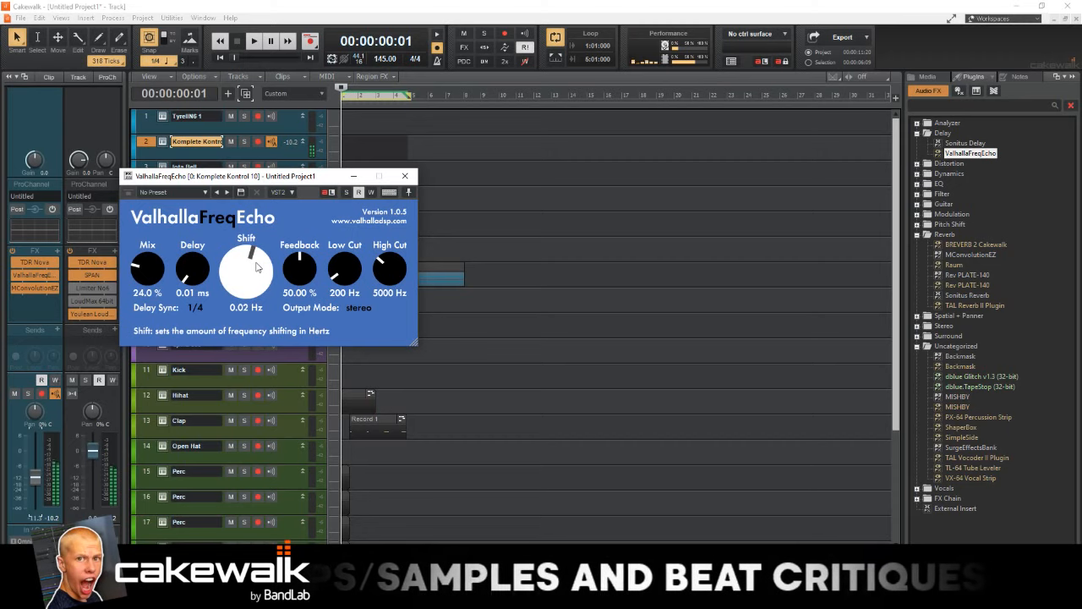
key("space")
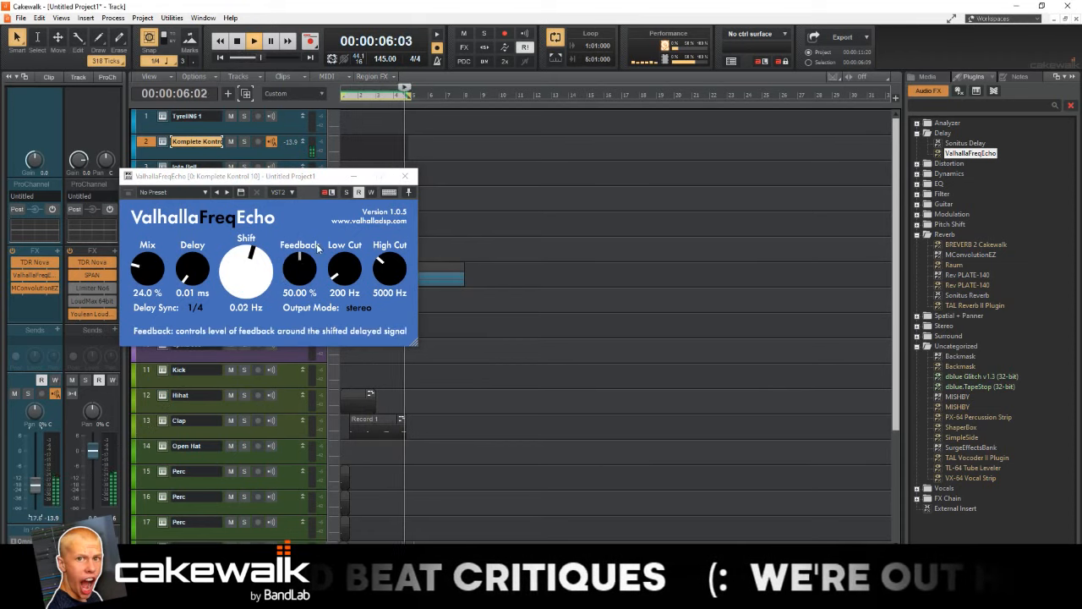
left_click(405, 176)
- Arm the Komplete Kontrol track and record a MIDI take of the vocal chant over the looped beat
left_click(257, 143)
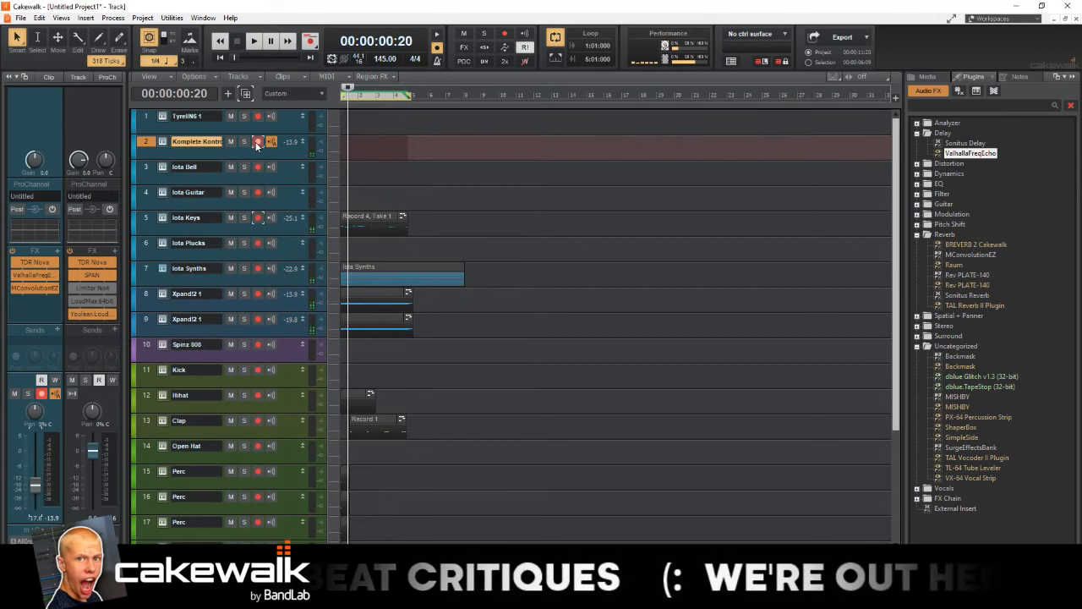
key("space")
key("r")
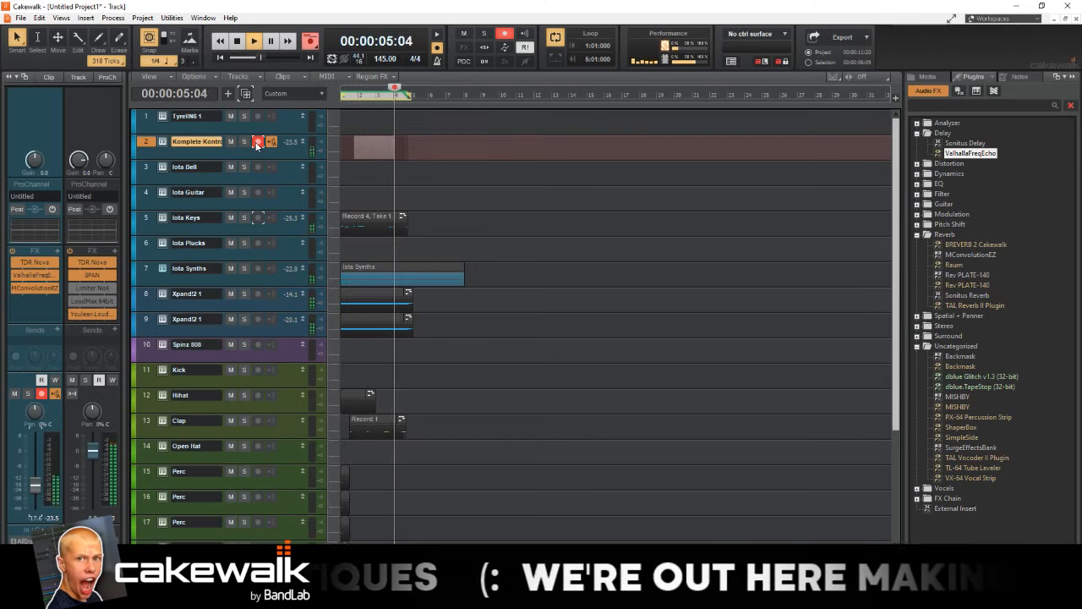
key("space")
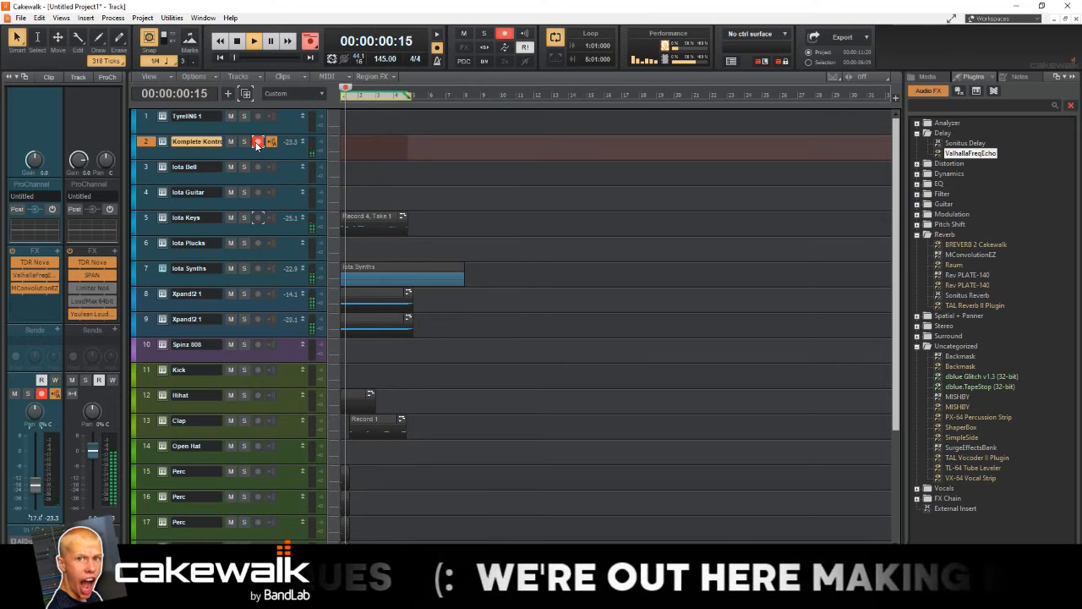
key("space")
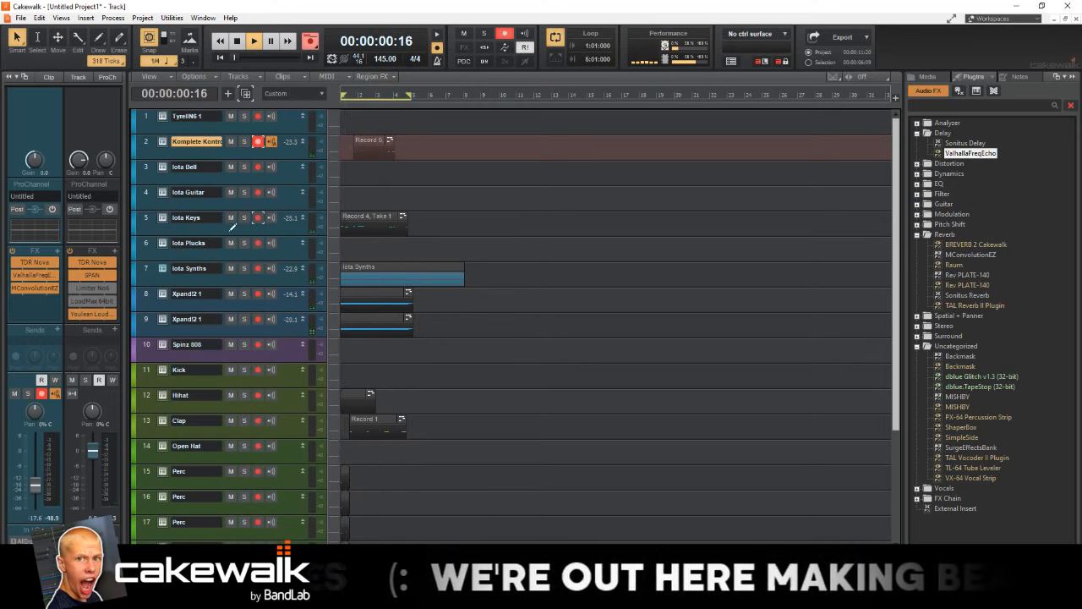
- Open the recorded chant take in the piano roll and quantize all its notes
key("d")
key("ctrl+a")
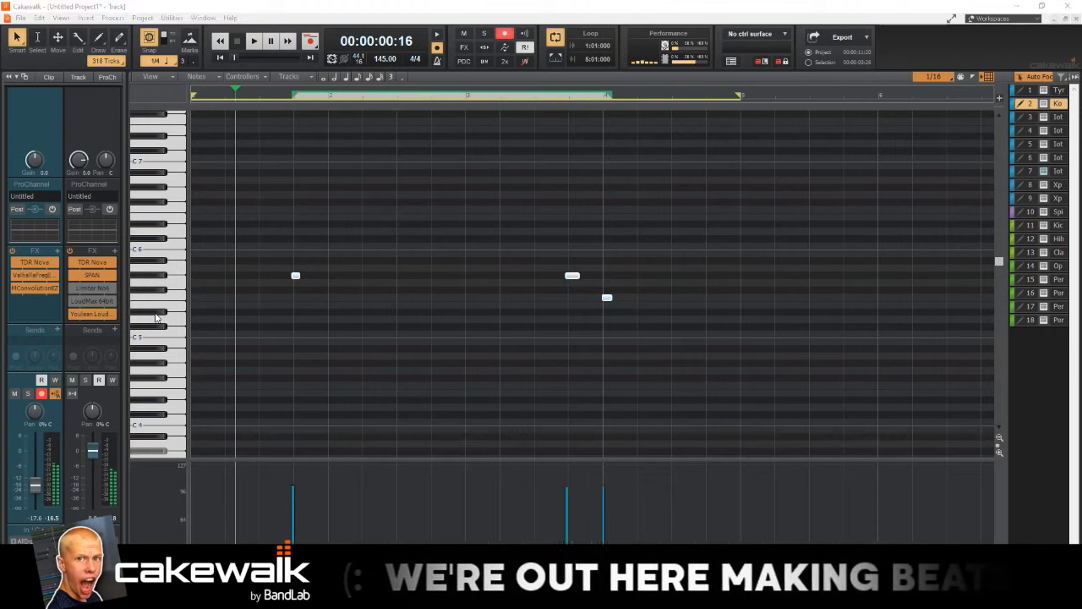
key("q")
key("Return")
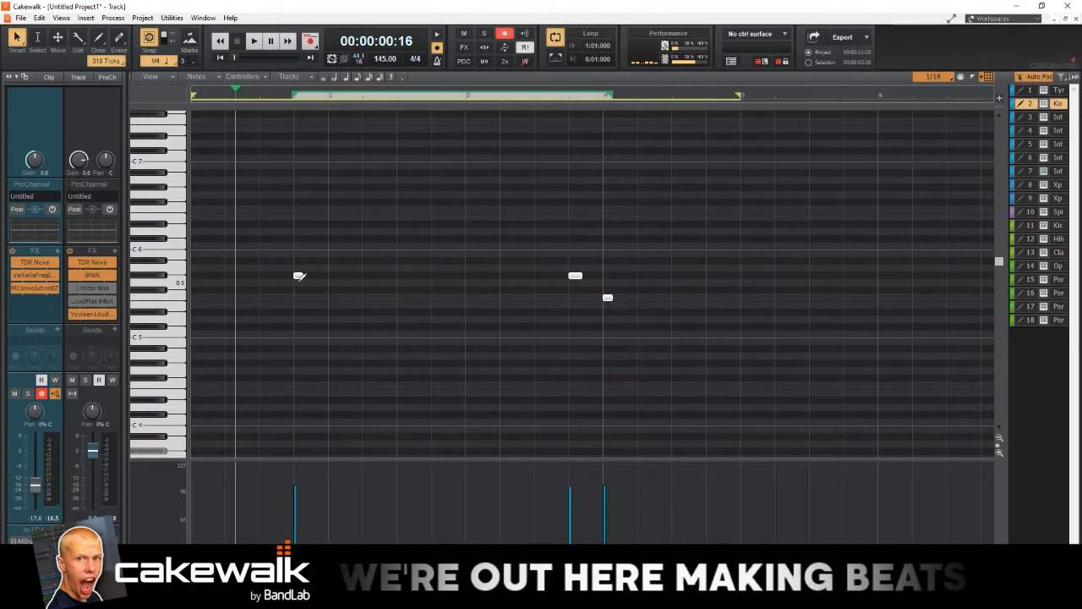
- Try doubling the chant notes an octave lower, audition the result and delete the copied notes
left_click_drag(297, 276, 297, 360)
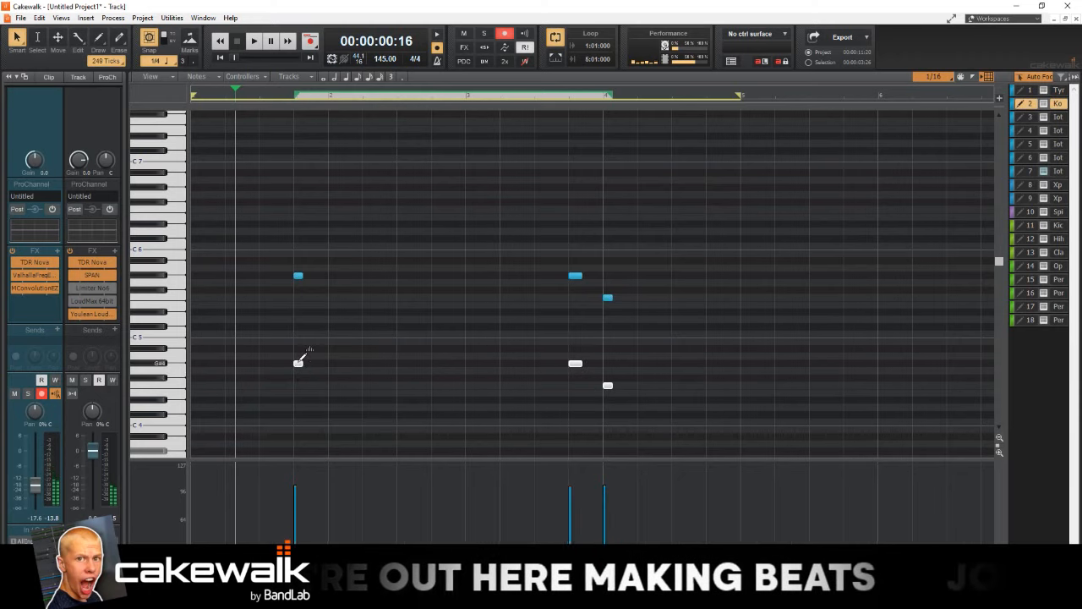
key("space")
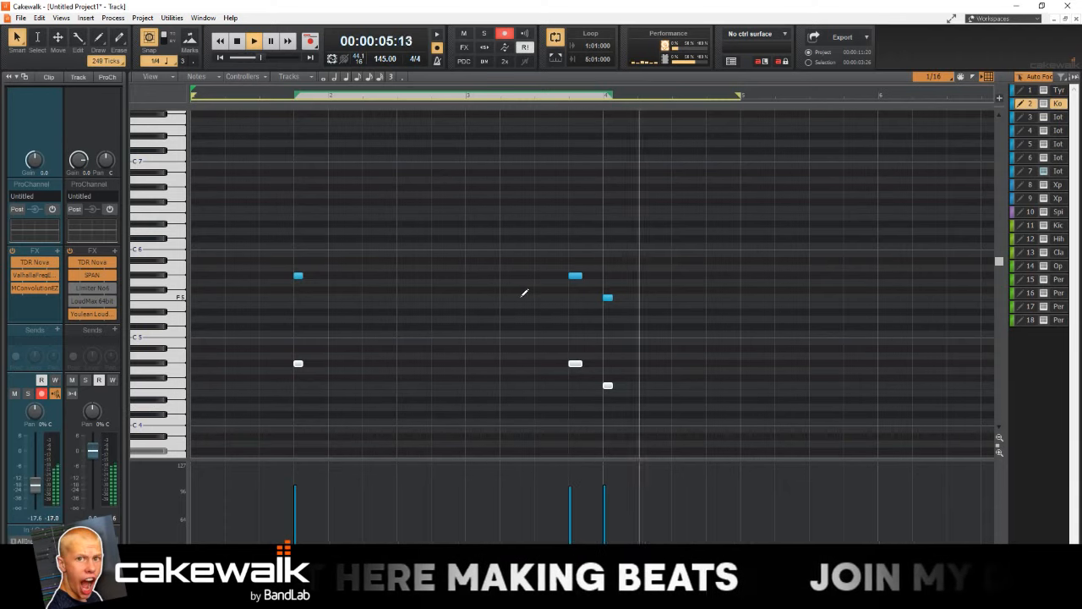
key("Delete")
key("space")
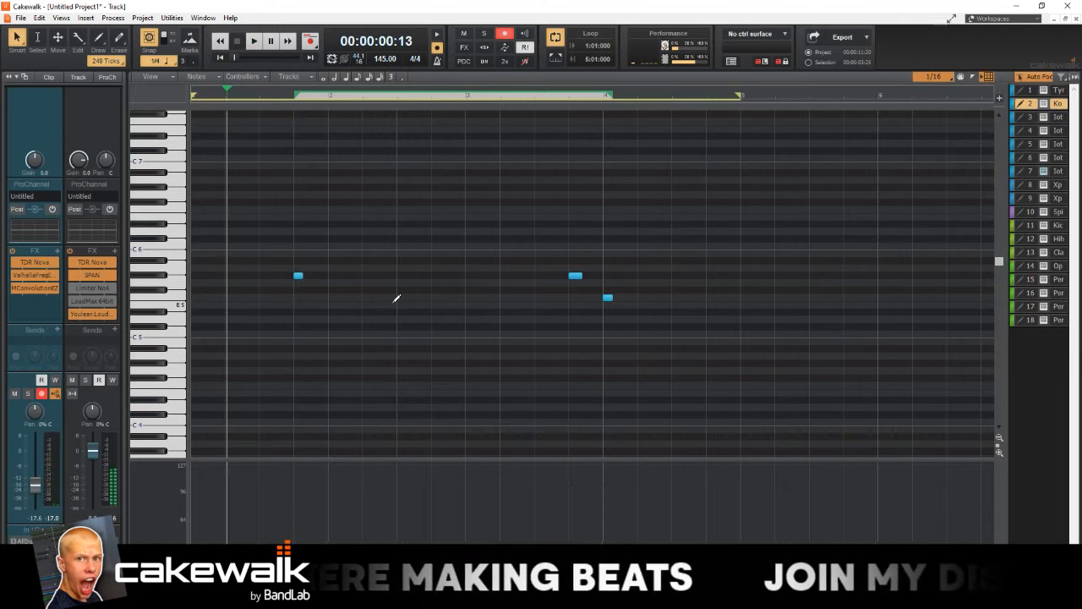
- Return to the track view and insert Pitchproof from the vocal effects on the Komplete Kontrol track
key("d")
left_click(917, 488)
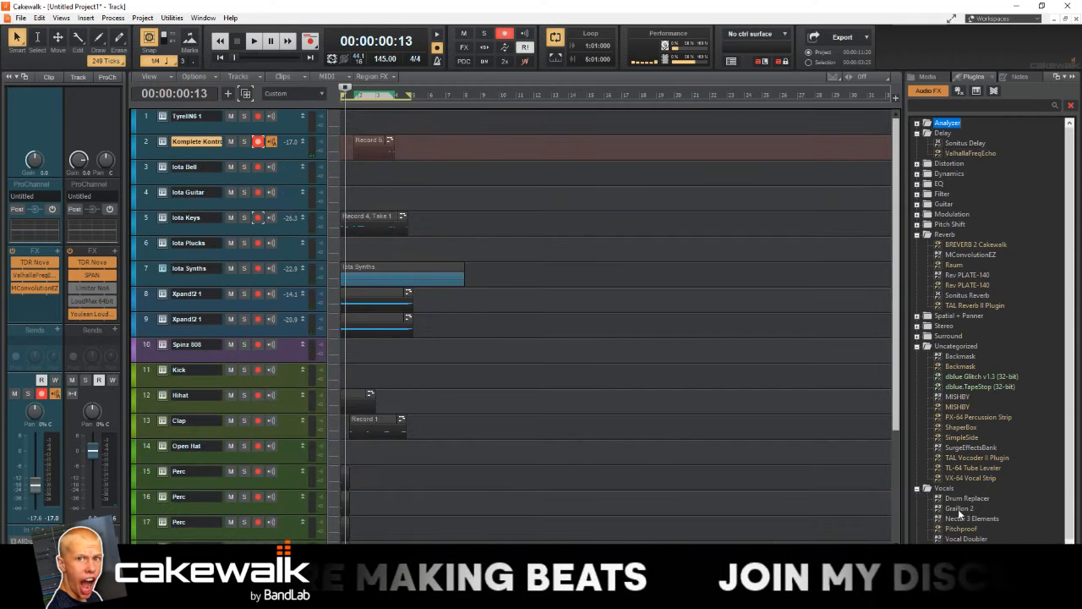
left_click_drag(952, 528, 291, 147)
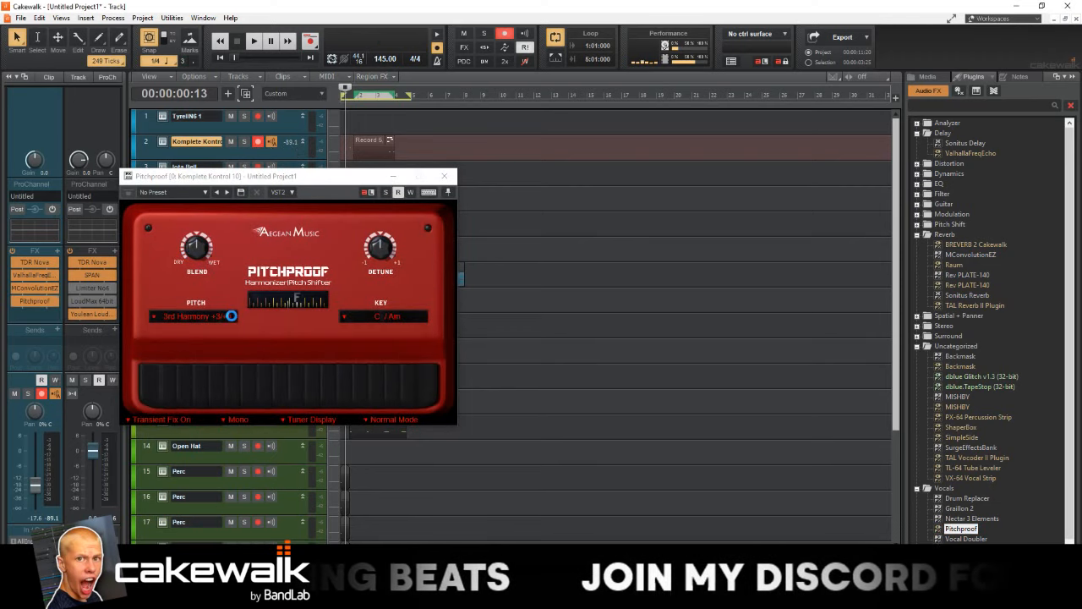
- Set Pitchproof's pitch to -12 and move it directly after TDR Nova in the track's effects chain
left_click(193, 317)
left_click(214, 230)
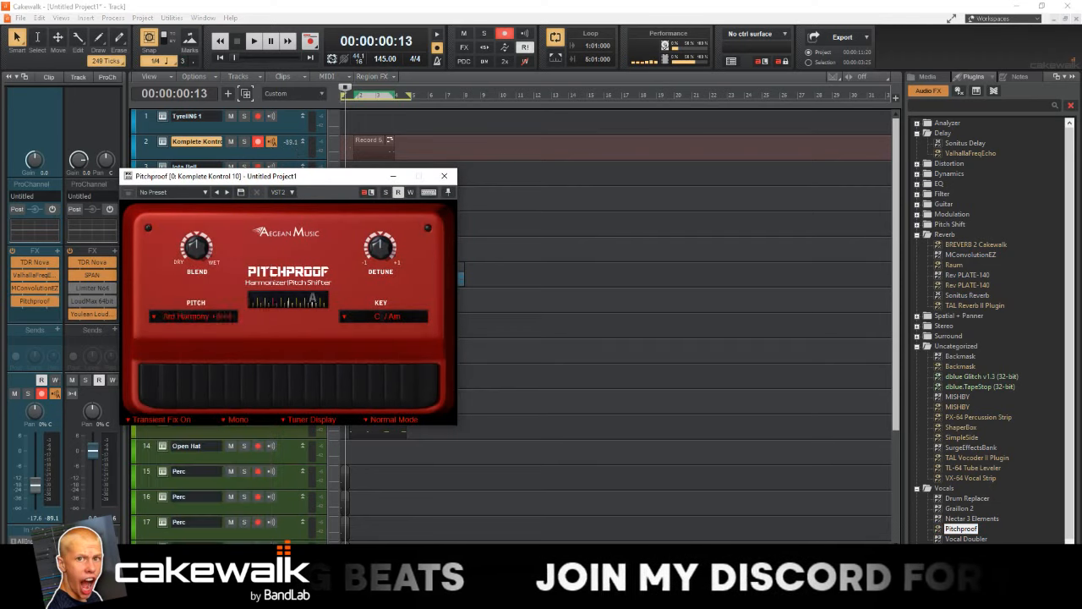
left_click(201, 314)
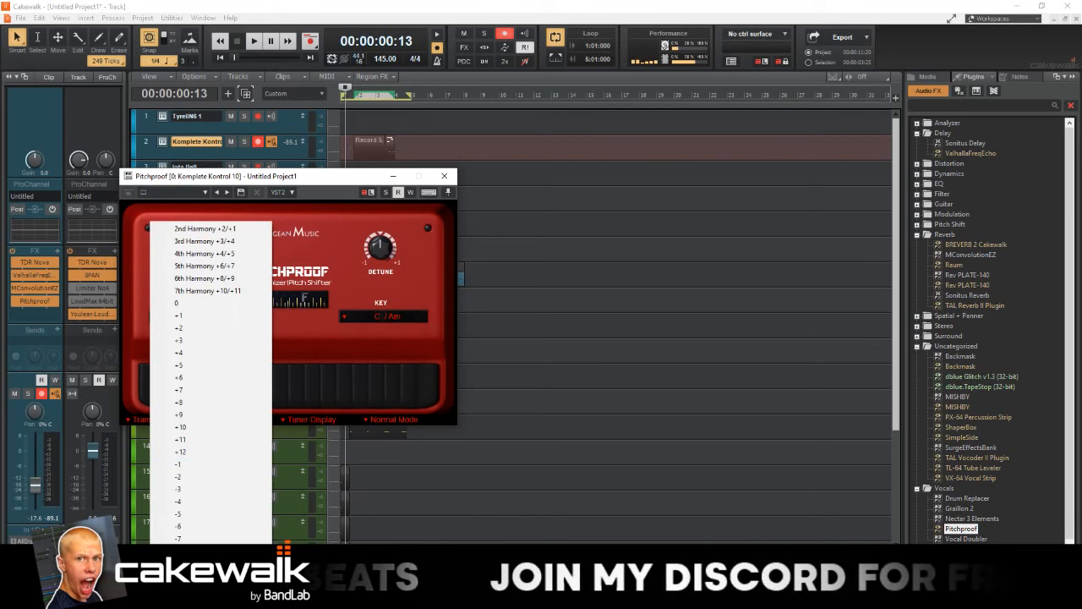
left_click(190, 600)
left_click_drag(41, 301, 46, 270)
- Play the Komplete Kontrol track soloed and turn Pitchproof's blend slightly toward wet
key("space")
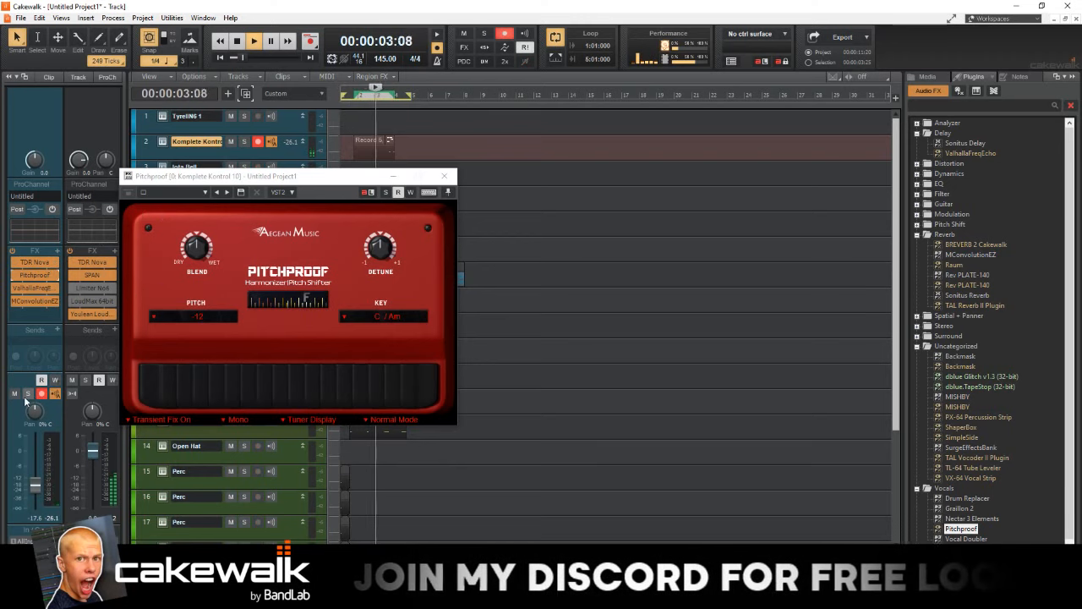
left_click(385, 192)
left_click_drag(212, 205, 211, 220)
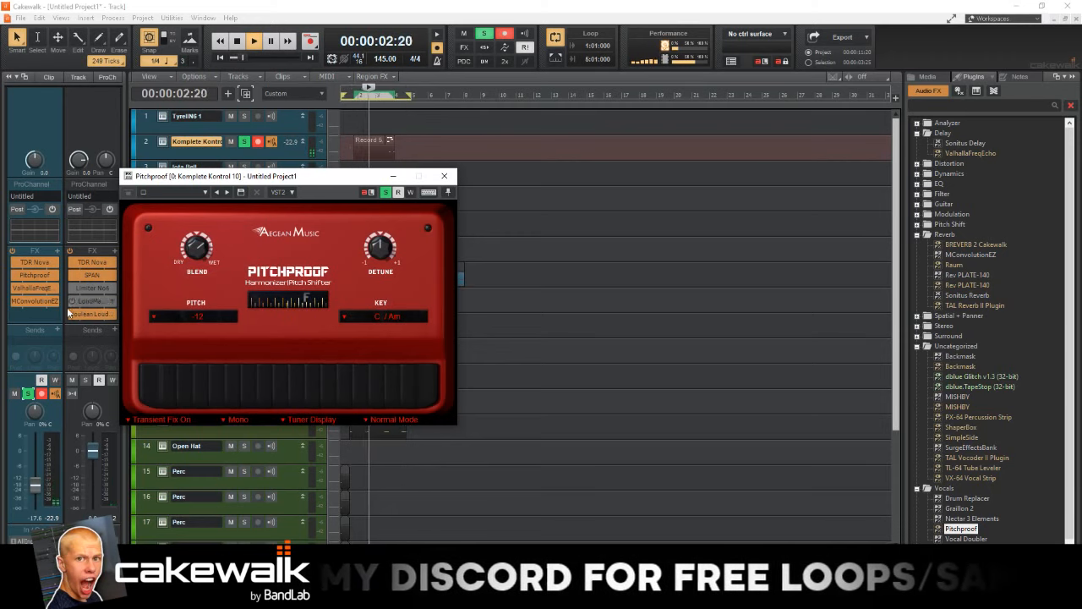
- In the track's TDR Nova, set the high-pass to 902 Hz, the low-pass to 3.4 kHz and the output gain to -6.2 dB
double_click(35, 263)
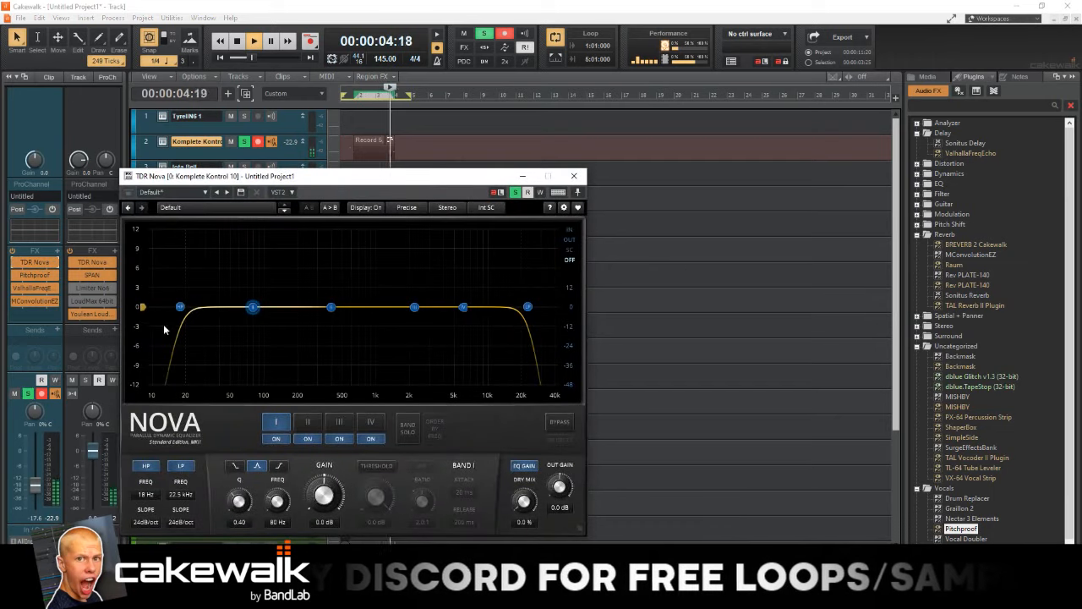
left_click_drag(180, 307, 371, 307)
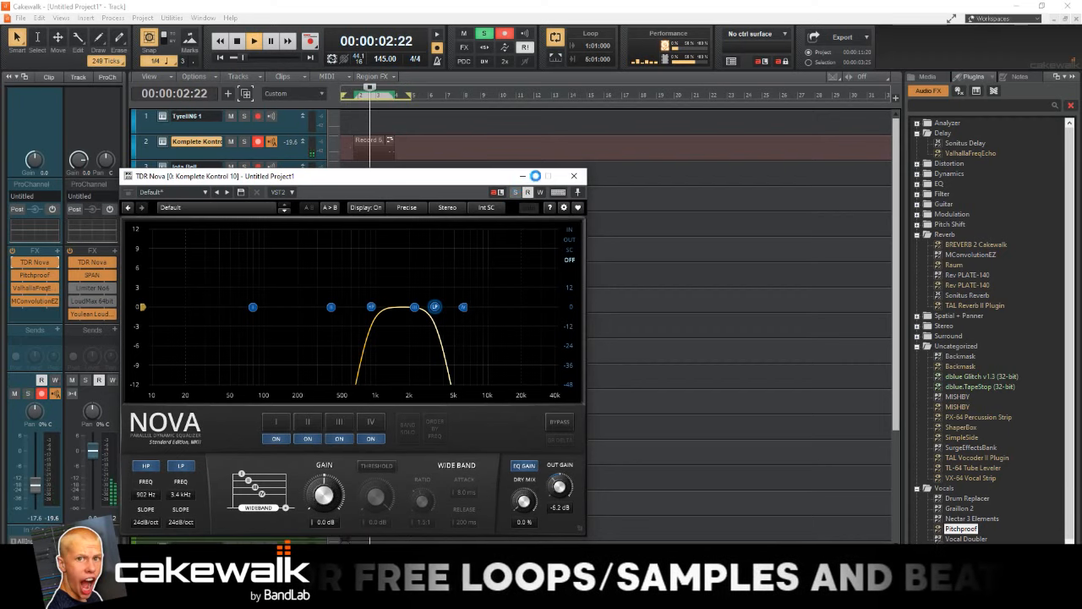
left_click(574, 178)
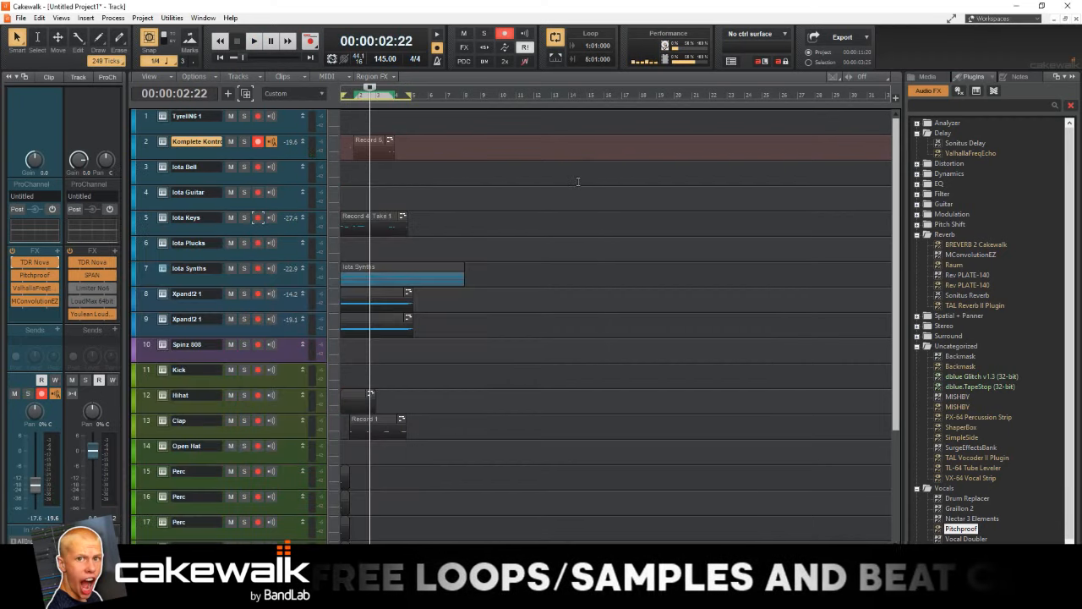
- Return the playhead to the project start and enlarge the timeline around the recorded clips
key("w")
key("e")
left_click(474, 193)
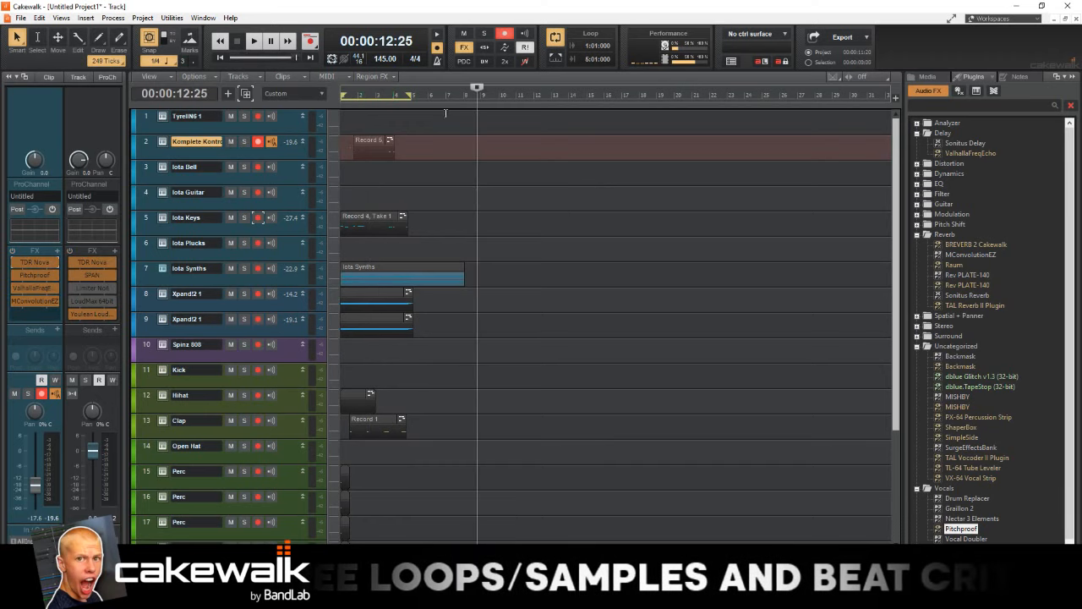
key("e")
key("w")
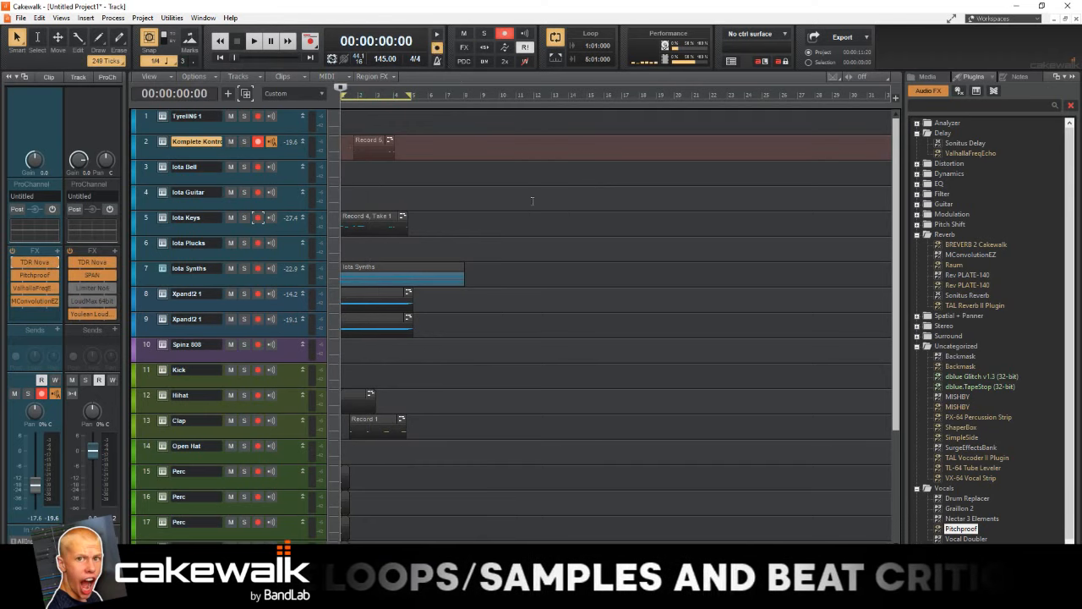
scroll(550, 232, "down", 1)
scroll(552, 233, "up", 3)
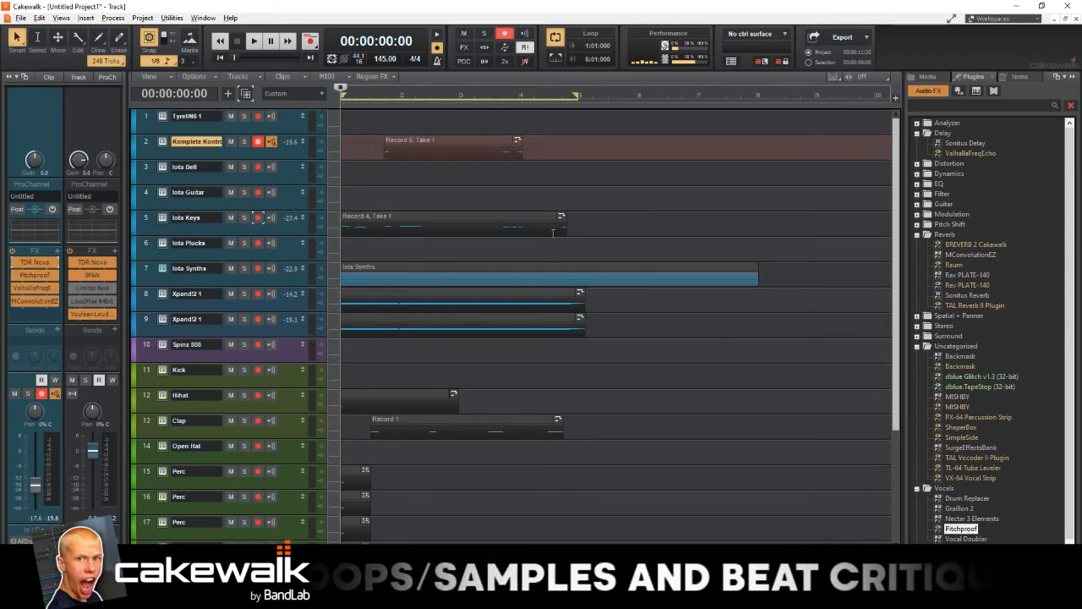
scroll(553, 235, "up", 2)
scroll(556, 229, "down", 1)
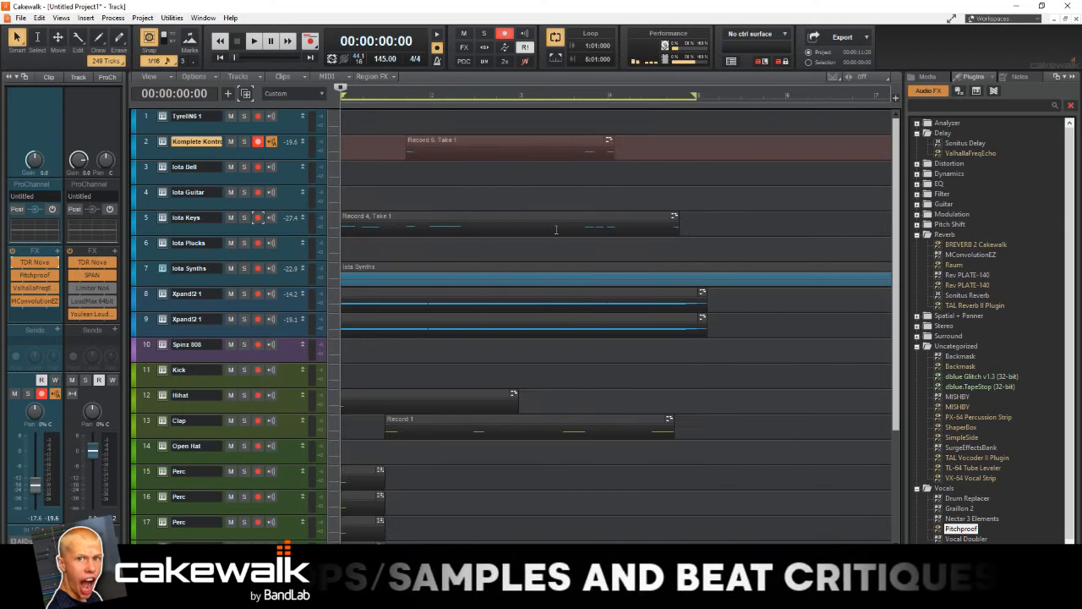
- During playback, pan the Komplete Kontrol track 47% left and set its input gain to about -5.9 dB
key("space")
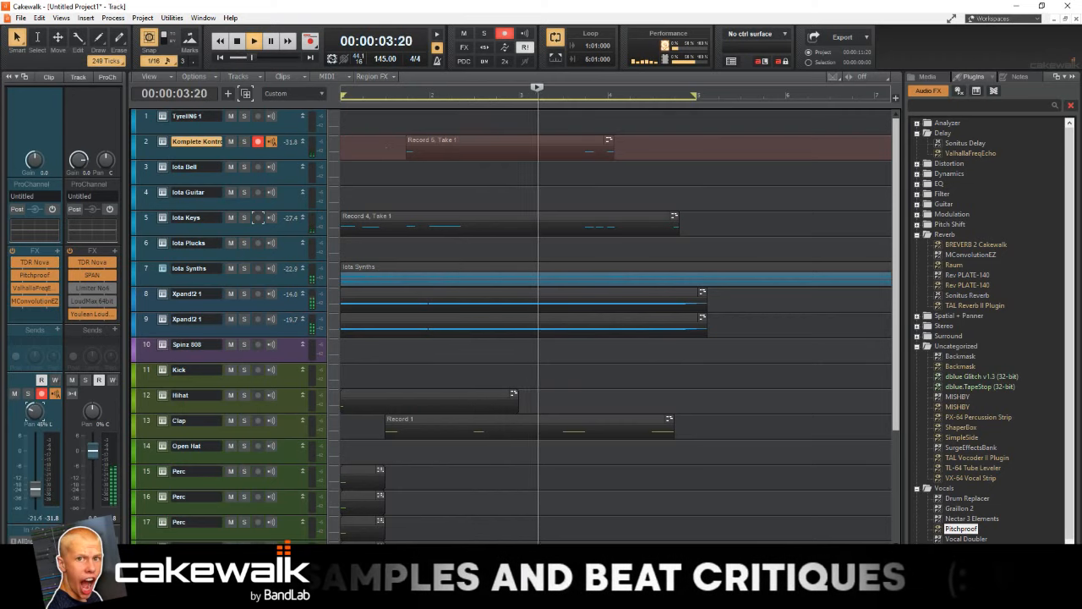
left_click_drag(32, 412, 32, 439)
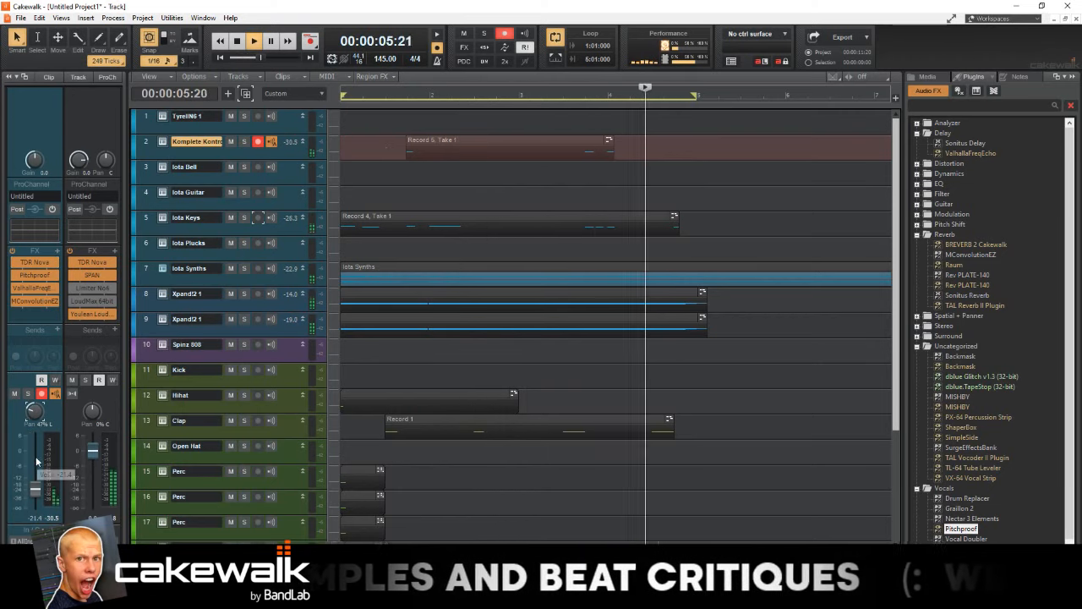
left_click_drag(34, 161, 35, 176)
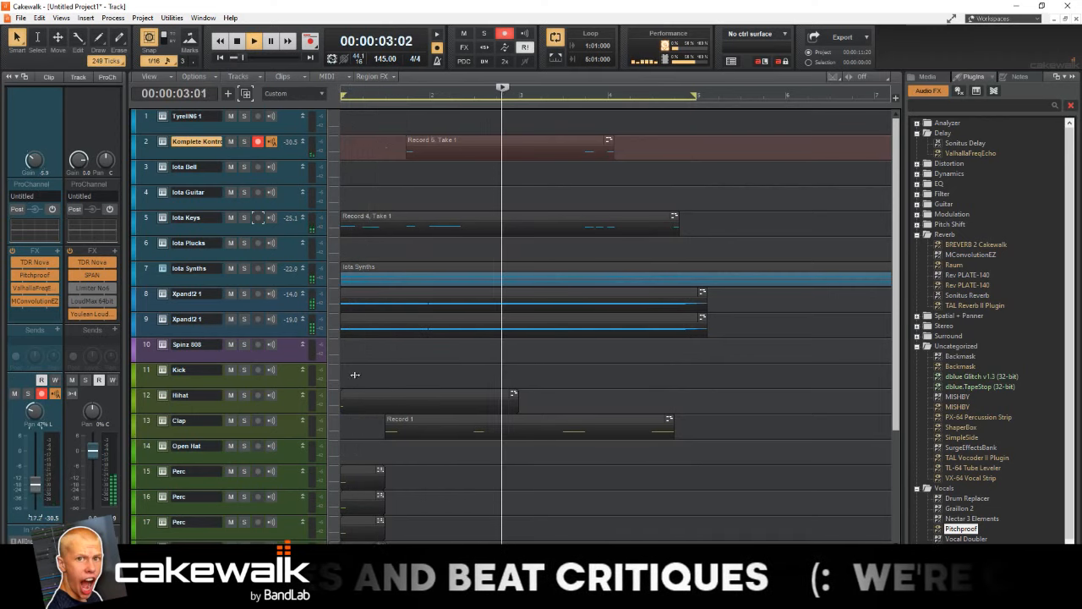
- While the loop plays, lower the Iota Keys track's volume slightly and select the Iota Synths track
left_click(254, 228)
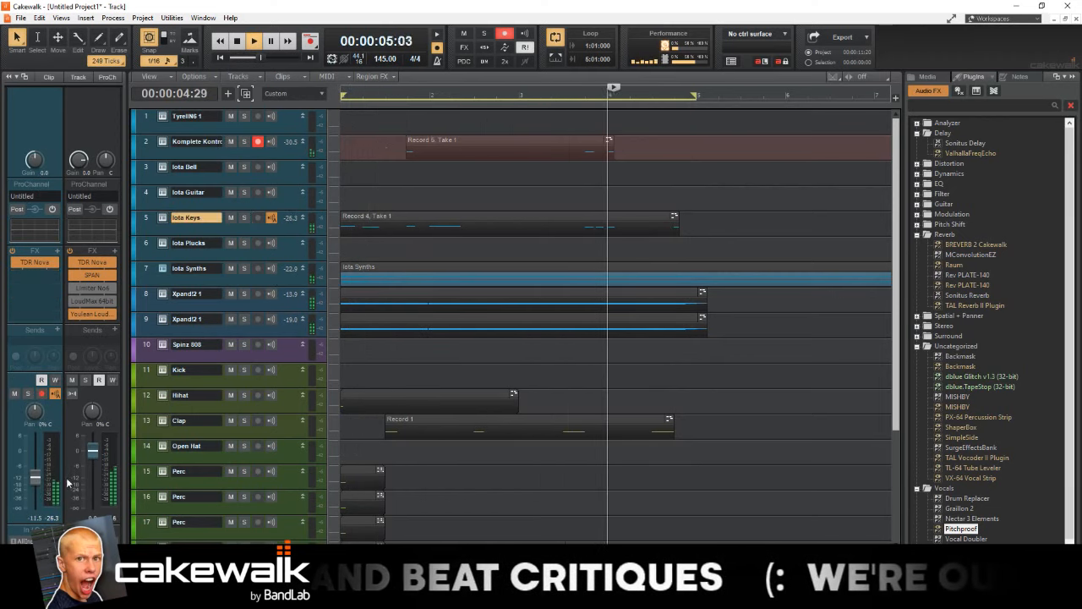
left_click_drag(37, 474, 39, 478)
left_click(241, 269)
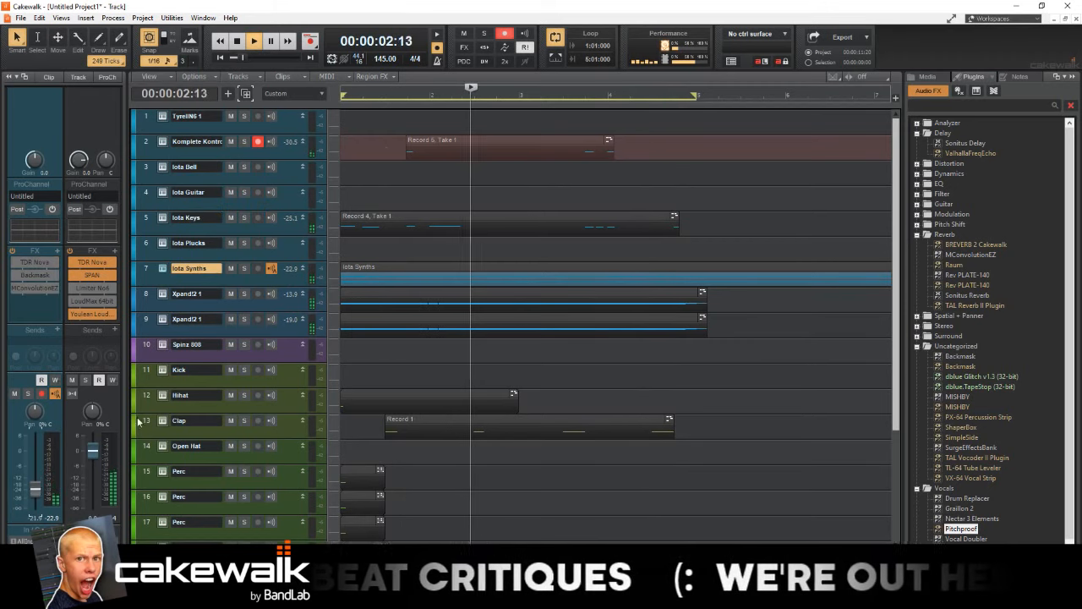
- Load SHOGUN_808-10.wav from the 808s folder of the Drum Plant Shogun kit in F: samples into the Spinz 808 track's Komplete Kontrol
scroll(389, 335, "down", 3)
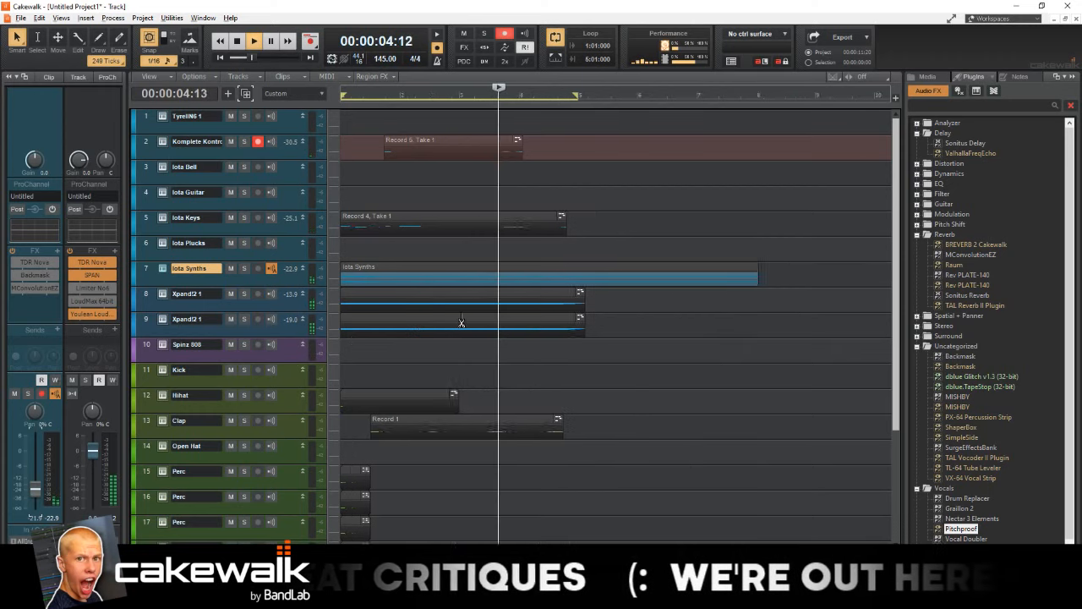
left_click(162, 345)
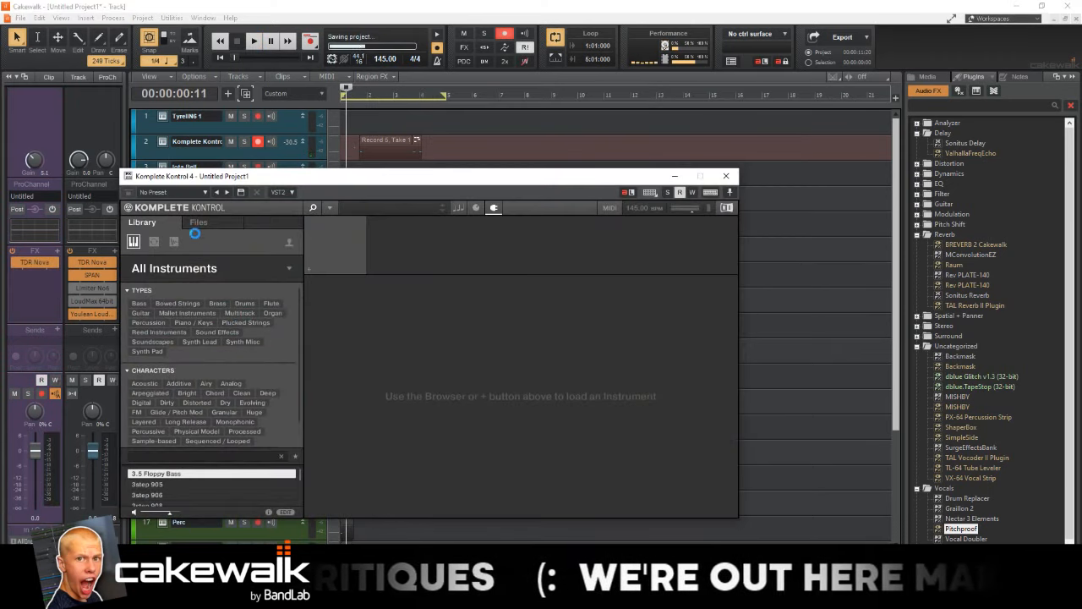
left_click(200, 223)
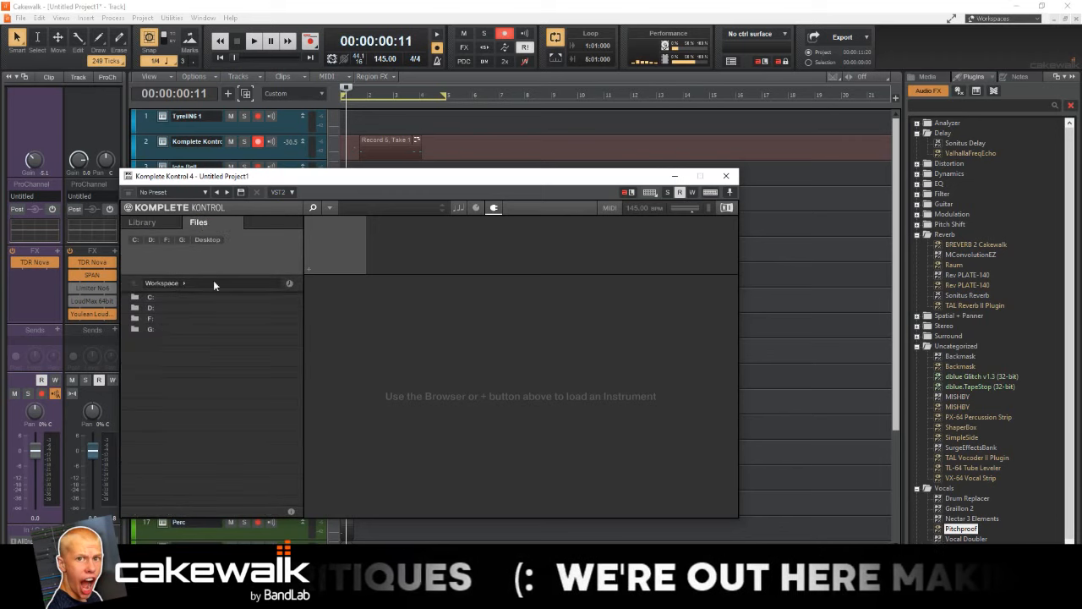
double_click(163, 318)
double_click(173, 384)
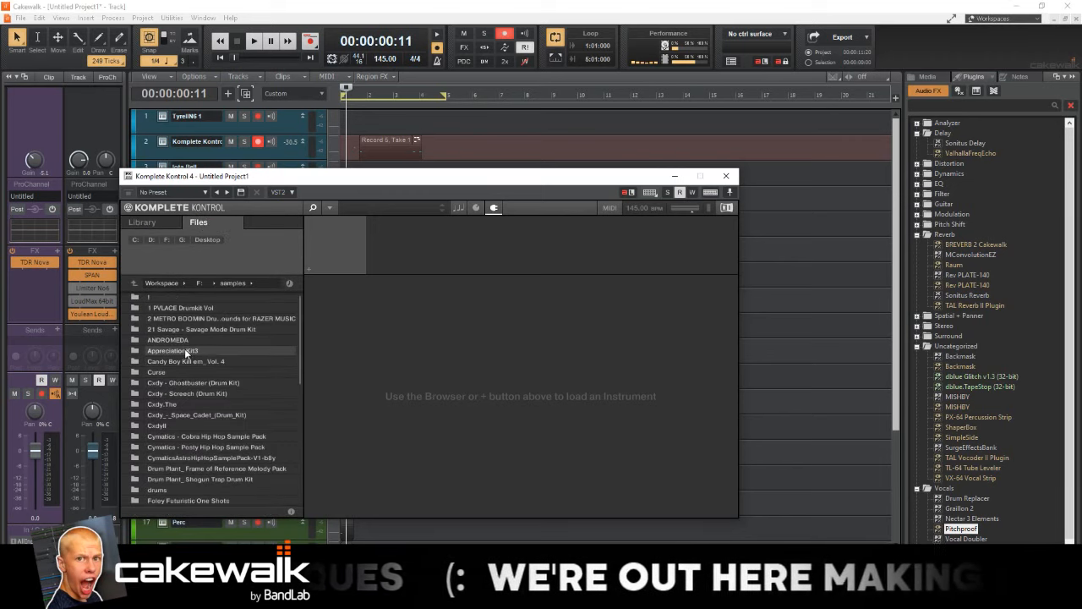
double_click(245, 478)
double_click(155, 298)
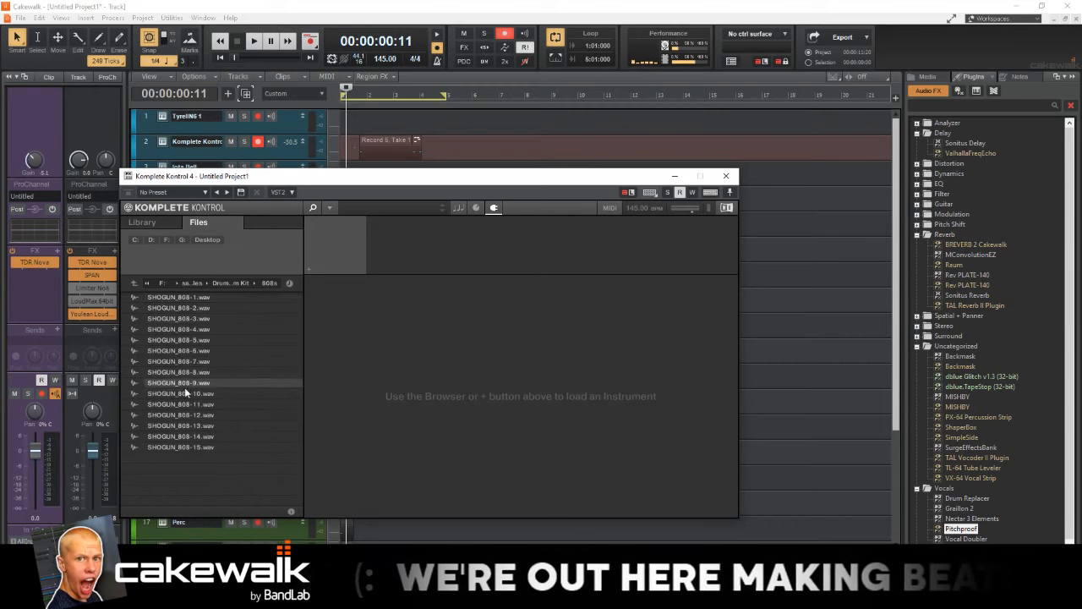
double_click(193, 392)
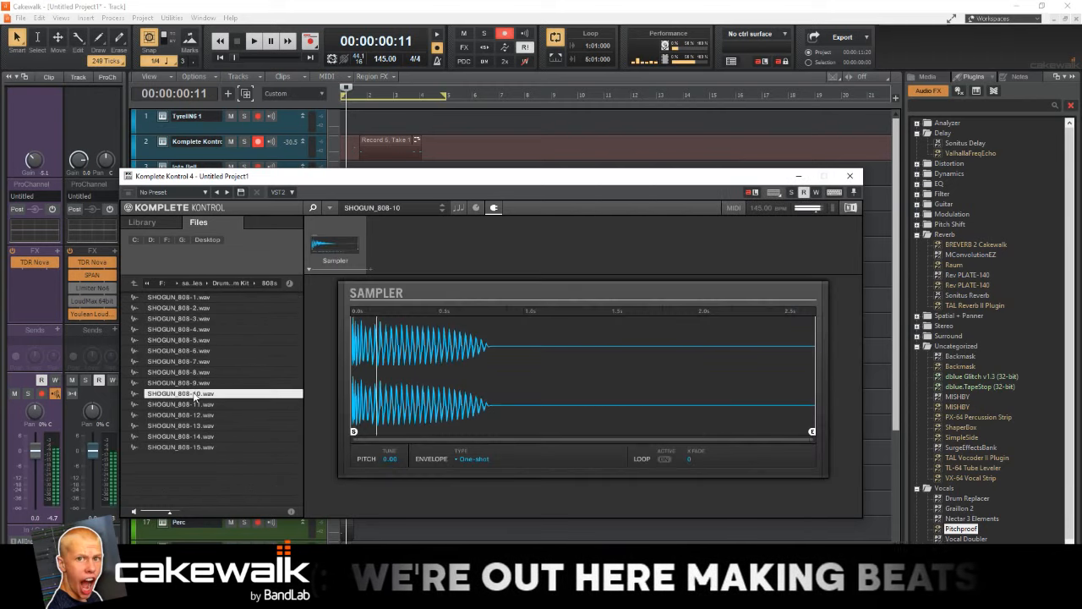
left_click(848, 176)
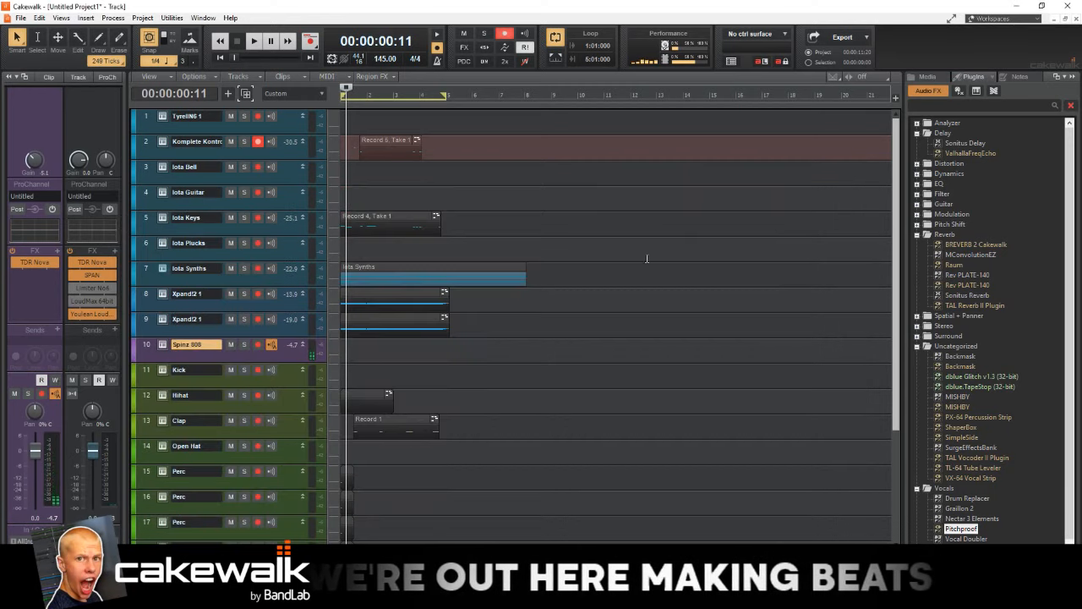
- Disarm the Komplete Kontrol track and arm the Spinz 808 track for recording from the project start
key("space")
left_click(259, 141)
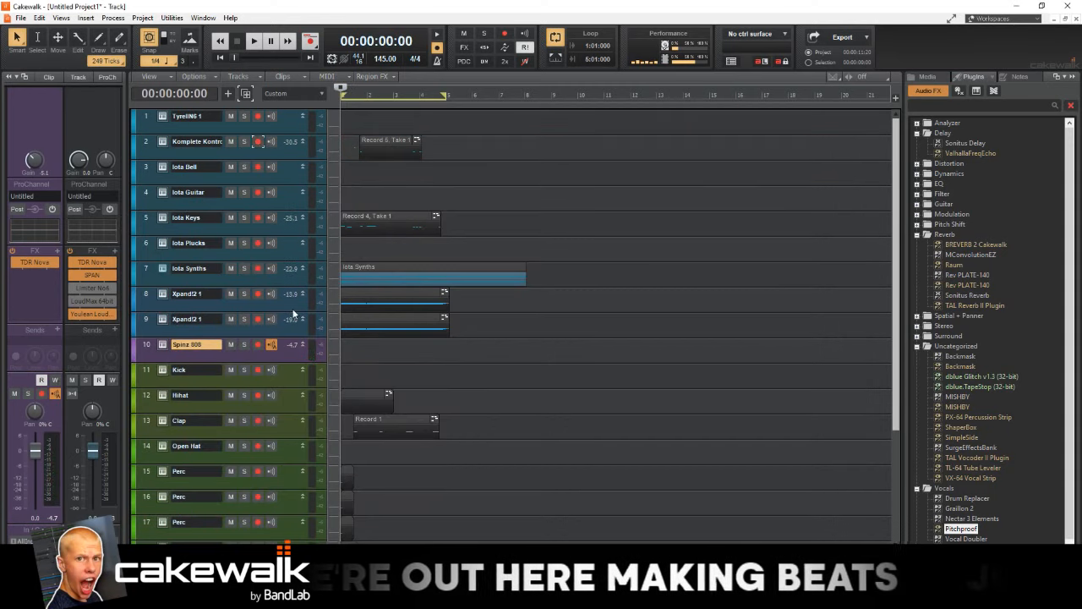
left_click(261, 345)
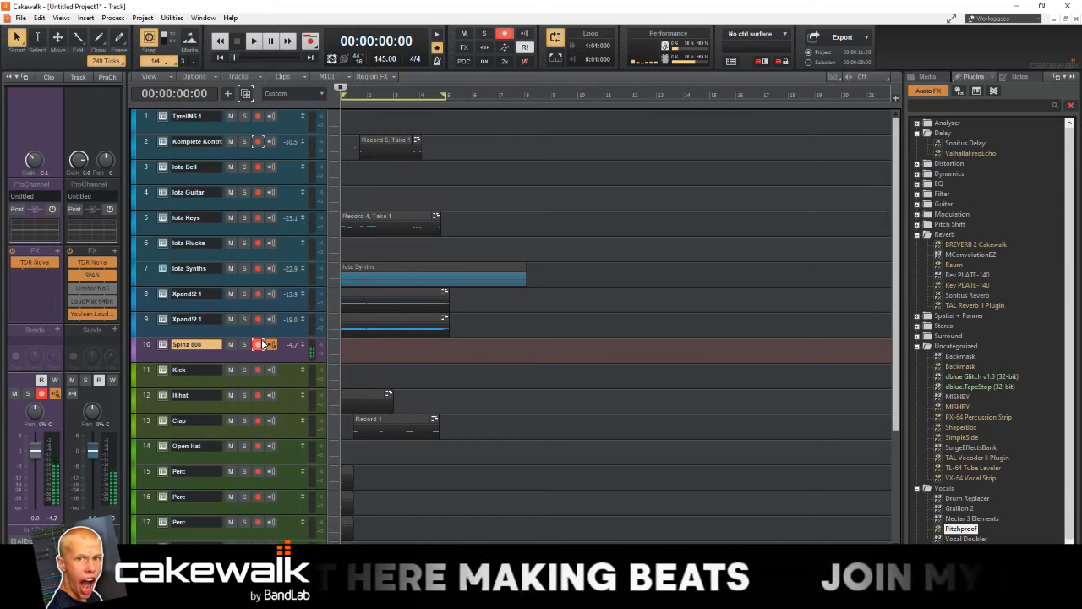
- Rehearse the 808 part over the loop and record a MIDI take of it on the Spinz 808 track
key("space")
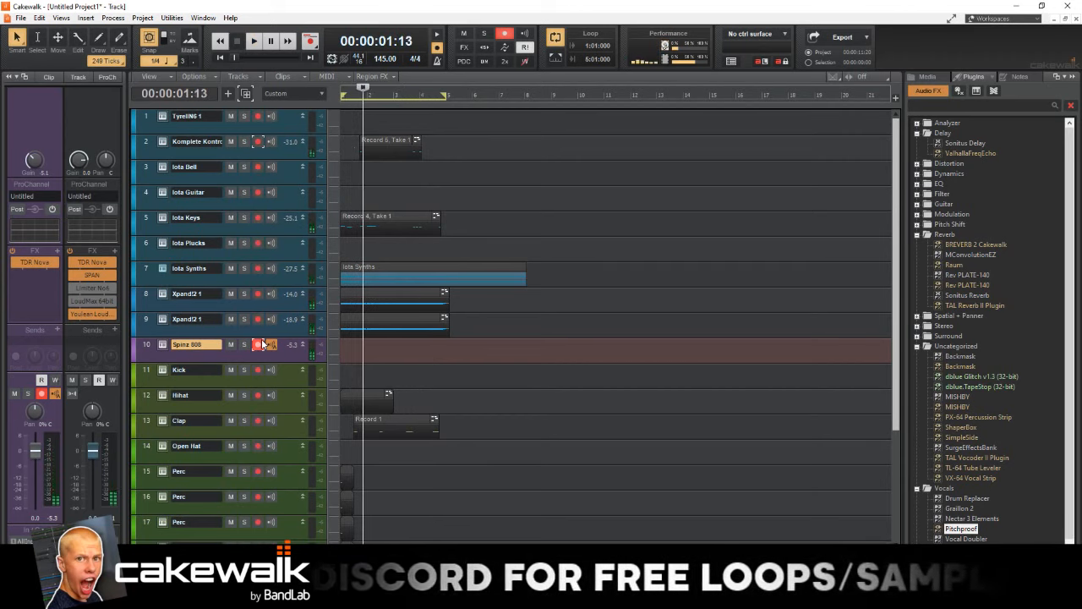
key("space")
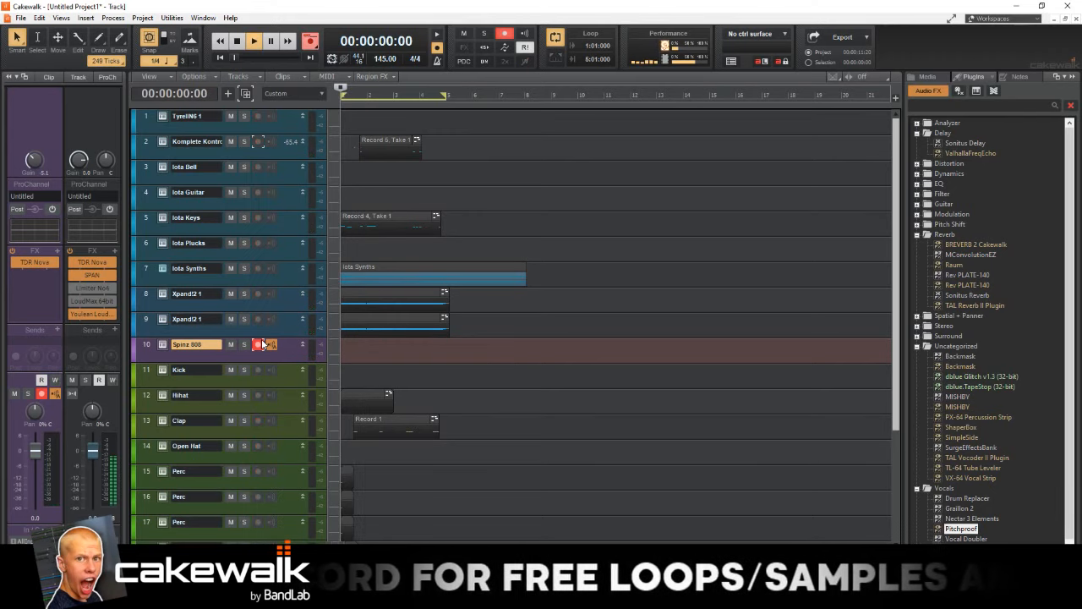
key("space")
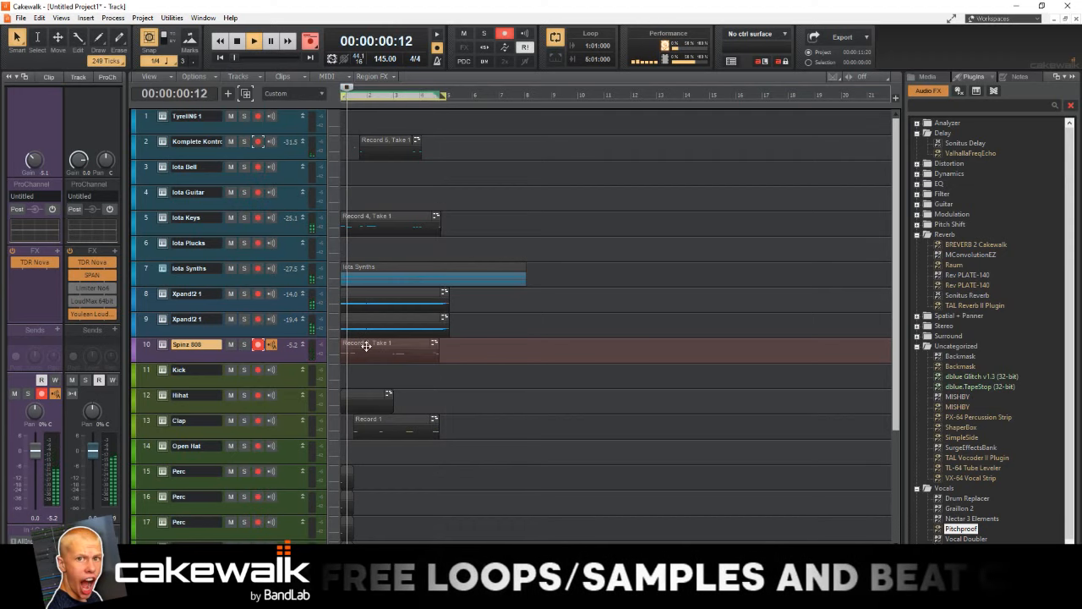
- Open the recorded Spinz 808 clip in the piano roll, select all its notes and play them briefly
double_click(361, 343)
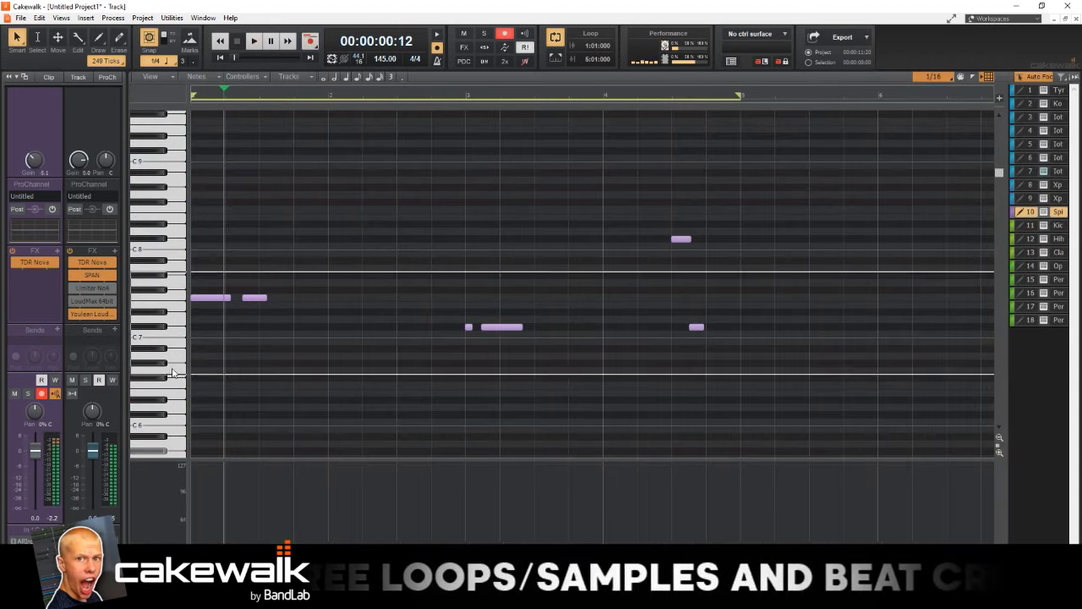
key("ctrl+a")
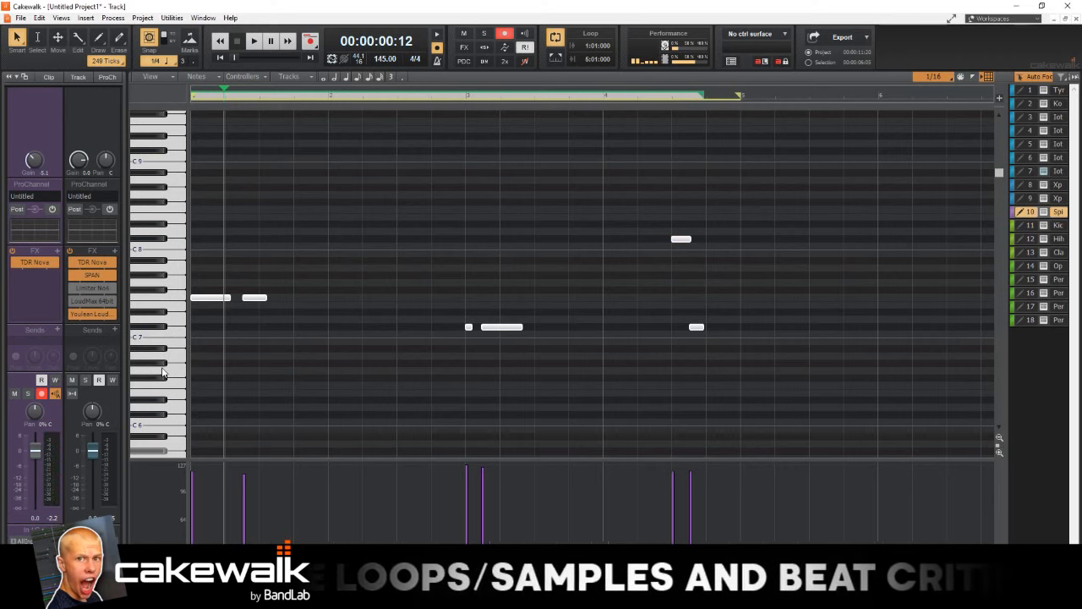
key("space")
left_click(239, 283)
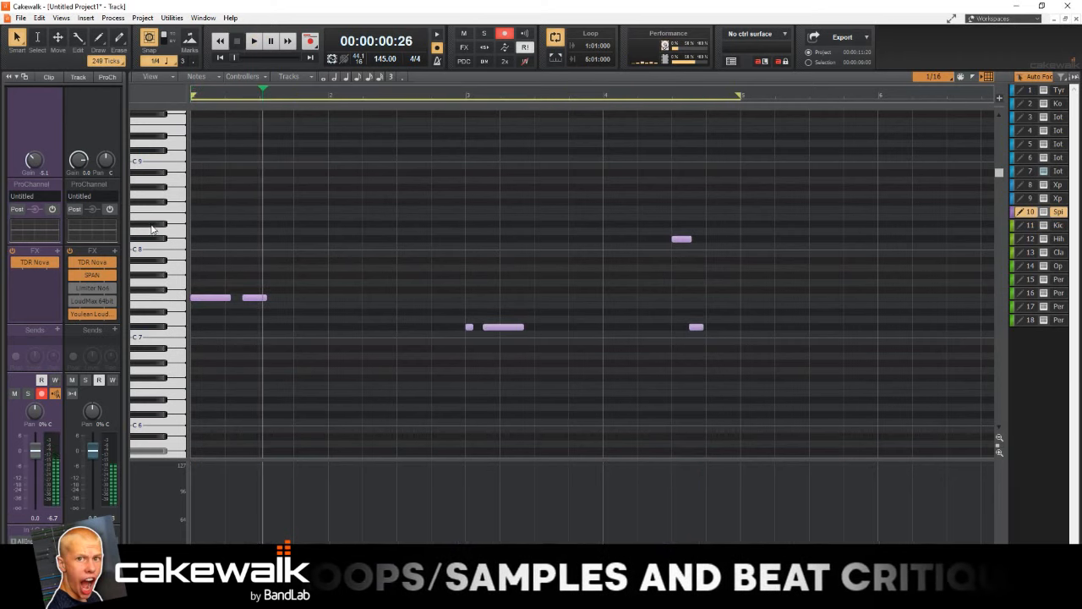
- Transpose all notes of the 808 clip by -12 semitones and play it from the start
left_click_drag(153, 228, 155, 380)
left_click(114, 18)
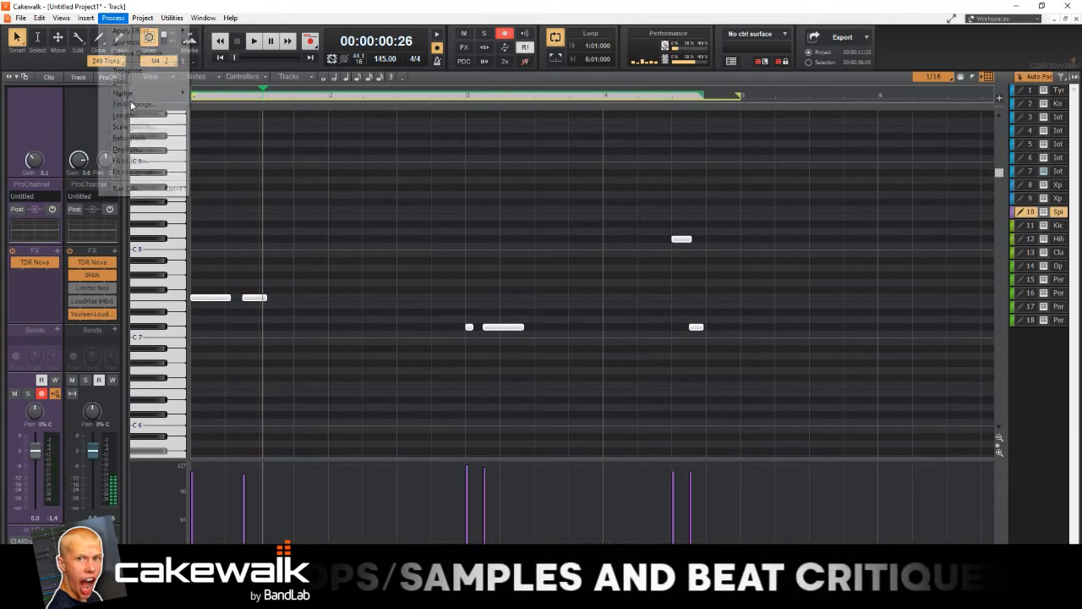
left_click(139, 115)
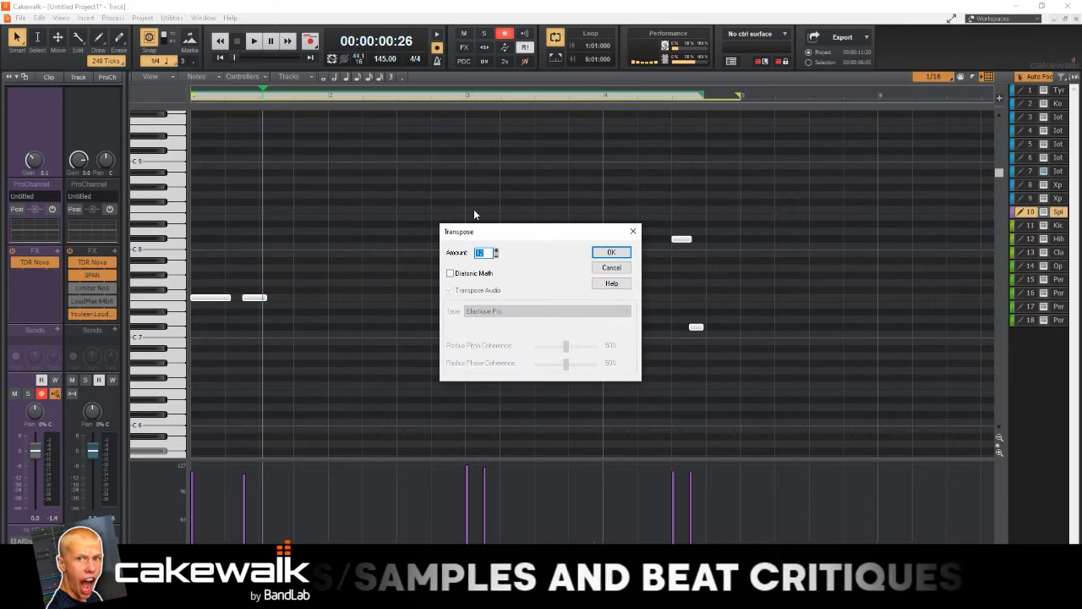
type("1")
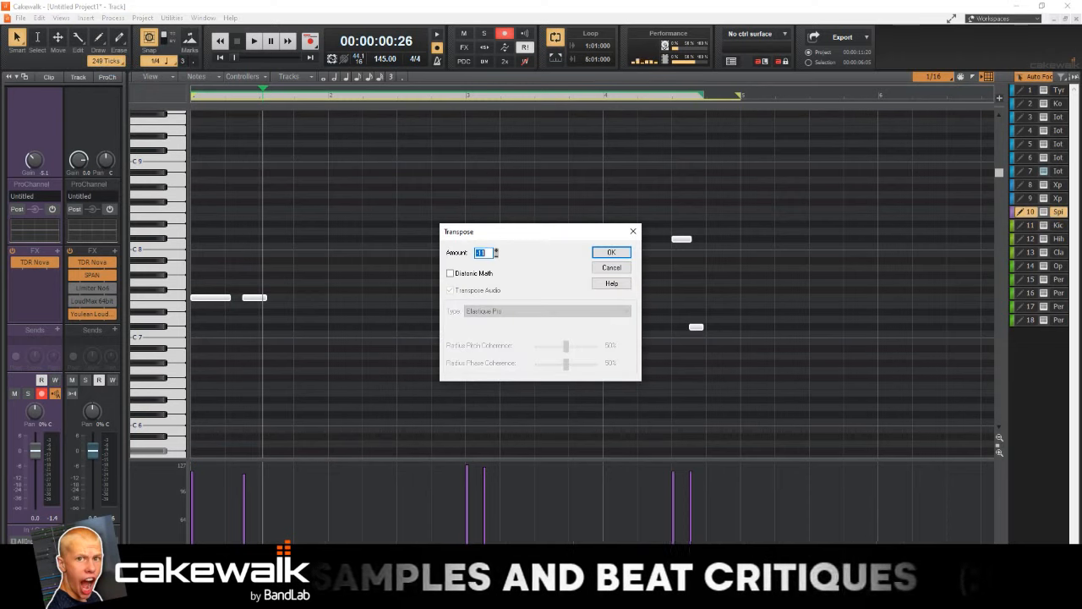
key("Return")
key("w")
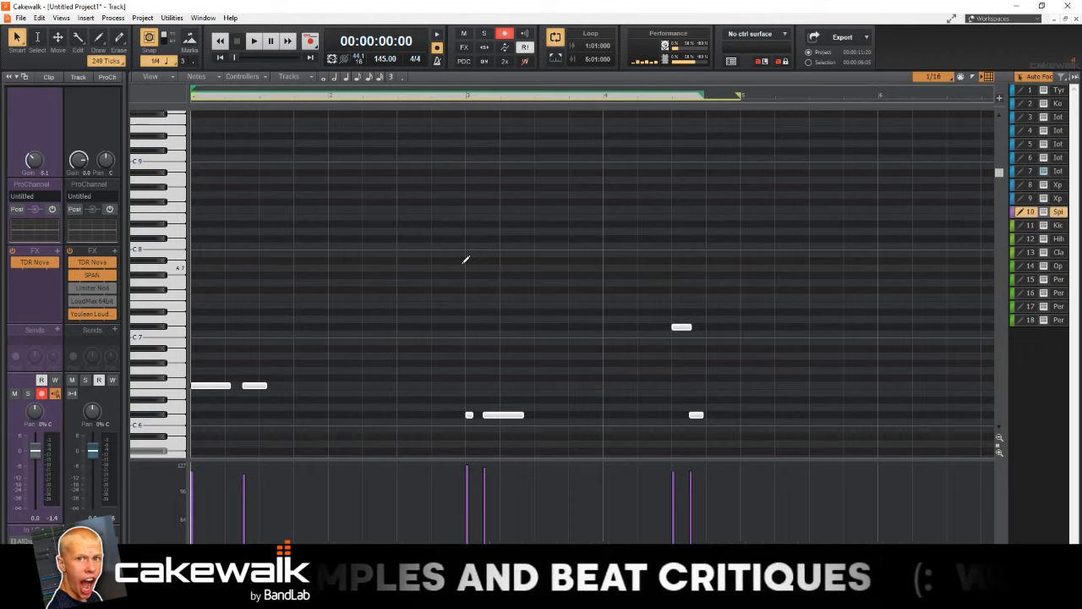
key("space")
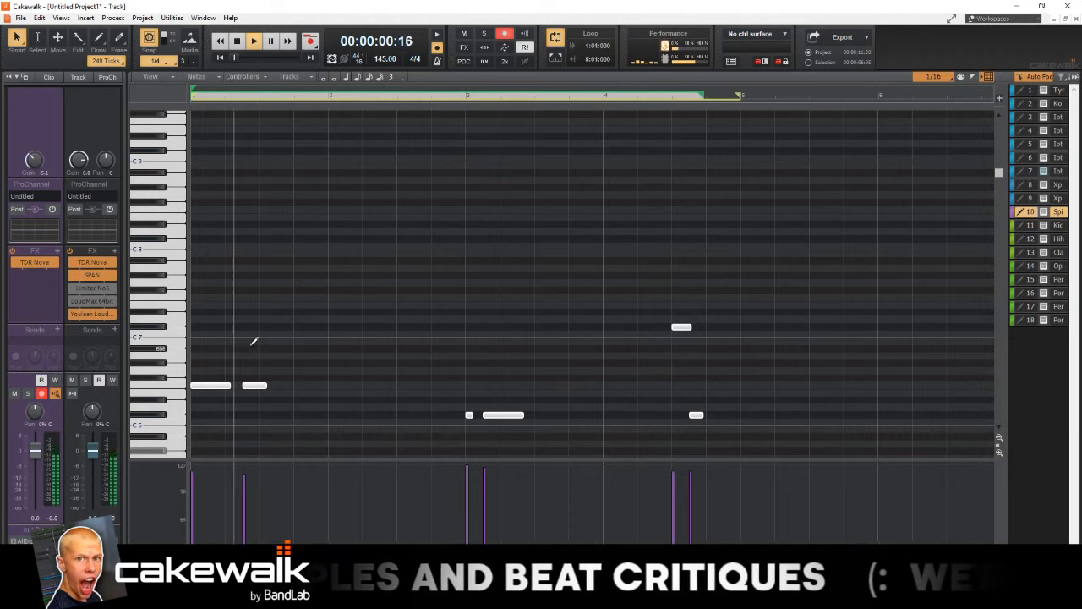
scroll(186, 282, "down", 1)
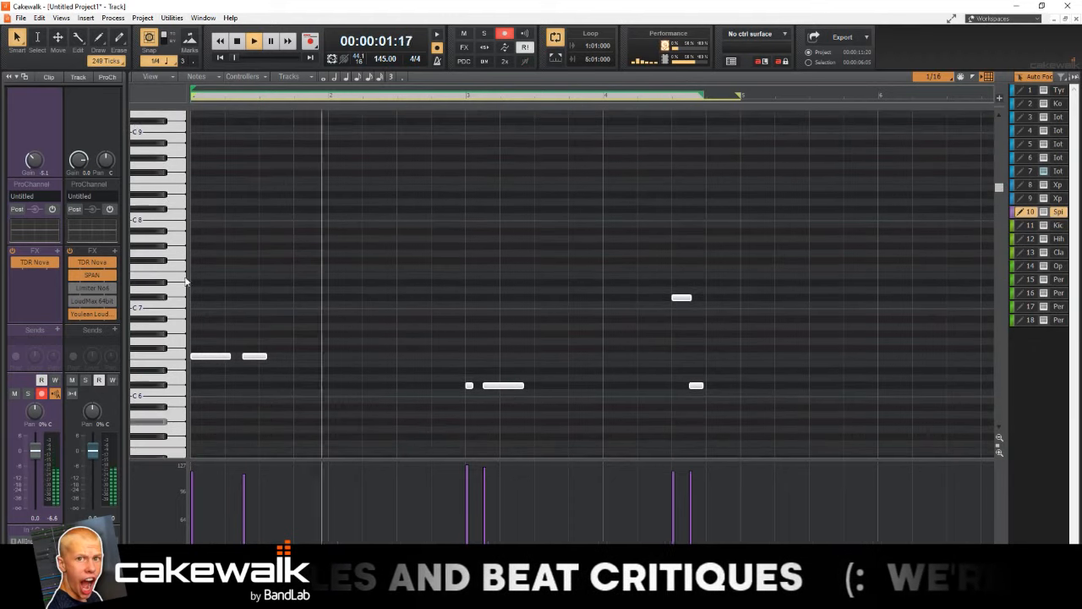
- Transpose the selected 808 notes down a further 12 semitones and replay the clip from the start
left_click(113, 18)
left_click(131, 70)
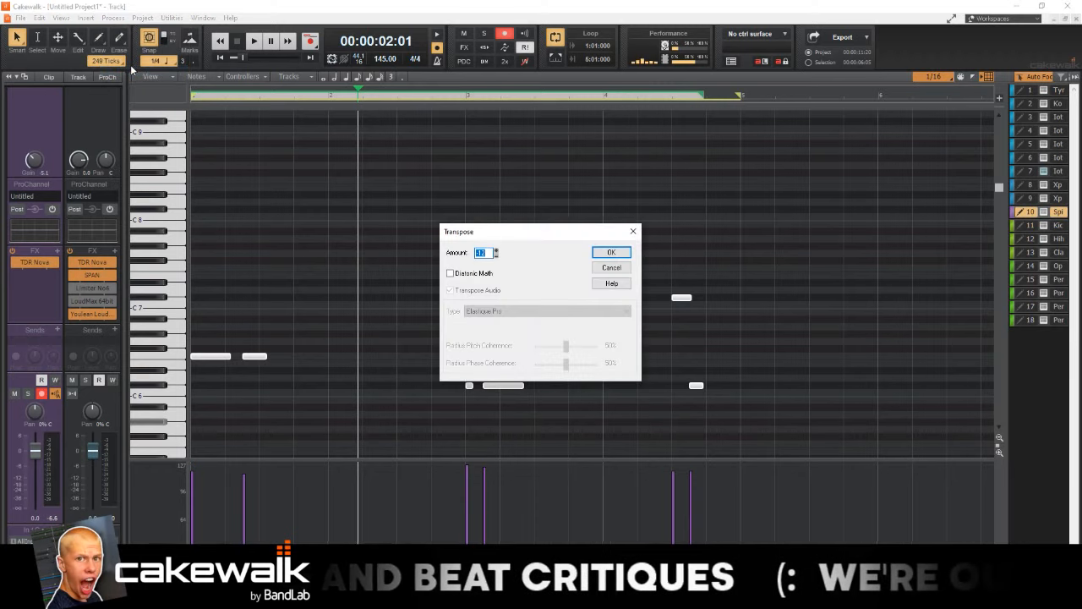
key("Return")
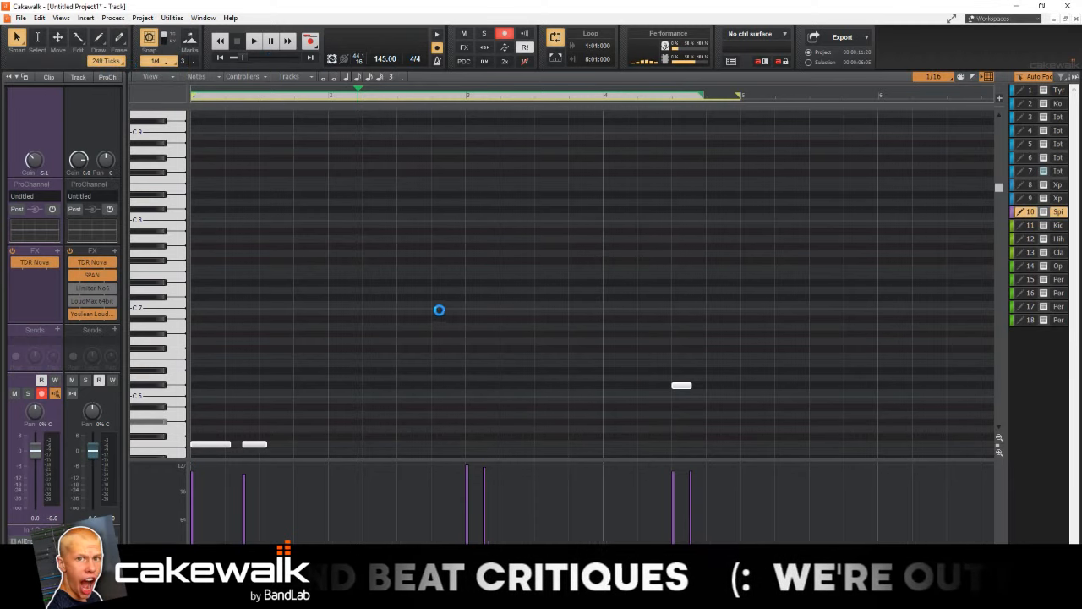
left_click(438, 310)
key("w")
key("space")
scroll(444, 304, "down", 3)
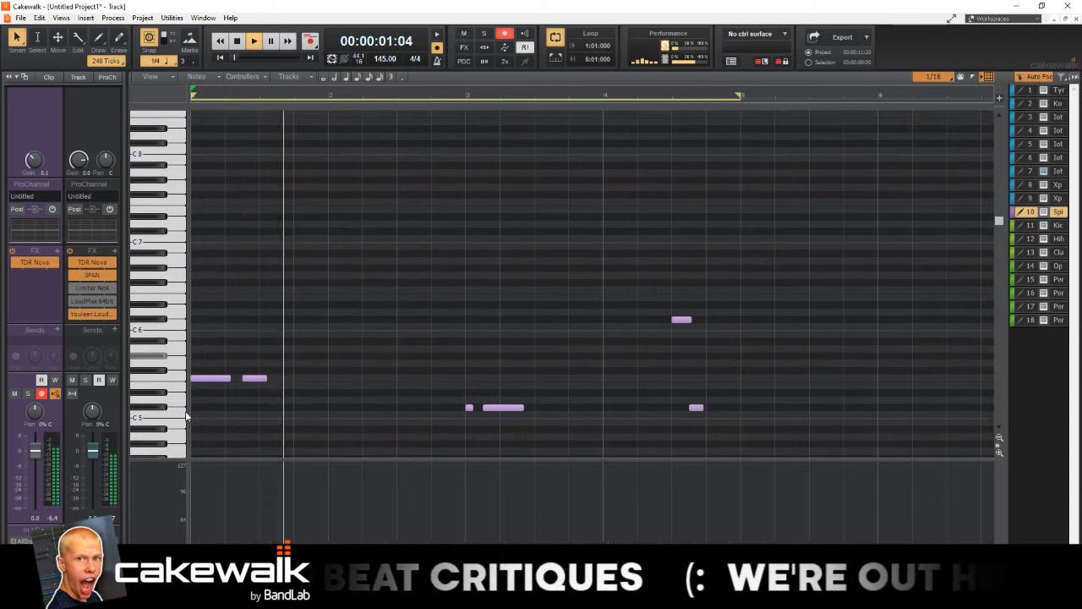
- Select all the Db5 notes of the 808 clip, transpose them up 12 semitones and listen to the pattern
left_click(185, 411)
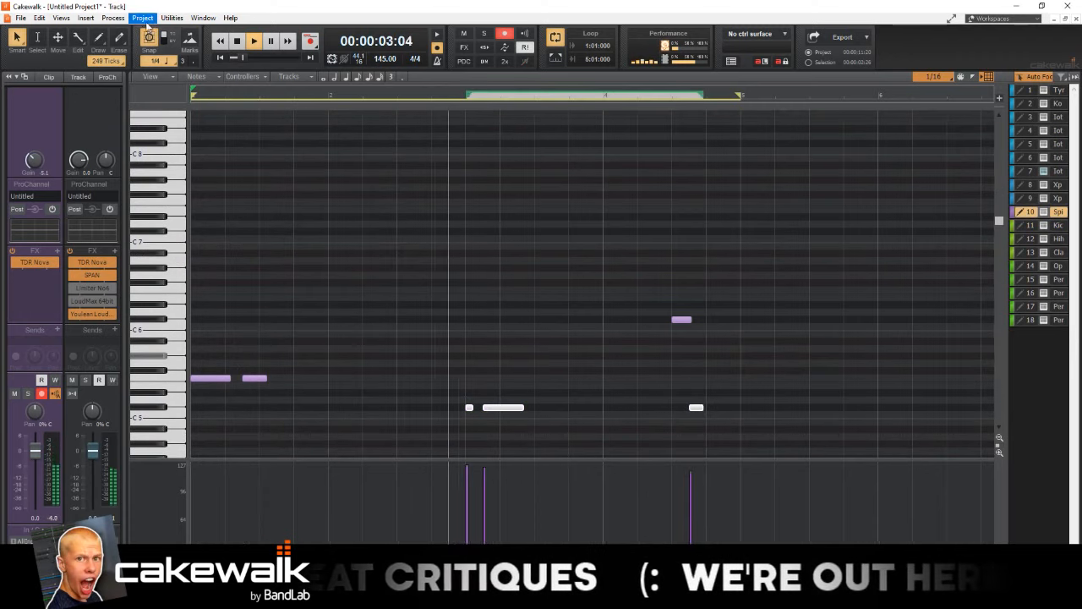
left_click(112, 17)
left_click(141, 69)
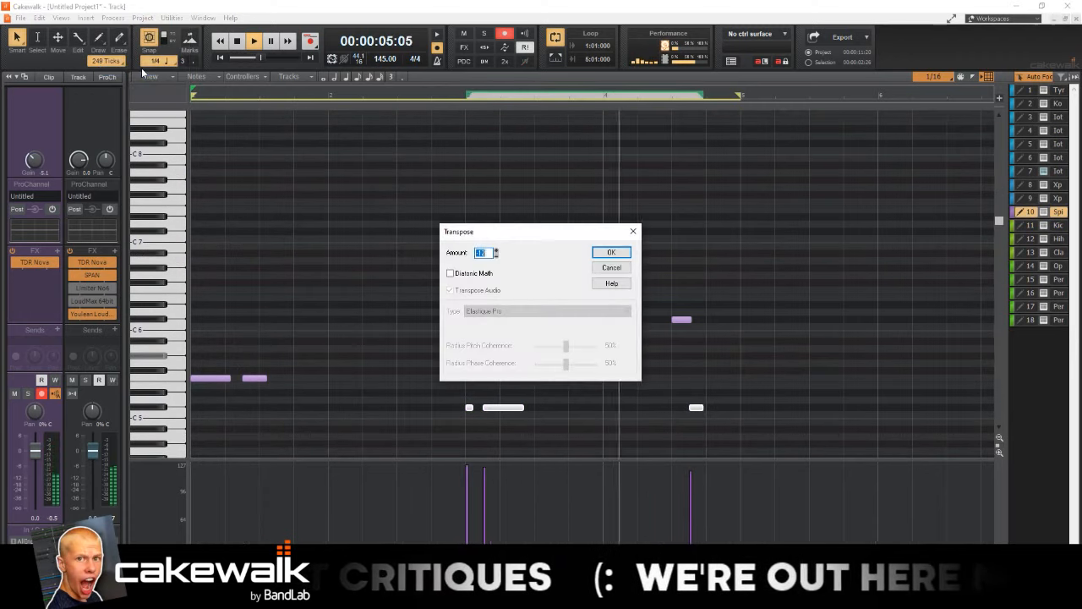
key("Return")
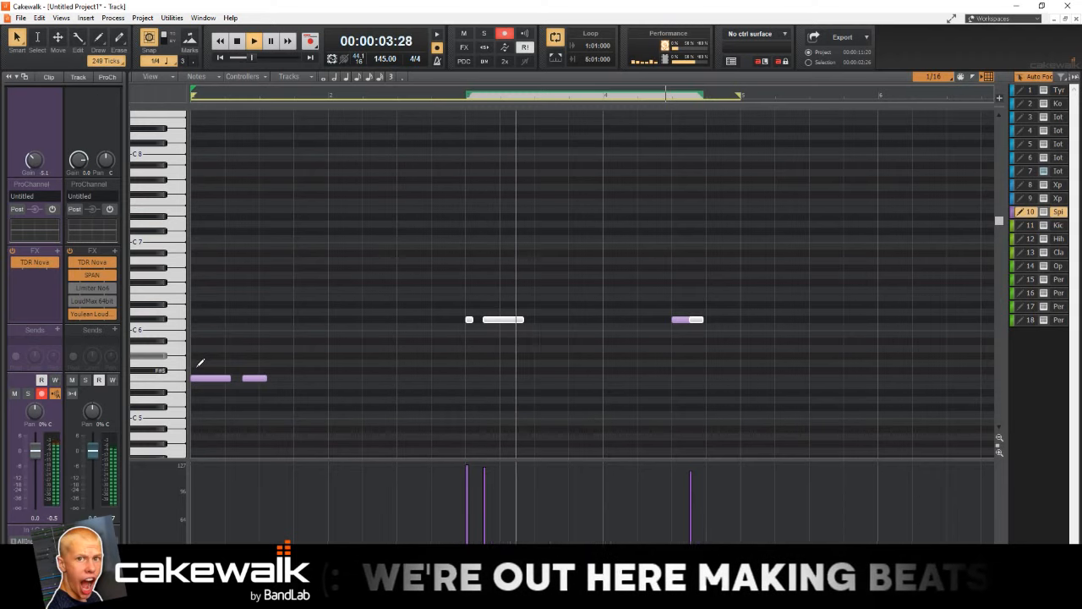
left_click(483, 287)
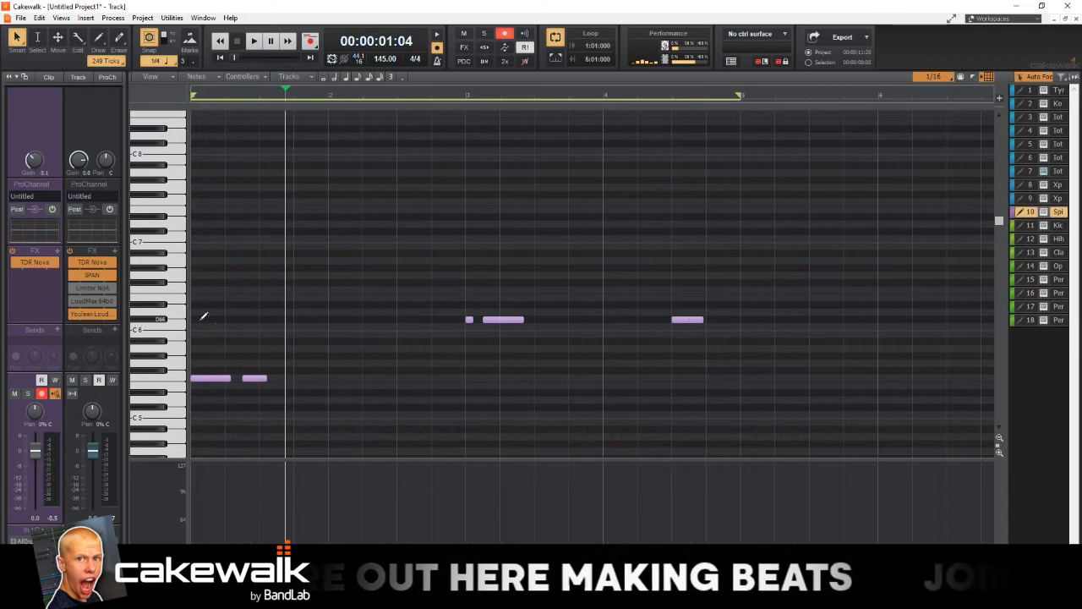
- Lengthen the 808 notes to fill the gaps through the start of measure 5 and play the beat from the start
mouse_move(231, 377)
left_mouse_down()
mouse_move(437, 370)
mouse_move(465, 381)
left_mouse_up()
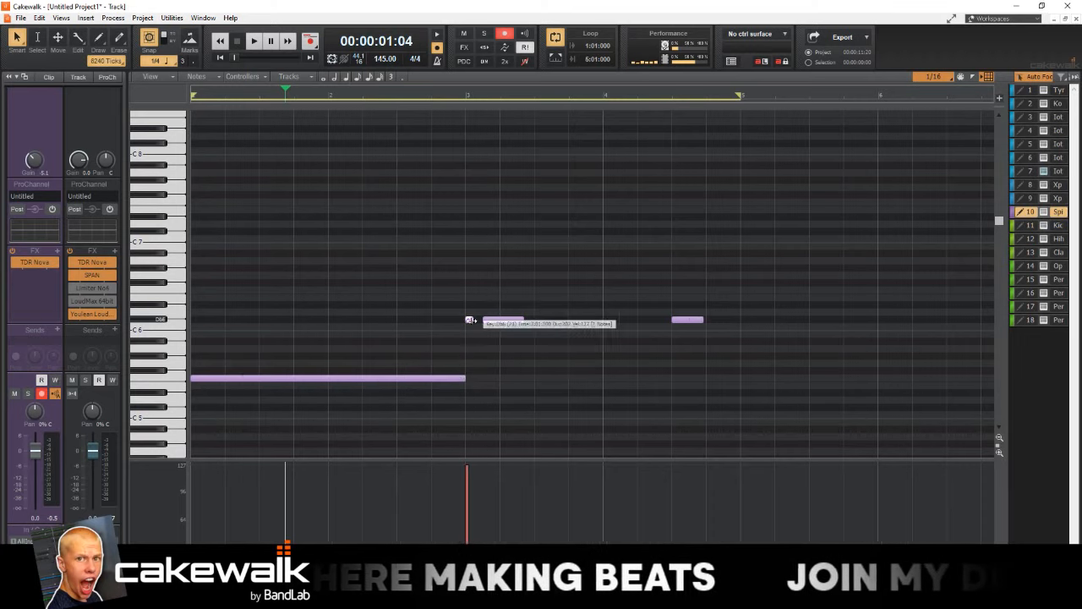
left_click_drag(471, 320, 678, 322)
left_click(685, 320)
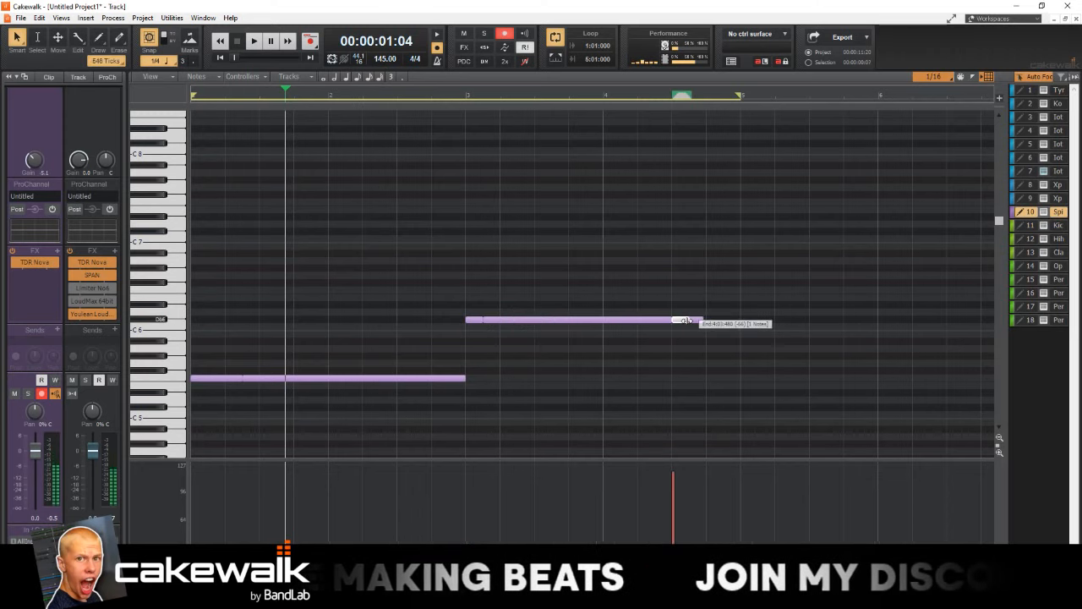
left_click_drag(702, 320, 745, 323)
key("d")
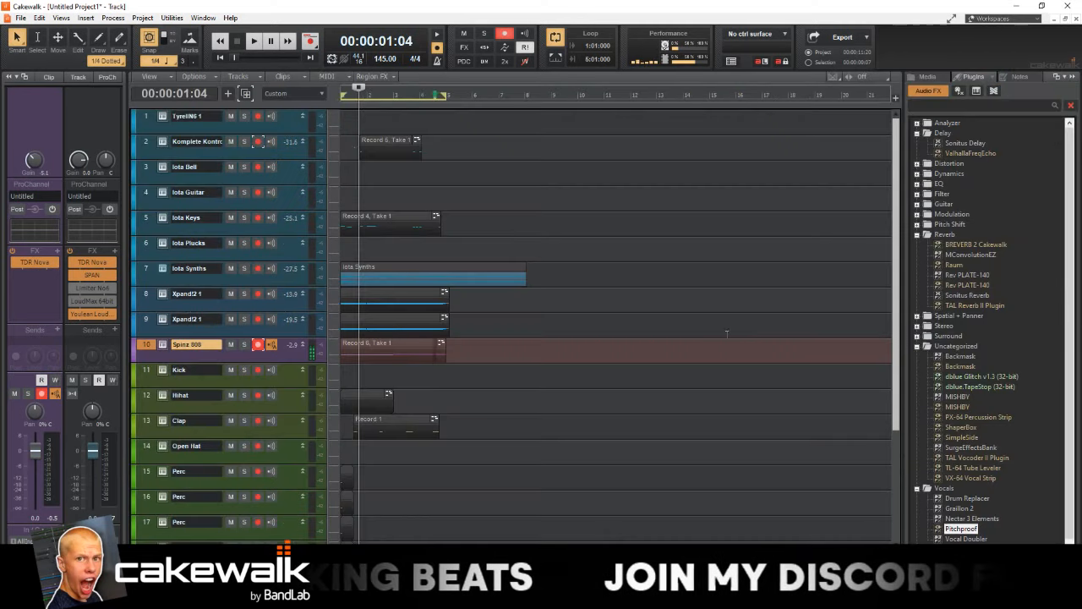
key("w")
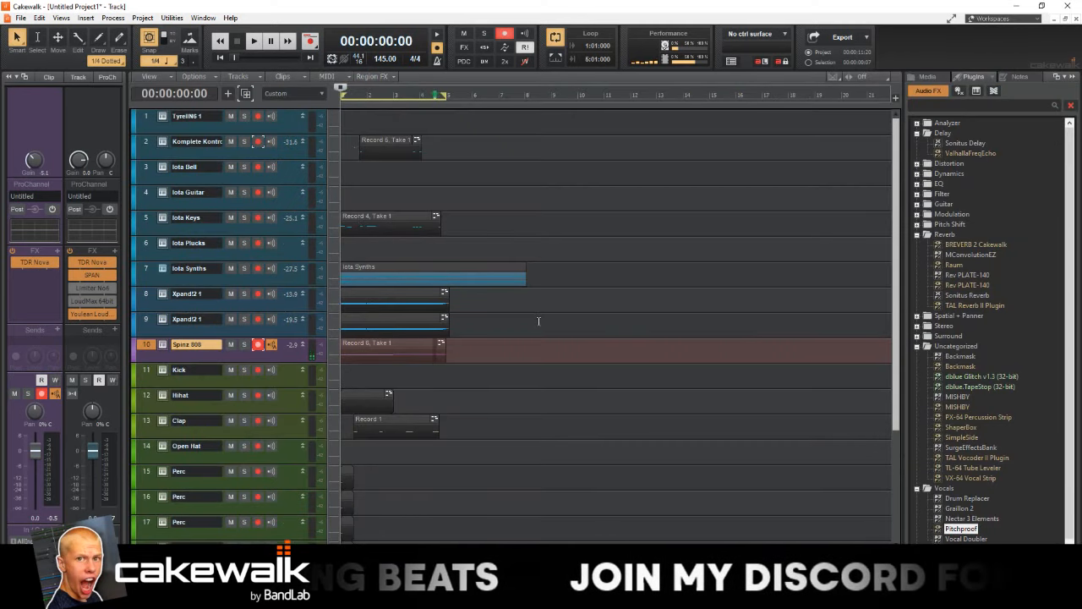
key("space")
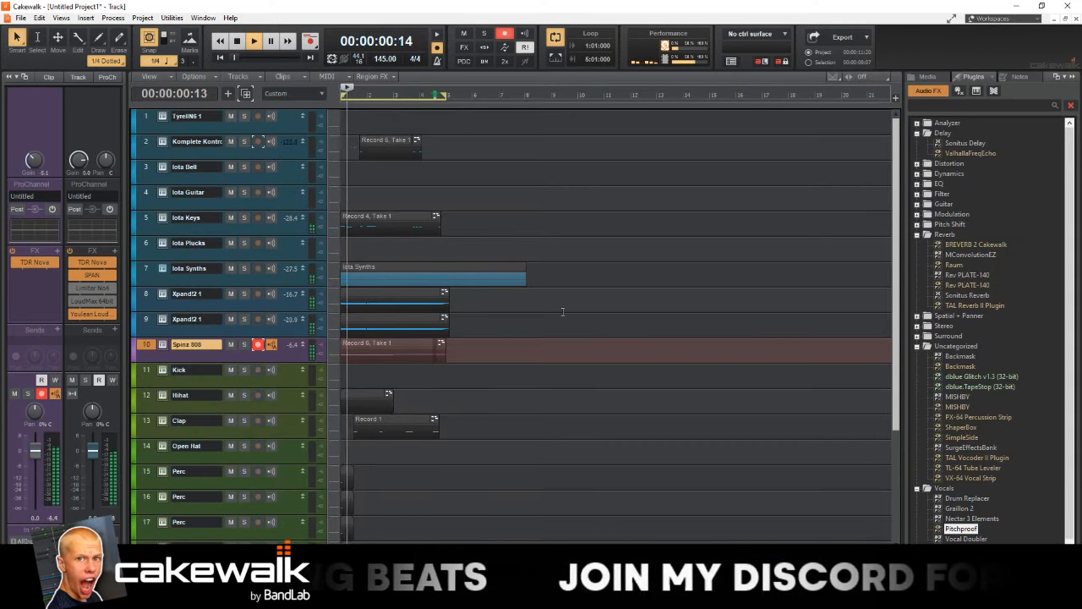
- Browse the audio effect plug-ins, examining the Vocals, Uncategorized, Spatial + Panner, Stereo, Guitar, EQ and Delay categories
scroll(1038, 346, "down", 1)
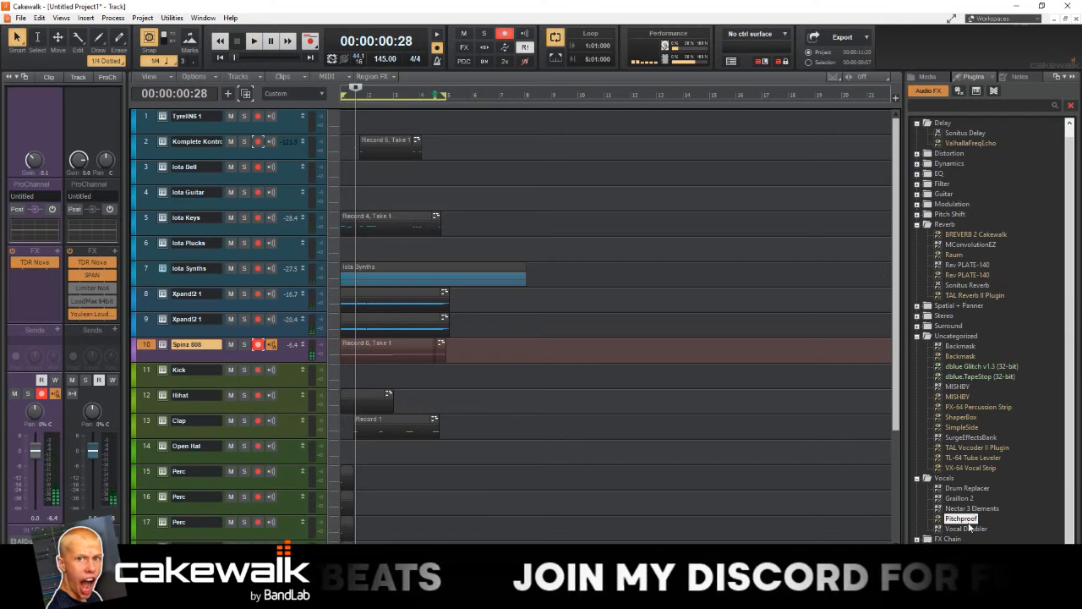
left_click(968, 498)
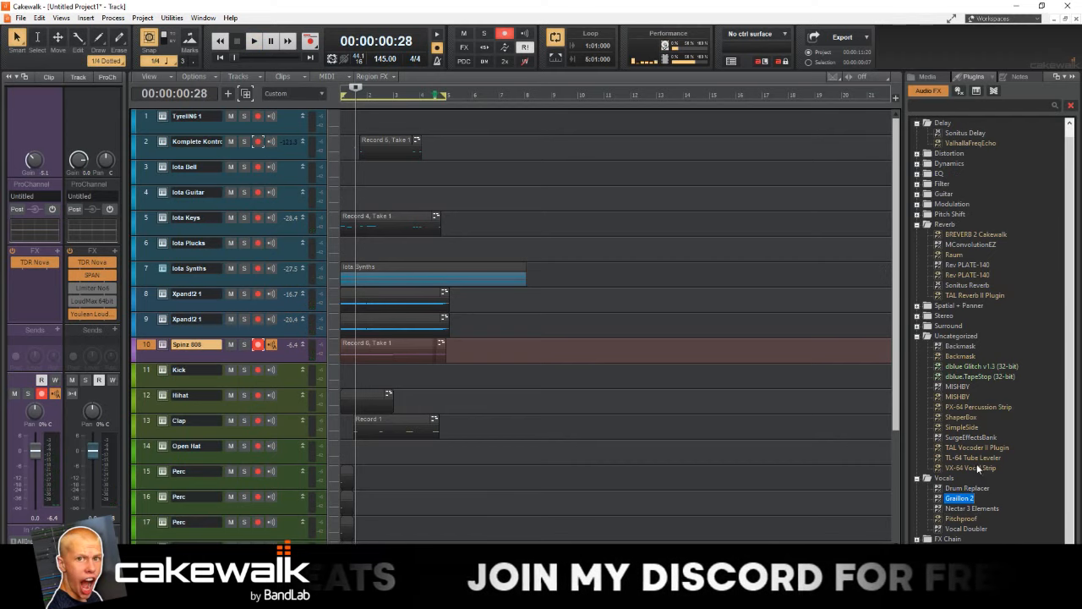
left_click(963, 394)
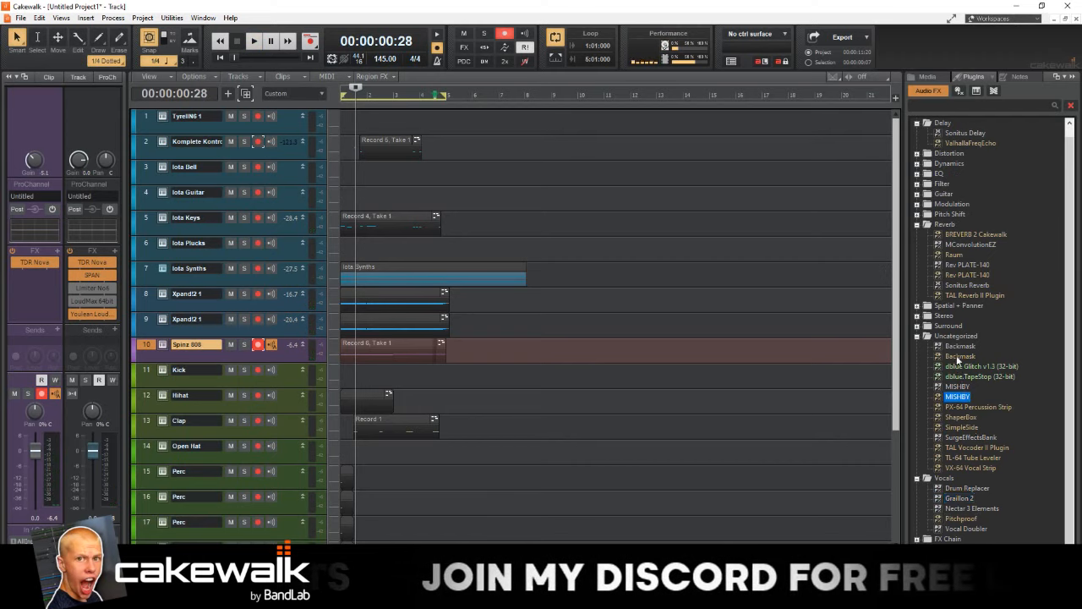
left_click(961, 356)
left_click(917, 305)
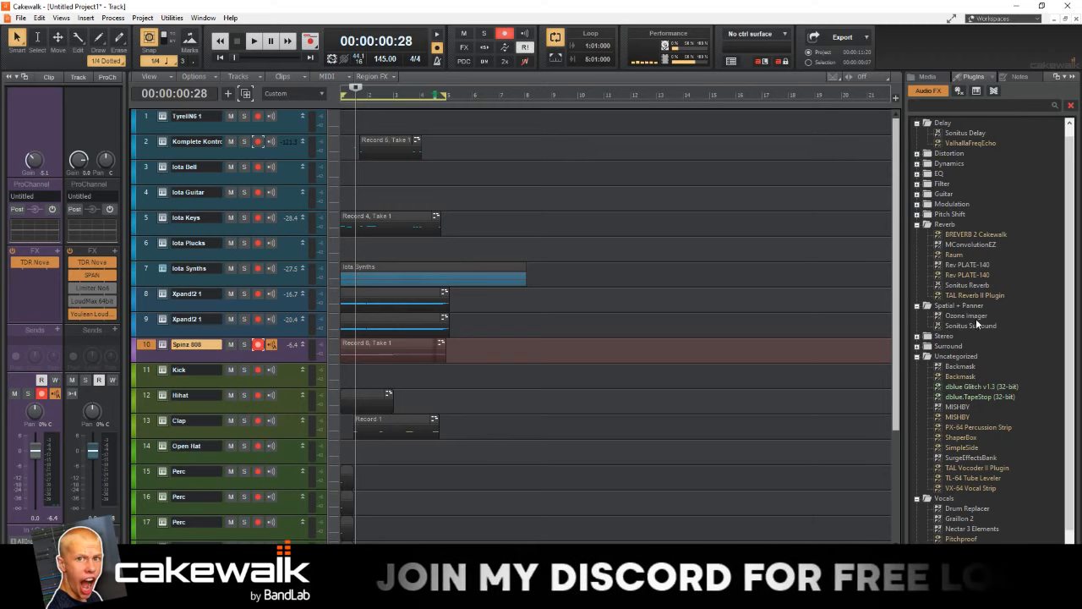
left_click(971, 326)
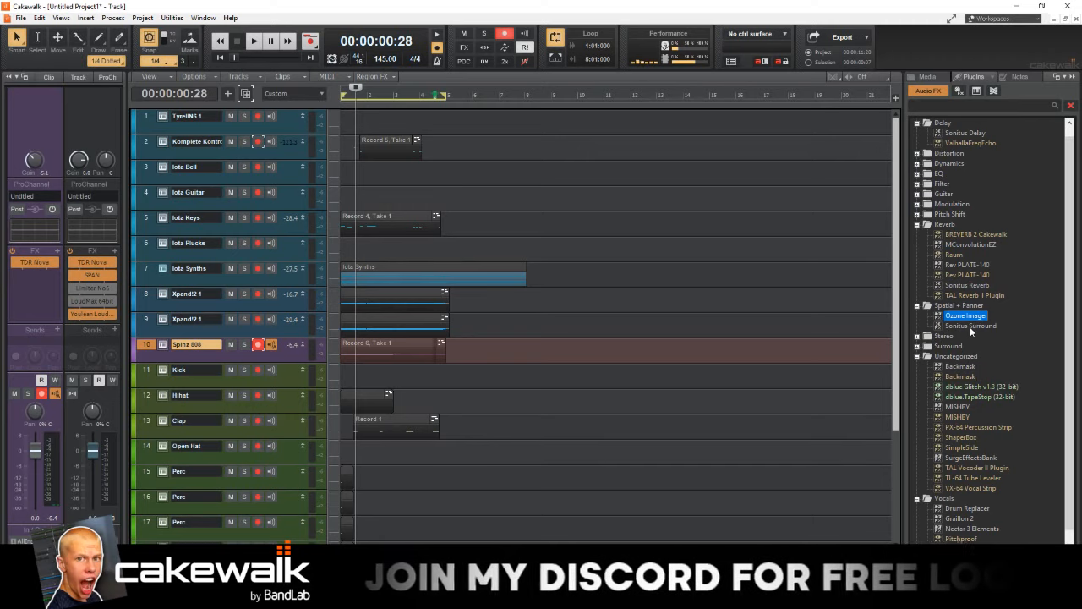
left_click(917, 335)
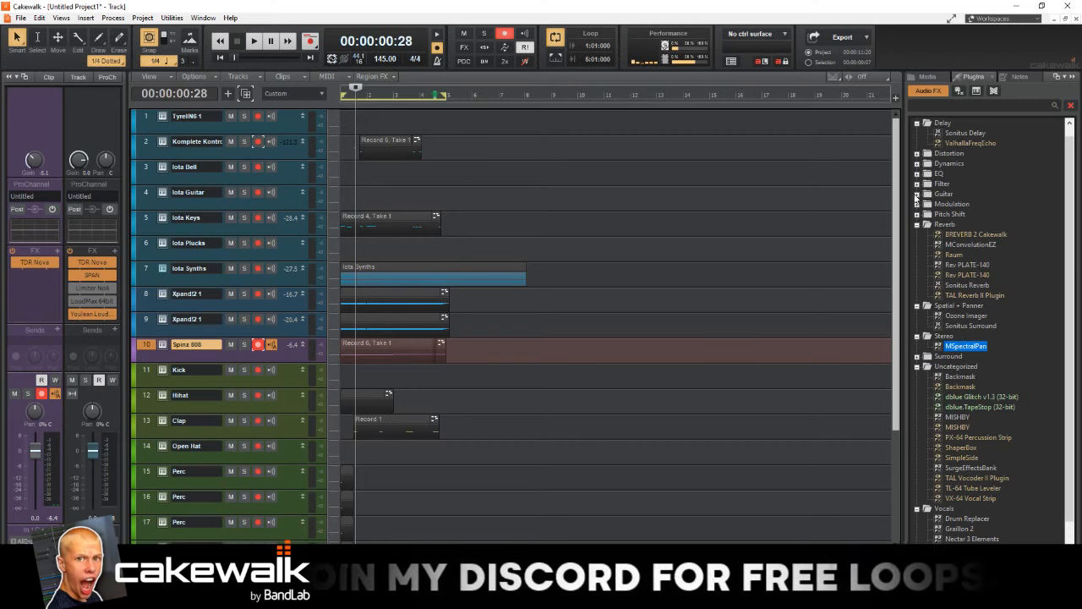
left_click(918, 194)
left_click(917, 174)
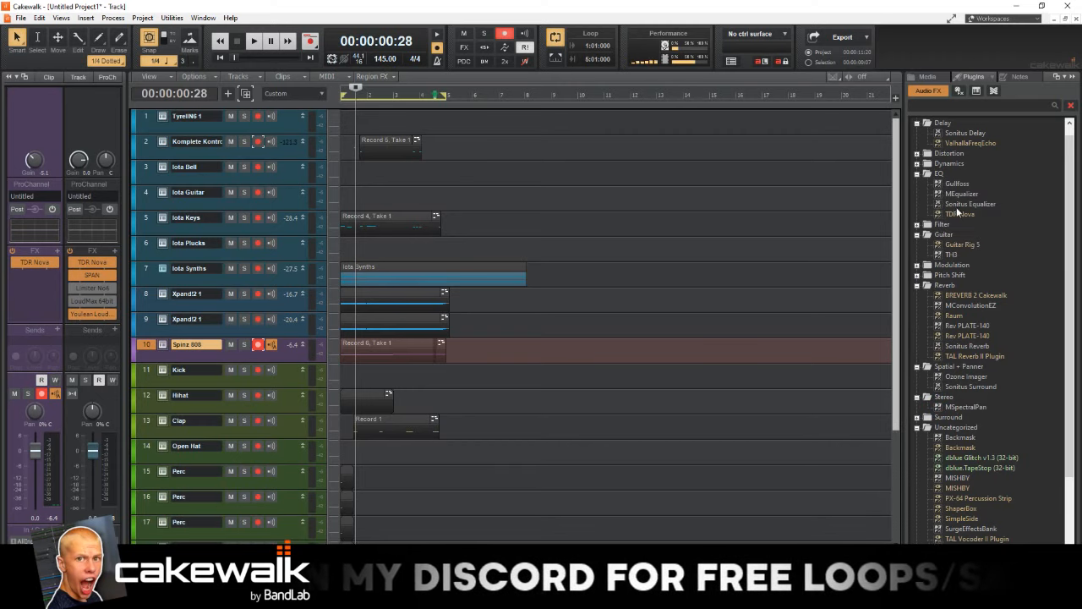
left_click(958, 211)
left_click(956, 143)
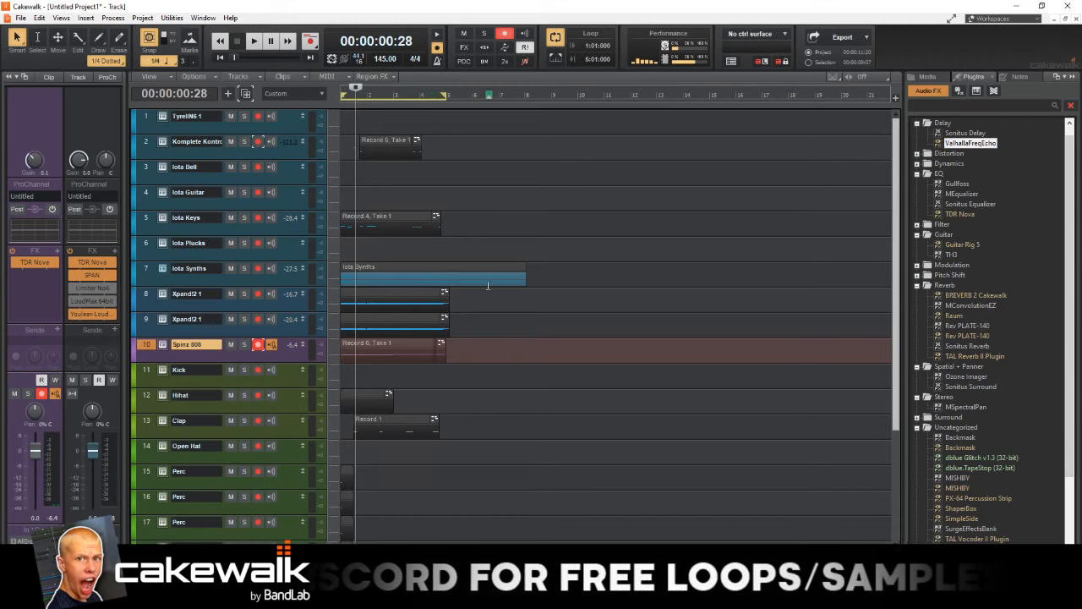
- Play the beat from the start and delete the overlapping second Db6 note from the 808 clip
left_click(531, 280)
key("w")
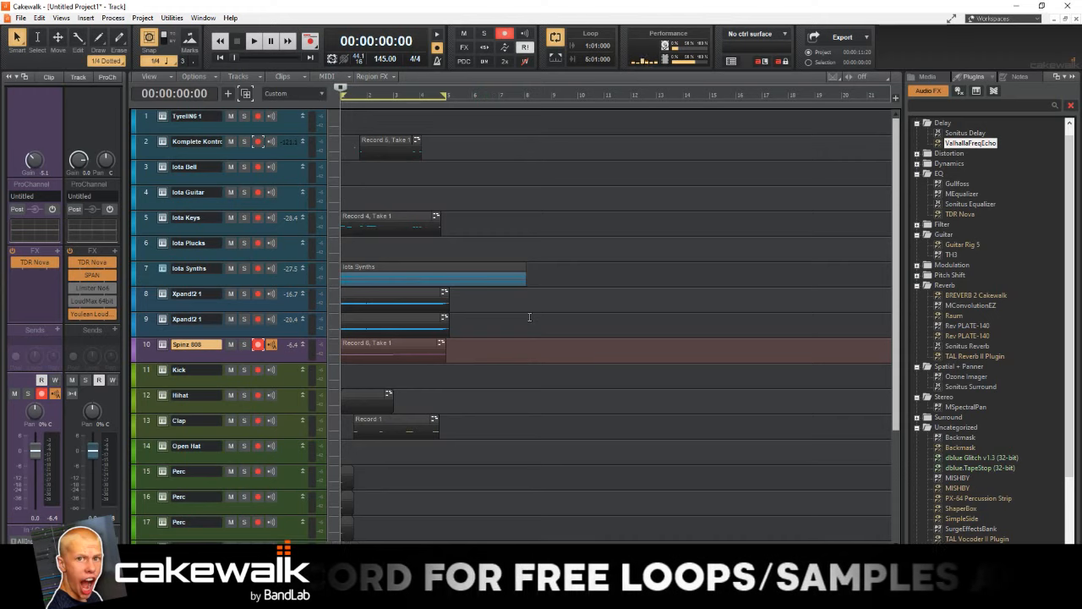
key("space")
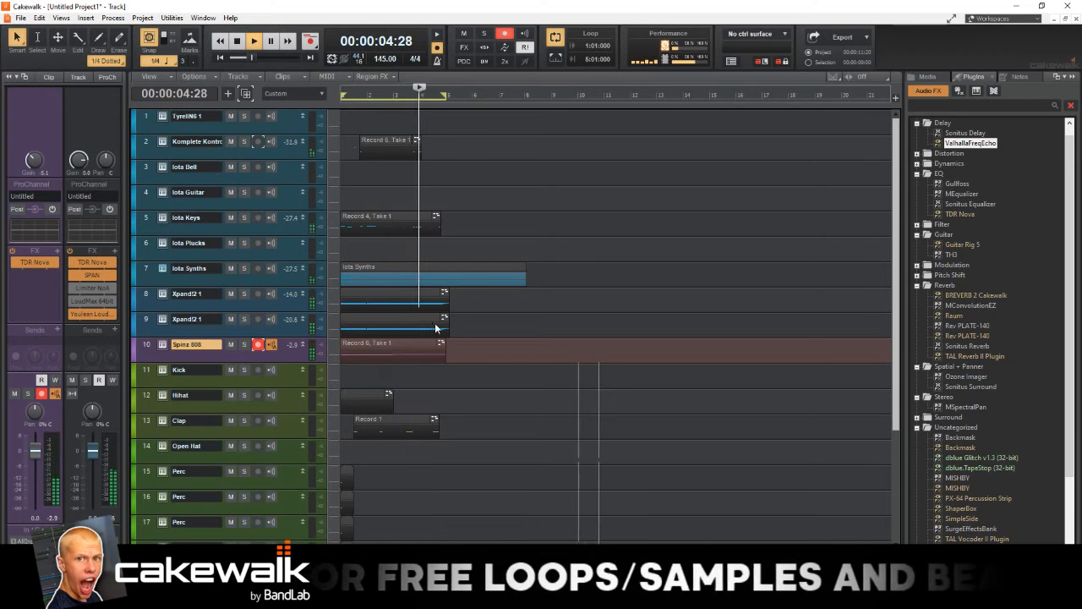
double_click(406, 347)
left_click_drag(483, 253, 665, 255)
key("Delete")
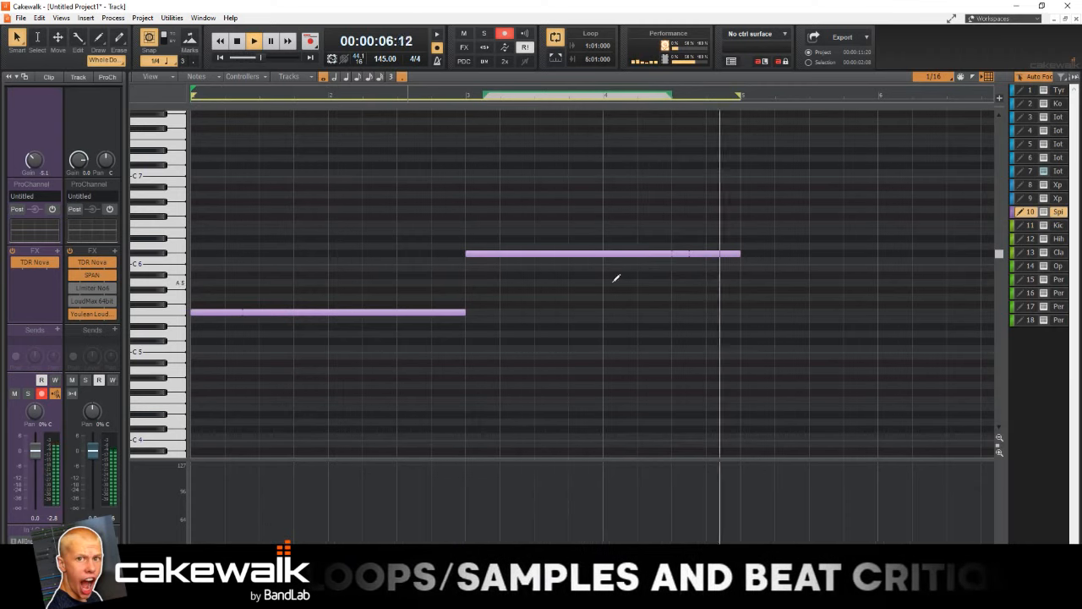
key("b")
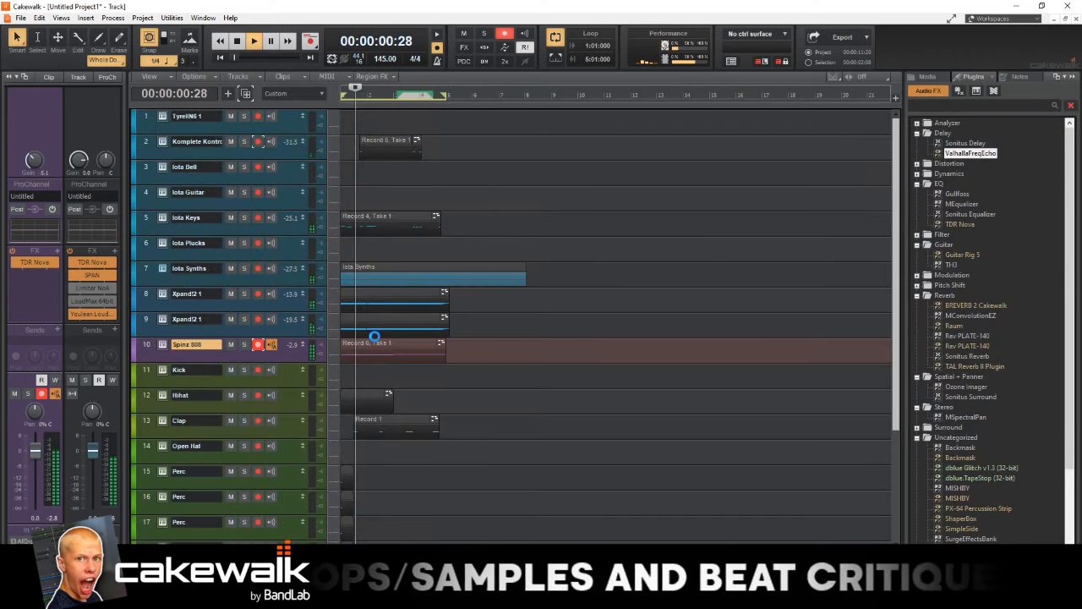
- Copy the Spinz 808 clip onto the Kick track at the same position and open the copy in the piano roll
left_click(370, 339)
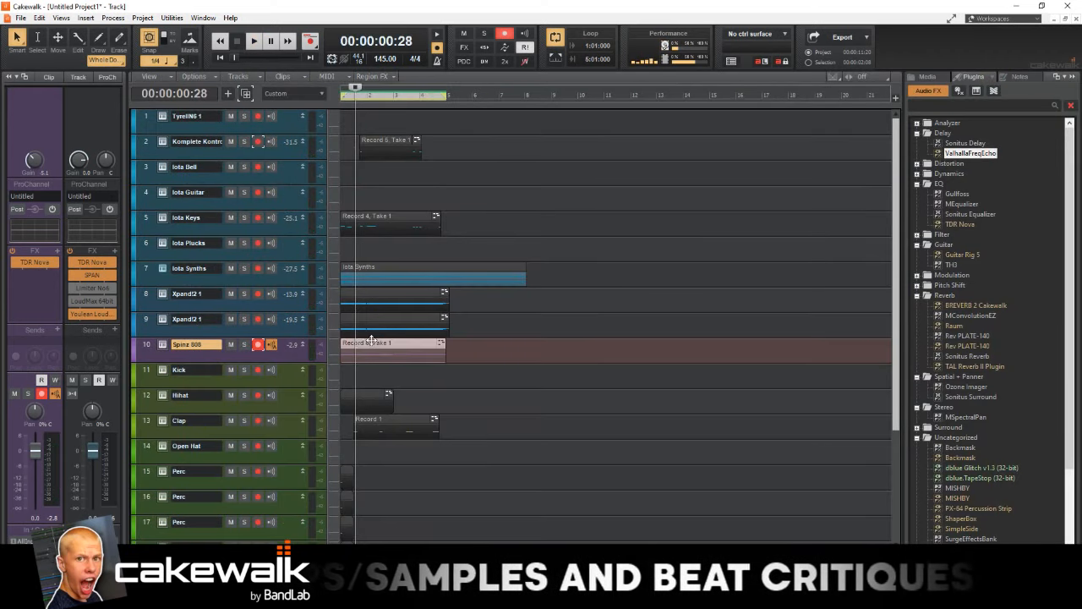
left_click_drag(359, 358, 357, 369)
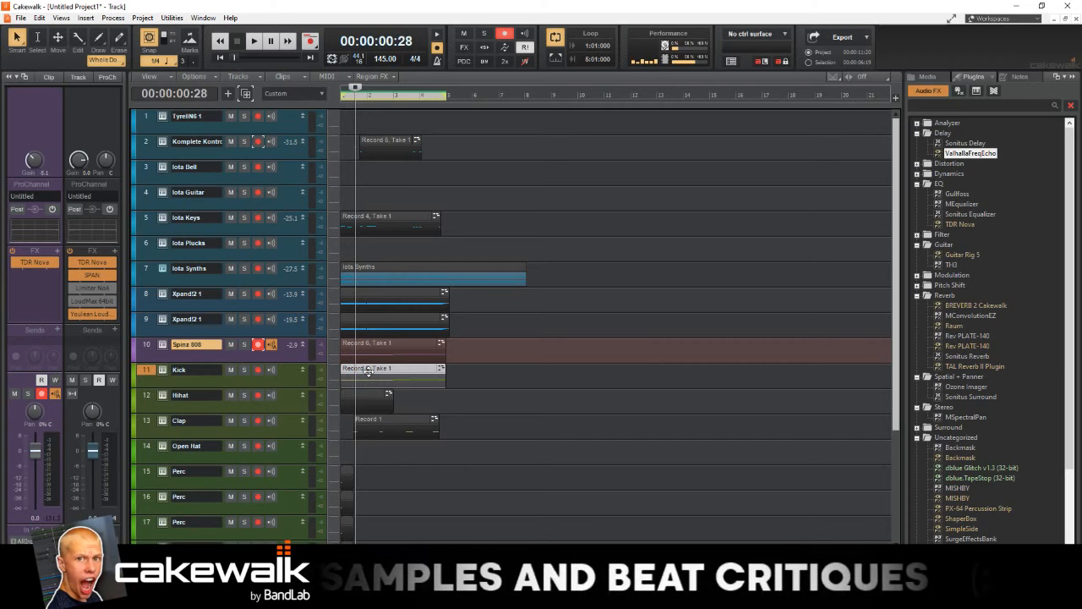
double_click(368, 372)
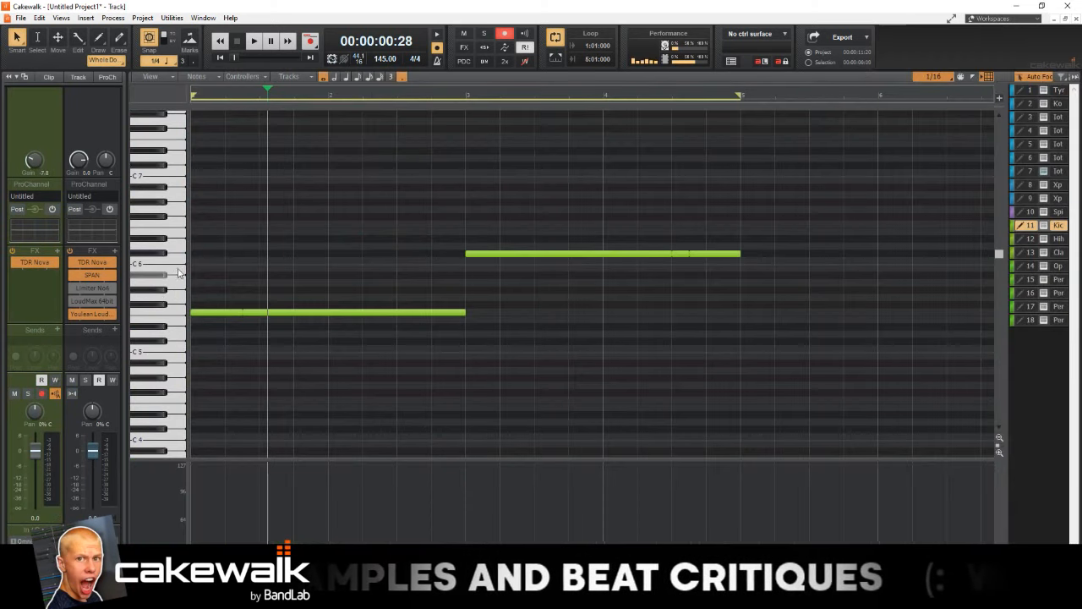
- Put all notes of the kick clip on C5 and raise their velocities to the maximum
left_click(169, 255)
left_click_drag(487, 252, 492, 290)
left_click_drag(494, 252, 490, 312)
left_click(179, 313)
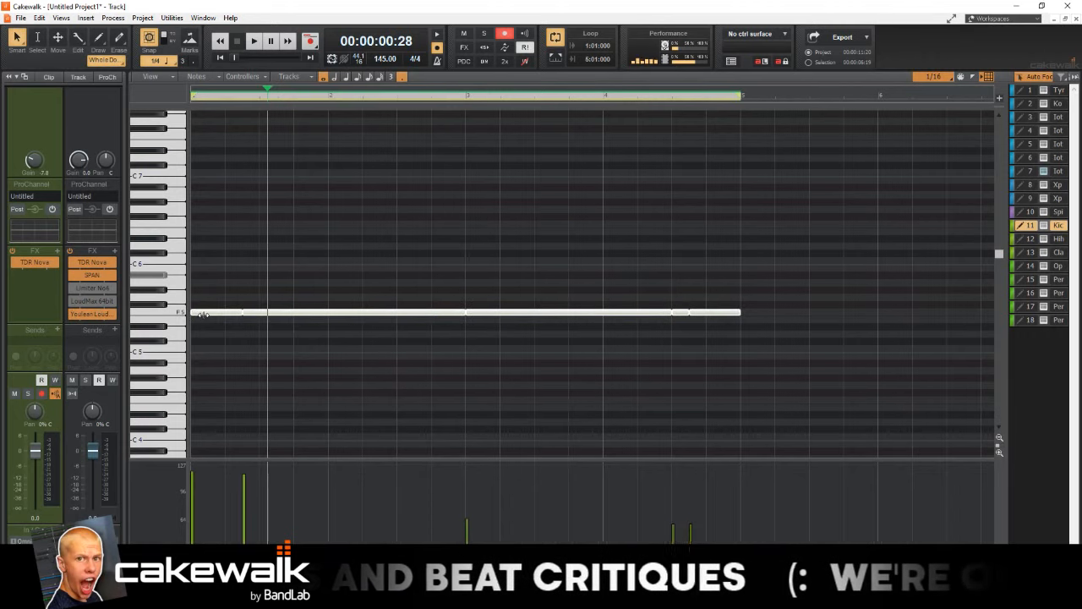
left_click_drag(209, 314, 207, 349)
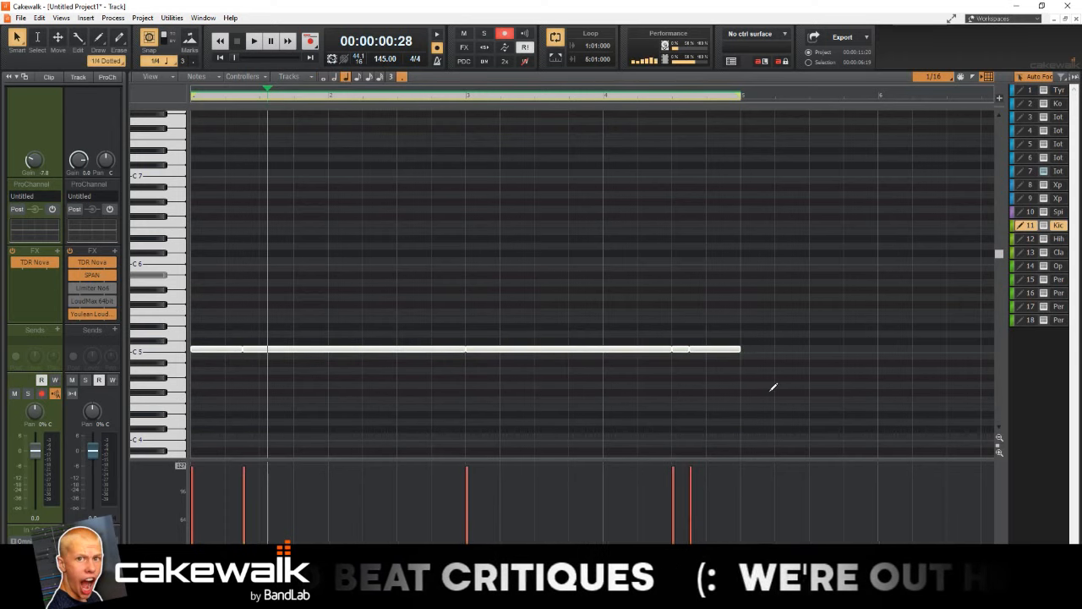
key("d")
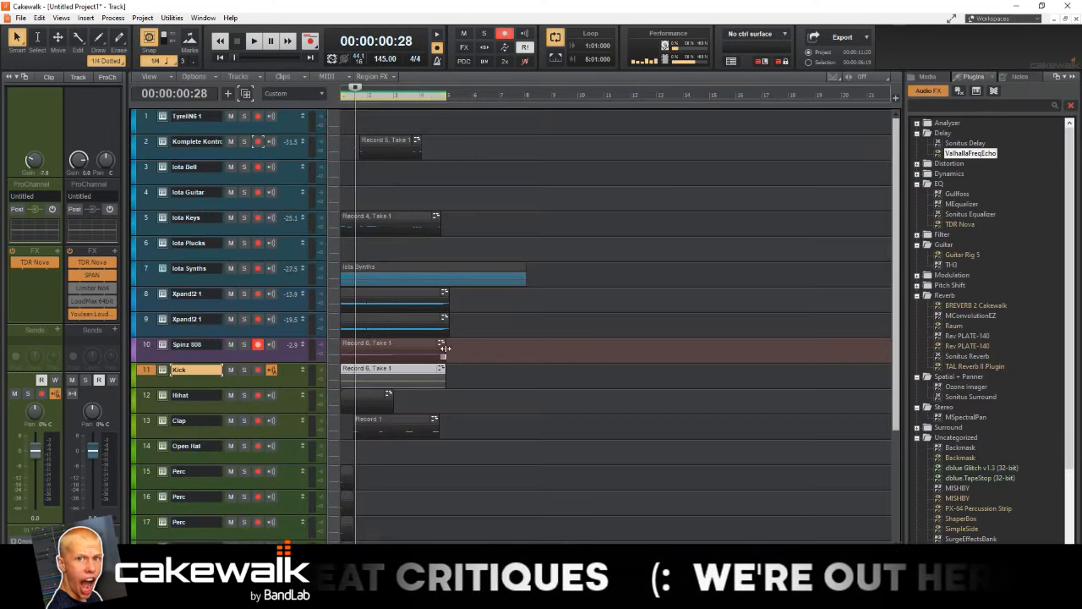
- Raise all note velocities of the Spinz 808 clip to the maximum and play the beat briefly from the start
double_click(346, 345)
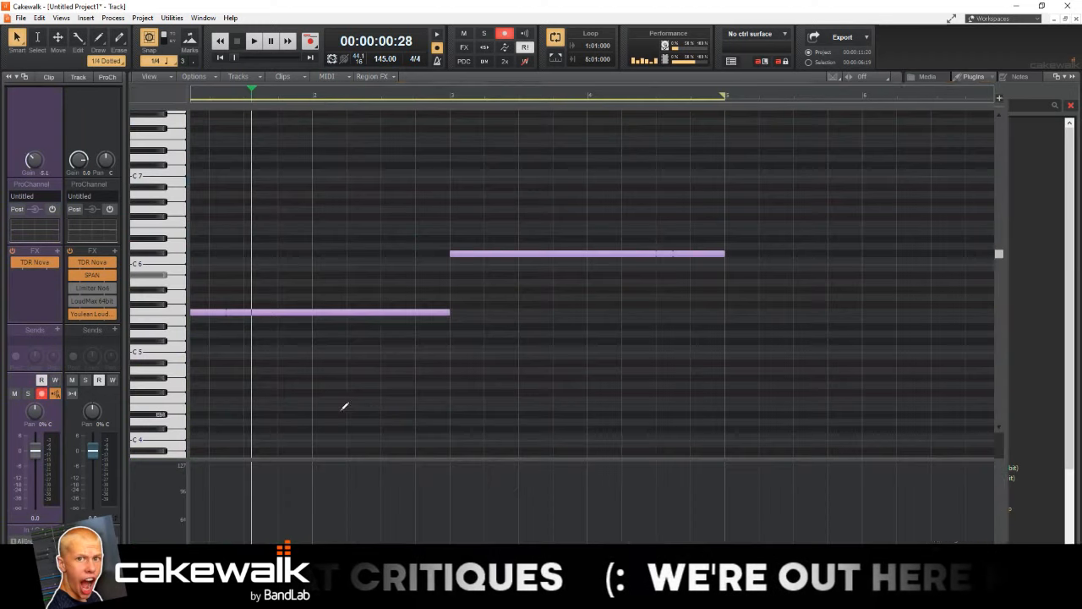
key("ctrl+a")
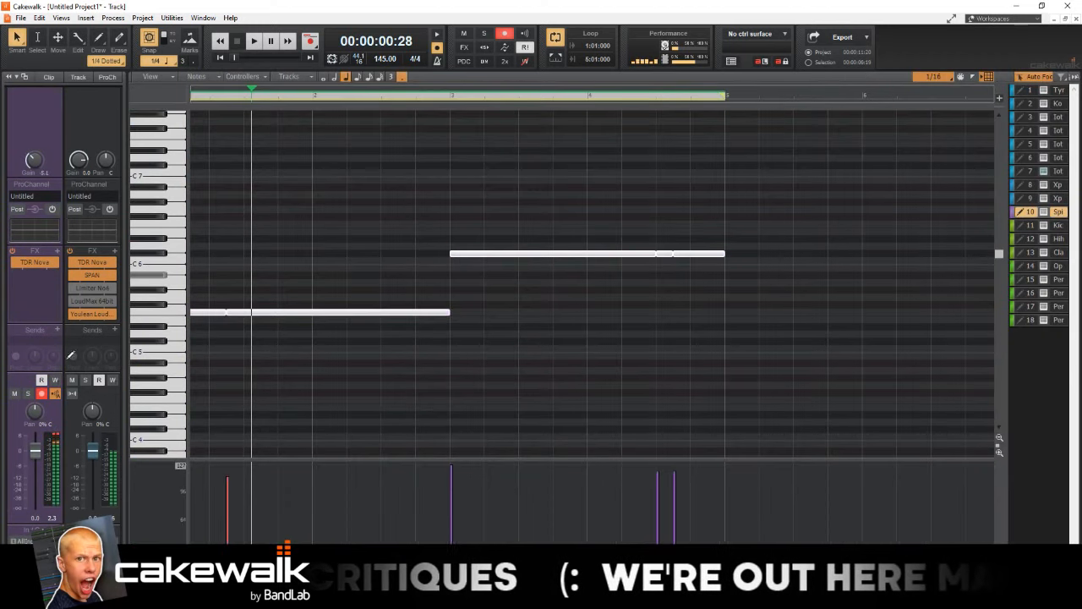
key("d")
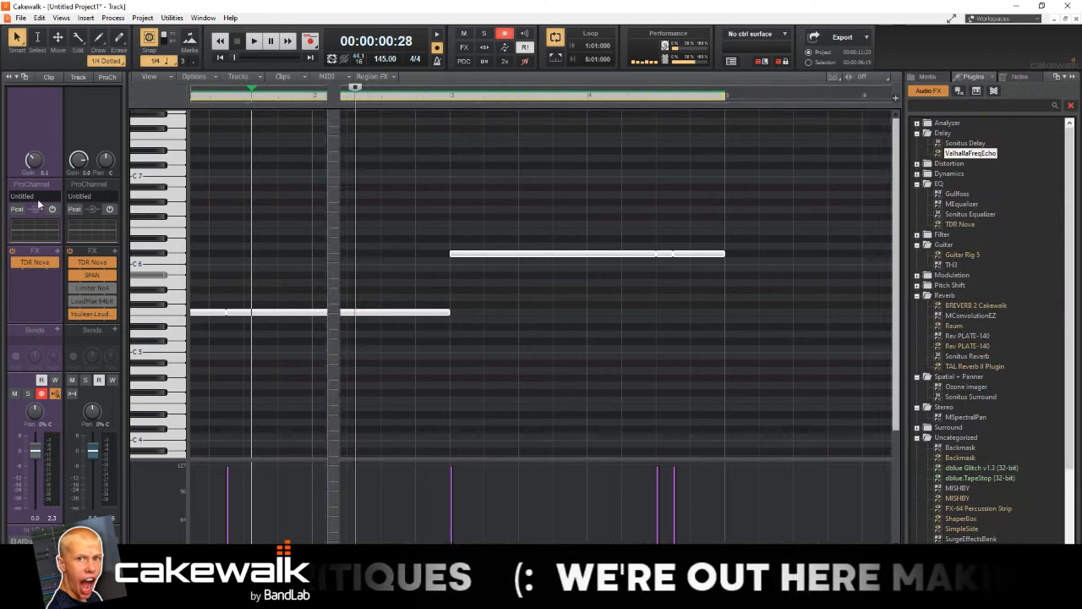
key("w")
key("space")
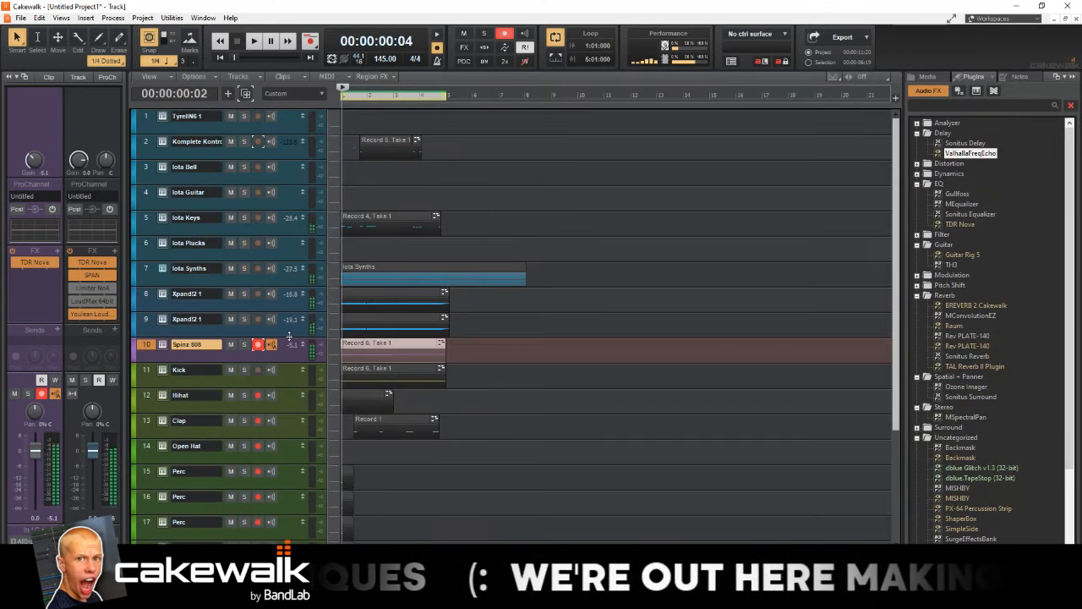
key("space")
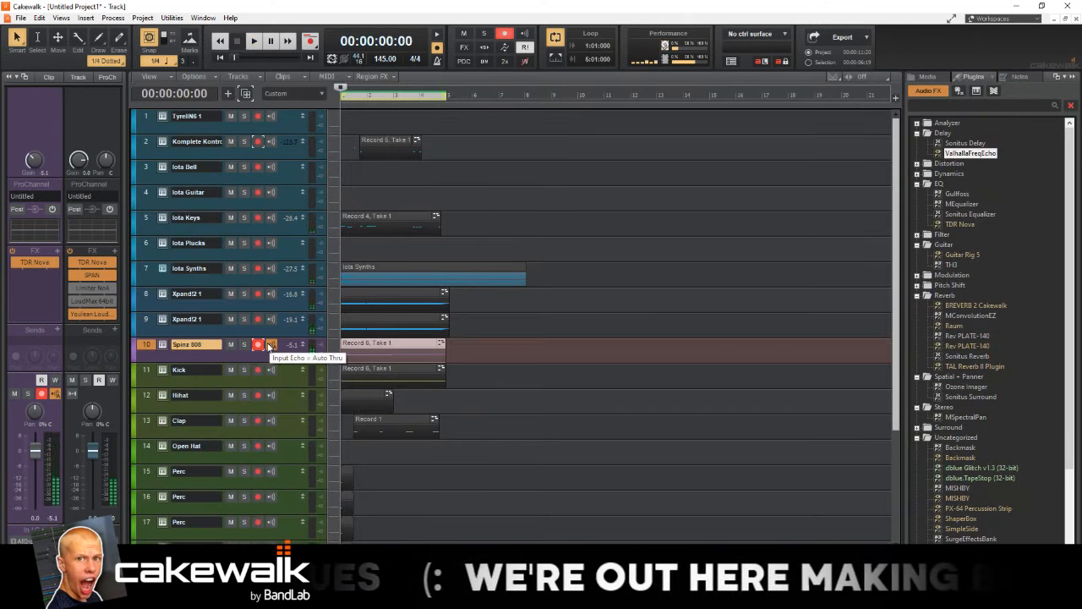
- Open the Kick track's instrument and browse its files to the Kicks folder of the Drum Plant Shogun Trap Drum Kit in F: samples
left_click(162, 373)
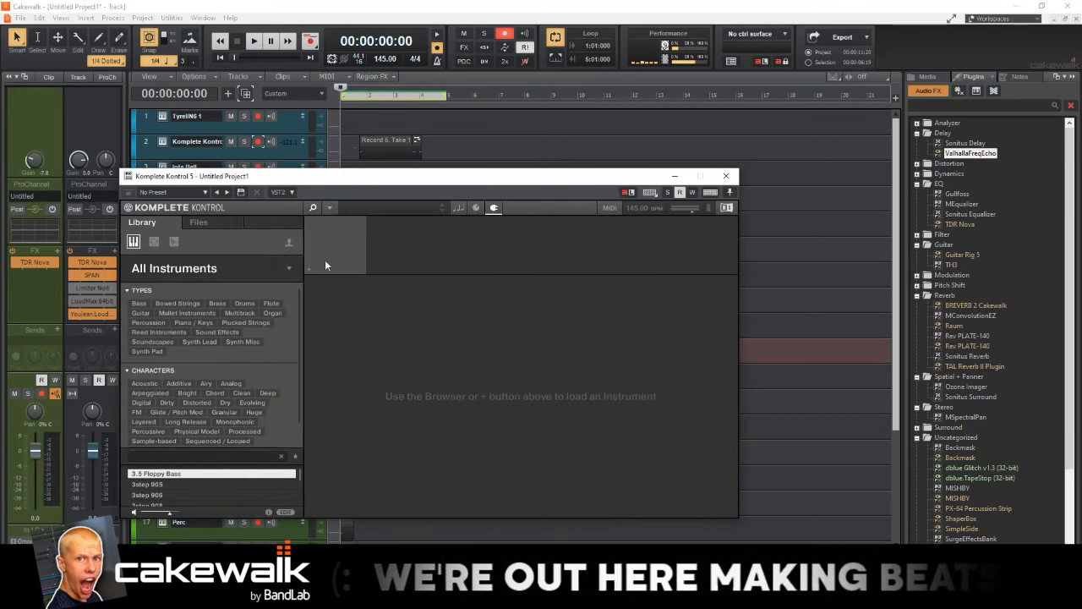
left_click(226, 220)
double_click(169, 318)
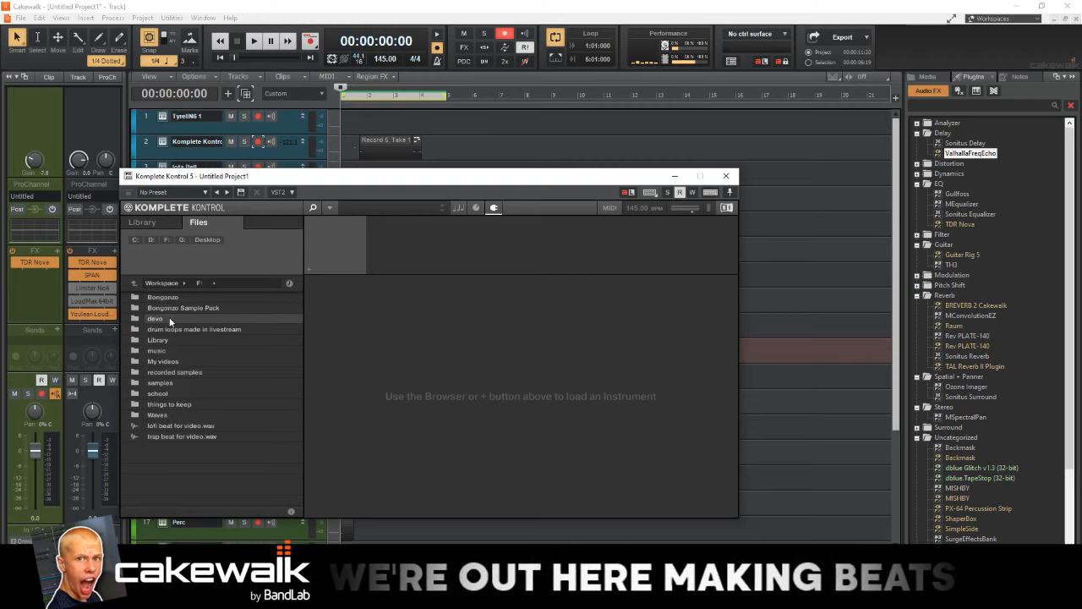
double_click(184, 382)
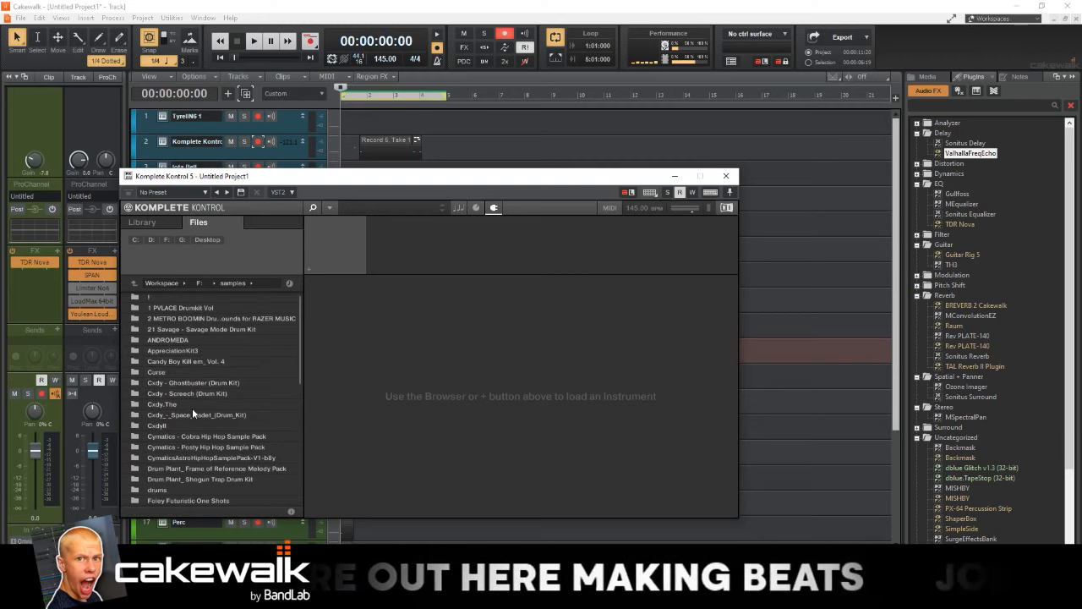
scroll(236, 469, "down", 2)
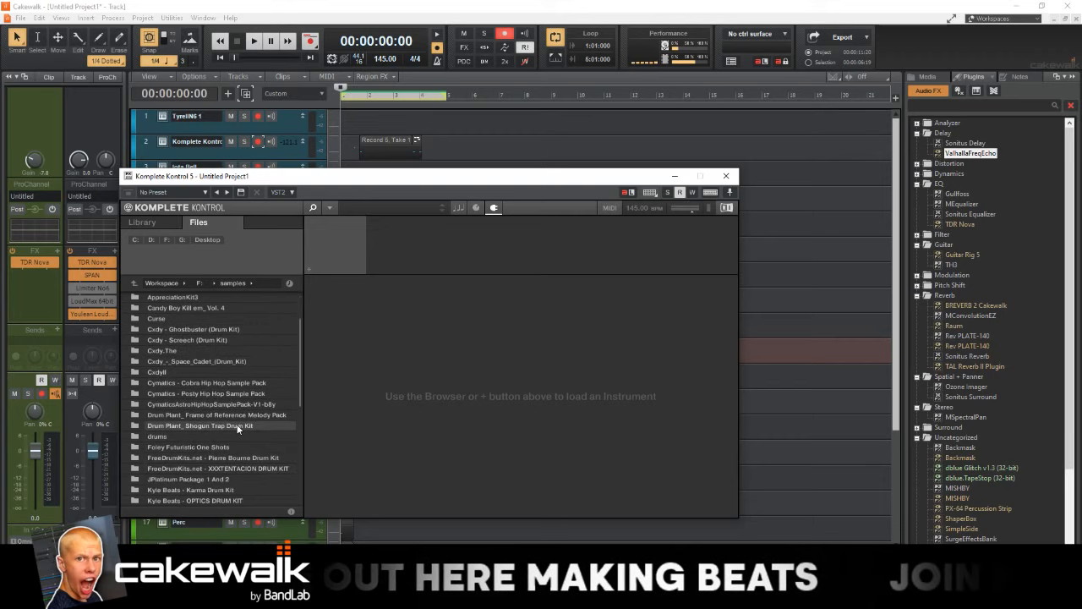
double_click(203, 425)
double_click(181, 340)
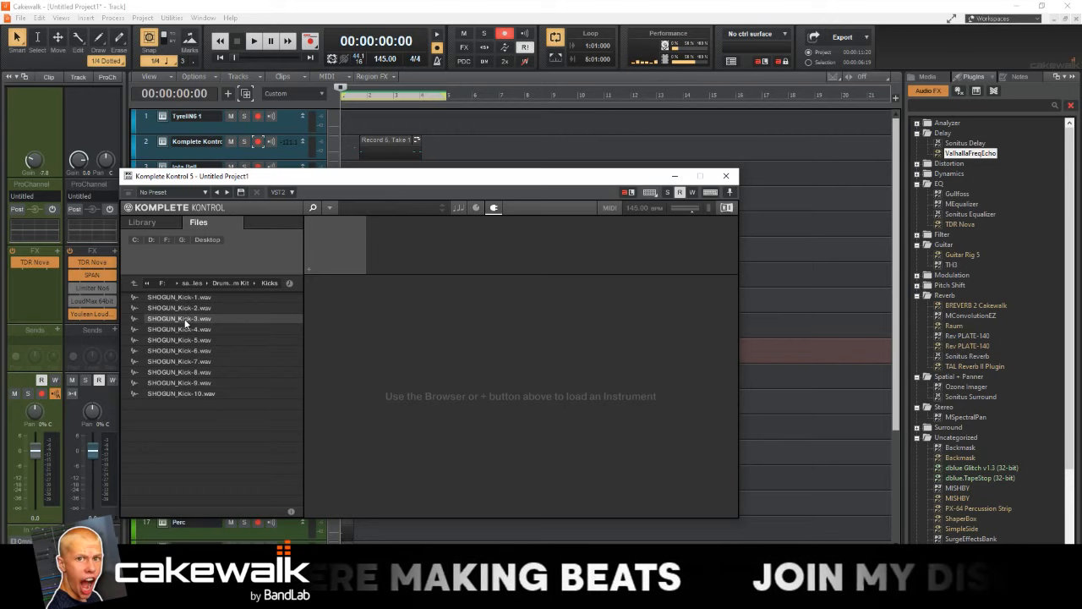
- Load SHOGUN_Kick-3.wav into the Kick track's sampler, start playback and close the instrument window
double_click(185, 319)
key("space")
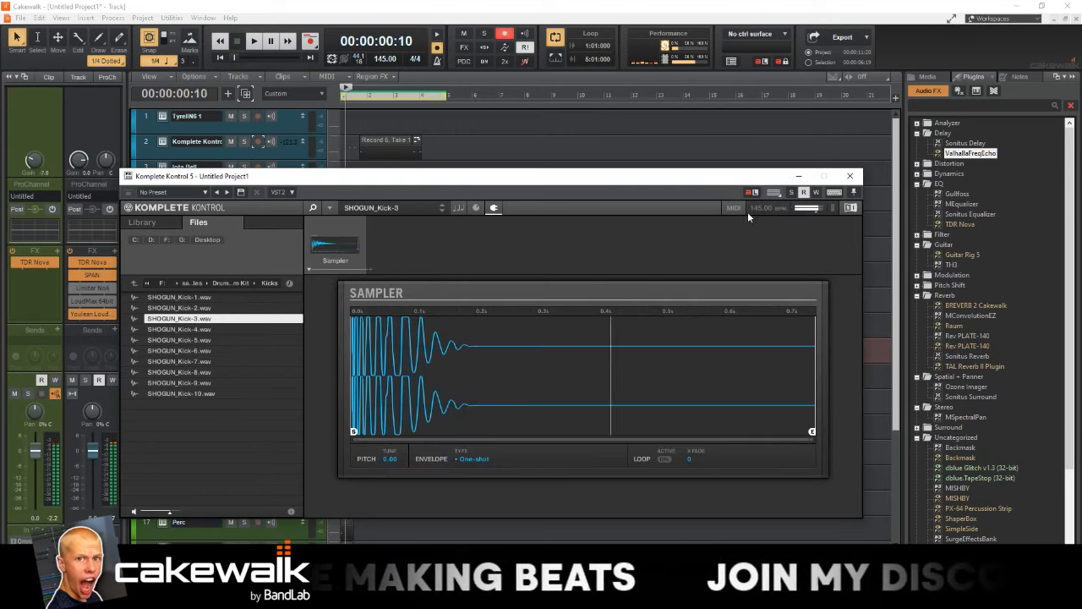
left_click(849, 176)
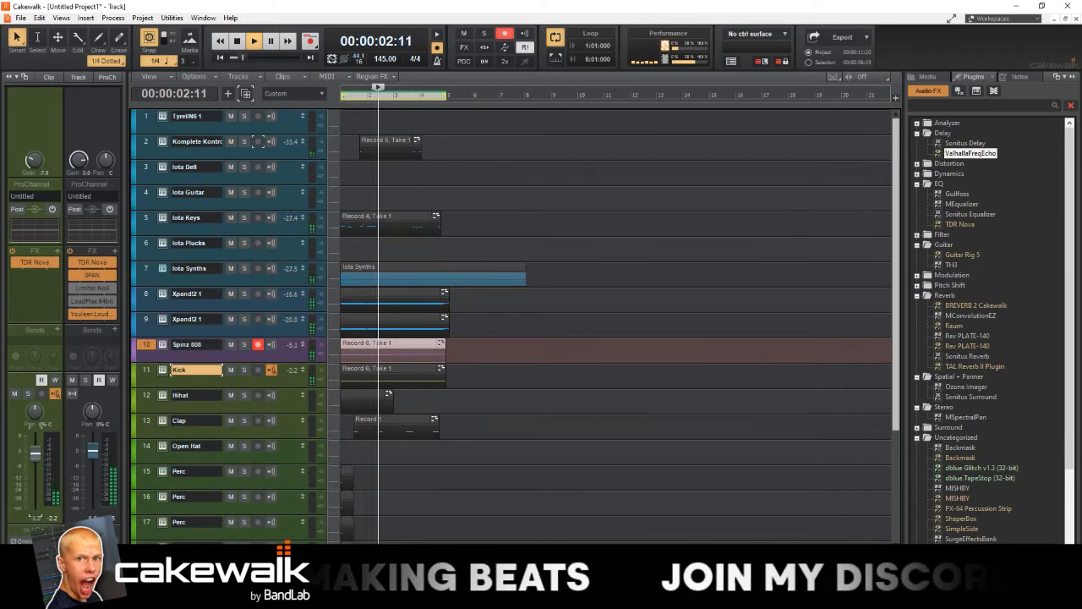
- Lower the Kick track's volume fader to about -10 dB while the beat plays
left_click_drag(33, 459, 34, 472)
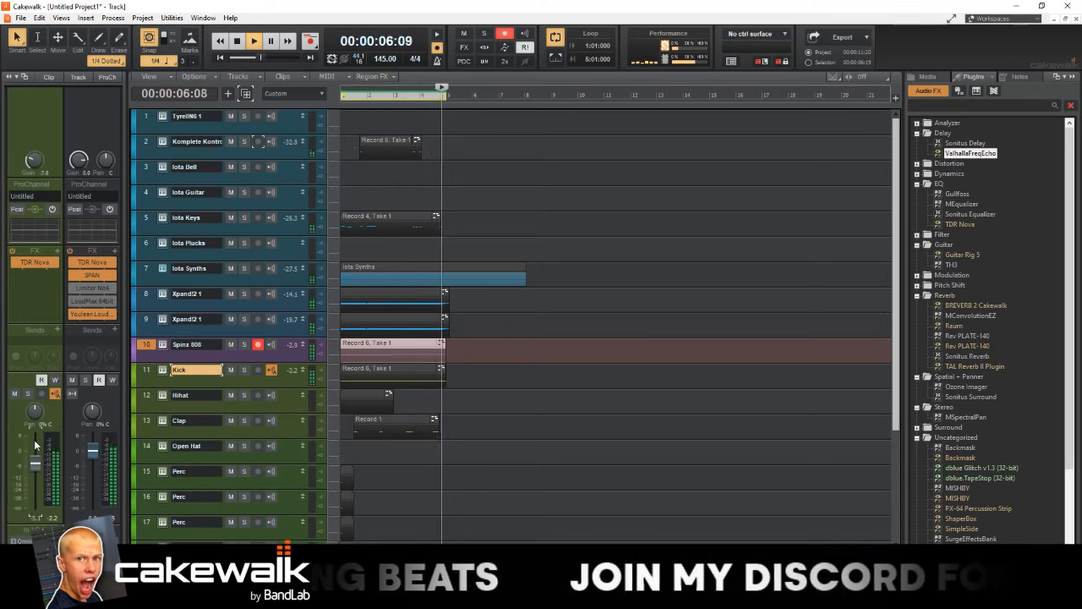
left_click_drag(35, 463, 35, 479)
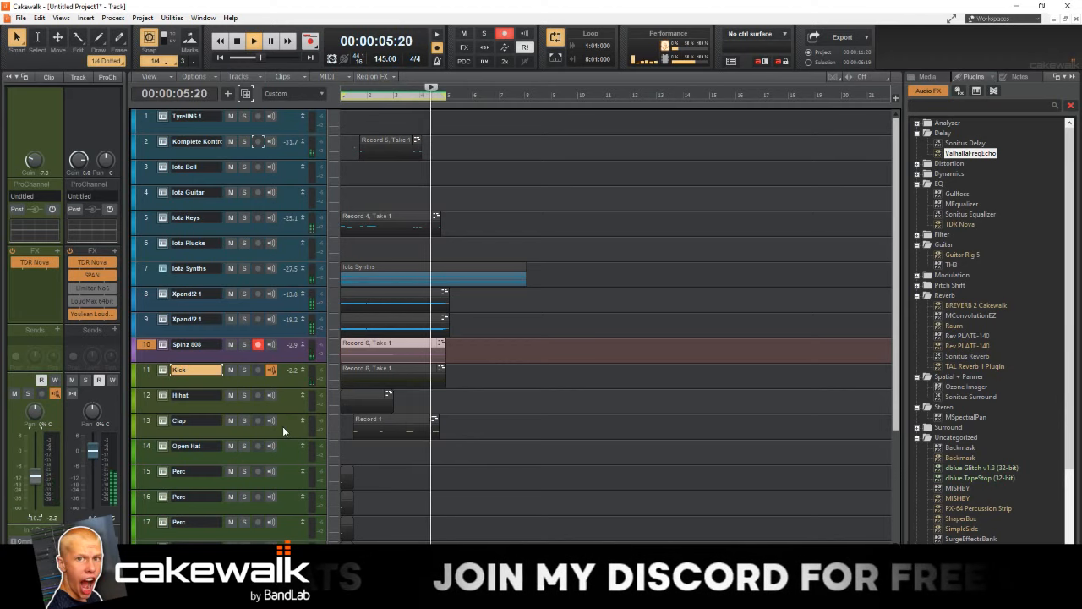
- Open the Clap track's instrument and browse its files to the Snare folder of the Slap Experts - Cupcakin kit in F: samples
left_click(253, 423)
left_click(164, 422)
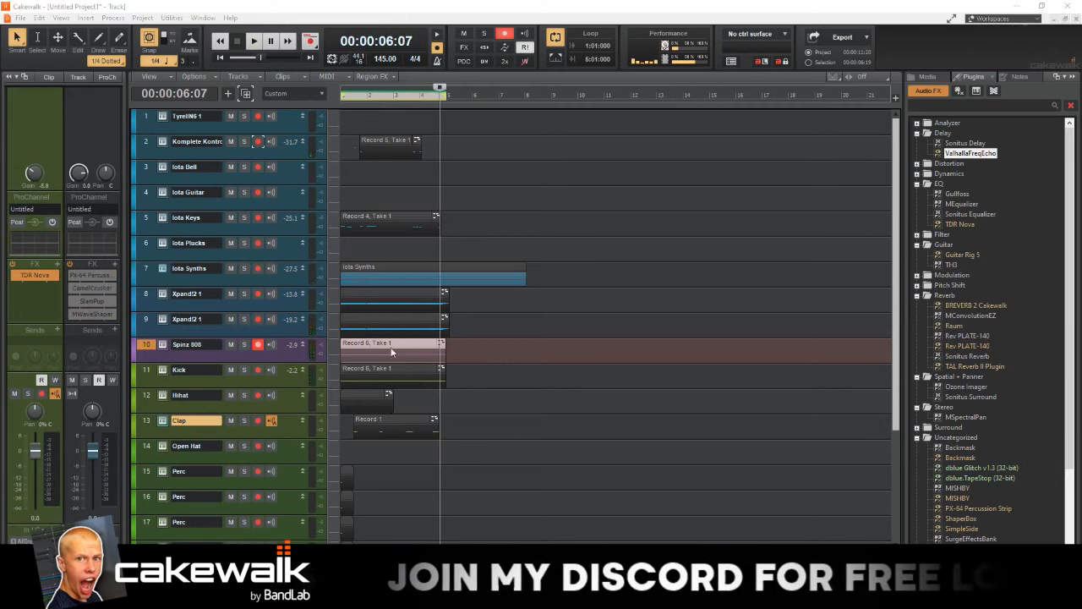
left_click(199, 223)
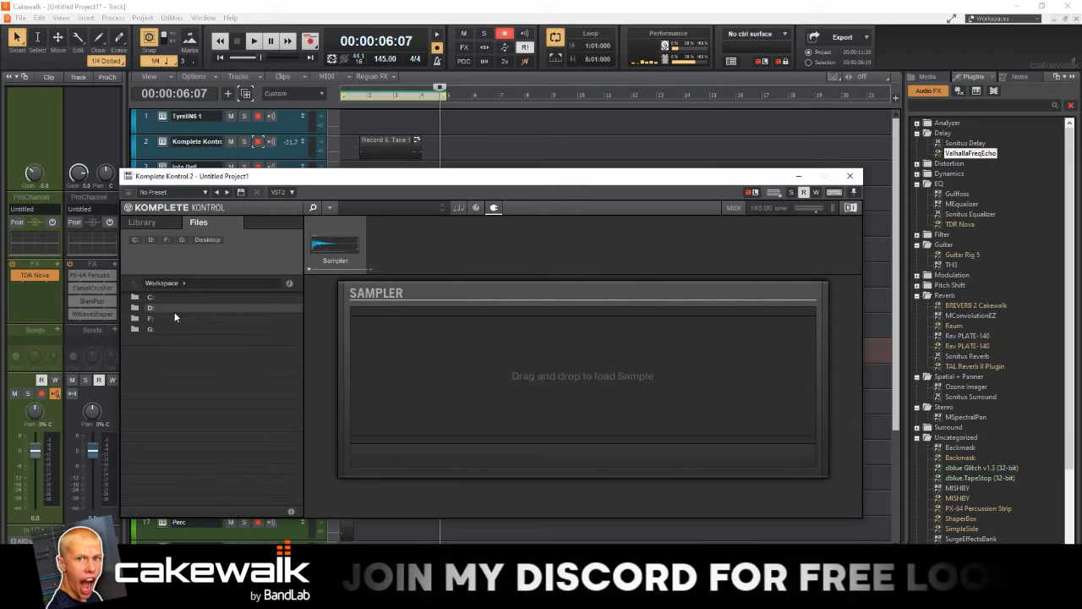
double_click(174, 314)
double_click(188, 383)
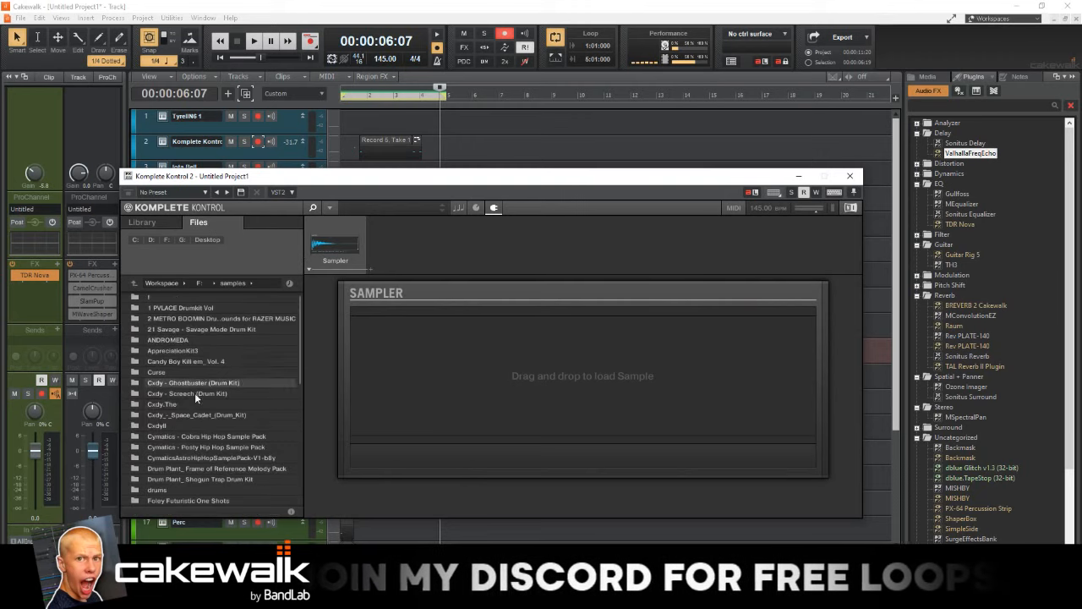
scroll(195, 422, "down", 5)
scroll(196, 450, "down", 5)
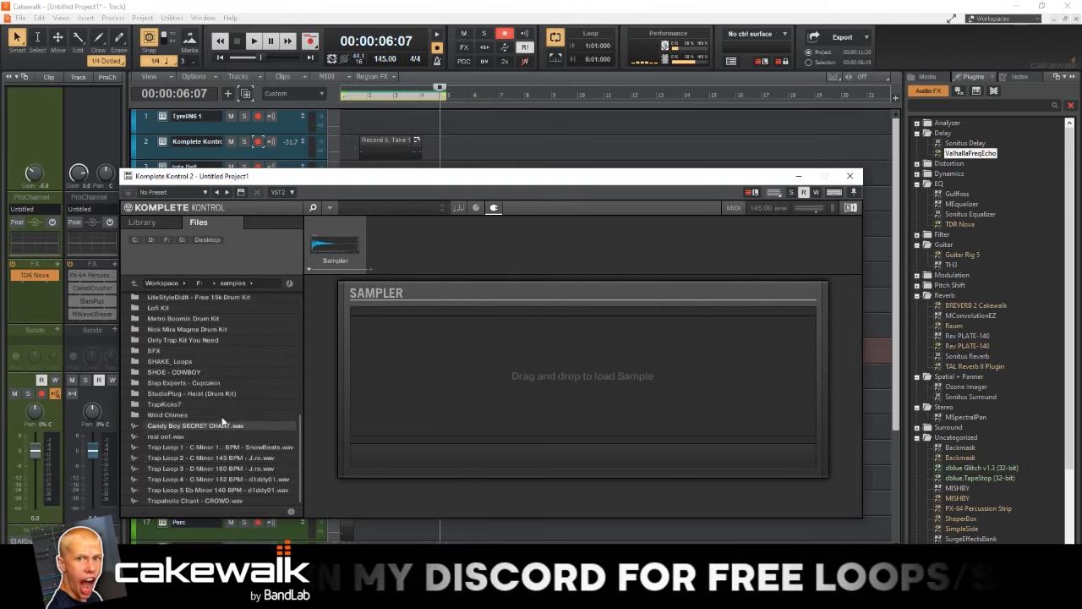
double_click(216, 381)
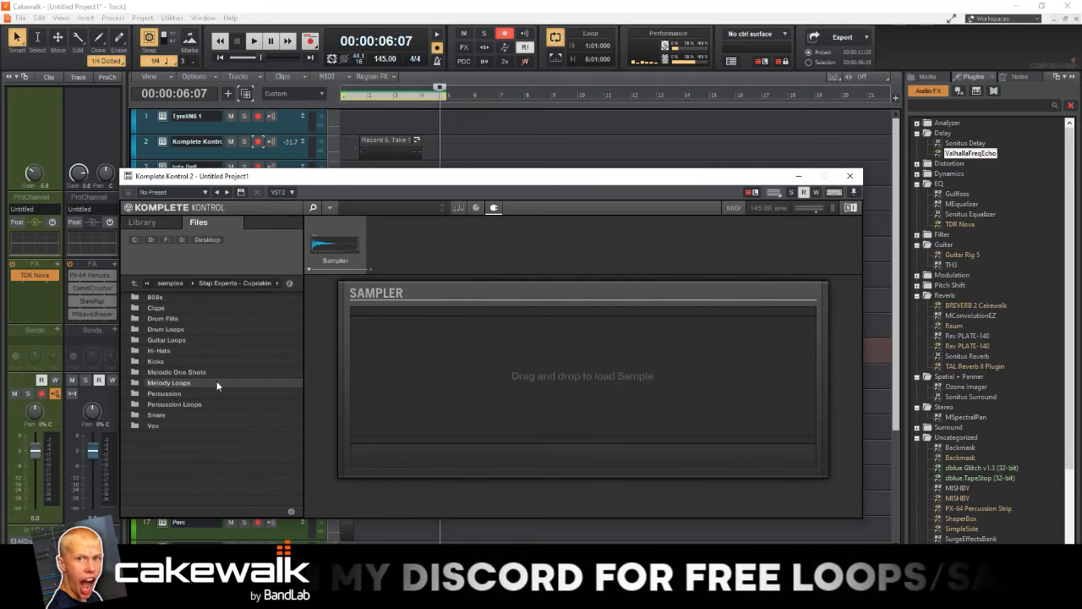
double_click(176, 414)
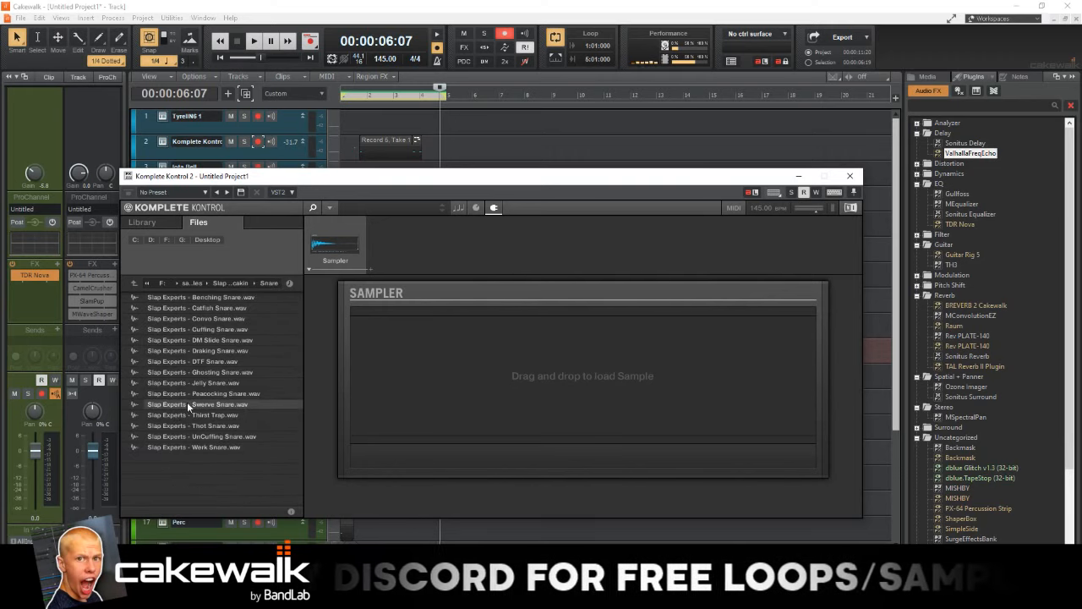
- Audition the Slap Experts Swerve, DTF, DM Slide, Cuffing and Convo snares in the Clap track's sampler
left_click(186, 403)
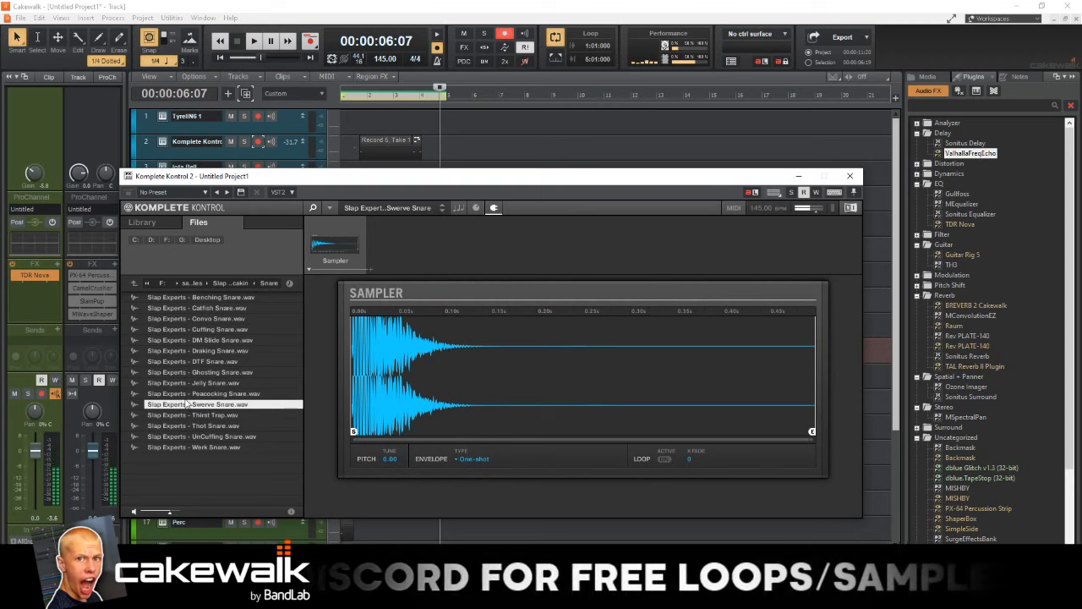
left_click(187, 362)
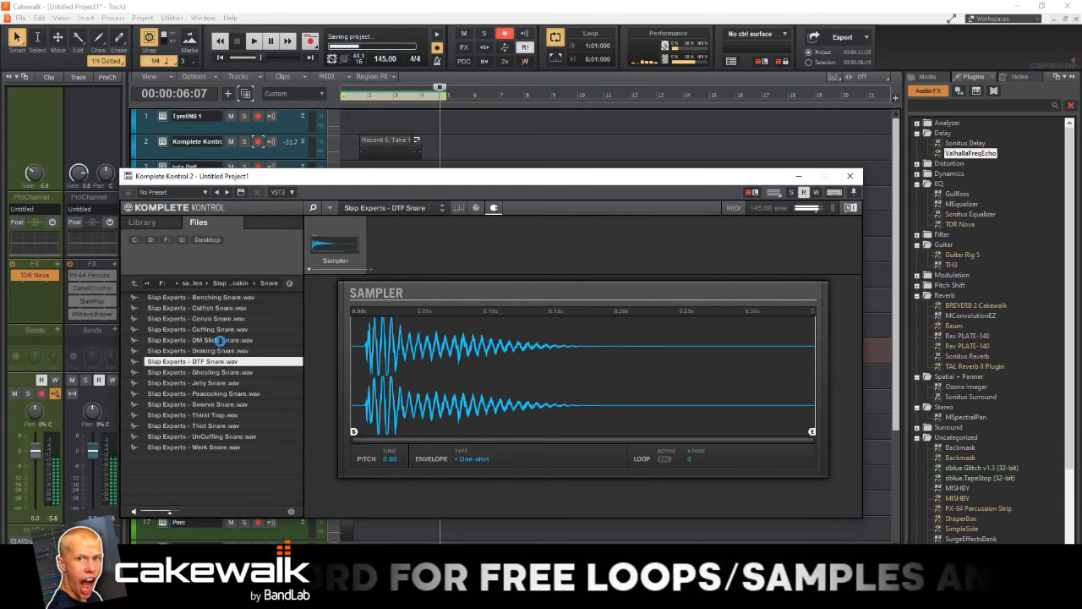
left_click(236, 342)
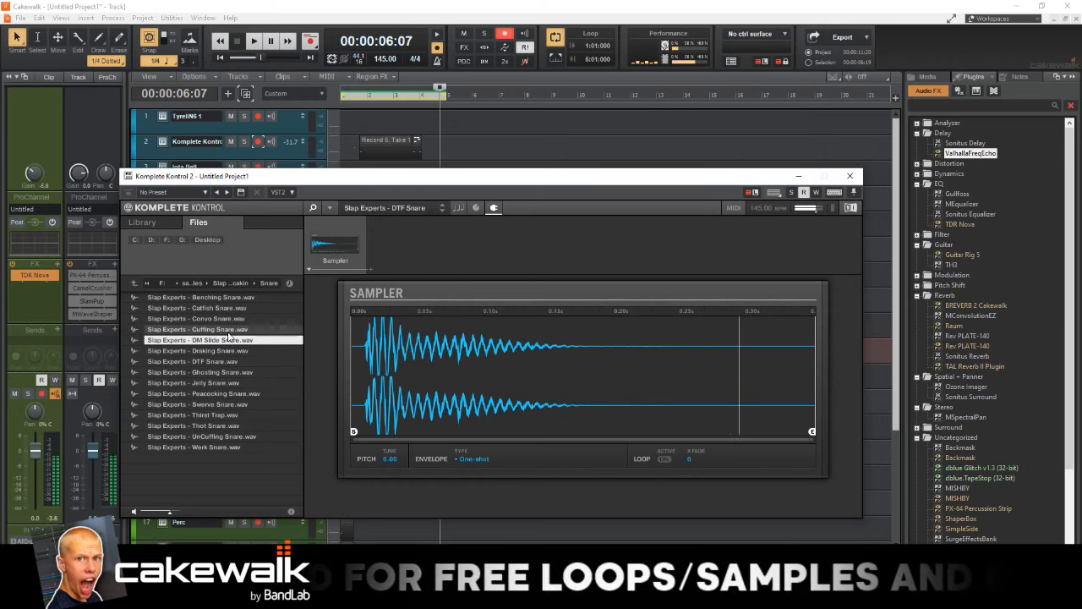
left_click(234, 330)
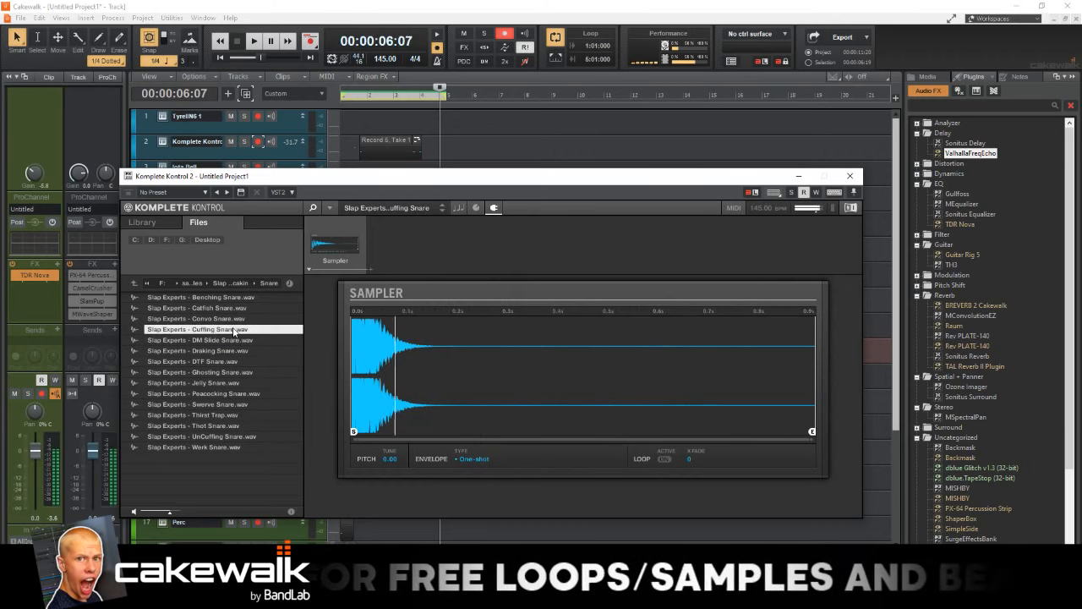
left_click(219, 319)
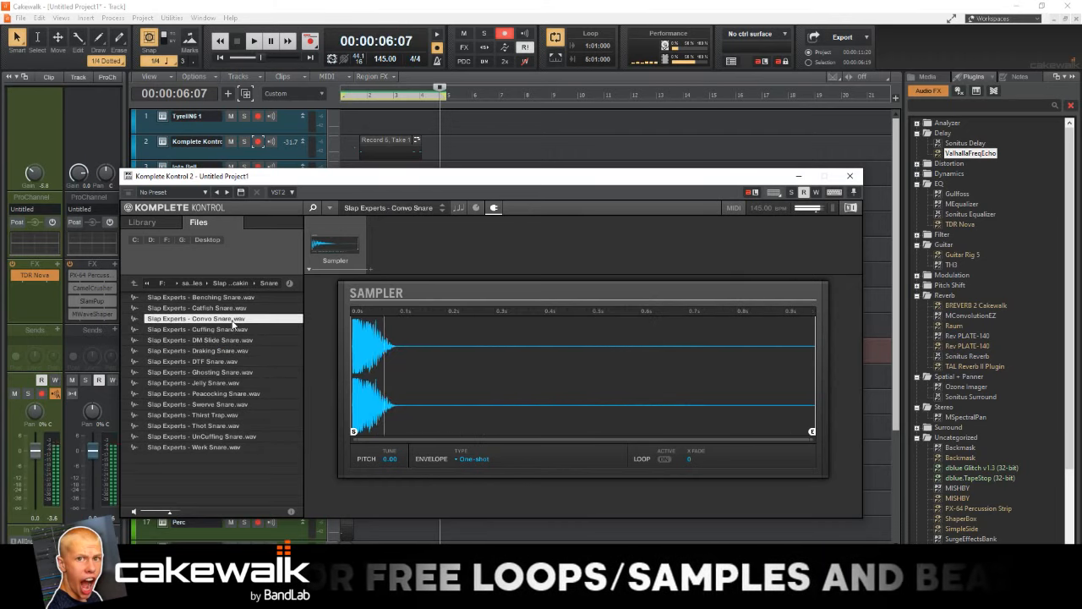
- Switch to the Slap Experts kit's Claps folder and audition Clap 2, 3 and 5 through 10
left_click(225, 284)
left_click(182, 310)
double_click(182, 309)
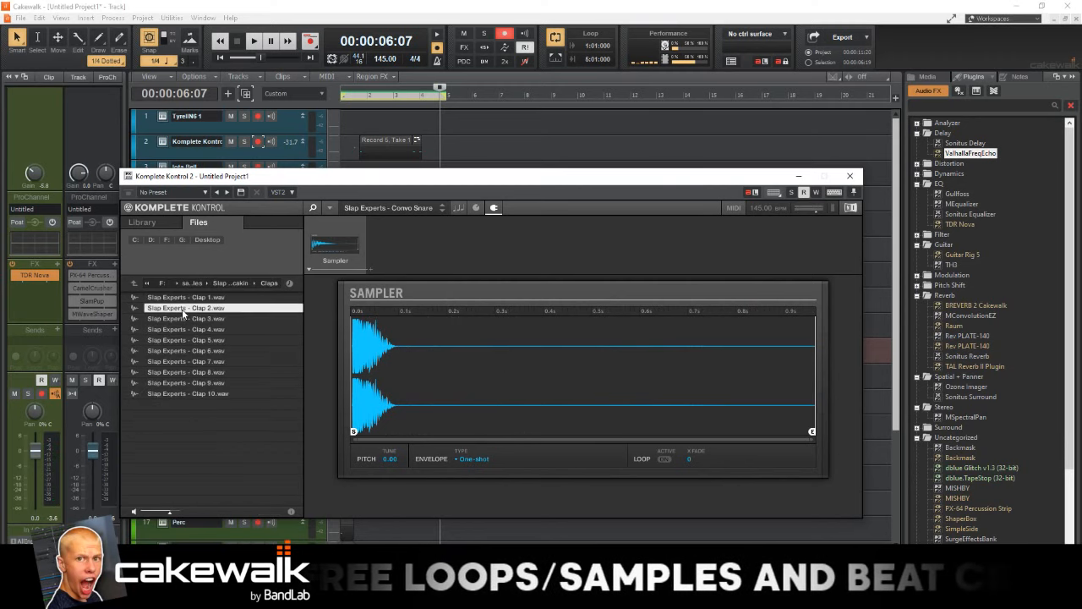
left_click(191, 321)
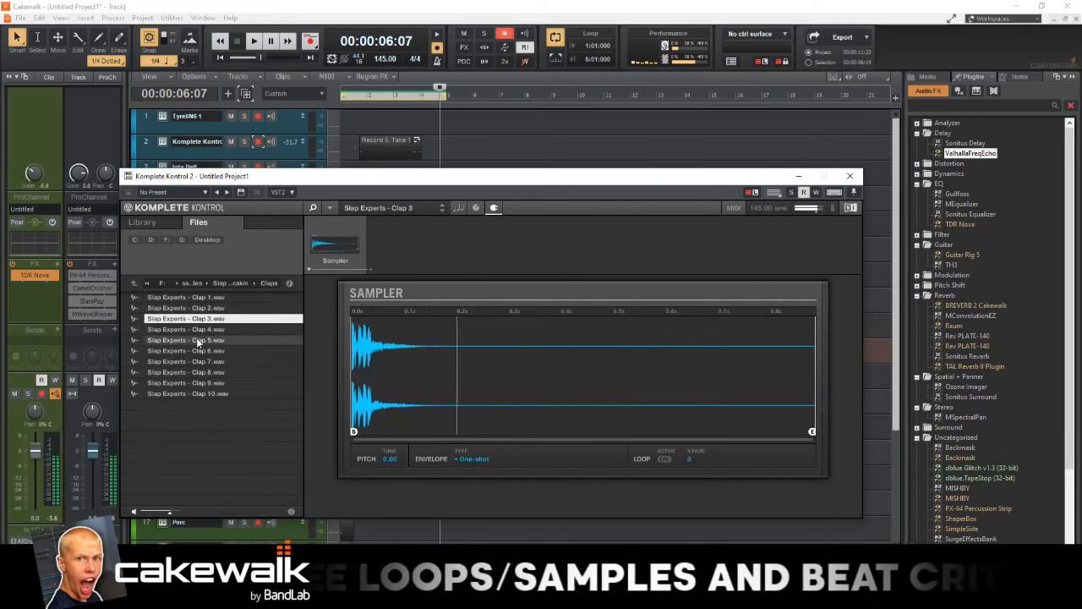
left_click(196, 339)
left_click(201, 350)
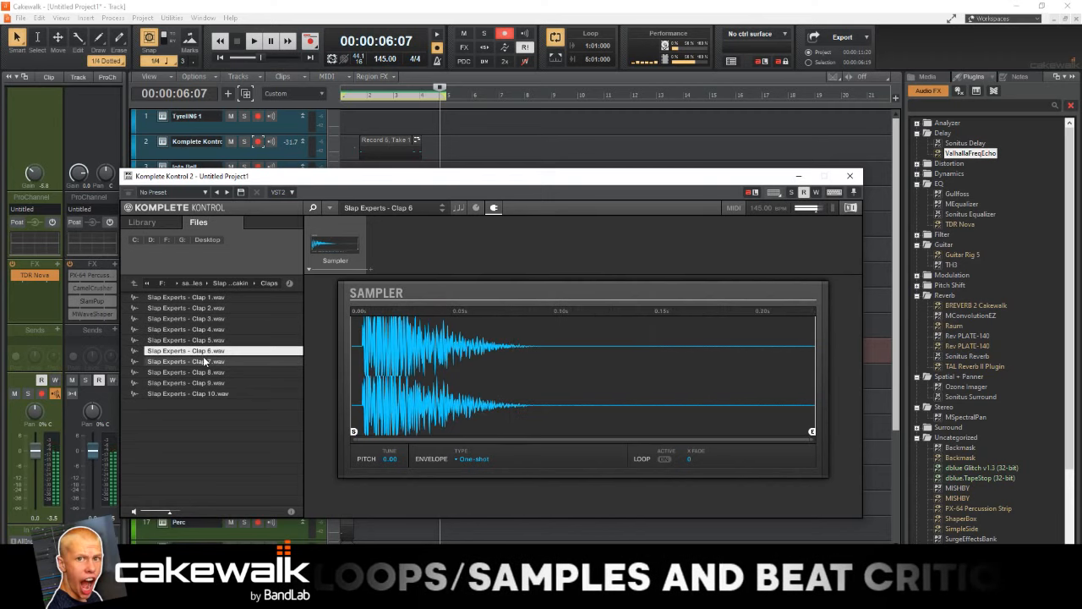
left_click(205, 361)
left_click(216, 372)
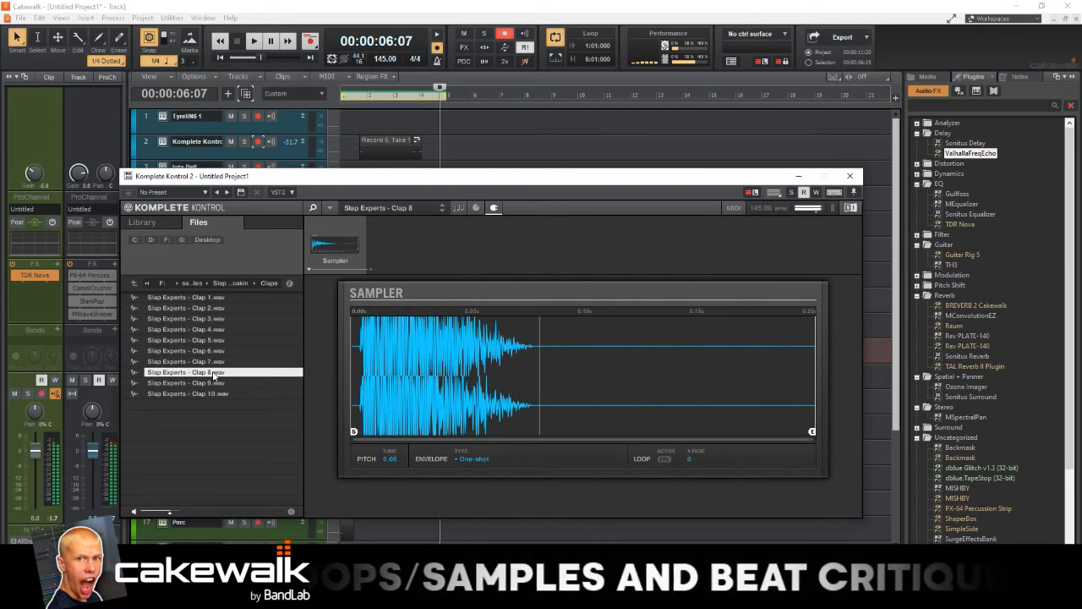
left_click(213, 382)
left_click(225, 394)
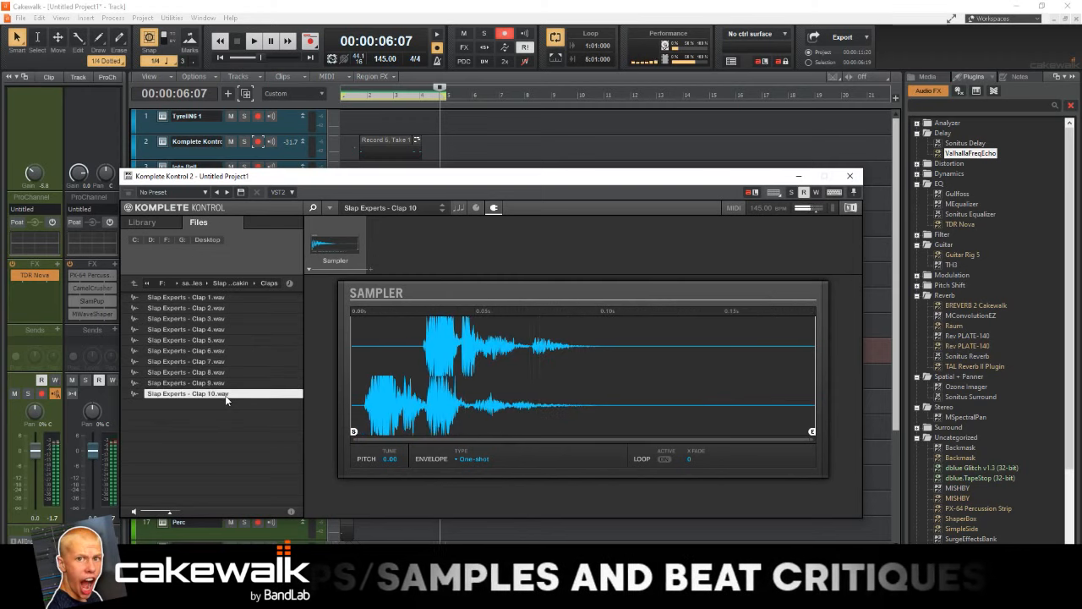
- Compare Slap Experts Clap 1, 4, 6 and 7, playing the beat briefly with Clap 6 loaded
left_click(207, 298)
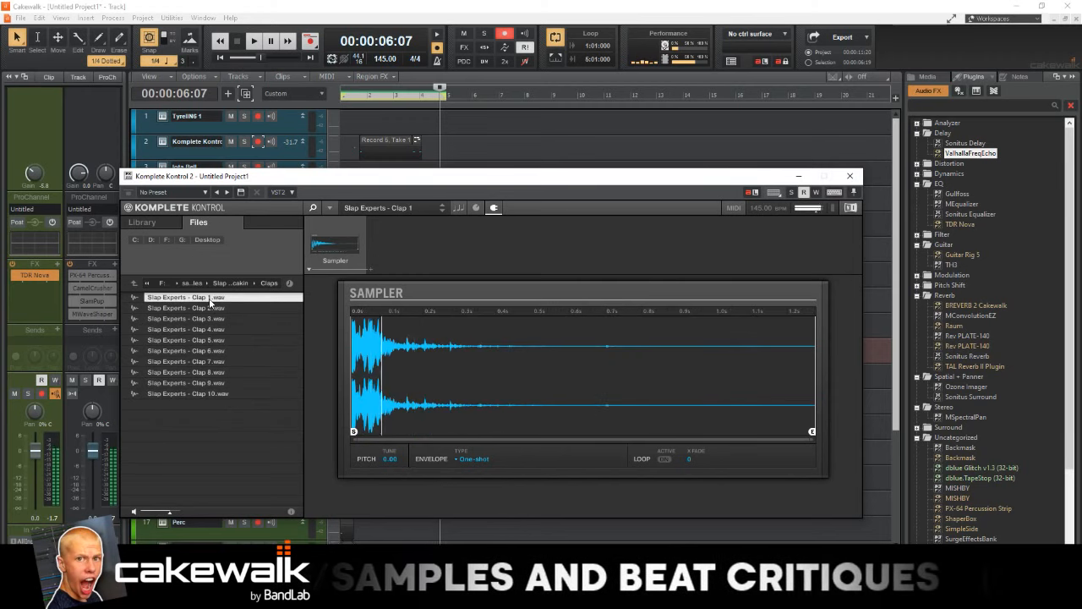
left_click(218, 329)
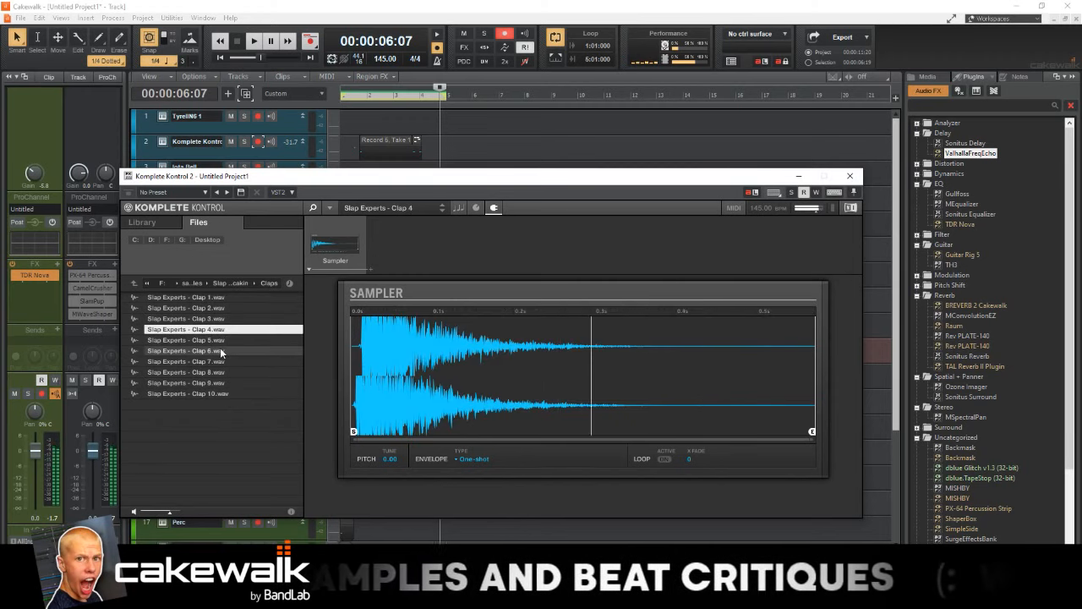
left_click(221, 351)
key("space")
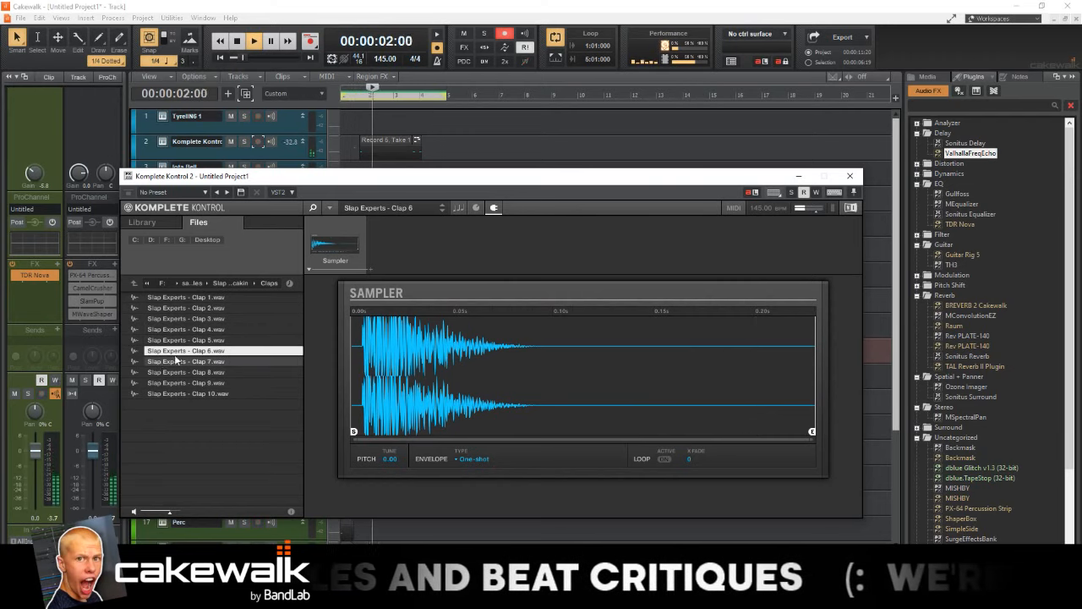
key("space")
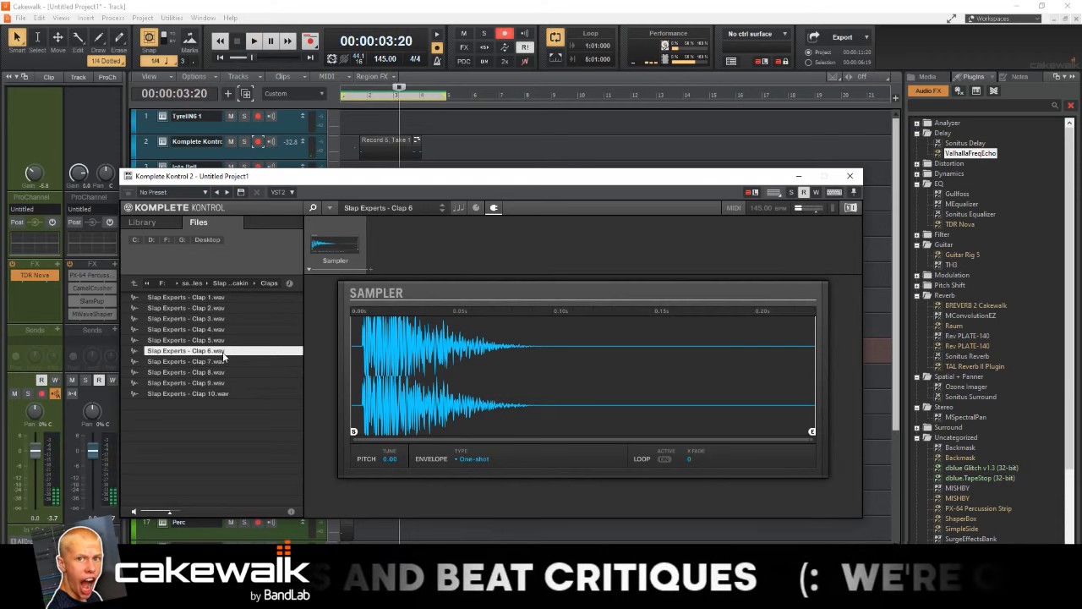
key("w")
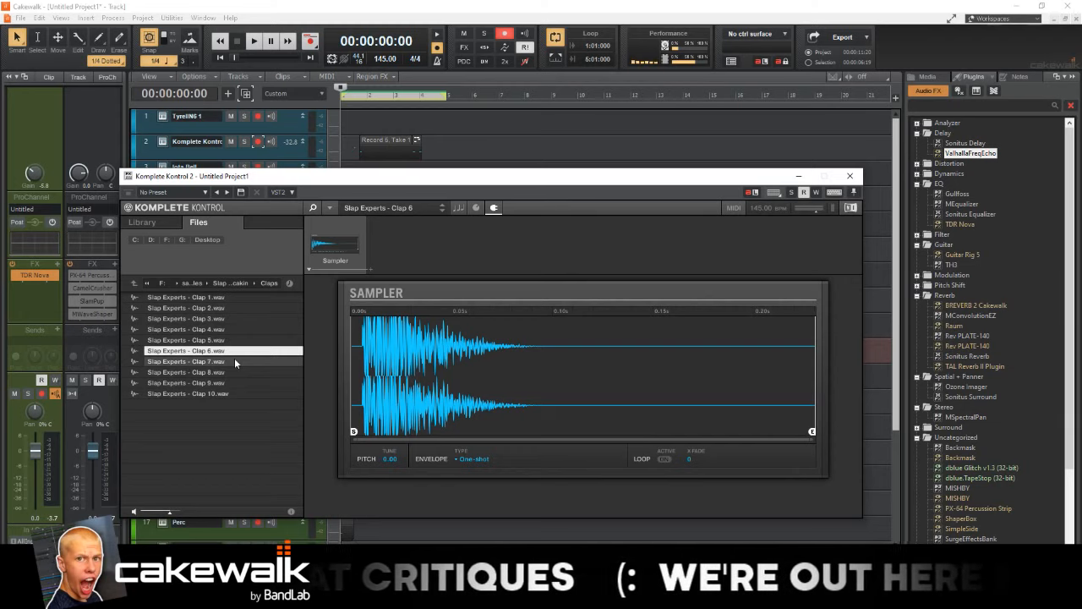
left_click(235, 359)
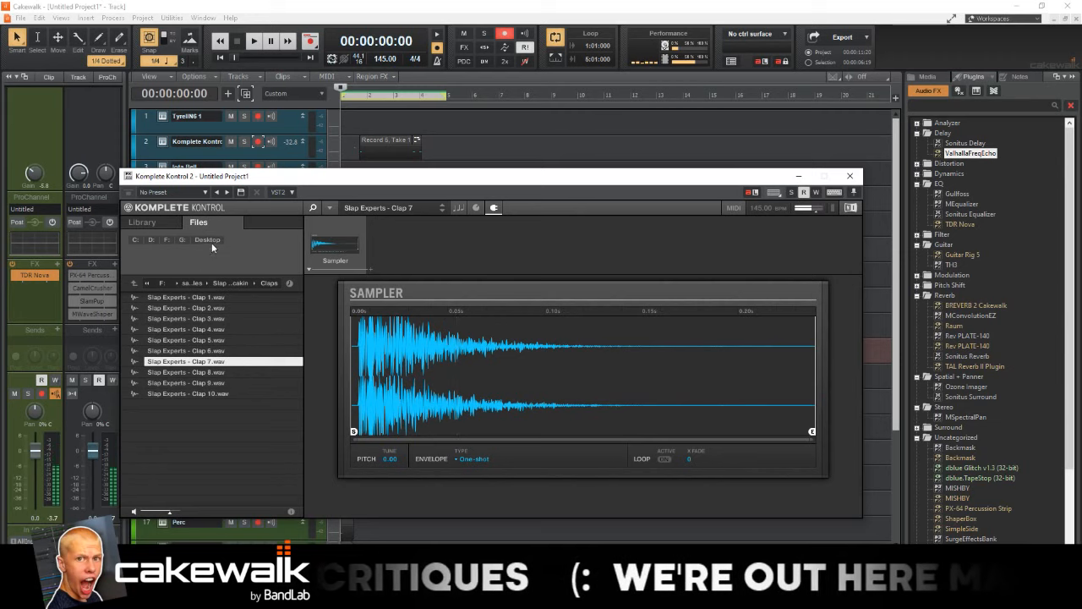
- Load PV_Clap ( Garden ).wav from the Claps folder of 1 PVLACE Drumkit Vol. 1 into the Clap track's sampler and close the instrument window
left_click(191, 283)
scroll(198, 304, "up", 5)
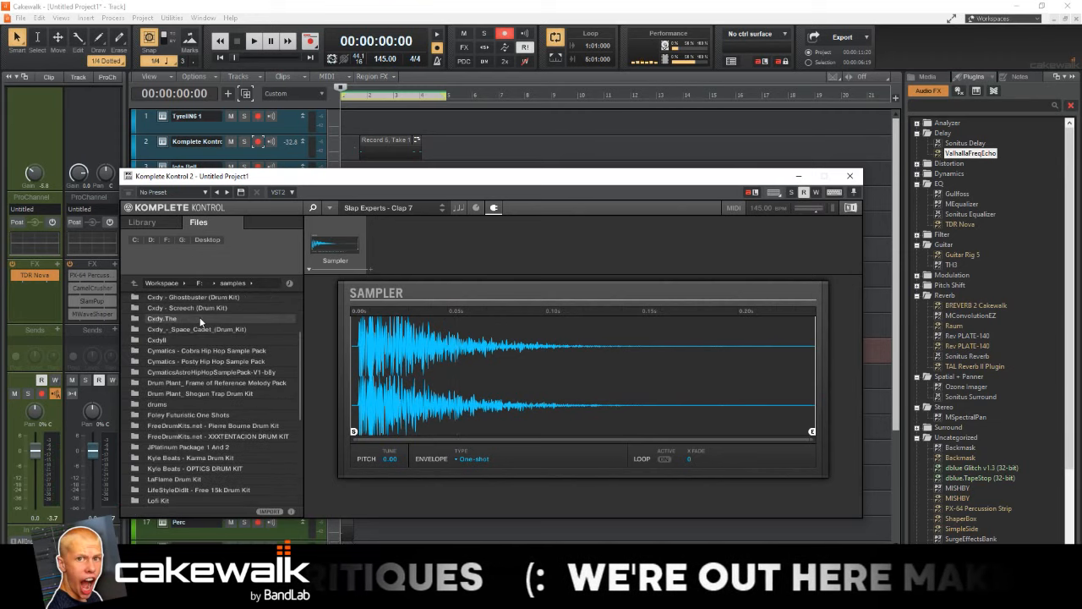
scroll(200, 314, "up", 1)
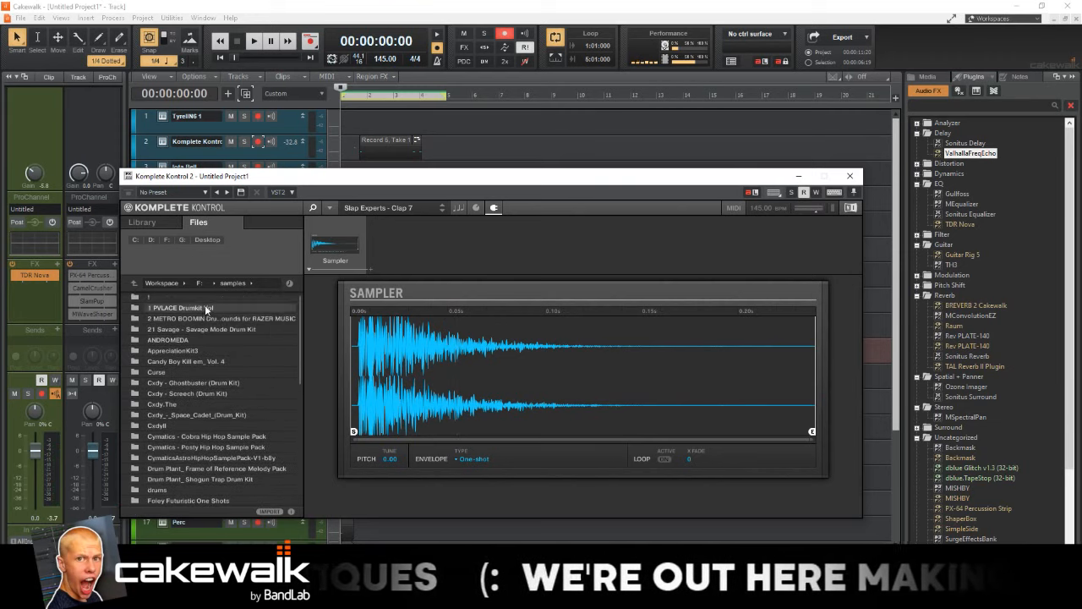
double_click(205, 305)
double_click(211, 299)
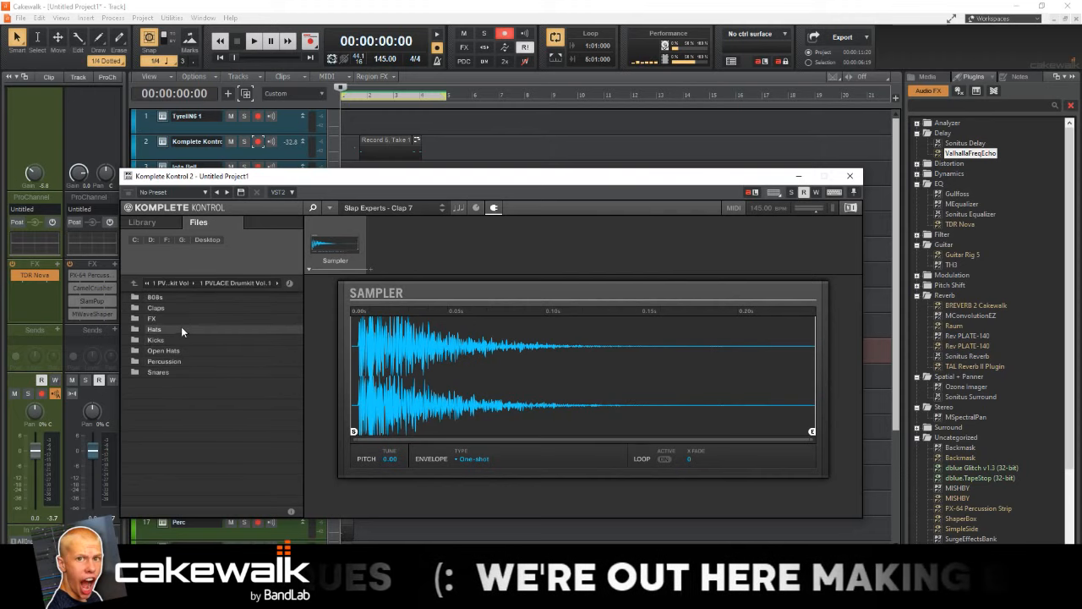
double_click(187, 309)
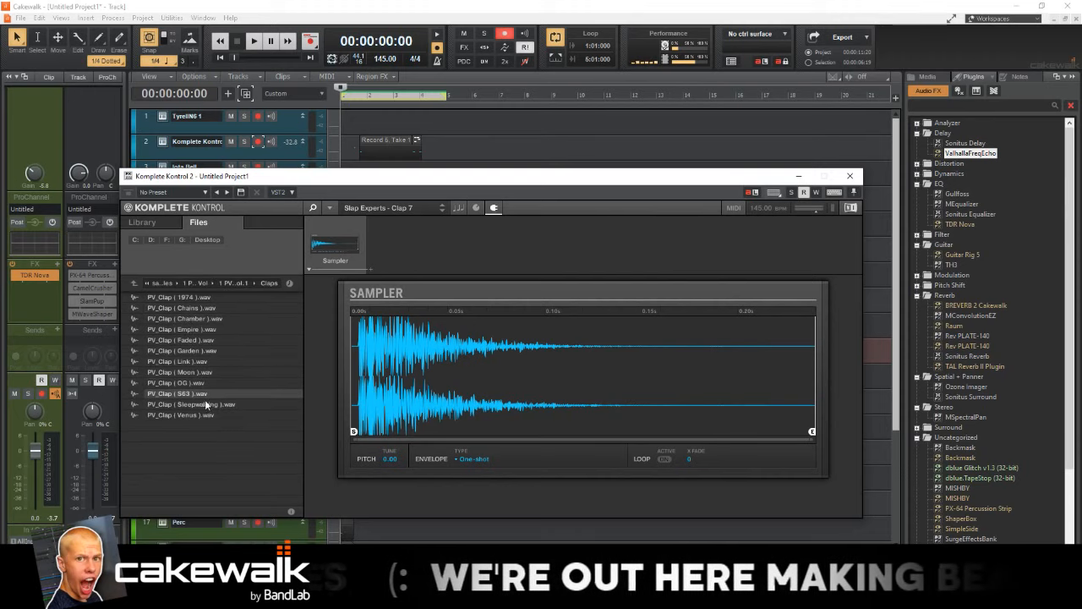
left_click(204, 351)
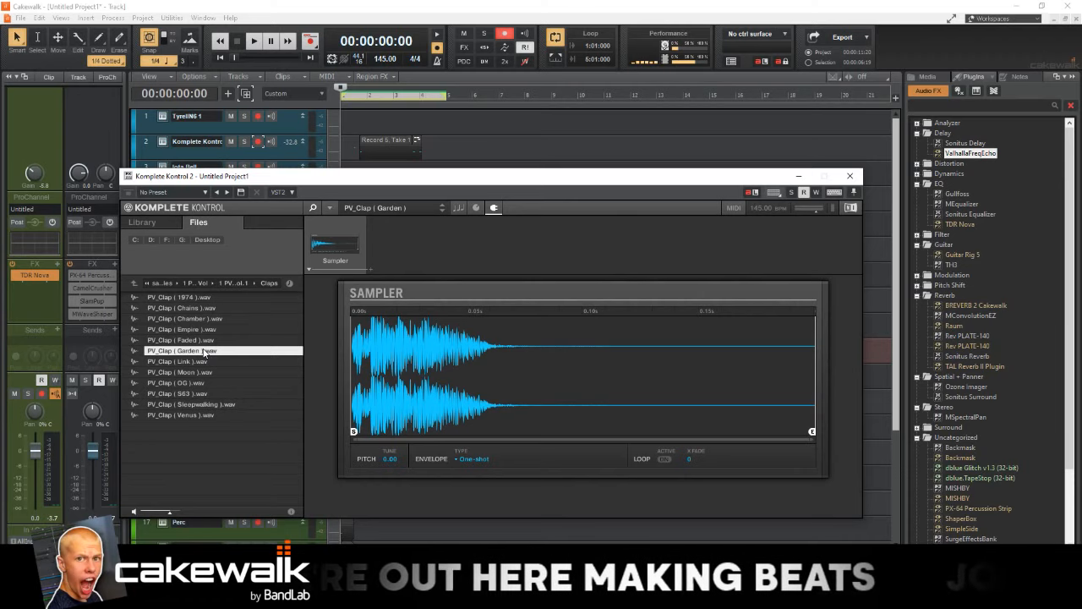
left_click(852, 178)
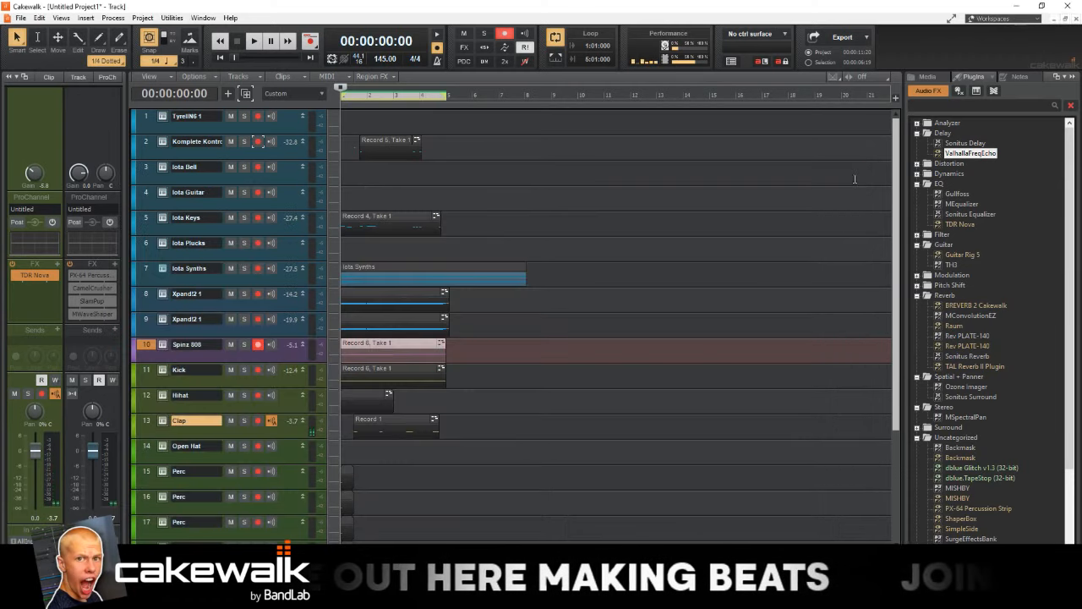
- Play the beat, reopen the Clap track's instrument and load PV_Clap ( Moon ).wav from the PVLACE Claps folder
key("space")
scroll(406, 381, "down", 3)
scroll(419, 338, "up", 5)
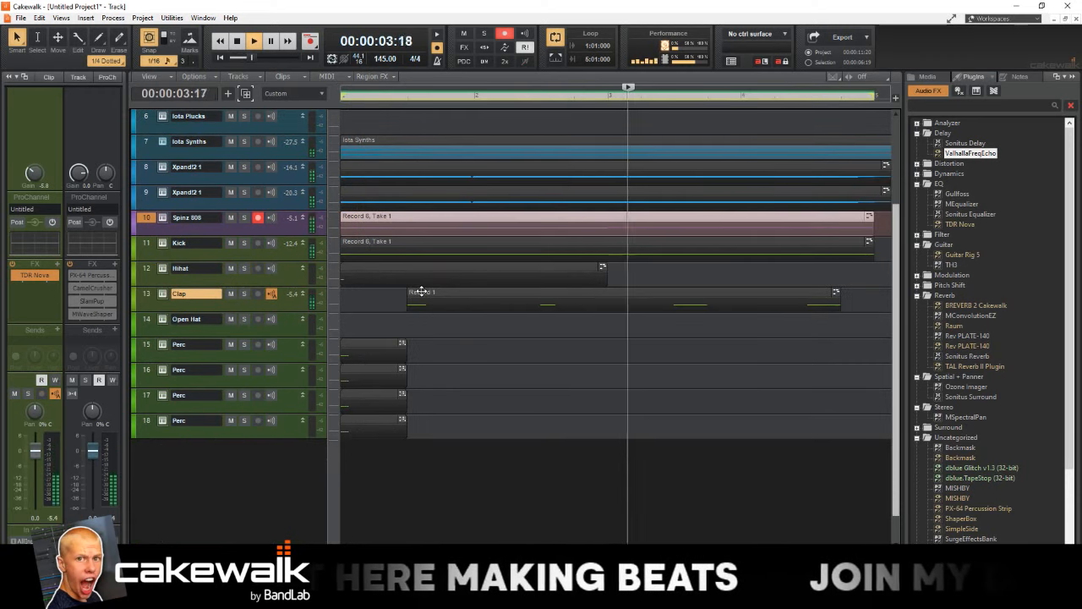
scroll(428, 300, "down", 3)
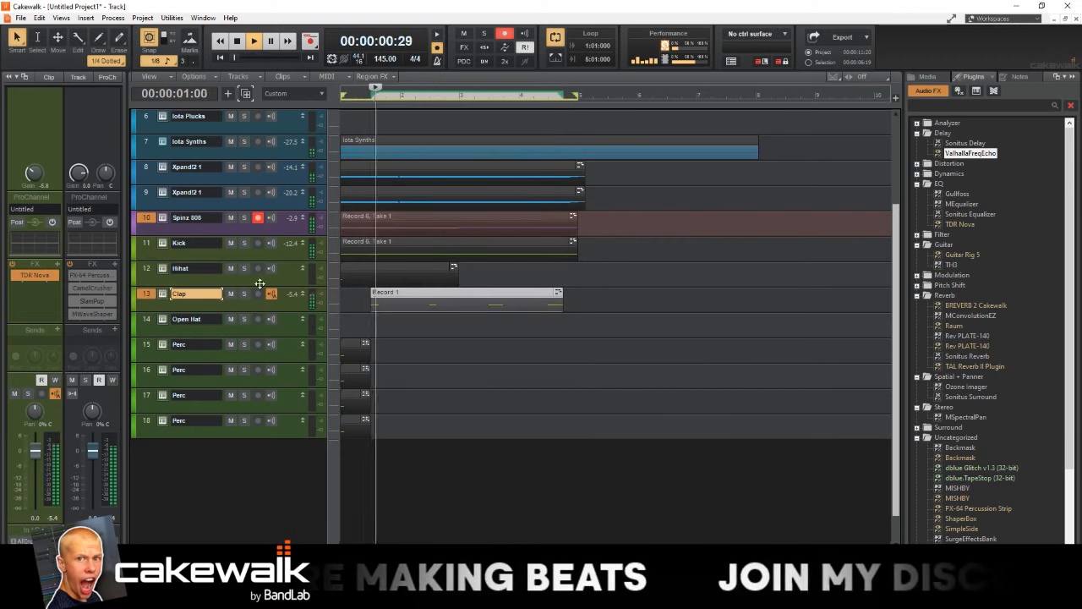
left_click(162, 294)
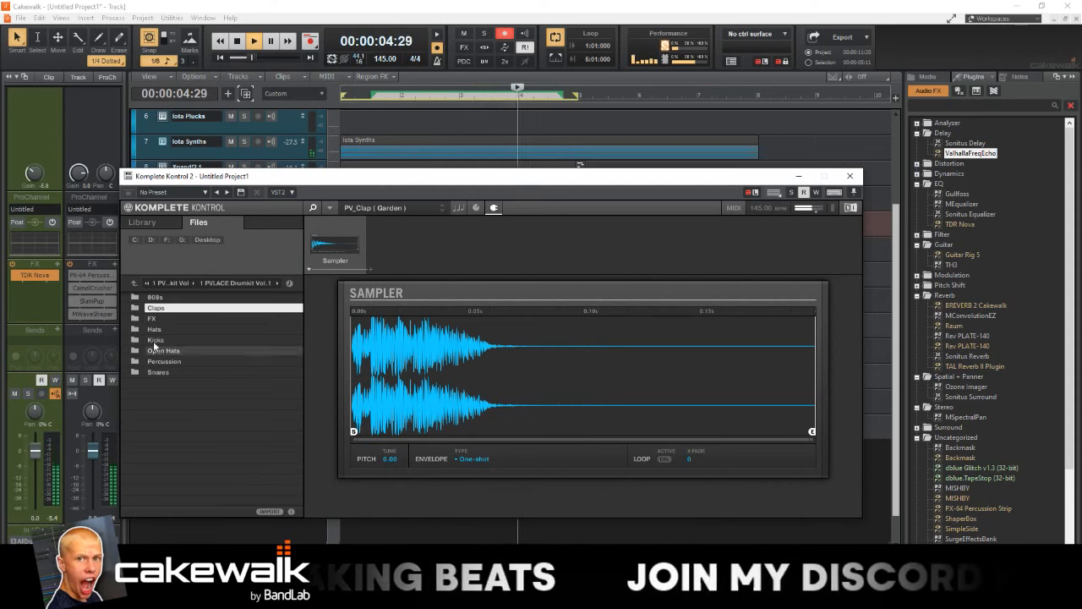
double_click(154, 308)
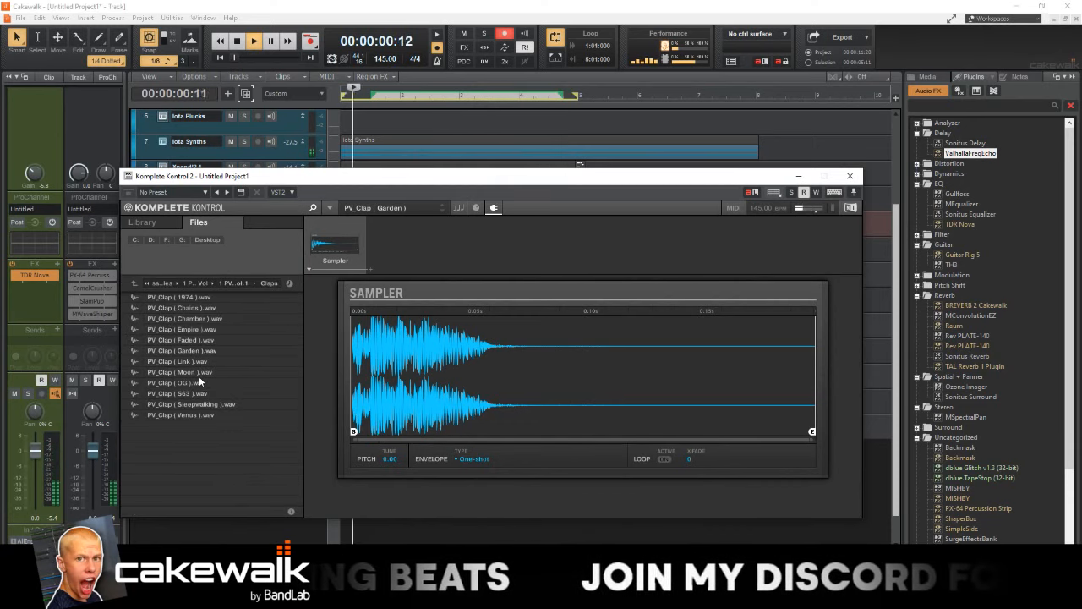
left_click(200, 373)
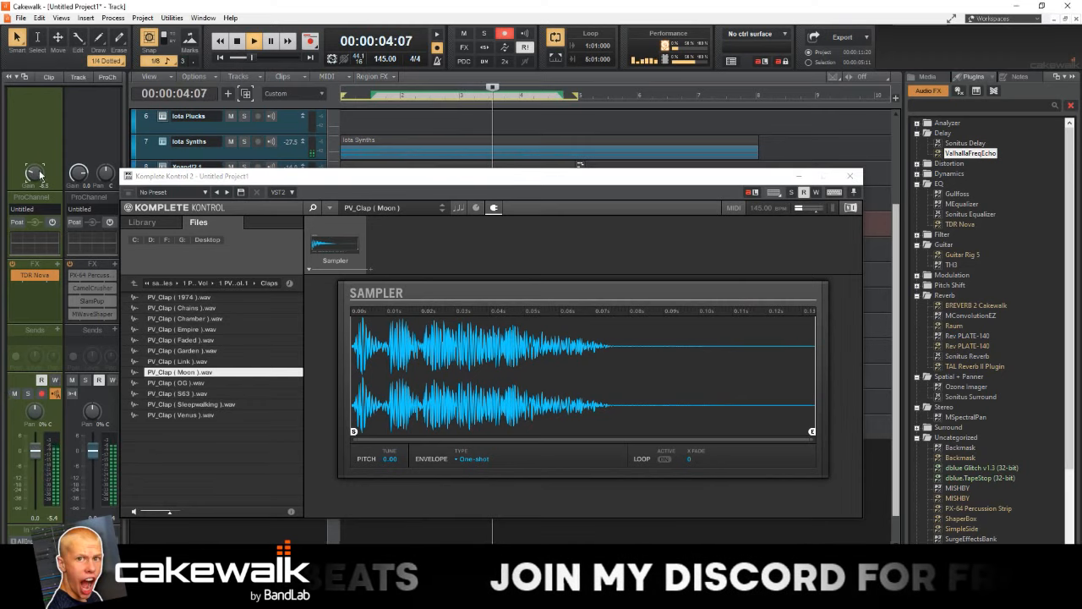
- Lower the Clap track's volume slightly while playing the beat and add the FreeClip distortion plug-in to its effects
left_click(850, 179)
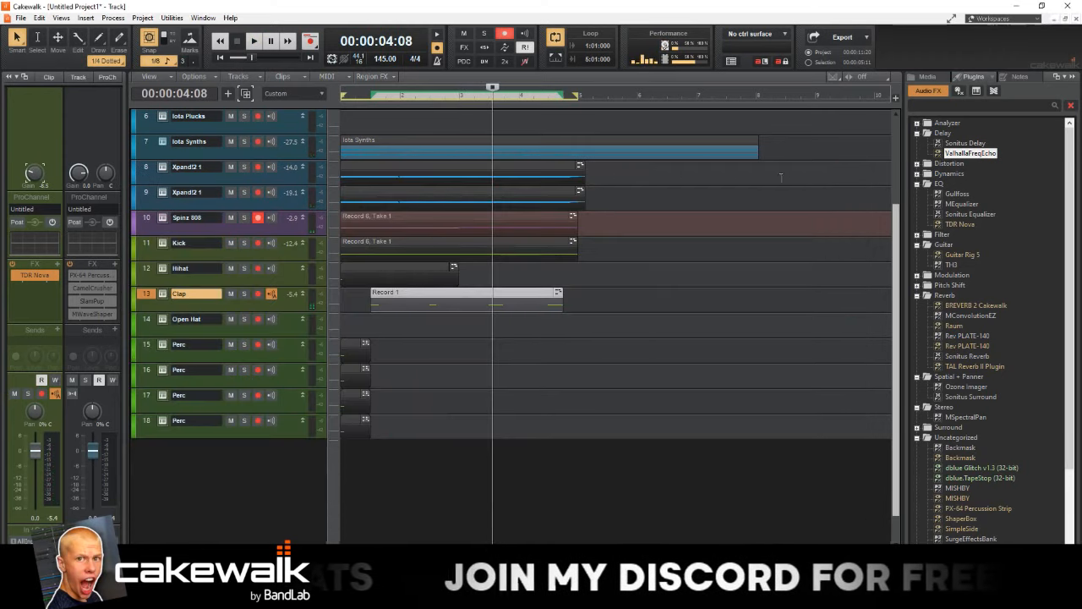
key("space")
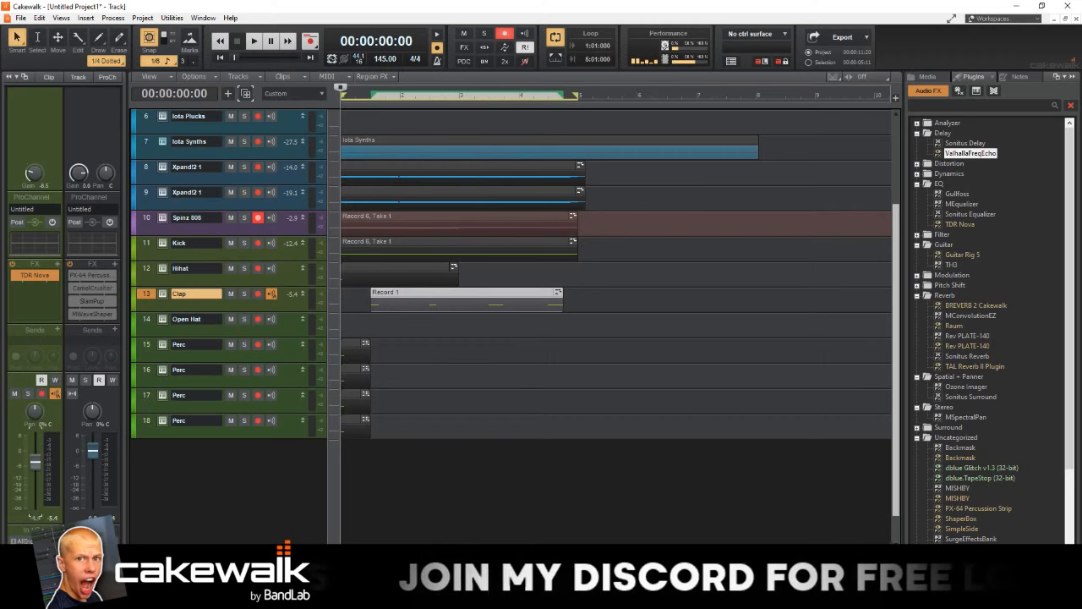
key("space")
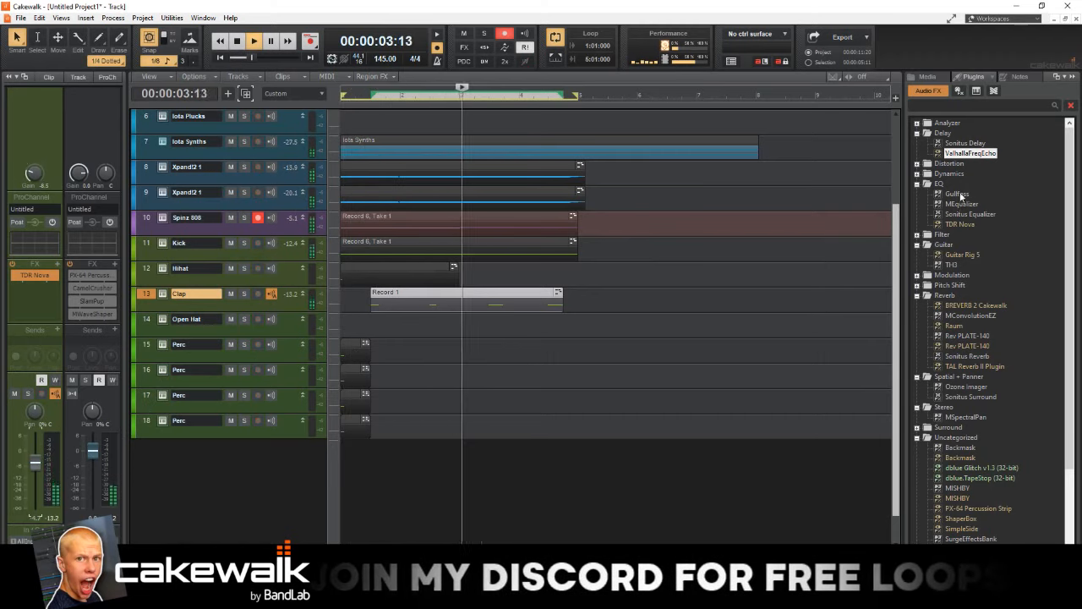
double_click(948, 163)
left_click_drag(957, 184, 50, 293)
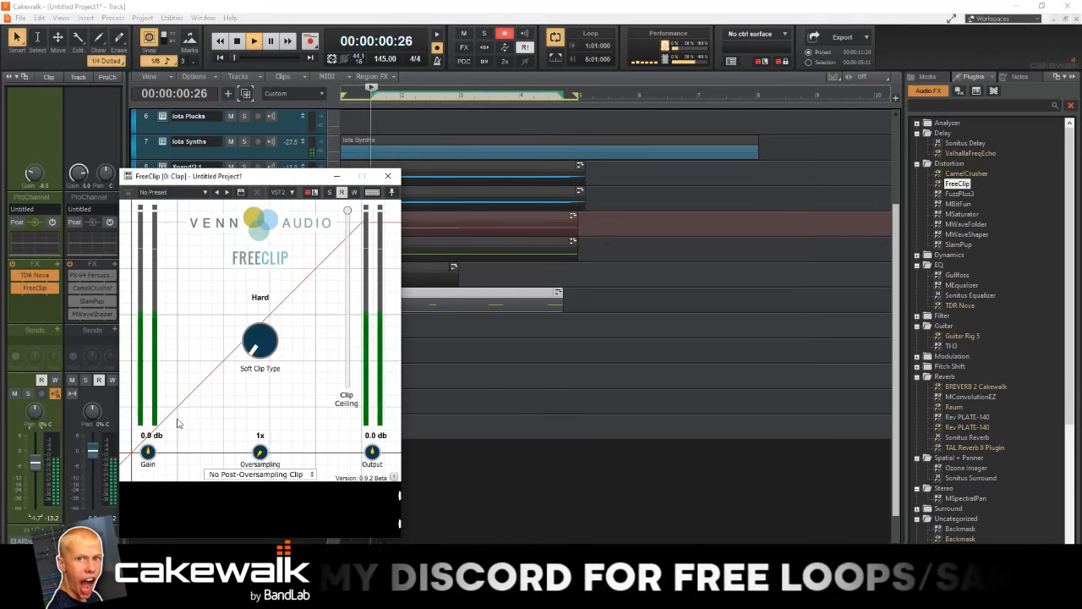
- Set the Clap's FreeClip to 20.0 dB gain, Cubic clipping, 4x oversampling and -15.7 dB output, and lower the clip ceiling slightly
left_click_drag(148, 452, 152, 364)
left_click_drag(372, 452, 372, 537)
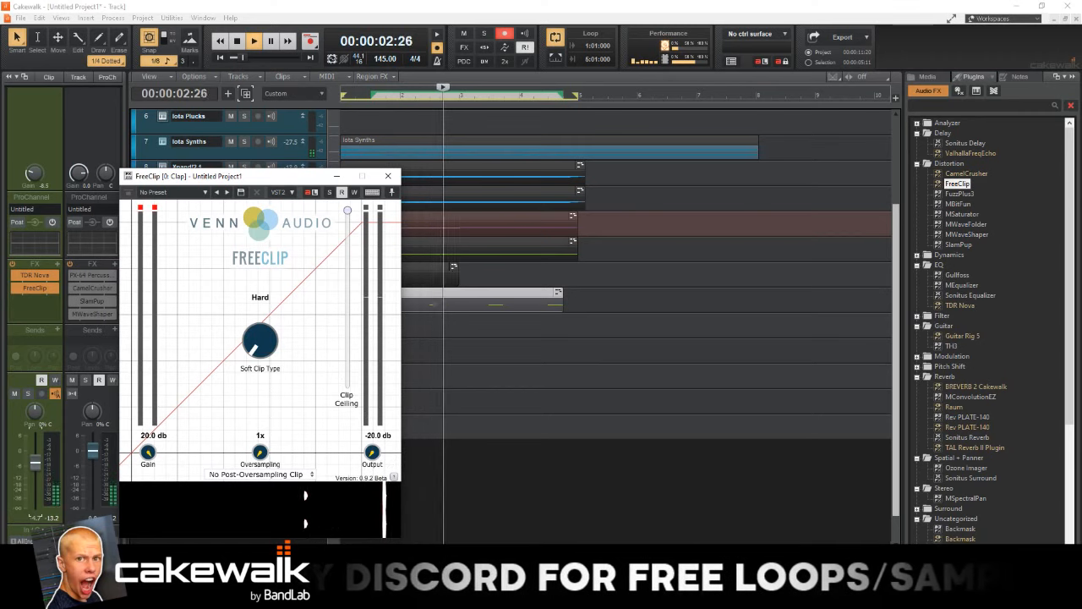
left_click_drag(271, 345, 275, 305)
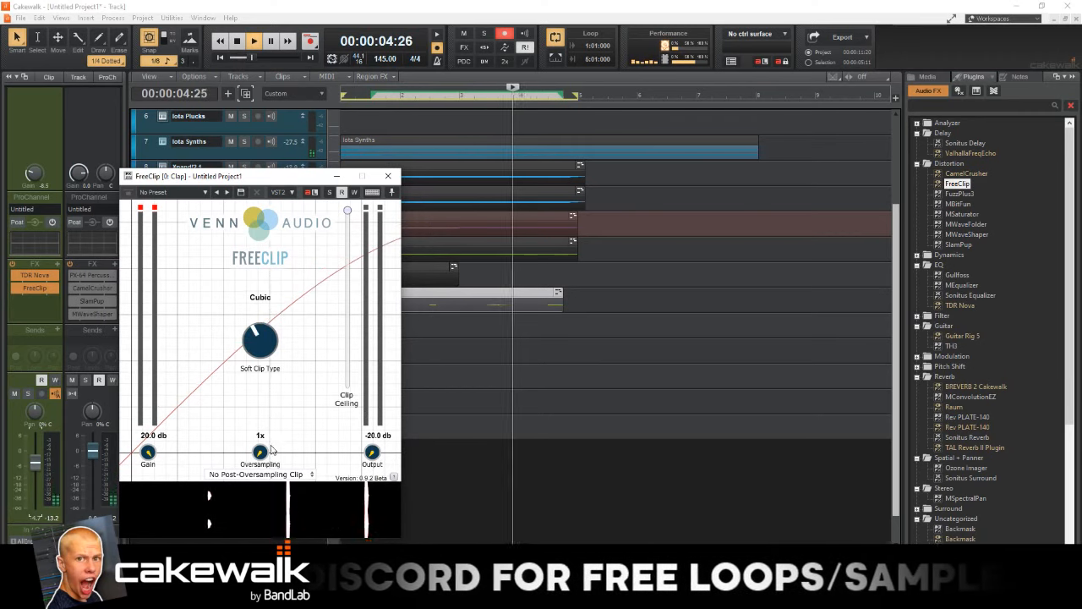
left_click_drag(266, 451, 269, 385)
left_click_drag(372, 452, 372, 435)
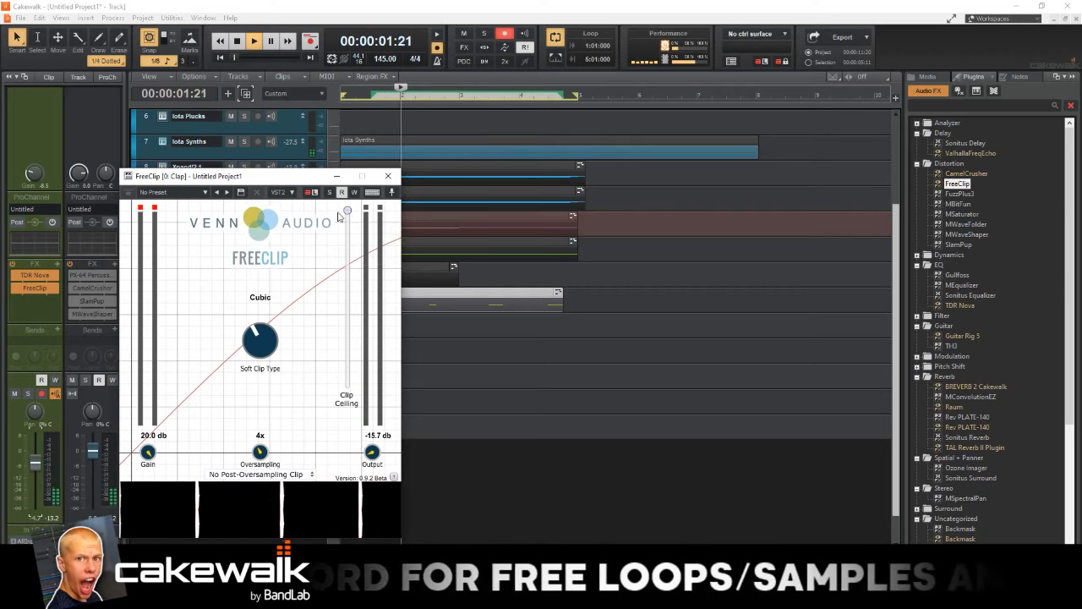
left_click_drag(348, 211, 345, 226)
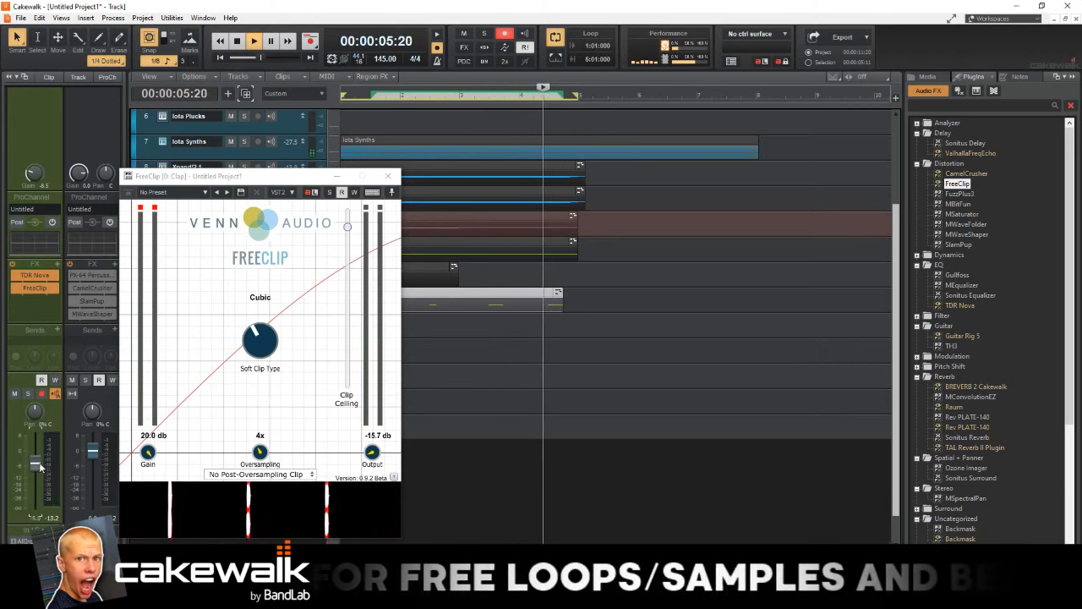
left_click(388, 176)
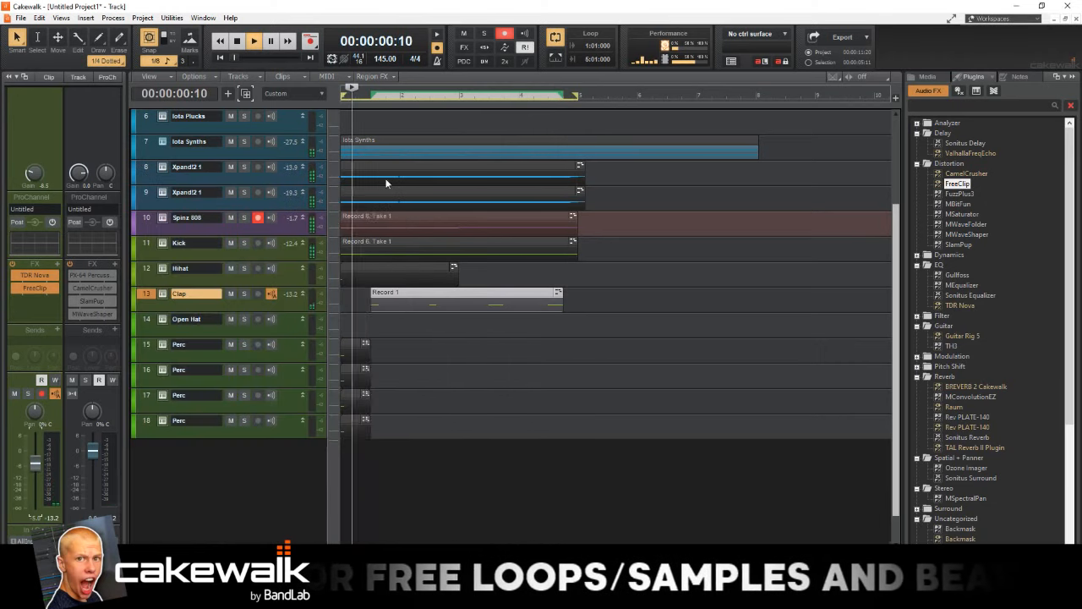
- Open the Hihat clip in the step sequencer and fill every fourth step of the C 5 row, starting from the first
left_click(354, 267)
double_click(355, 268)
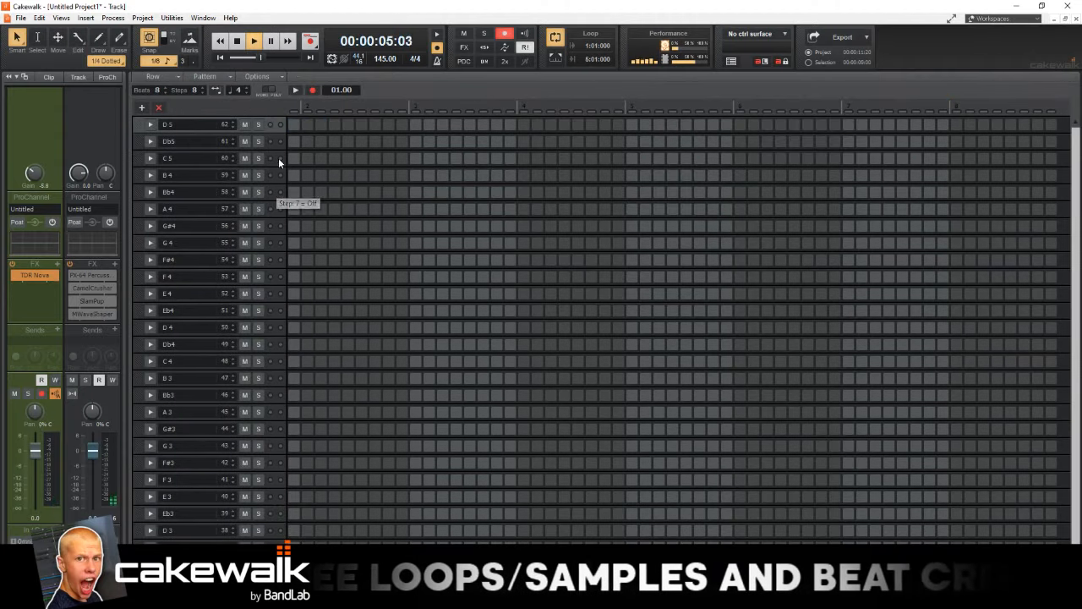
left_click(294, 158)
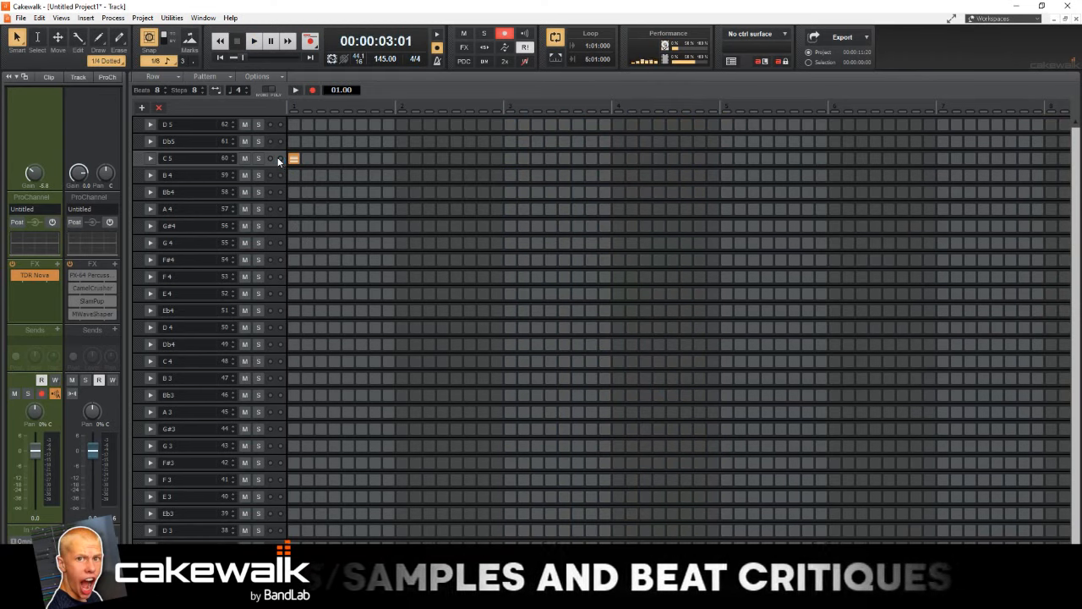
right_click(279, 161)
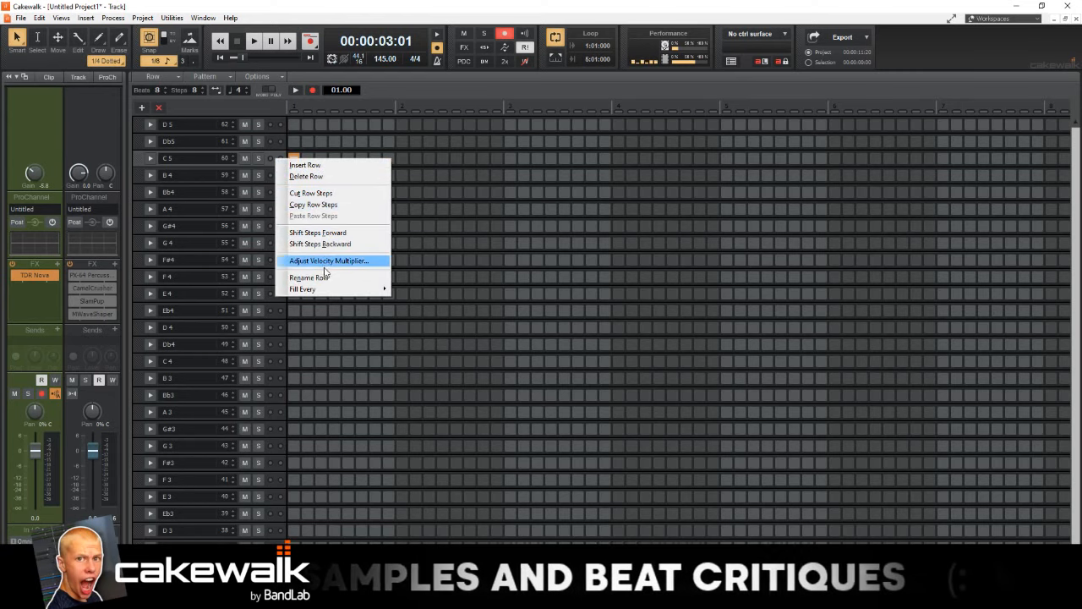
mouse_move(376, 289)
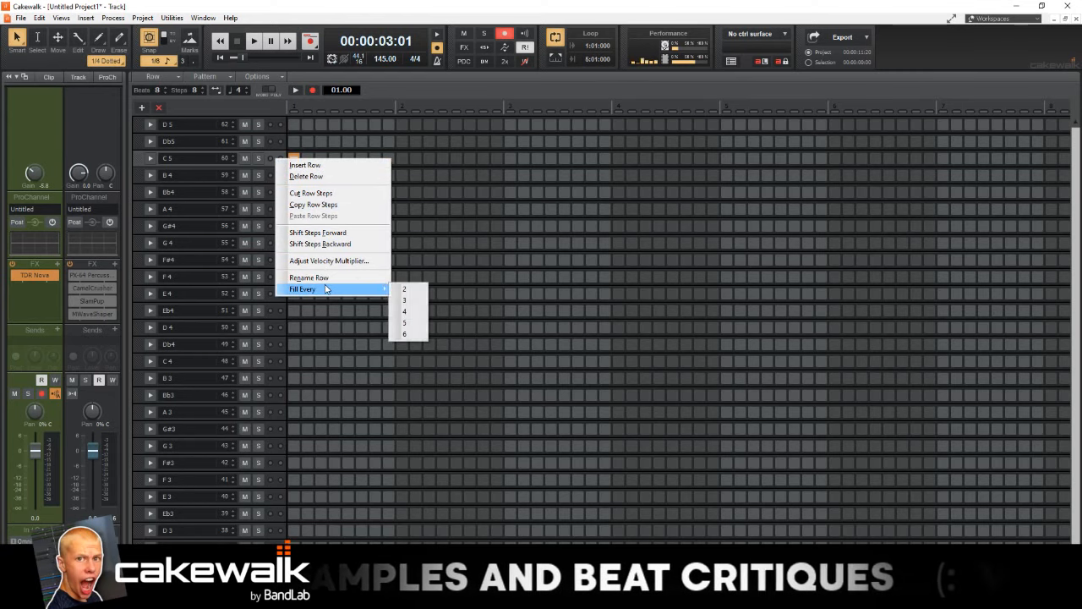
left_click(410, 314)
key("d")
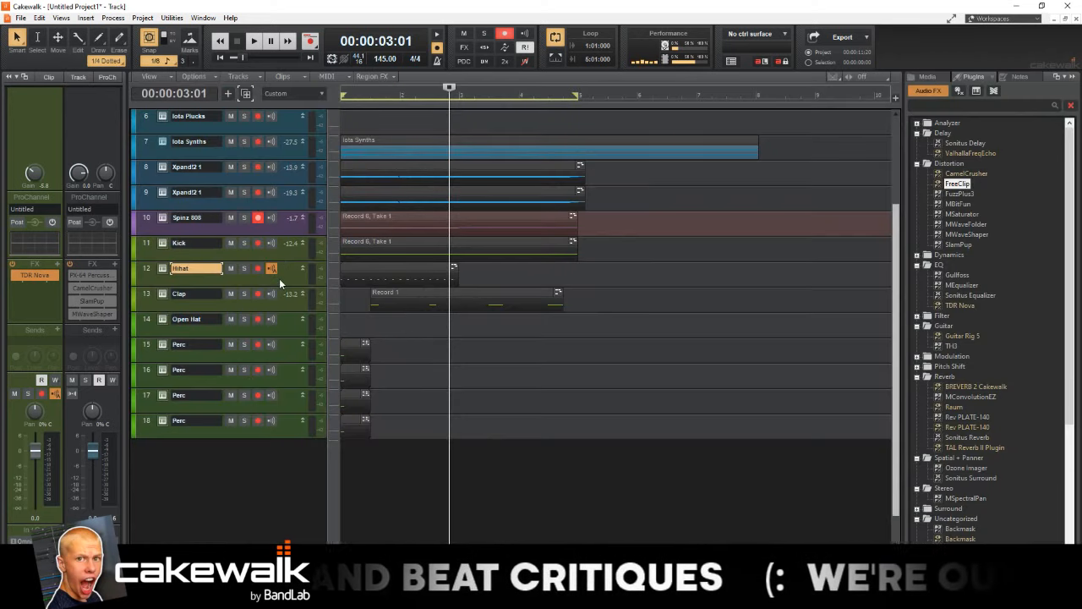
key("w")
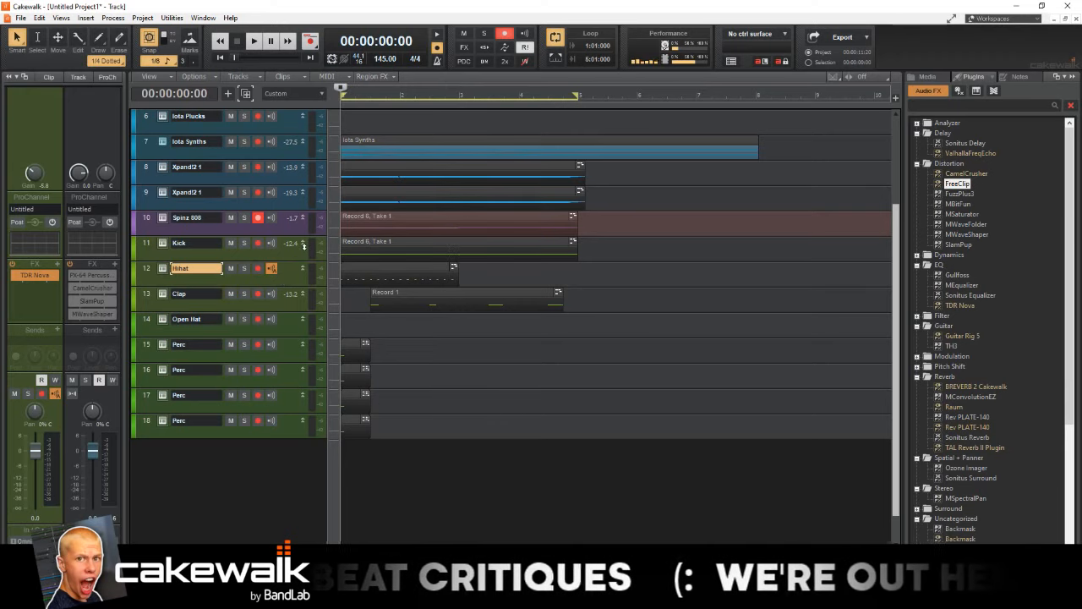
- Load SHOGUN_Hi-Hat-2.wav from the Drum Plant_ Shogun Trap Drum Kit's Hi-Hats folder into the Hihat track's sampler and play the beat
left_click(165, 270)
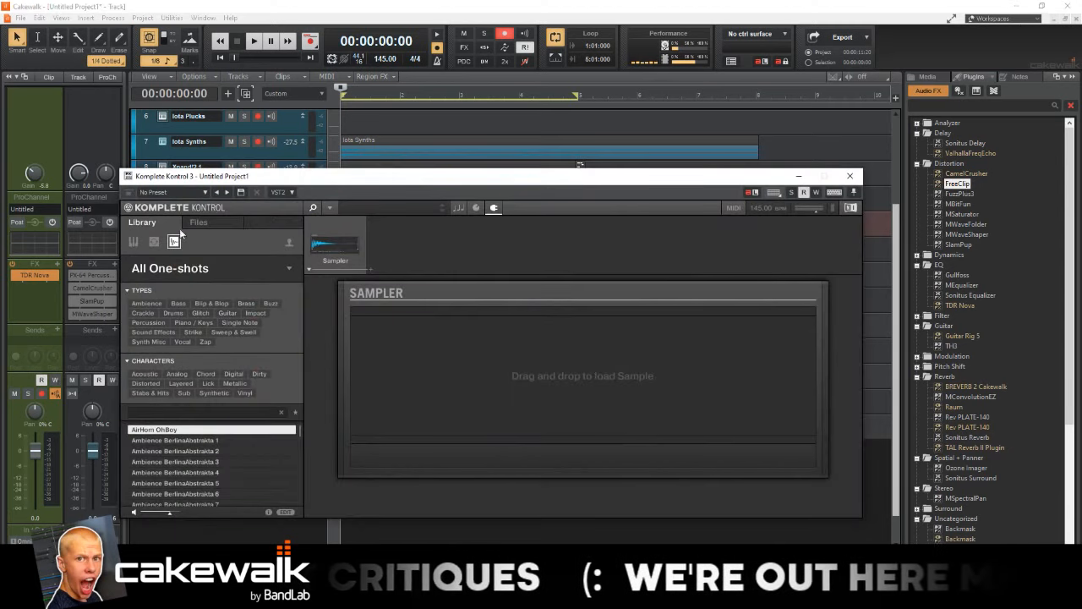
left_click(191, 224)
double_click(173, 316)
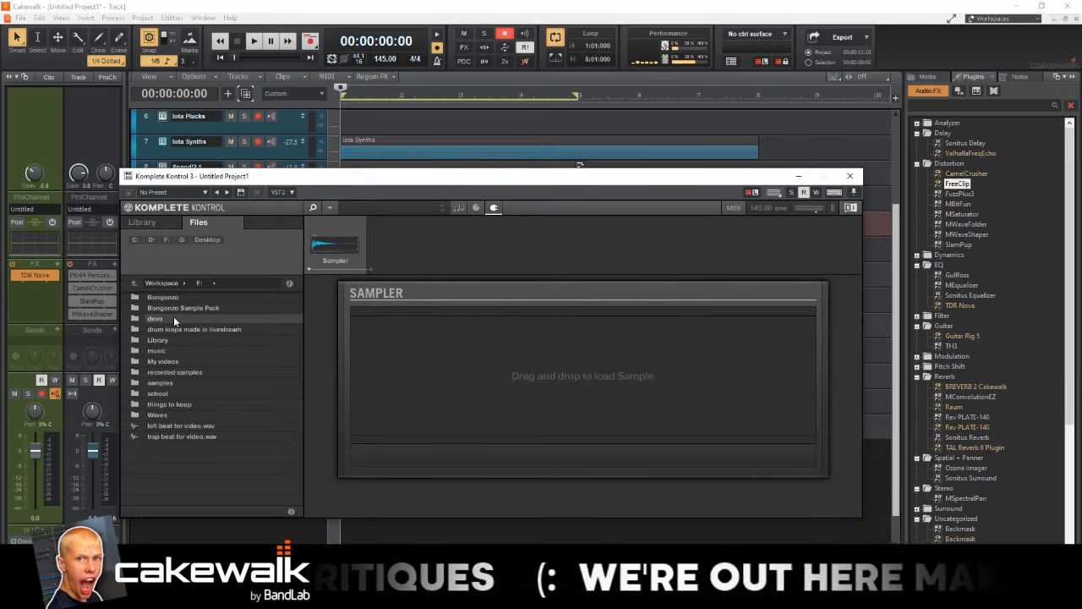
double_click(180, 385)
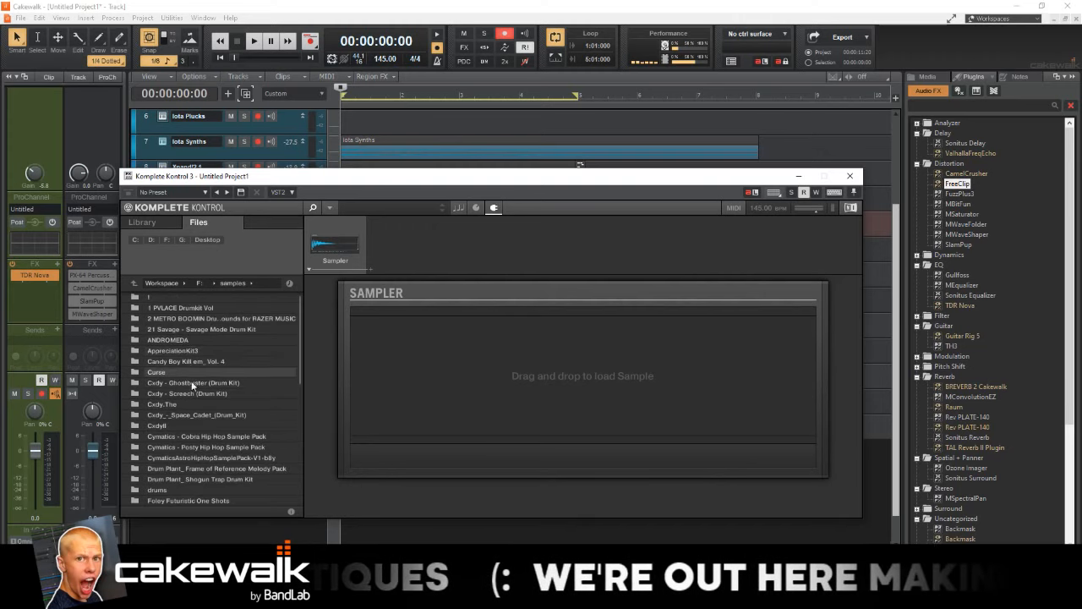
scroll(188, 441, "down", 1)
double_click(188, 446)
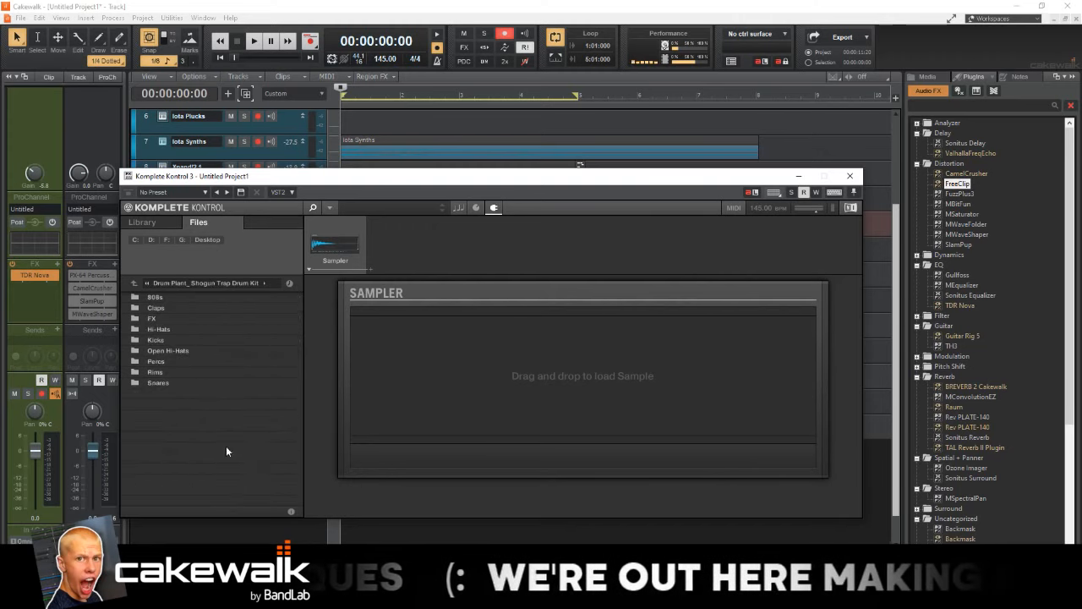
double_click(183, 327)
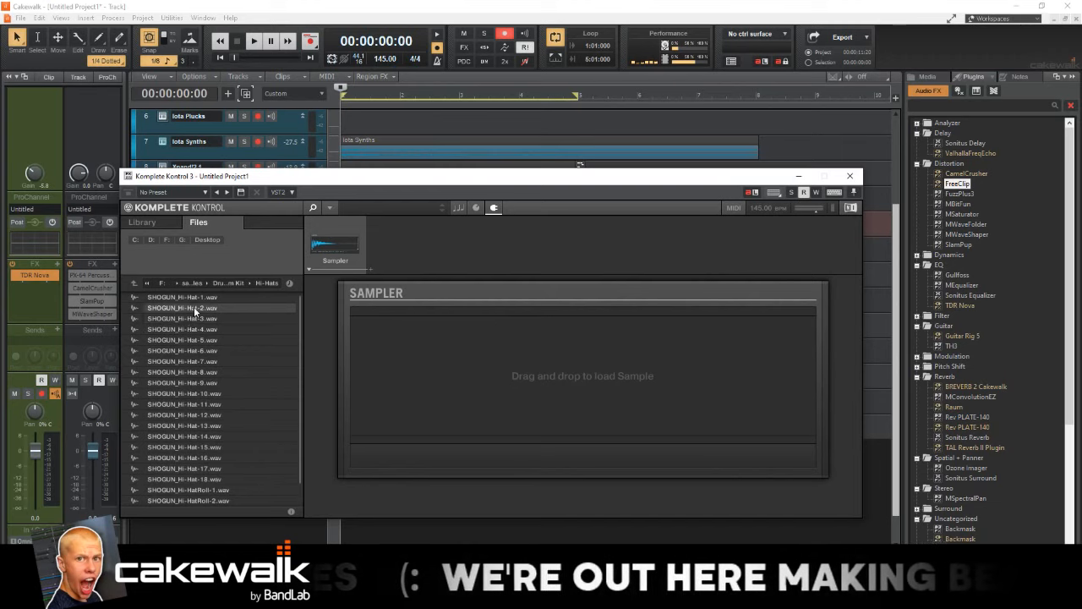
double_click(194, 307)
key("space")
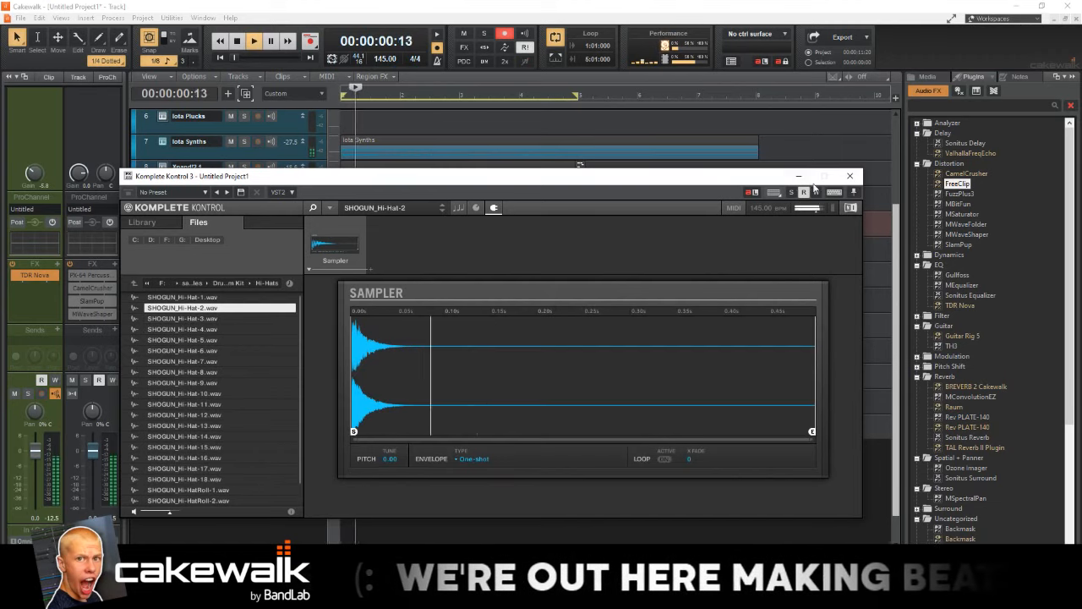
left_click(850, 175)
- Reopen the Hihat pattern in the step sequencer, place a B 4 hit on the third step and listen to it
double_click(417, 266)
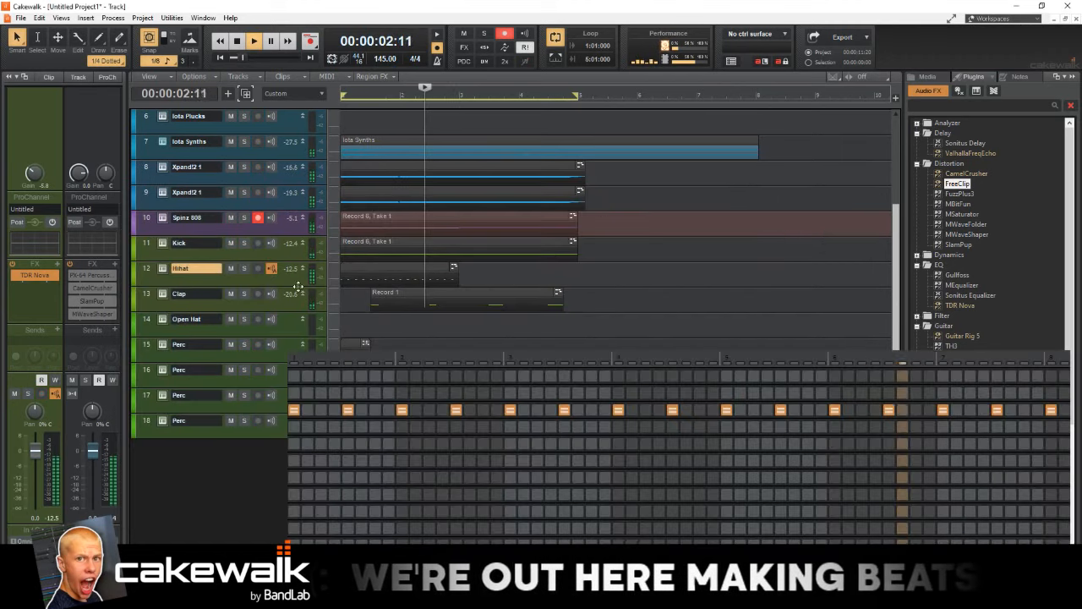
key("space")
key("ctrl+shift+d")
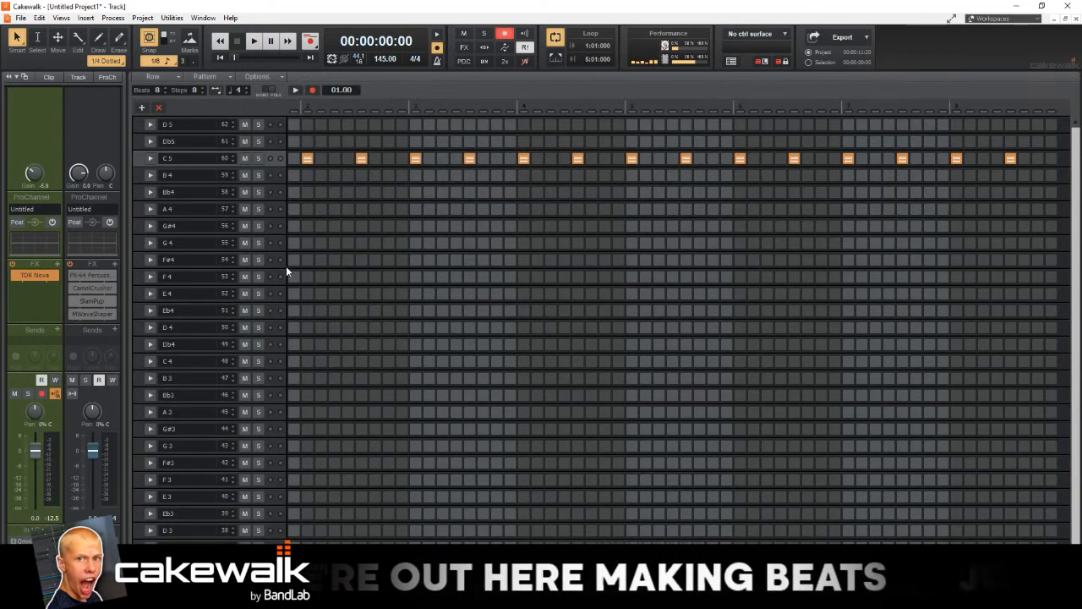
key("space")
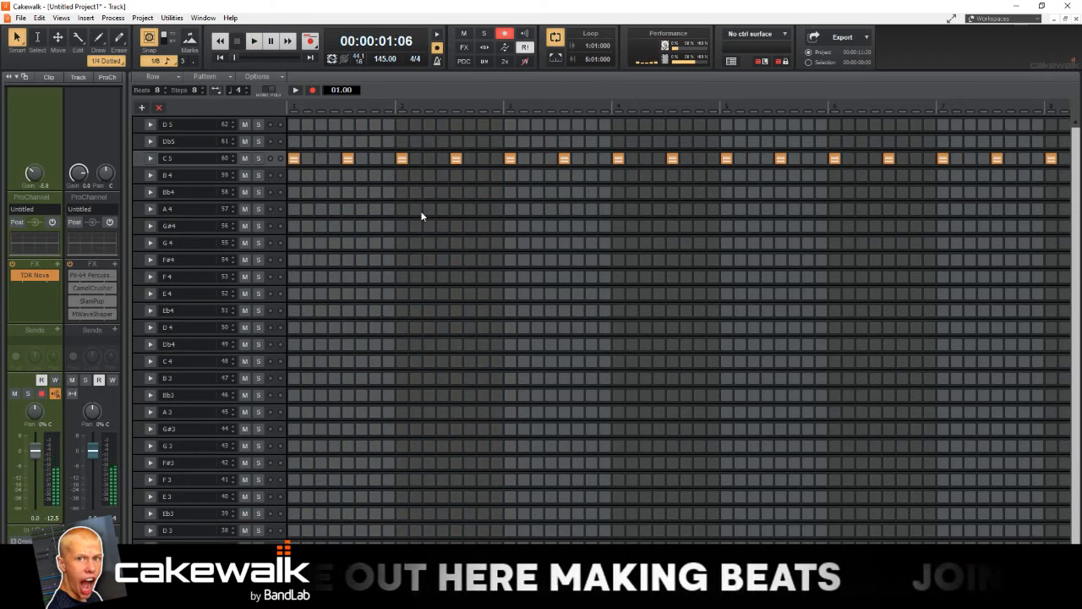
key("space")
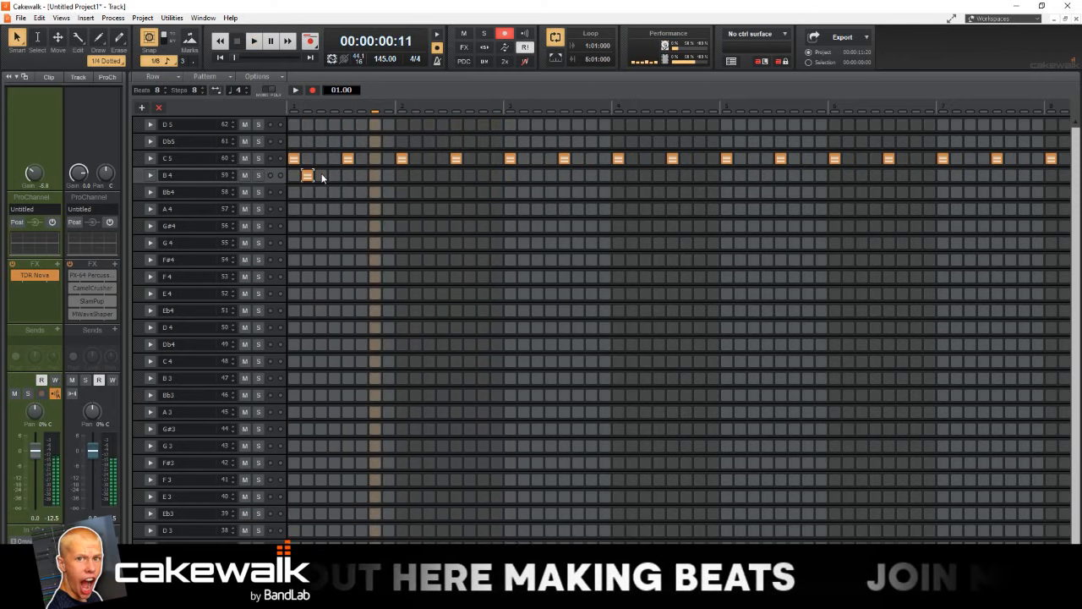
left_click(320, 175)
key("space")
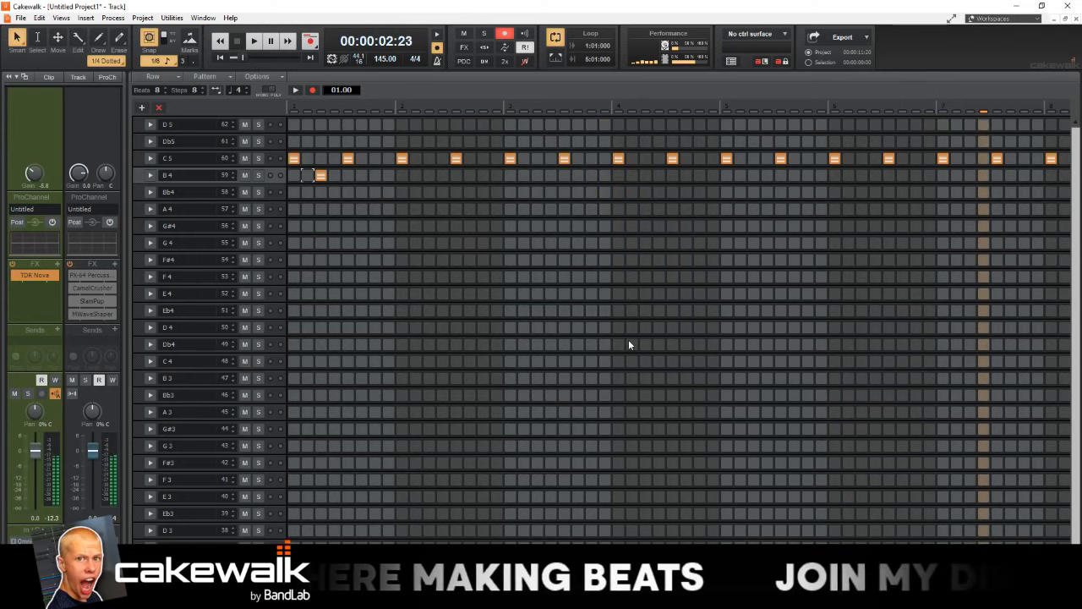
- Add pairs of C 4 hits at the start of beats 3 and 4, and copy the Hihat clip to bar 3
key("space")
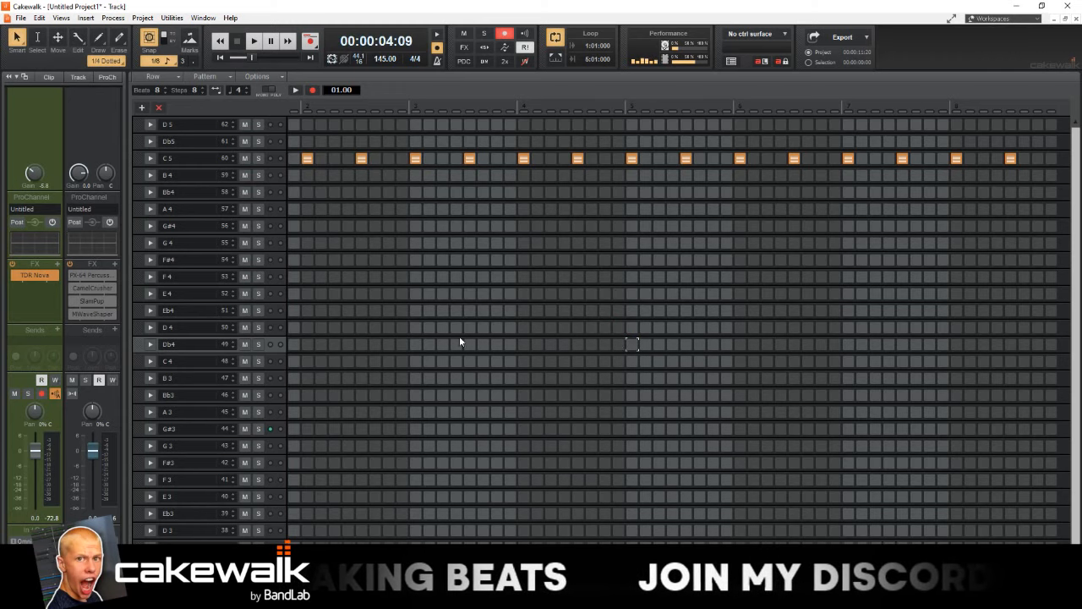
left_click_drag(417, 361, 430, 361)
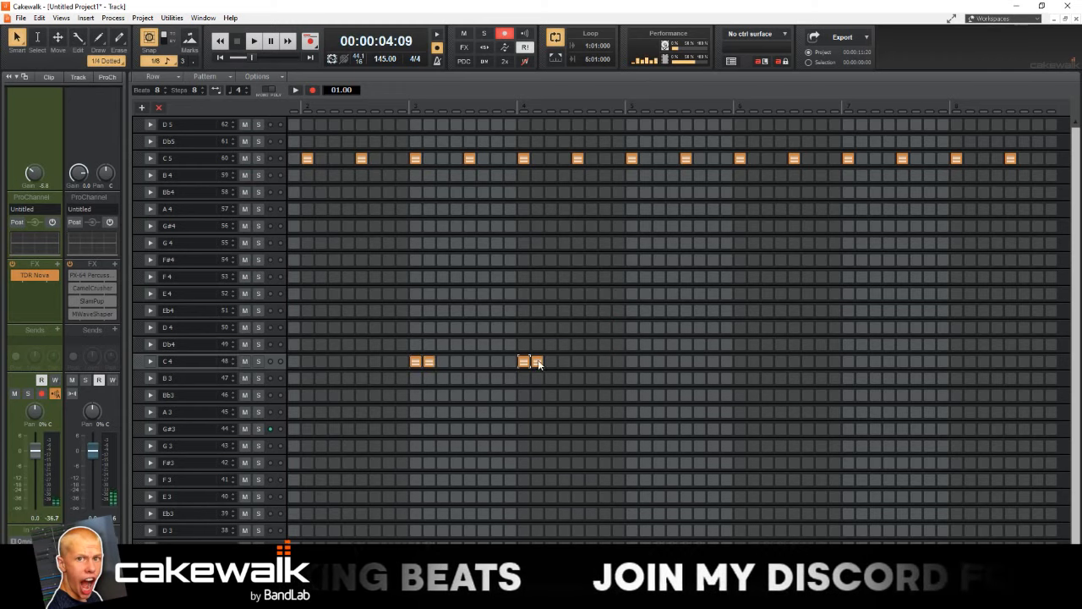
key("space")
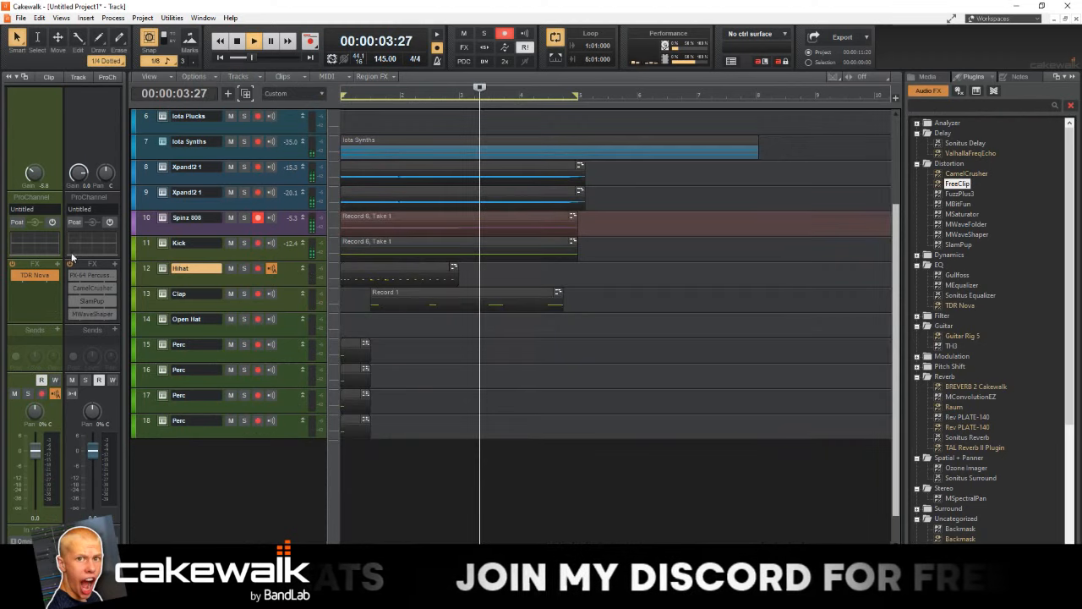
left_click_drag(358, 271, 475, 278)
- Delete the four empty tracks TyrellN6 1, Iota Bell, Iota Guitar and Iota Plucks, and return to the project start
scroll(218, 318, "up", 5)
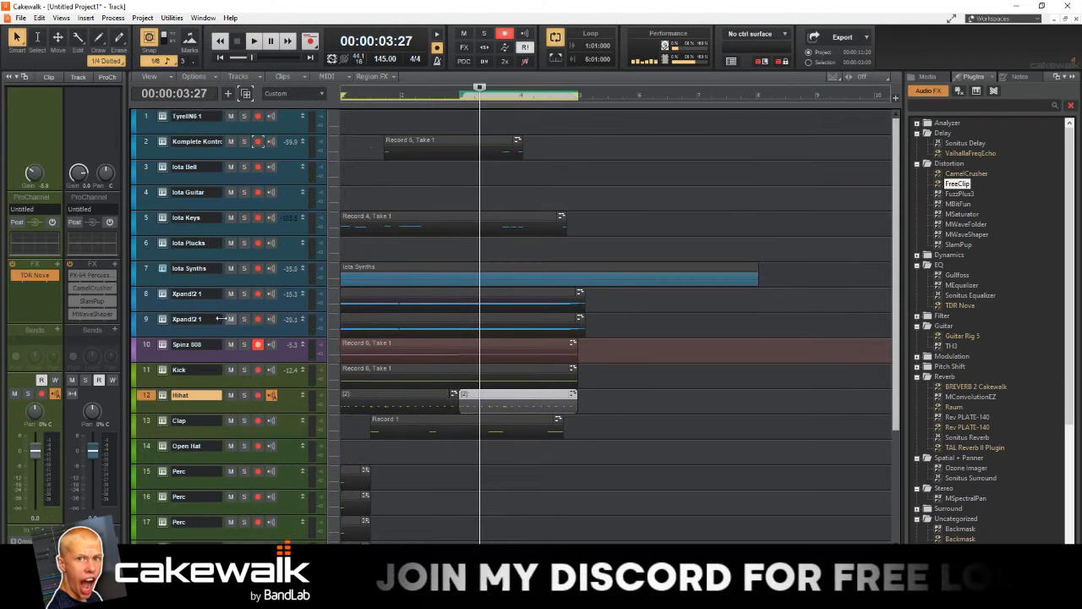
left_click(152, 245)
left_click(151, 194)
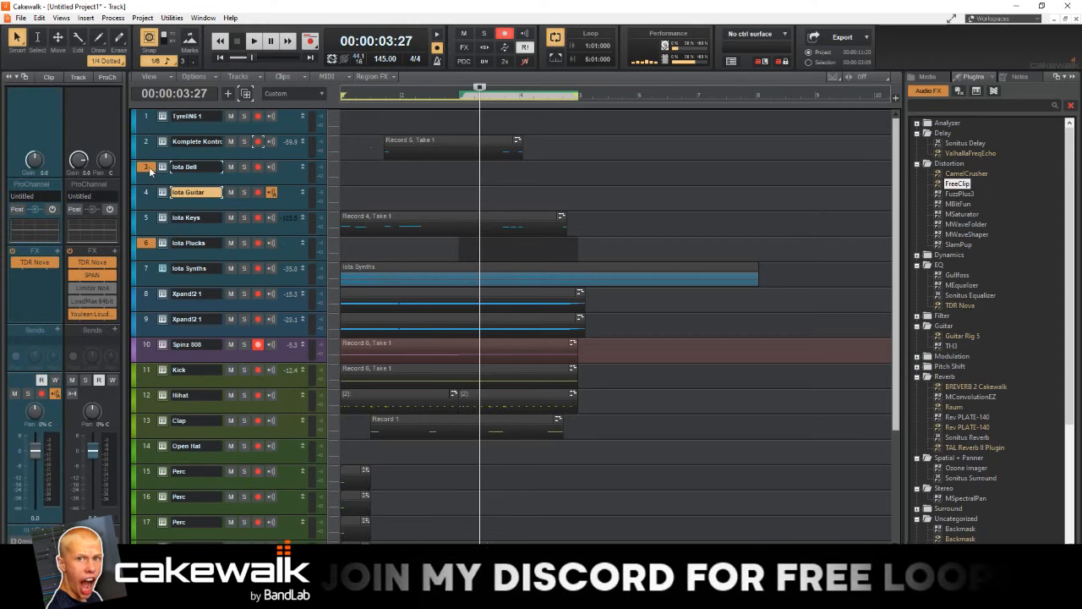
left_click(149, 168, "ctrl")
left_click(146, 116, "ctrl")
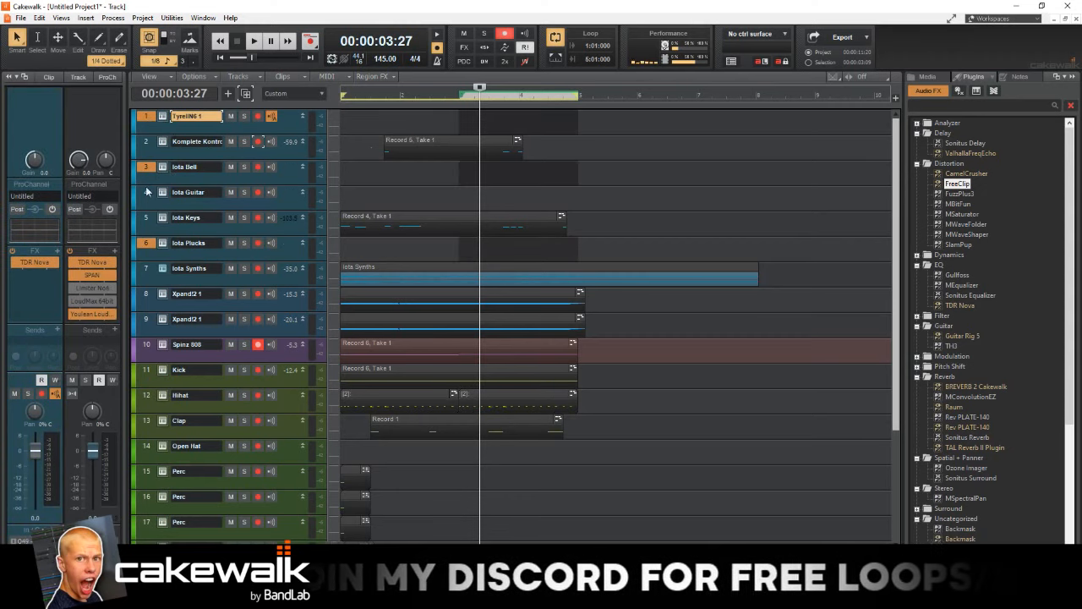
left_click(148, 194, "ctrl")
right_click(228, 181)
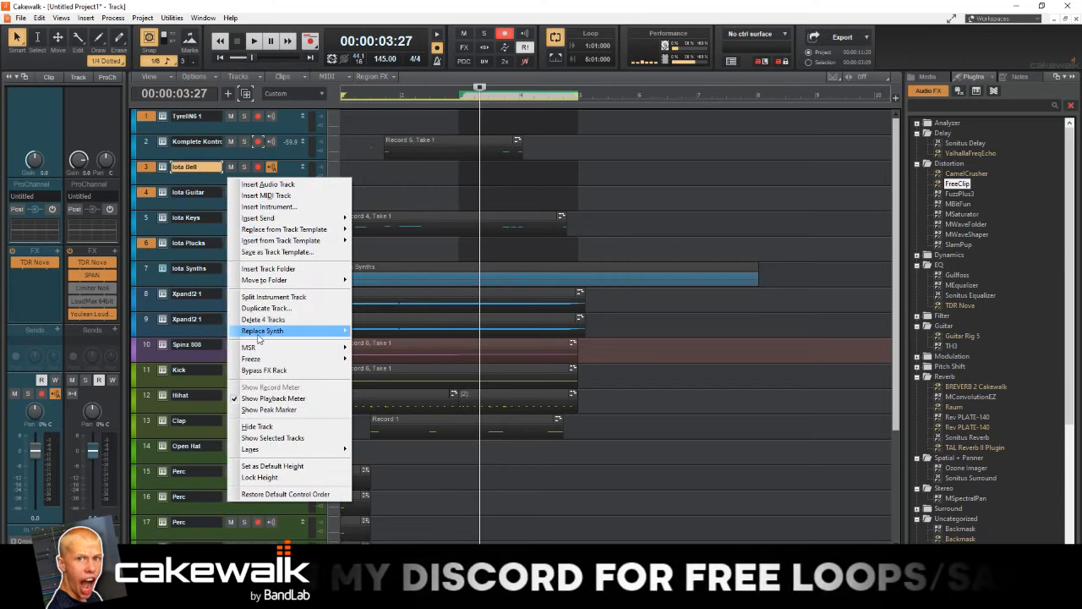
left_click(319, 296)
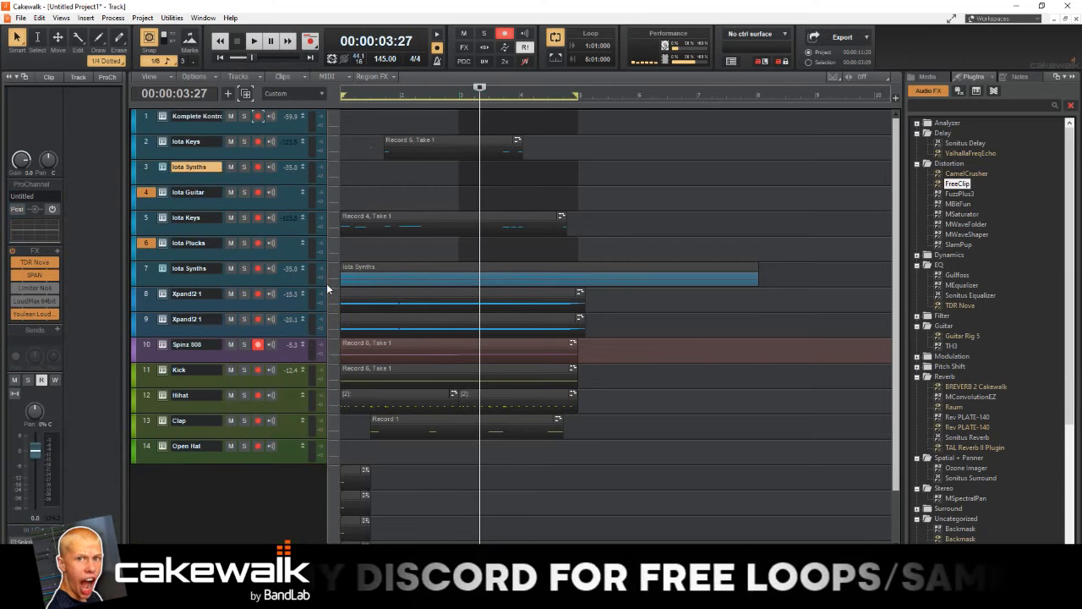
key("w")
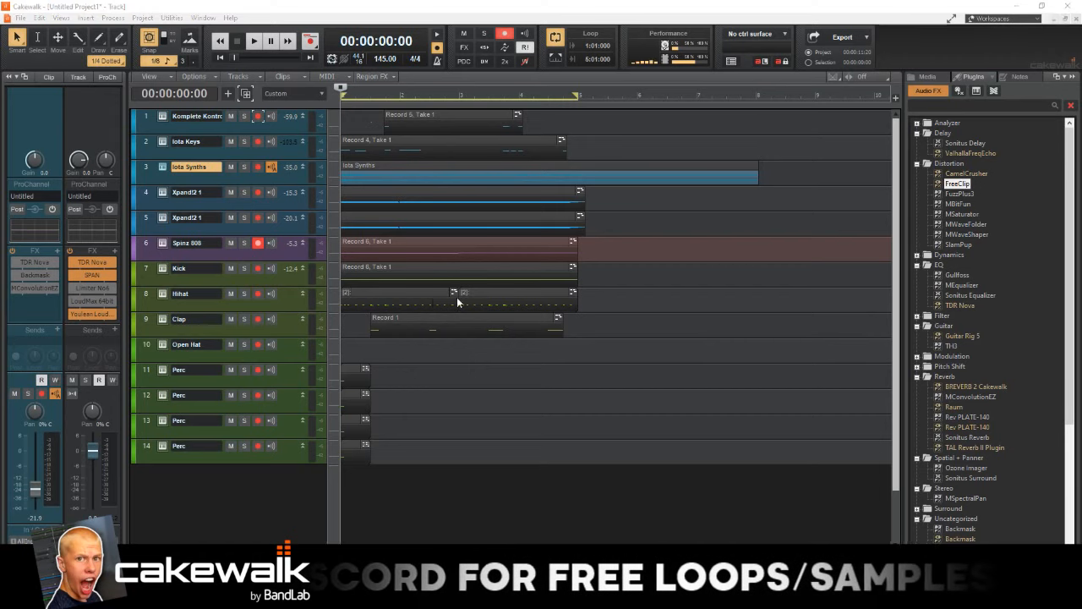
- Save the project as Wade in the Beats folder on the Desktop
key("ctrl+s")
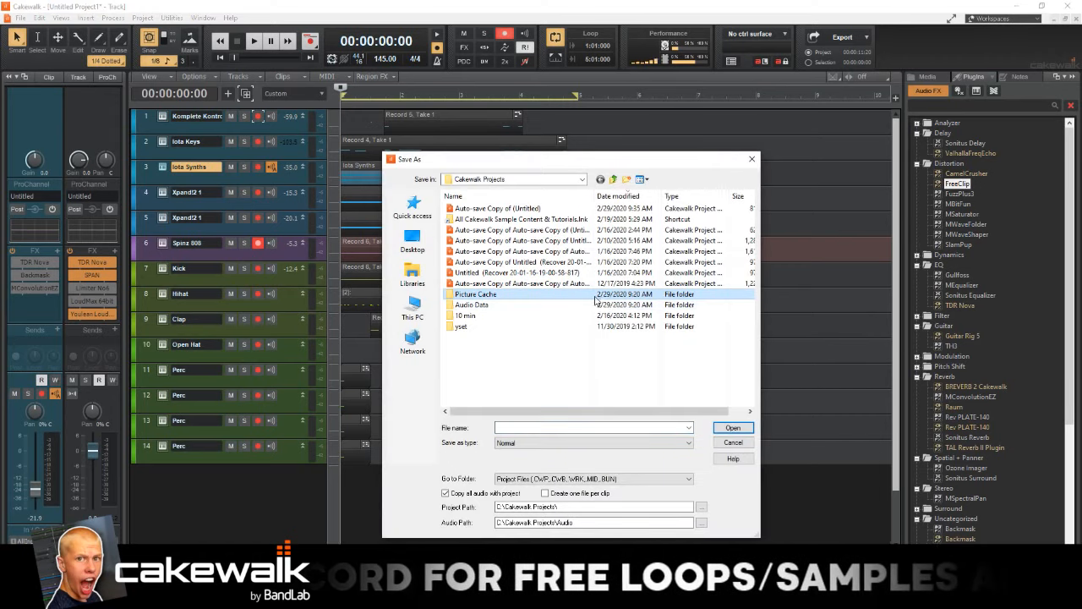
left_click(412, 308)
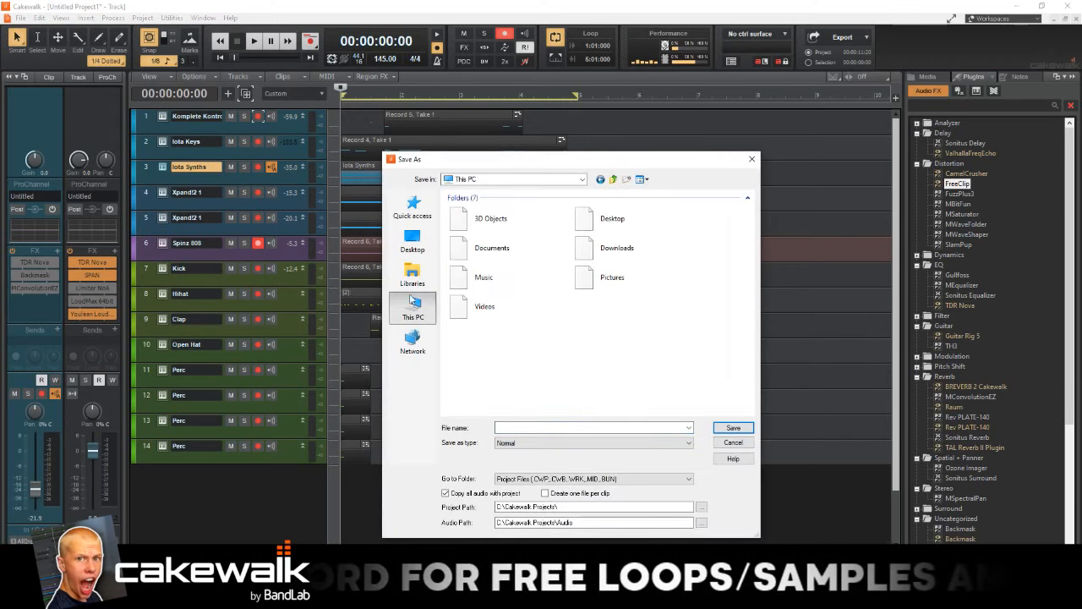
double_click(590, 221)
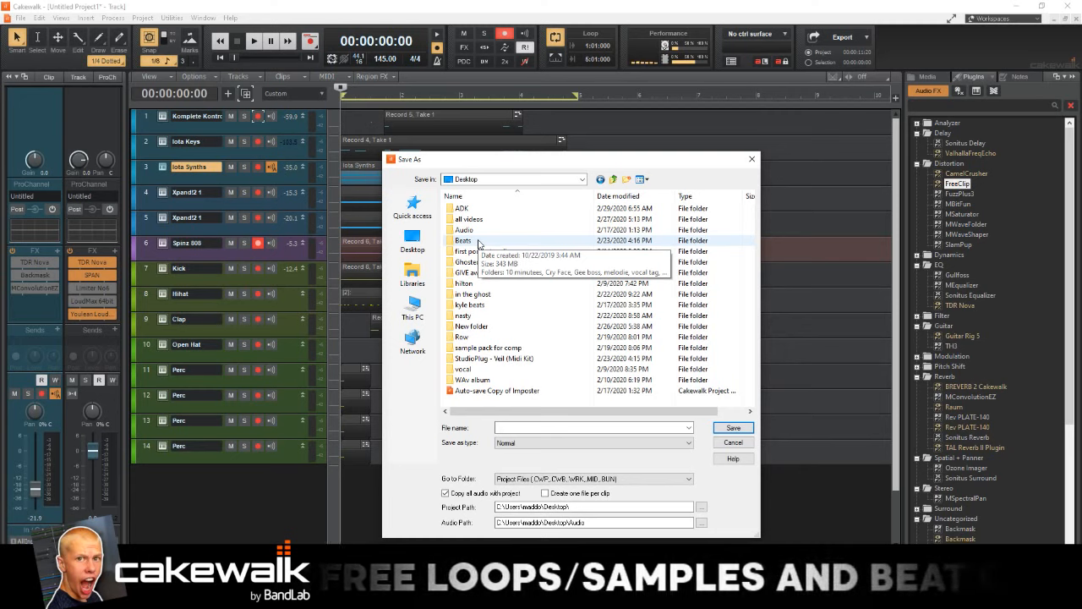
double_click(478, 243)
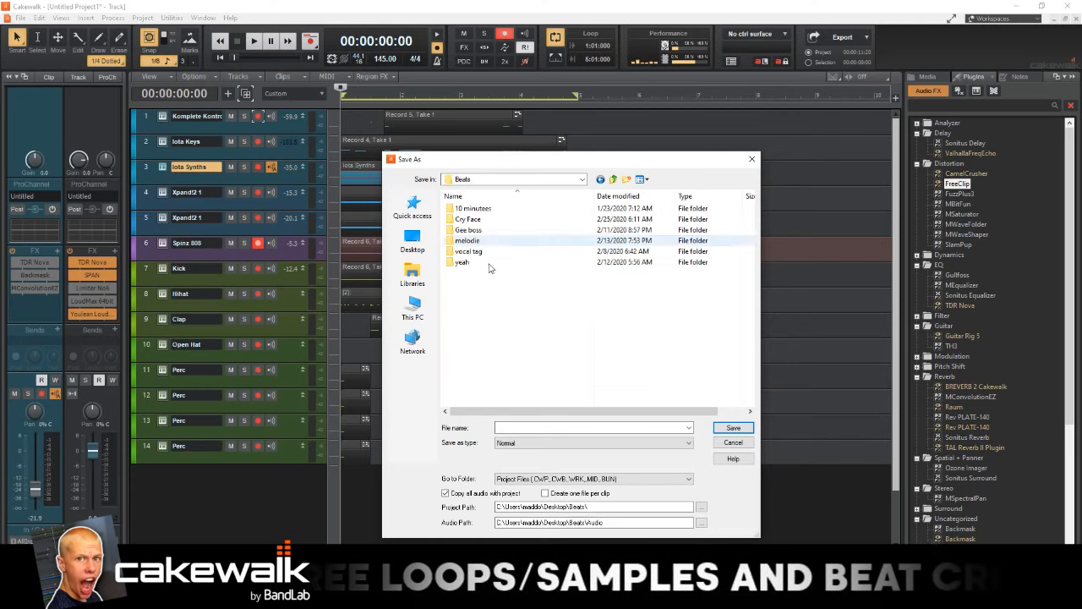
left_click(536, 428)
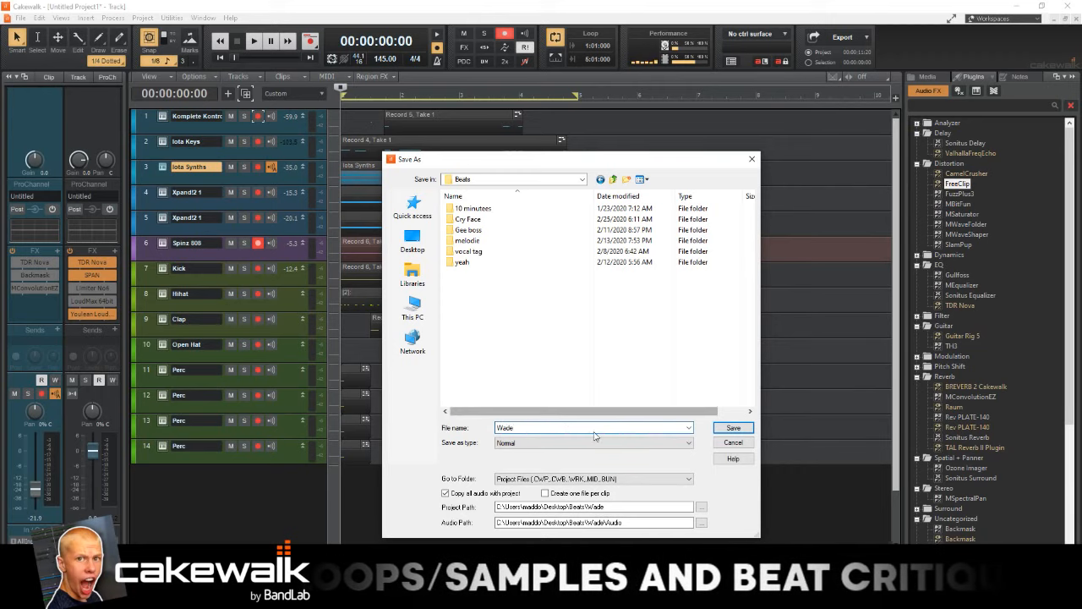
left_click(725, 431)
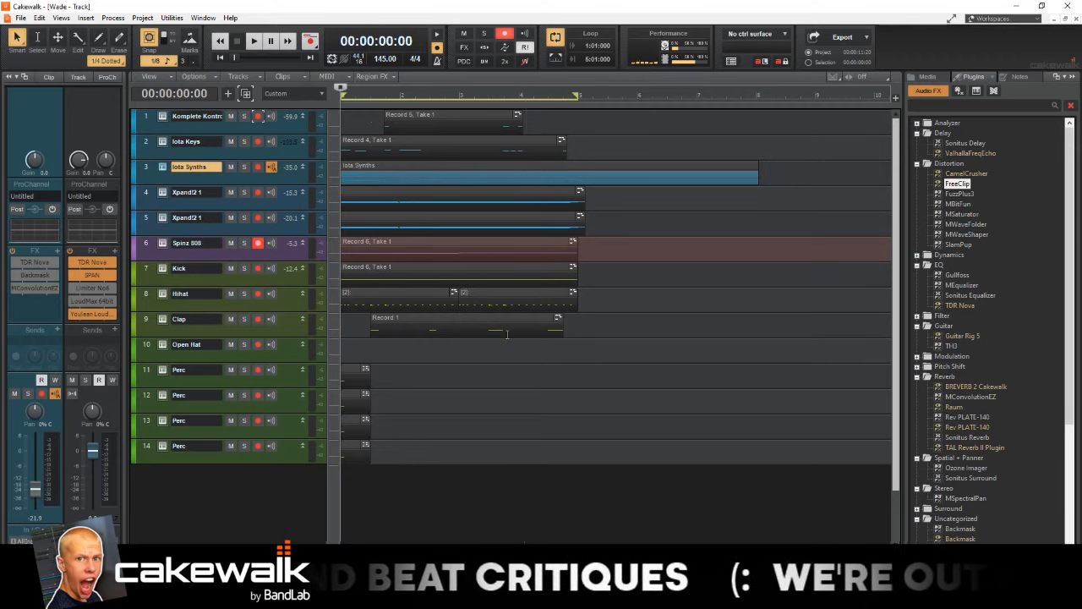
- Merge the two Hihat clips into one and open it in a full-height piano roll
left_click(278, 292)
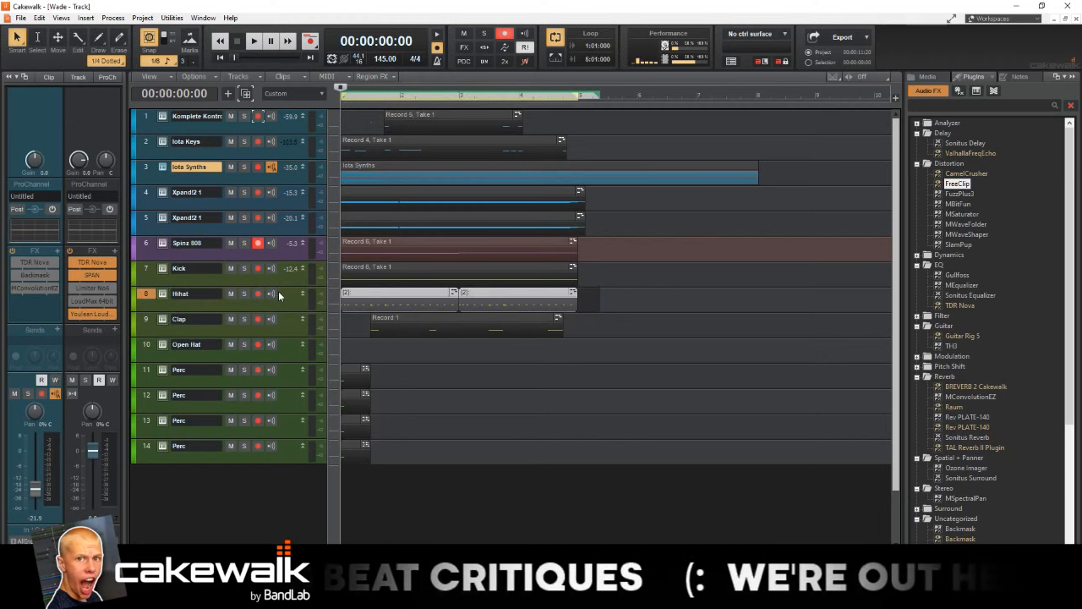
left_click(427, 290)
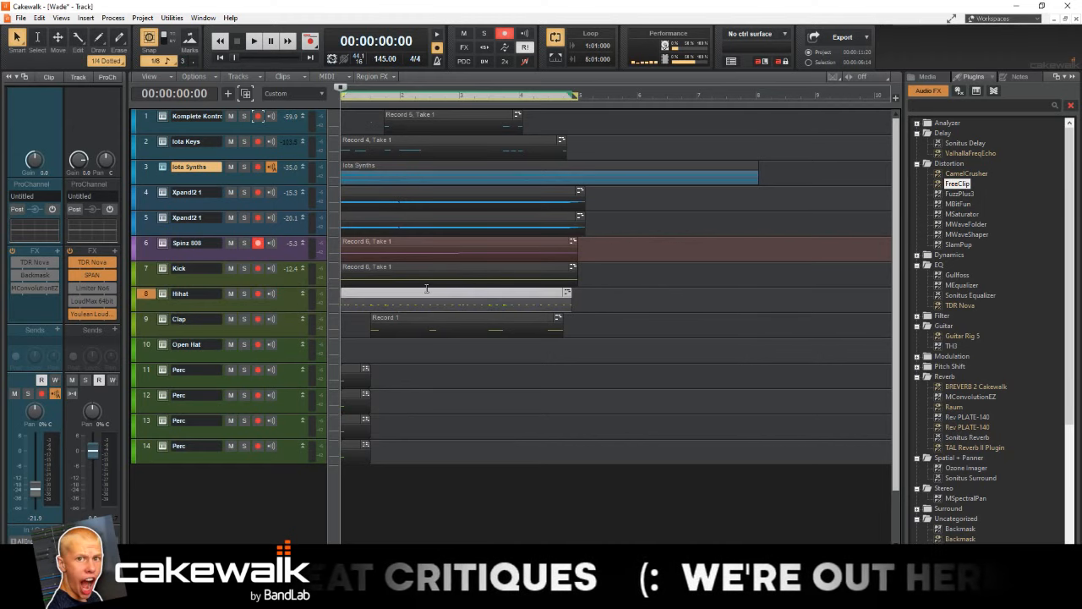
double_click(427, 290)
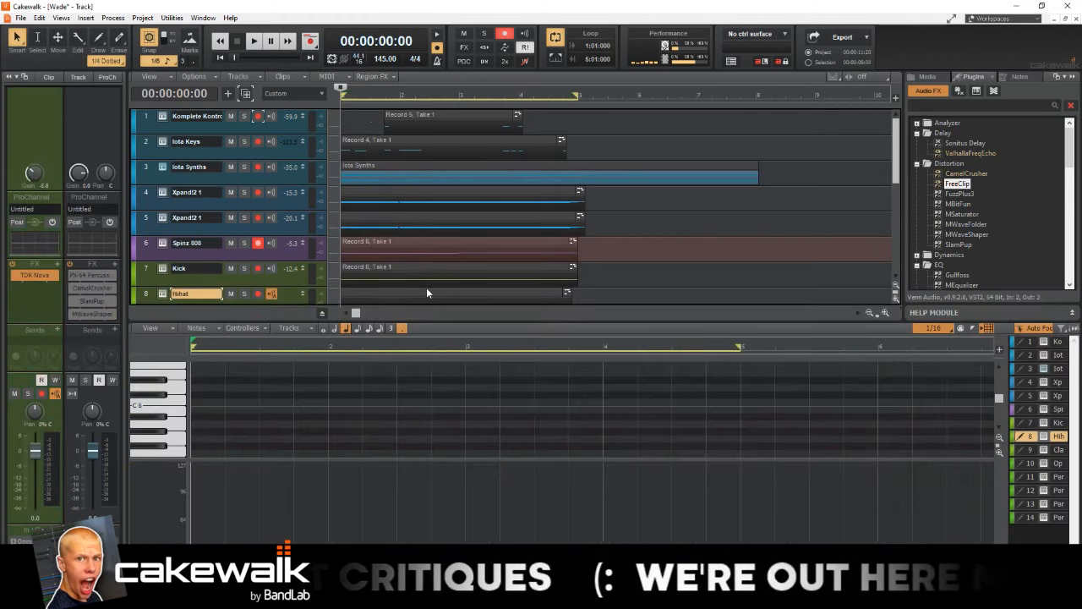
key("d")
key("d")
key("shift+d")
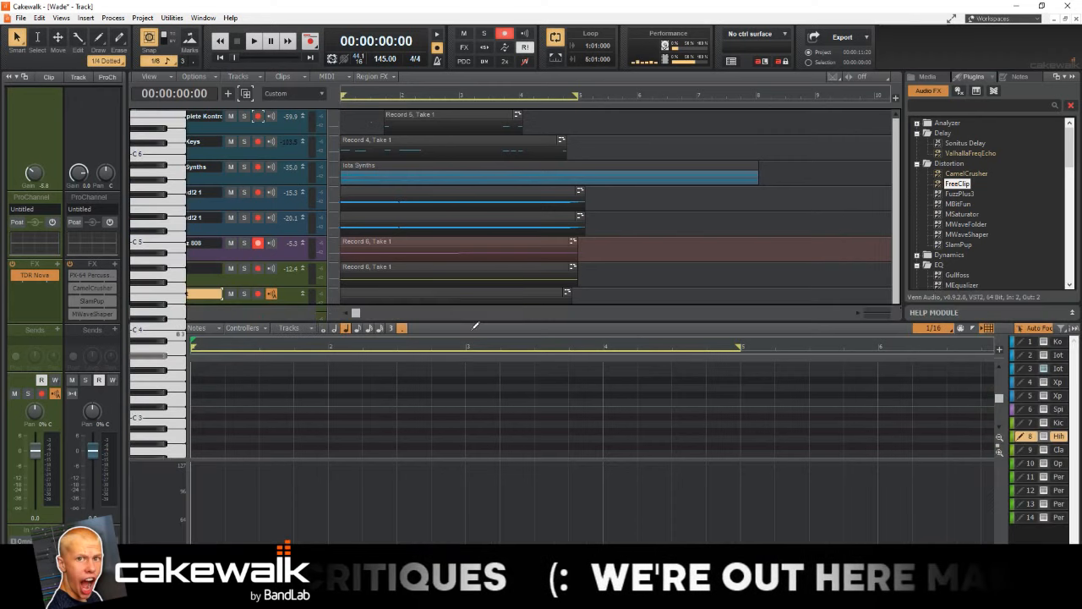
- Play the hi-hat pattern and lower the Hihat track's gain slightly
key("space")
scroll(430, 297, "up", 2)
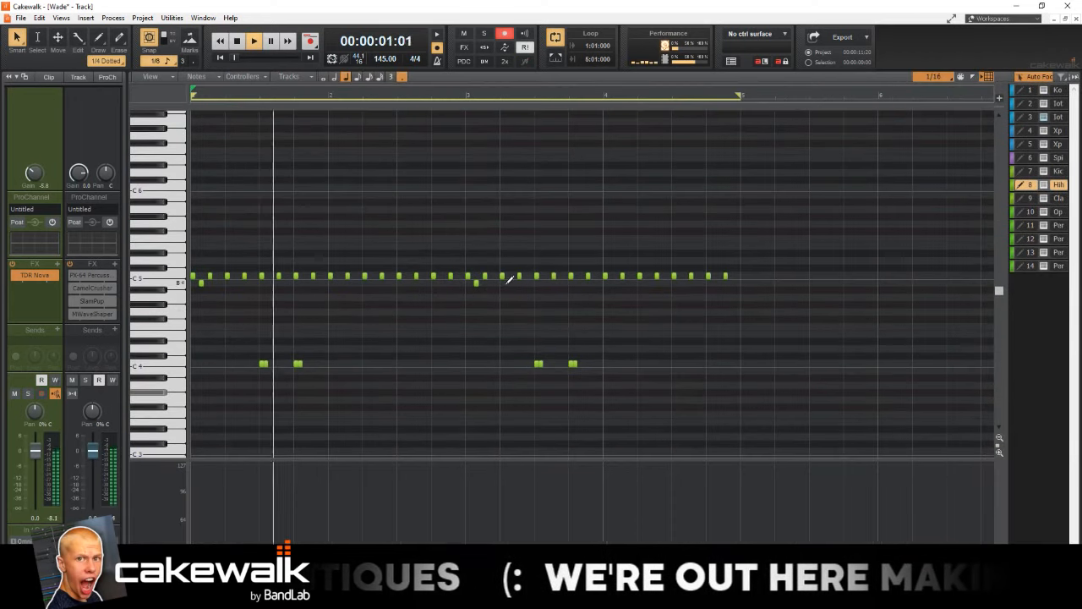
left_click_drag(34, 174, 34, 184)
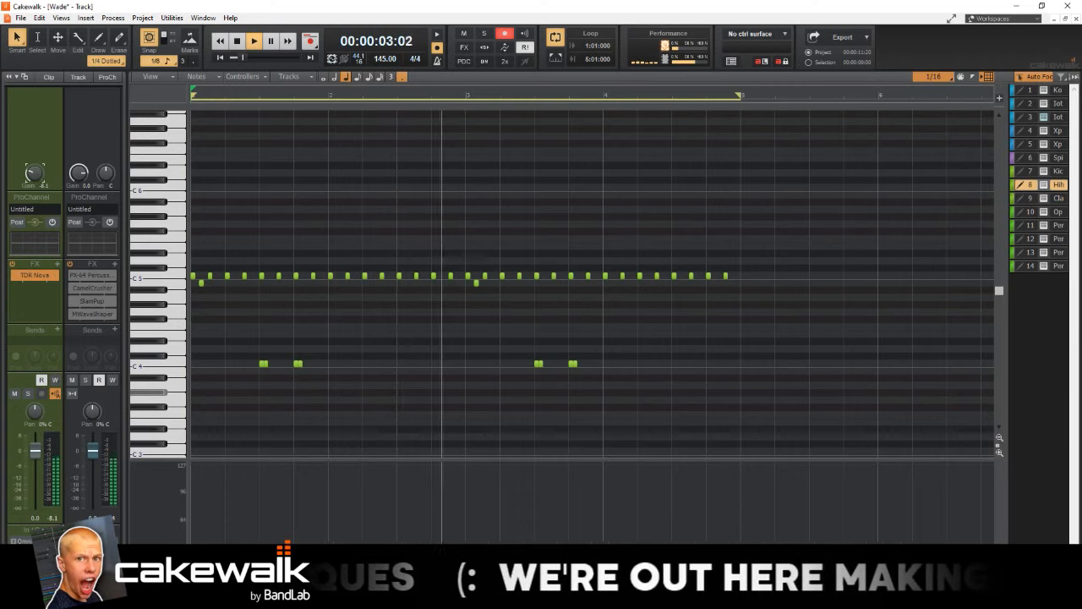
- Set the piano roll snap to 64th, draw a steep ascending run of notes from F 5 at beat 2:04 and play it
left_click(942, 78)
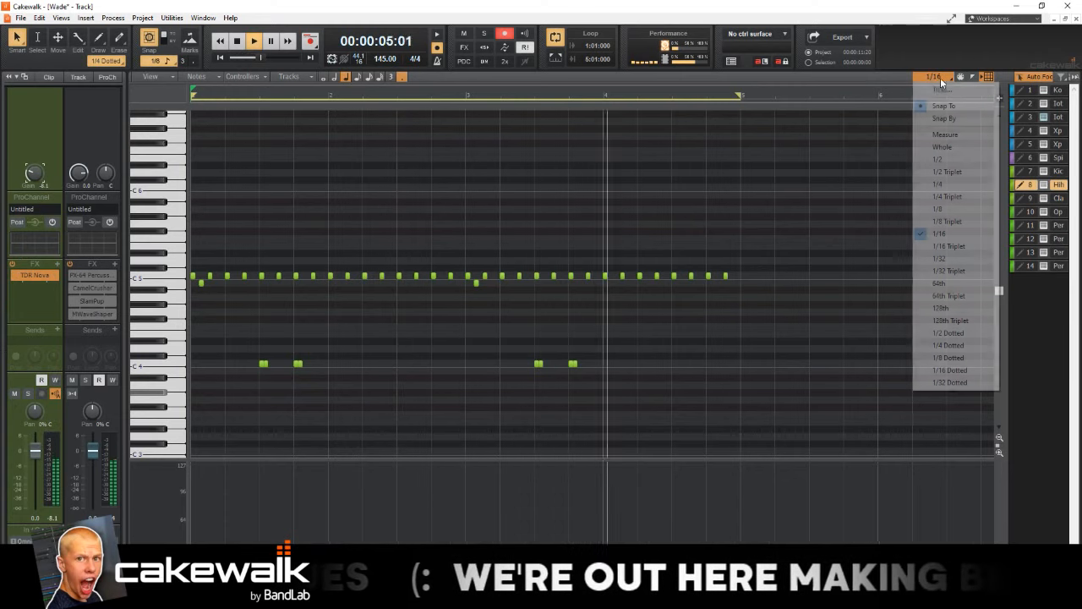
left_click(938, 283)
key("space")
key("t")
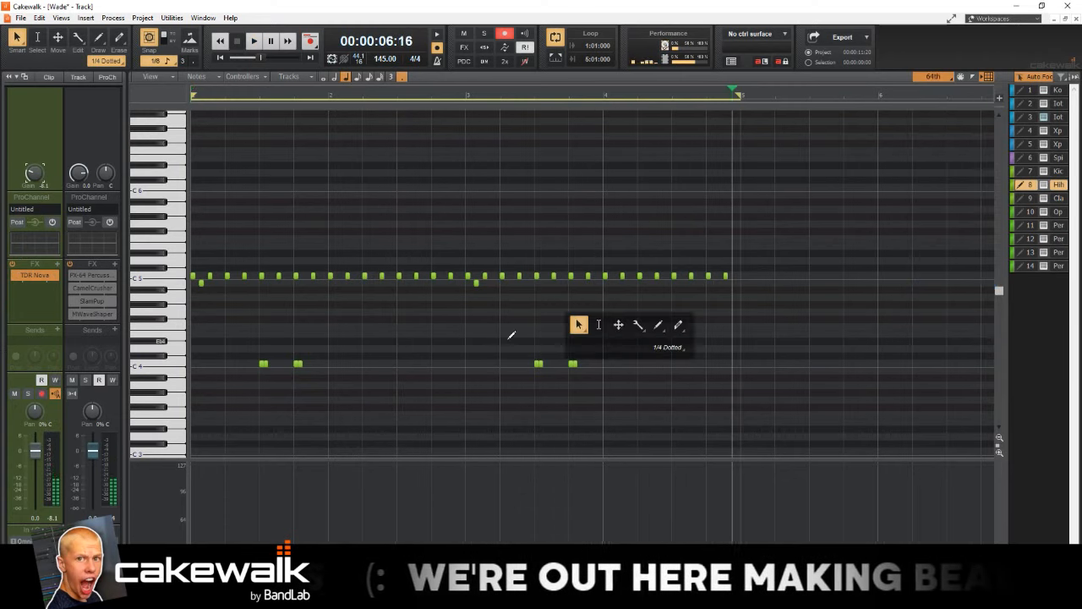
left_click(656, 325)
key("w")
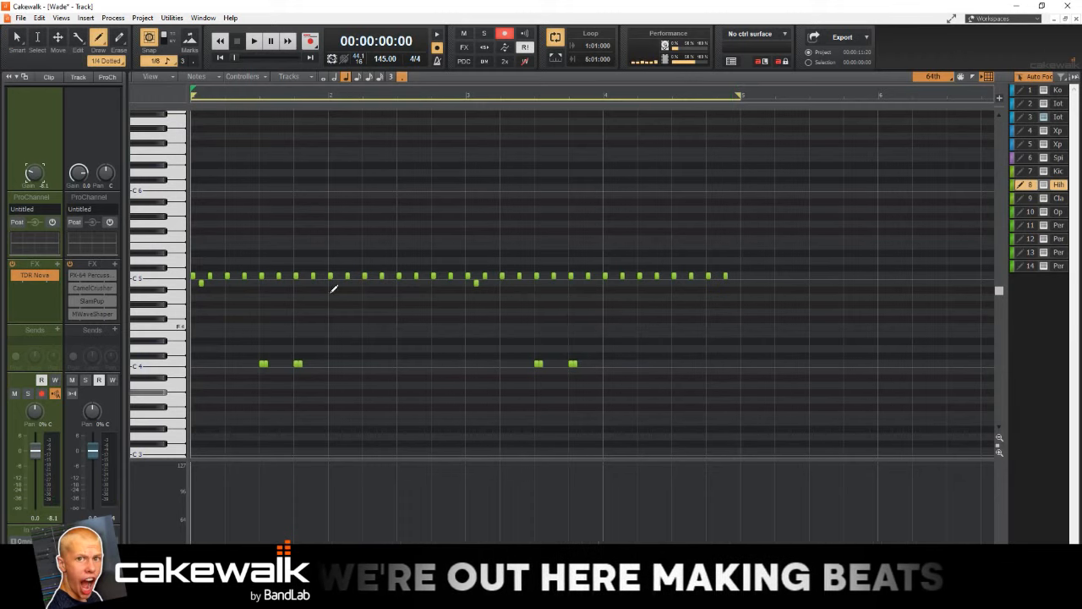
scroll(380, 279, "up", 4)
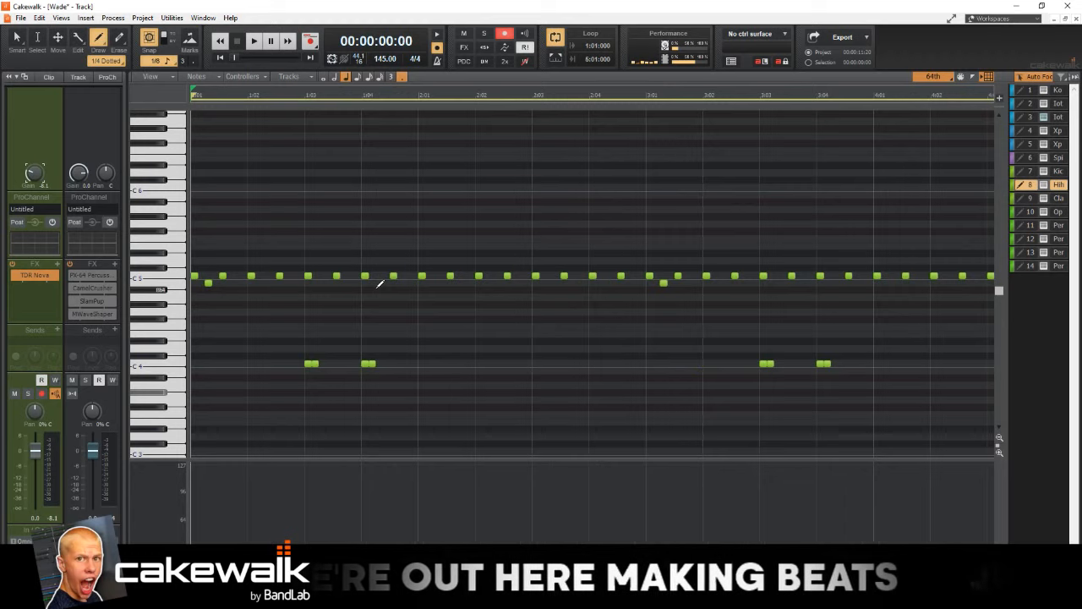
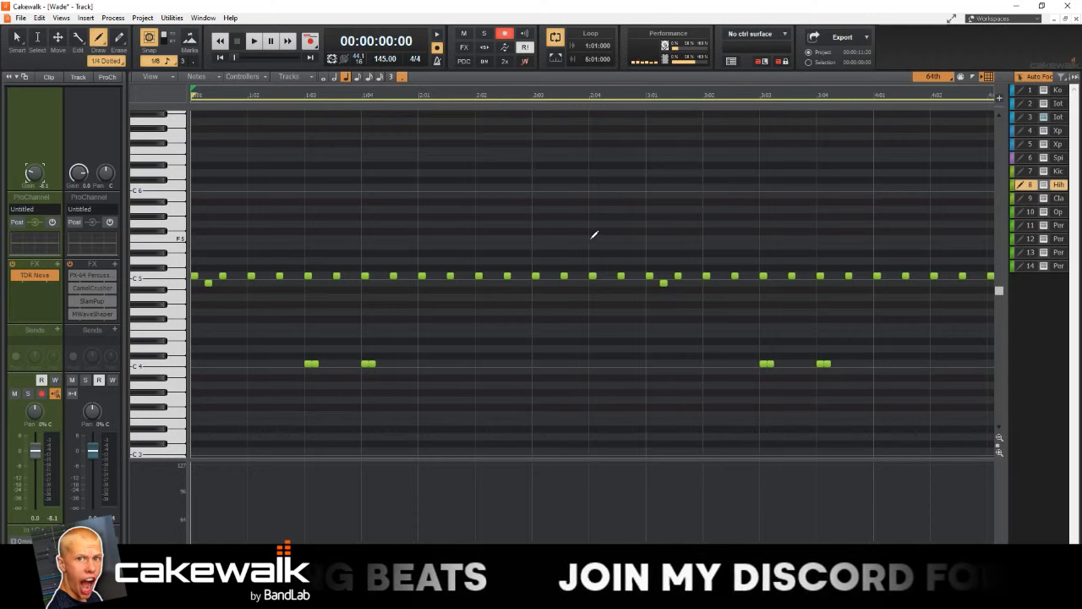
left_click_drag(592, 238, 638, 130)
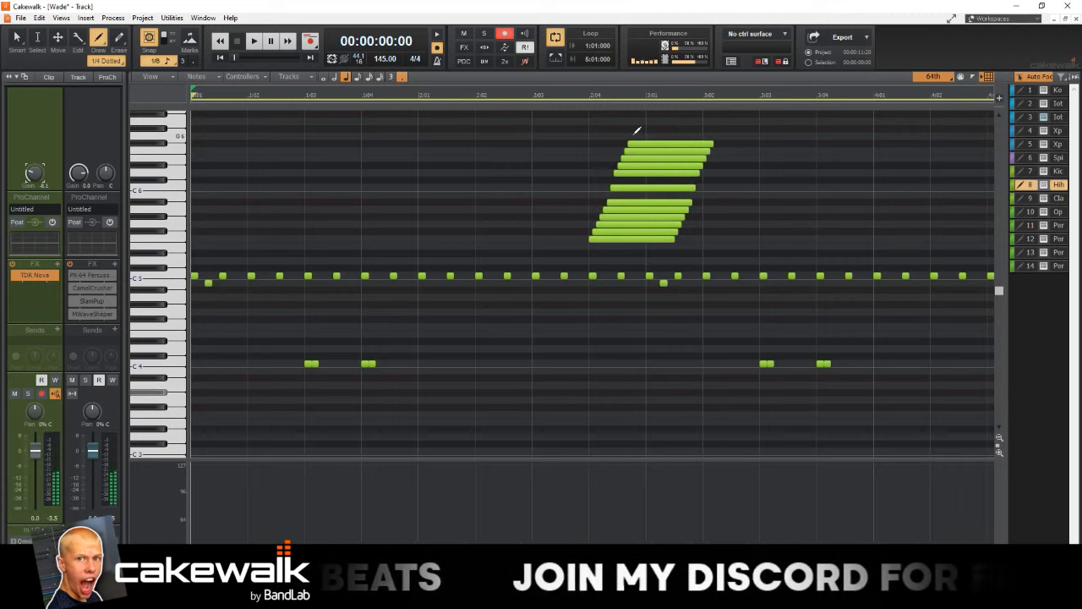
key("space")
- Select the ascending run, give its notes steadily rising velocities and listen to the result
key("t")
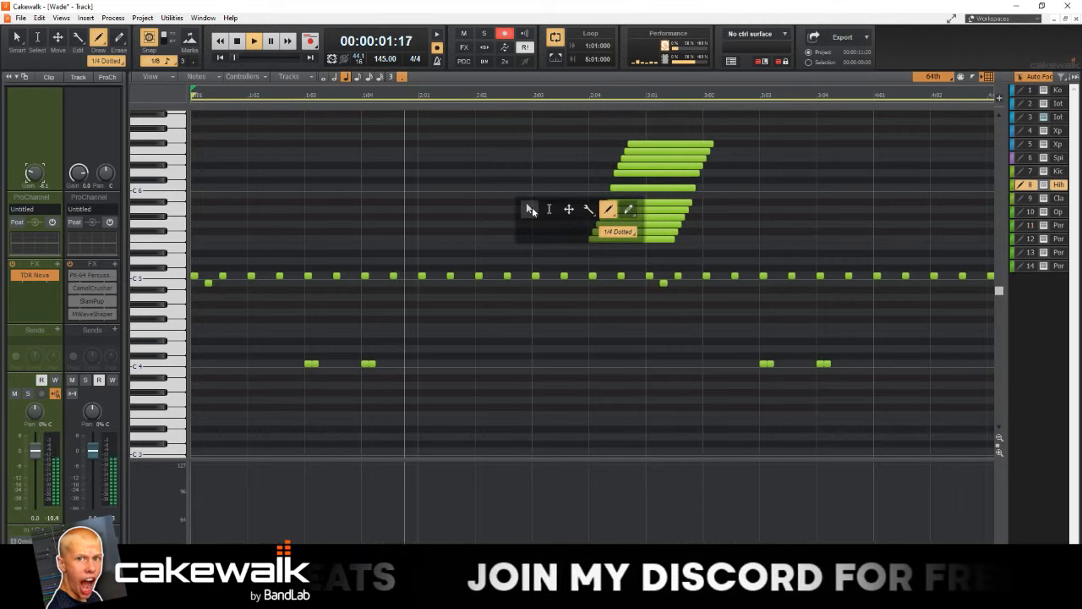
right_click(532, 209)
left_click(548, 211)
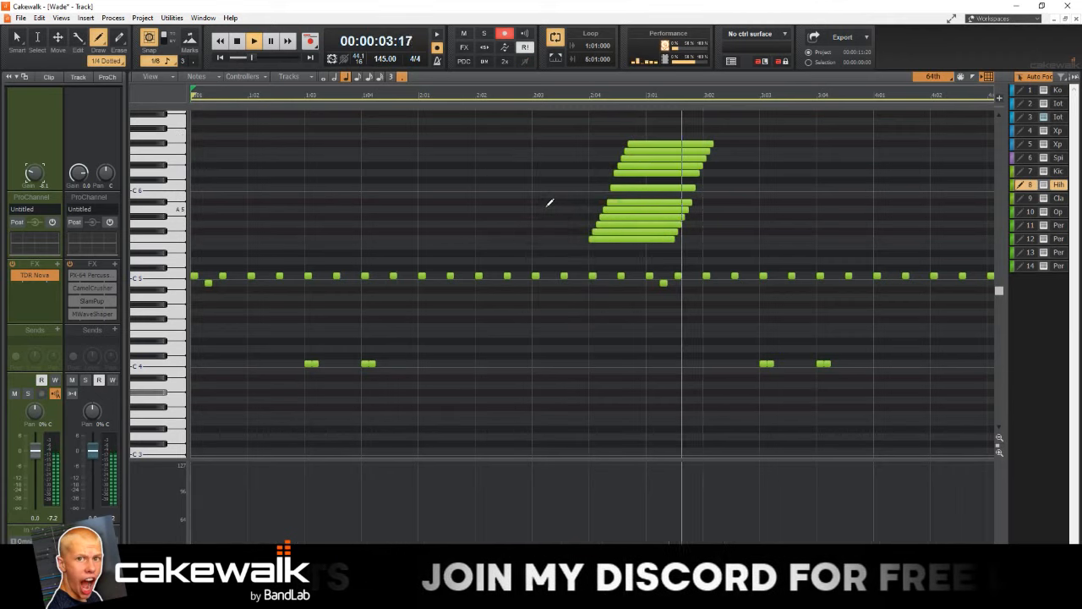
key("t")
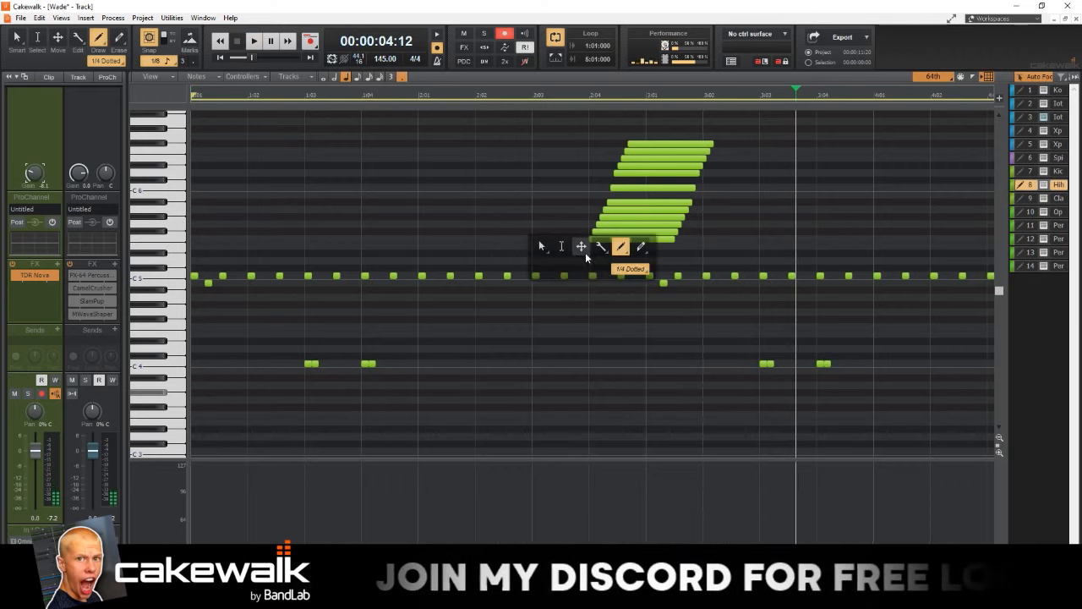
left_click(561, 245)
left_click_drag(577, 245, 707, 138)
key("t")
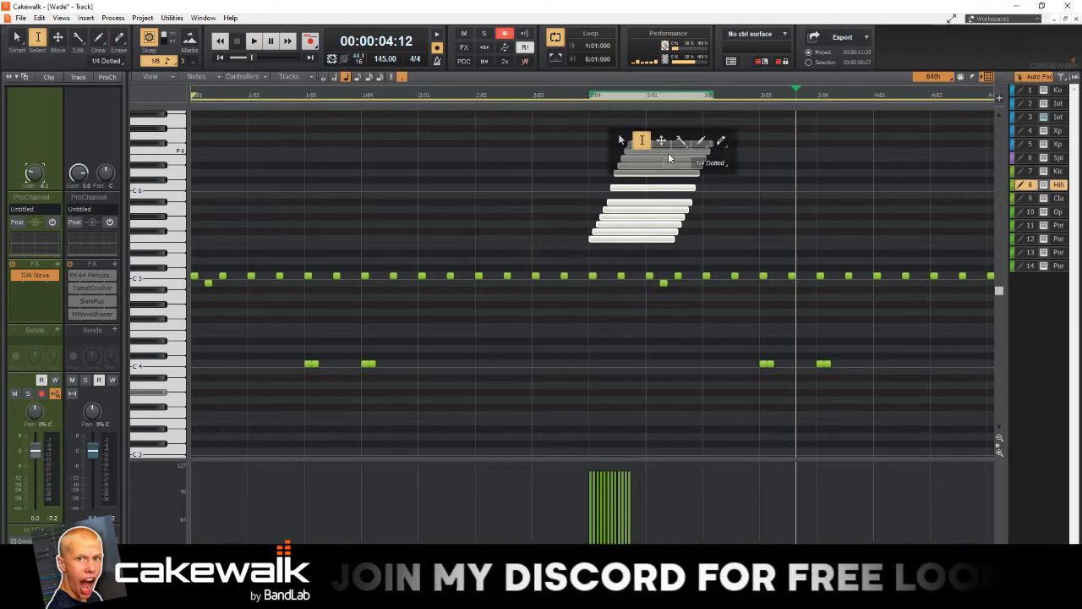
left_click(699, 143)
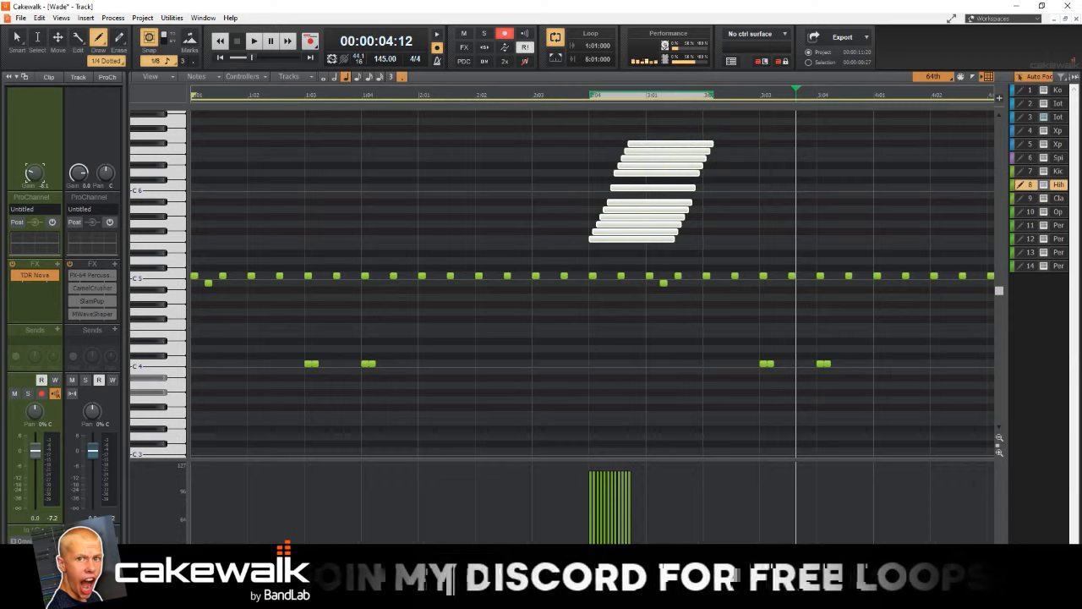
left_click_drag(604, 539, 651, 466)
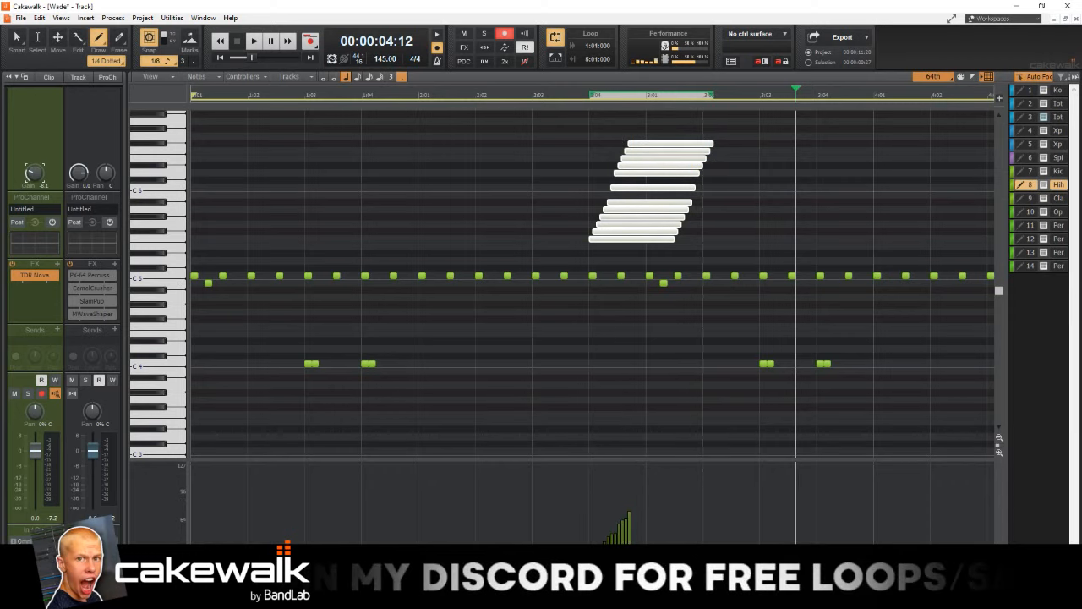
key("space")
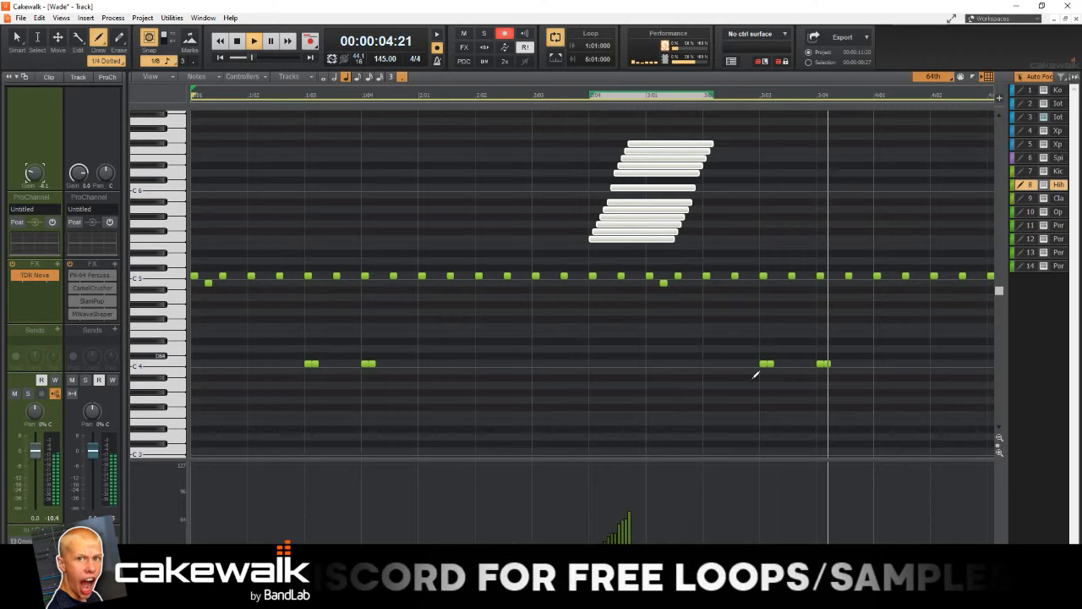
- Try a descending run of notes from B 3 at the start of bar 2 with falling velocities
left_click(421, 369)
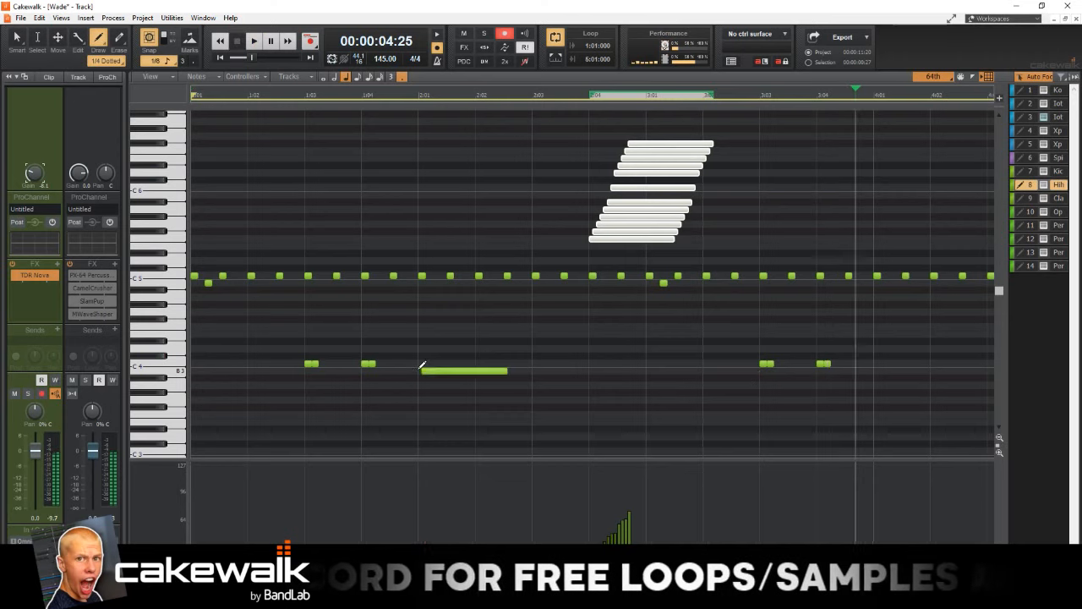
left_click_drag(428, 377, 445, 387)
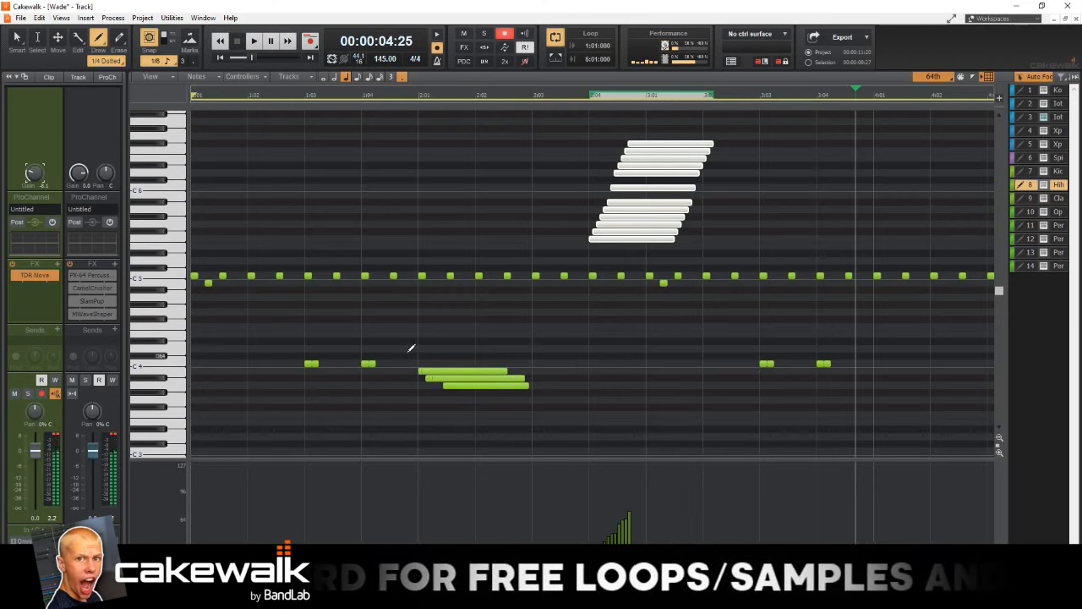
left_click_drag(159, 374, 302, 427)
left_click_drag(414, 482, 449, 526)
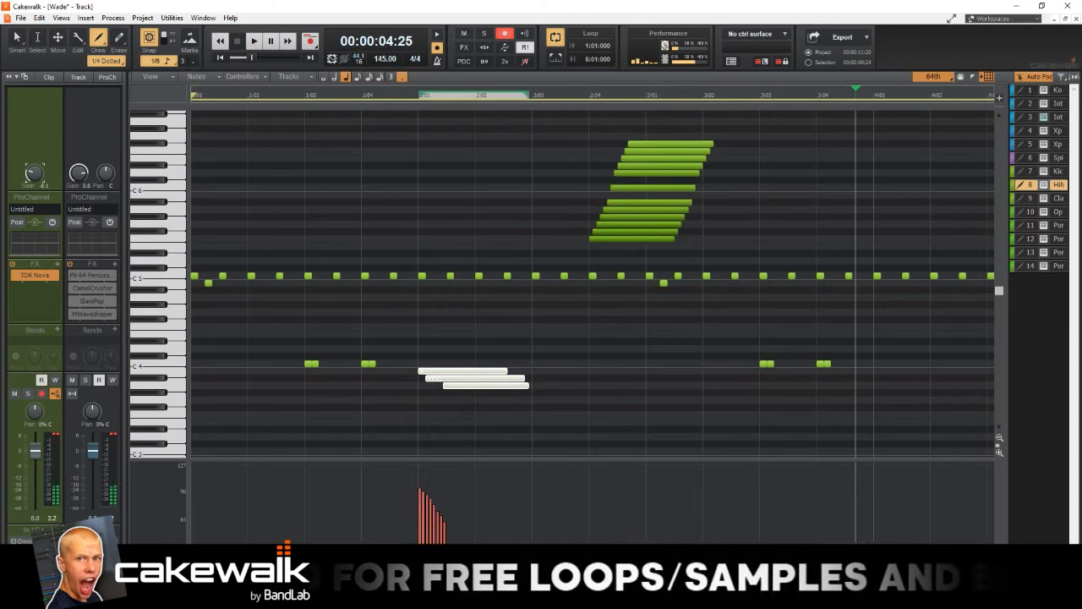
- Reshape the descending run's velocities into a steeper fall, save the project and listen from the start
key("w")
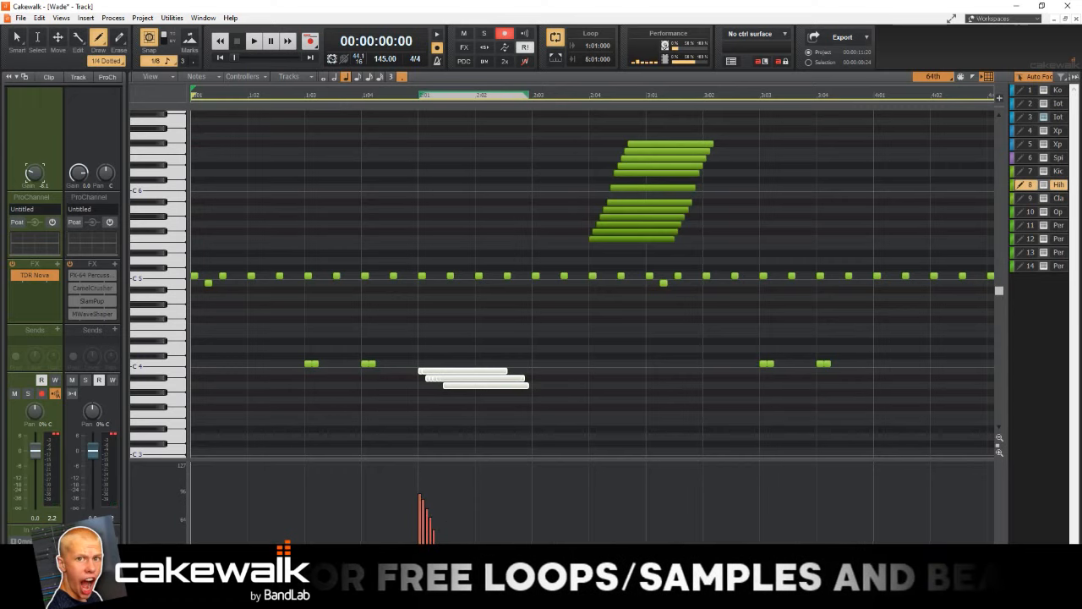
key("space")
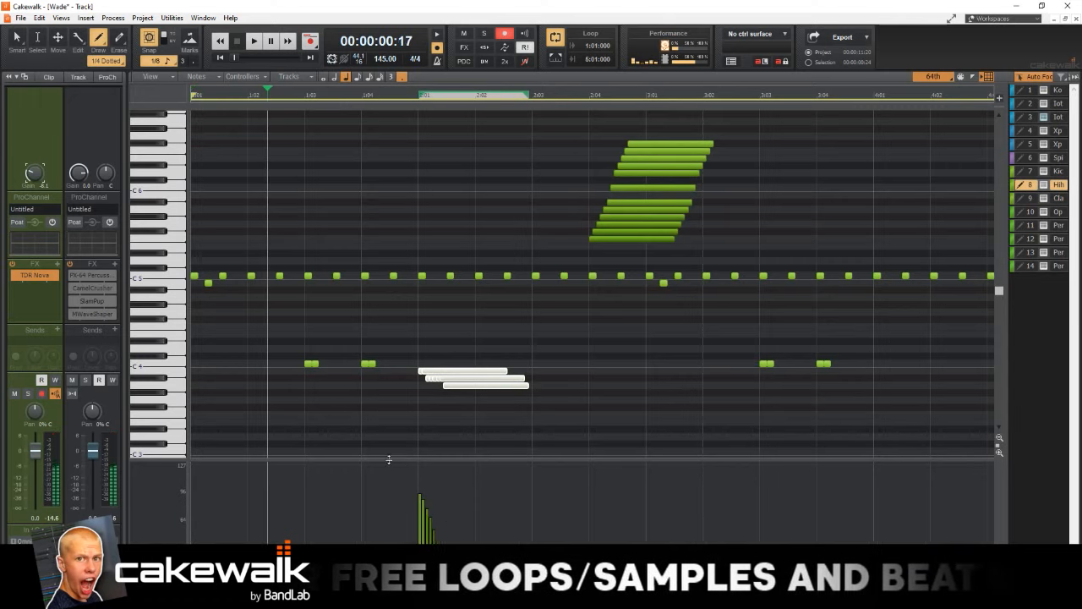
key("space")
key("ctrl+s")
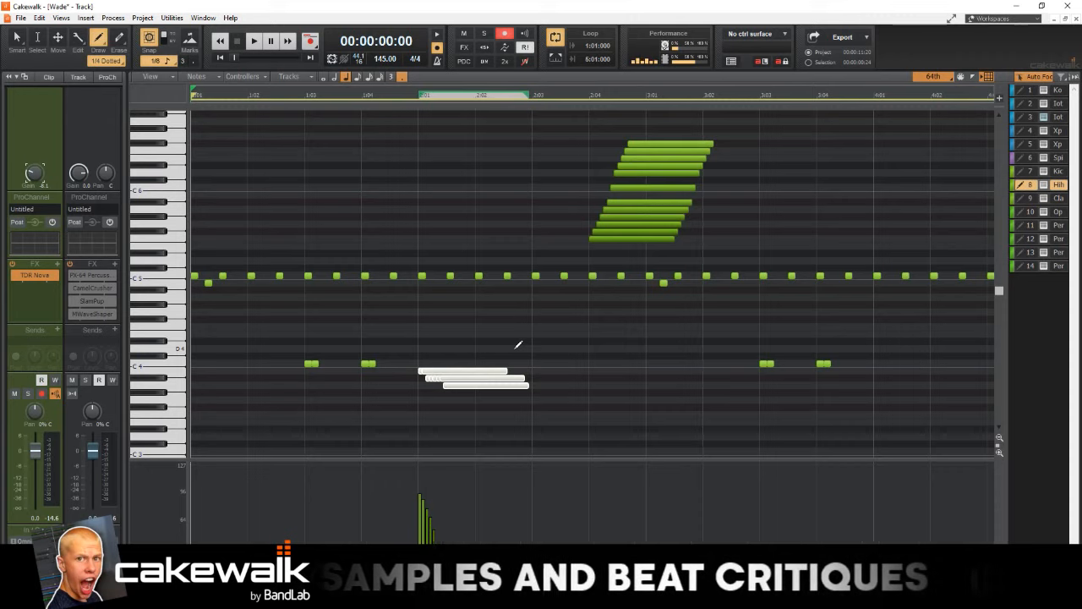
key("space")
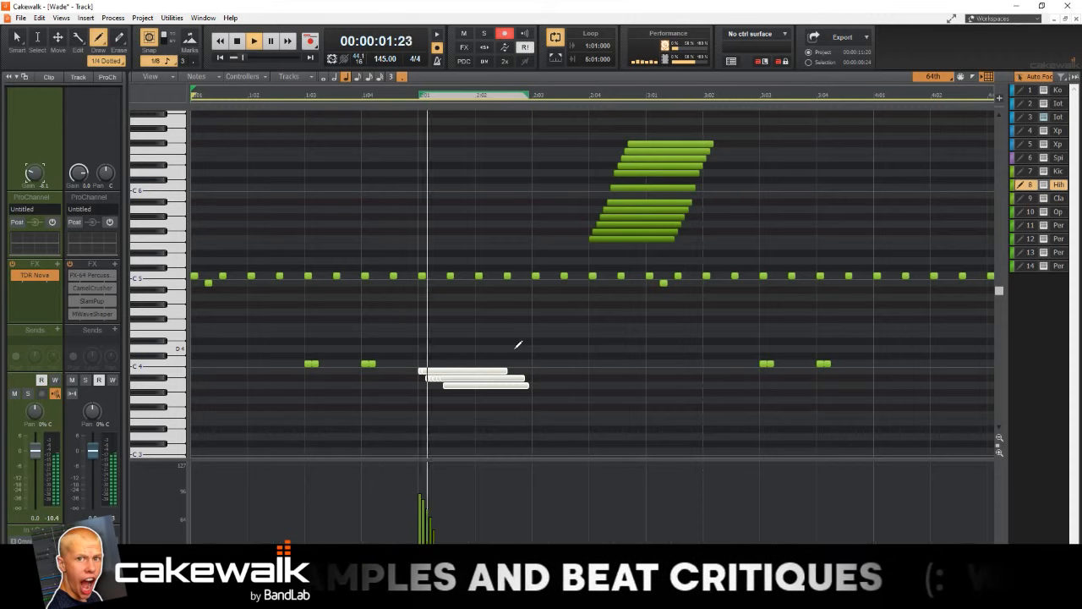
key("space")
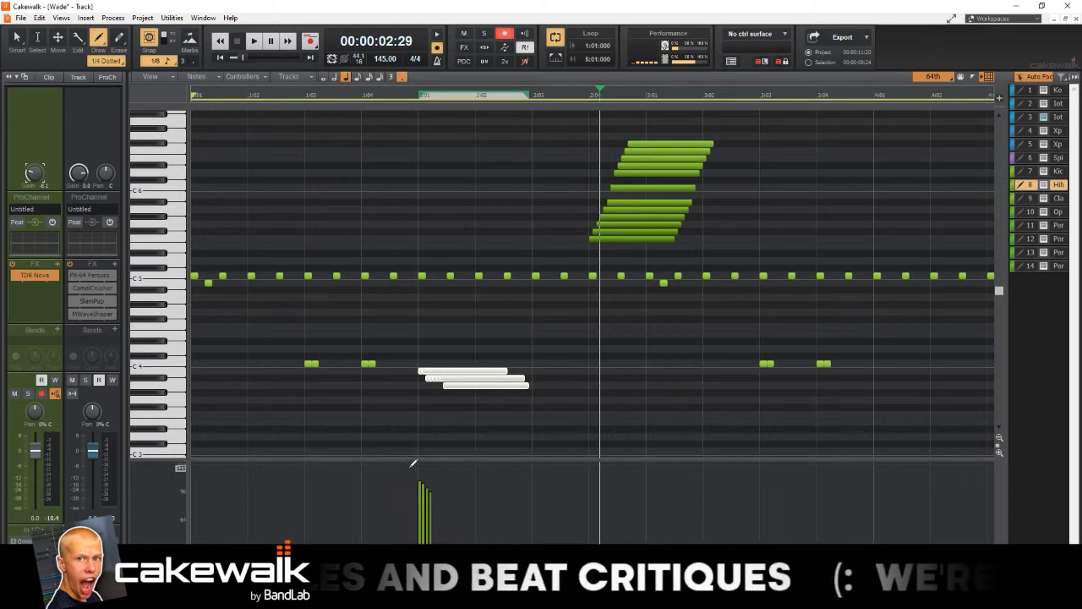
key("w")
key("space")
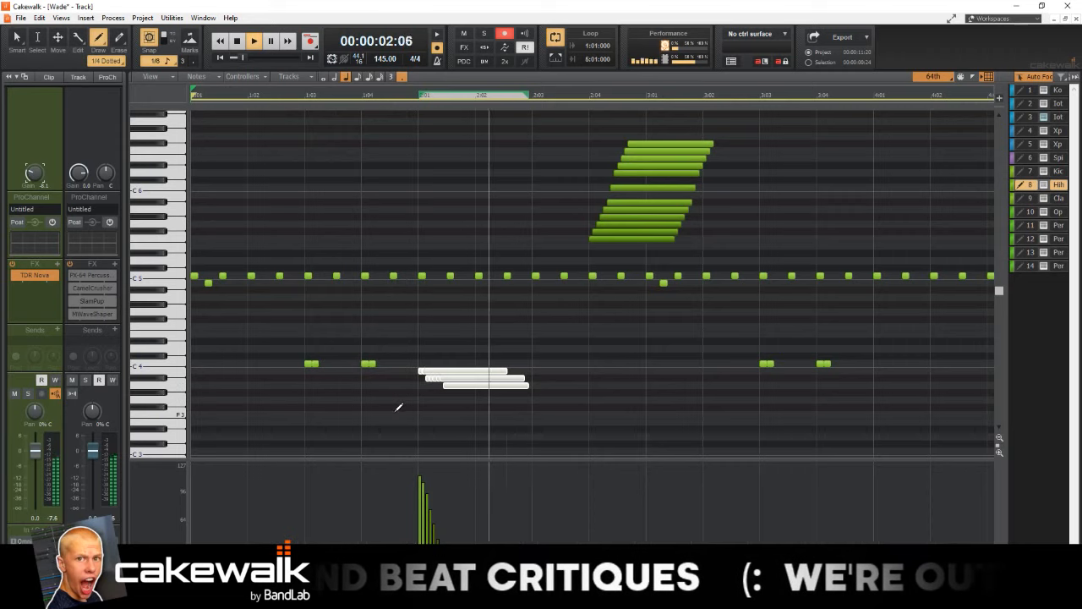
key("space")
- Undo the descending run at bar 2 together with its velocity edits
key("ctrl+z")
key("ctrl+z")
key("ctrl+z")
key("ctrl+z")
key("ctrl+z")
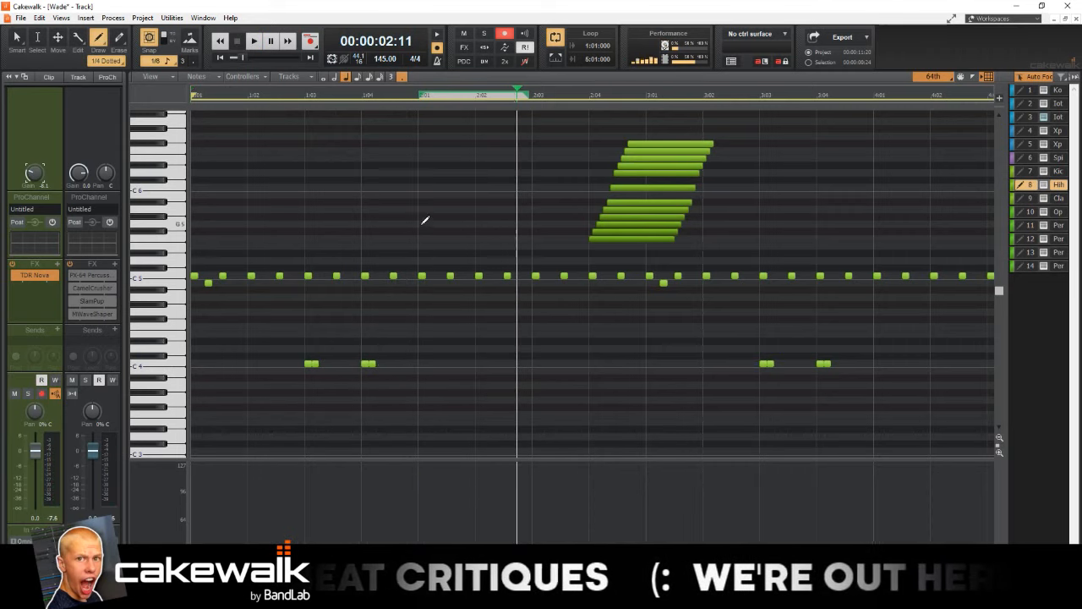
- Draw a 64th-note roll on A 5 from the start of bar 2, give it falling velocities and play it back
left_click_drag(421, 209, 451, 208)
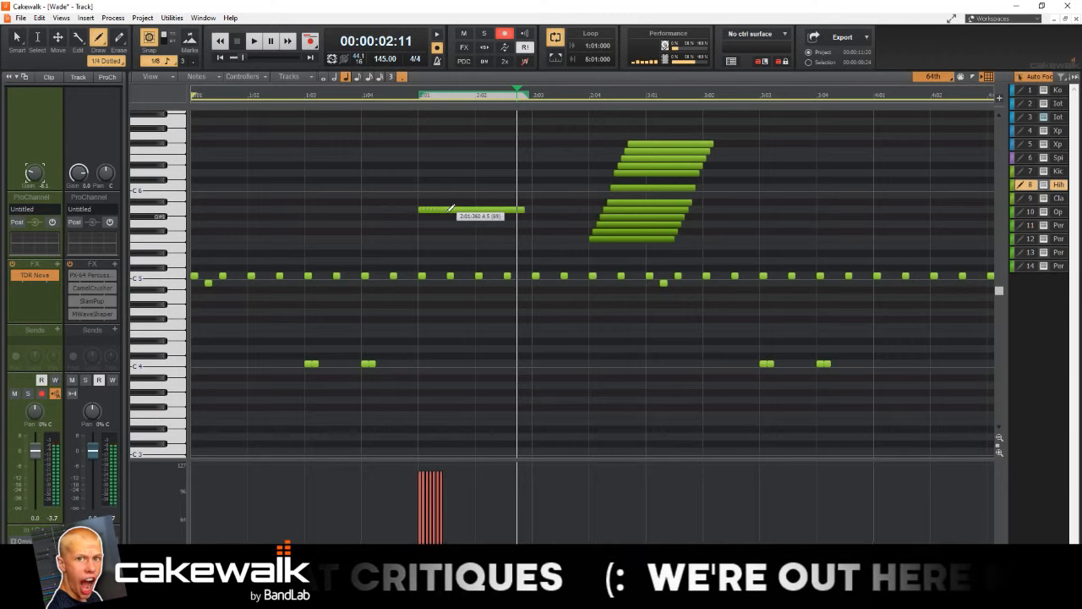
left_click_drag(169, 203, 170, 223)
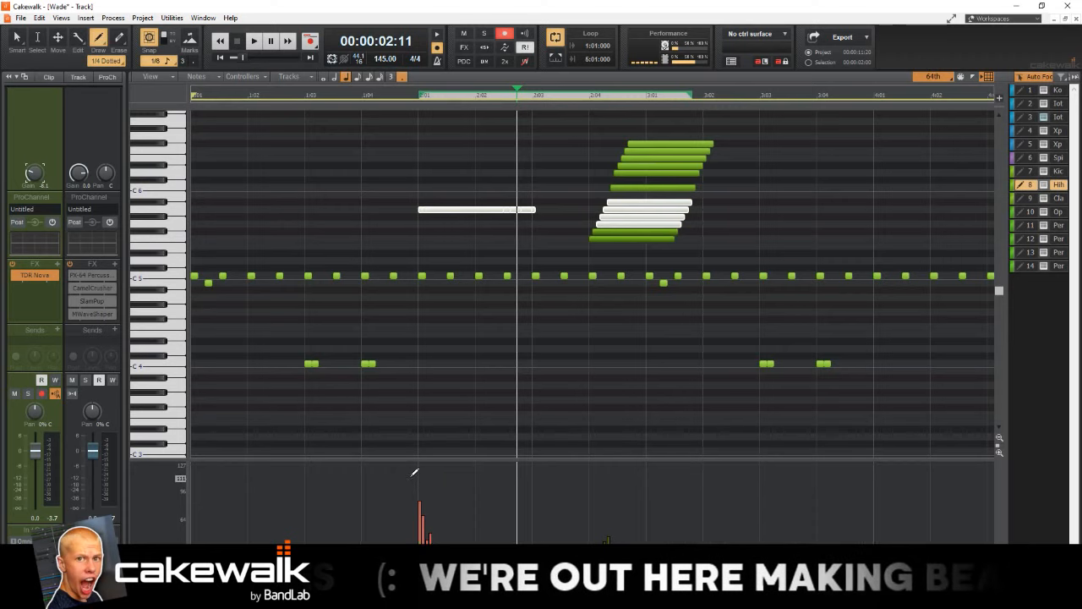
key("space")
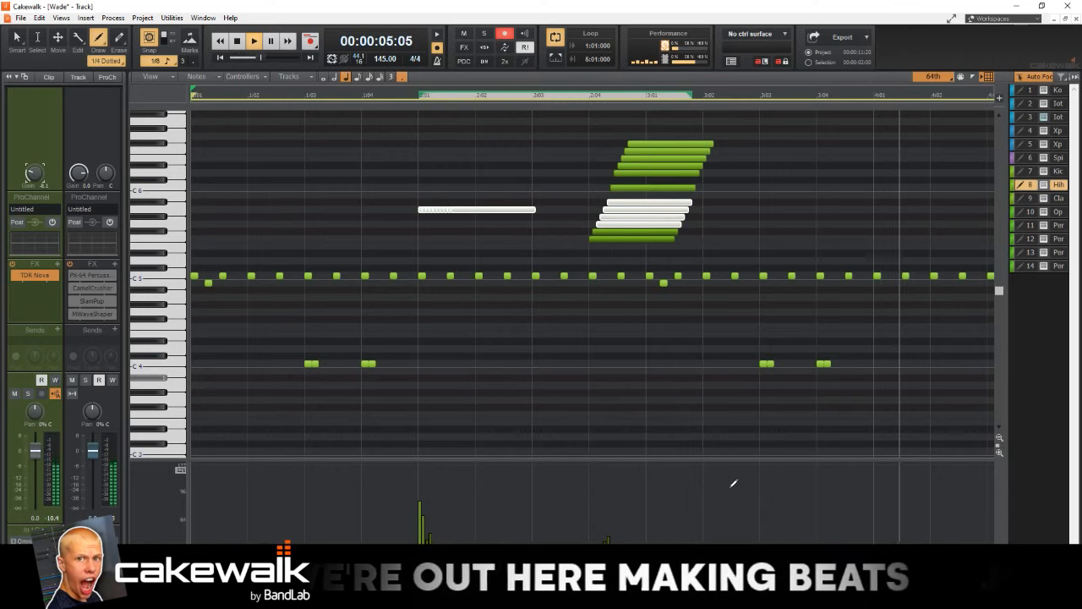
key("space")
- Set the snap resolution to 1/16 triplet and draw a roll on E 4 from beat 2 of bar 4
key("t")
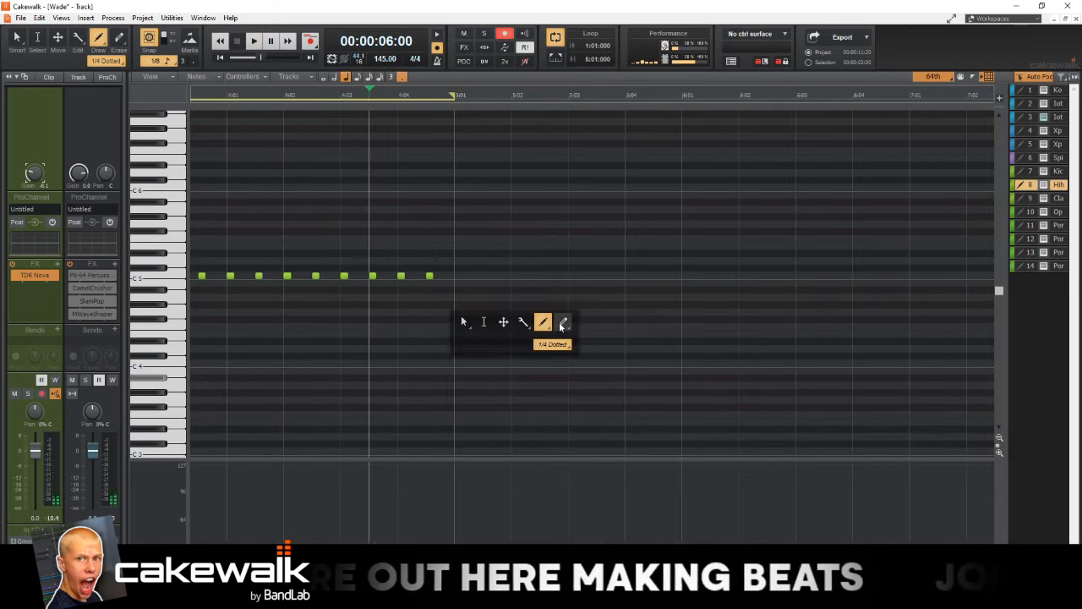
left_click(934, 77)
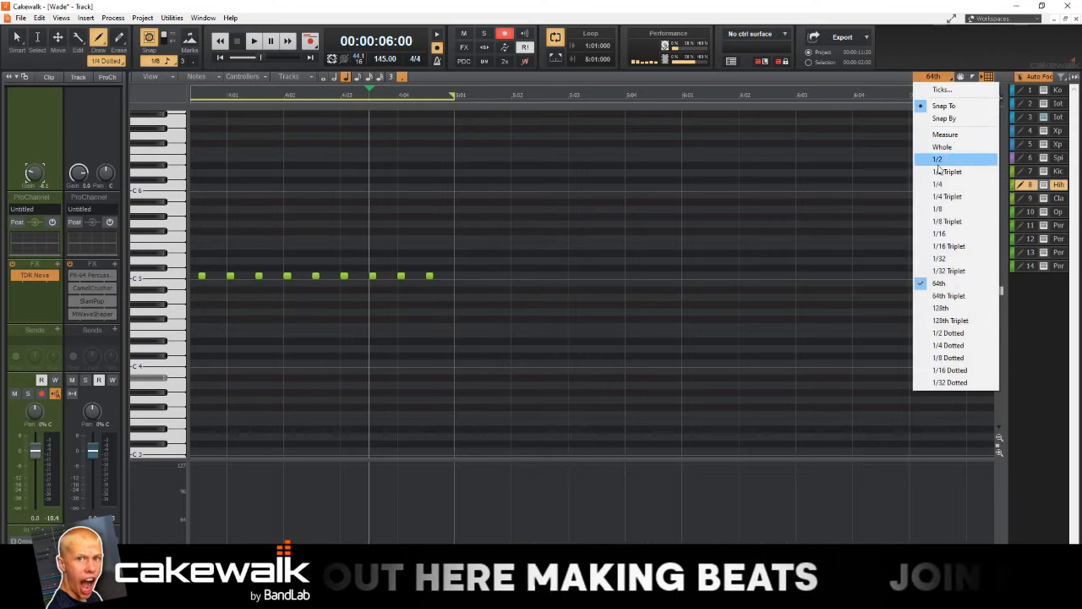
left_click(959, 246)
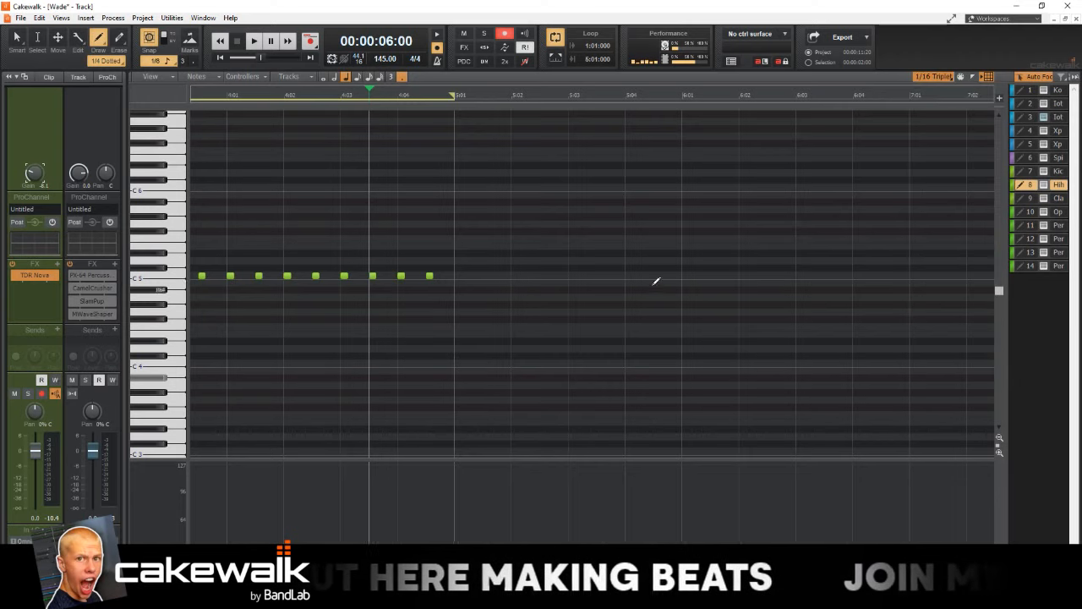
key("t")
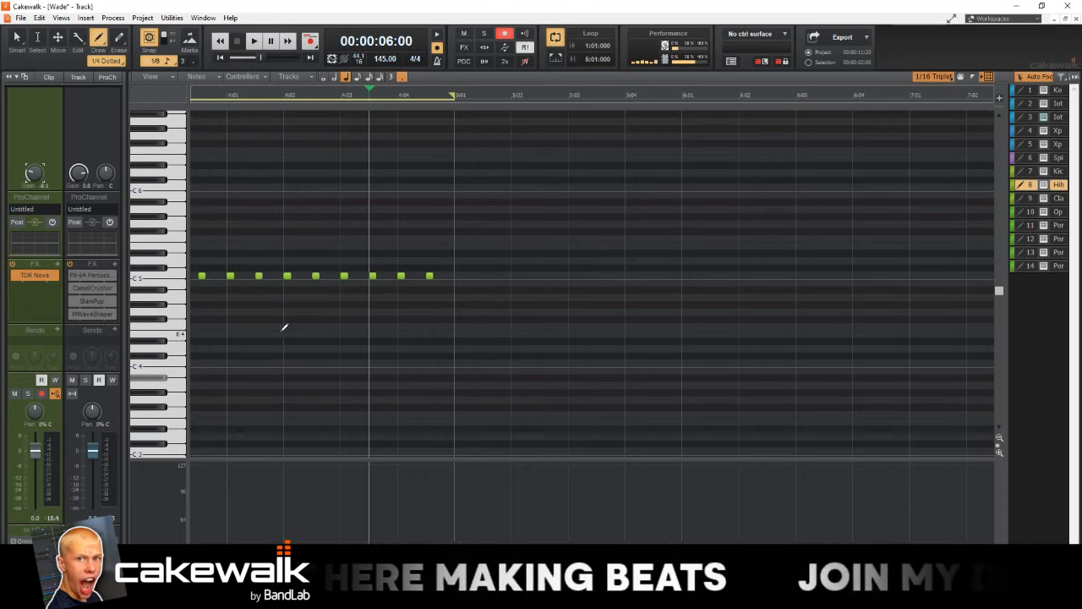
left_click_drag(286, 332, 394, 332)
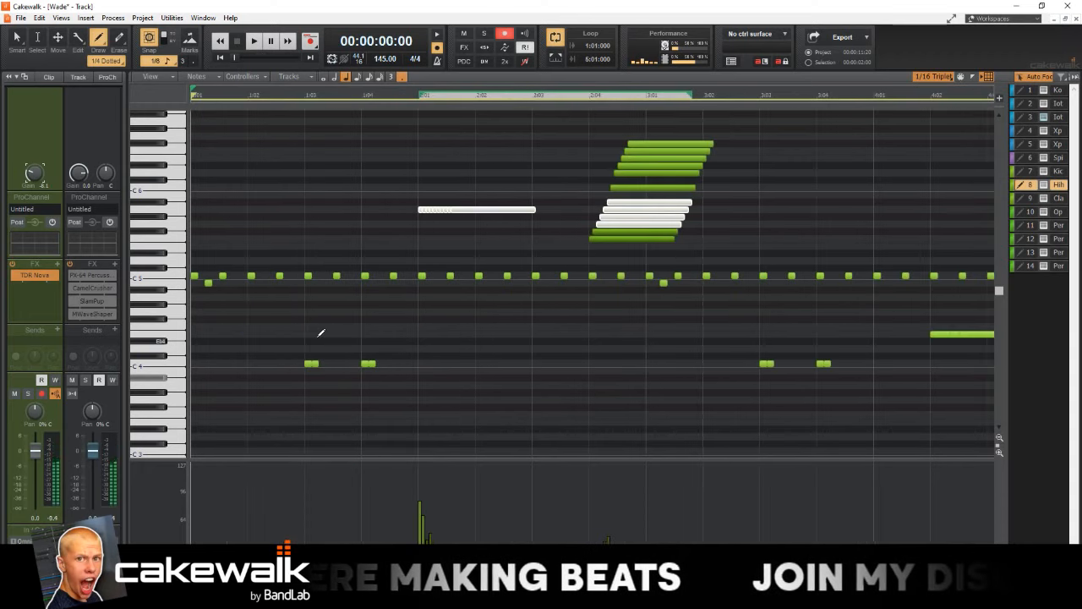
- Listen from the start and draw a short 1/16-triplet roll on C#4 at beat 3 of bar 2
key("space")
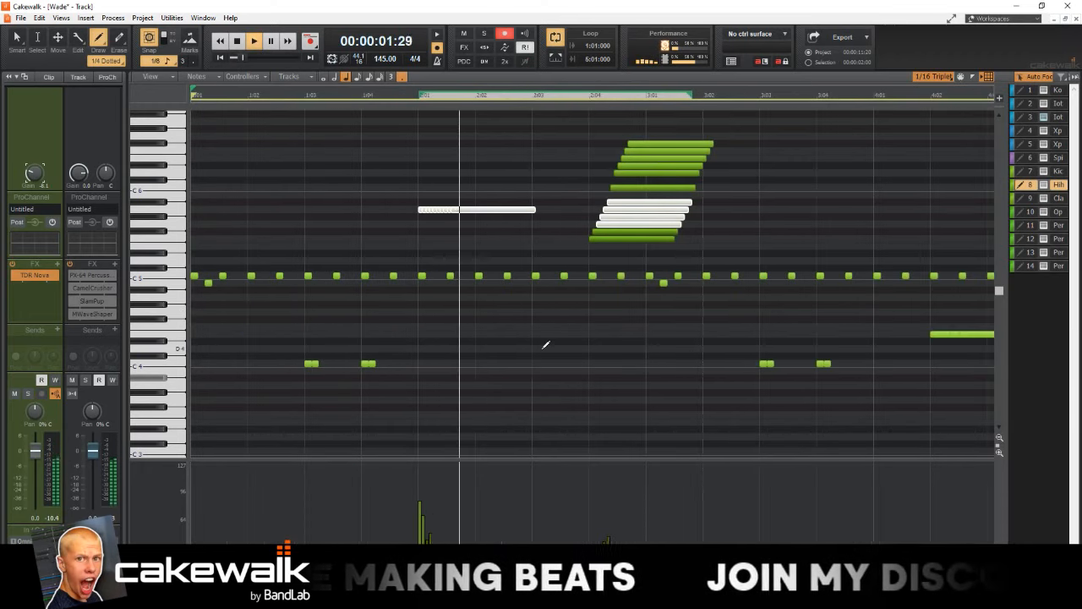
key("space")
left_click_drag(532, 356, 636, 356)
- Select the low-pitched notes, give the triplet roll at beat 3 of bar 2 falling velocities and listen from the start
key("t")
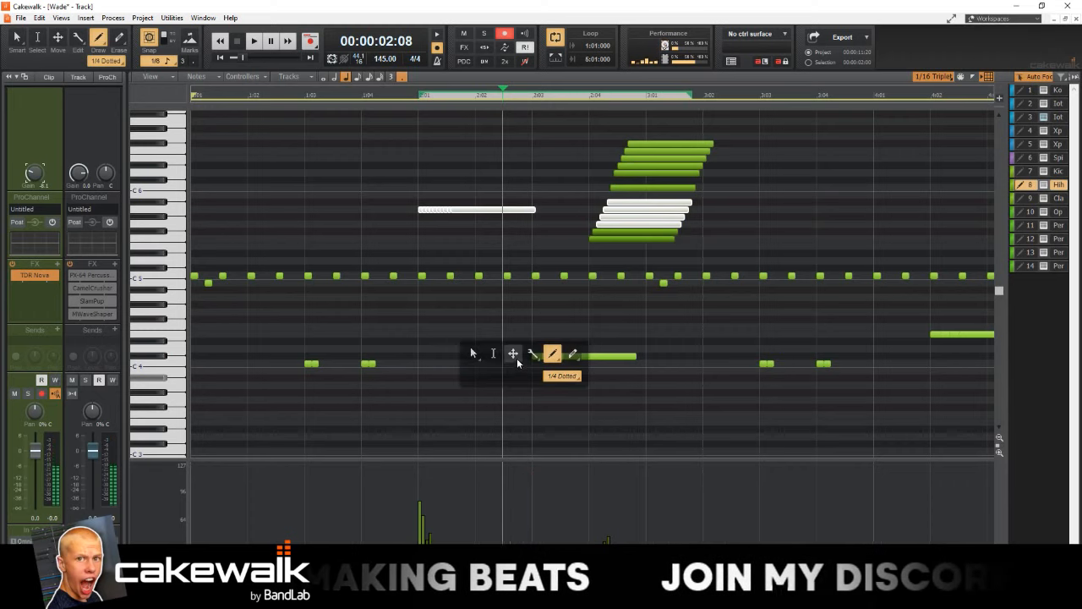
left_click(493, 354)
key("ctrl+a")
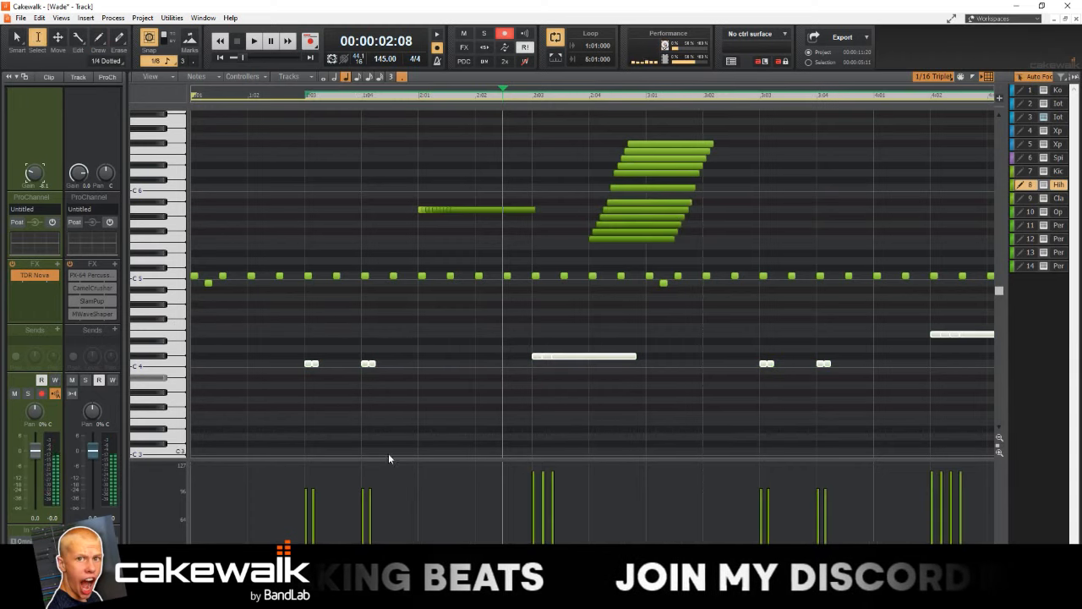
key("t")
left_click(339, 445)
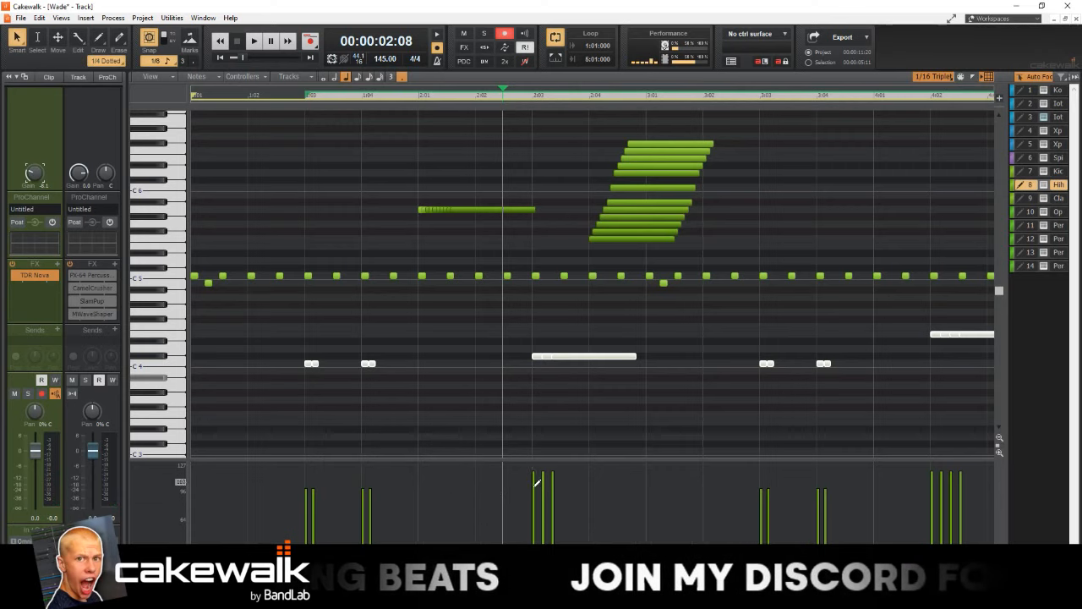
key("w")
key("space")
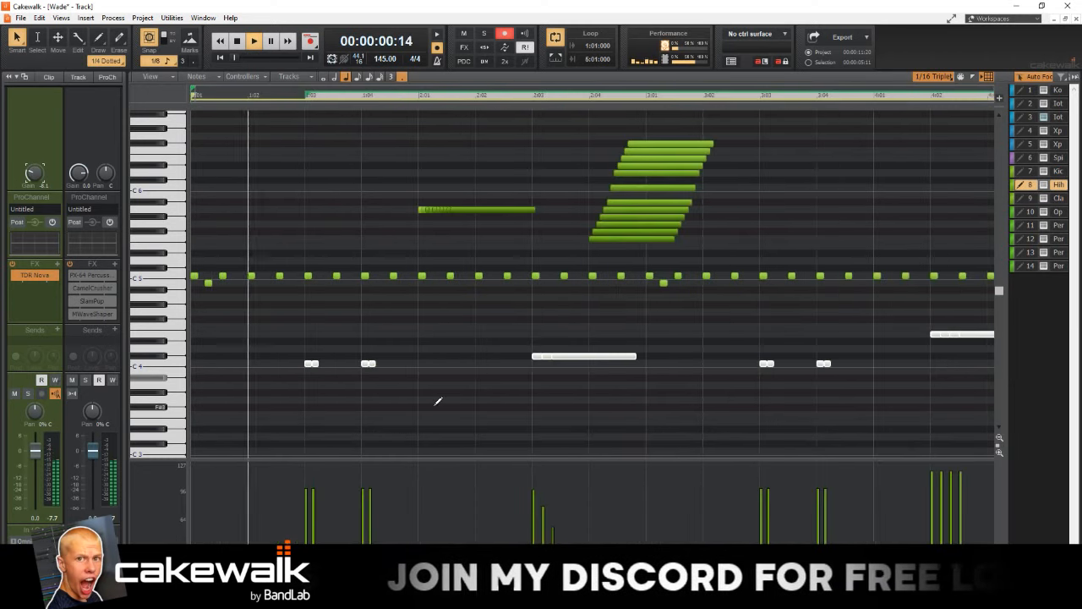
key("space")
- Set the snap resolution to 1/32 triplet and draw two ascending three-note runs in the first beat of bar 4
left_click(924, 78)
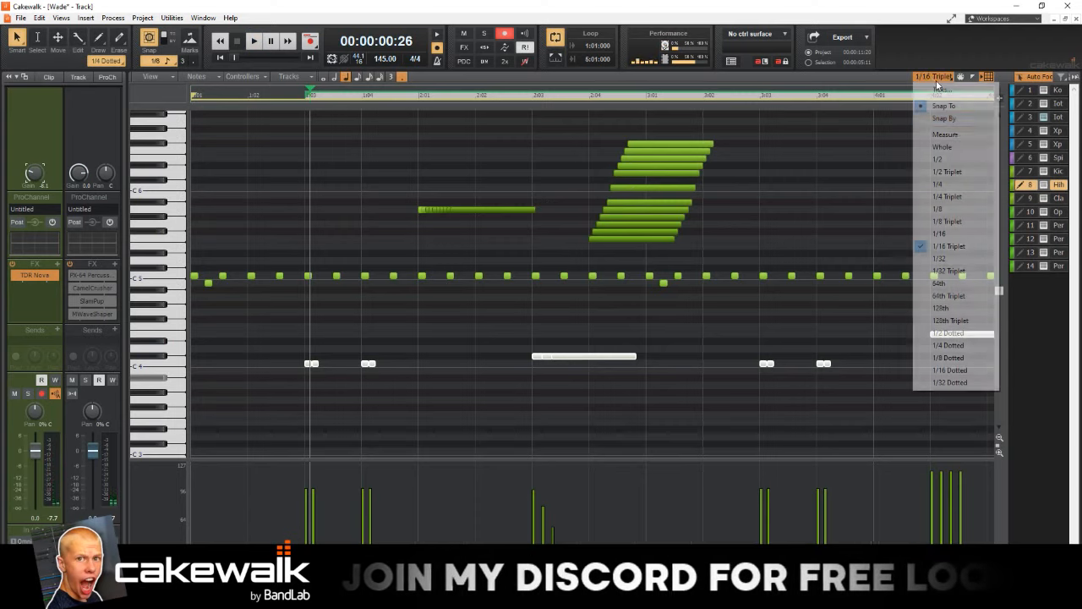
left_click(920, 273)
key("t")
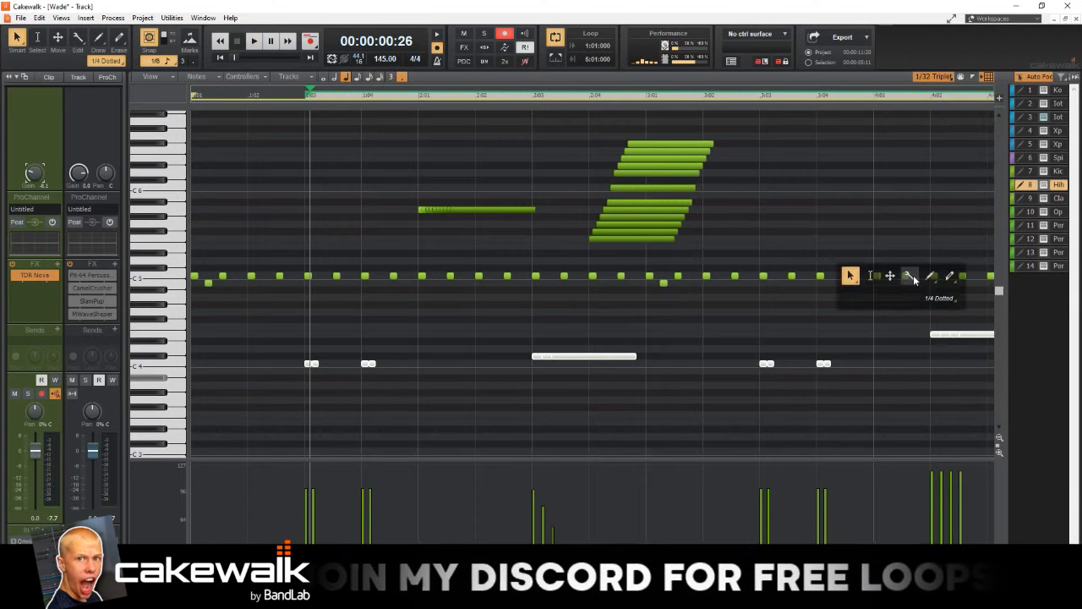
left_click(926, 279)
left_click_drag(875, 218, 891, 193)
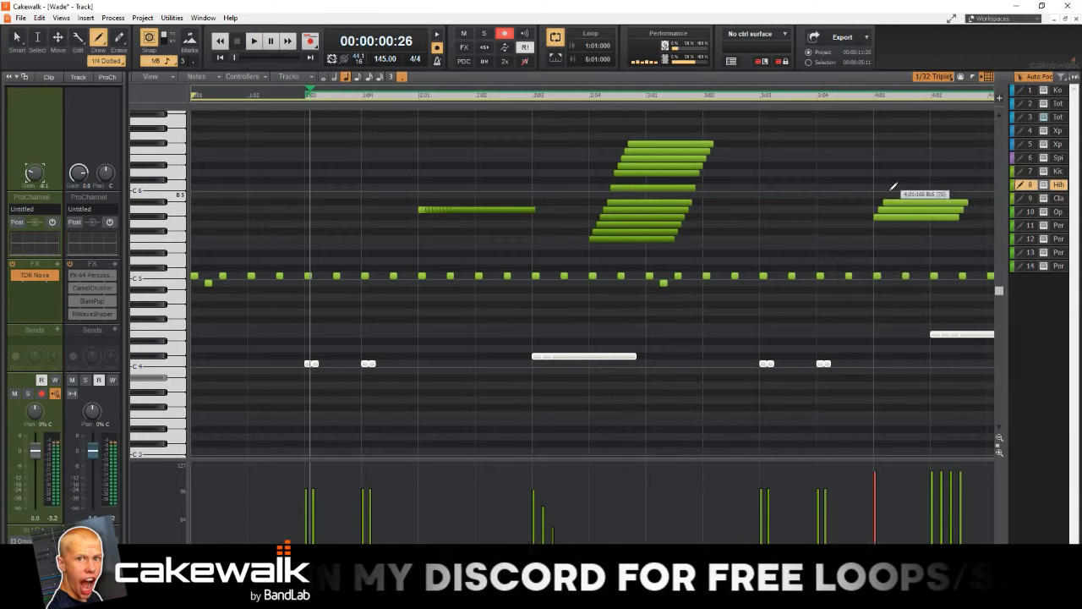
left_click_drag(905, 254, 912, 234)
- Select the two ascending runs in bar 4, give each rising velocities and play the pattern from the start
key("t")
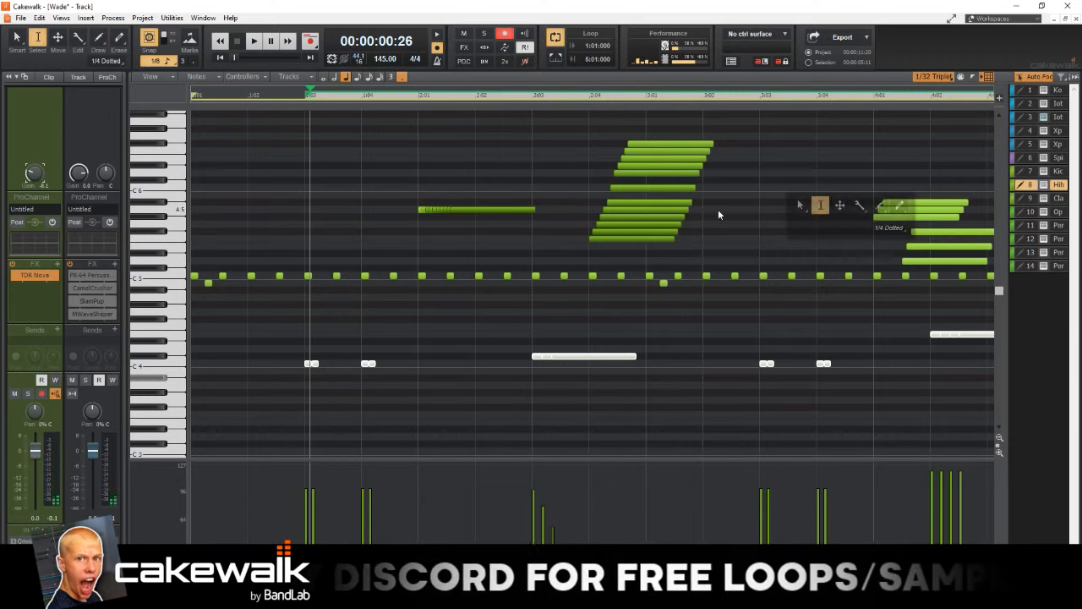
left_click(816, 207)
left_click_drag(173, 260, 173, 259)
key("t")
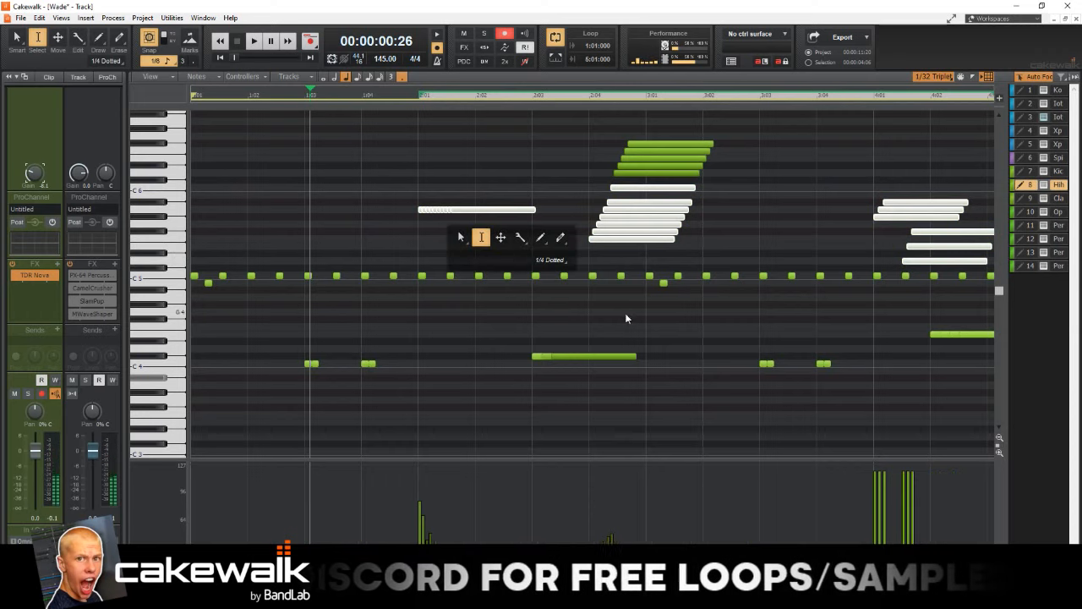
left_click(460, 239)
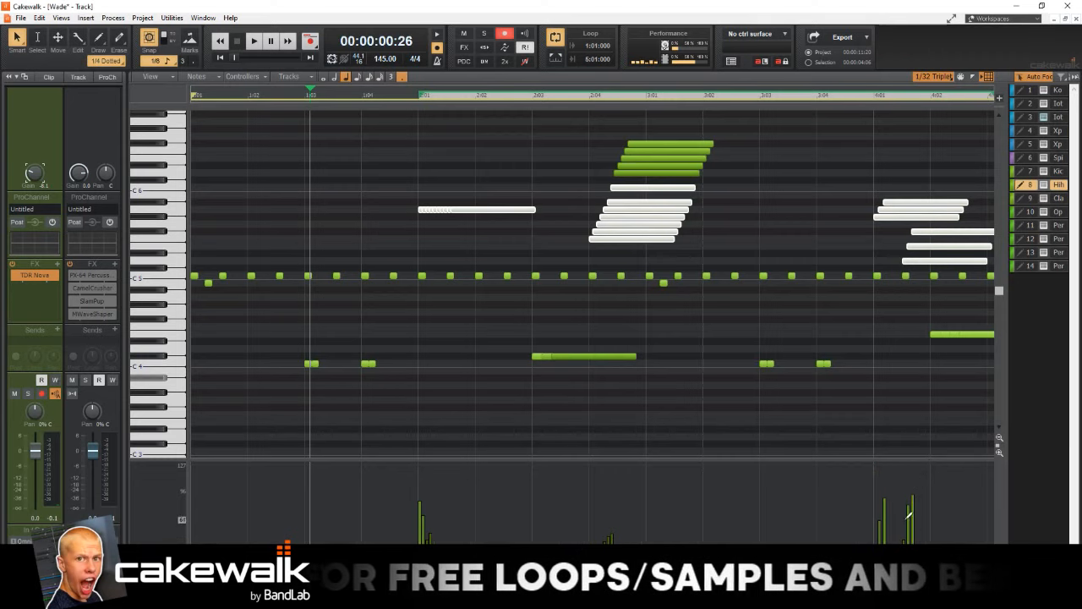
key("space")
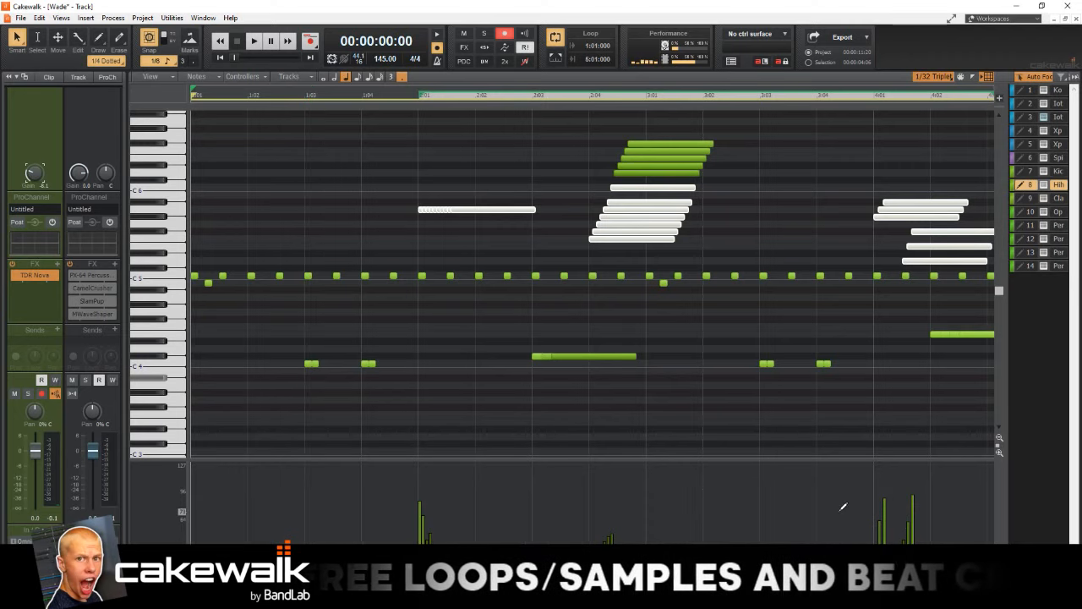
key("space")
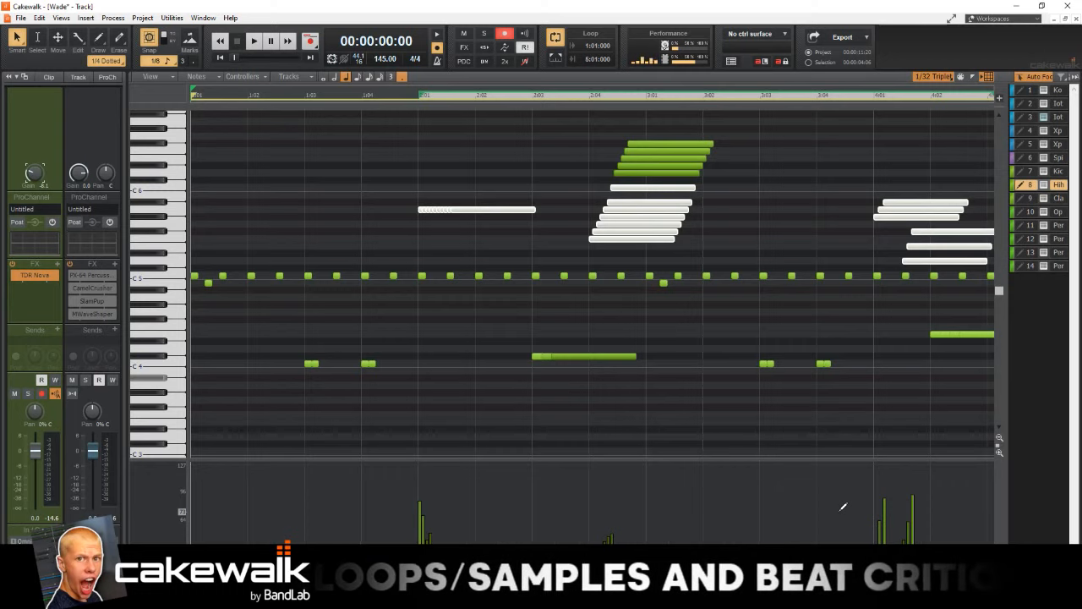
key("space")
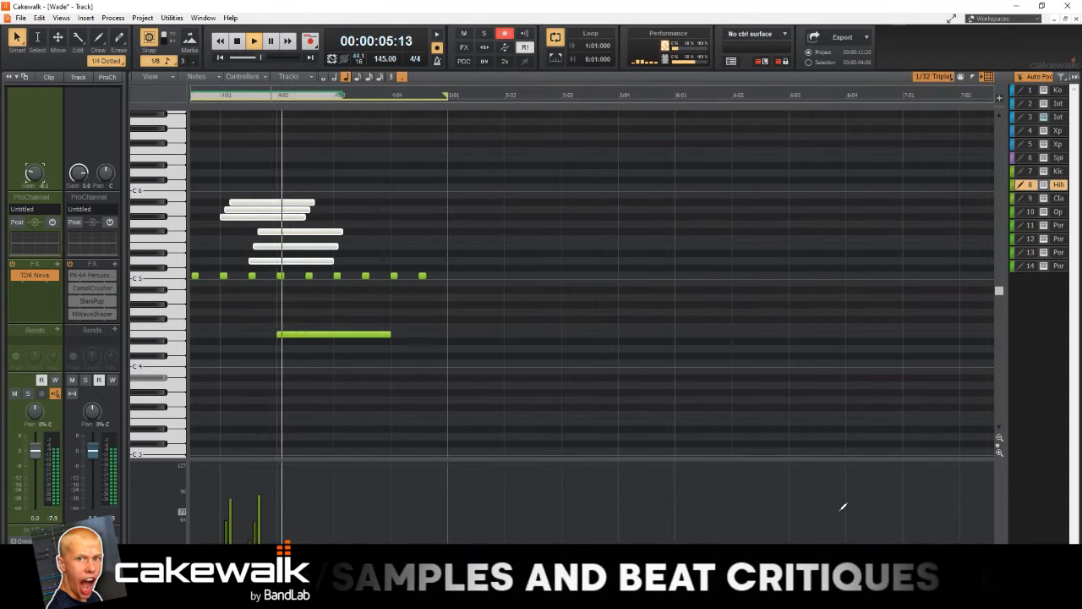
- Set the snap resolution to 64th, draw a short run around C 5 at the end of bar 4 and listen
key("t")
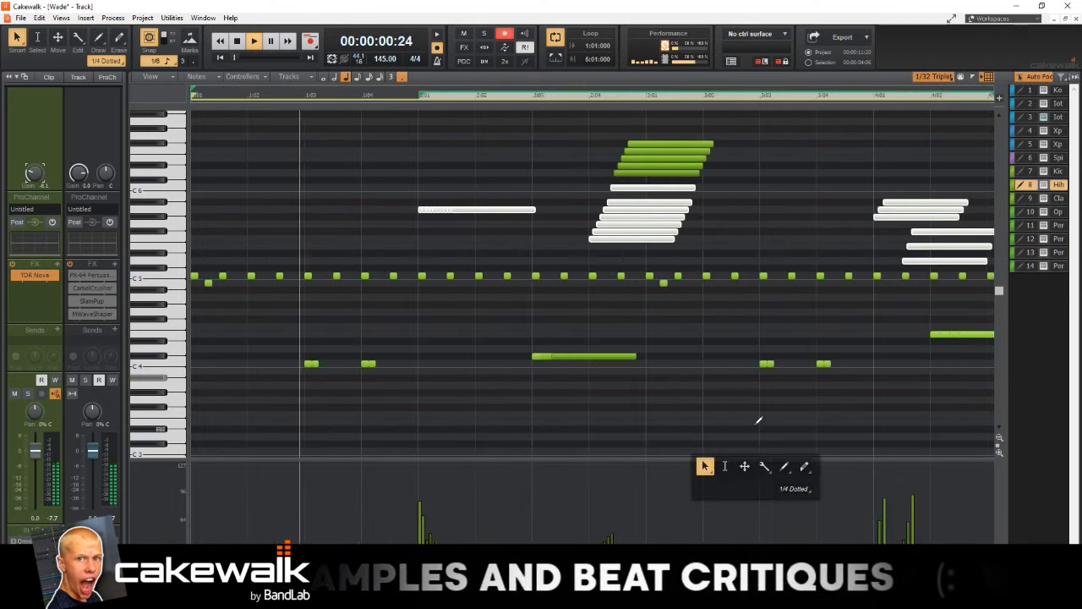
left_click(783, 468)
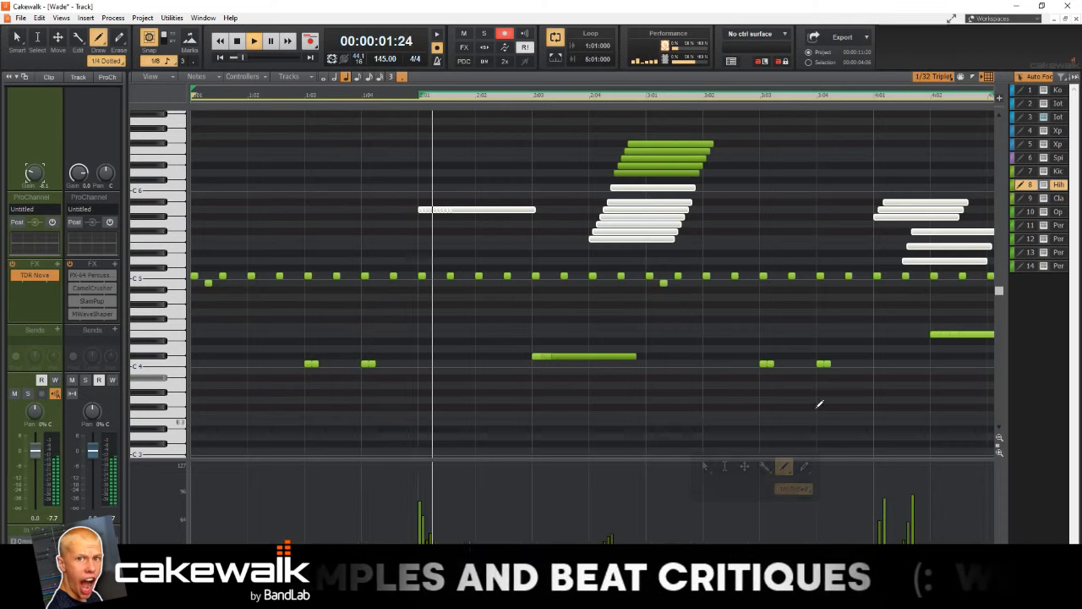
left_click(933, 81)
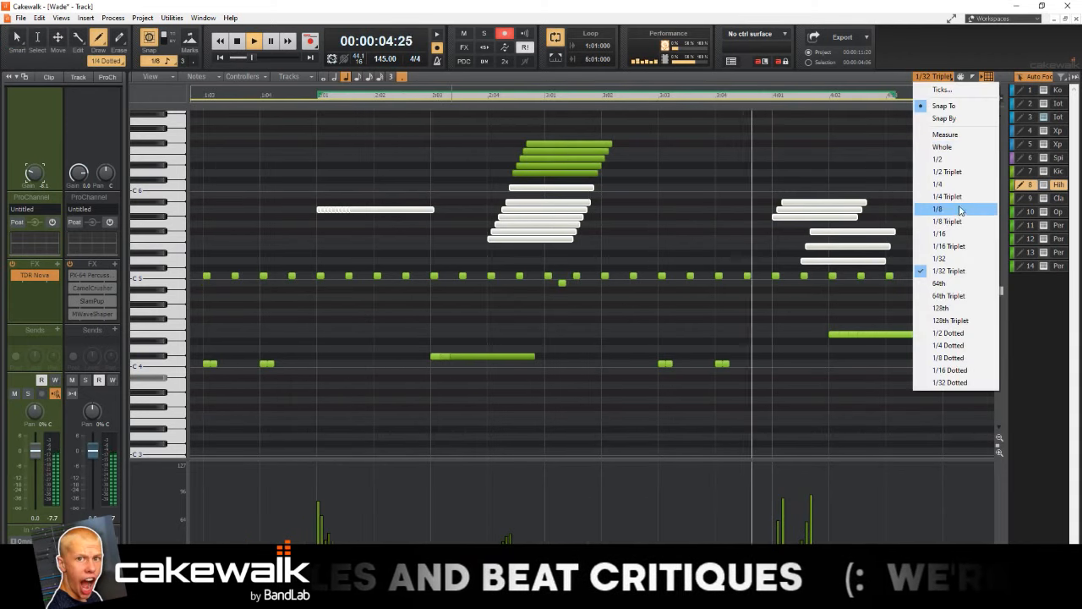
left_click(939, 284)
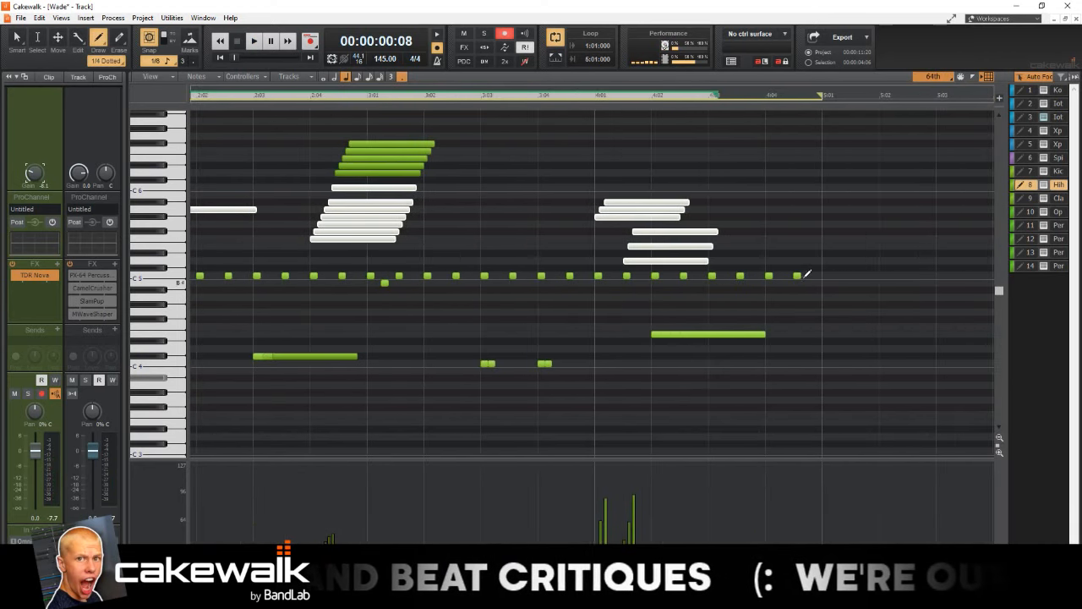
mouse_move(804, 276)
left_mouse_down()
mouse_move(821, 282)
mouse_move(817, 266)
left_mouse_up()
key("space")
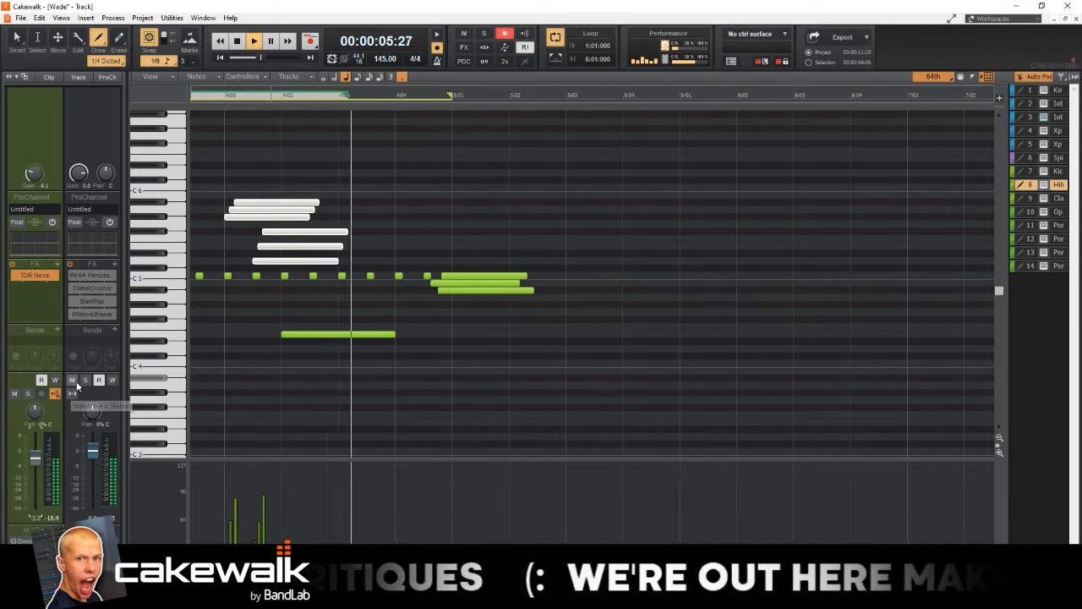
- Replace the second Bb4 note in the run ending bar 4 with an A 4 note and add a D 5 note at bar 5
key("space")
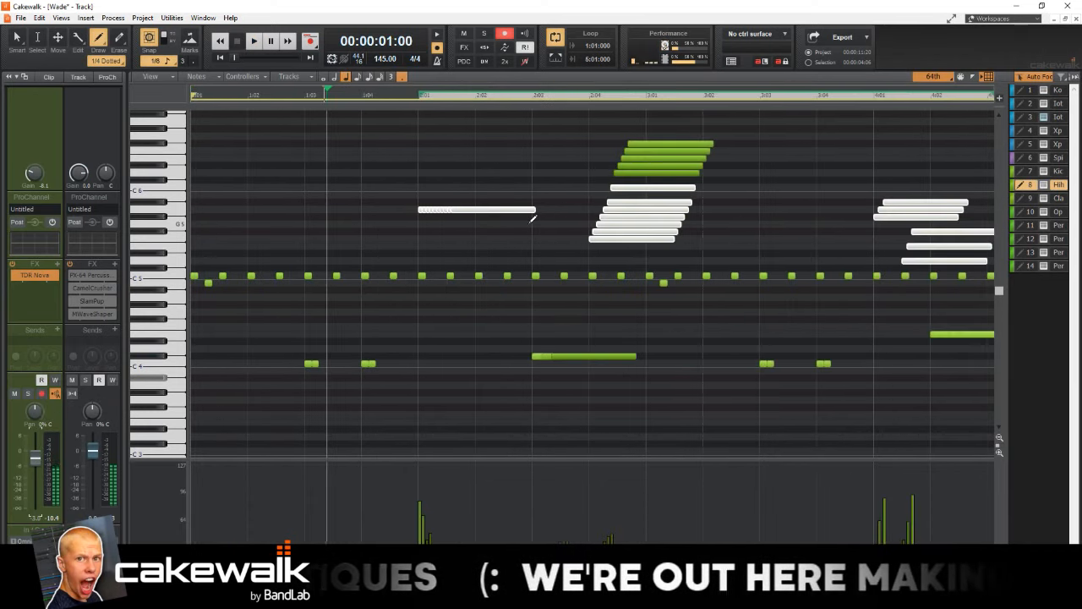
scroll(551, 309, "right", 6)
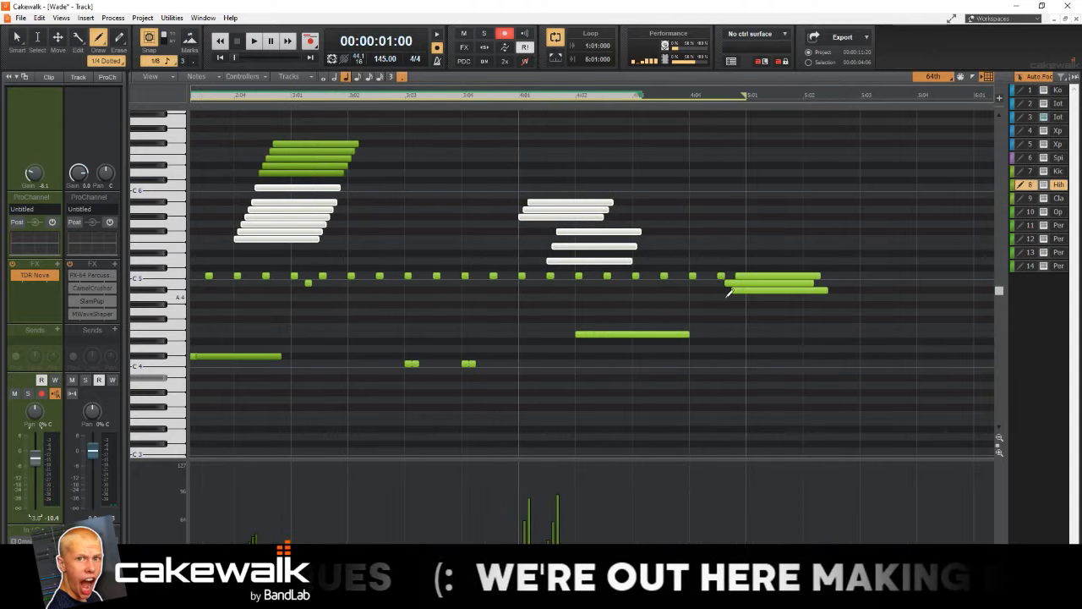
scroll(761, 291, "up", 2)
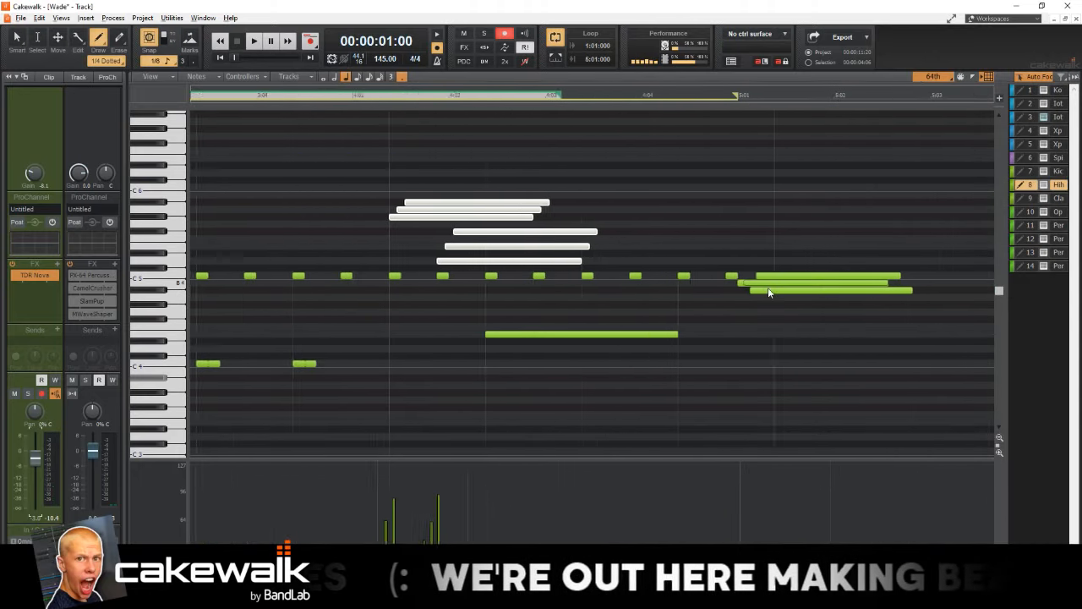
scroll(768, 292, "up", 3)
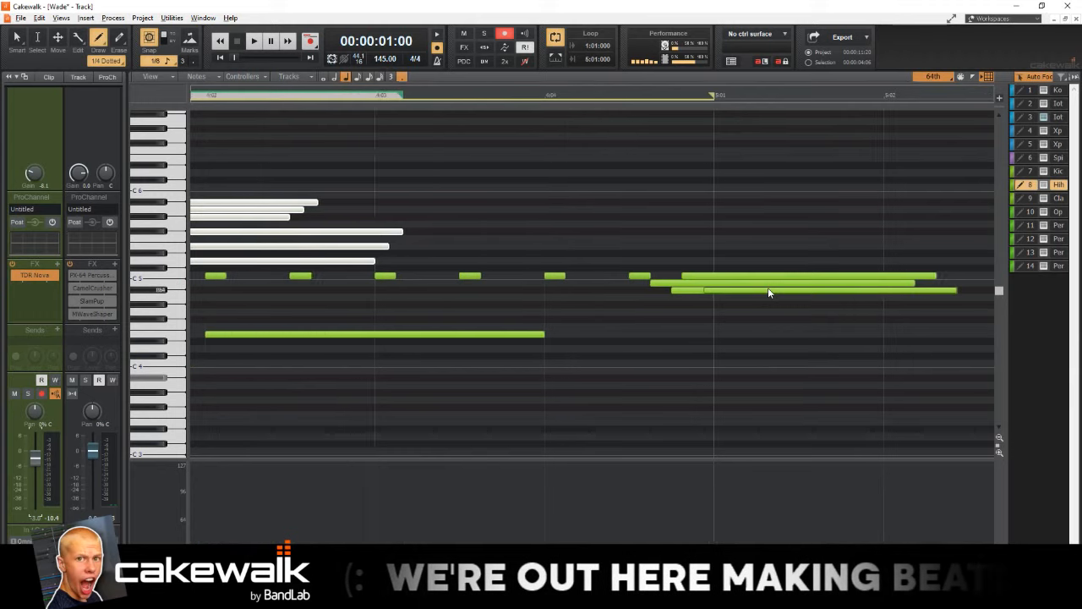
scroll(694, 290, "up", 3)
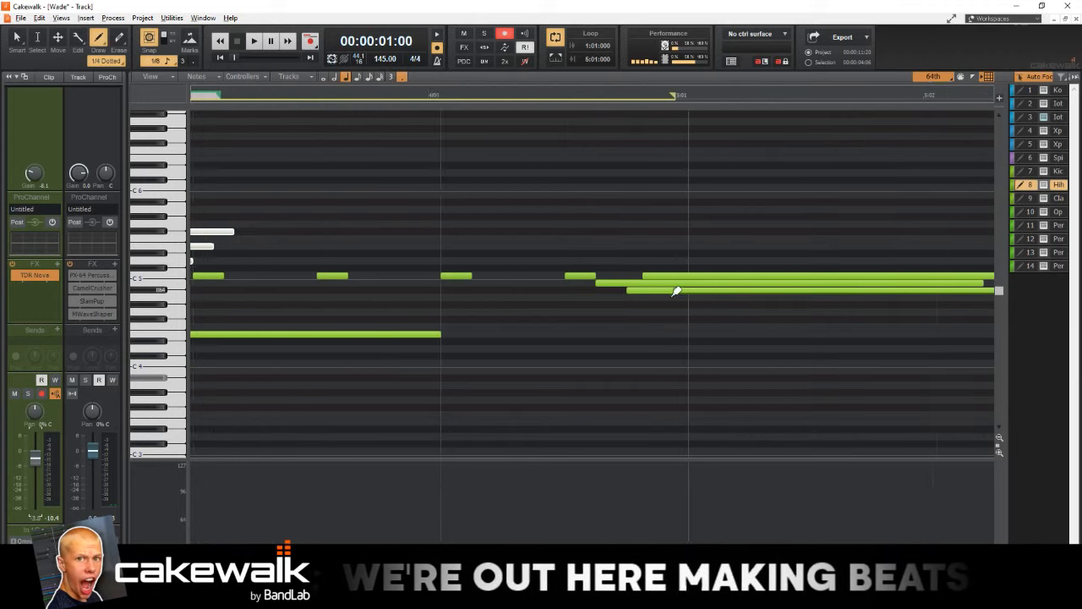
scroll(642, 290, "up", 3)
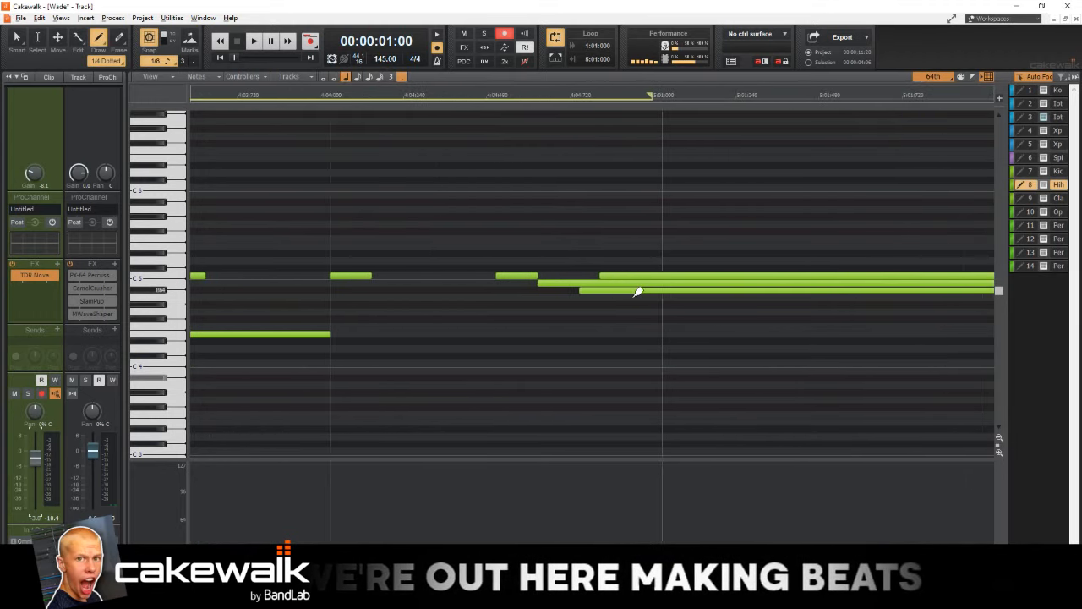
right_click(634, 293)
left_click(611, 297)
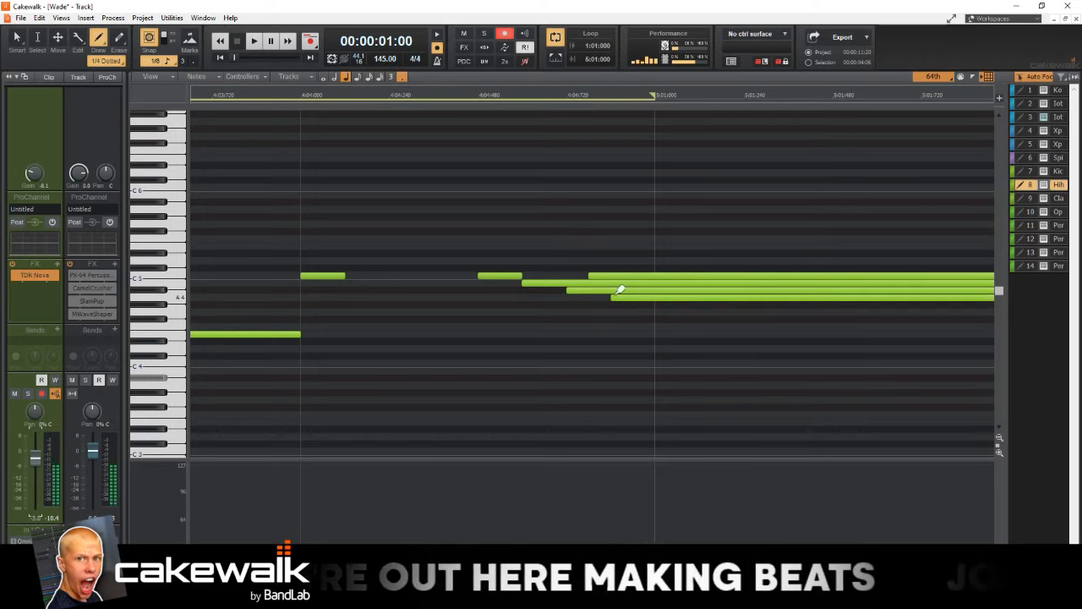
left_click(650, 260)
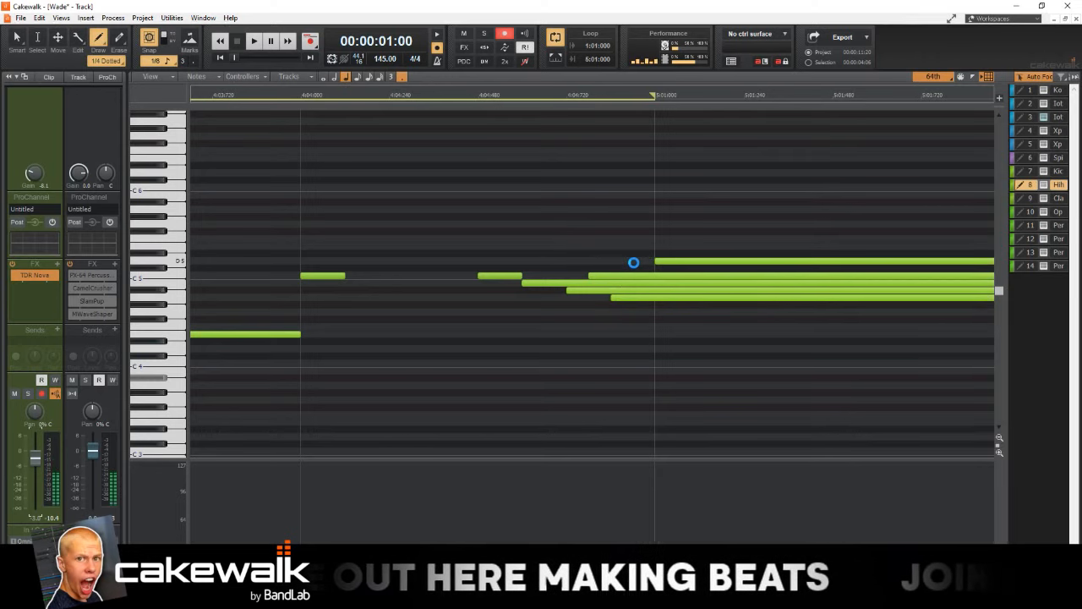
- Undo the D 5 note added at bar 5 and play the pattern from the start
key("ctrl+z")
key("w")
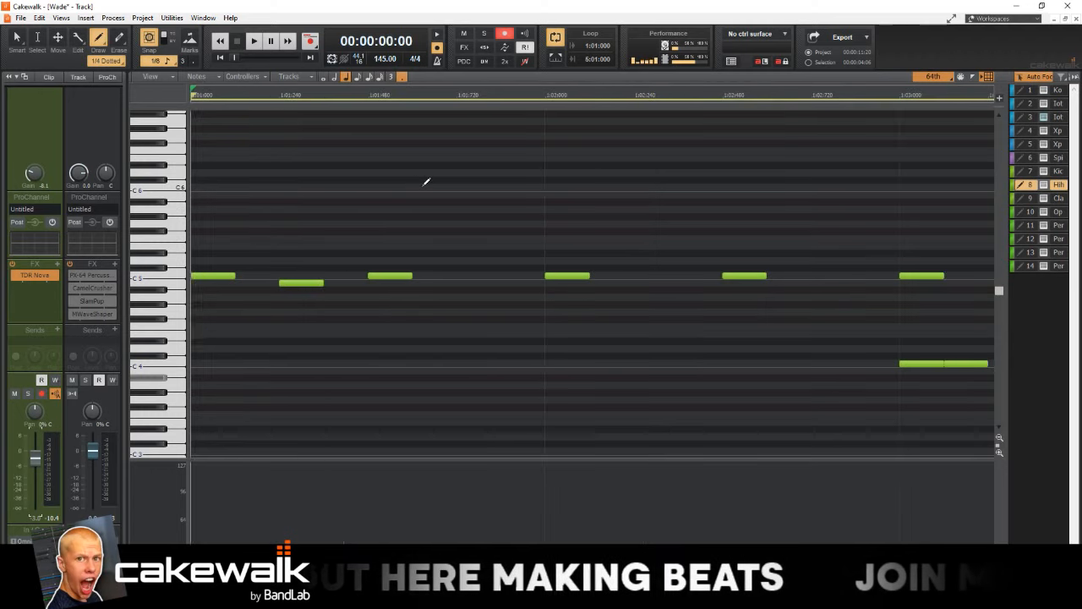
key("space")
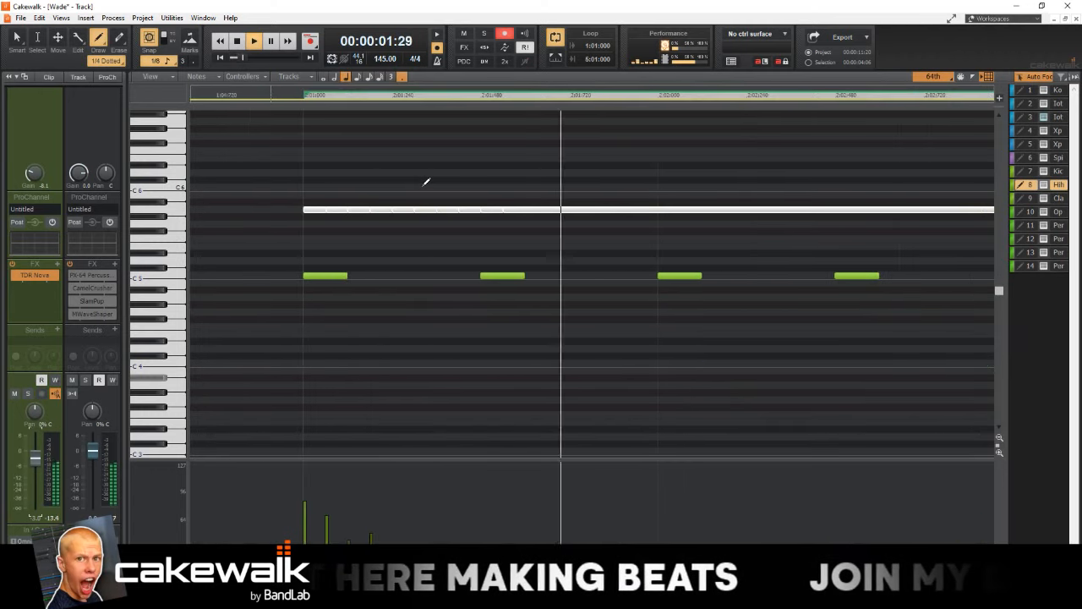
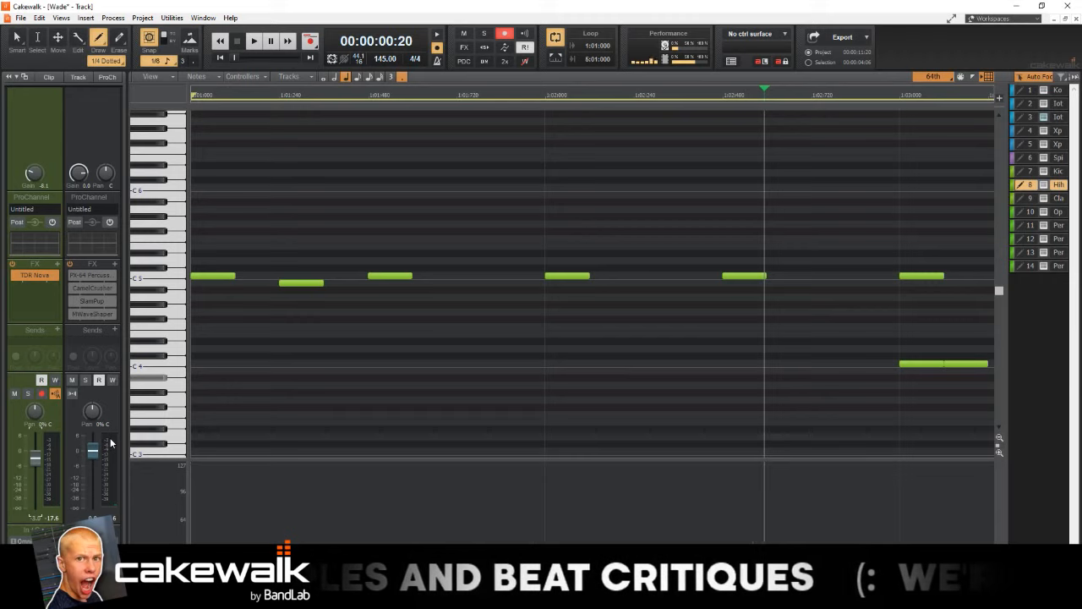
- Adjust the system volume to 64 and replay the pattern from the start
key("space")
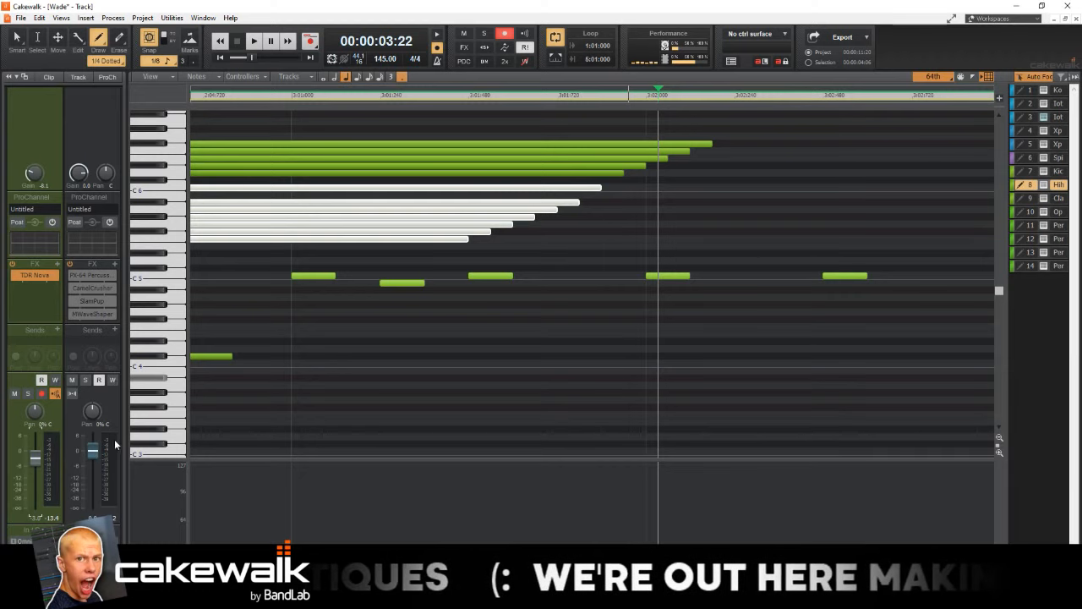
key("XF86AudioRaiseVolume")
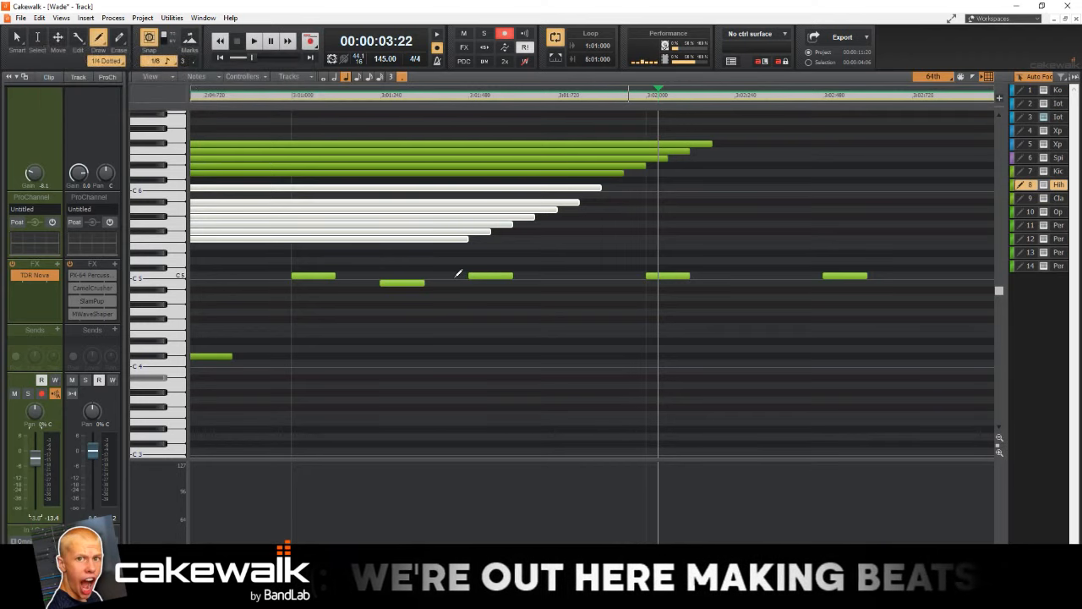
key("XF86AudioRaiseVolume")
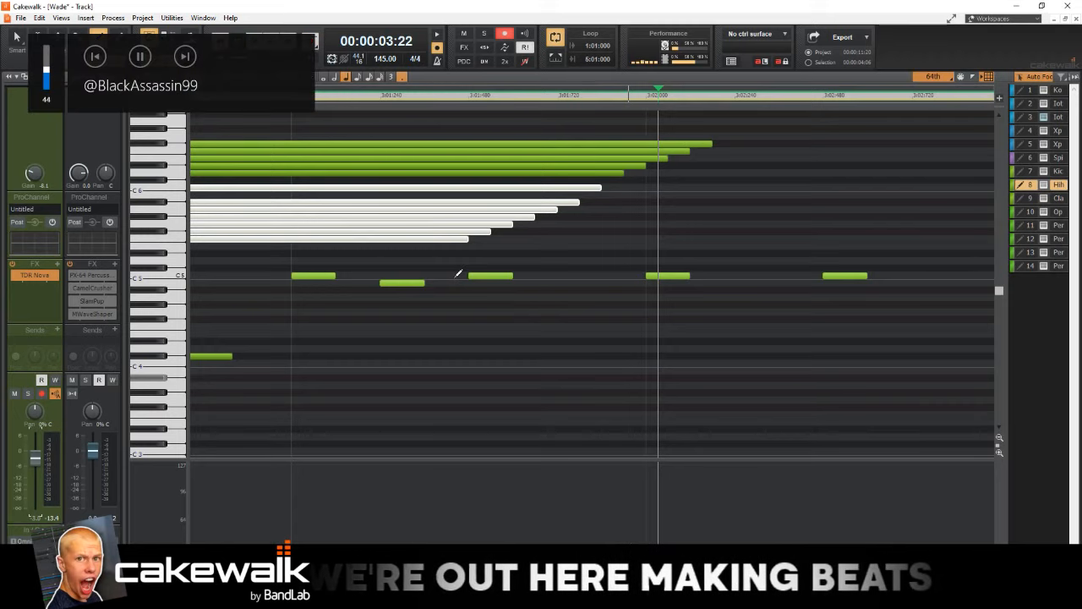
key("w")
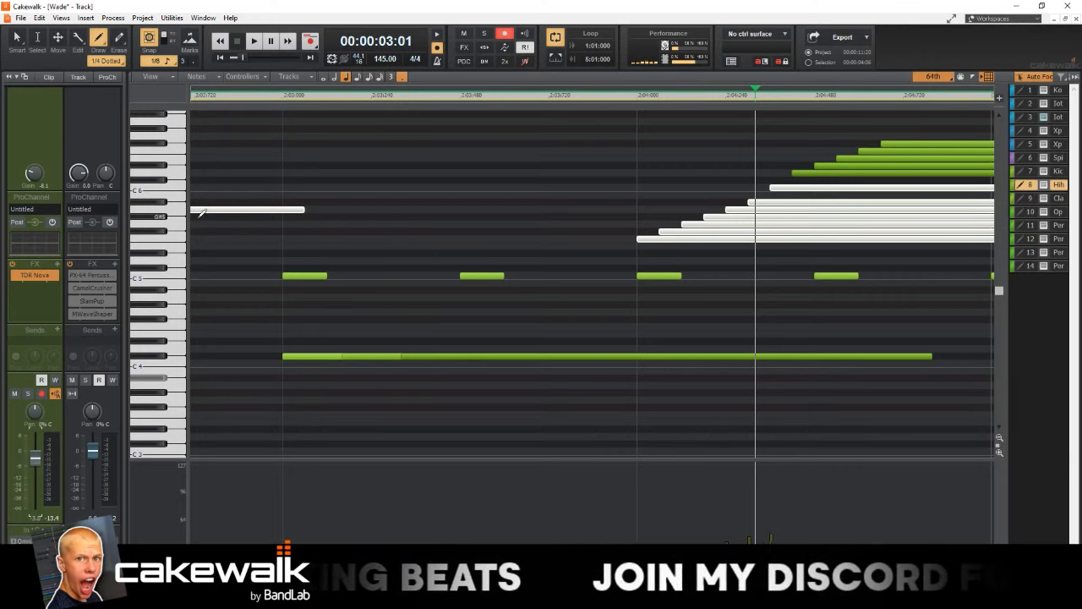
key("XF86AudioLowerVolume")
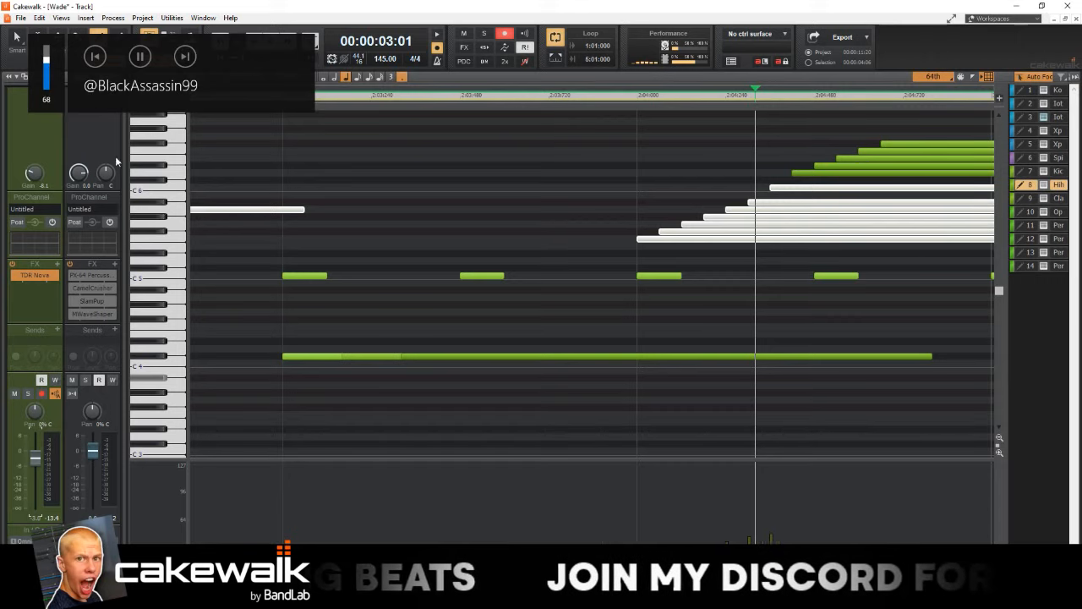
key("w")
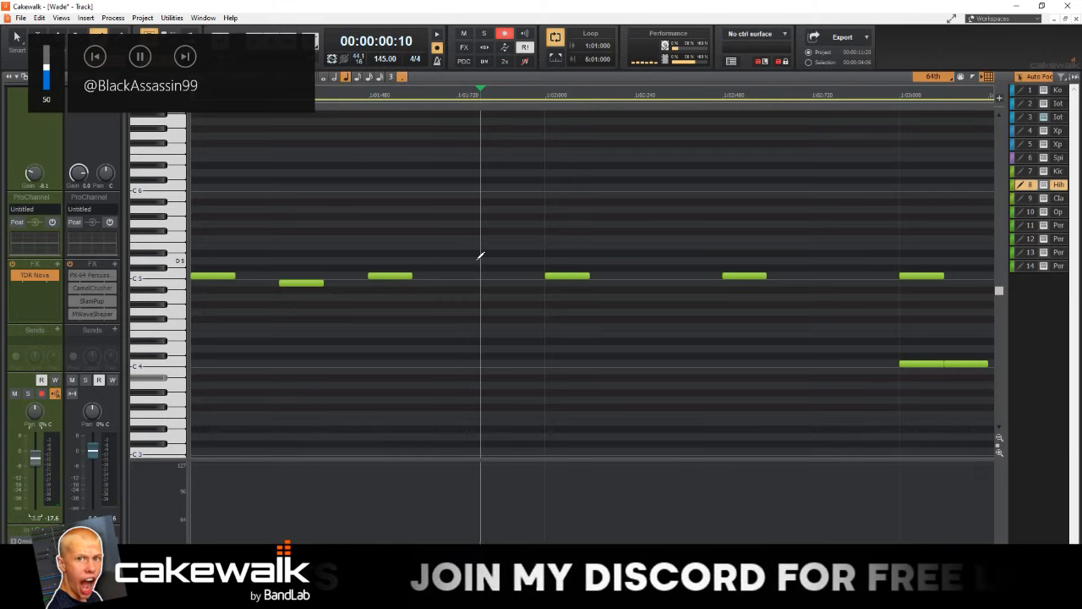
key("XF86AudioRaiseVolume")
key("XF86AudioRaiseVolume")
key("XF86AudioRaiseVolume")
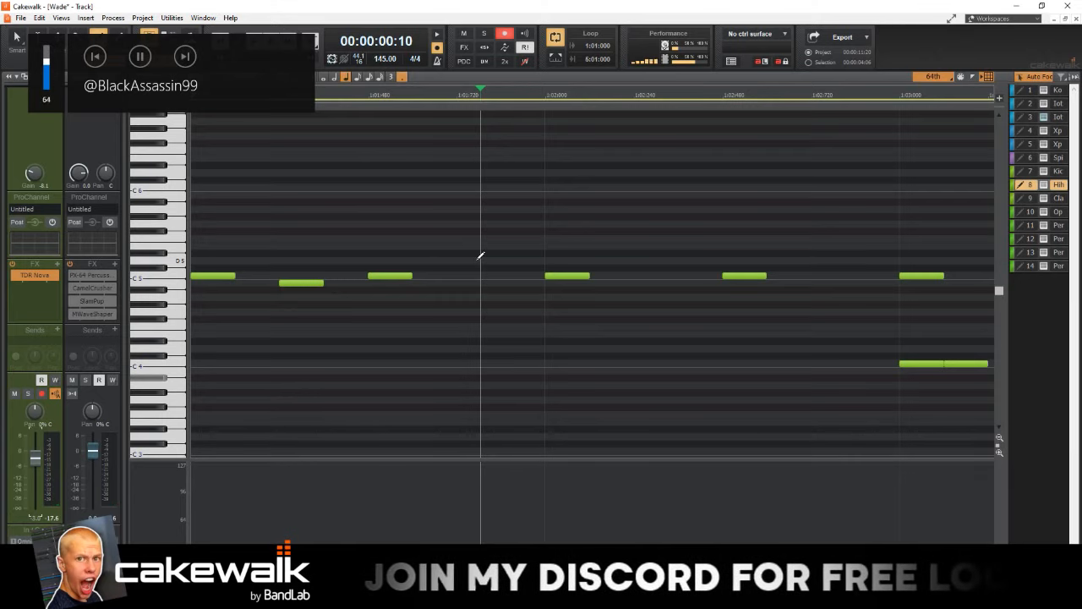
key("w")
key("space")
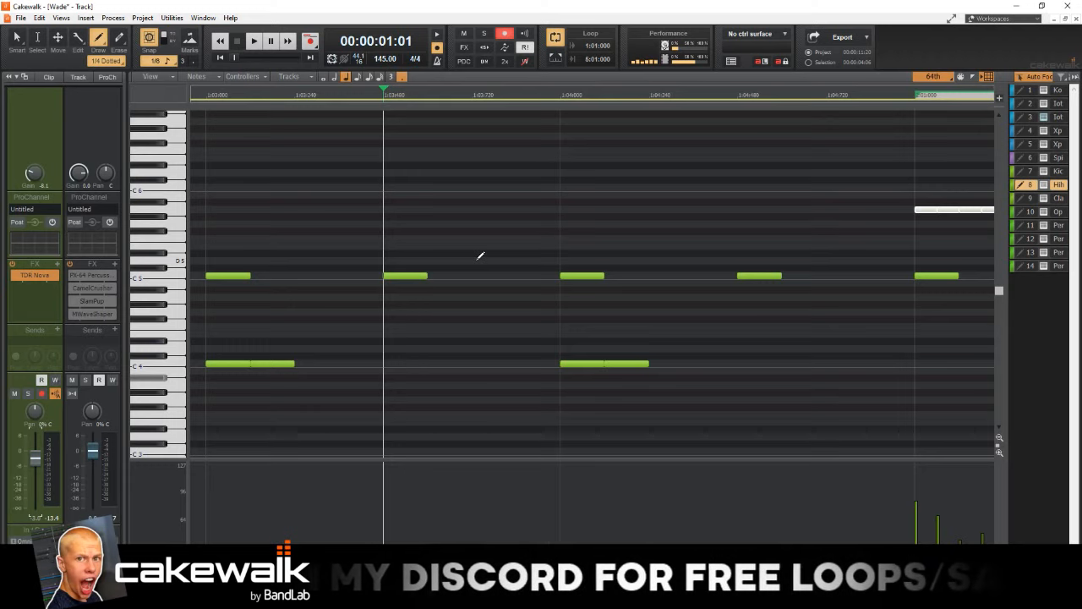
scroll(479, 255, "up", 1)
left_click(487, 246)
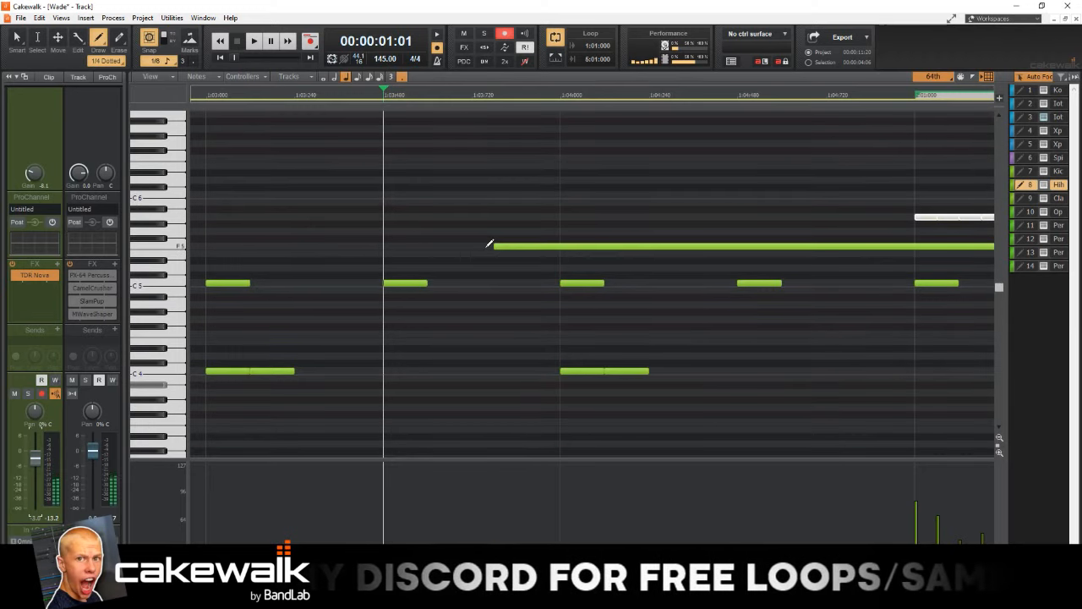
key("ctrl+z")
- Insert a Db5 note into the short run ending bar 4 and play the pattern from the start
scroll(583, 271, "down", 4)
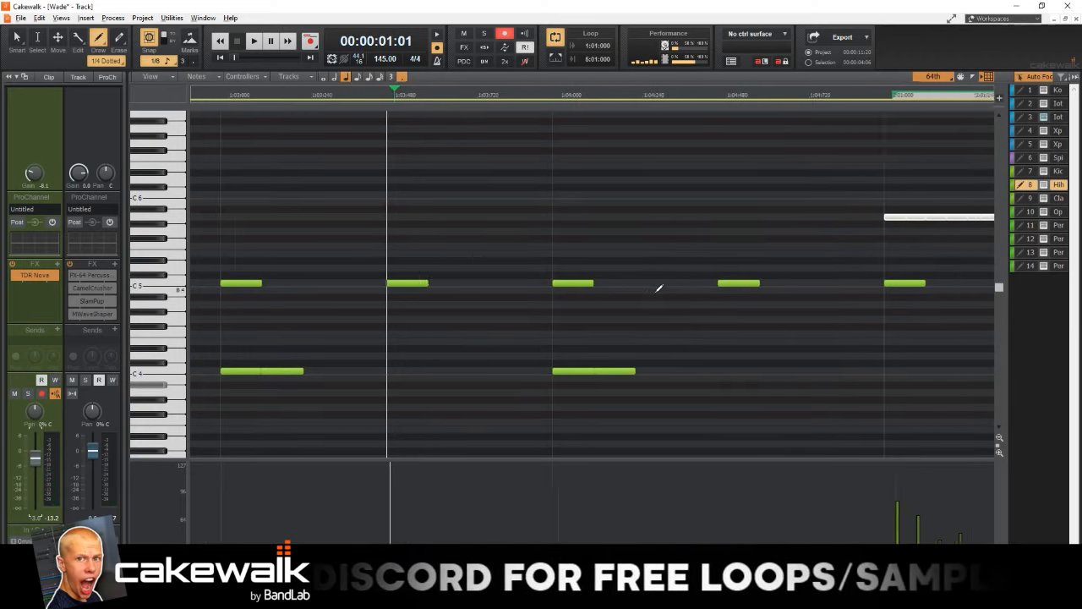
scroll(662, 319, "down", 4)
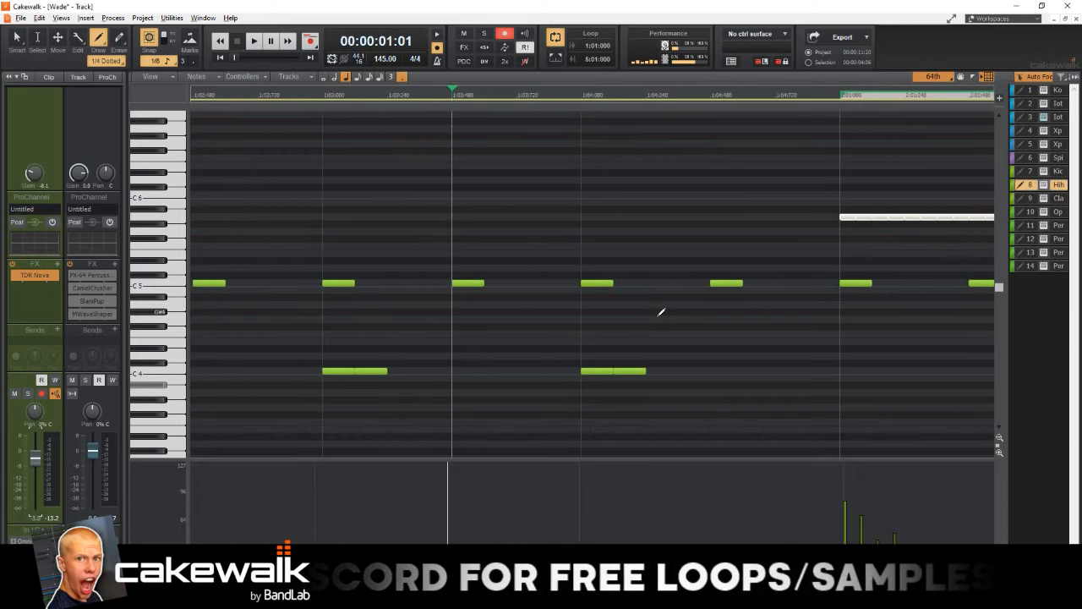
scroll(592, 279, "down", 3)
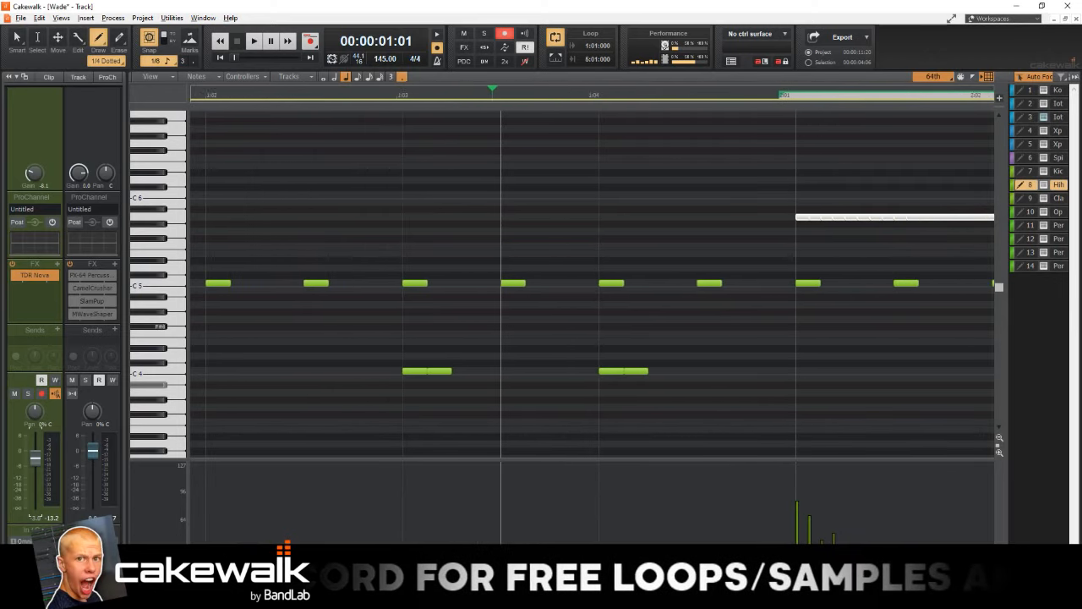
scroll(592, 279, "right", 5)
scroll(417, 524, "right", 10)
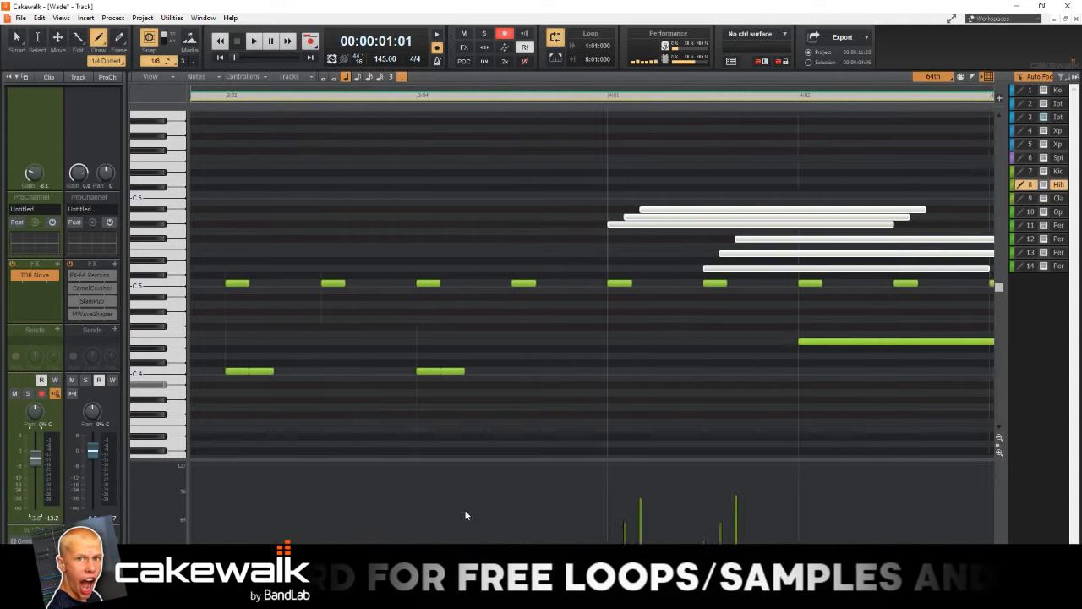
scroll(561, 479, "right", 3)
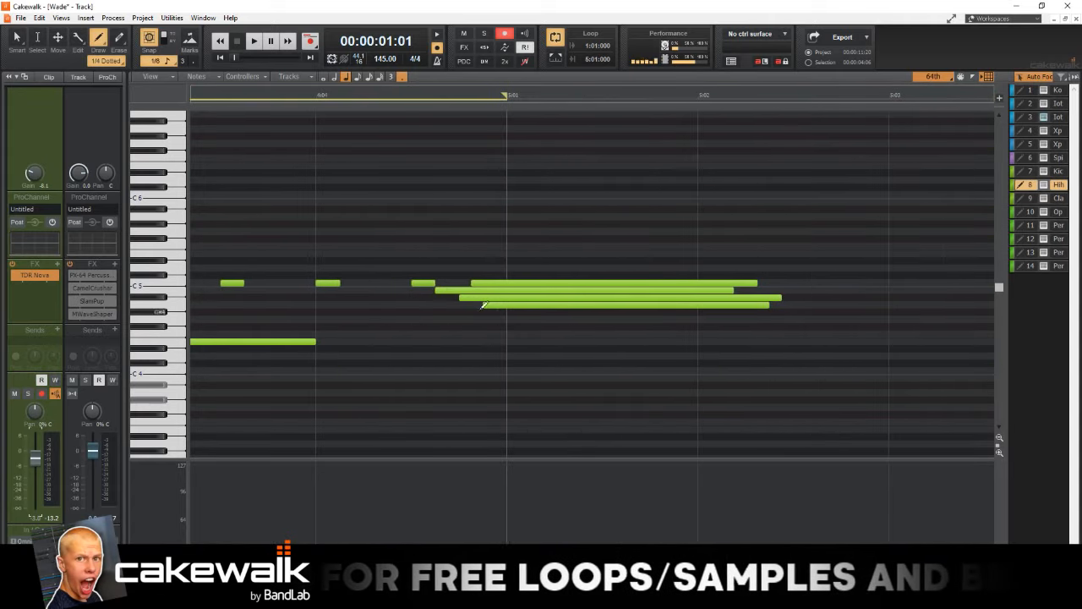
key("space")
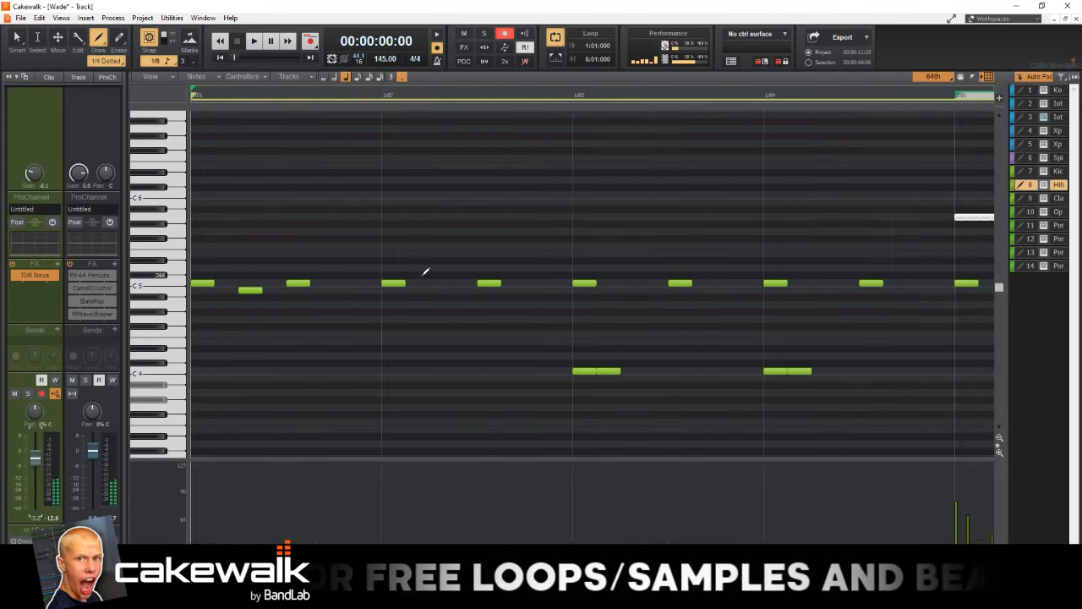
- Select the overlapping run at the end of bar 4 and give its notes steeply descending velocities
scroll(446, 290, "down", 4)
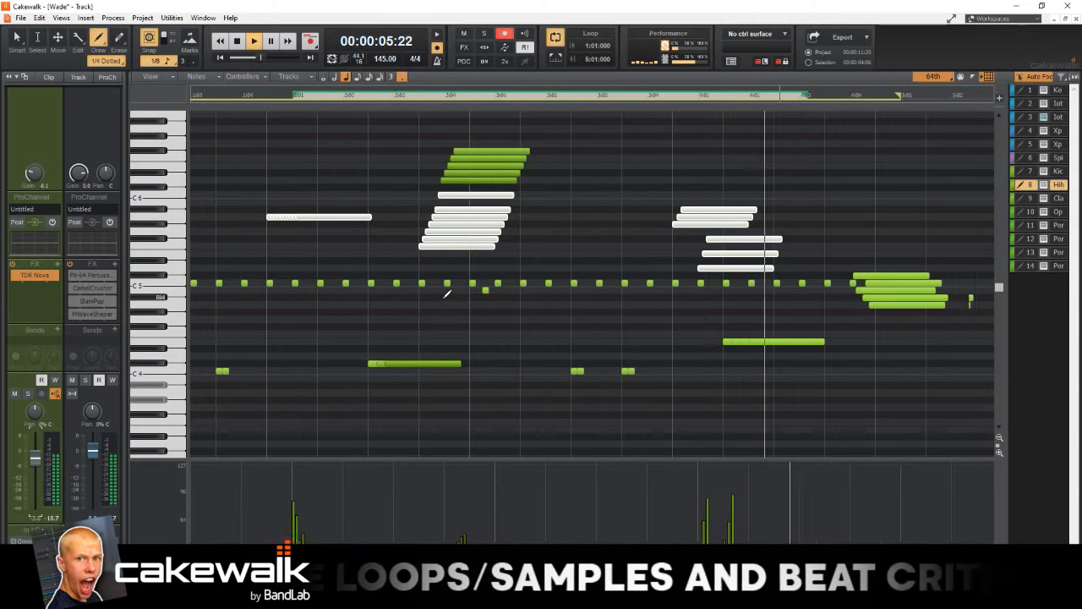
scroll(446, 292, "down", 1)
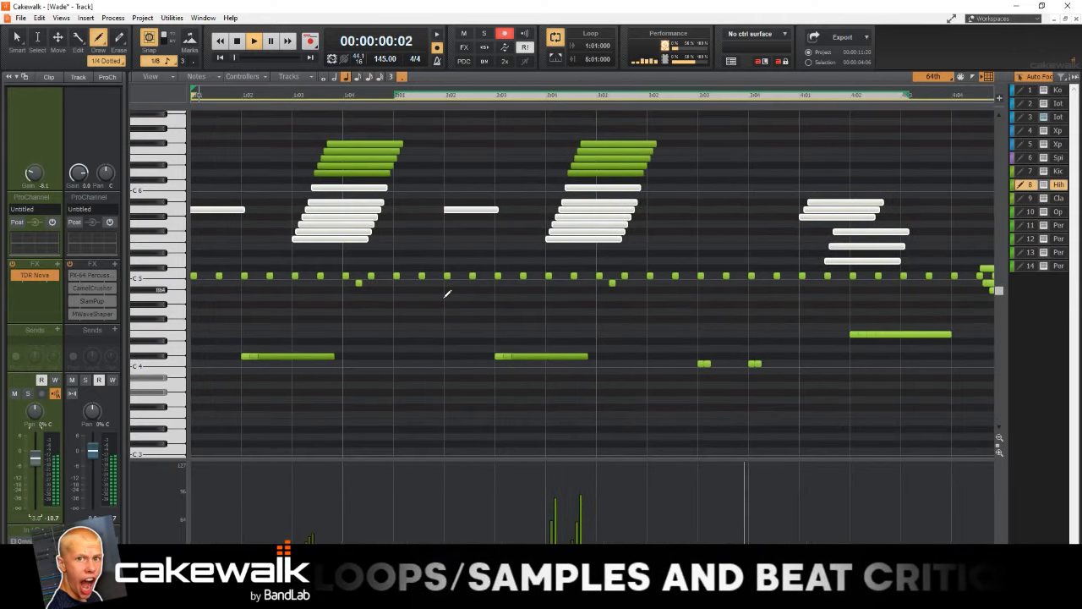
middle_click(497, 287)
left_click(466, 282)
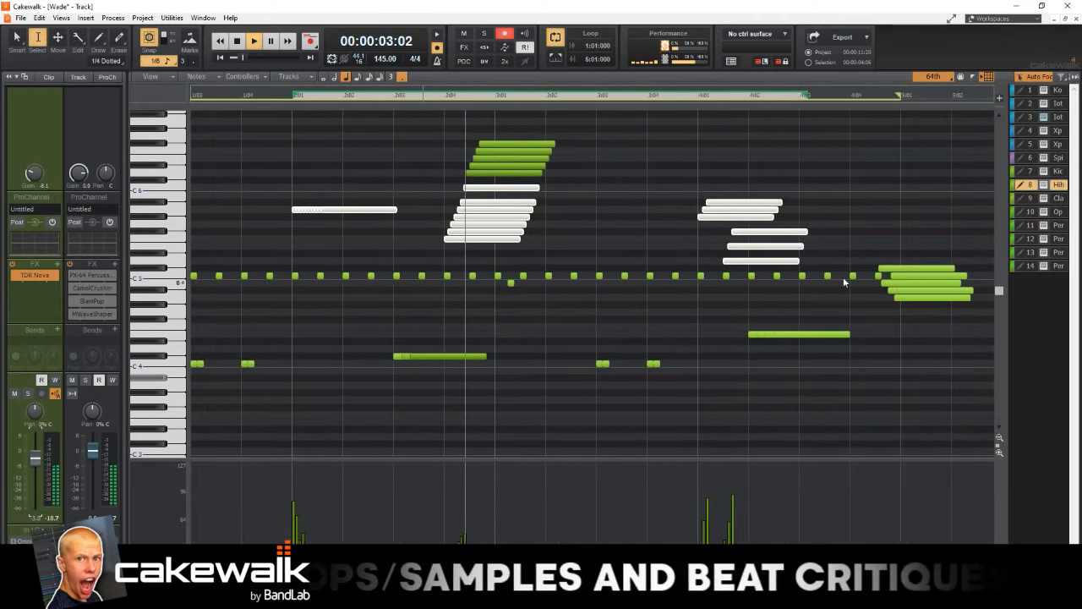
left_click_drag(877, 238, 926, 330)
middle_click(919, 331)
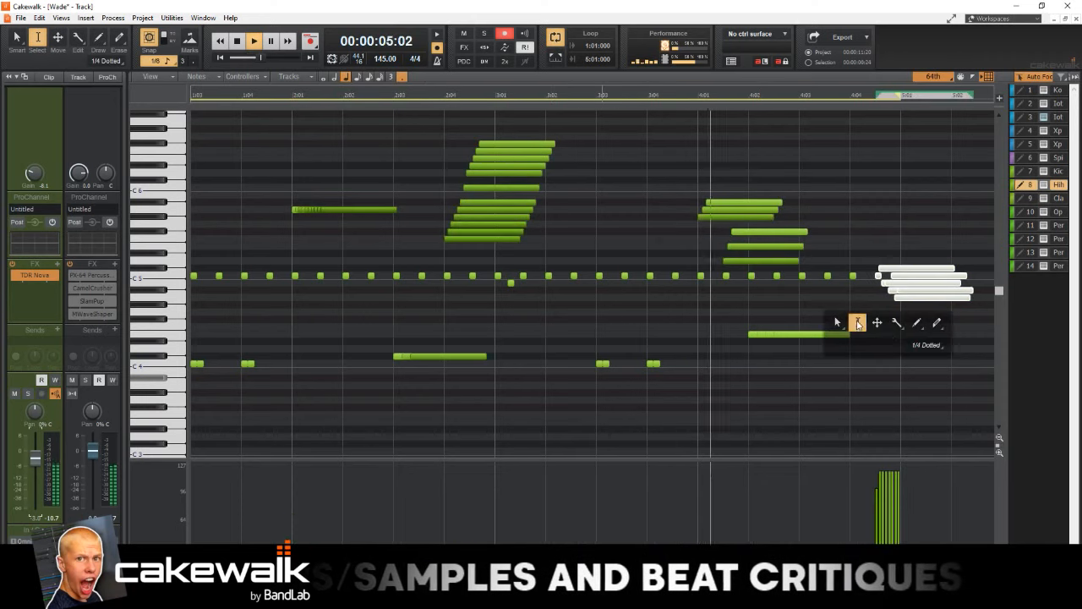
left_click(852, 322)
left_click_drag(877, 463, 899, 535)
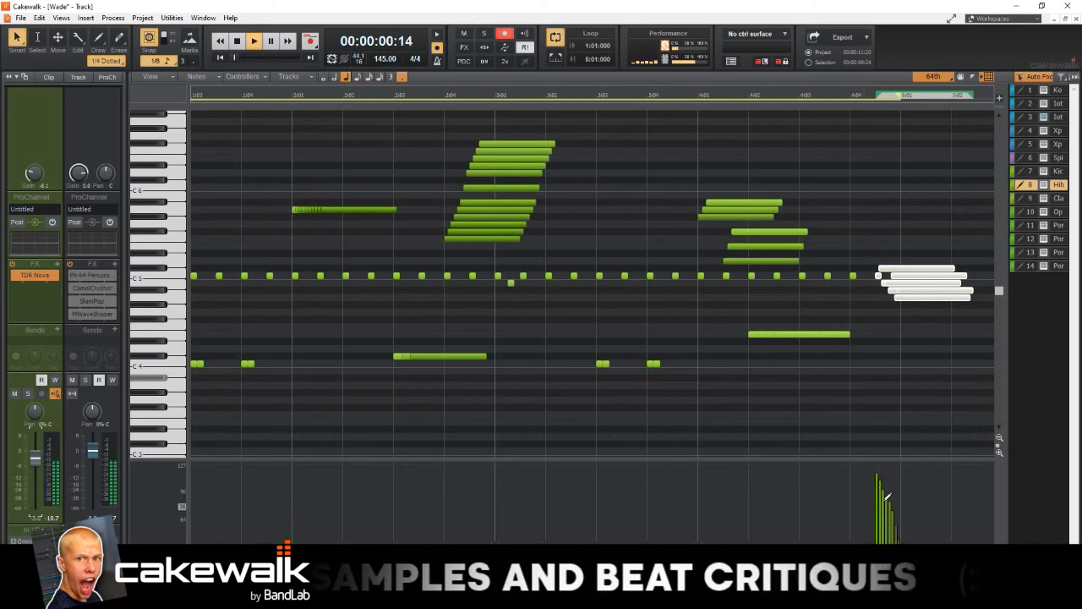
left_click_drag(877, 494, 894, 546)
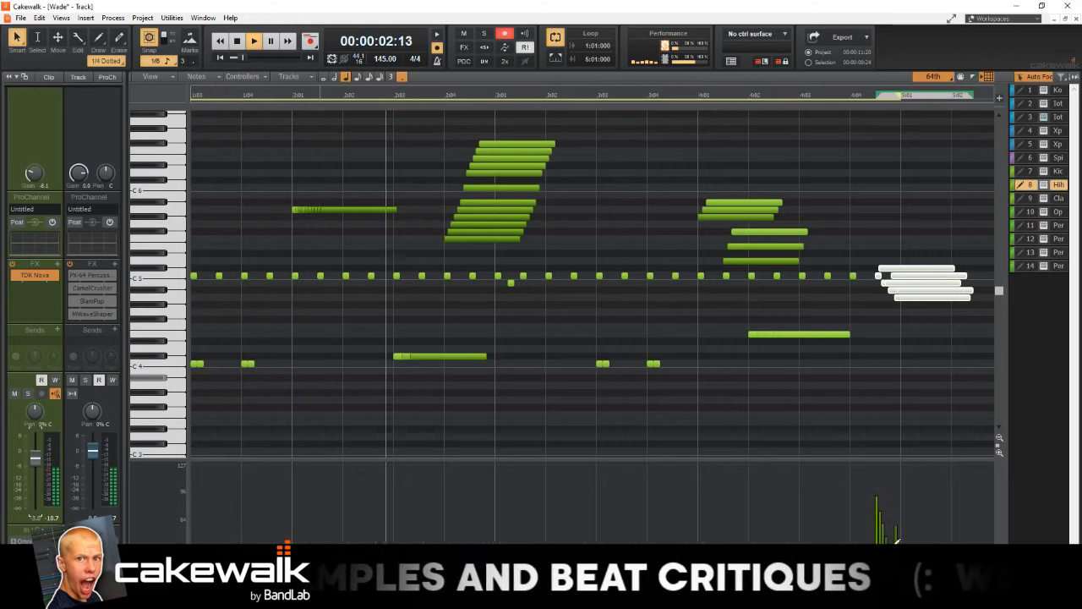
mouse_move(875, 477)
left_mouse_down()
mouse_move(901, 513)
mouse_move(888, 517)
mouse_move(902, 549)
left_mouse_up()
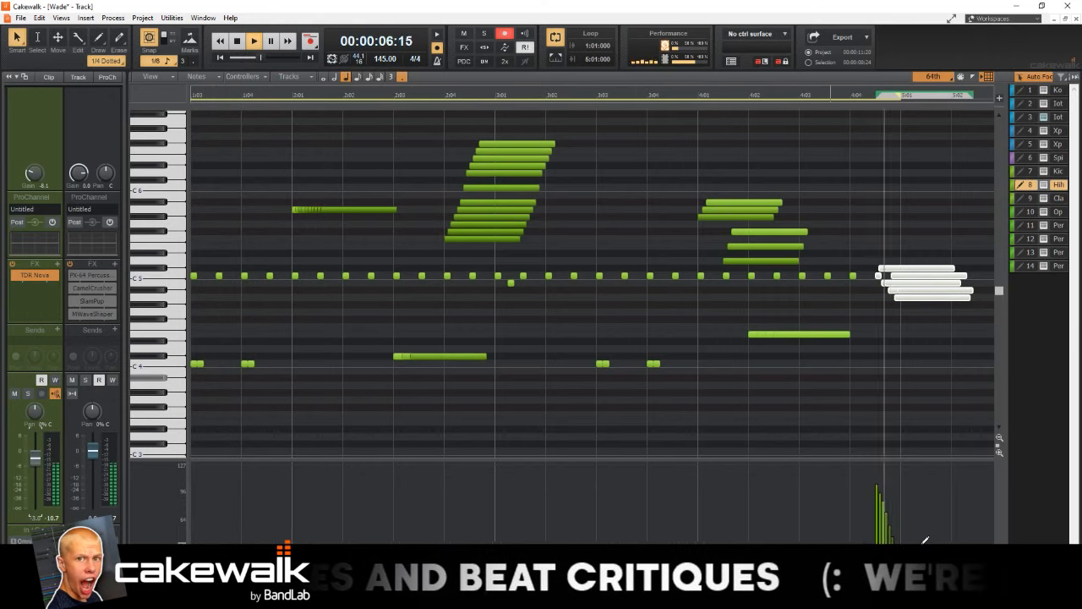
- Return to the track view, stop playback and add the MISHBY effect to the Hihat track's effects after TDR Nova
key("d")
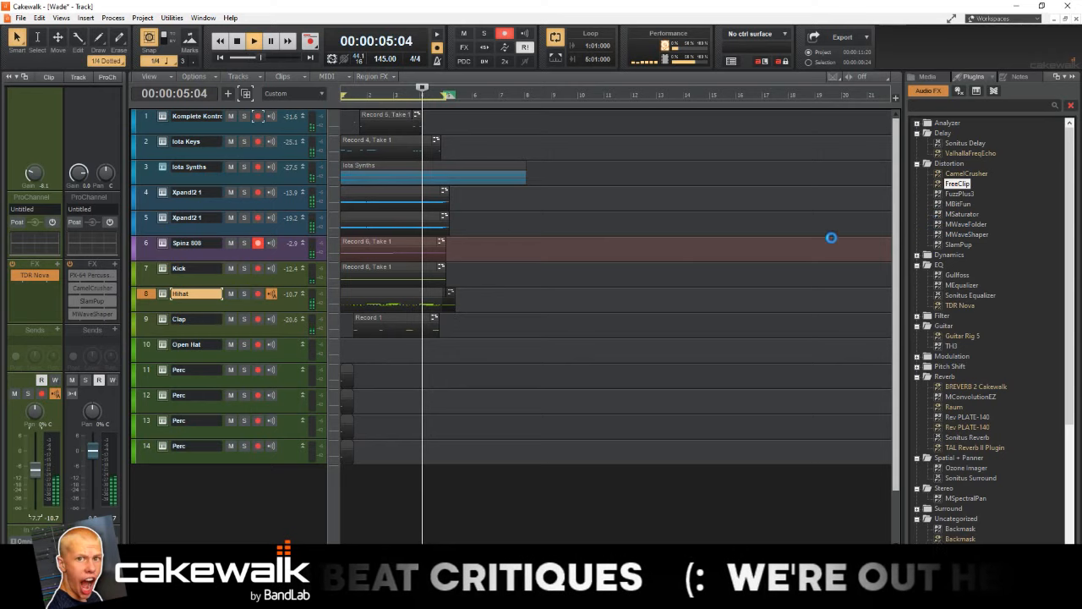
key("space")
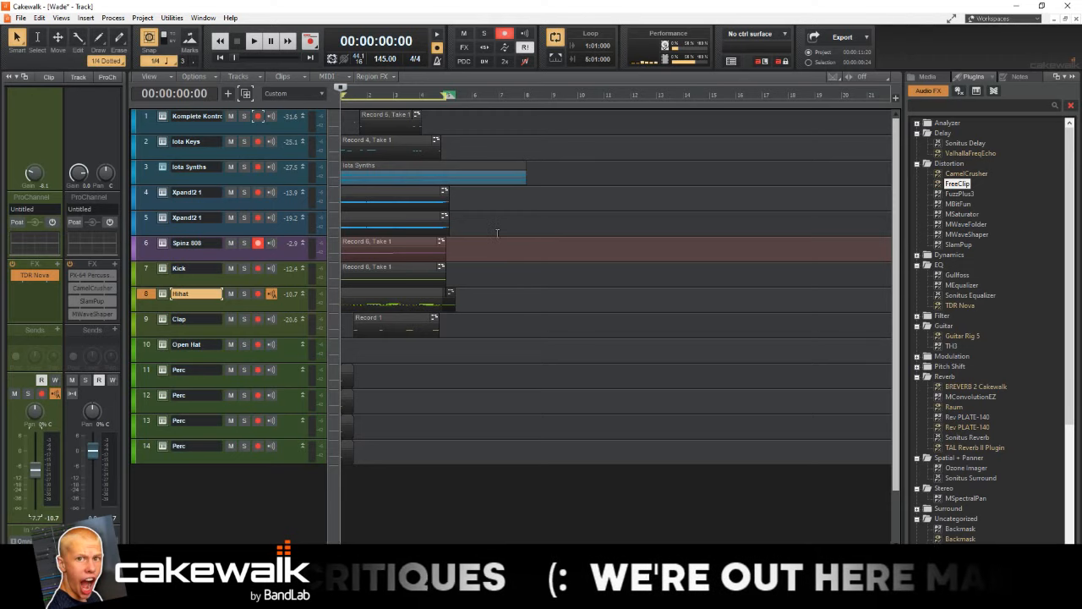
key("XF86AudioLowerVolume")
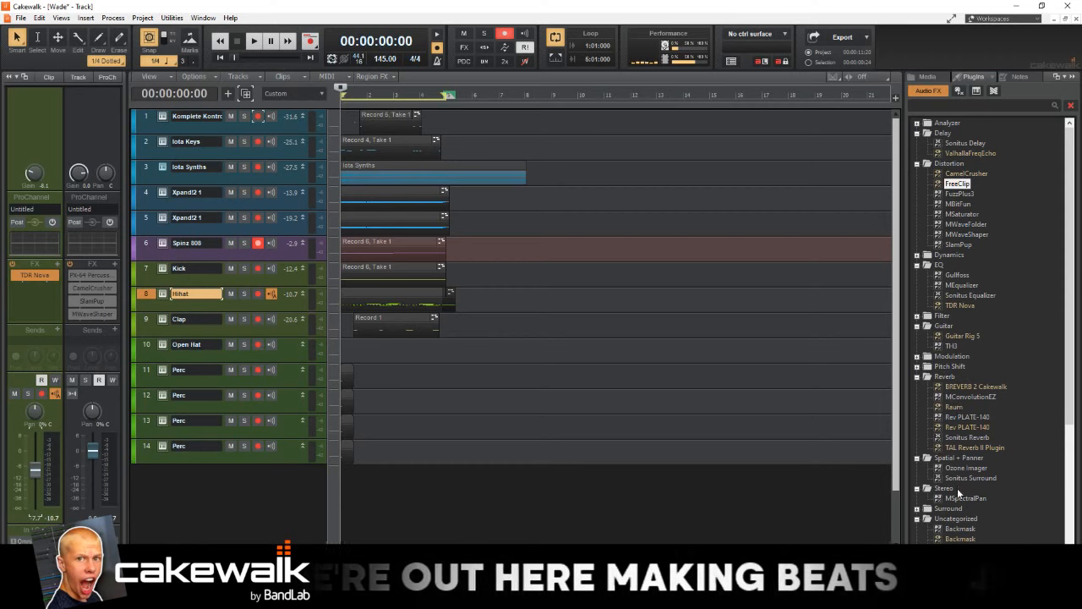
scroll(957, 488, "down", 6)
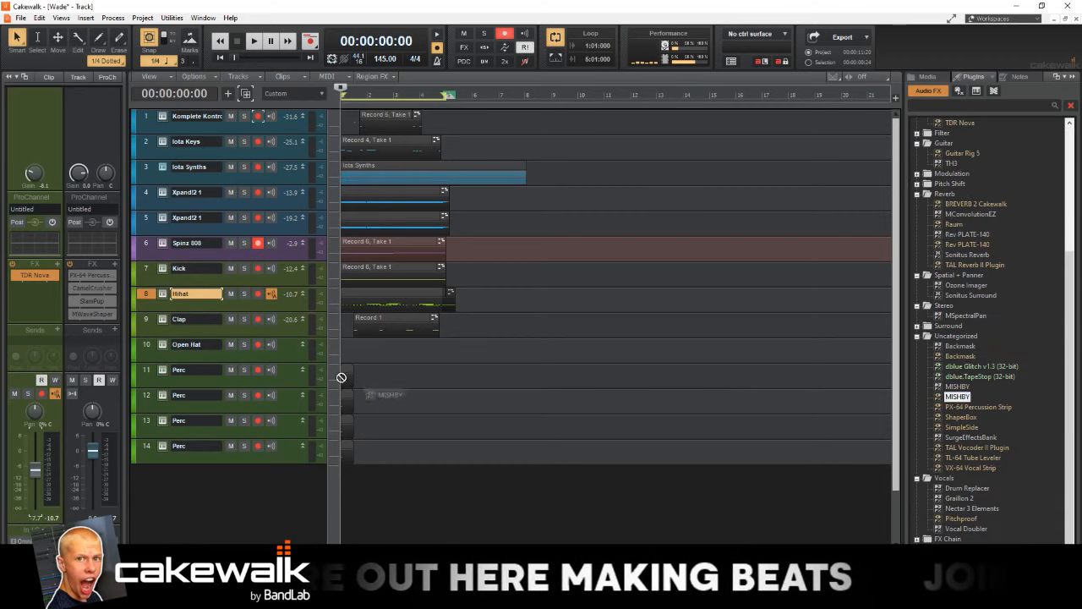
left_click_drag(341, 377, 59, 315)
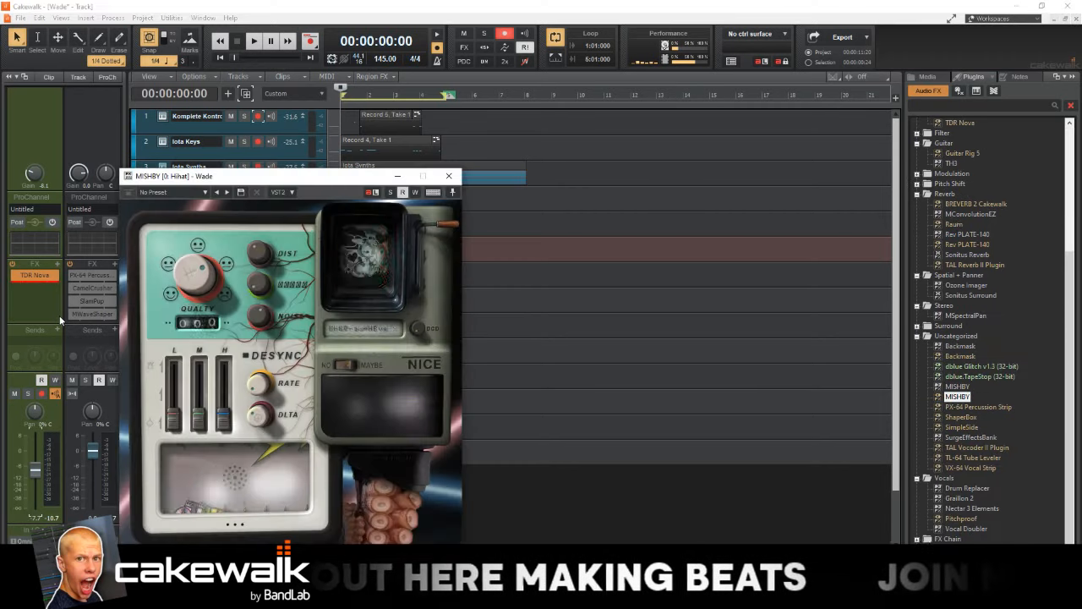
- Play the beat with MISHBY active, toggle its NO/MAYBE switch and close the effect window
key("space")
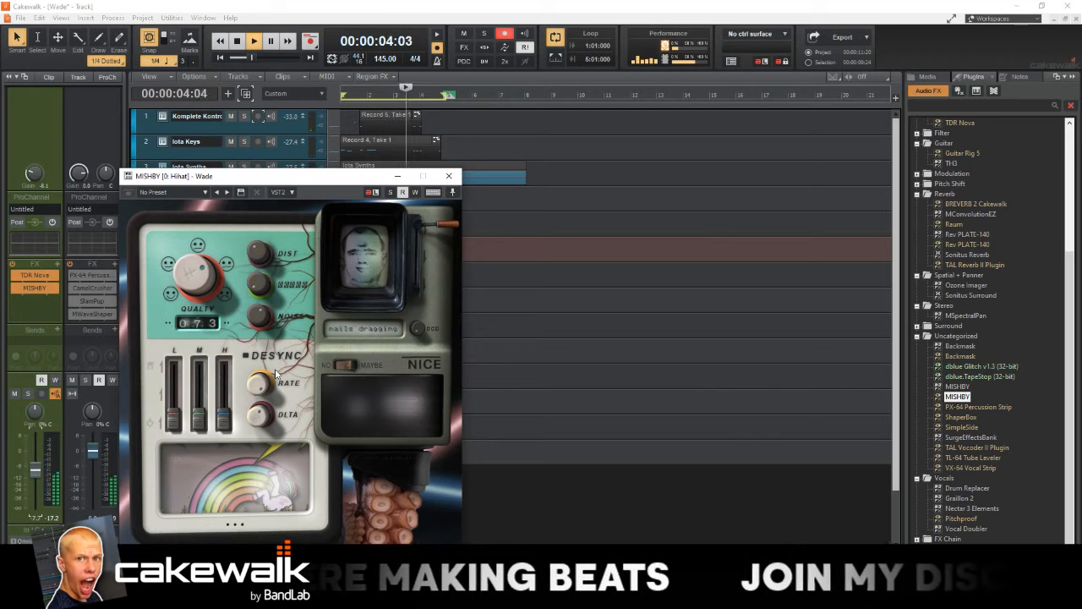
left_click(348, 363)
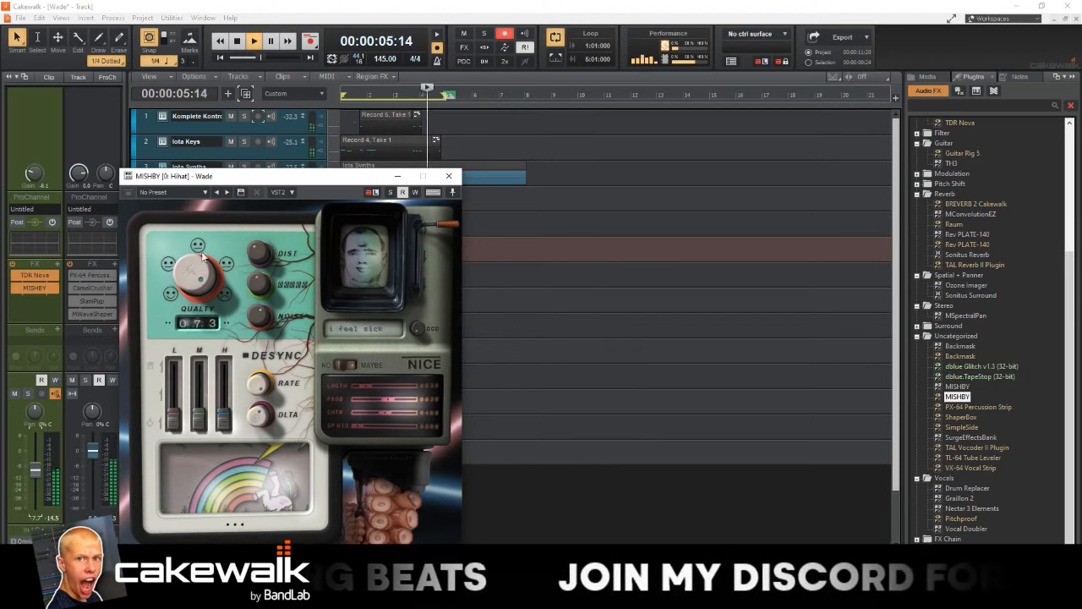
left_click(448, 176)
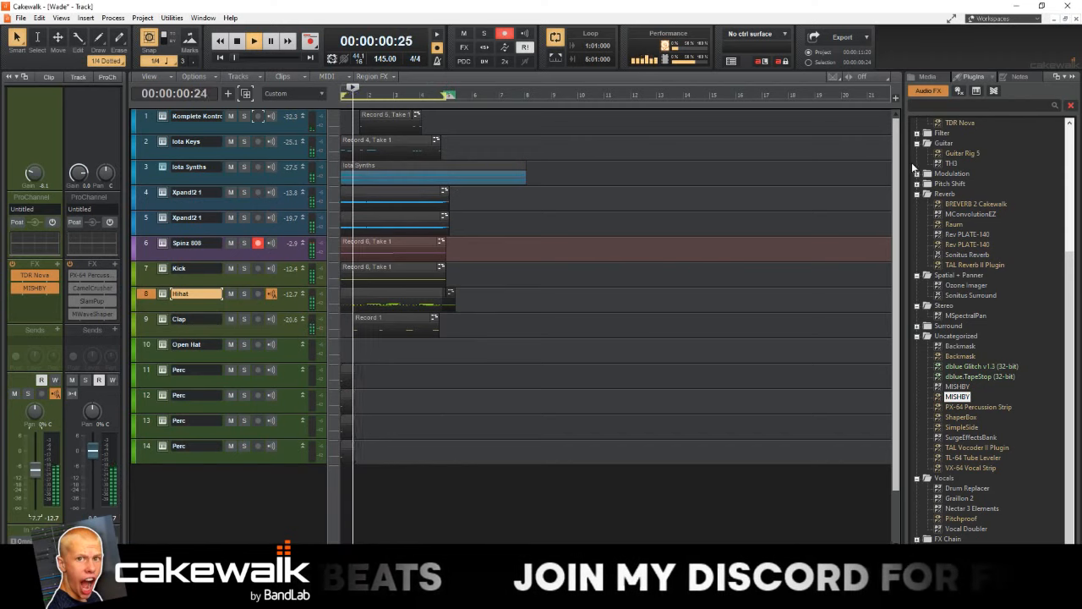
- Add the SlamPup distortion effect to the Hihat track's effects after MISHBY
scroll(962, 181, "up", 3)
scroll(962, 182, "up", 3)
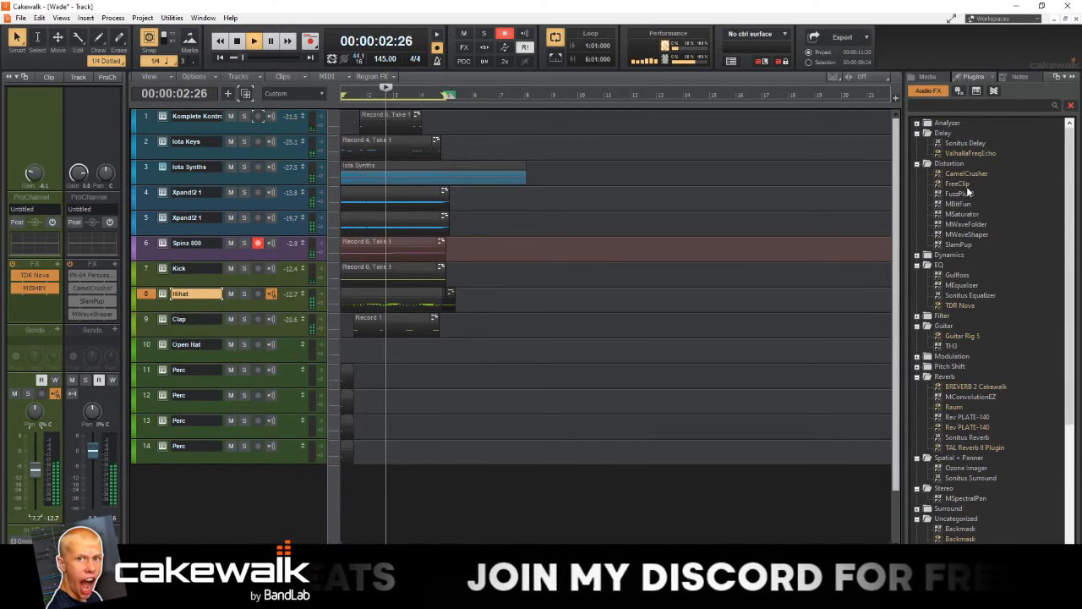
left_click_drag(961, 244, 36, 305)
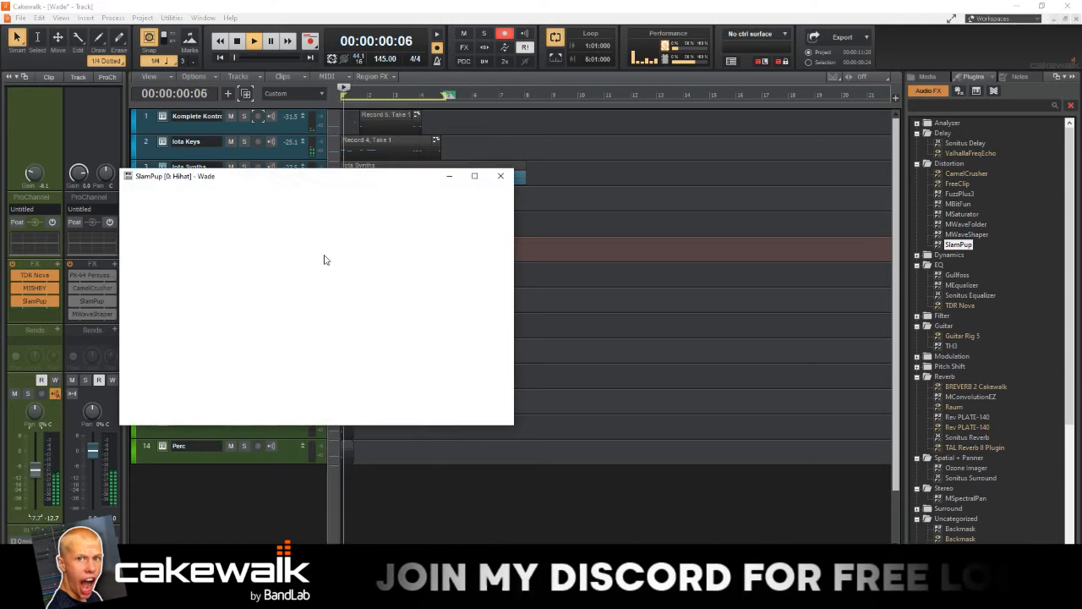
- Raise SlamPup's Bark to about halfway, increase its Bite slightly, and reduce the dry/wet mix to below half
left_click_drag(191, 362, 193, 344)
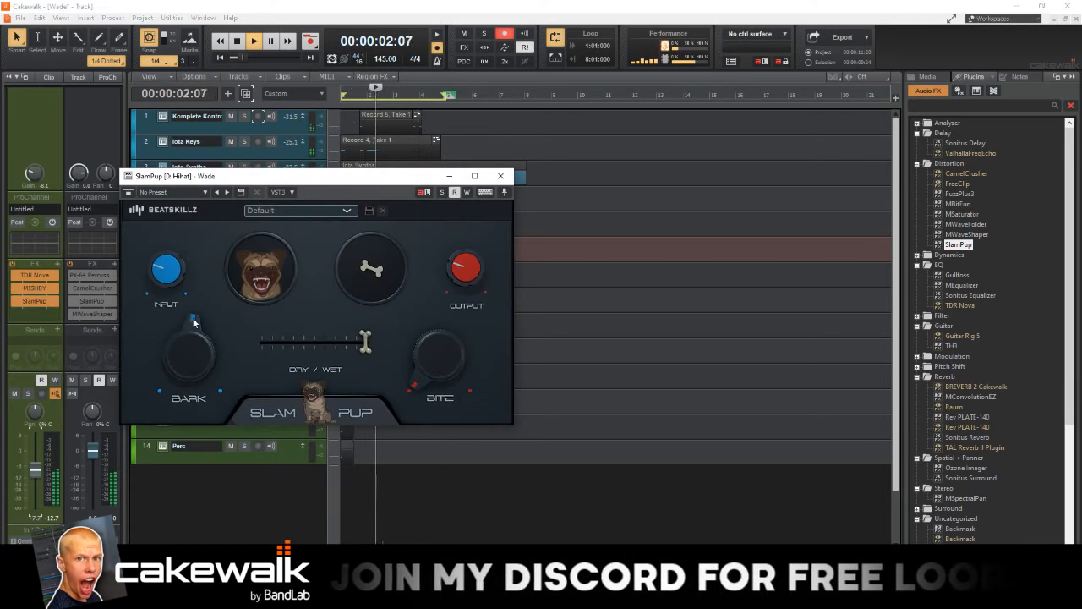
left_click_drag(431, 375, 422, 359)
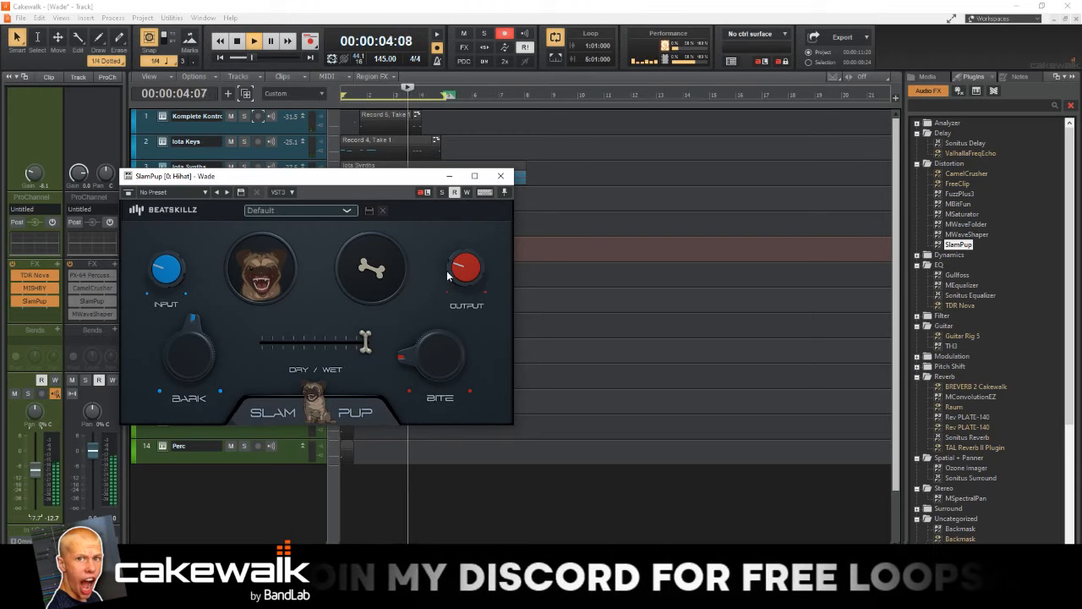
left_click_drag(364, 340, 267, 342)
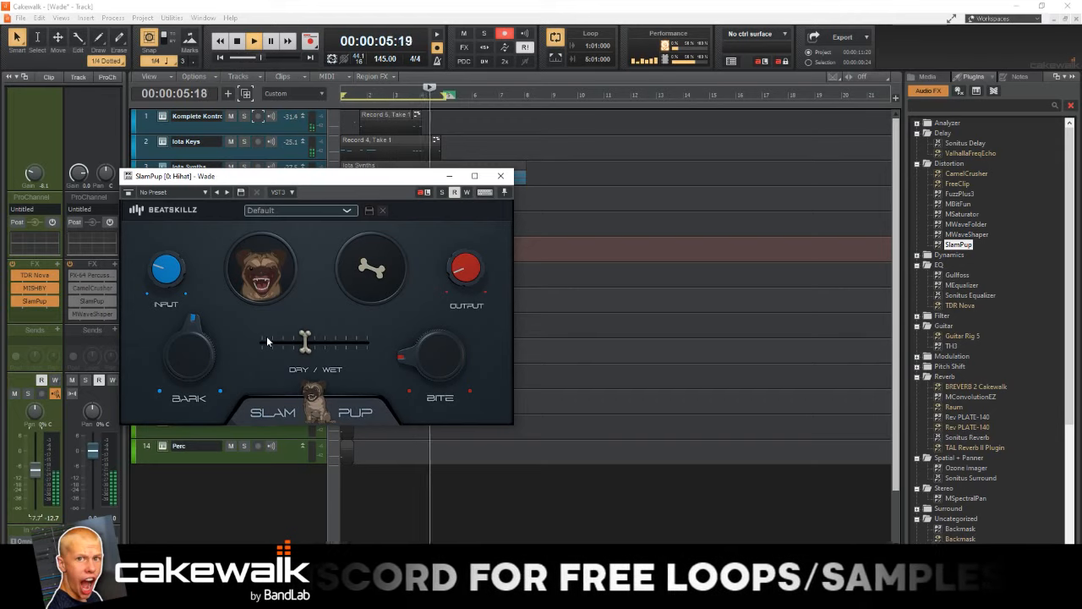
- Solo the Hihat track, close SlamPup, and insert ValhallaFreqEcho before SlamPup in the track's effects
left_click(34, 393)
left_click(500, 176)
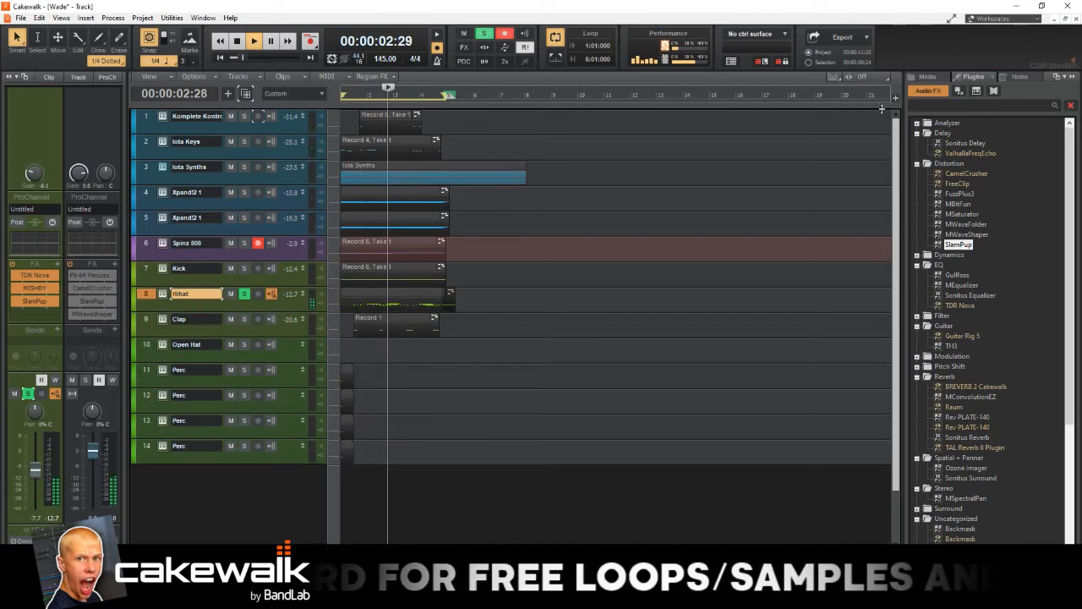
left_click_drag(971, 153, 157, 291)
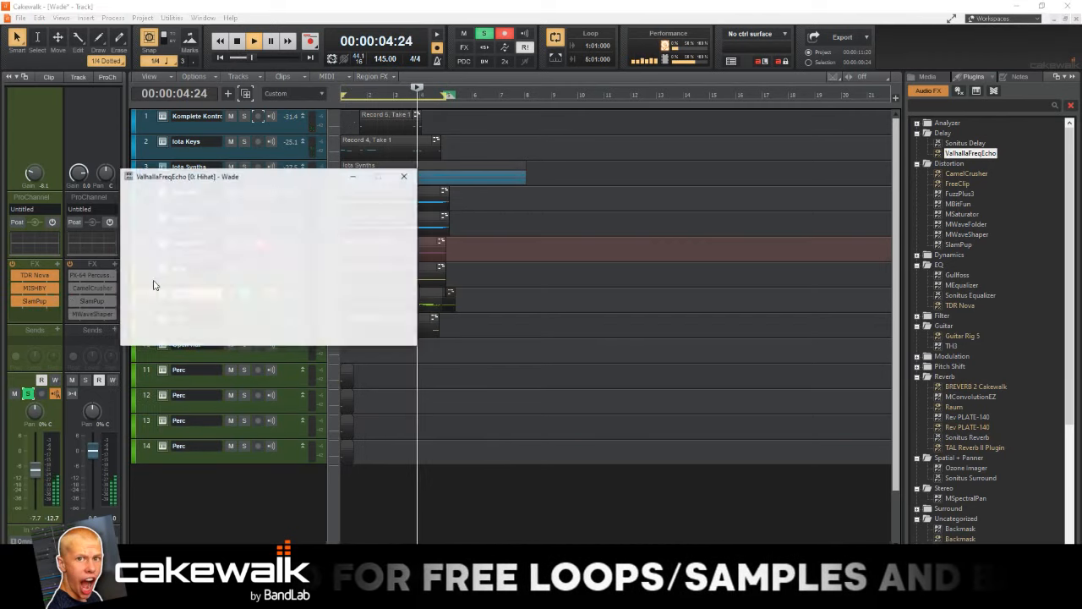
- Try ValhallaFreqEcho with a 1/64 delay sync, 1000 Hz shift and 28.8% mix
left_click(201, 309)
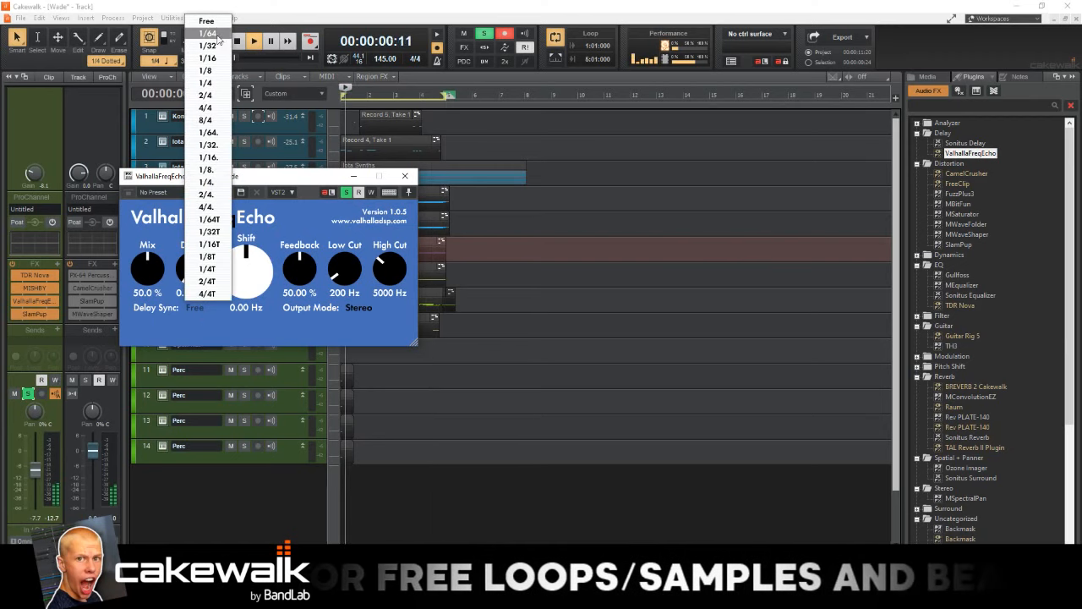
left_click(207, 33)
left_click_drag(148, 269, 149, 257)
left_click_drag(247, 270, 260, 183)
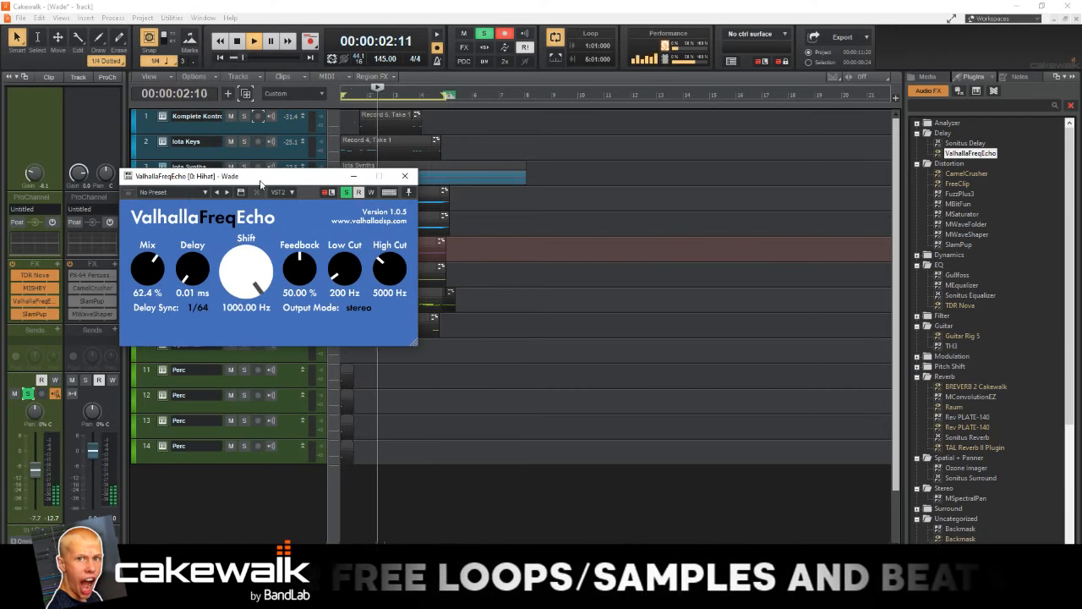
left_click_drag(148, 269, 134, 326)
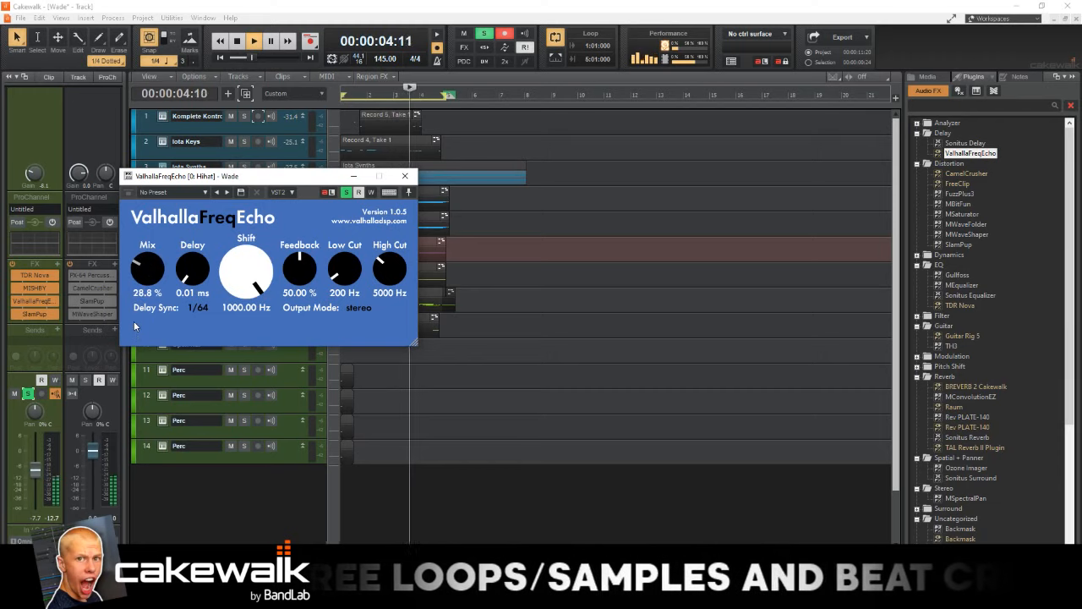
- Set ValhallaFreqEcho to 1/32 delay sync, -0.02 Hz shift, 34% feedback and a 2910 Hz high cut
left_click(198, 308)
left_click(207, 46)
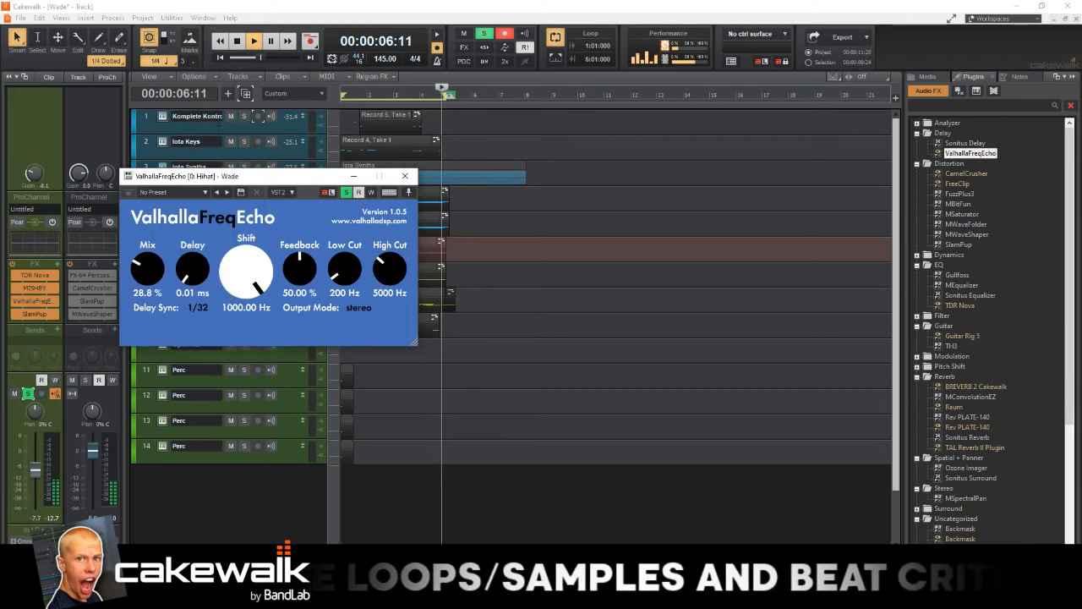
left_click_drag(246, 270, 247, 341)
left_click_drag(299, 269, 291, 289)
left_click_drag(378, 281, 371, 305)
- Lower ValhallaFreqEcho's mix to 12%, unsolo the Hihat track and close the effect window
right_click(69, 281)
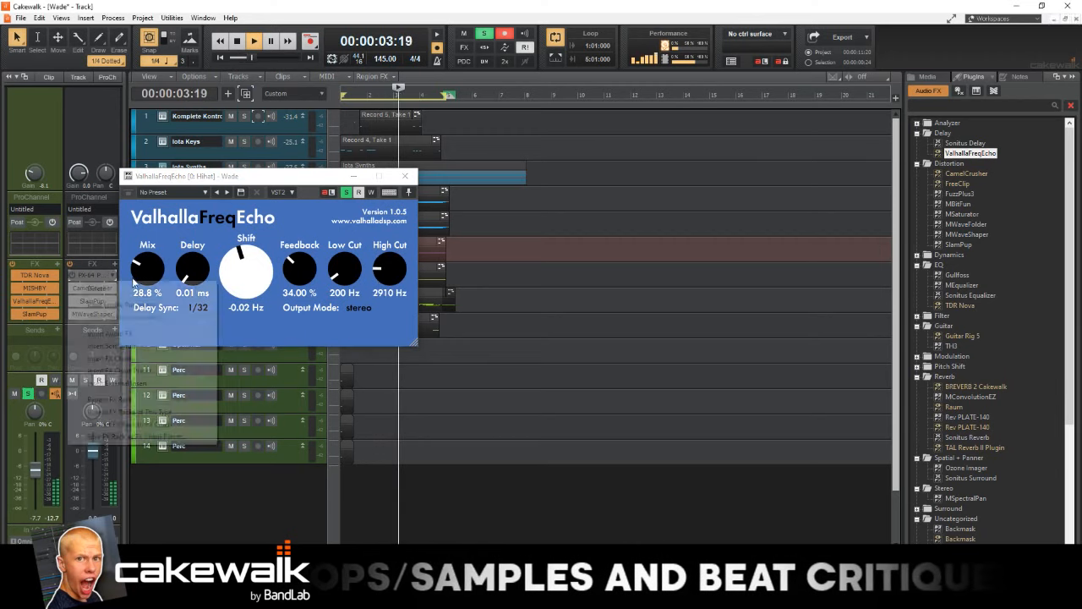
left_click_drag(133, 284, 131, 294)
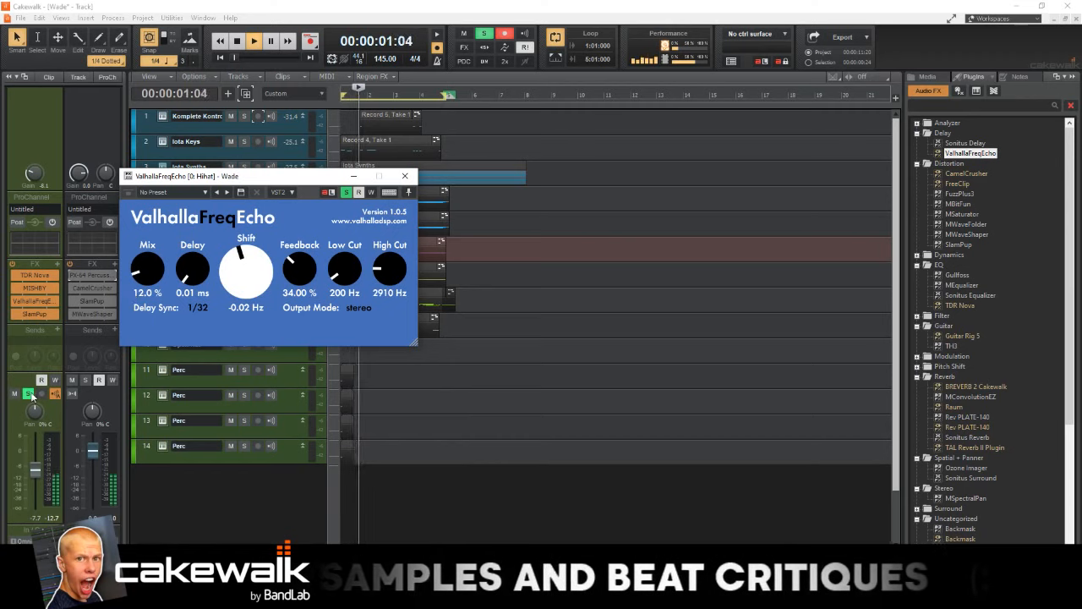
left_click(405, 176)
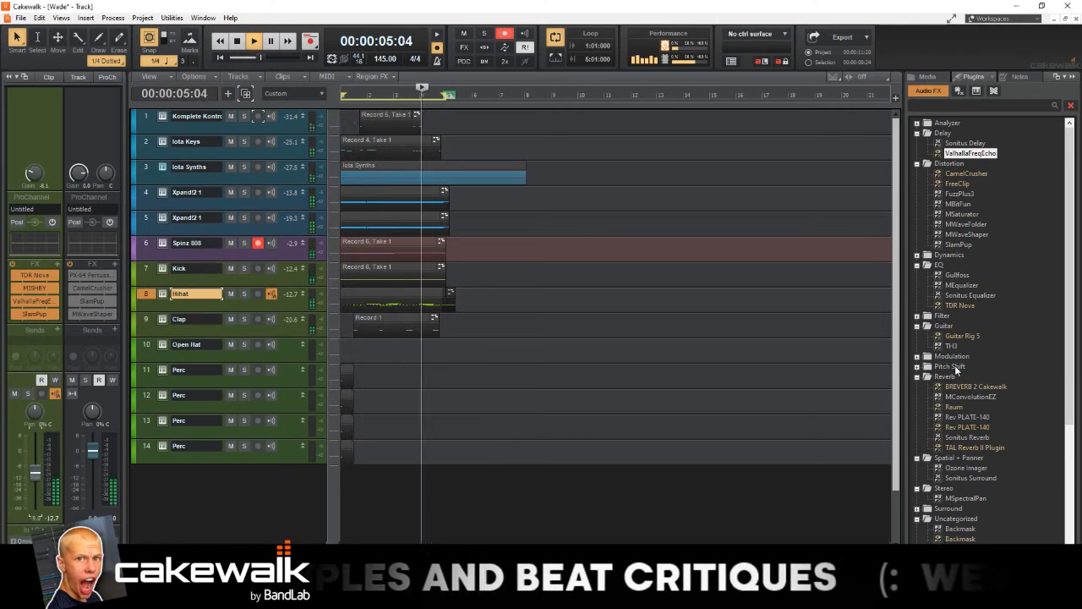
- Add the MConvolutionEZ reverb after SlamPup on the Hihat track, set its dry/wet to 3.6% and close it
left_click_drag(964, 397, 49, 316)
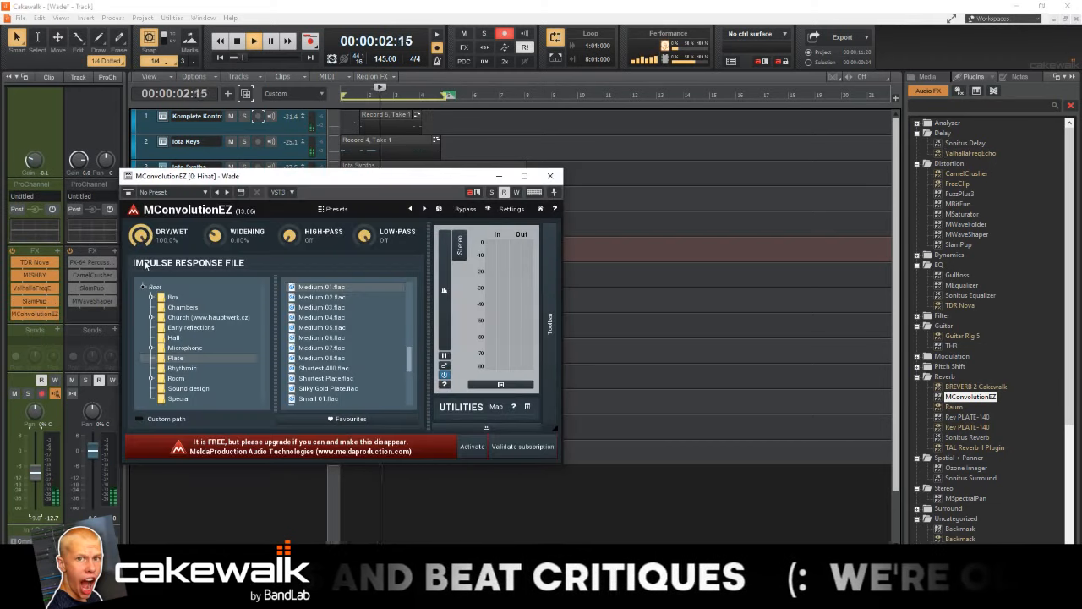
left_click_drag(140, 235, 141, 287)
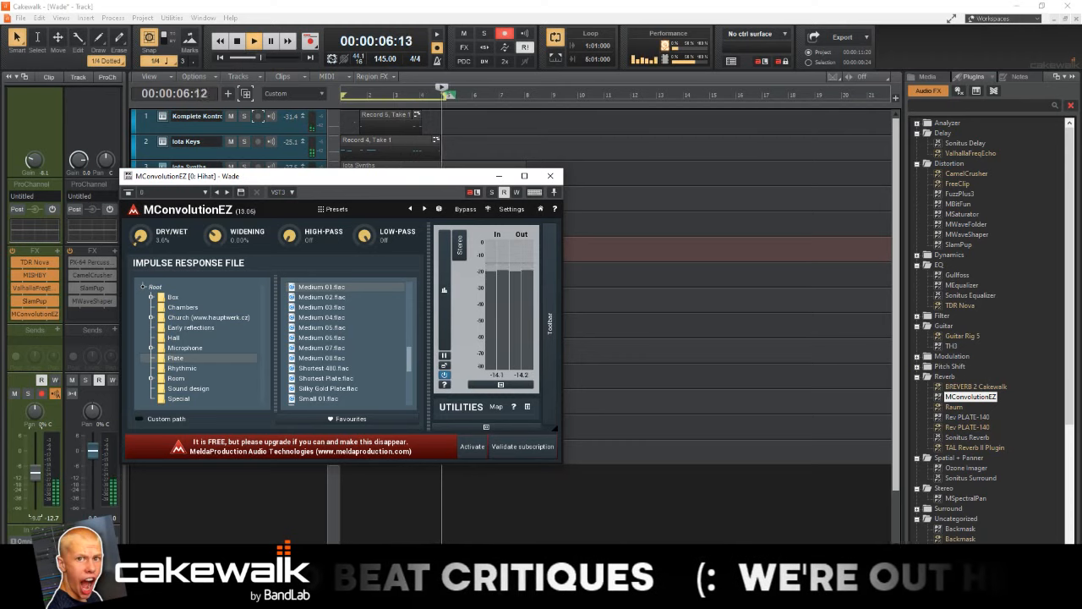
left_click(550, 176)
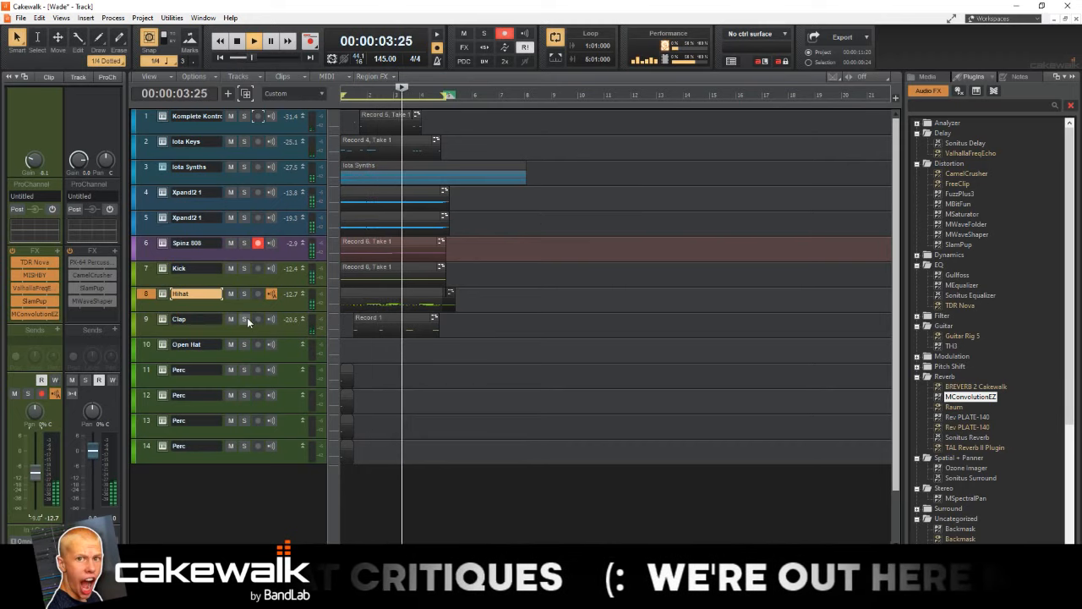
- Open the Hihat clip in the full-size piano roll and delete the C4 notes at 1:03 and 3:03 with the Select tool
double_click(411, 303)
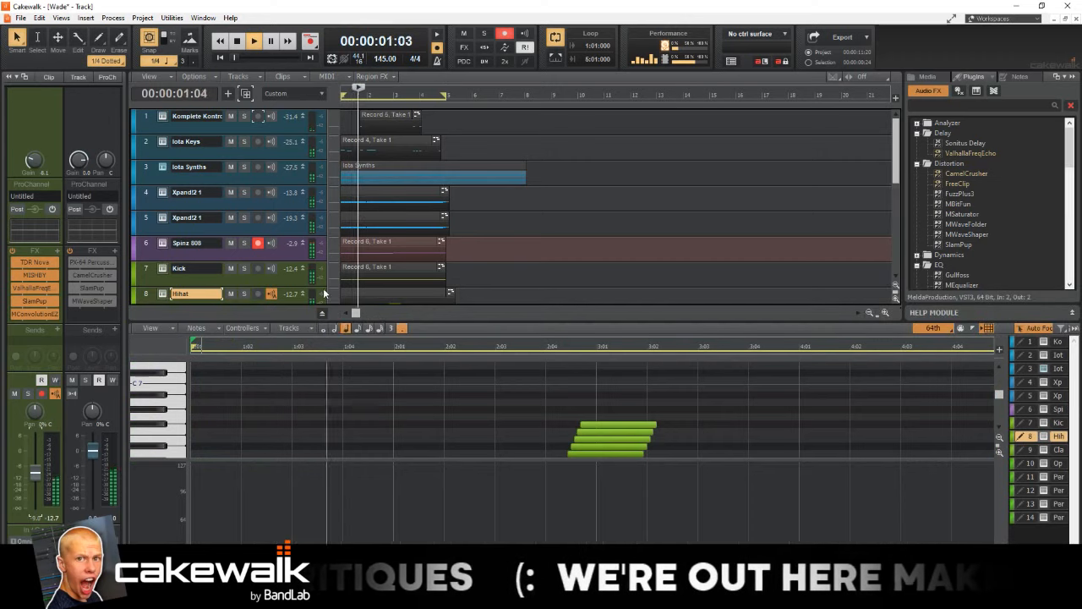
key("shift+d")
middle_click(211, 368)
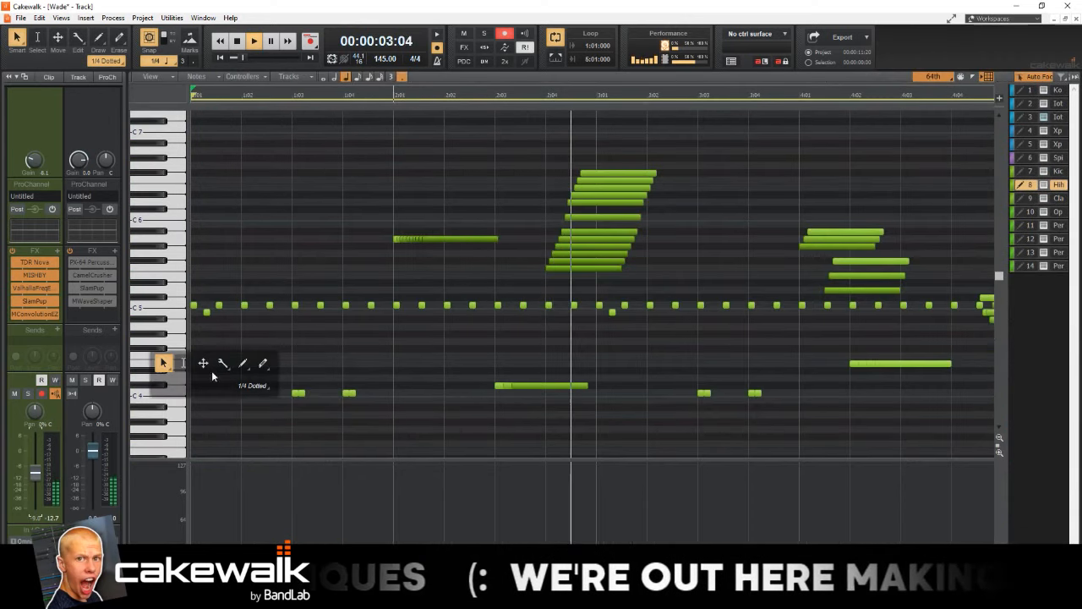
left_click(179, 364)
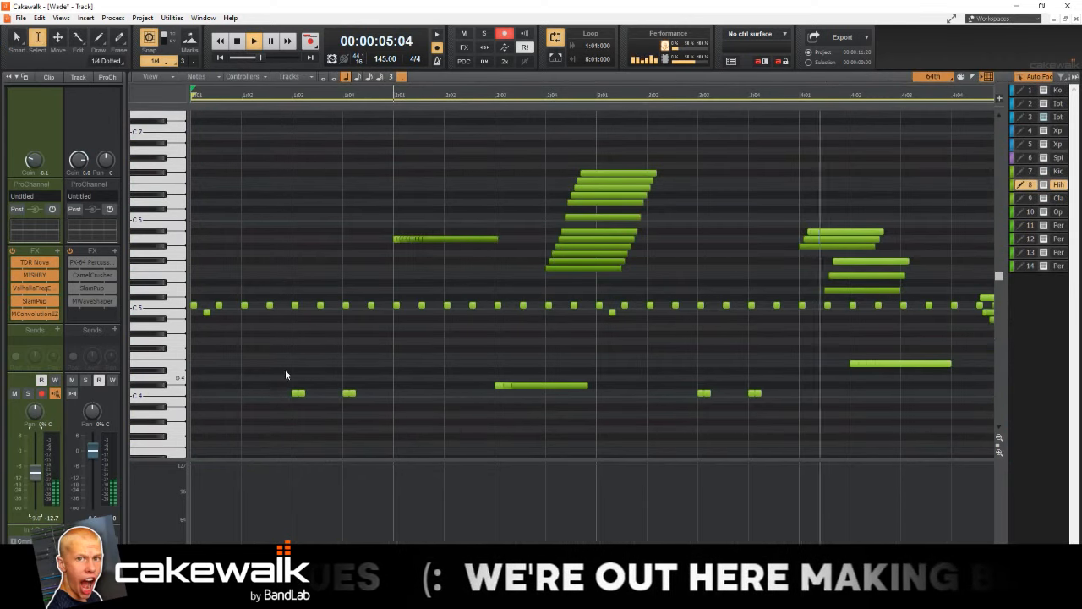
left_click_drag(285, 369, 314, 410)
key("Delete")
left_click_drag(699, 367, 712, 409)
key("Delete")
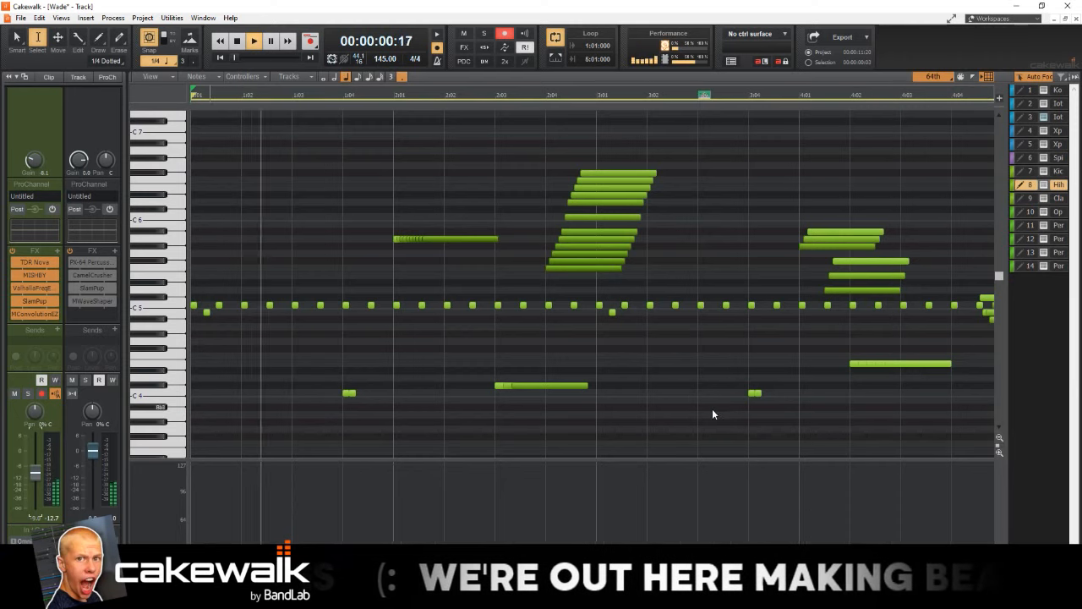
key("d")
- Stop playback and insert FreeClip on the Master bus between TDR Nova and SPAN
scroll(539, 299, "down", 5)
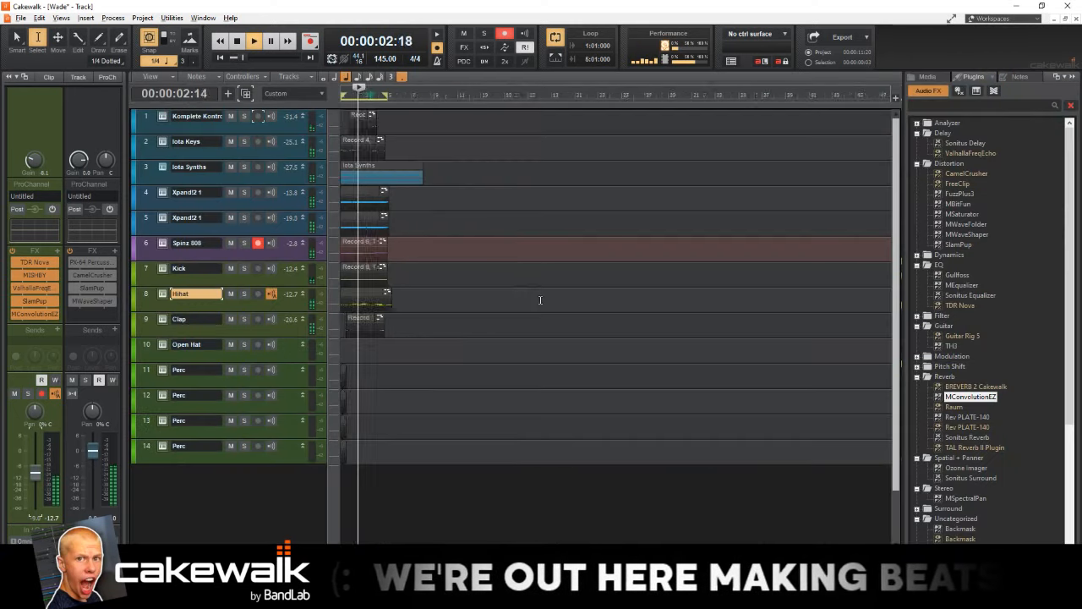
scroll(466, 299, "up", 2)
scroll(466, 299, "up", 3)
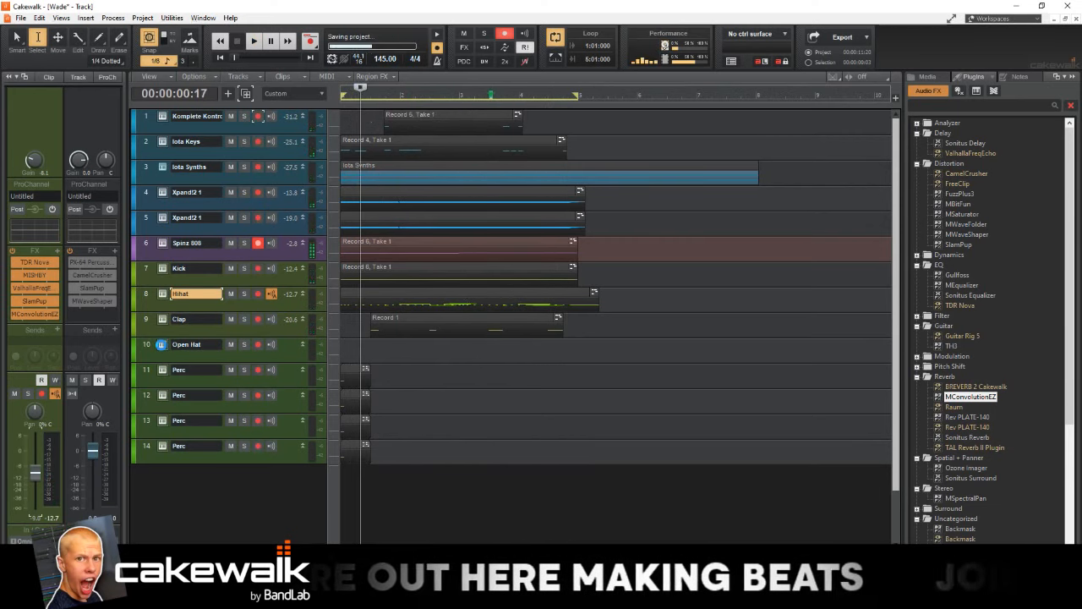
key("space")
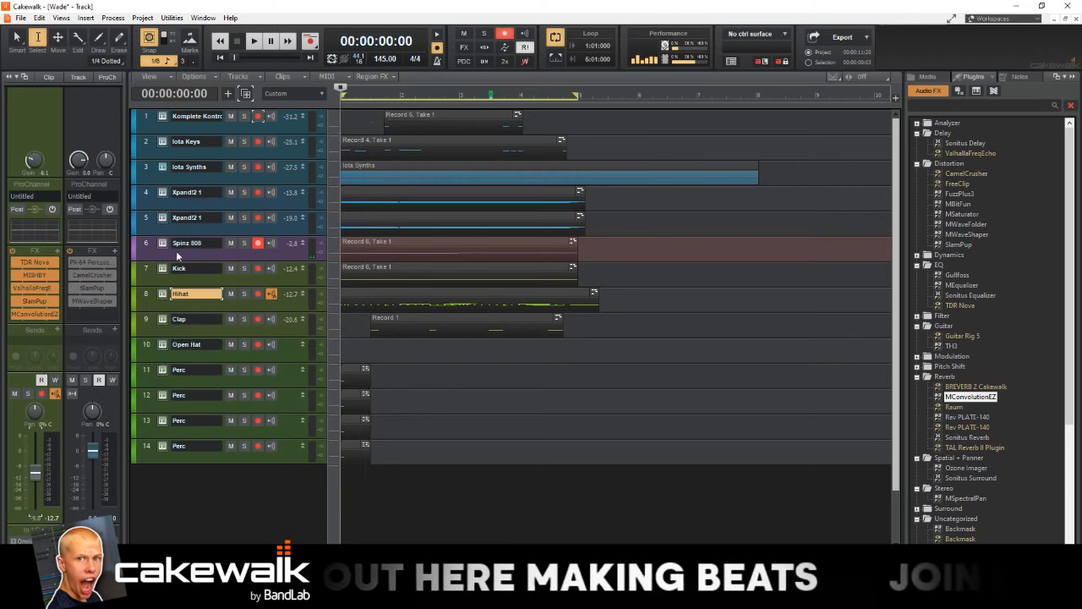
left_click(275, 249)
key("space")
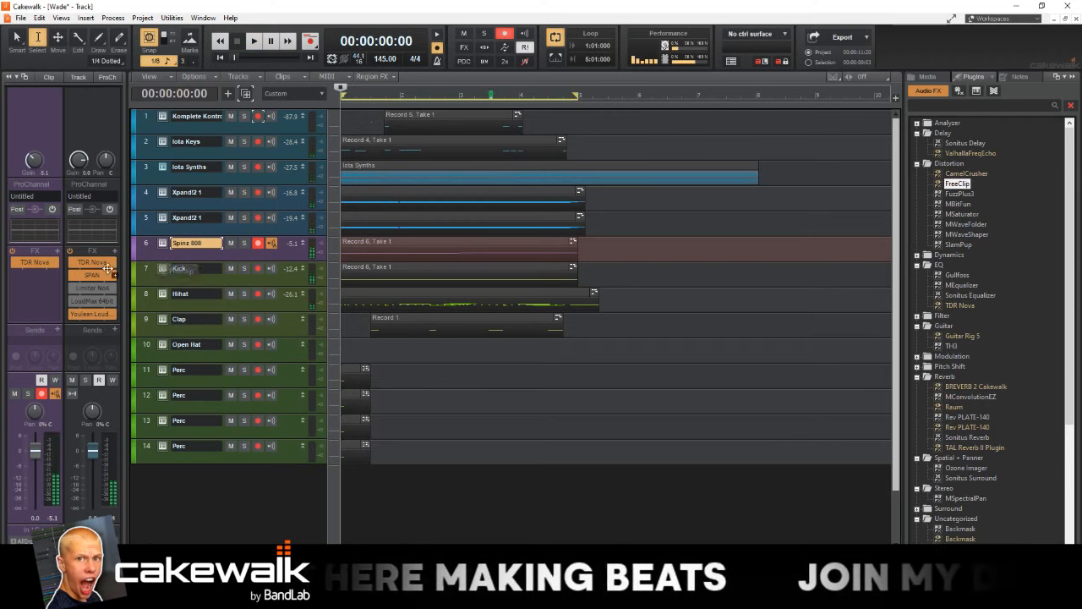
left_click_drag(95, 273, 93, 273)
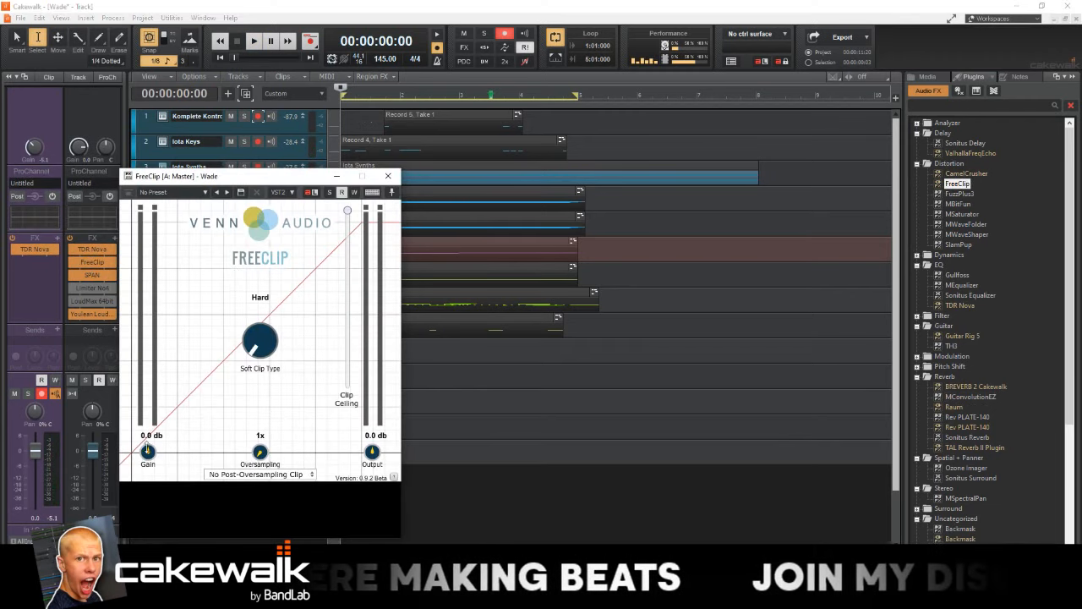
- Play the loop and set the Master bus FreeClip gain to 9.5 dB and output to -10.9 dB
key("space")
left_click_drag(148, 449, 212, 255)
left_click_drag(372, 453, 366, 516)
left_click_drag(147, 453, 144, 482)
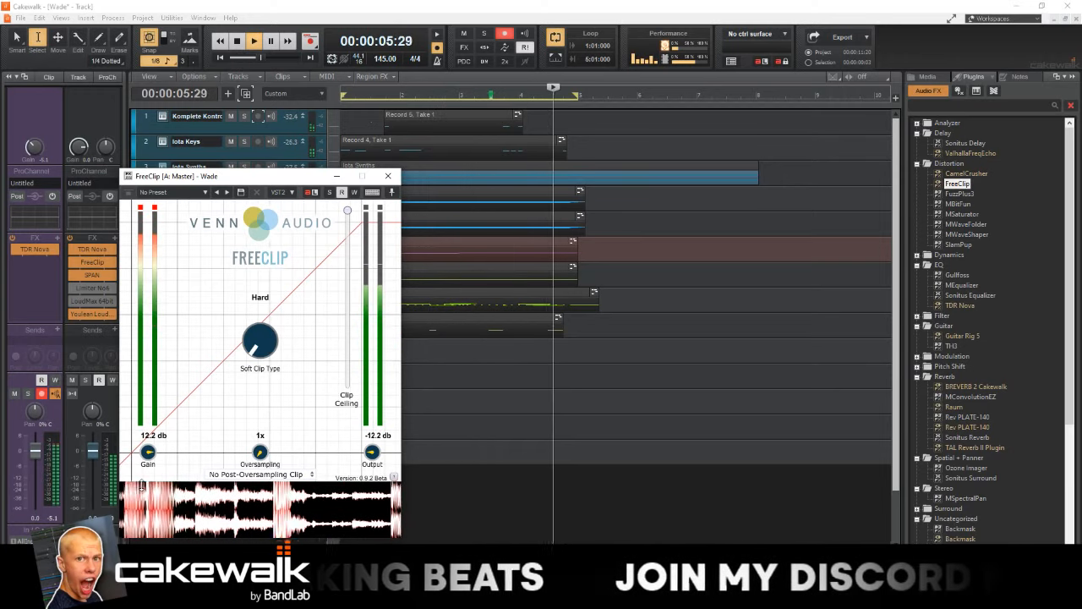
left_click_drag(373, 447, 350, 435)
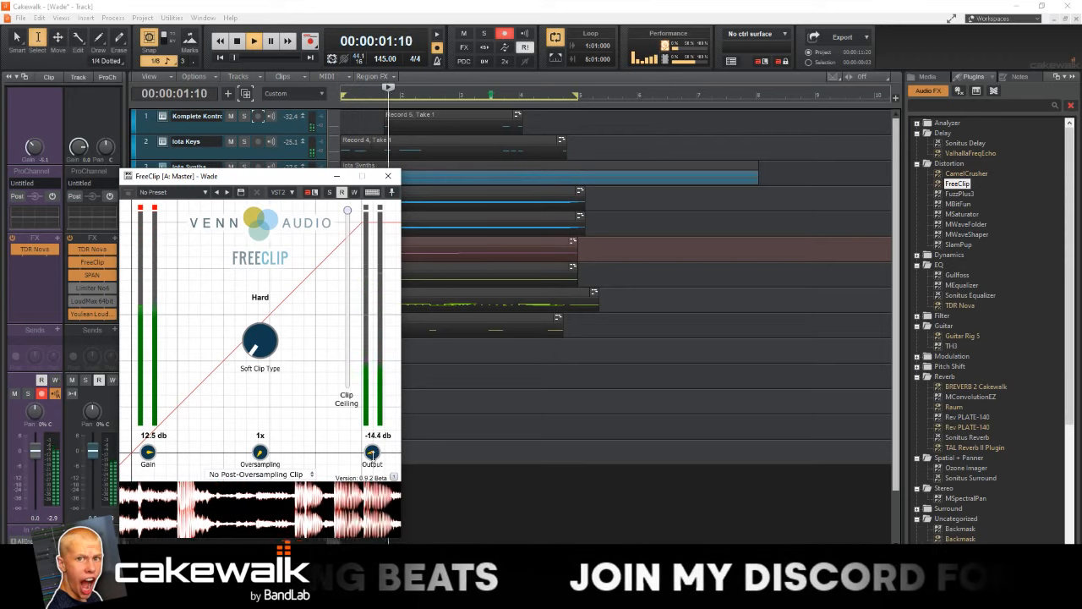
key("XF86AudioLowerVolume")
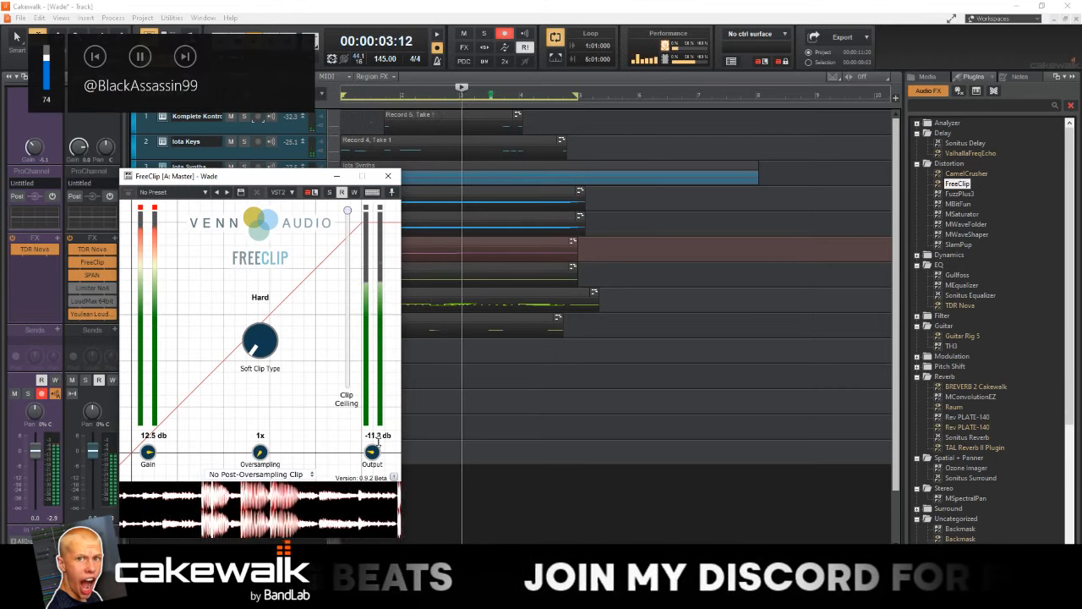
left_click_drag(148, 451, 149, 454)
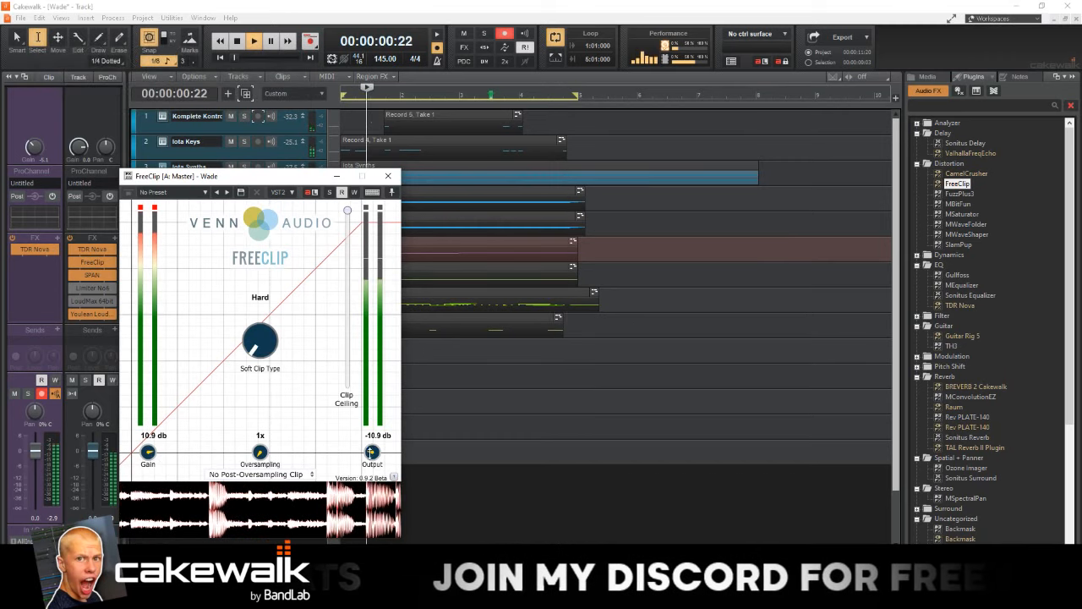
left_click_drag(148, 452, 143, 459)
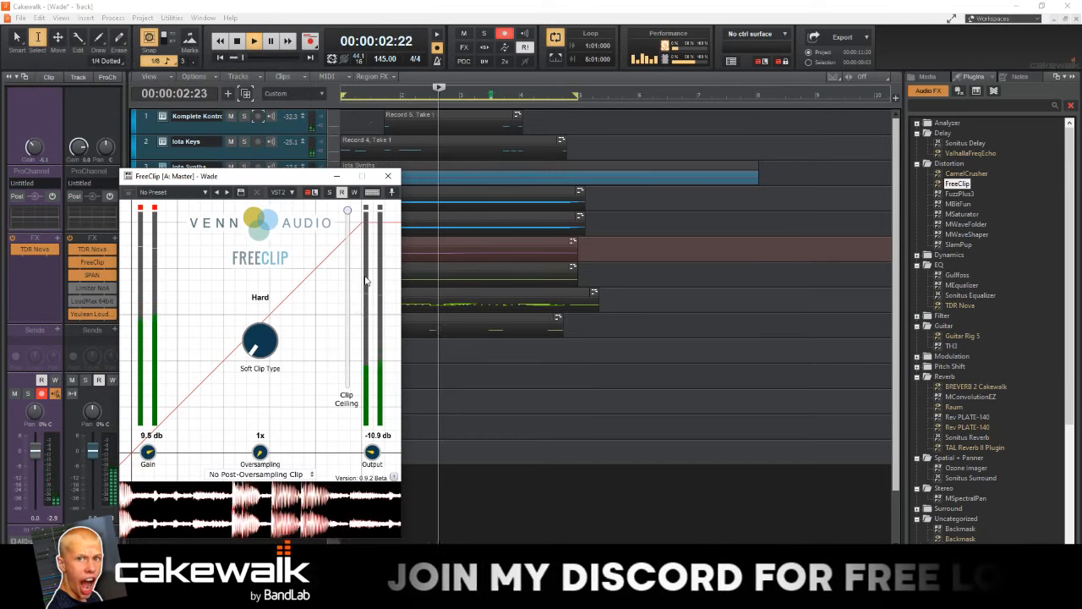
left_click(388, 176)
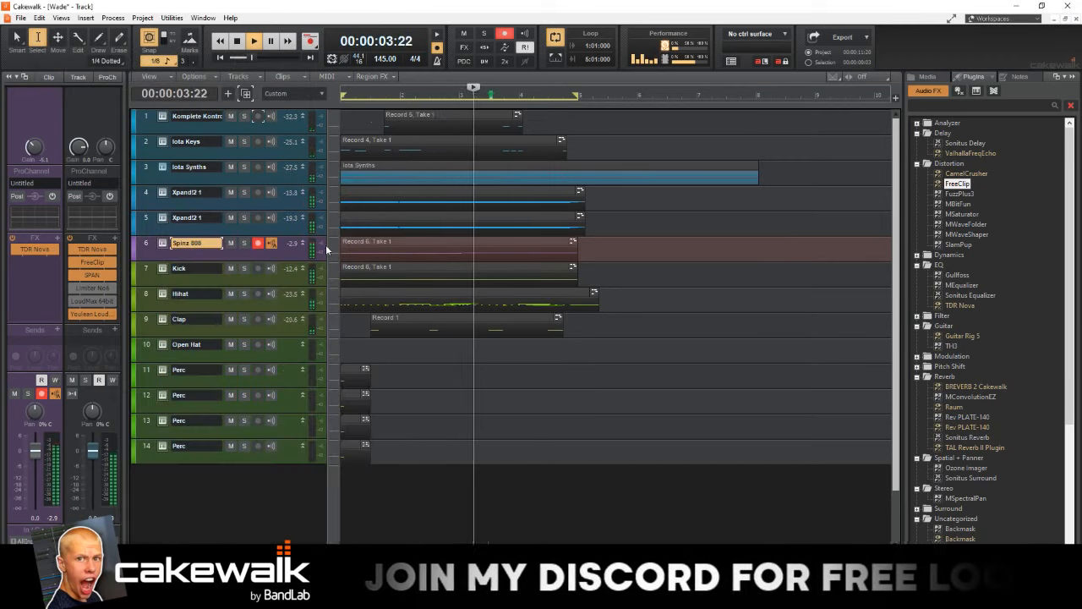
- Balance Spinz 808 and Kick in solo, setting their volumes to about -5.5 dB and -7.0 dB, and unsolo both
left_click(245, 244)
left_click(294, 275)
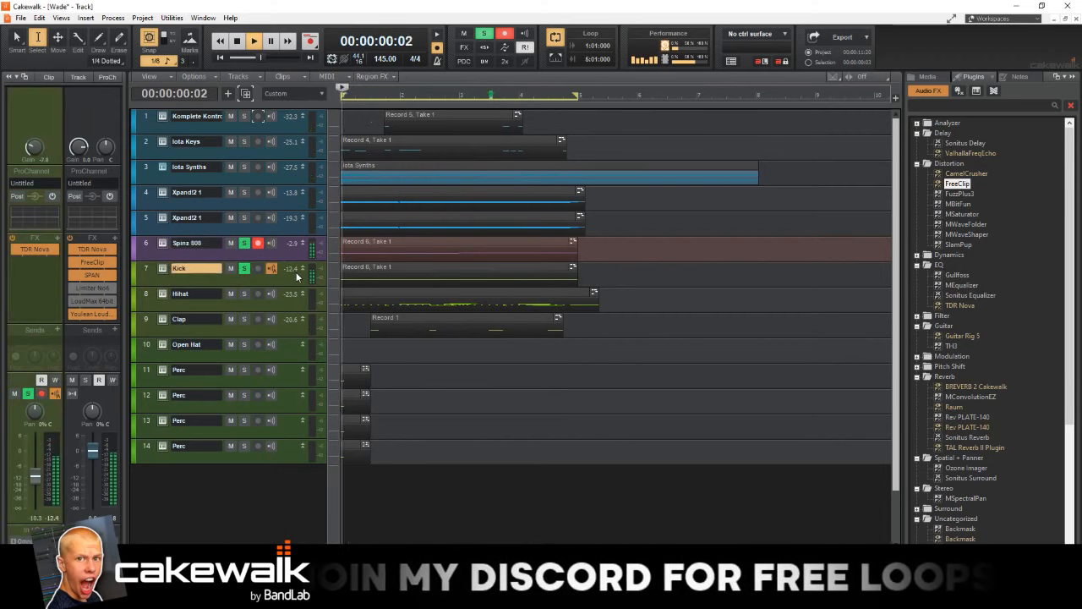
left_click(287, 253)
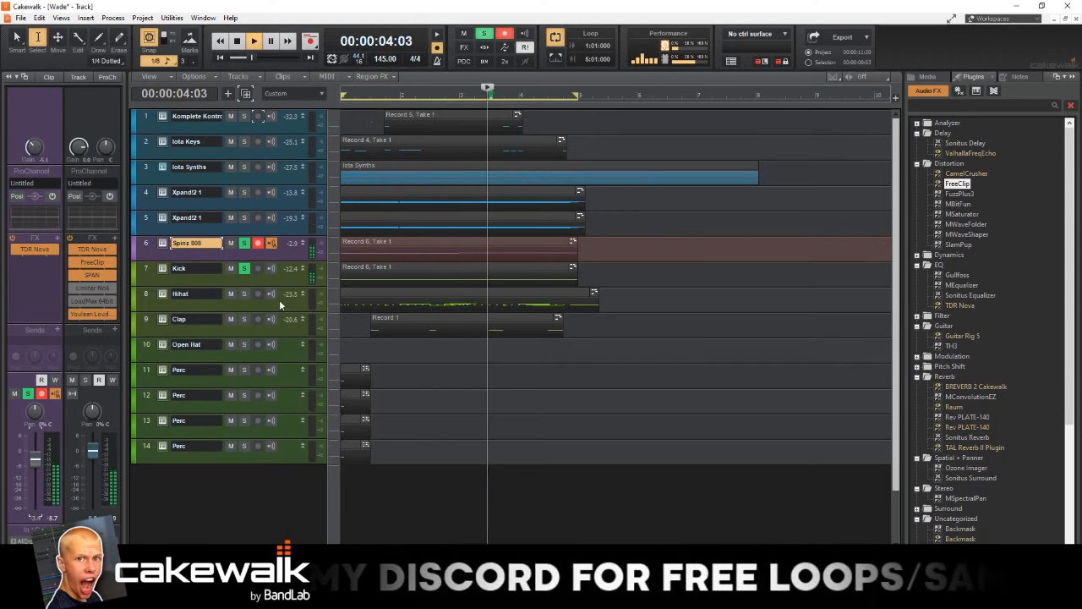
left_click(156, 269)
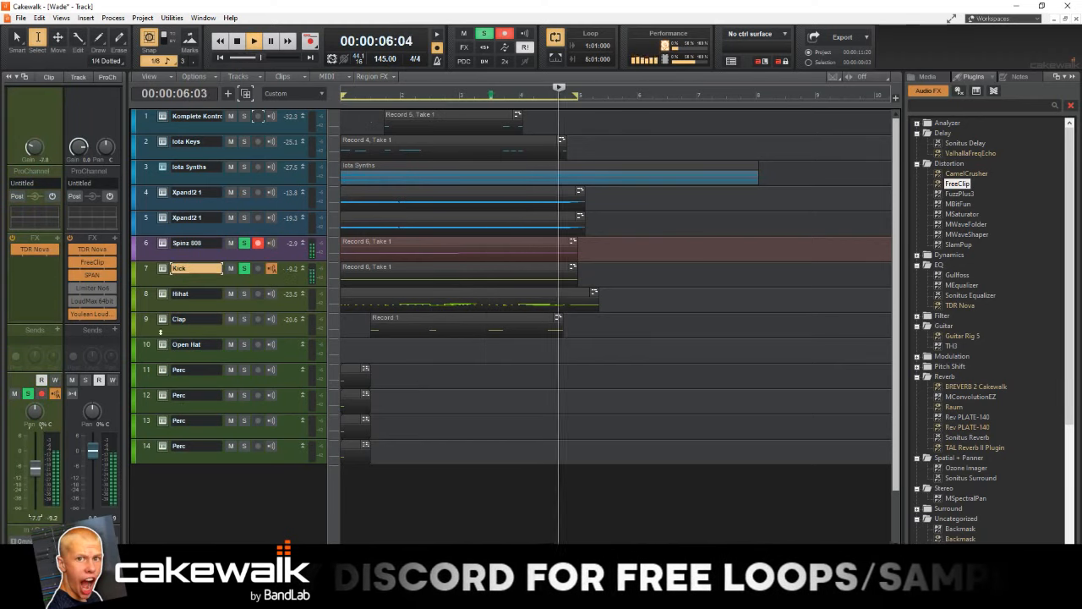
left_click(152, 250)
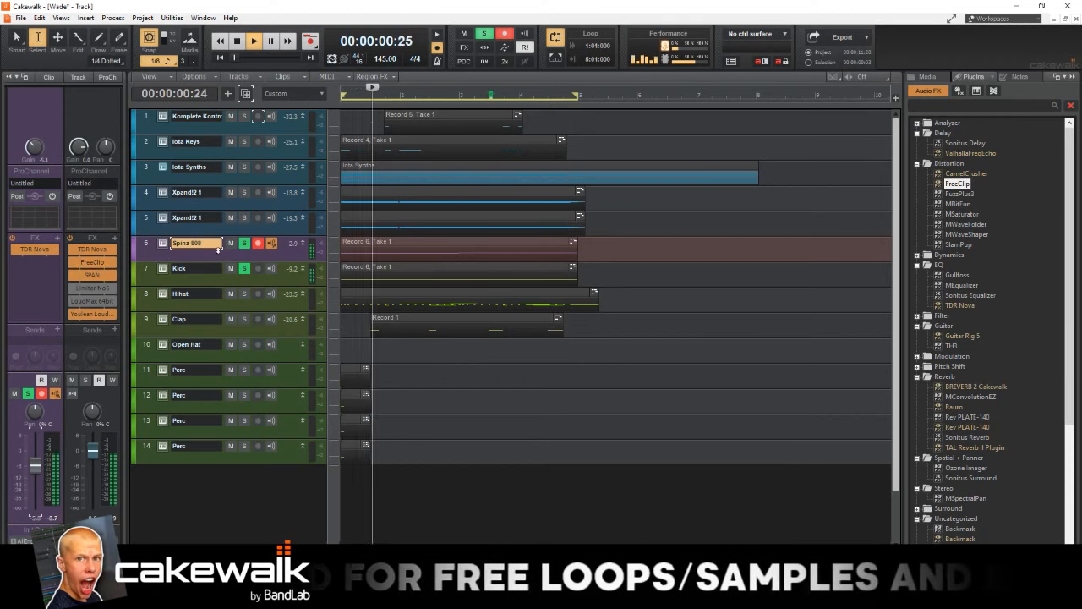
left_click(244, 243)
left_click(243, 269)
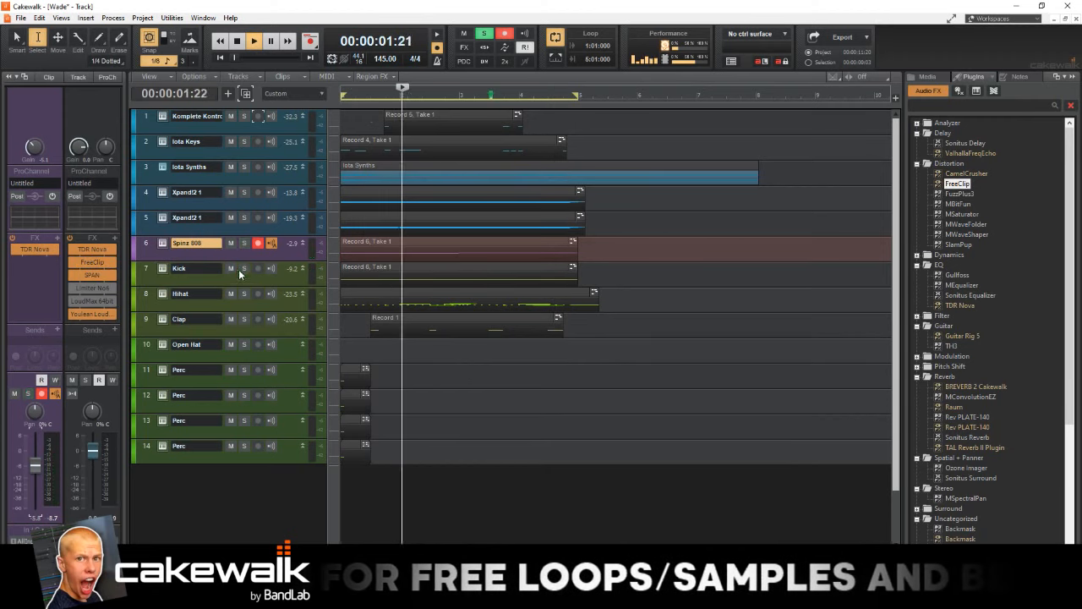
- Route the output of the ShaperBox bus used by the Xpand!2 tracks to a new stereo bus
left_click(275, 226)
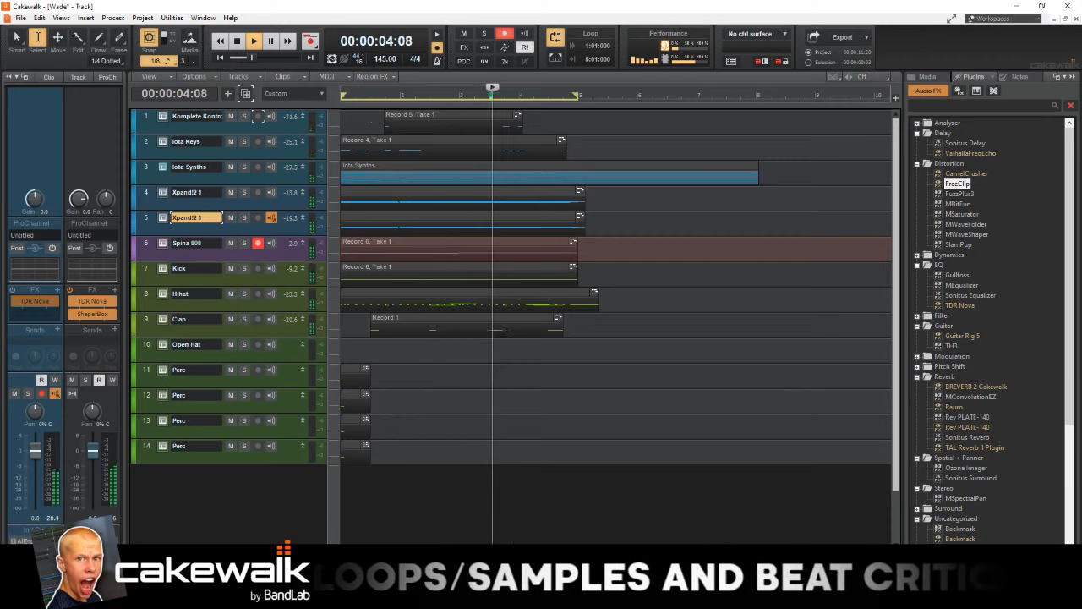
left_click(95, 551)
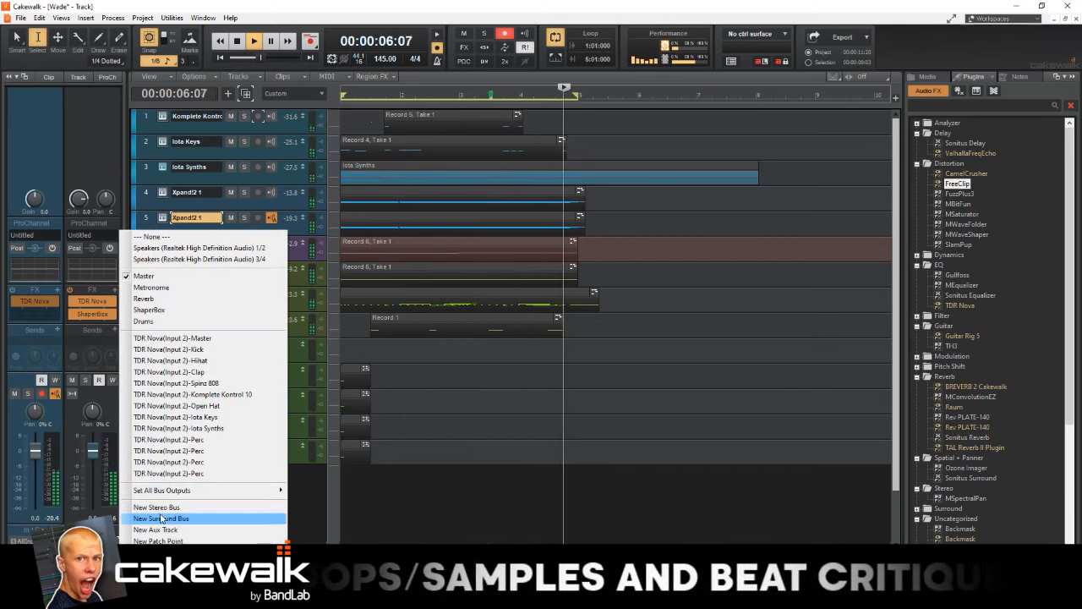
left_click(170, 507)
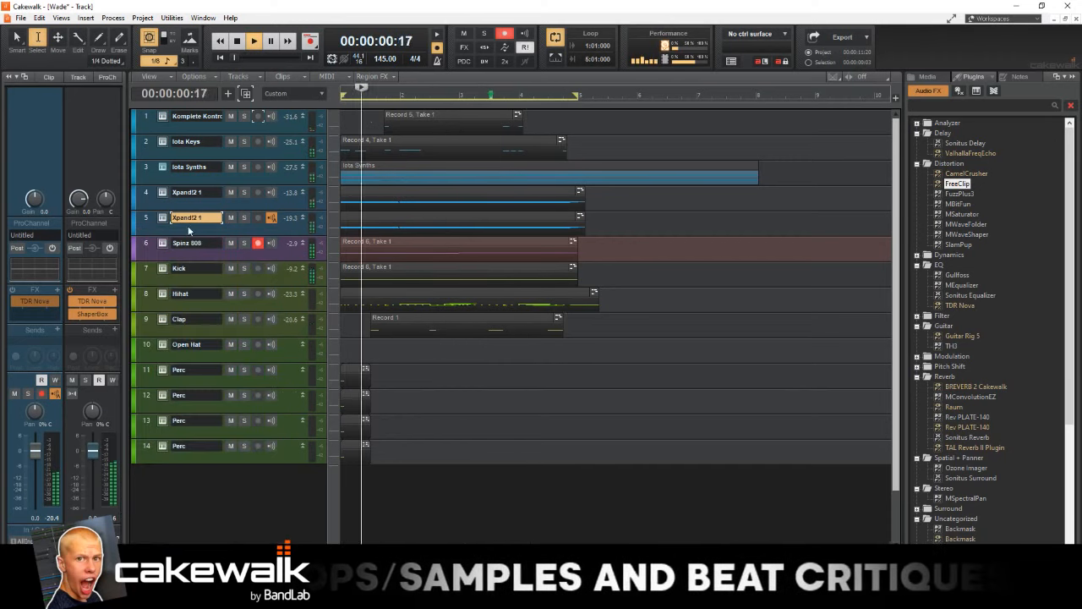
- Set the outputs of the Iota Synths, Iota Keys and Komplete Kontrol tracks to Bus G
left_click(296, 203)
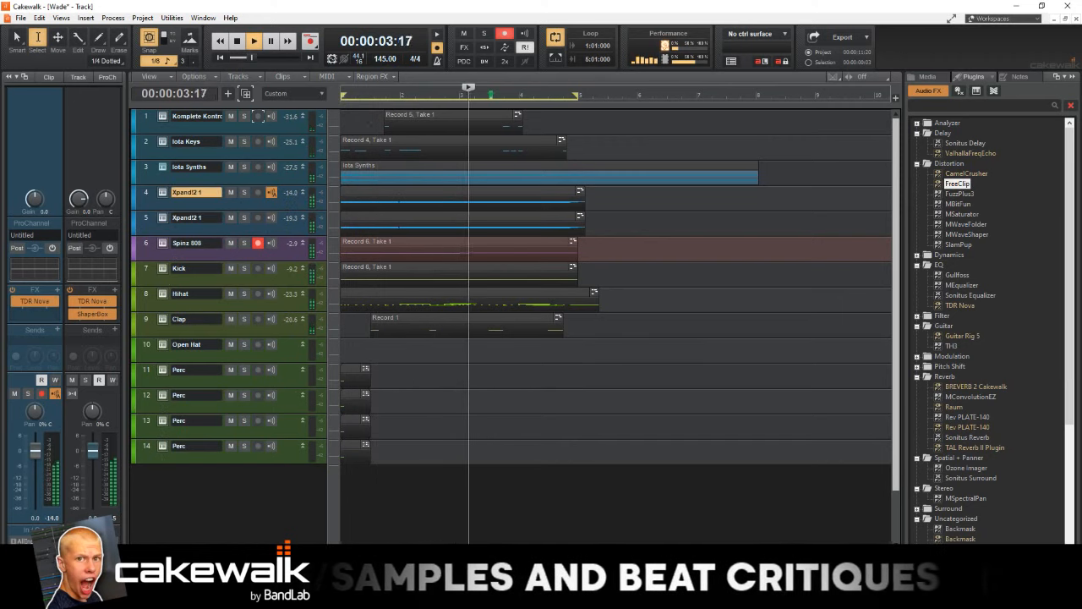
key("Up")
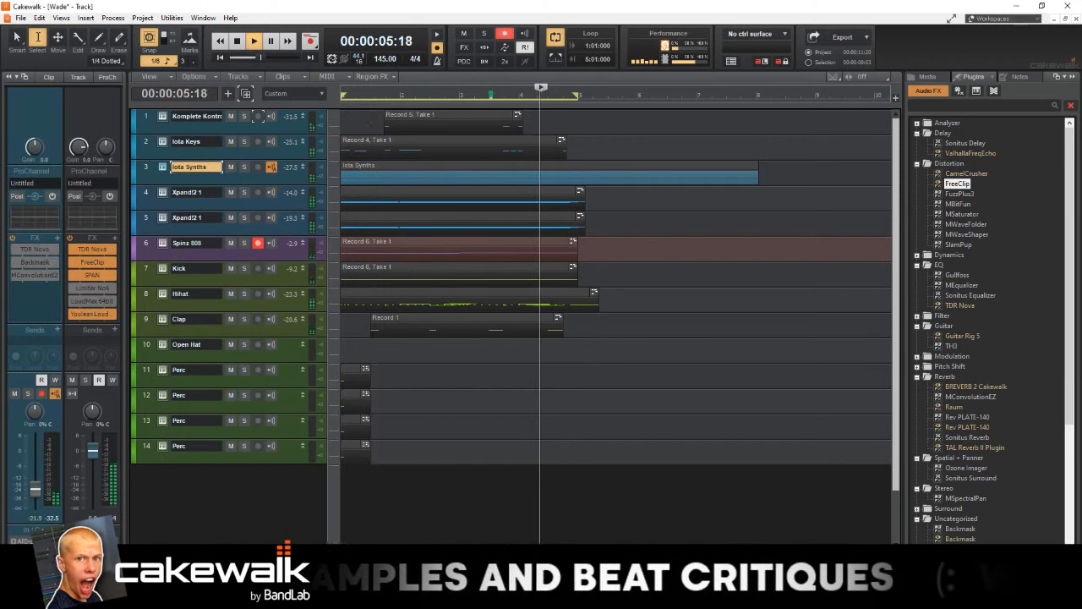
left_click(35, 553)
left_click(106, 315)
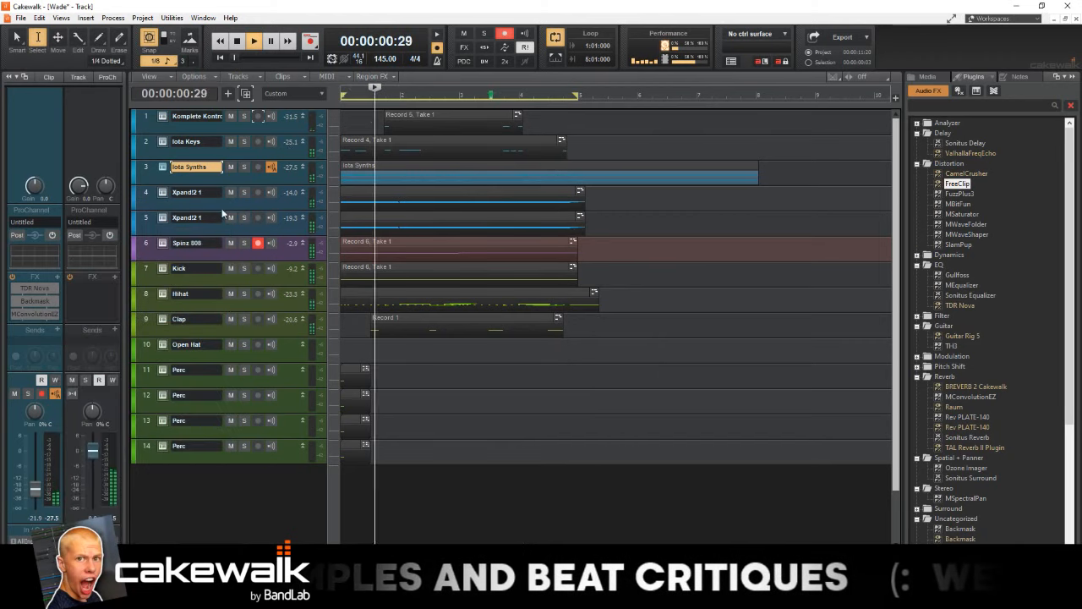
key("Up")
left_click(36, 553)
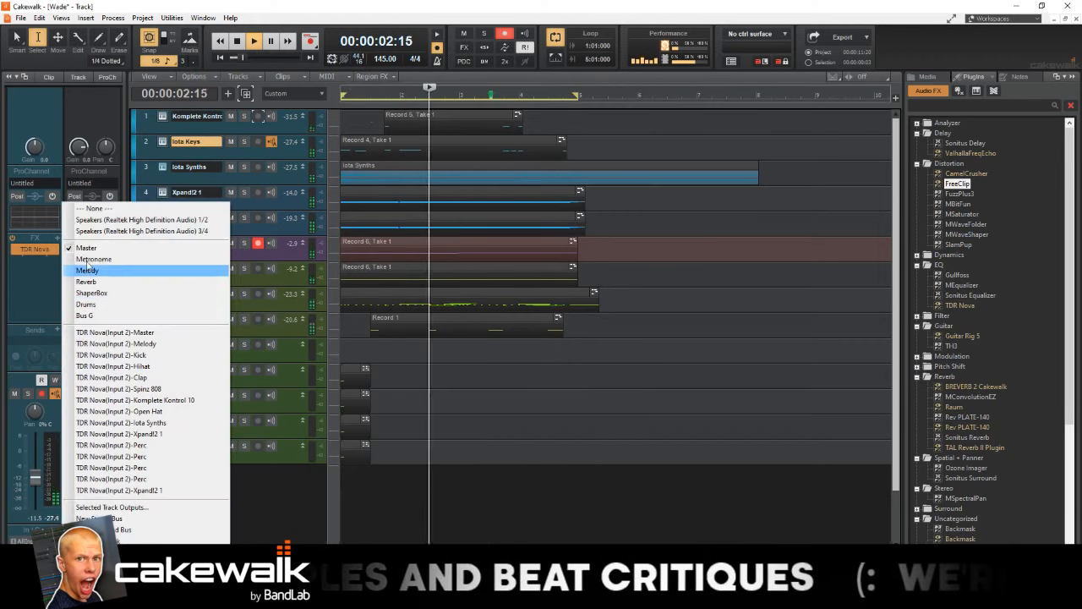
left_click(106, 315)
key("Up")
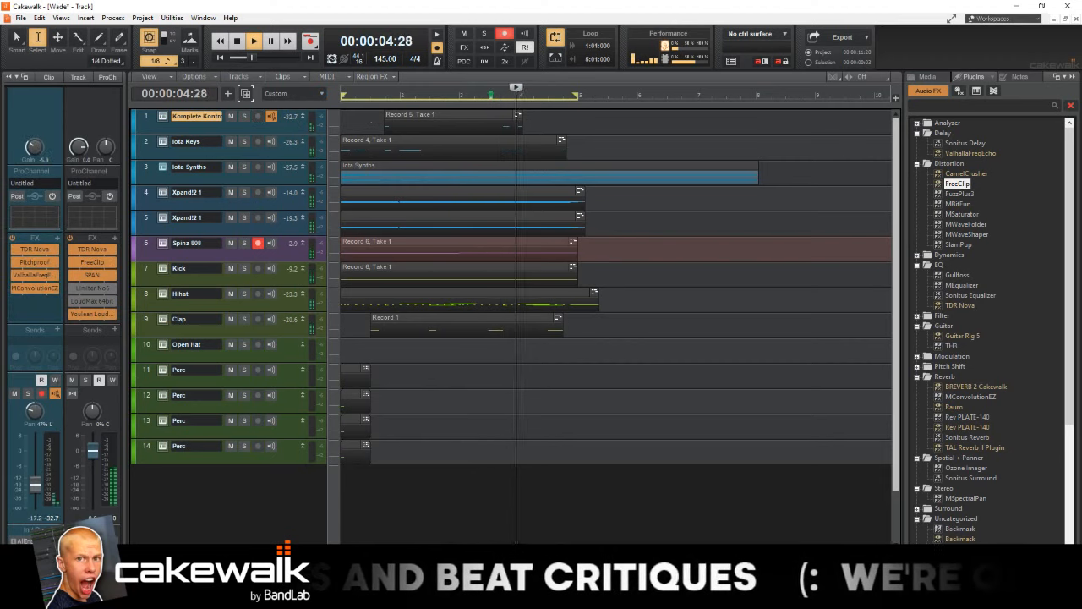
left_click(36, 553)
left_click(106, 305)
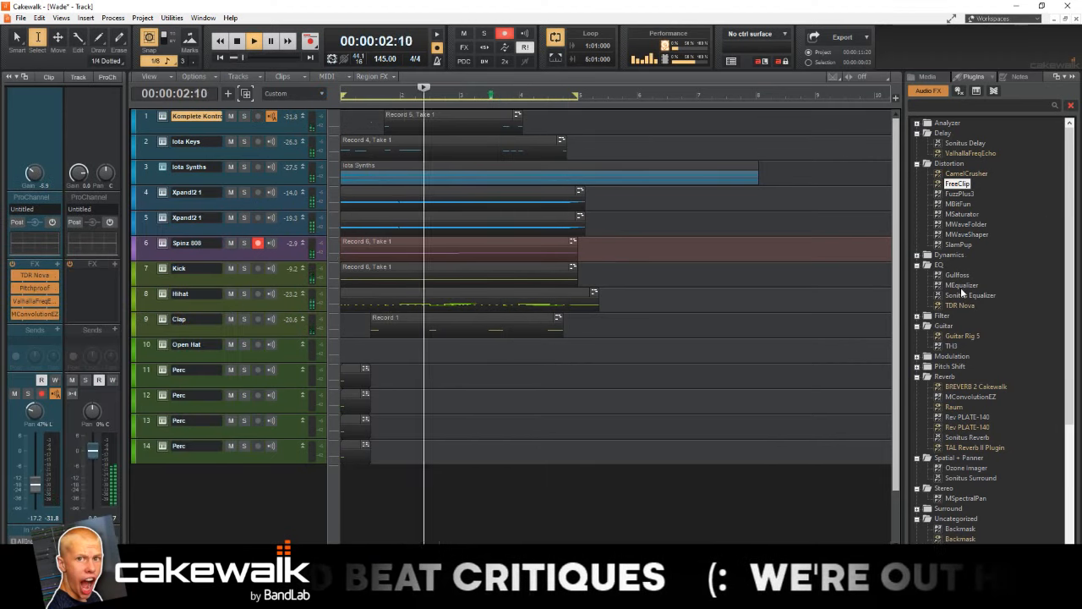
- Insert MCompressor on Bus G and enable its side-chain input
left_click(917, 255)
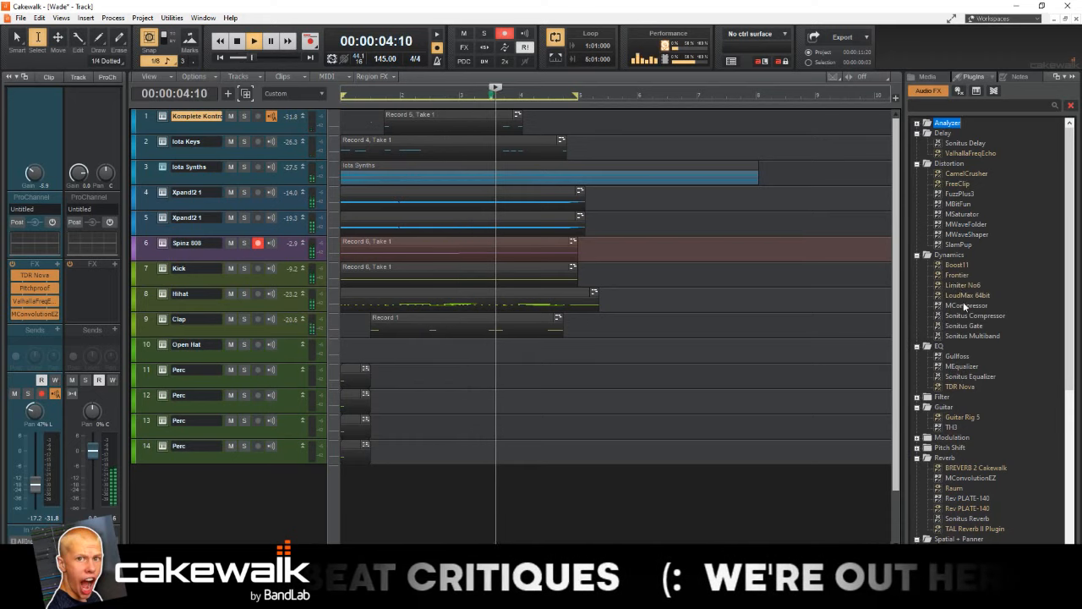
left_click_drag(963, 304, 91, 276)
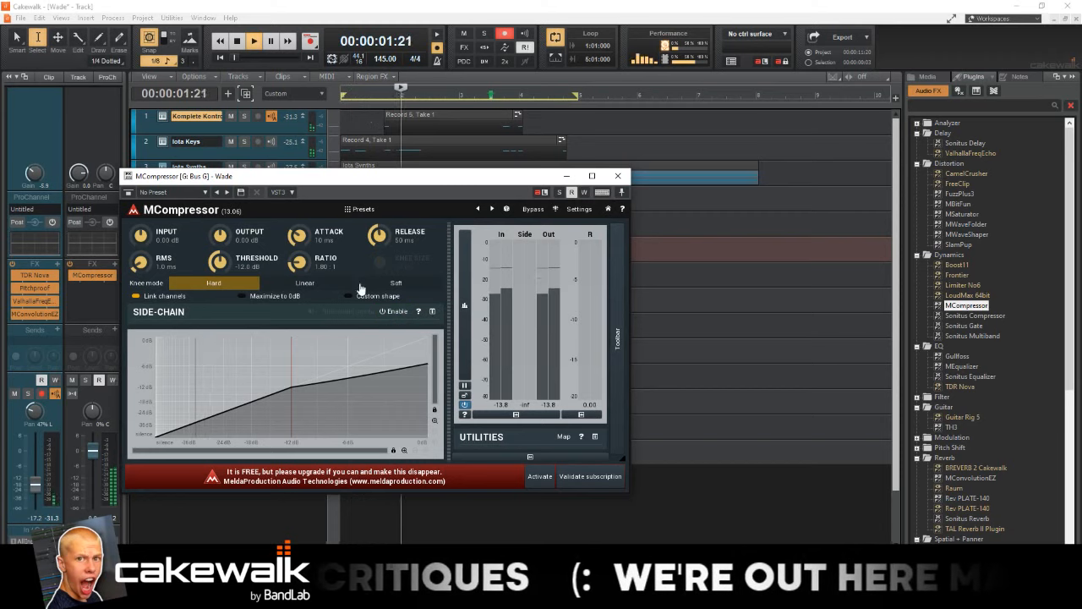
left_click(392, 311)
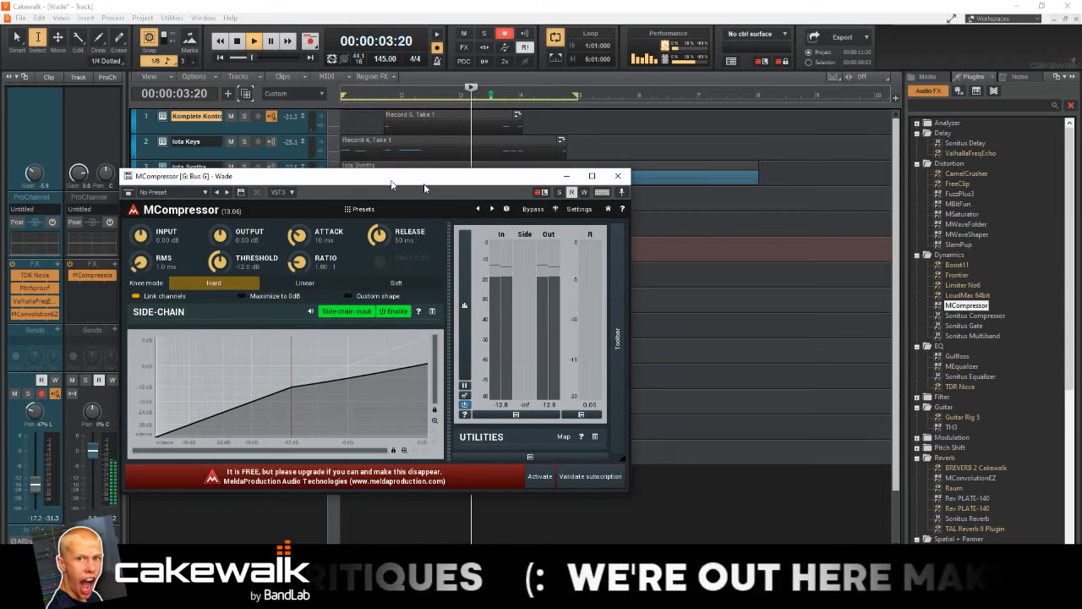
- Add a send from the Kick track to the side-chain input of the compressor on Bus G
left_click_drag(424, 178, 612, 185)
left_click(195, 268)
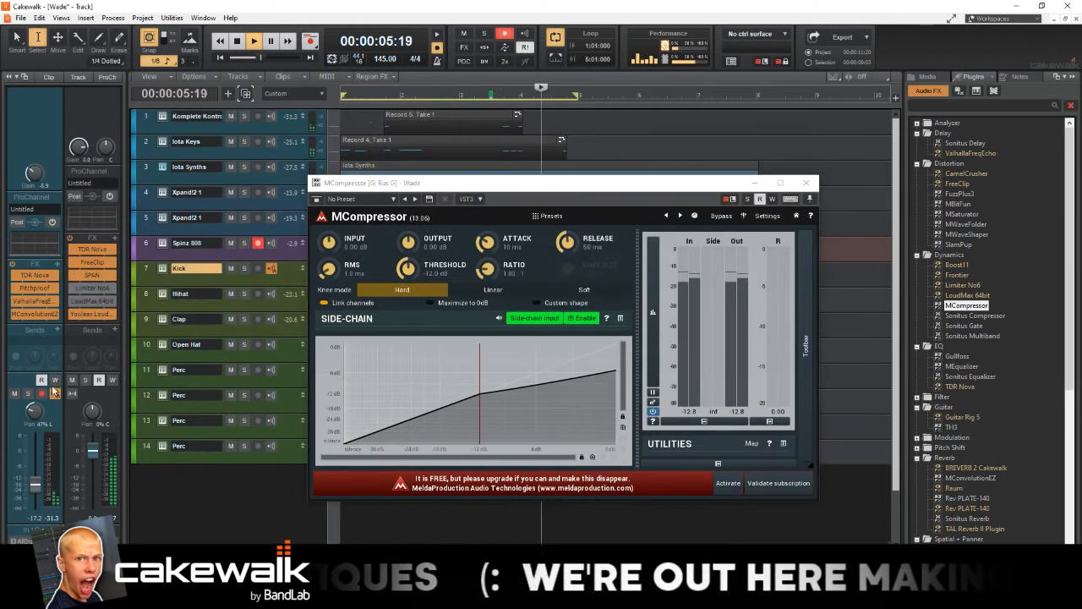
left_click(59, 333)
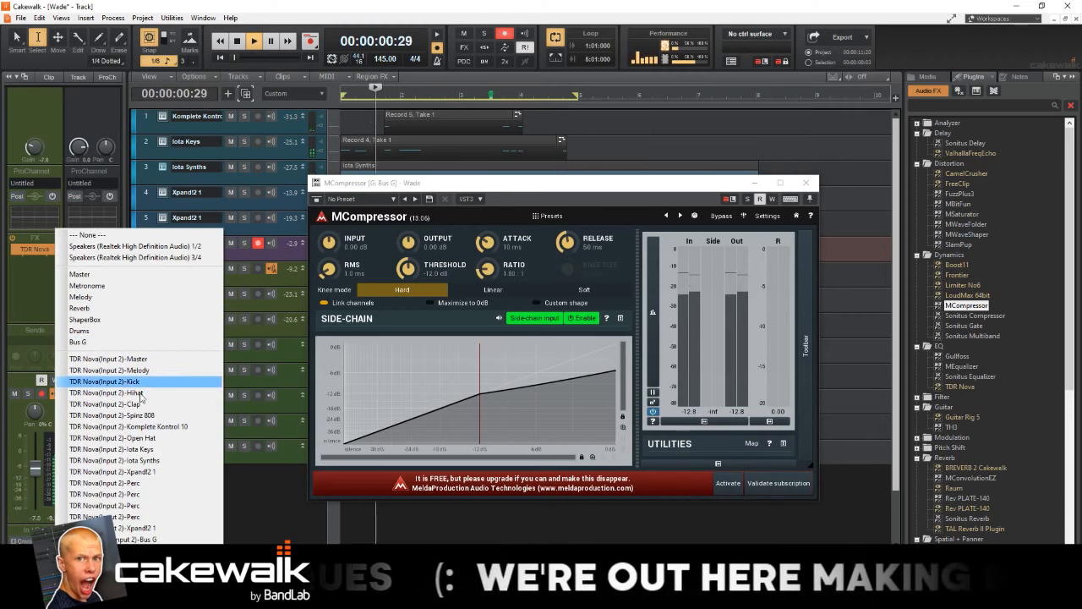
left_click(140, 538)
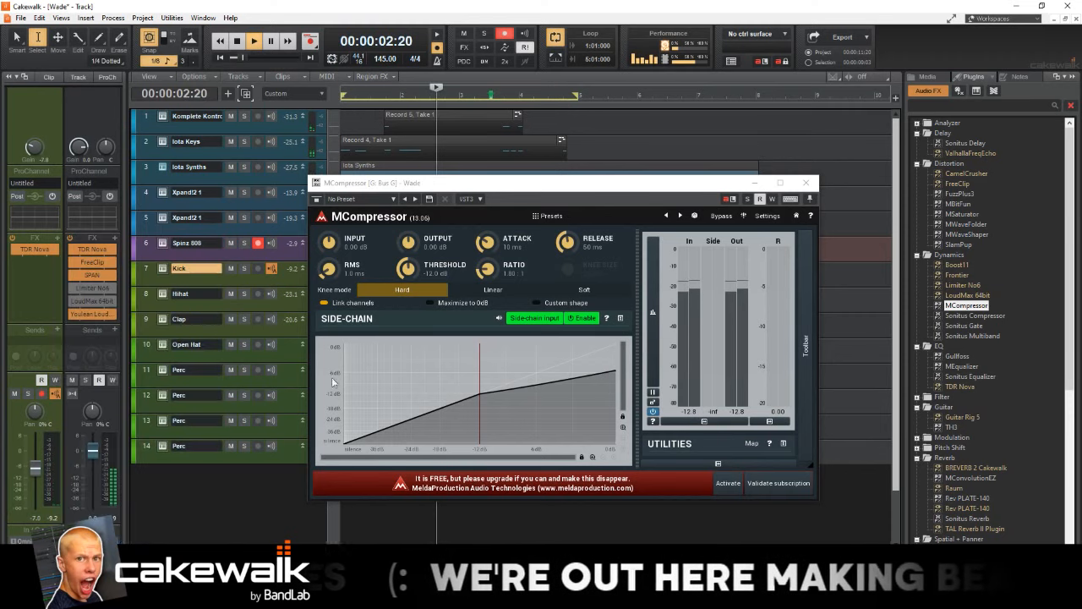
- Set the Bus G compressor to a -21.7 dB threshold, 0 ms attack and 7.4 ms release while auditioning the side-chain
left_click_drag(407, 271, 407, 304)
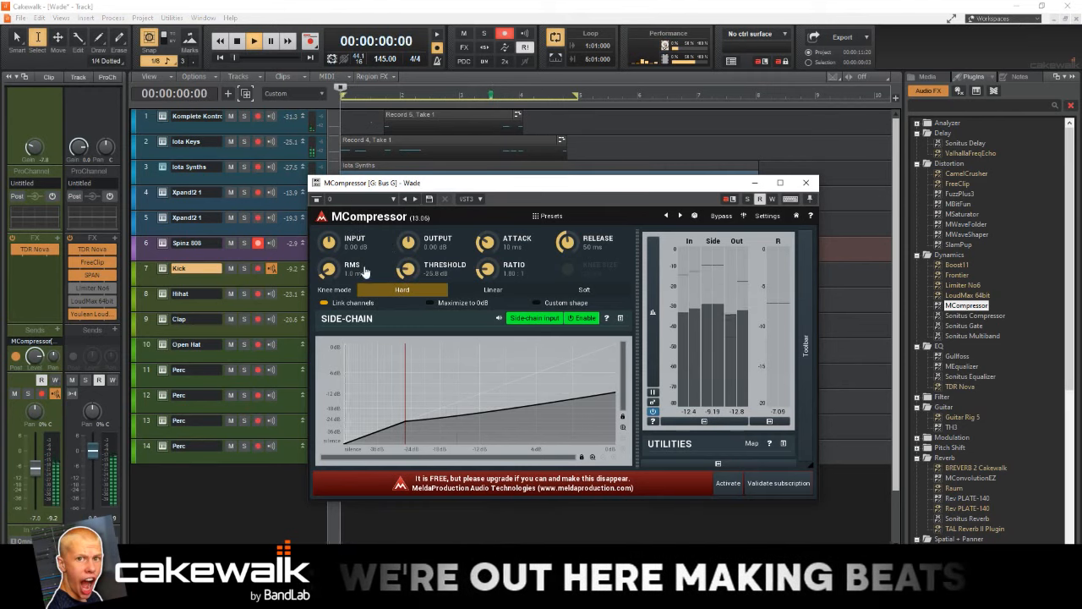
key("space")
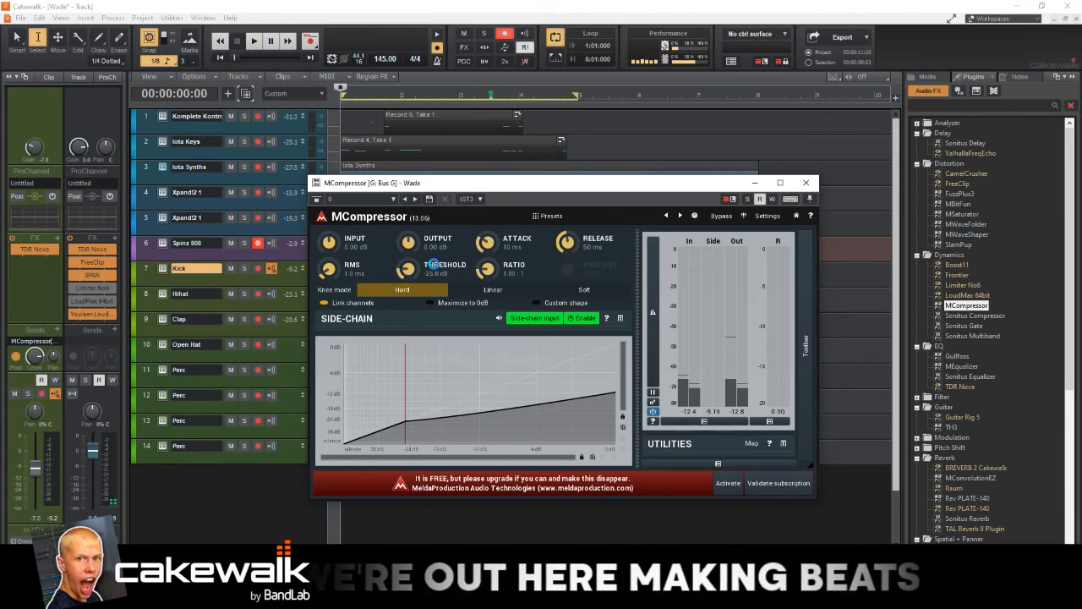
left_click_drag(458, 250, 458, 259)
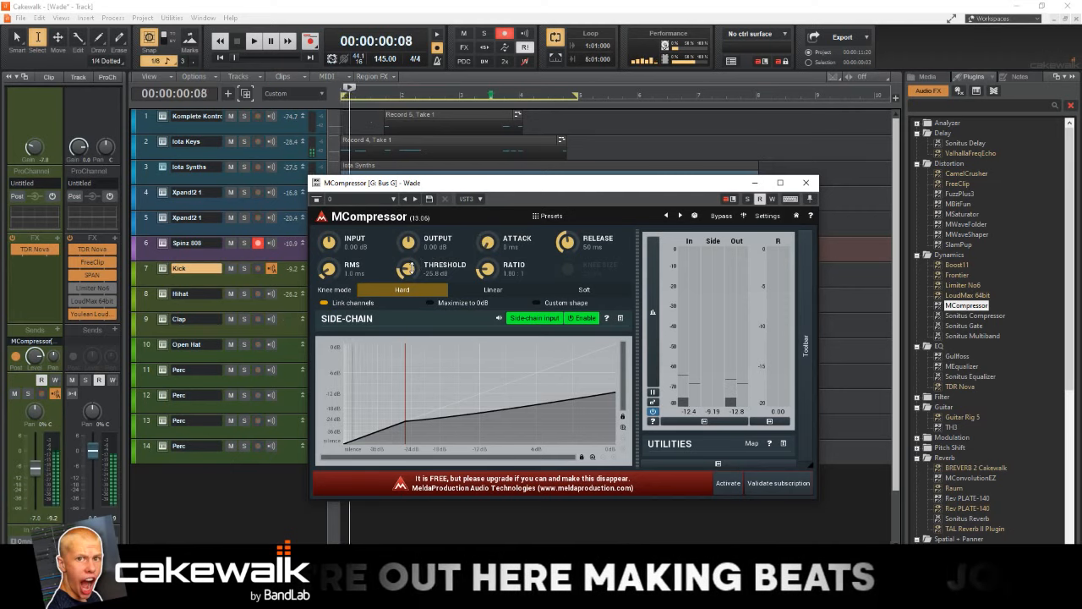
key("space")
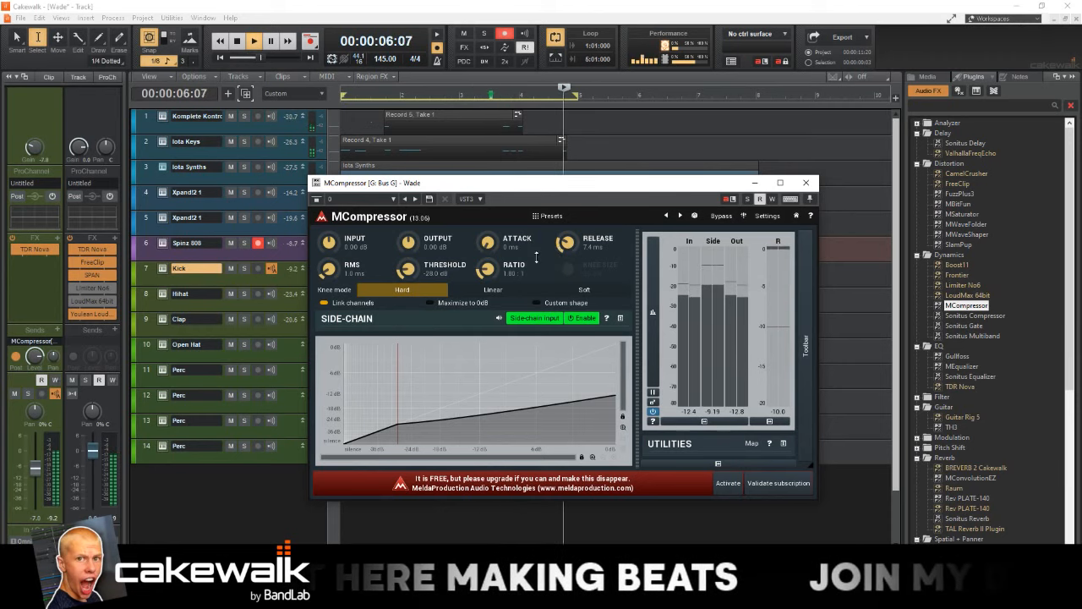
left_click_drag(424, 279, 424, 258)
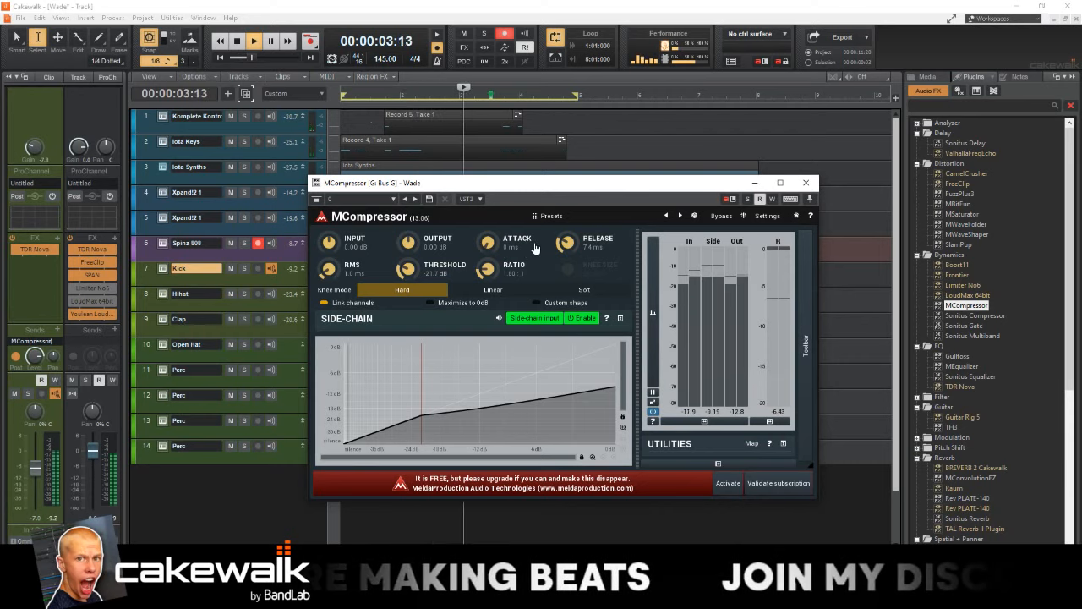
left_click(806, 183)
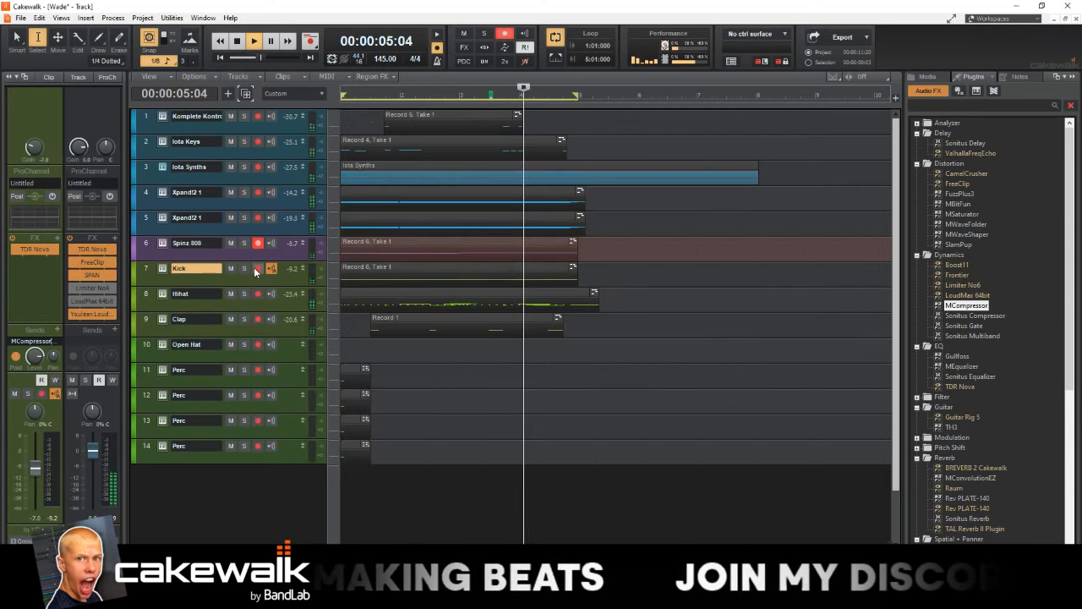
- Solo the Kick track and all five melodic tracks and play them back together
key("space")
left_click(244, 268)
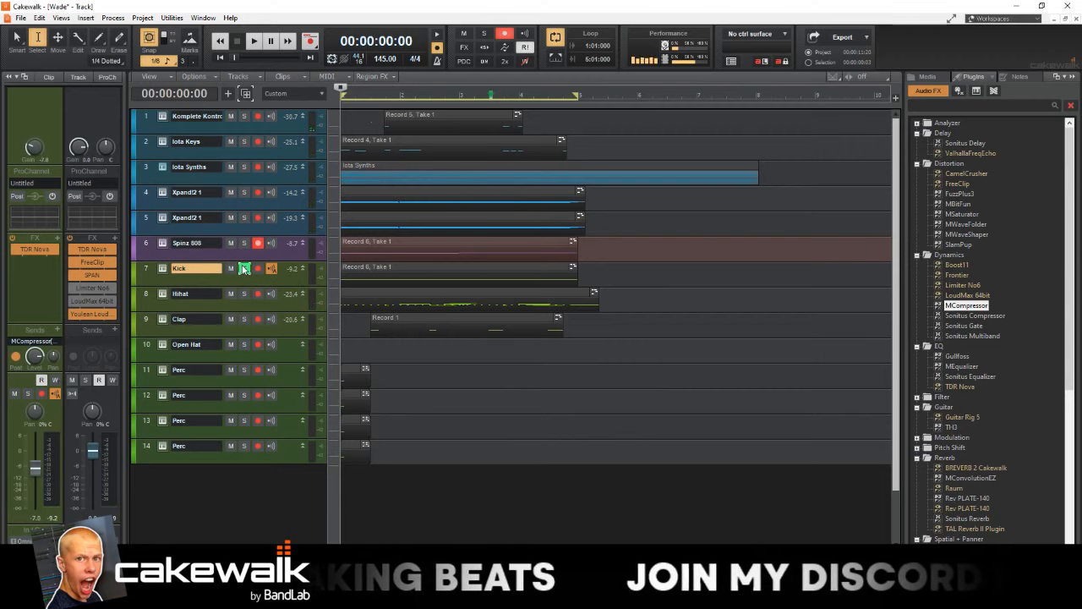
key("space")
left_click(244, 217)
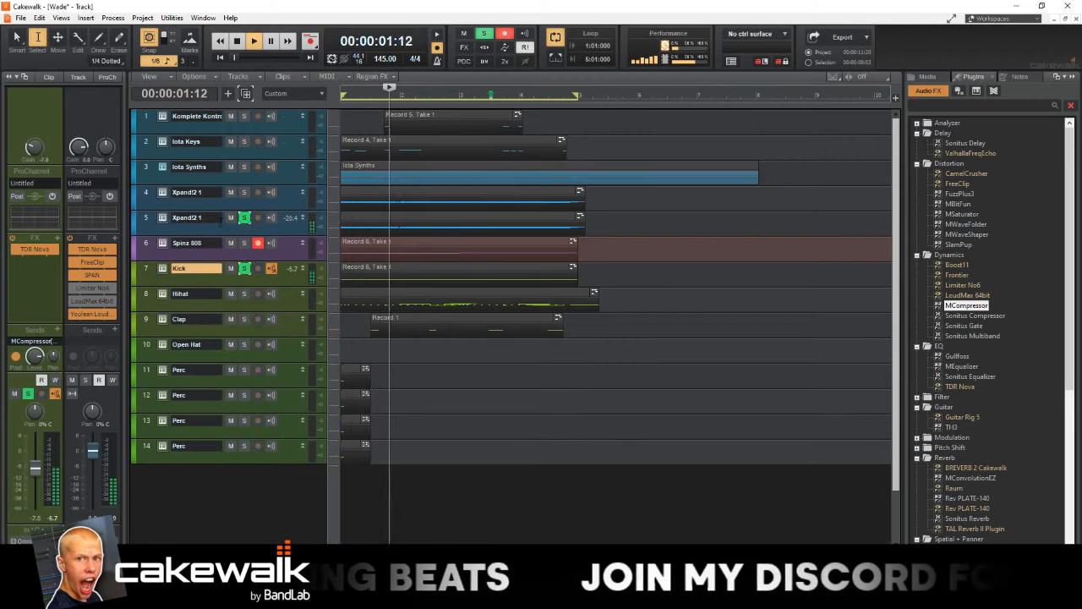
left_click_drag(244, 192, 242, 115)
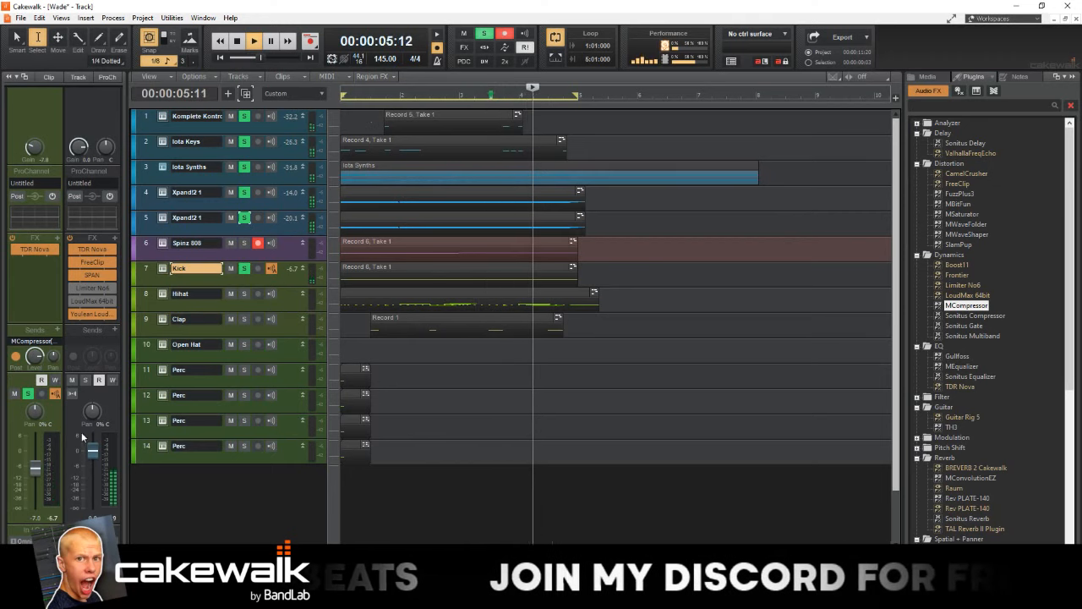
- Raise the Kick track's volume to about -1.4 dB and increase its send level to the side-chain compressor
left_click_drag(36, 468, 35, 454)
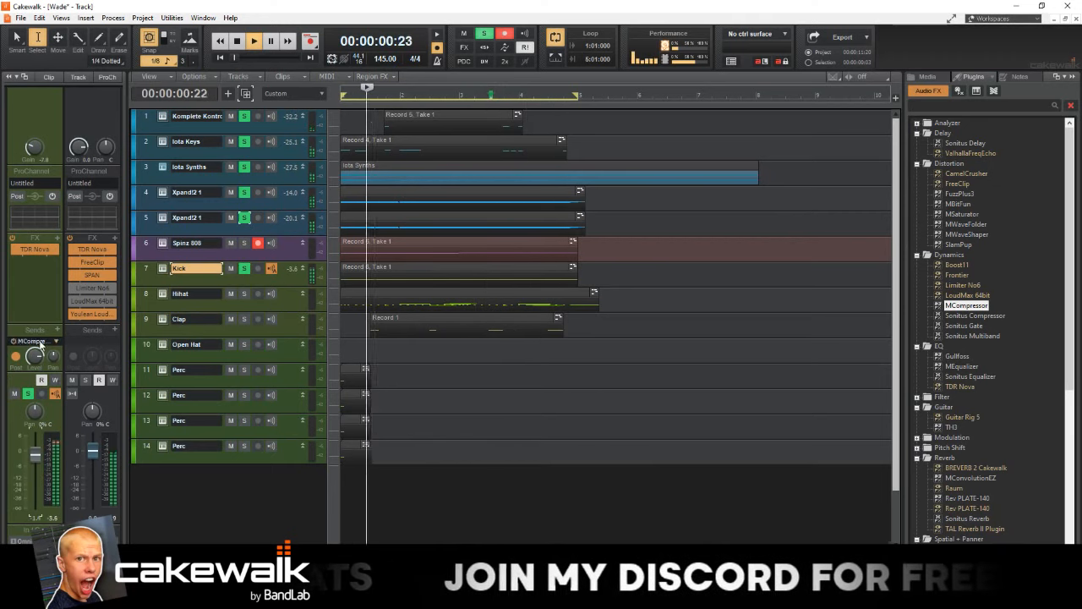
left_click_drag(37, 359, 42, 352)
- Lengthen the release of the MCompressor on Bus G to 47 ms
left_click(187, 244)
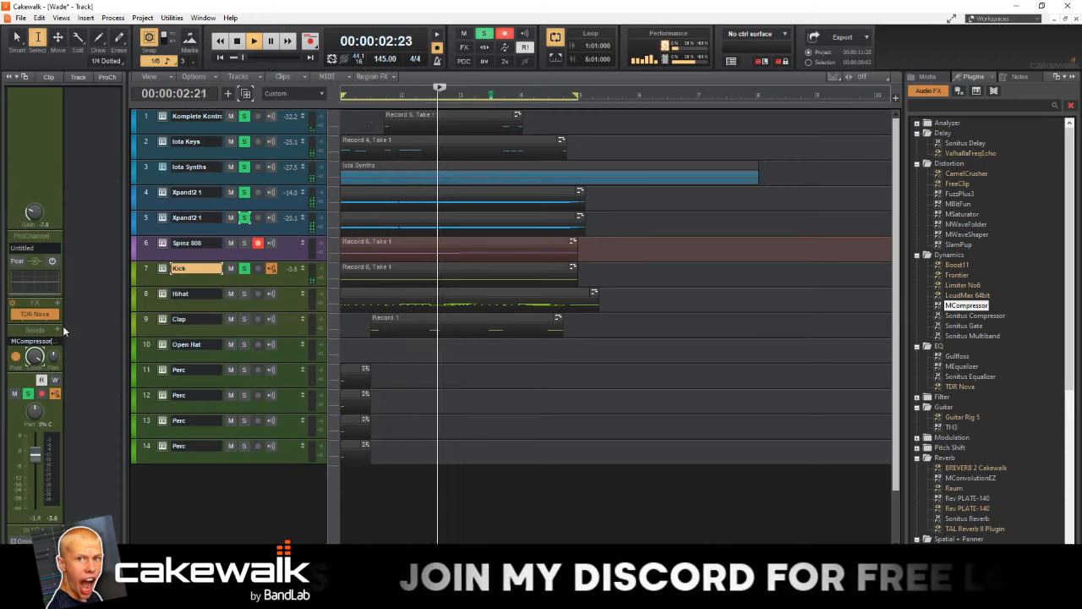
left_click(279, 175)
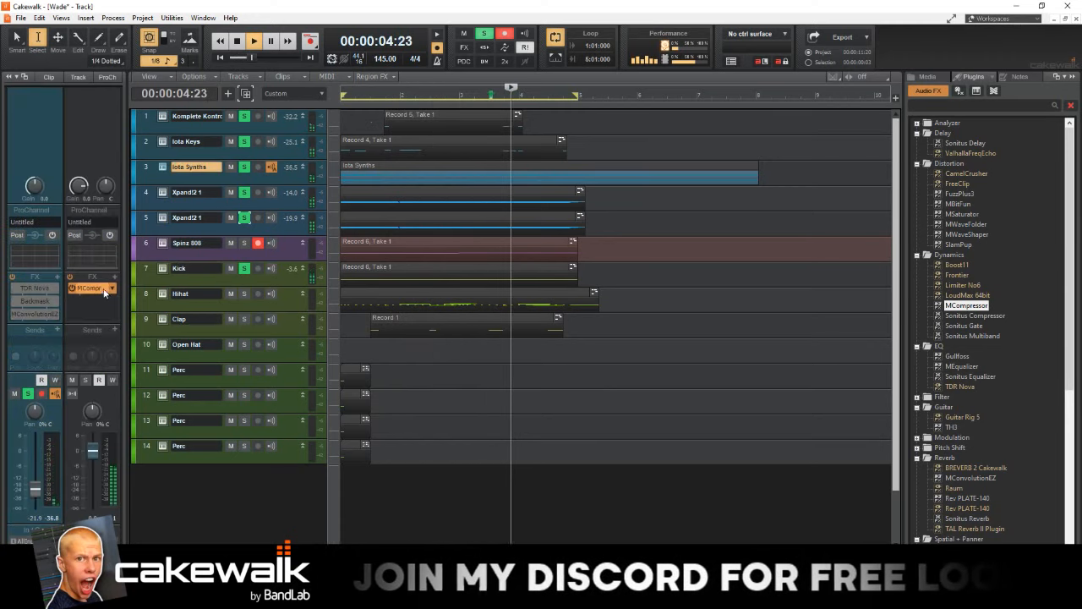
double_click(92, 287)
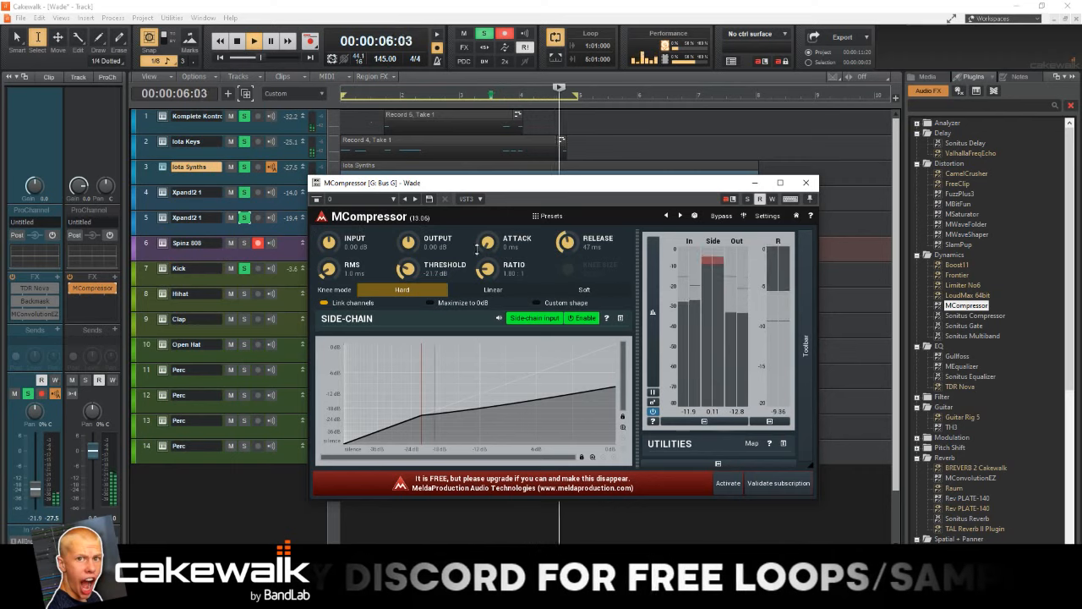
- Solo the Spinz 808 track and set the master's FreeClip gain to 11.4 dB and output to -11.9 dB
left_click(292, 245)
double_click(92, 264)
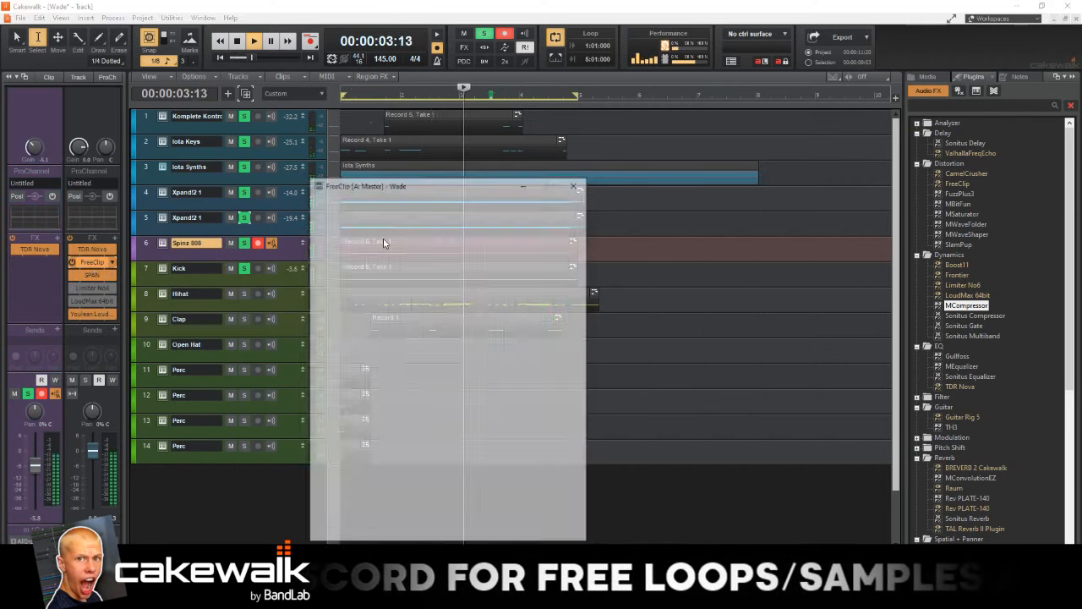
mouse_move(336, 458)
left_mouse_down()
mouse_move(340, 436)
mouse_move(338, 450)
left_mouse_up()
left_click_drag(560, 461, 560, 465)
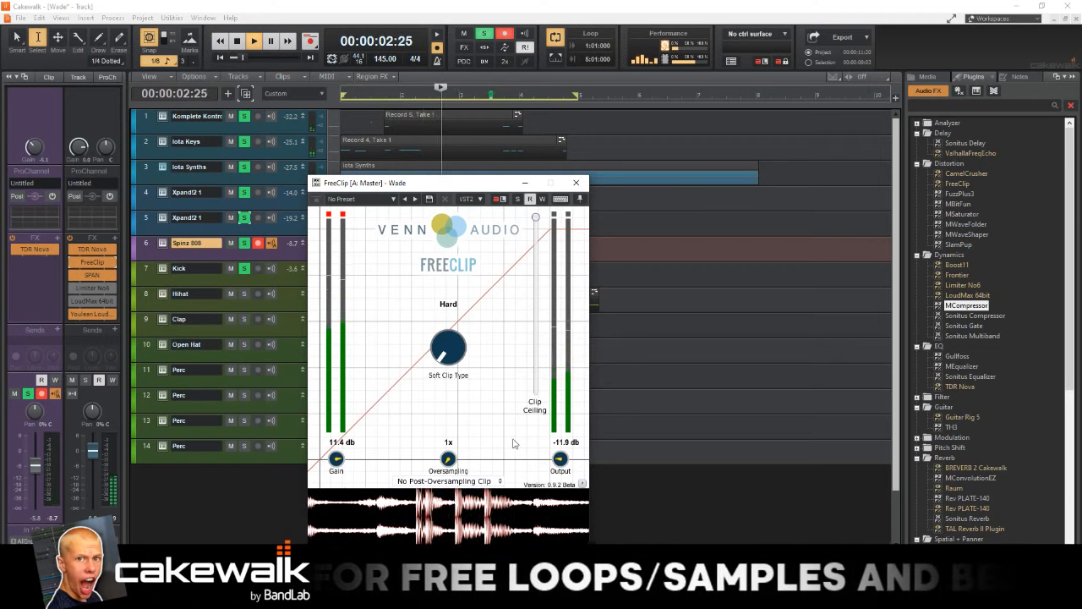
left_click(278, 288)
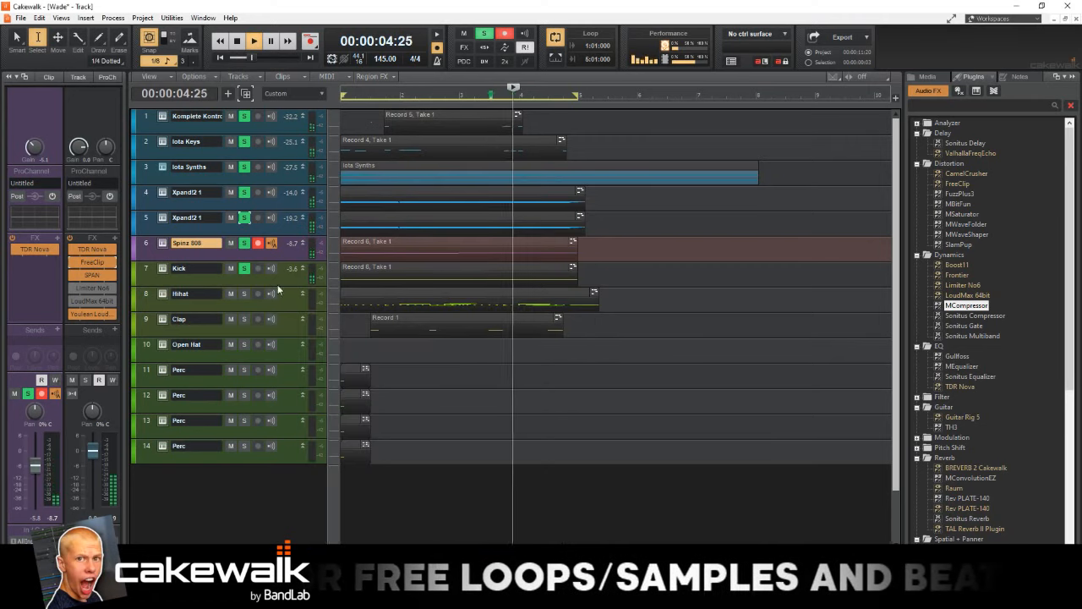
- Solo the Hihat track and add MSpectralPan at the end of its effects chain
left_click(244, 293)
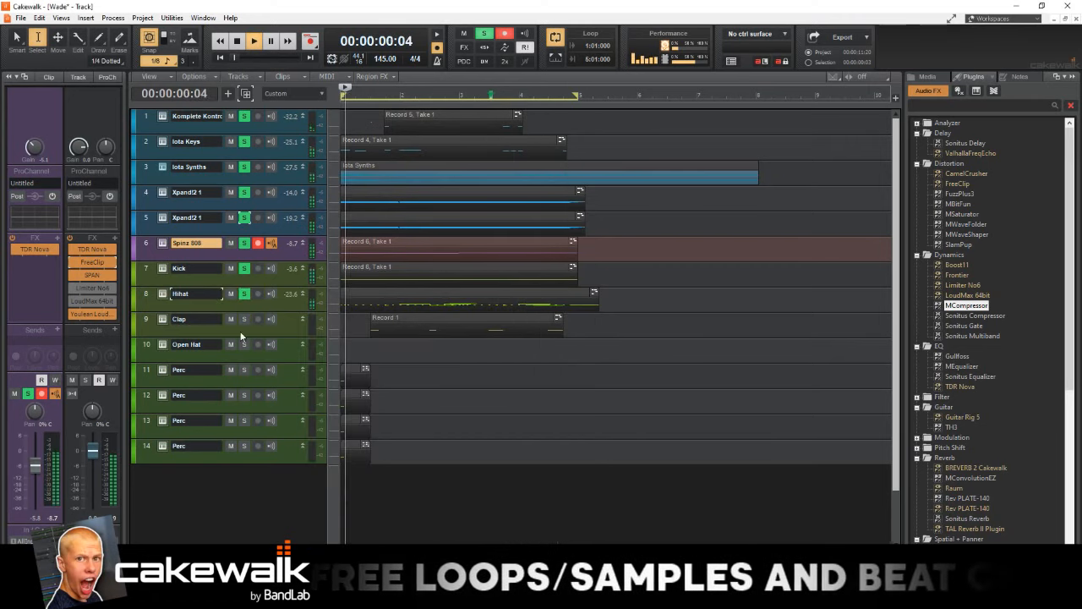
left_click(272, 303)
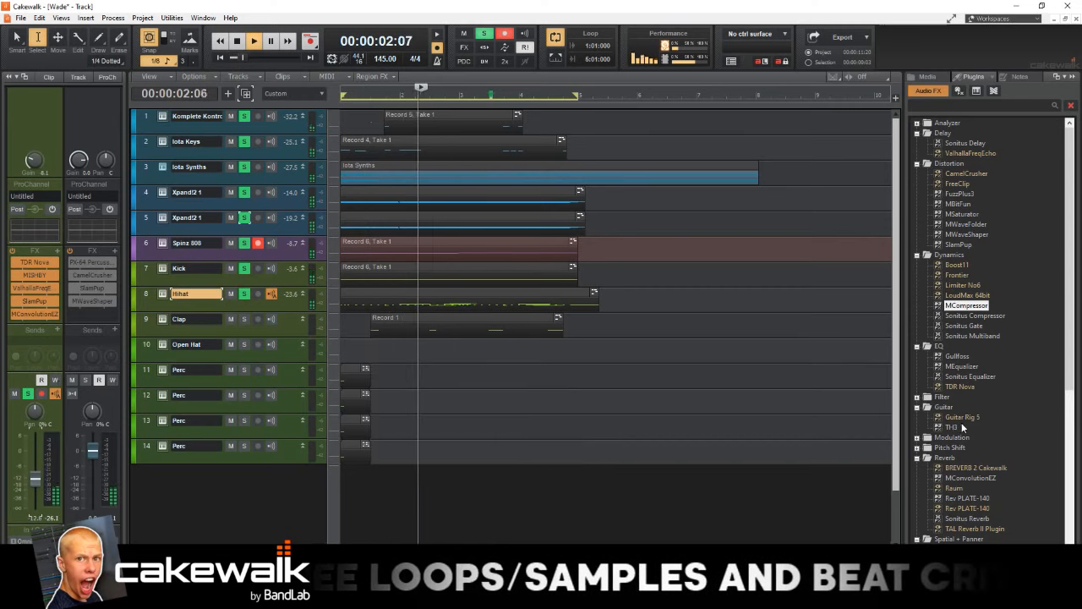
scroll(918, 450, "down", 5)
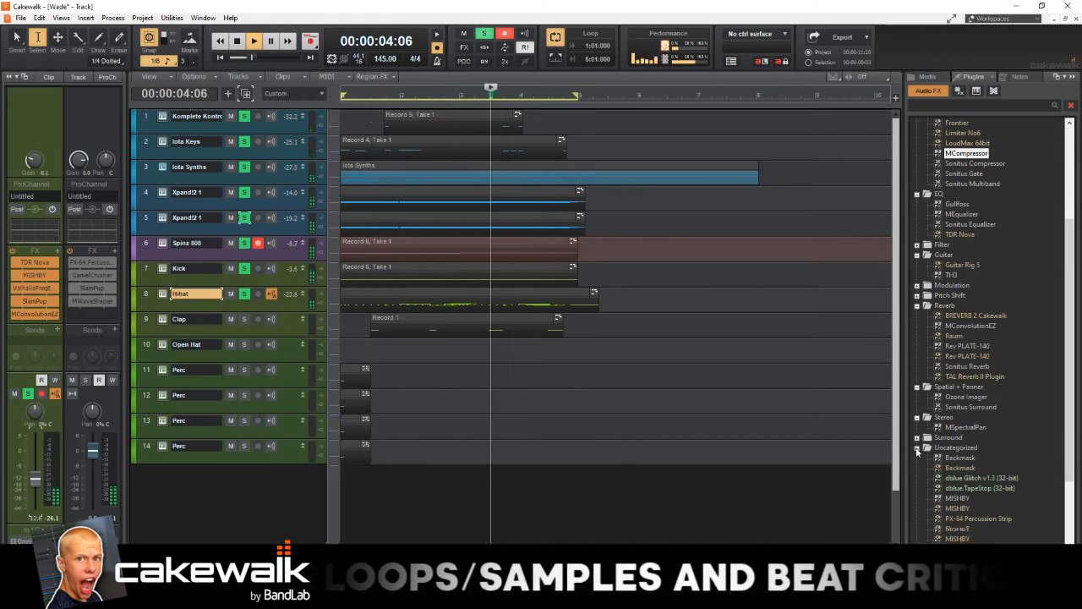
left_click_drag(964, 427, 35, 337)
left_click_drag(112, 295, 113, 291)
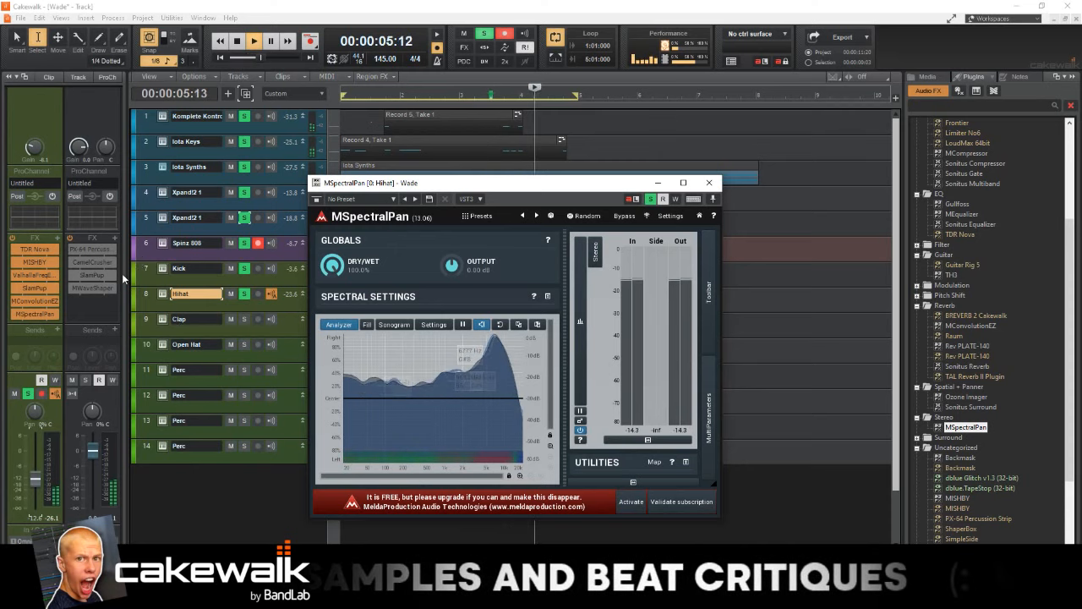
- Load the High-end autopan preset in the Hihat's MSpectralPan with dry/wet at about 52.4%
left_click(546, 220)
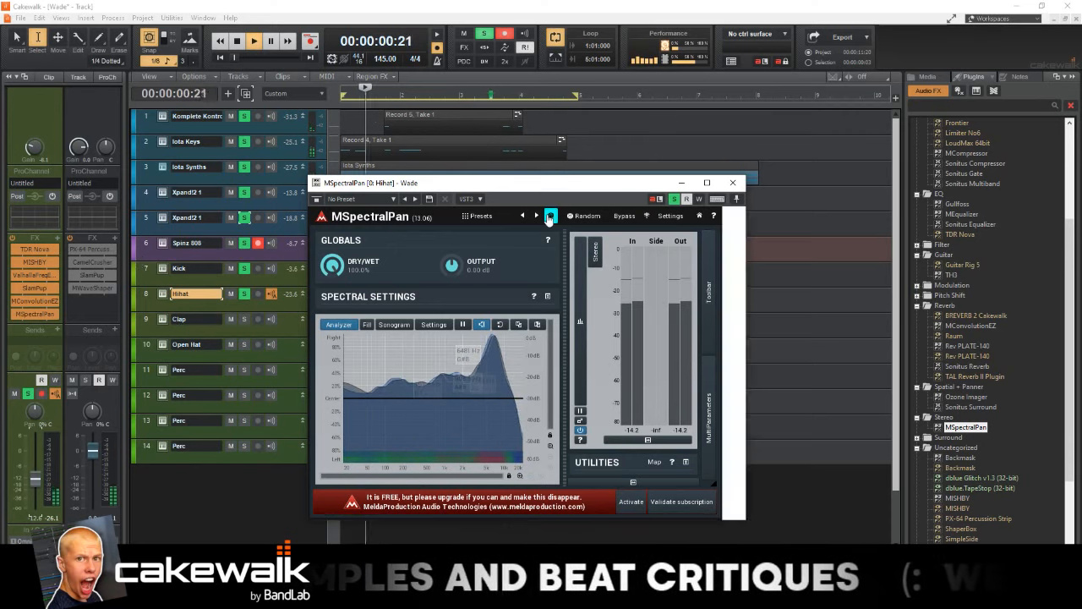
left_click(547, 217)
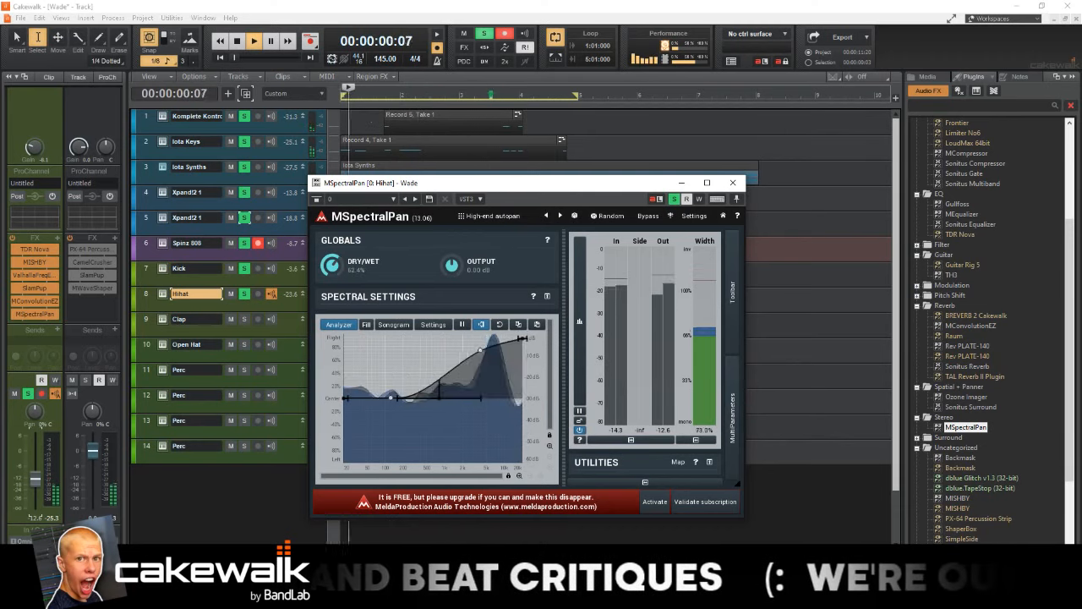
left_click(732, 183)
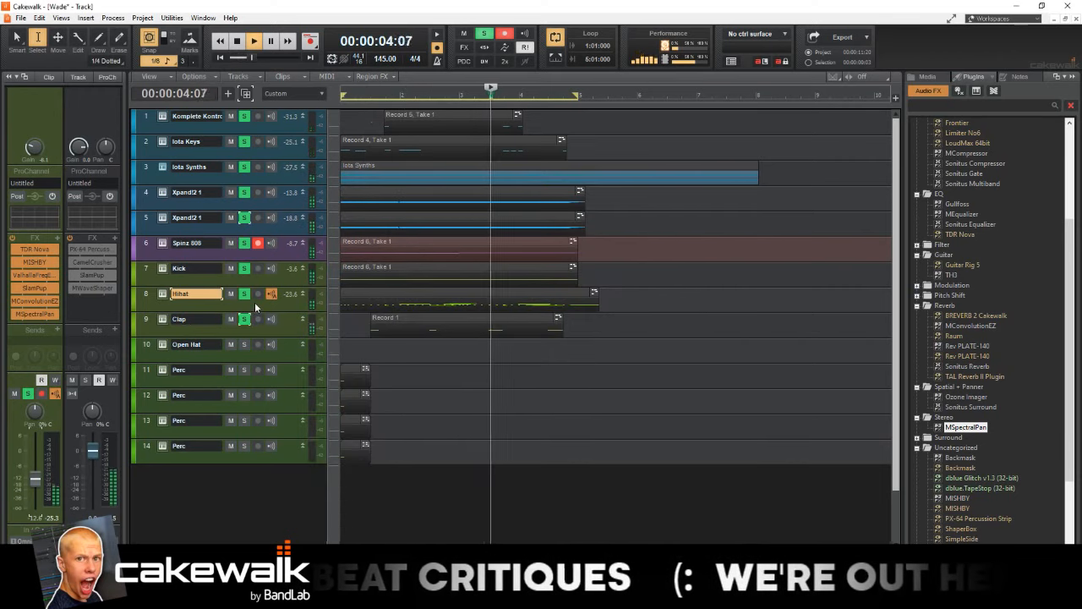
- Raise the Clap track's volume to about -4 dB
left_click(277, 331)
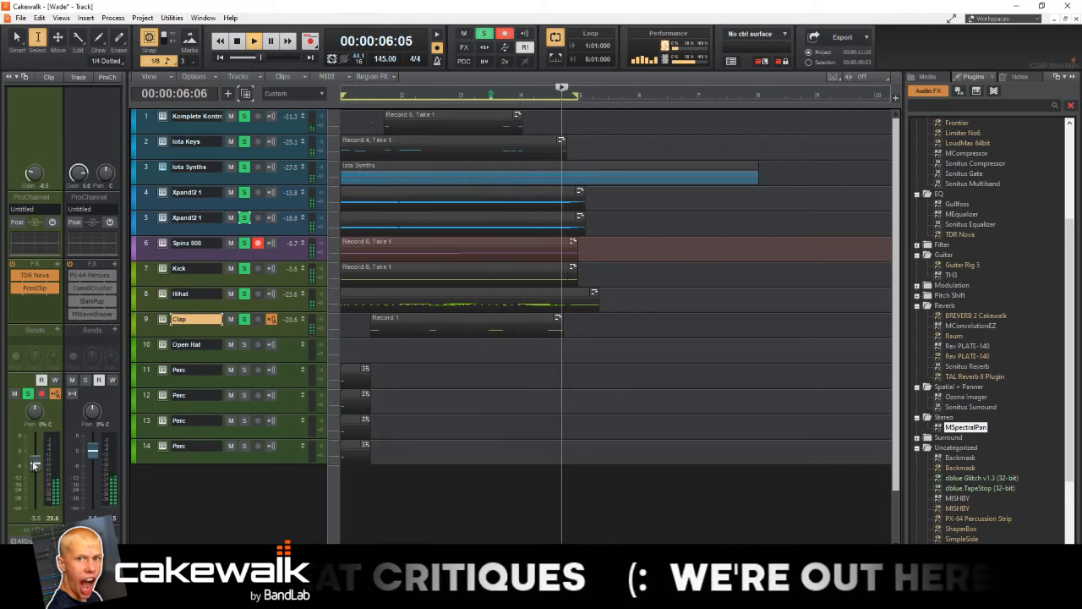
left_click_drag(34, 462, 36, 460)
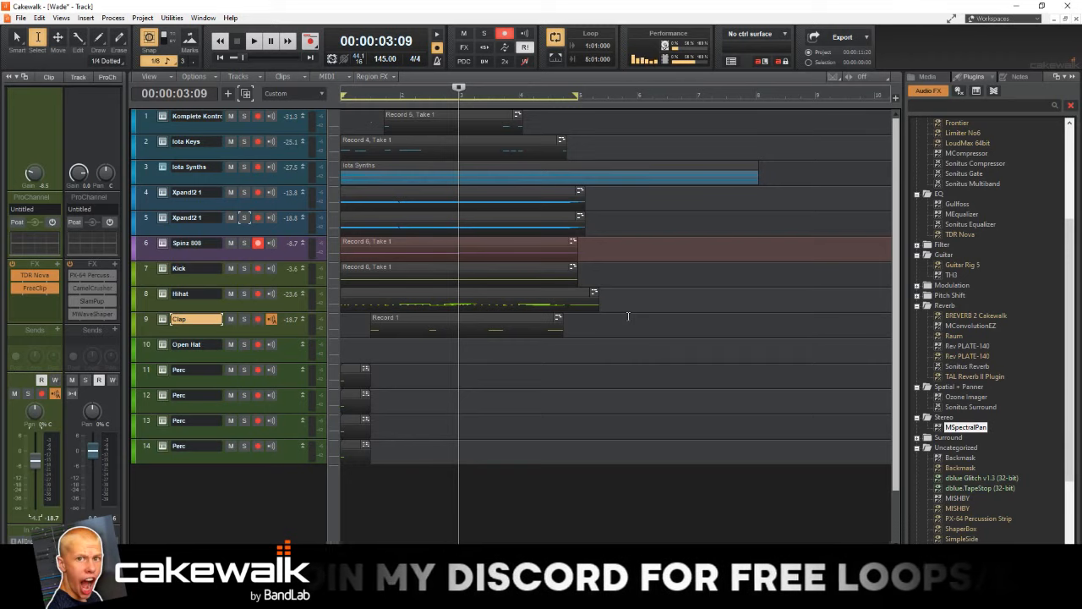
left_click_drag(629, 316, 585, 269)
left_click(627, 287)
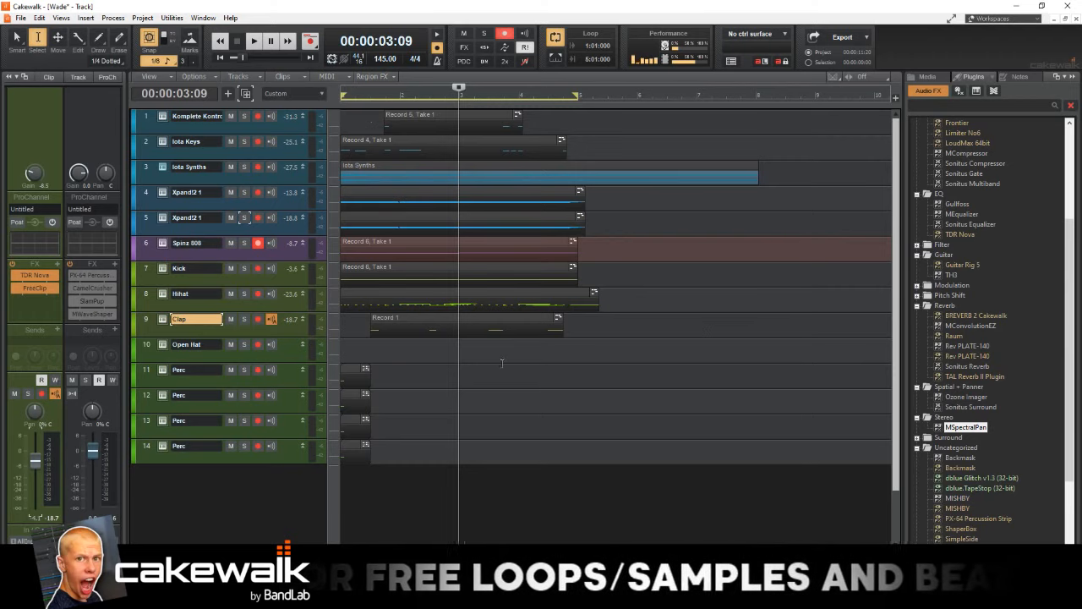
key("space")
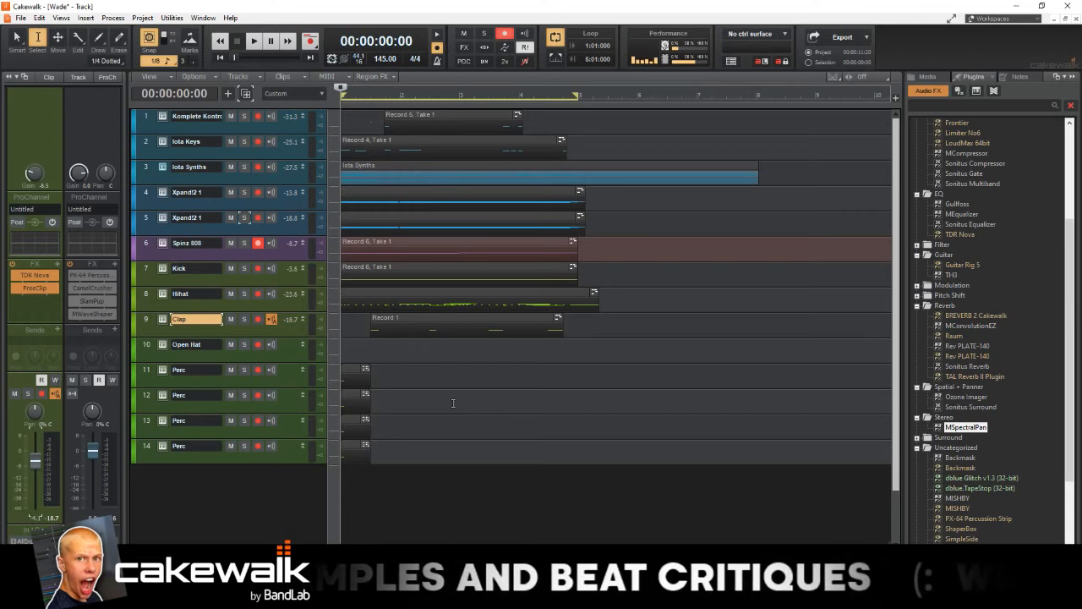
key("space")
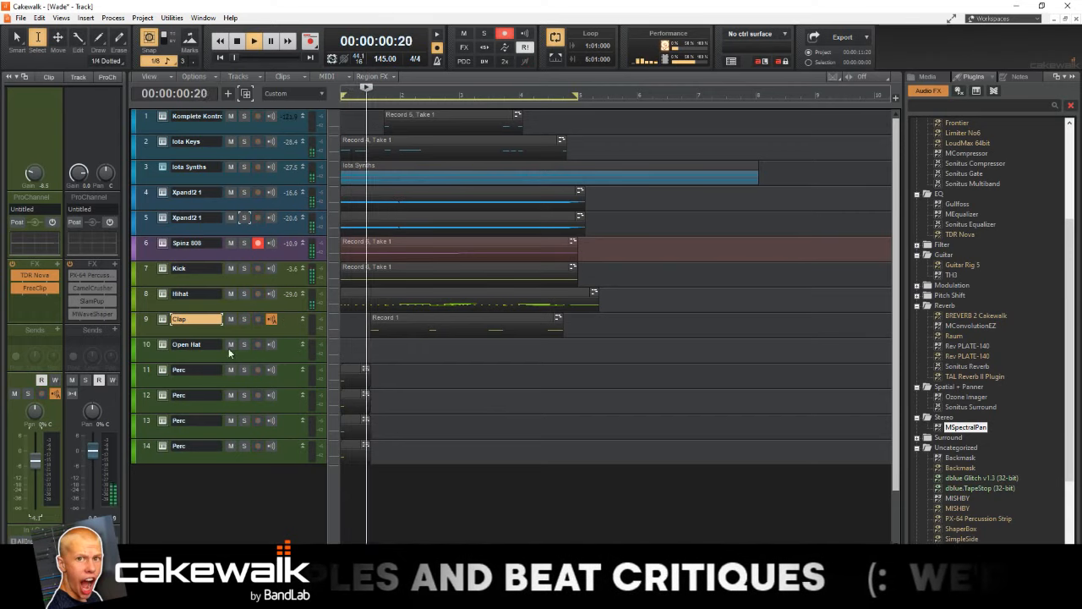
- Open the Open Hat track's Komplete Kontrol and browse to the 7. OPEN HATS folder of the ANDROMEDA kit in the samples folder
left_click(164, 345)
left_click(162, 345)
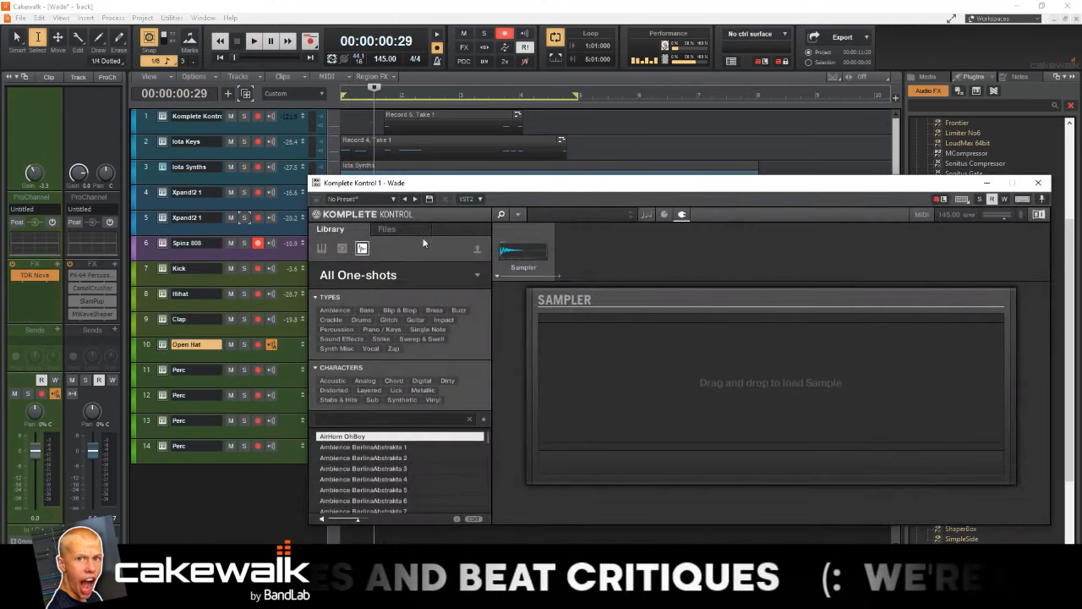
left_click(388, 228)
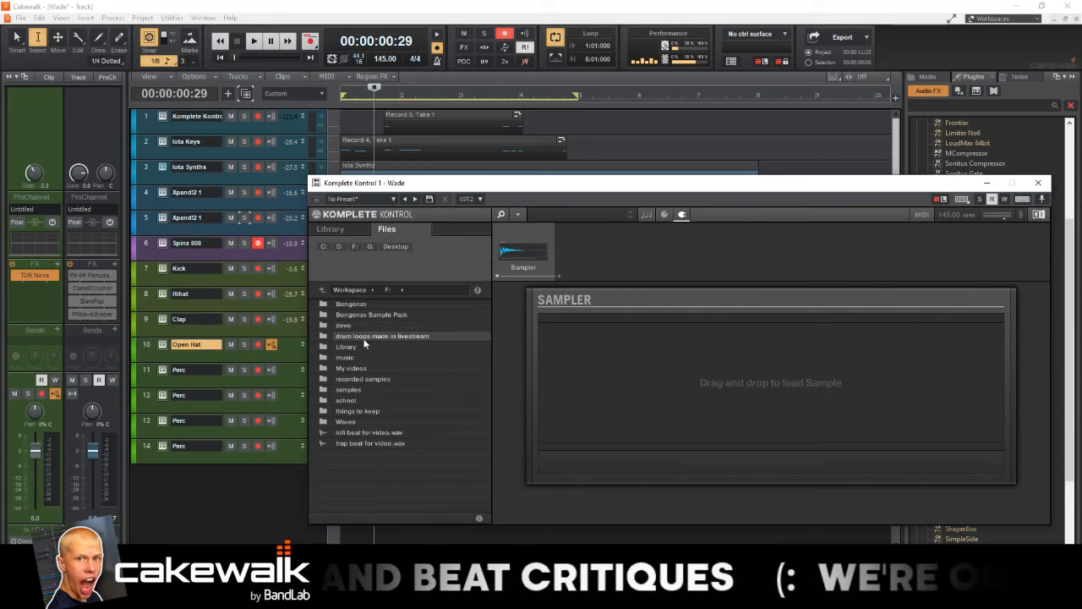
double_click(365, 387)
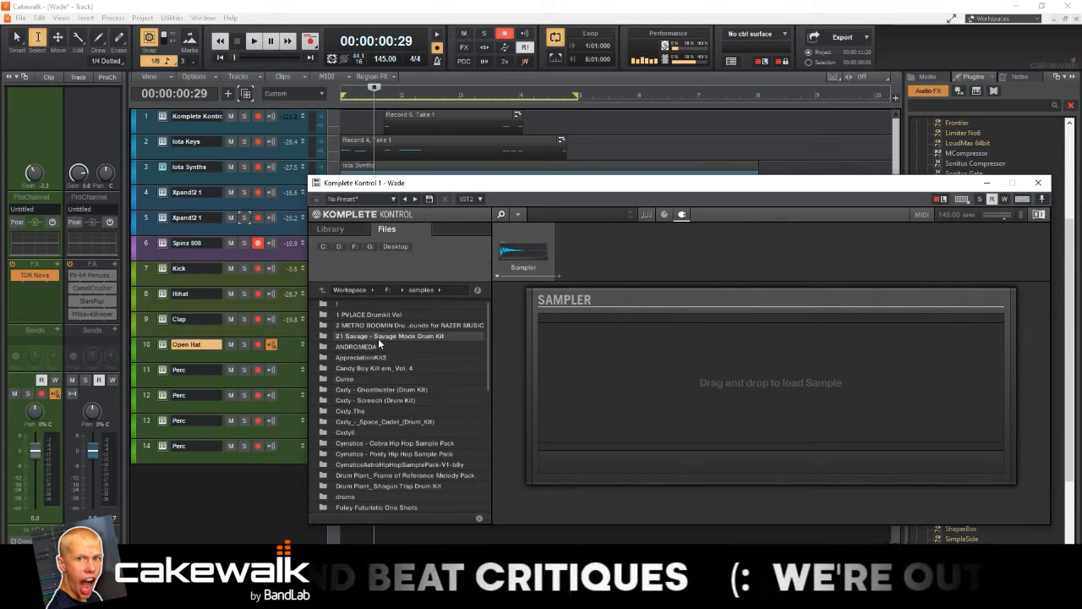
left_click(378, 338)
double_click(378, 345)
double_click(372, 304)
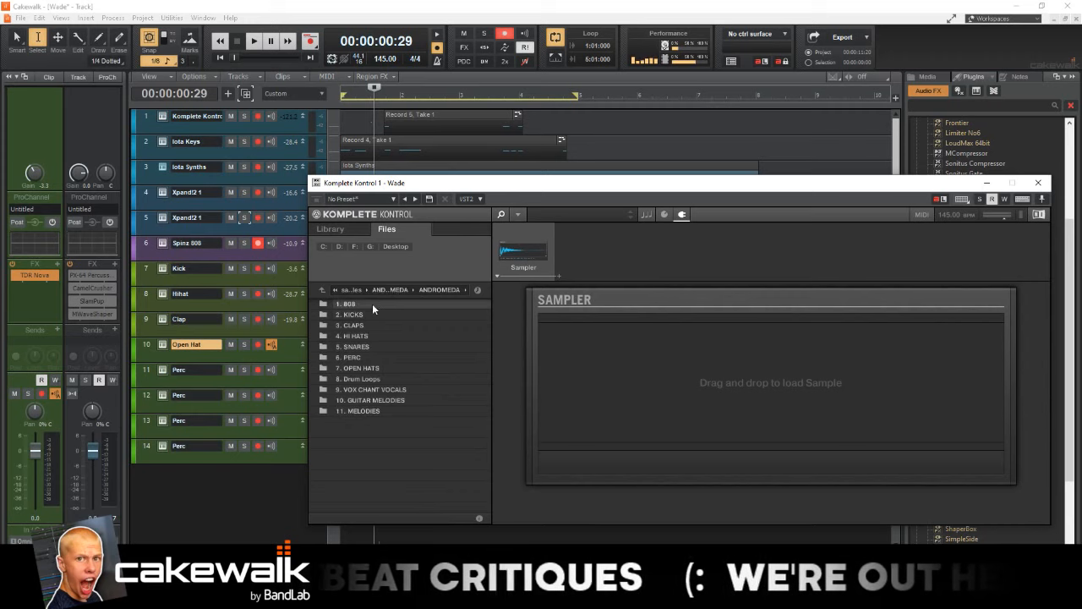
double_click(391, 368)
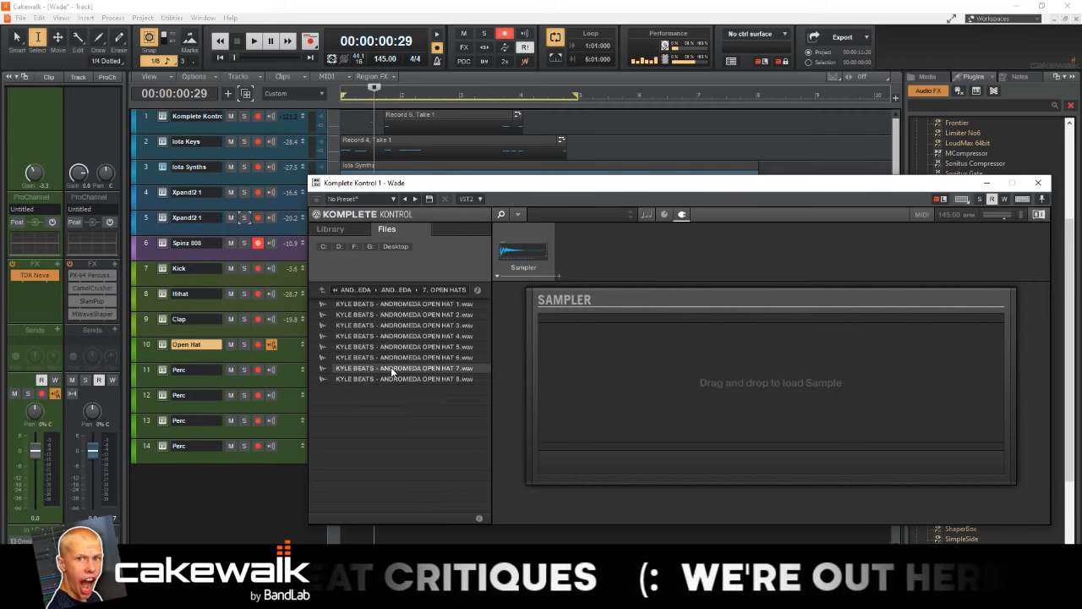
- Load the sample KYLE BEATS - ANDROMEDA OPEN HAT 1.wav into the Open Hat sampler
left_click(403, 304)
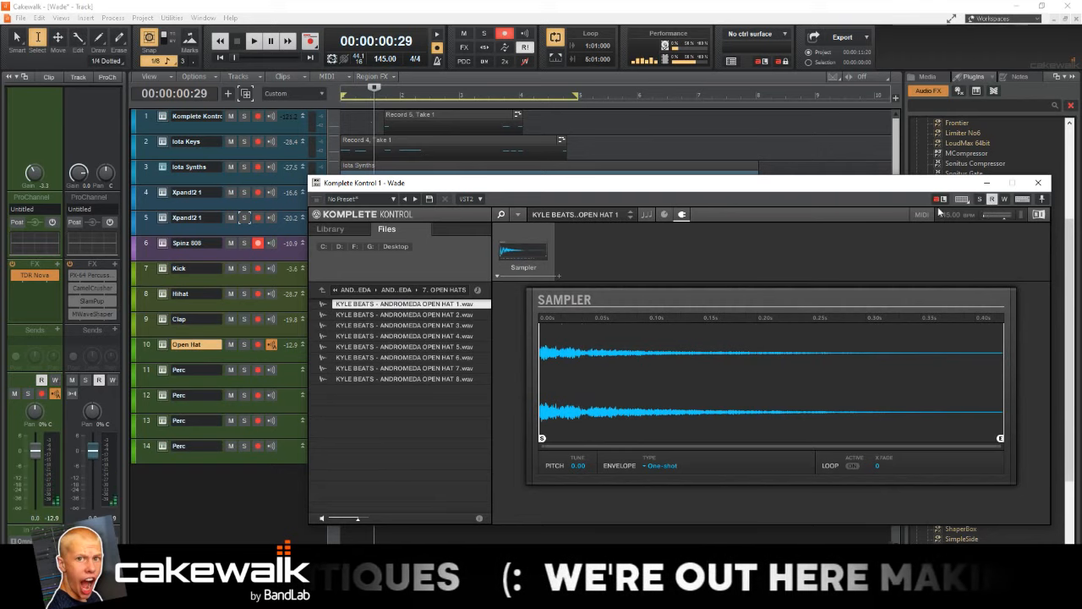
left_click(419, 313)
left_click(419, 304)
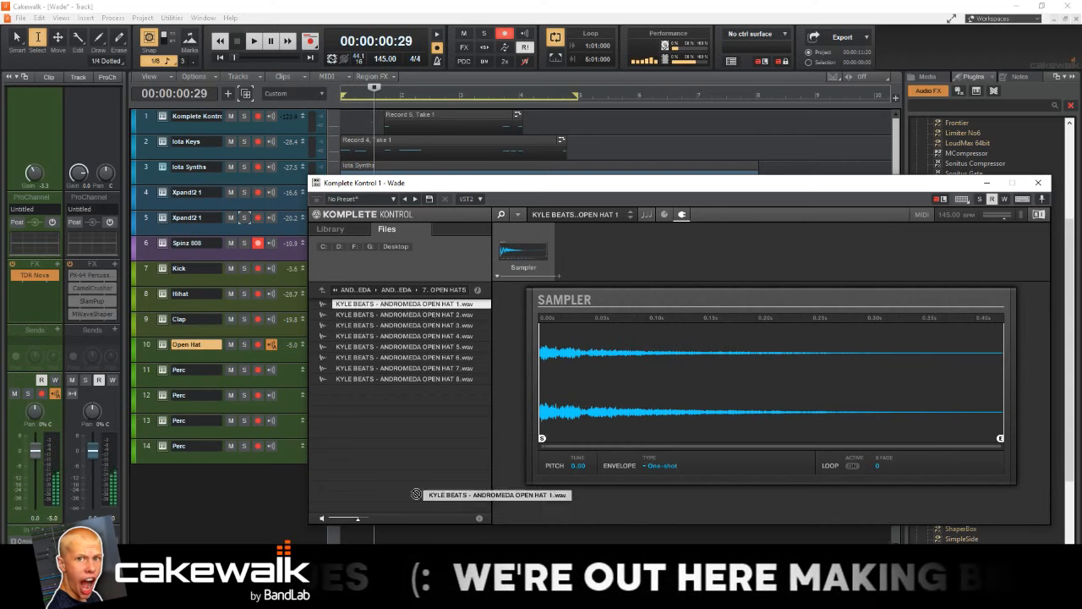
- Add KYLE BEATS - ANDROMEDA OPEN HAT 1.wav as a new audio track below the Perc tracks and audition it from the start
left_click_drag(420, 304, 345, 540)
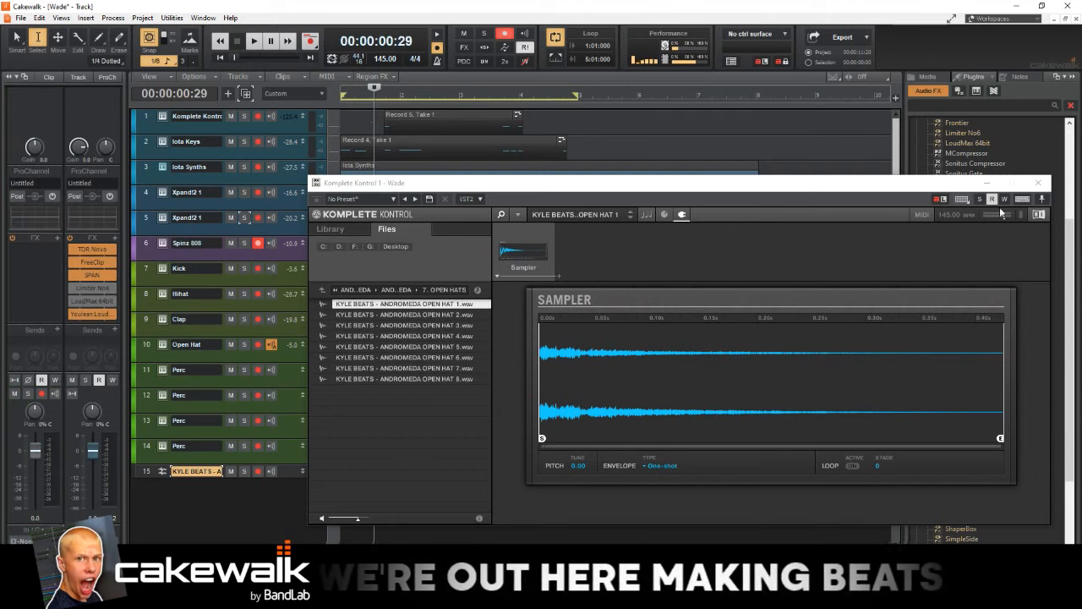
left_click(1038, 182)
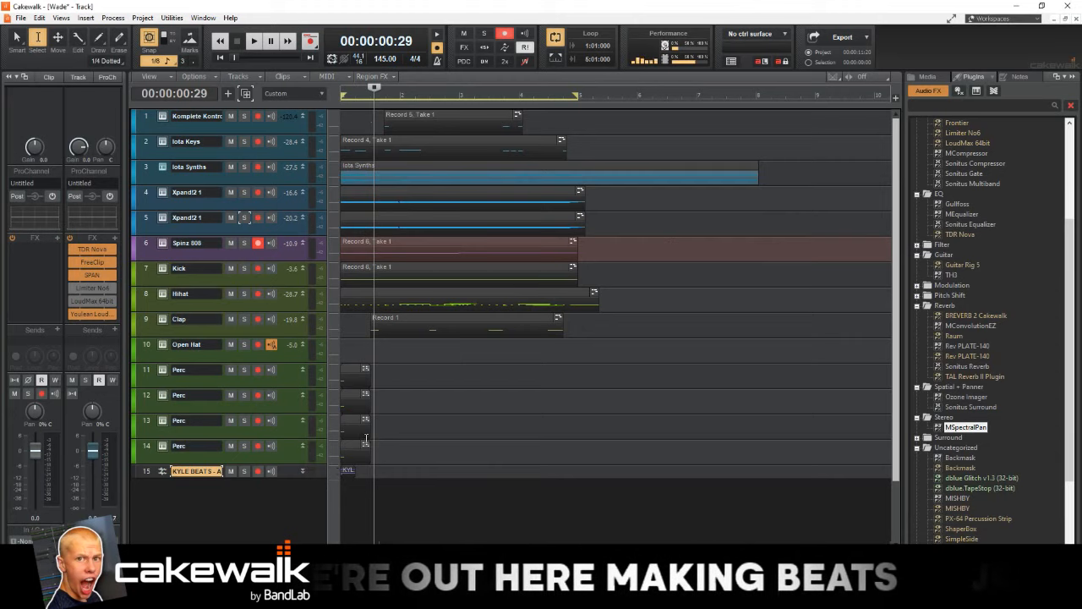
key("w")
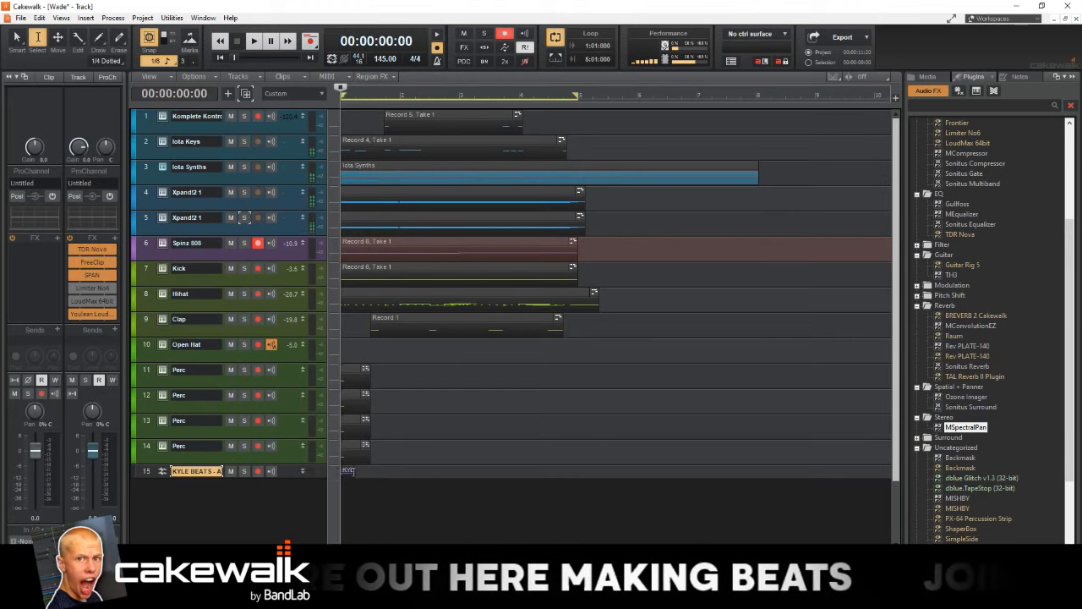
key("space")
key("space")
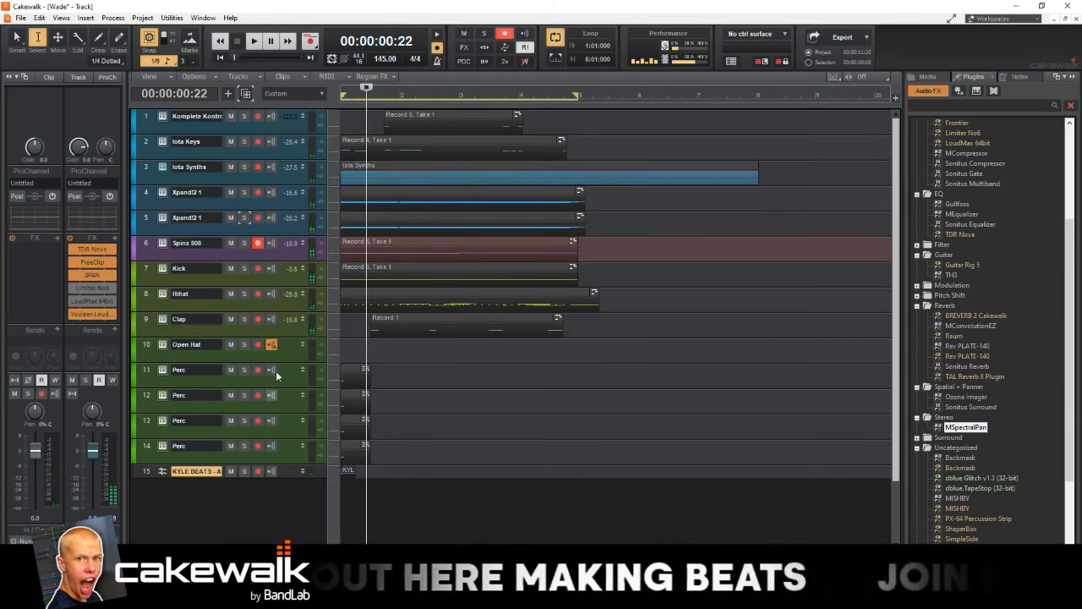
- Play the beat from the start, lower the Kick track's volume slightly and set the Spinz 808 track's volume to about -5.5 dB
left_click(285, 247)
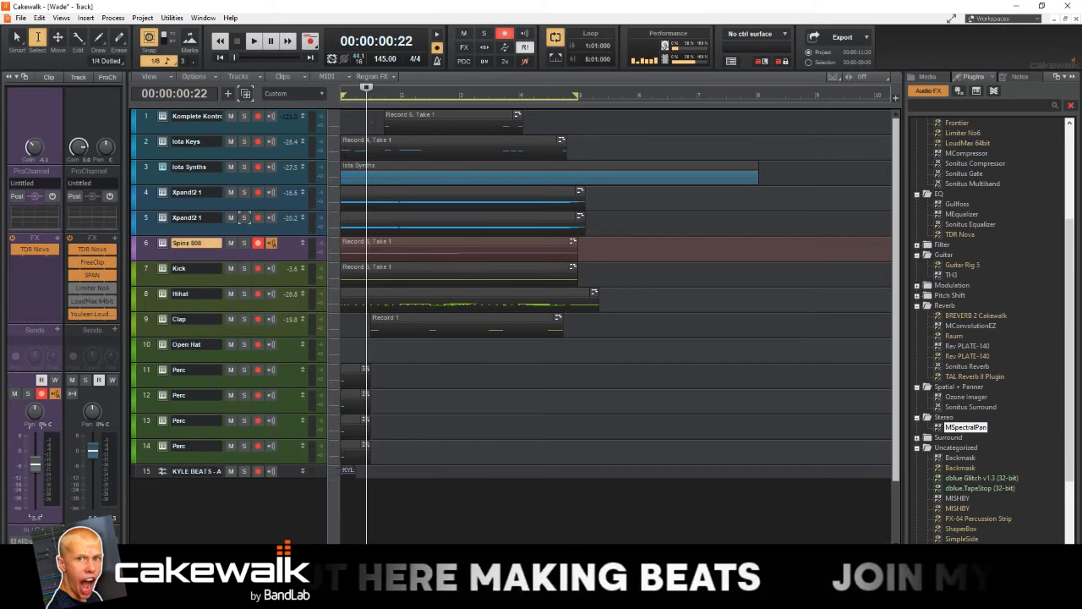
key("w")
key("space")
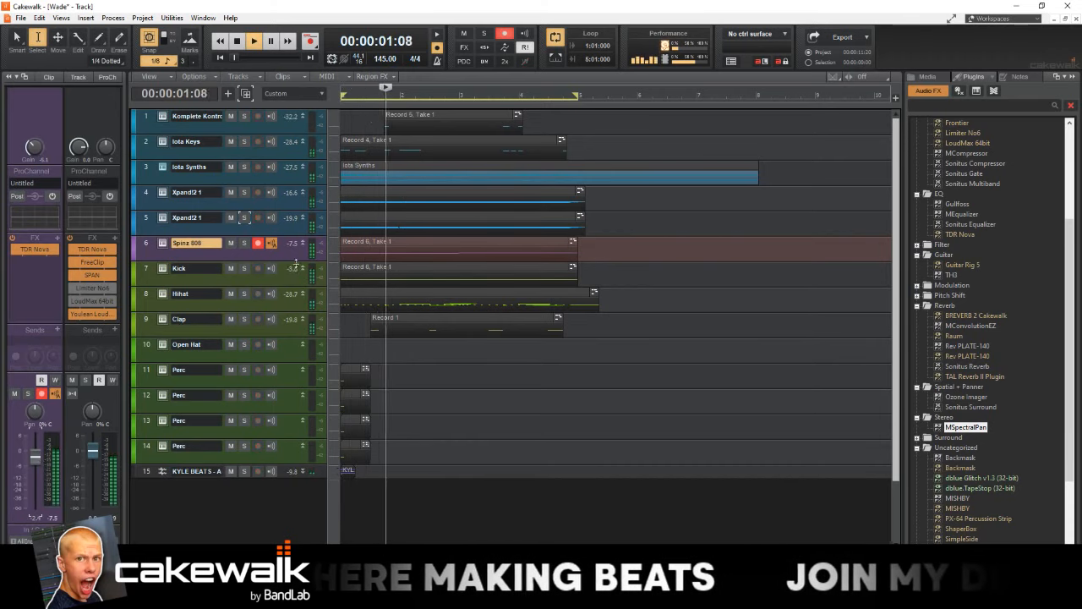
key("Down")
left_click_drag(35, 454, 35, 461)
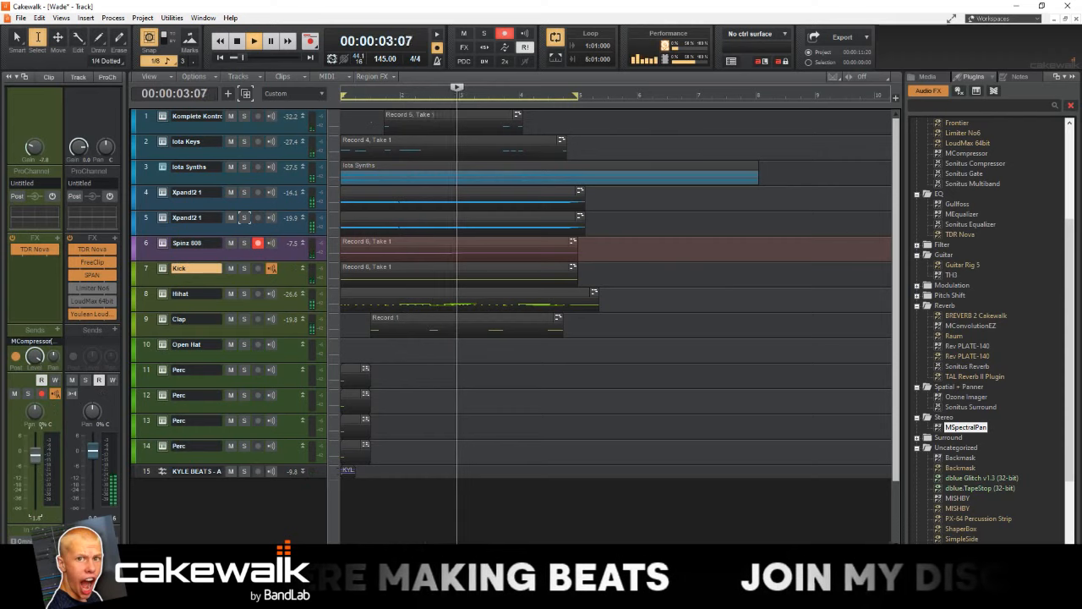
left_click(203, 243)
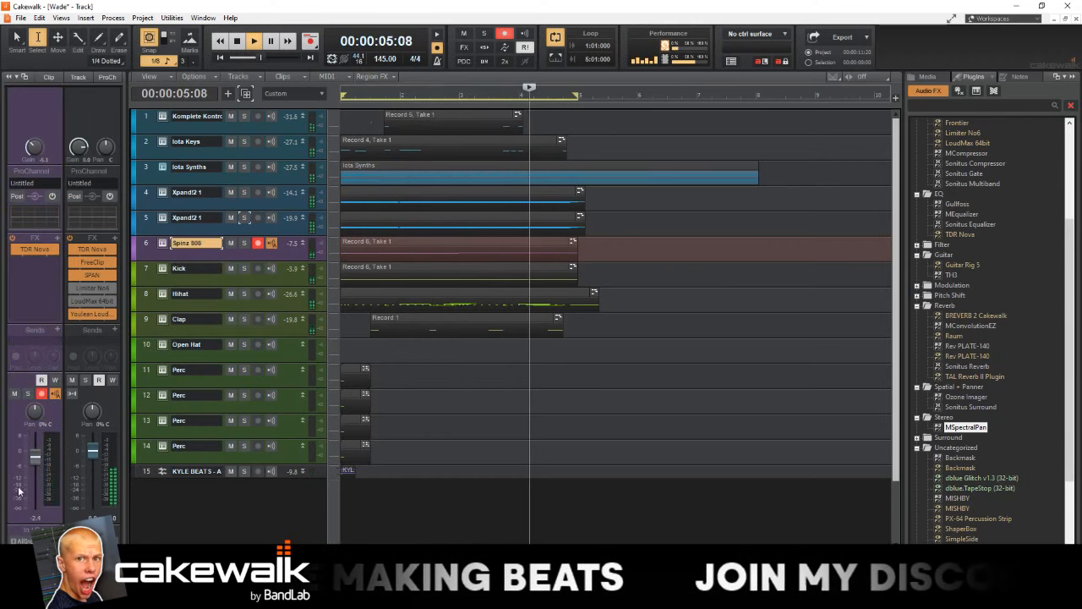
left_click_drag(36, 456, 36, 465)
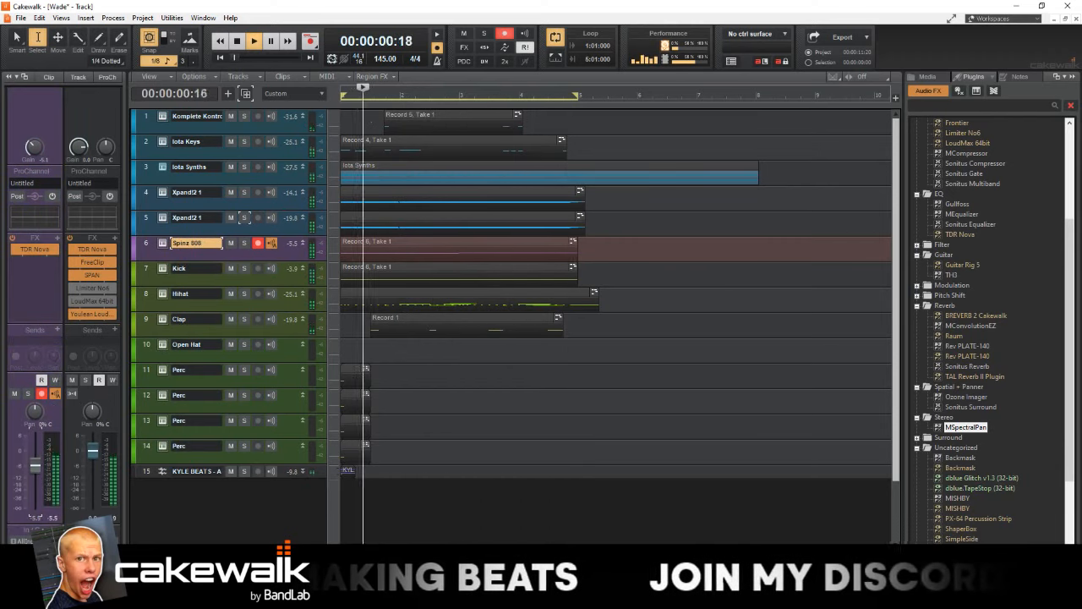
- Lower the KYLE BEATS open hat audio track's volume to about -3 dB and audition it with the beat
left_click(290, 479)
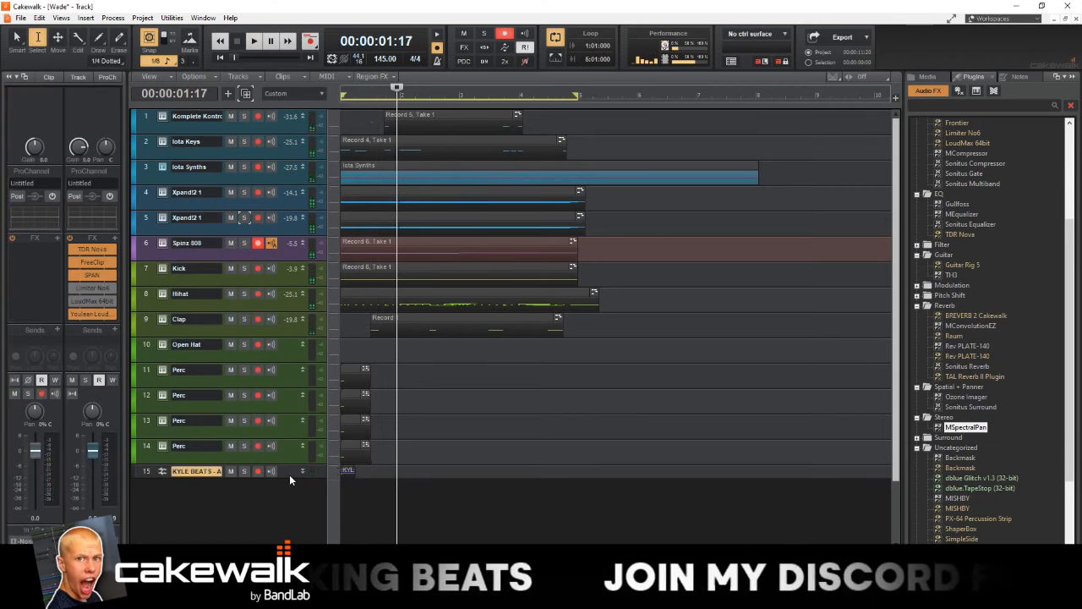
left_click_drag(35, 452, 34, 460)
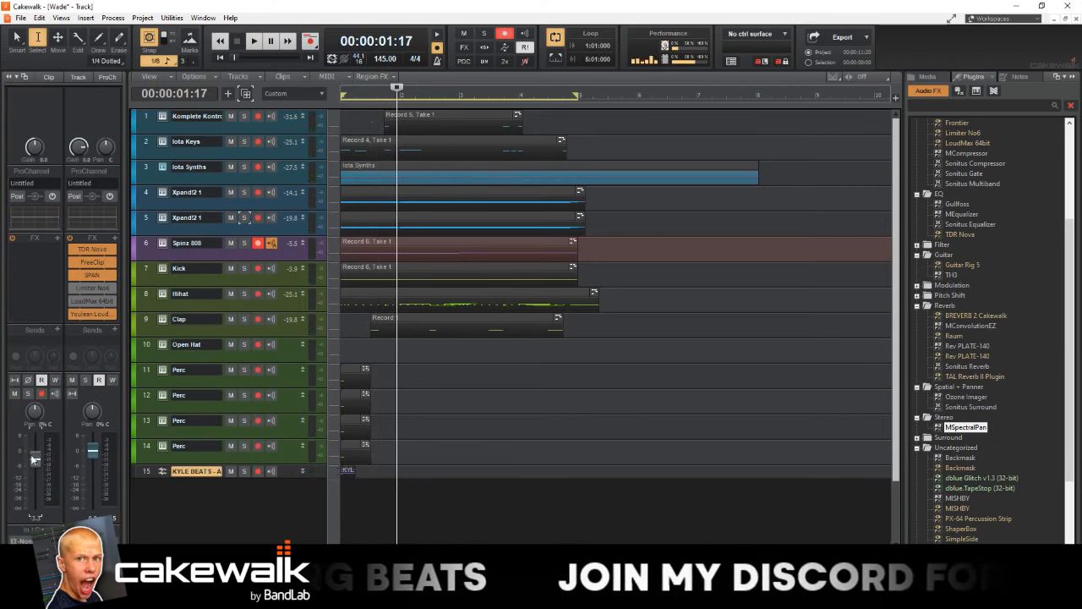
key("space")
key("space")
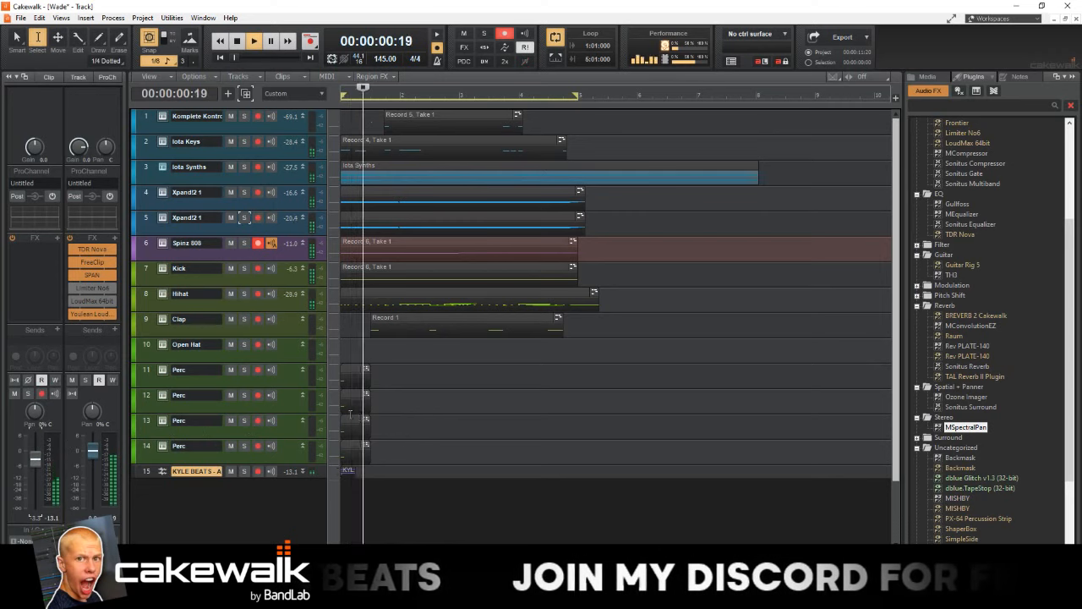
key("space")
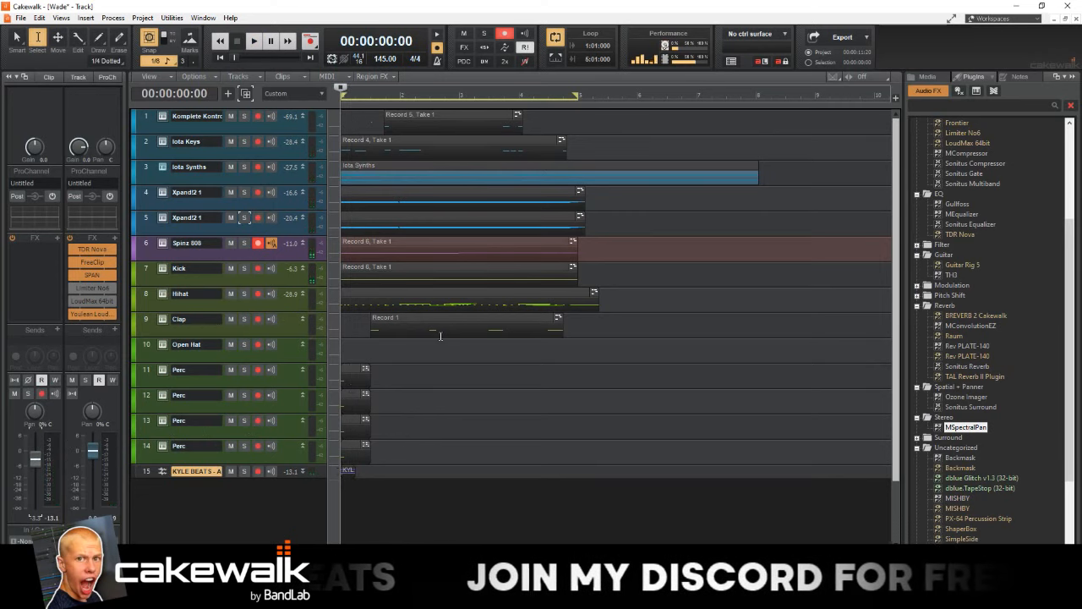
- Increase the track heights and arm the Open Hat track for recording in place of the Spinz 808 track
key("ctrl+Down")
key("ctrl+Down")
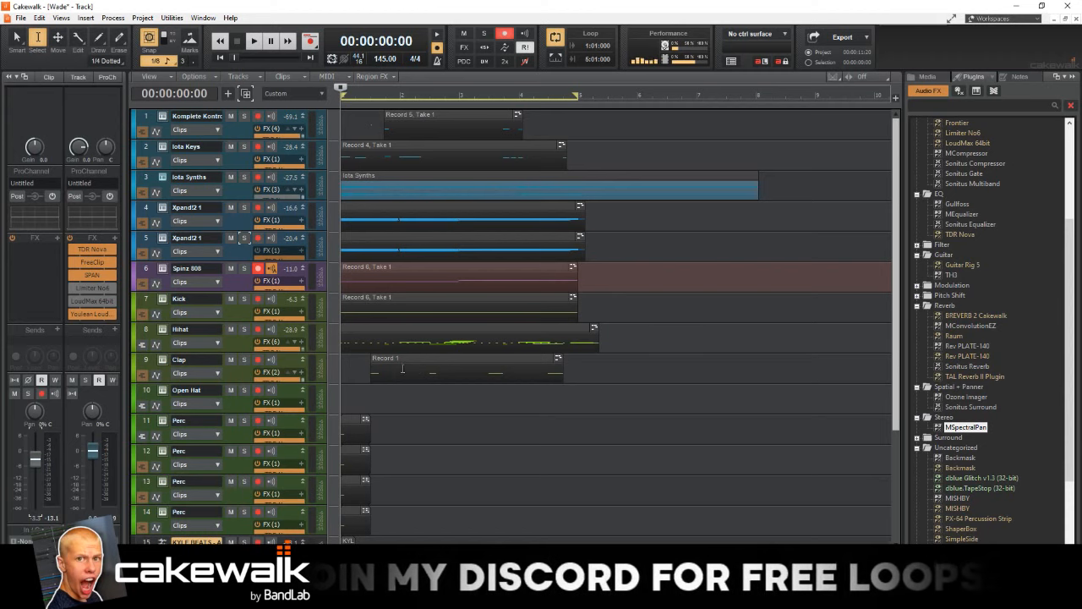
left_click(194, 407)
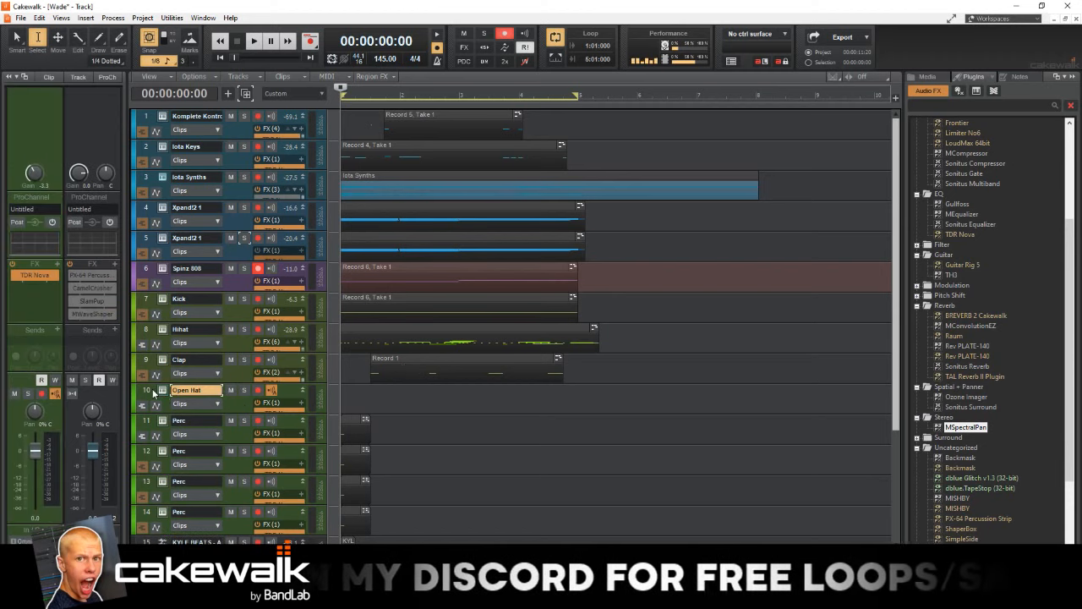
left_click(217, 409)
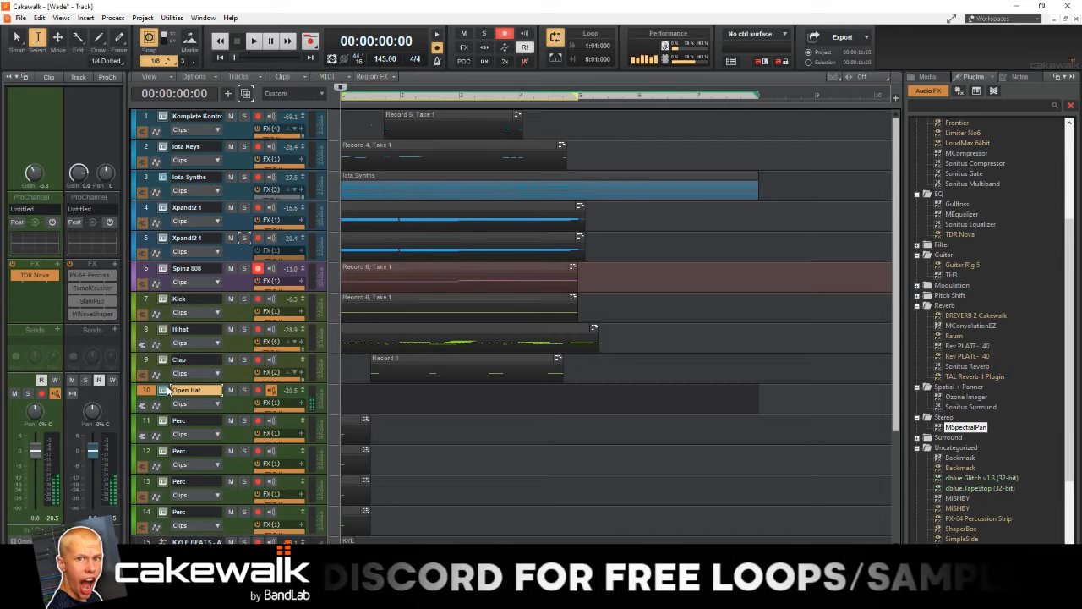
left_click(257, 268)
left_click(257, 390)
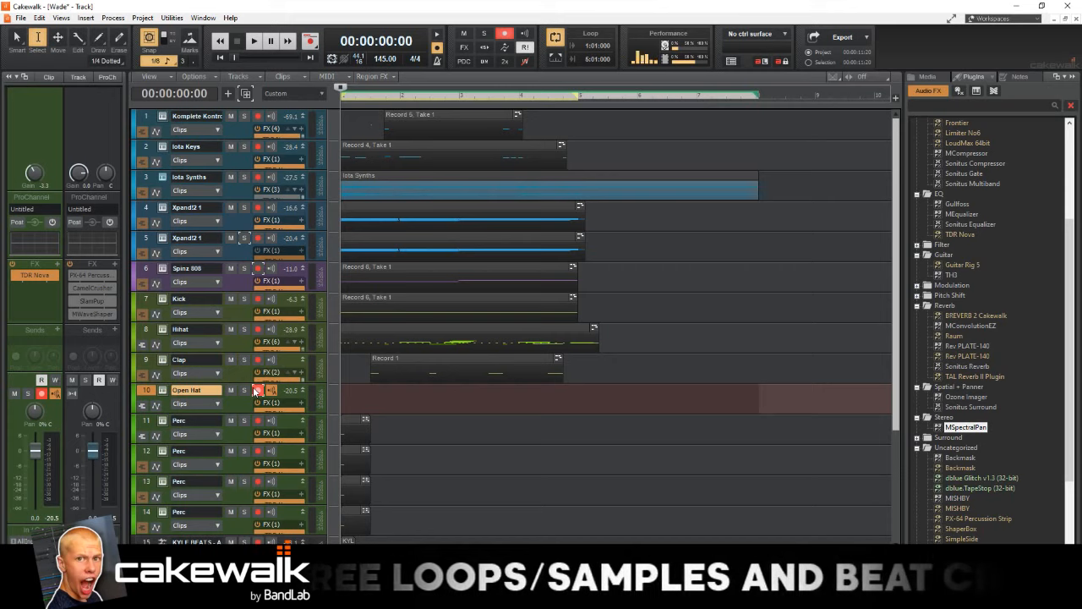
- Record a MIDI part on the Open Hat track while the beat plays, and select the recorded clip
left_click(256, 390)
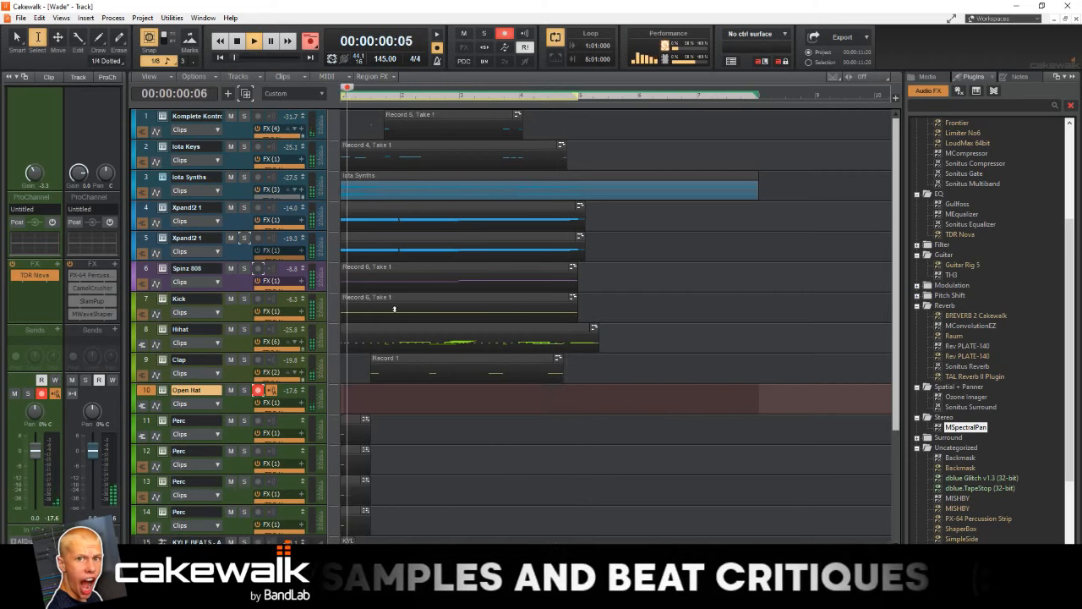
key("space")
left_click(499, 394)
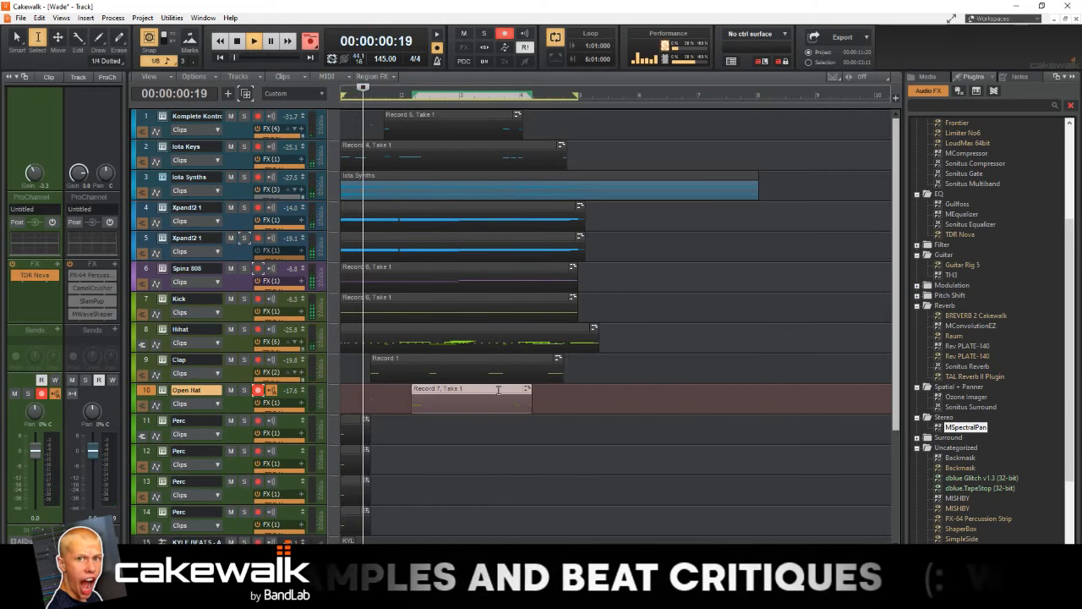
- Open the recorded Open Hat clip in the piano roll, quantize all its notes and play the beat from the start
double_click(499, 393)
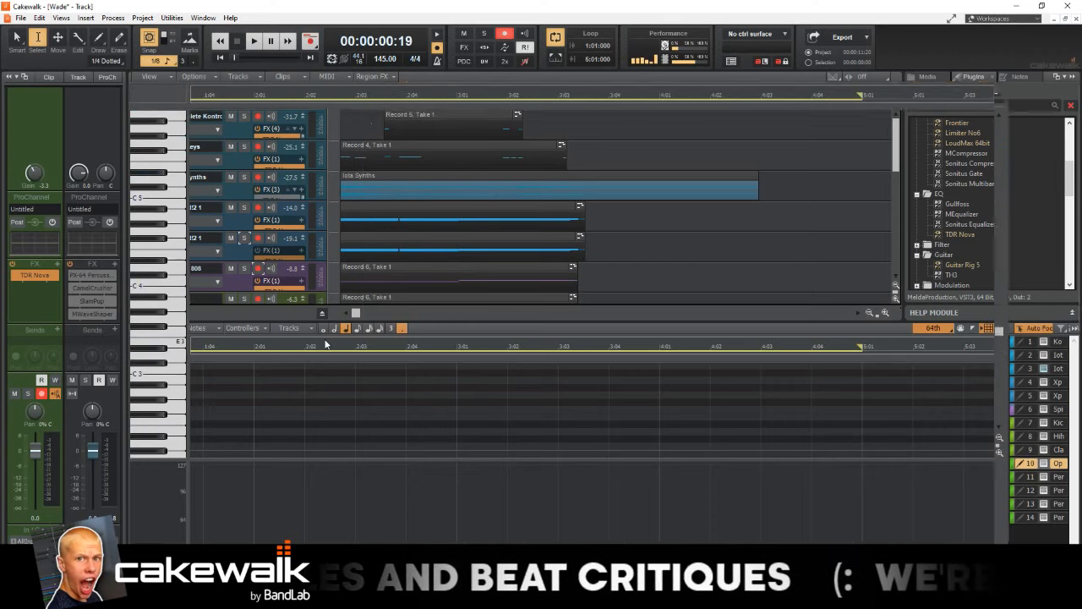
key("ctrl+a")
key("q")
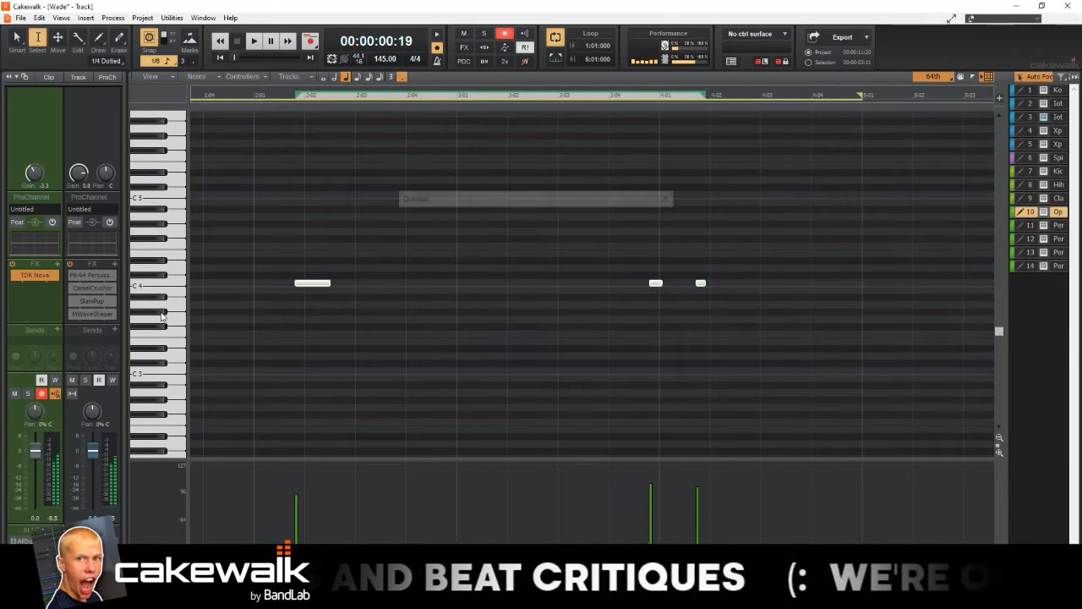
key("Return")
key("w")
key("space")
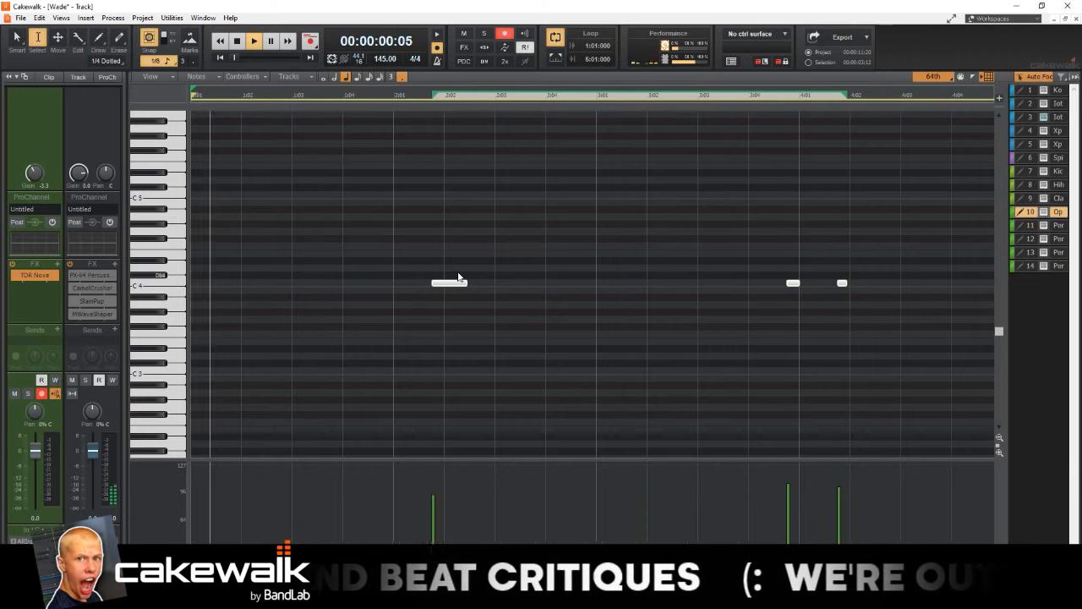
- Stop playback and move the three C4 open hat notes slightly earlier in the piano roll
key("t")
left_click(382, 251)
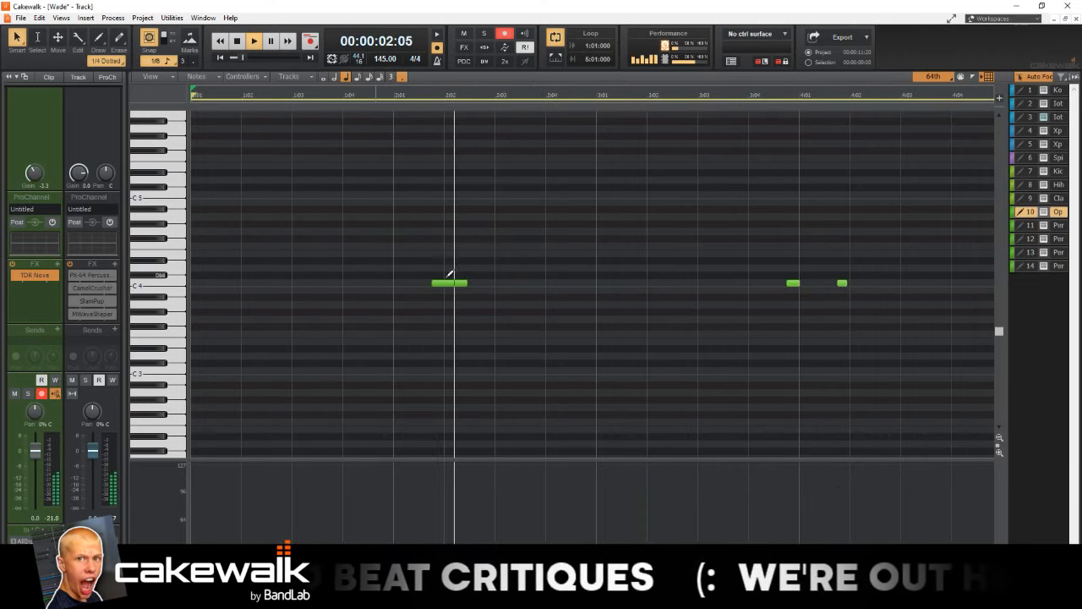
key("space")
left_click_drag(450, 282, 434, 283)
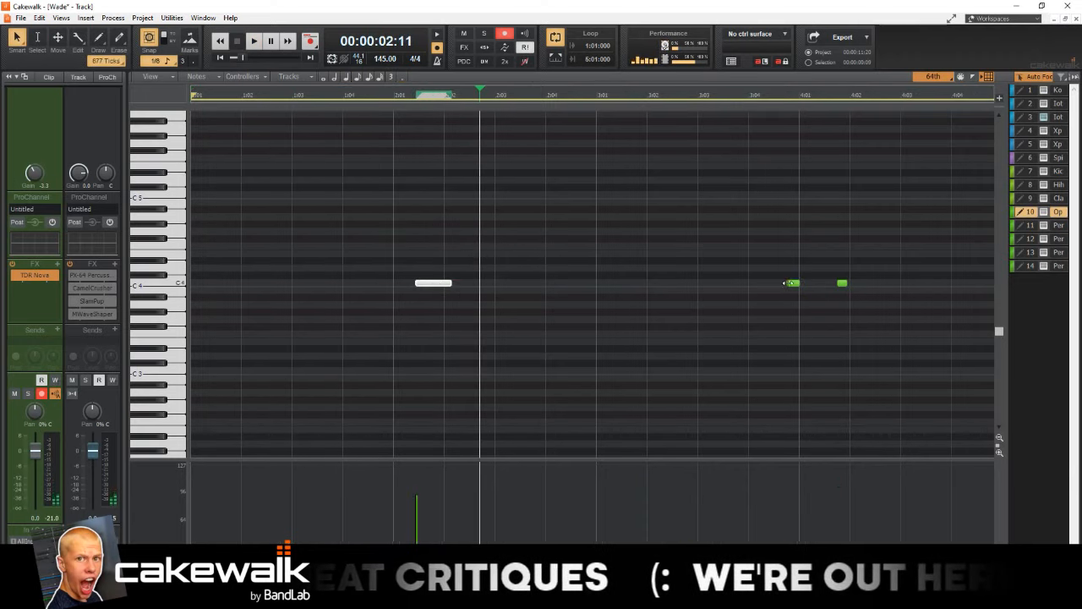
mouse_move(789, 283)
left_mouse_down()
mouse_move(777, 282)
mouse_move(826, 283)
left_mouse_up()
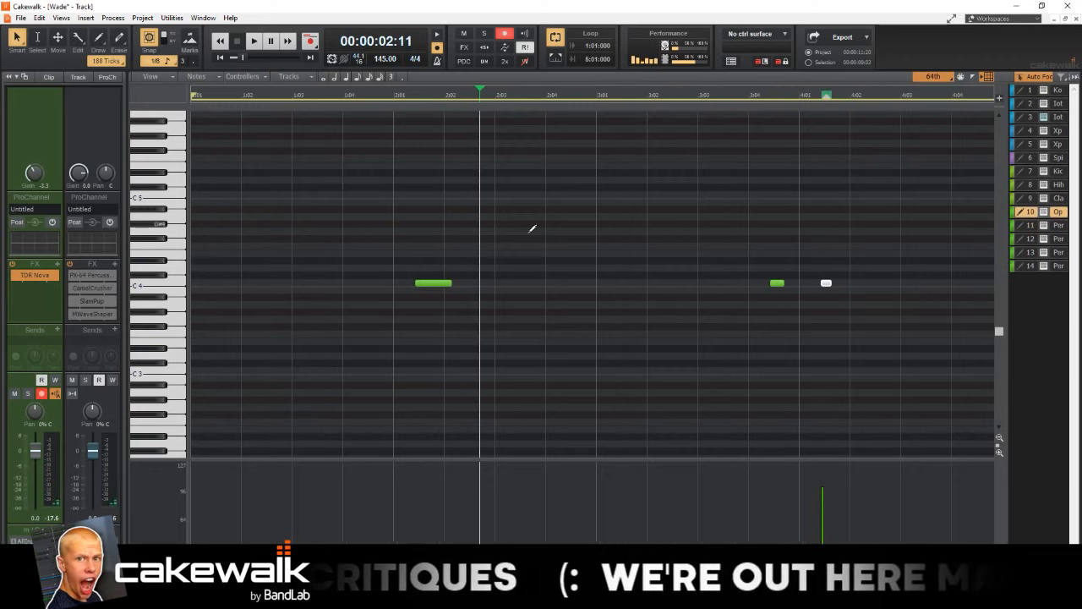
- Set the piano roll grid to 1/16, quantize all the open hat notes and play the beat from the start
left_click(926, 76)
left_click(940, 238)
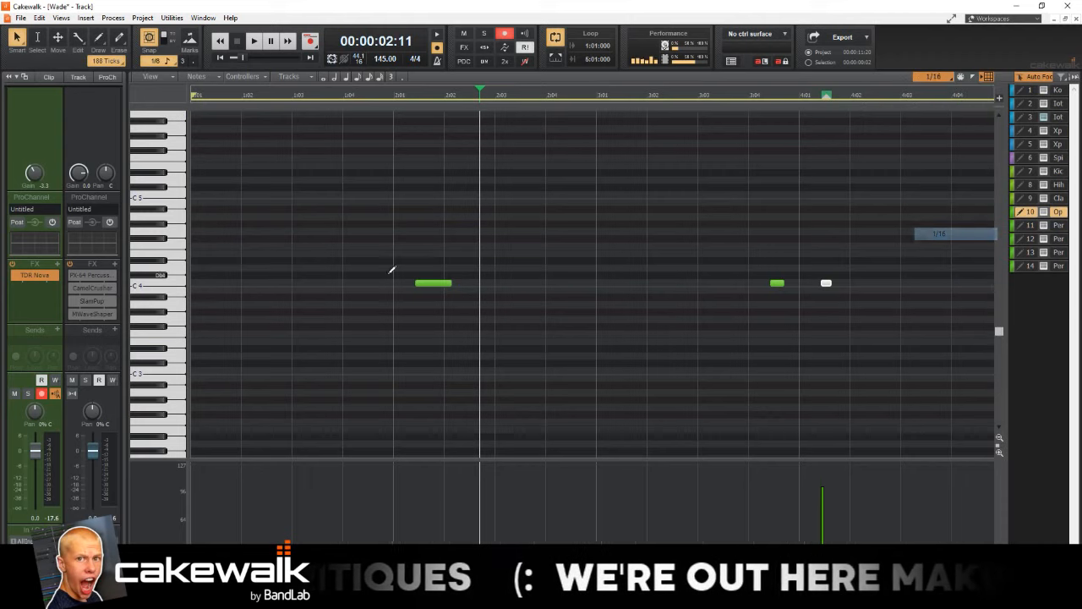
key("ctrl+a")
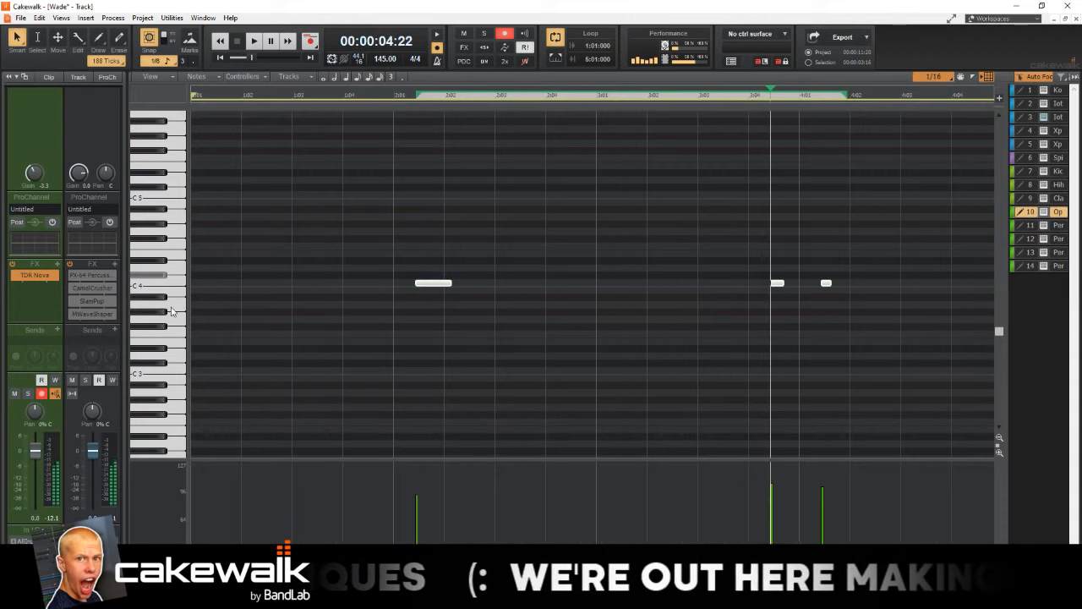
key("q")
key("Return")
key("w")
key("space")
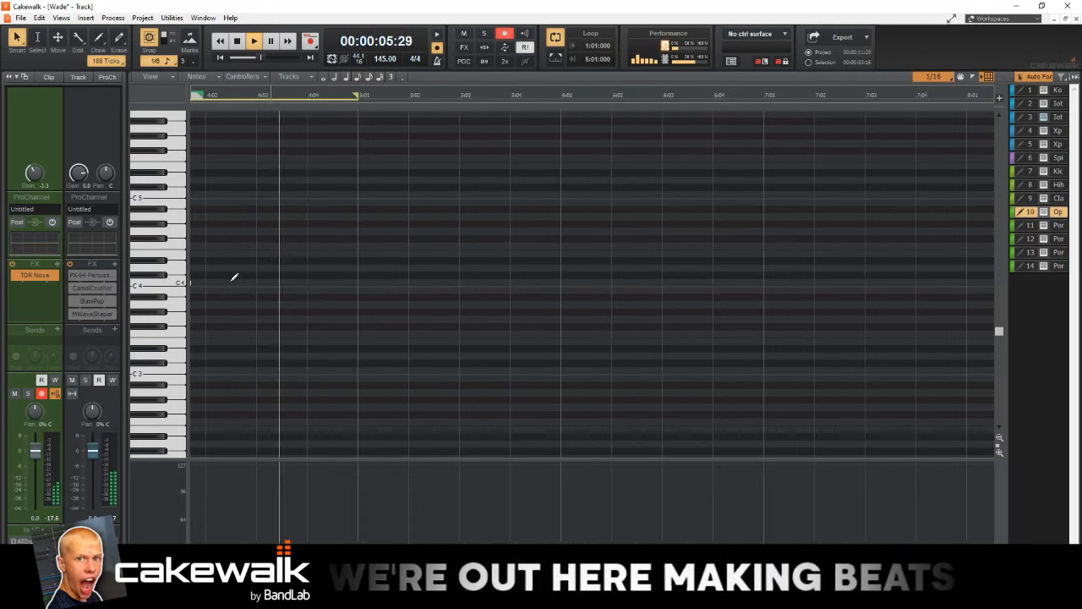
- Close the piano roll, set the Open Hat track's volume to -8.4 dB and pan it 22% left during playback
key("d")
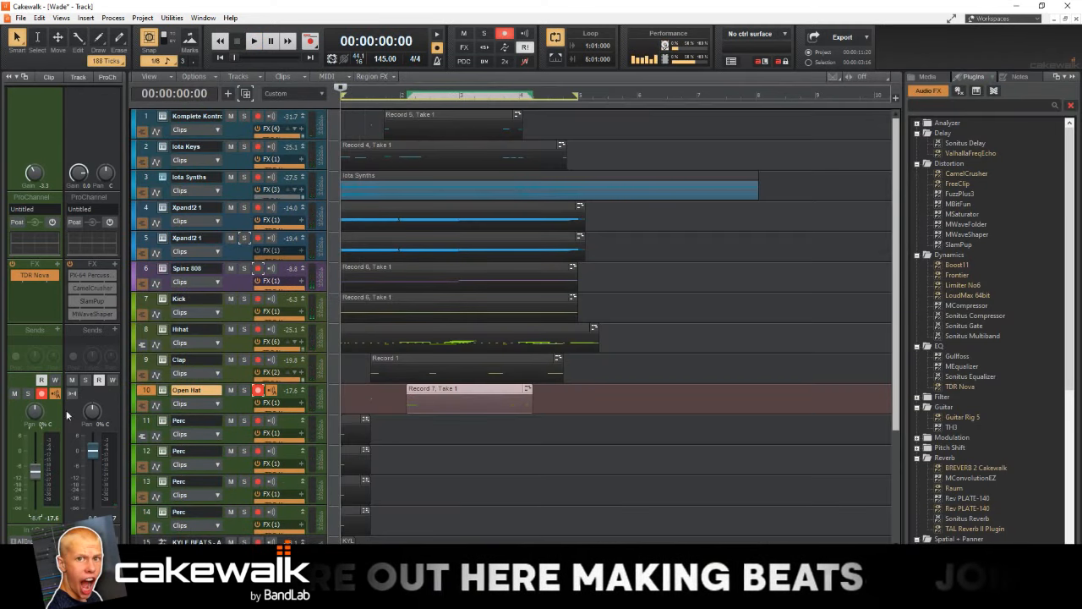
key("space")
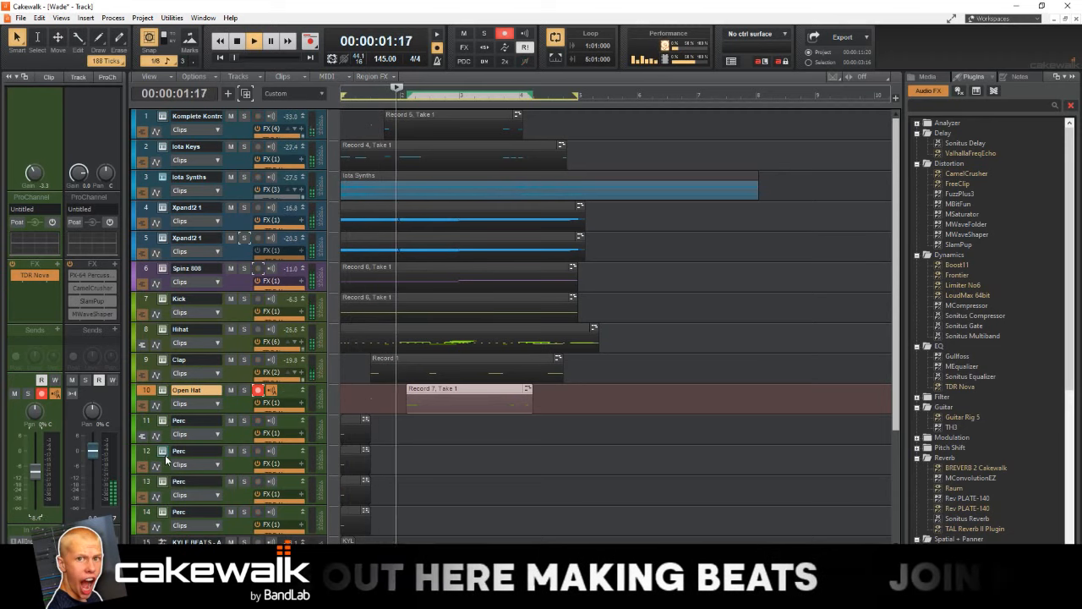
key("space")
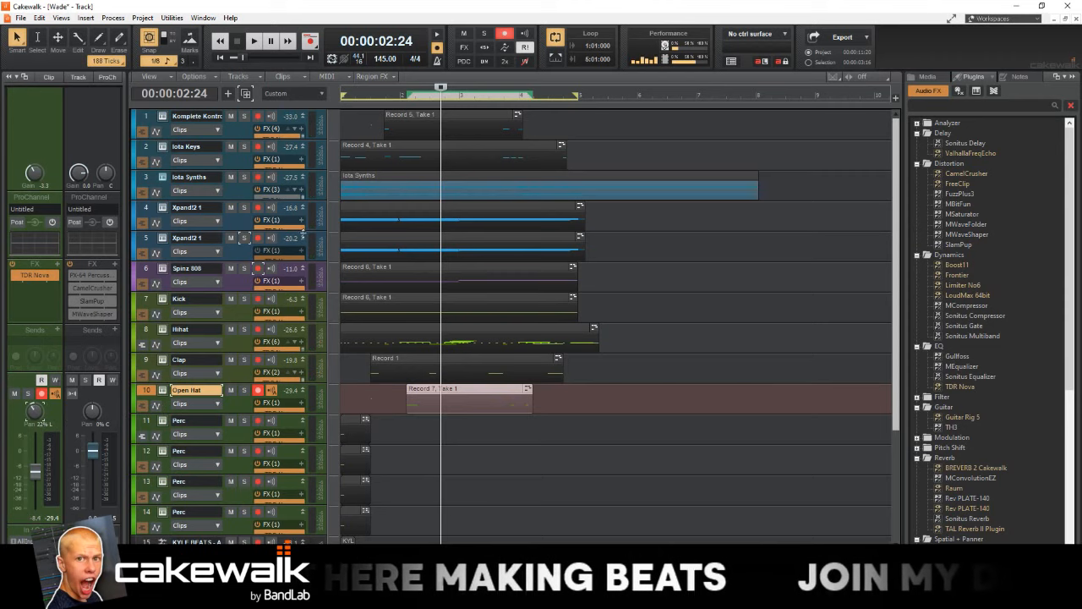
key("w")
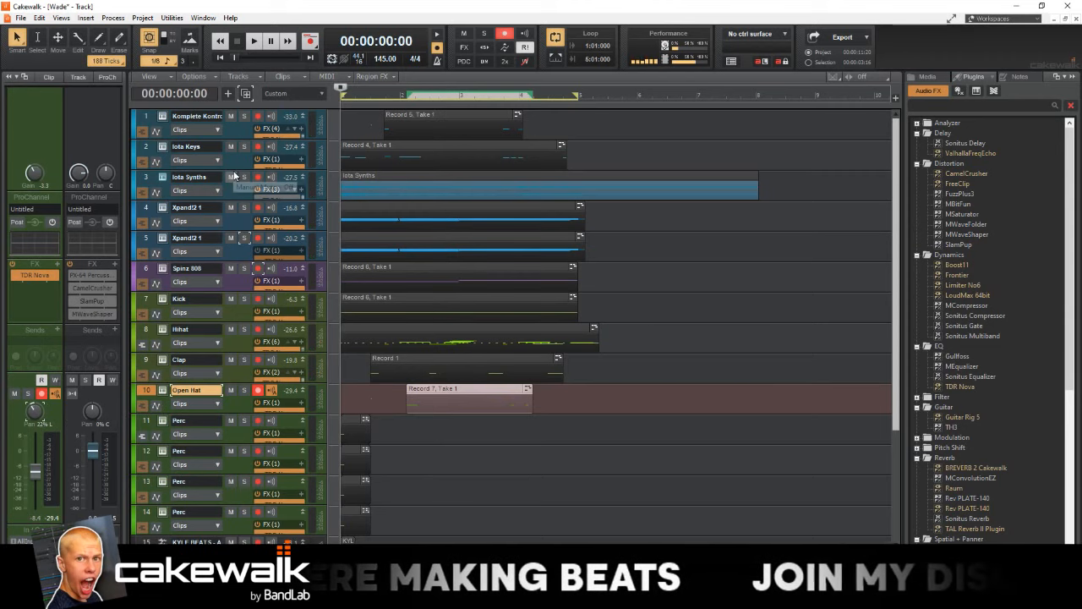
- Expand and freeze the Iota Keys track and both Xpand!2 tracks
left_click_drag(240, 170, 240, 226)
left_click(203, 174)
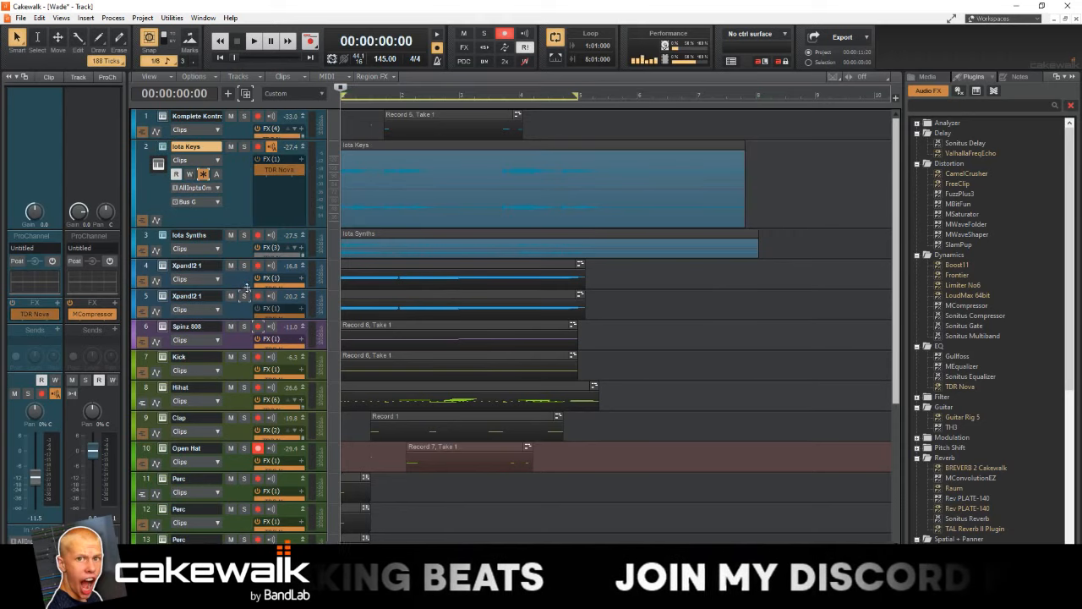
left_click_drag(246, 289, 236, 328)
left_click(203, 293)
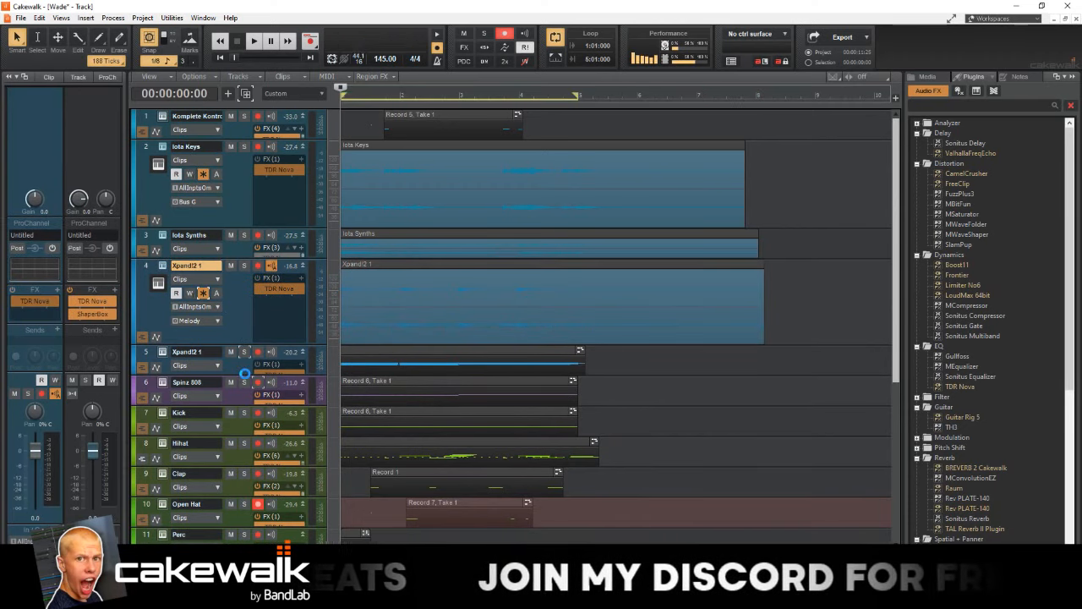
left_click_drag(243, 373, 247, 410)
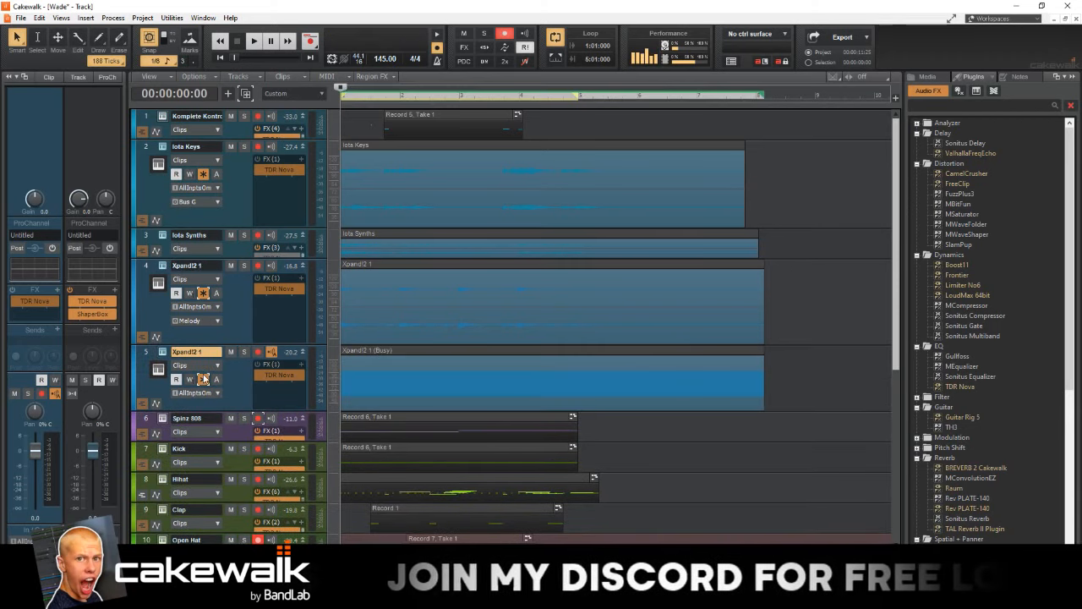
- Expand and freeze the Komplete Kontrol track, collapse the tracks to fit and play the beat
left_click_drag(230, 138, 224, 189)
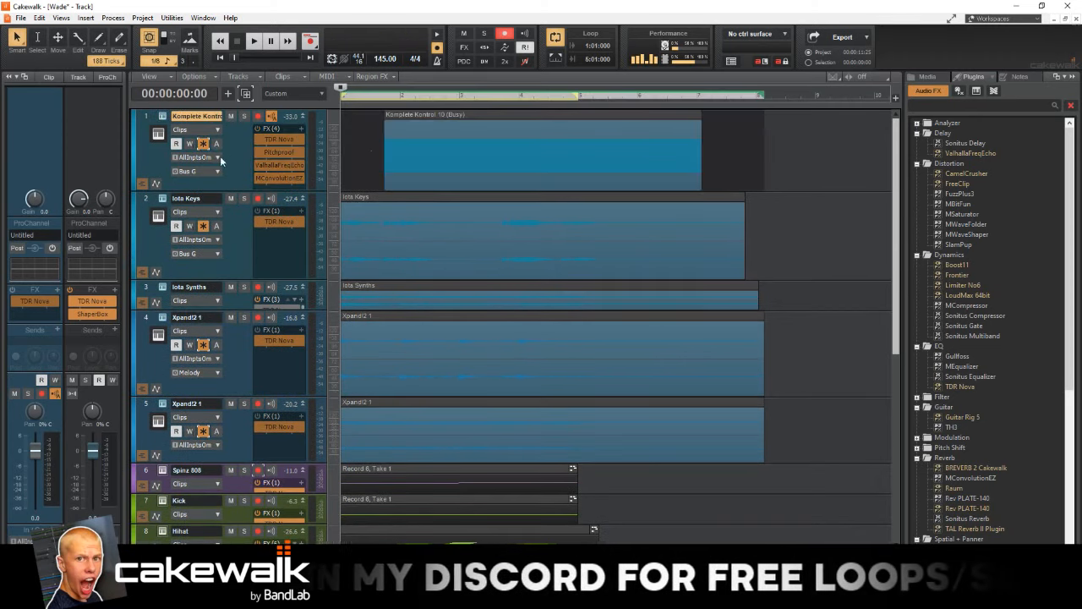
left_click(238, 142)
key("space")
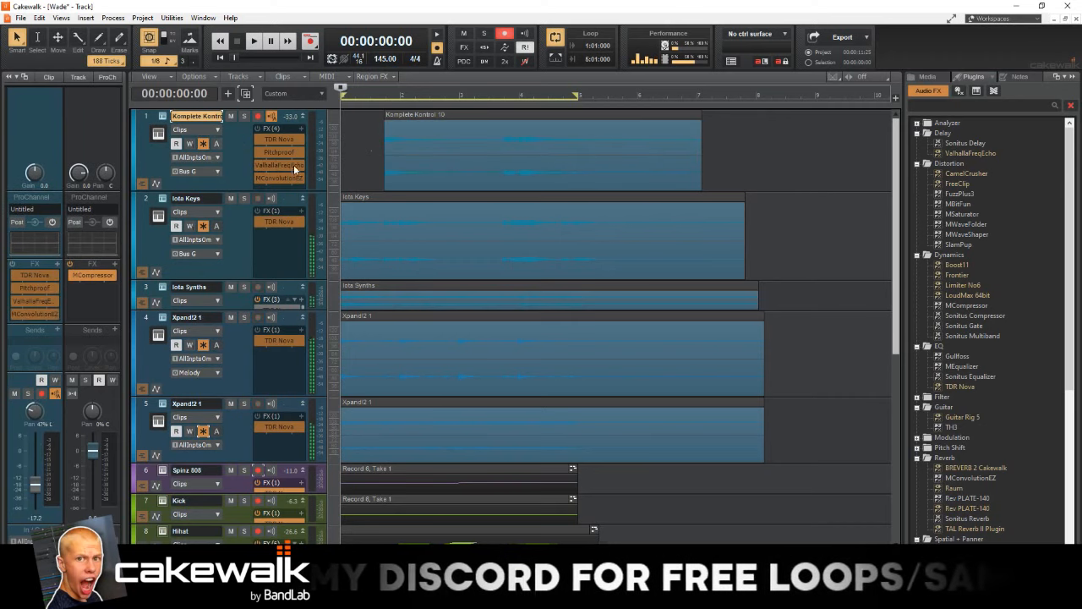
key("f")
scroll(481, 342, "down", 3)
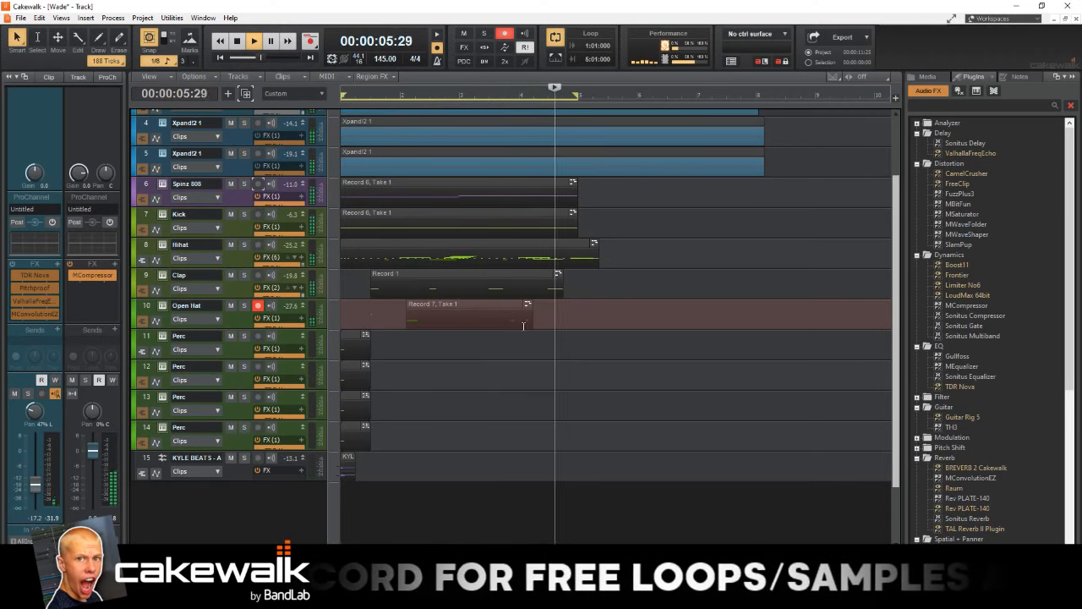
scroll(499, 351, "up", 3)
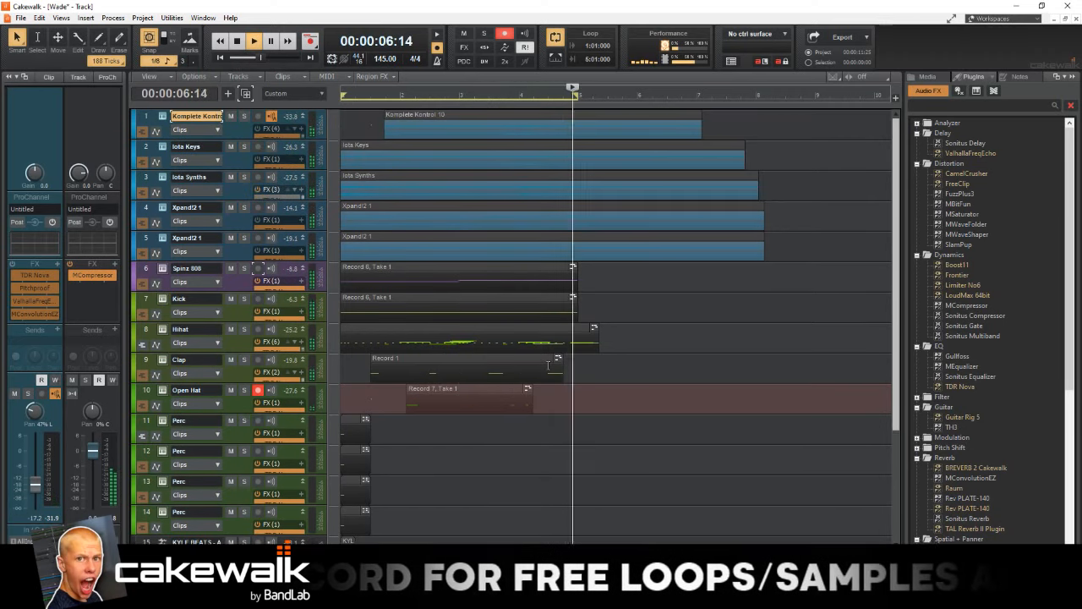
- Disarm the Open Hat track and open the file browser of the Komplete Kontrol sampler on Perc track 11
left_click(258, 391)
left_click(177, 420)
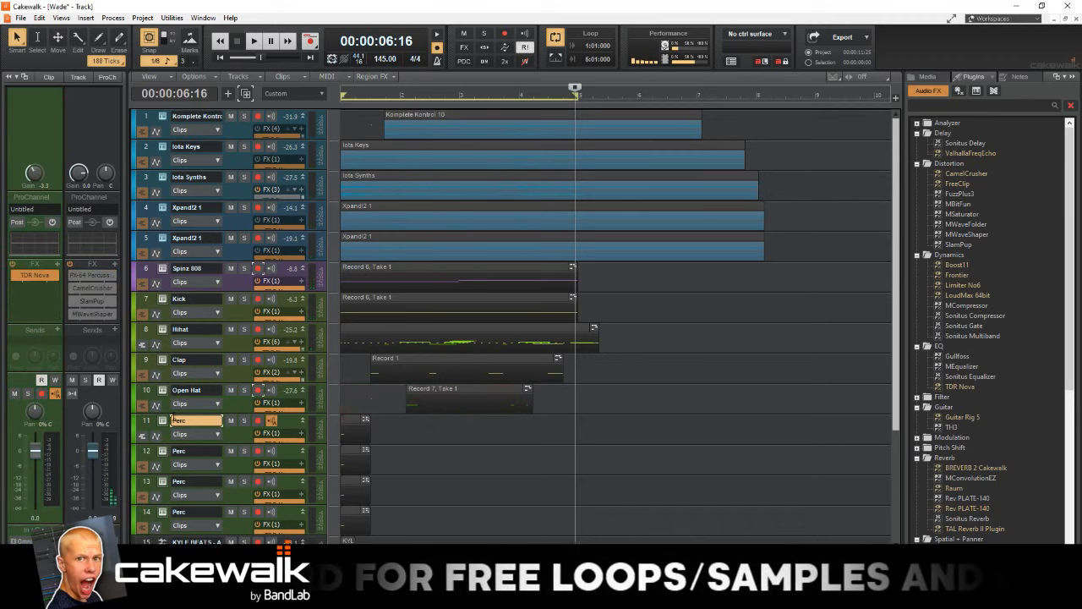
left_click(162, 422)
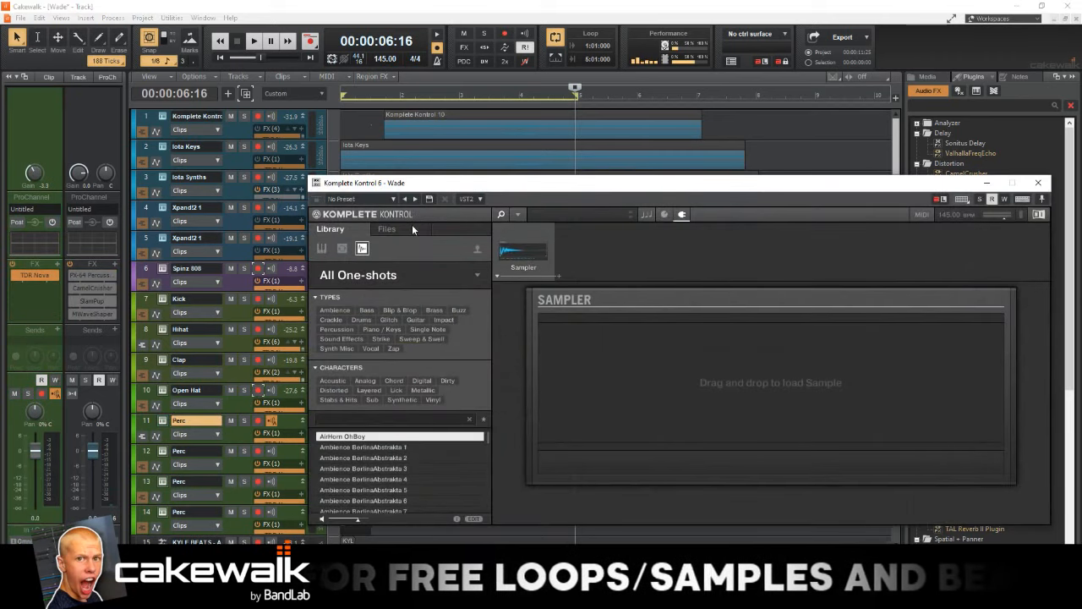
left_click(411, 227)
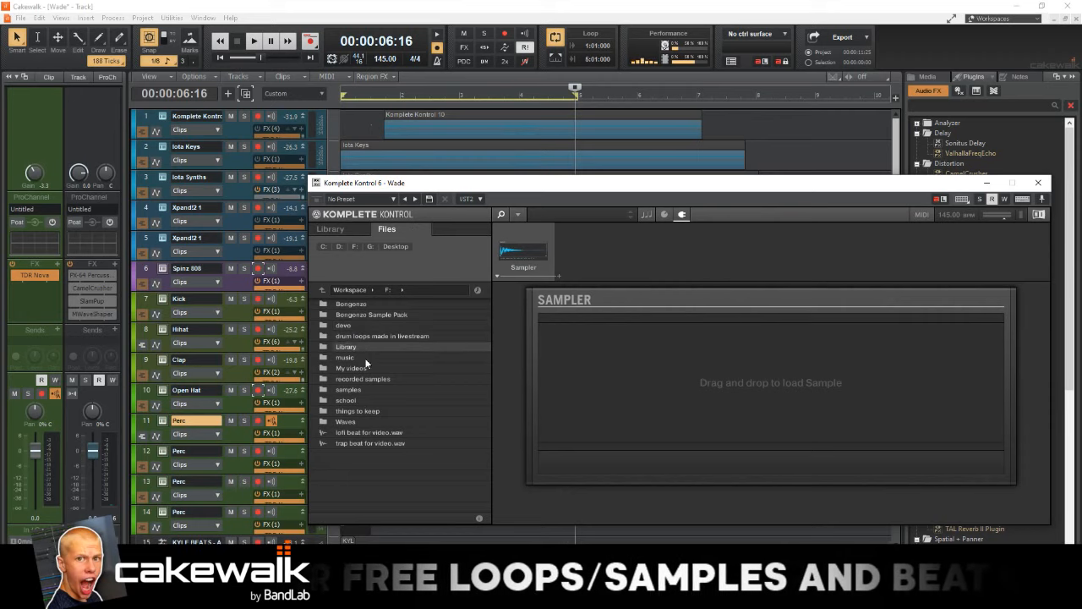
- Load the Perc - Pilly sample from the Percs folder of the Cxdy - Ghostbuster drum kit into the sampler
double_click(357, 389)
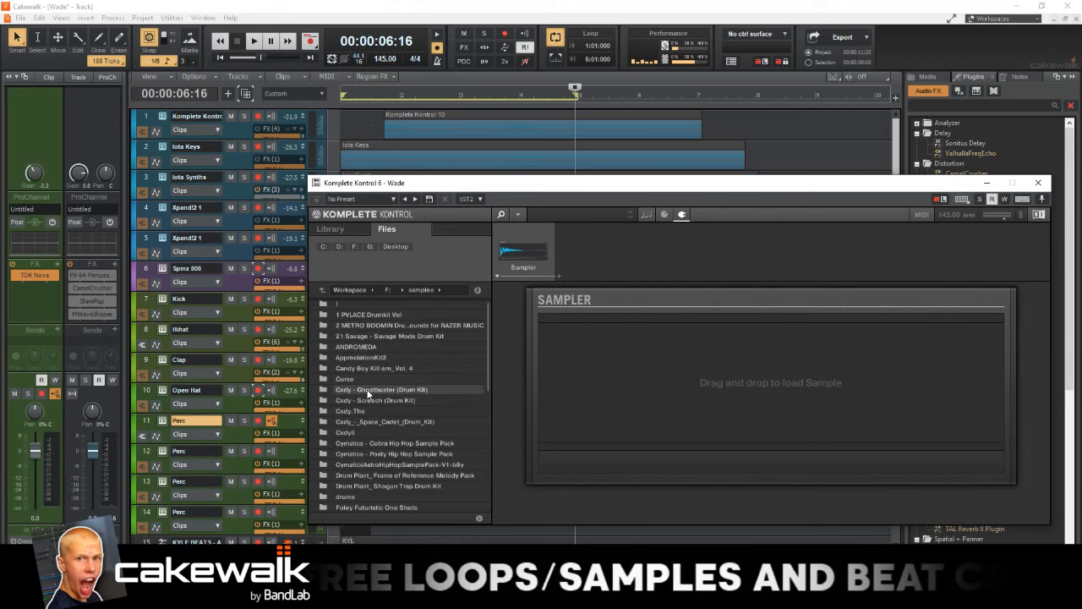
double_click(368, 389)
double_click(368, 305)
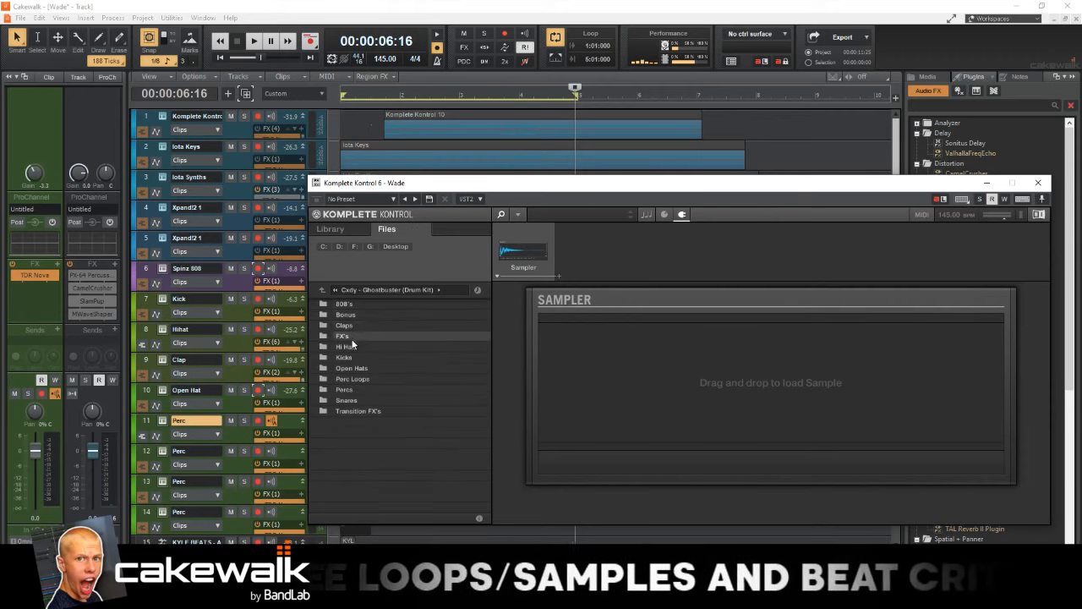
double_click(371, 389)
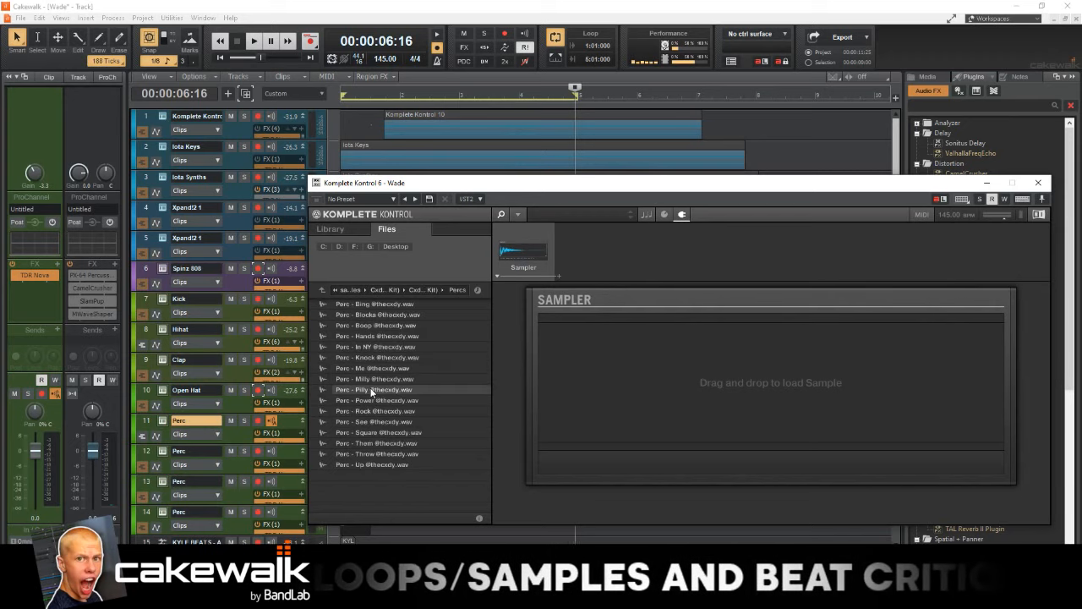
left_click(374, 389)
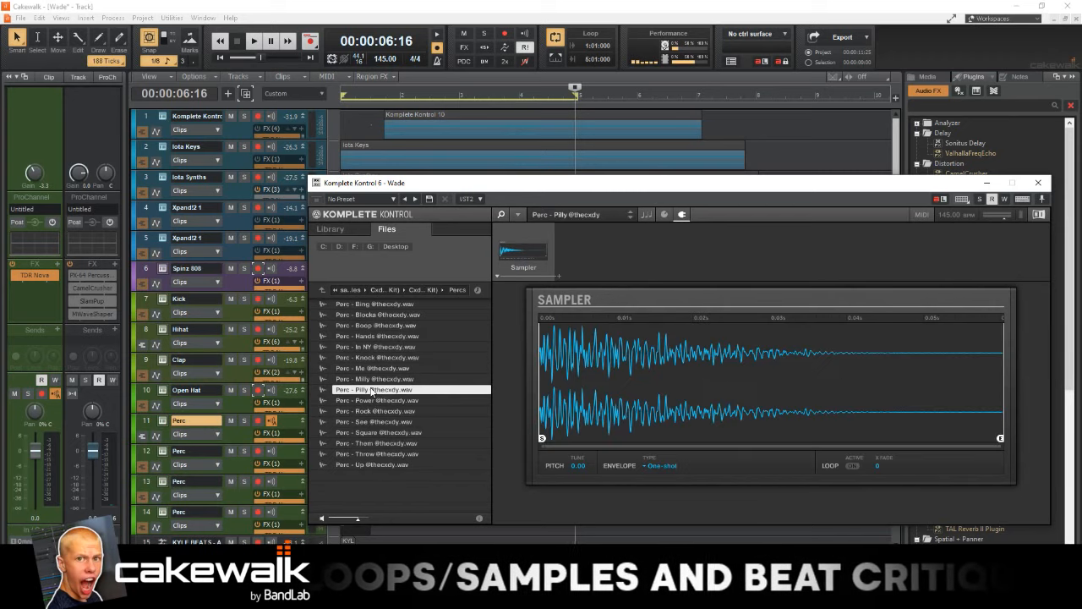
- Close the sampler and delete the existing clip on Perc track 11
left_click(1037, 184)
left_click(369, 429)
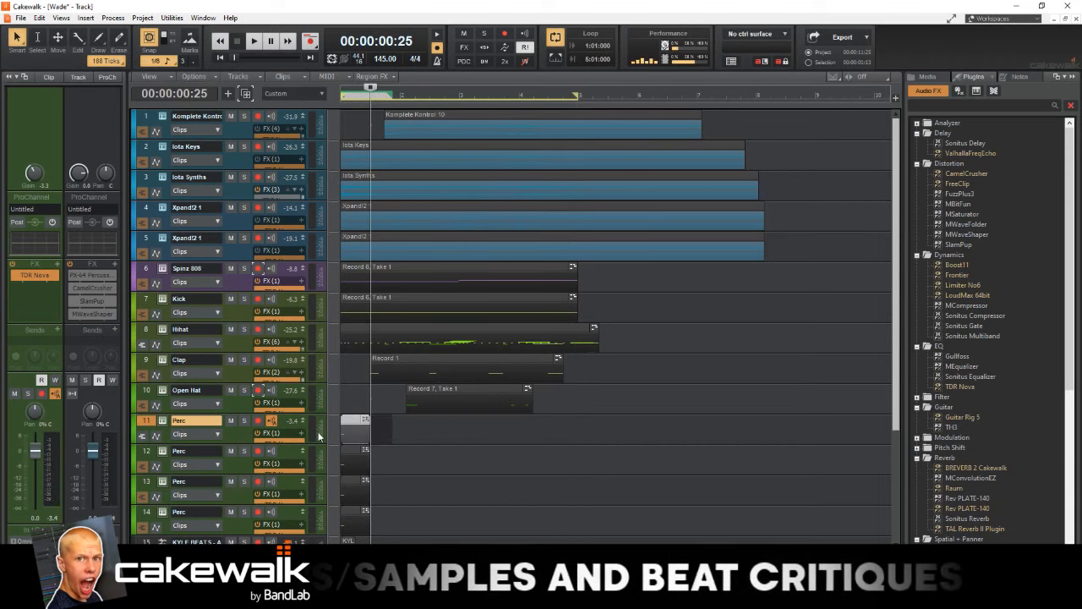
key("Delete")
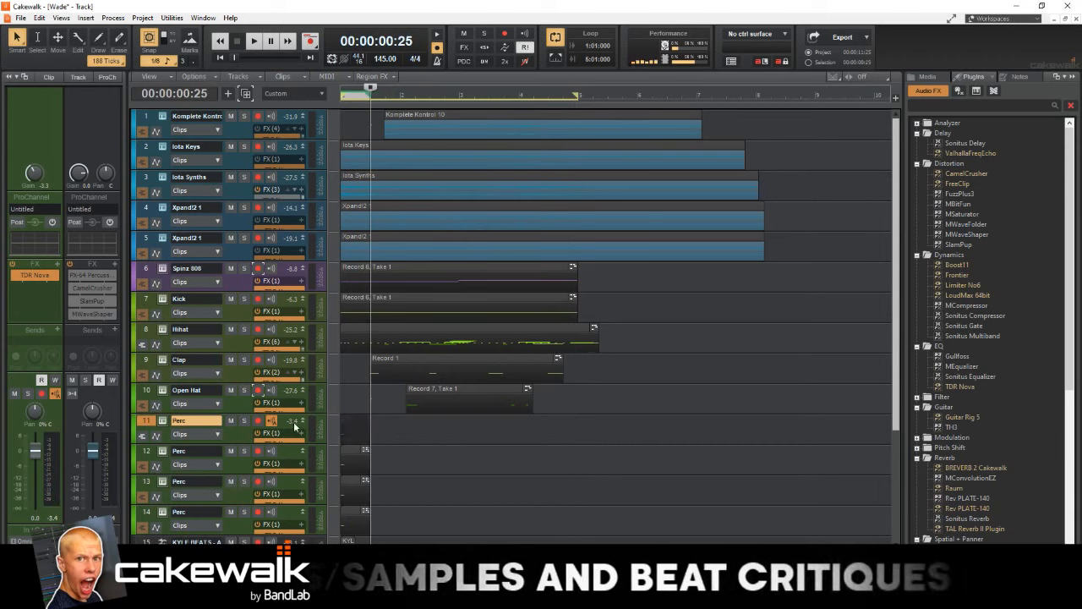
- Arm Perc track 11 and record a new percussion pattern from the start of the project
left_click(258, 420)
key("w")
key("r")
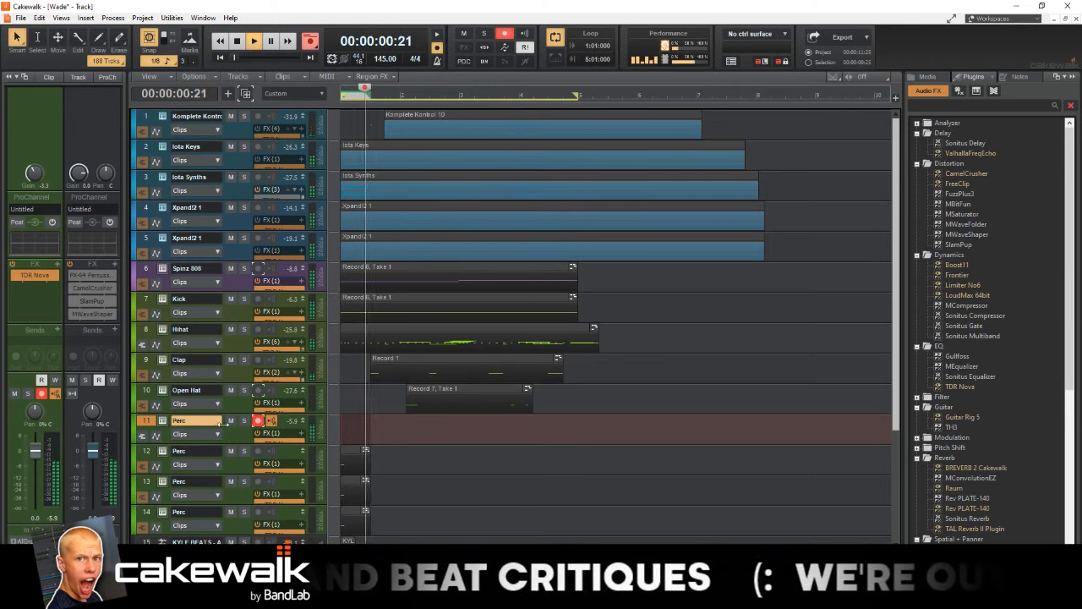
key("space")
- Open the recorded Perc clip in the piano roll, quantize all its notes to 1/16 and play from the start
double_click(387, 423)
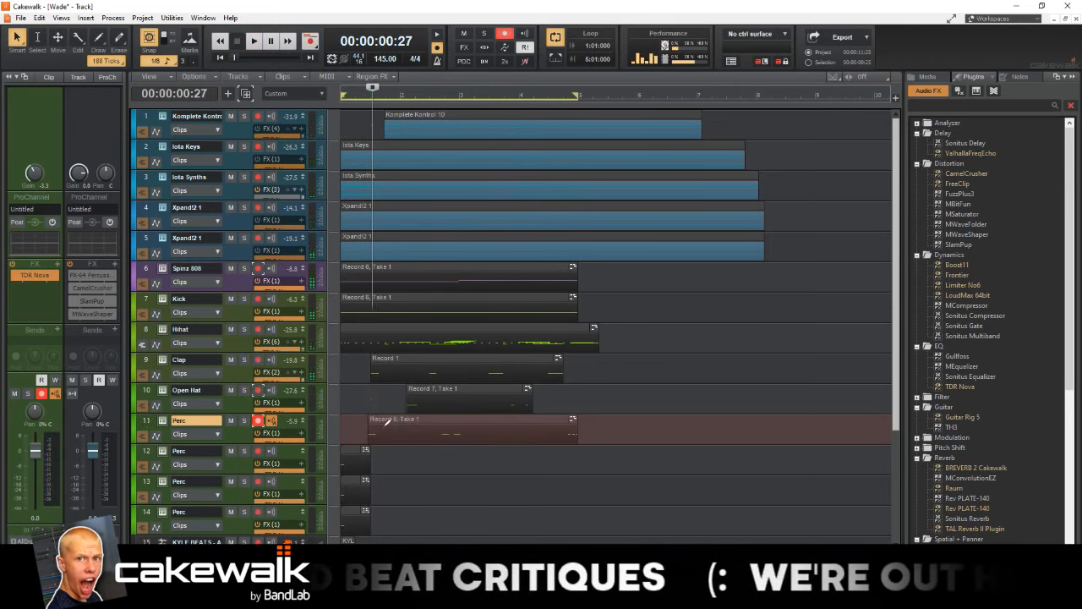
key("ctrl+a")
scroll(165, 275, "up", 1)
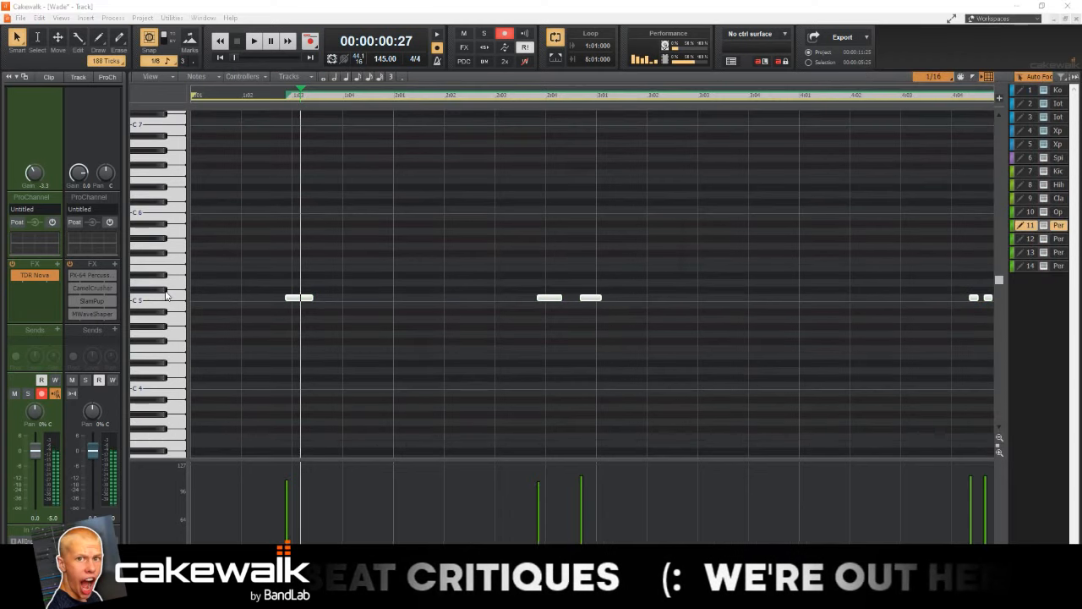
key("w")
key("space")
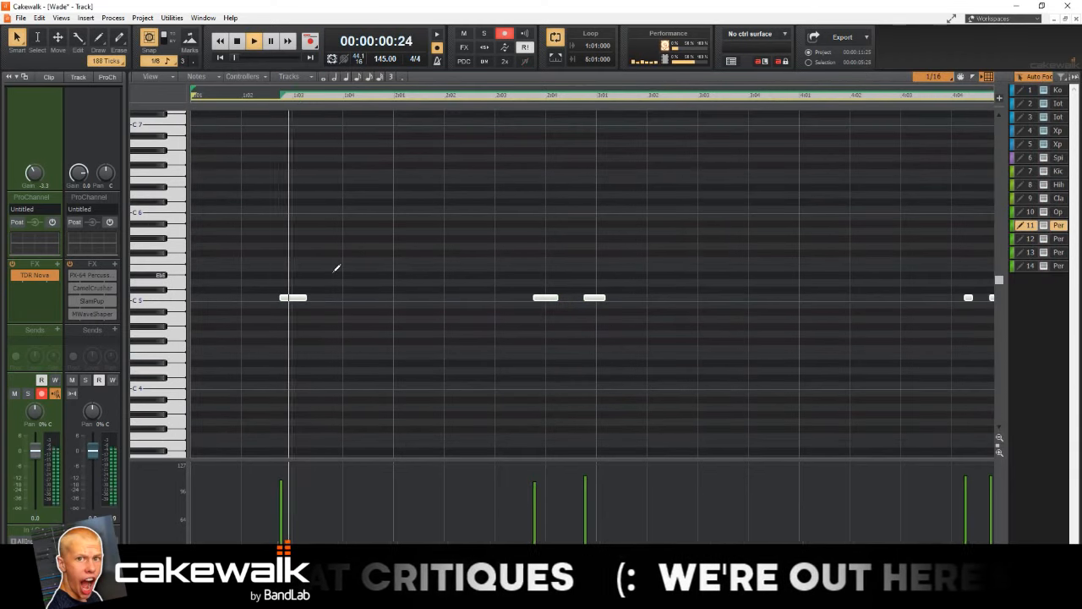
- Move all the Perc notes one sixteenth earlier, deselect them and play the pattern
left_click_drag(293, 296, 280, 296)
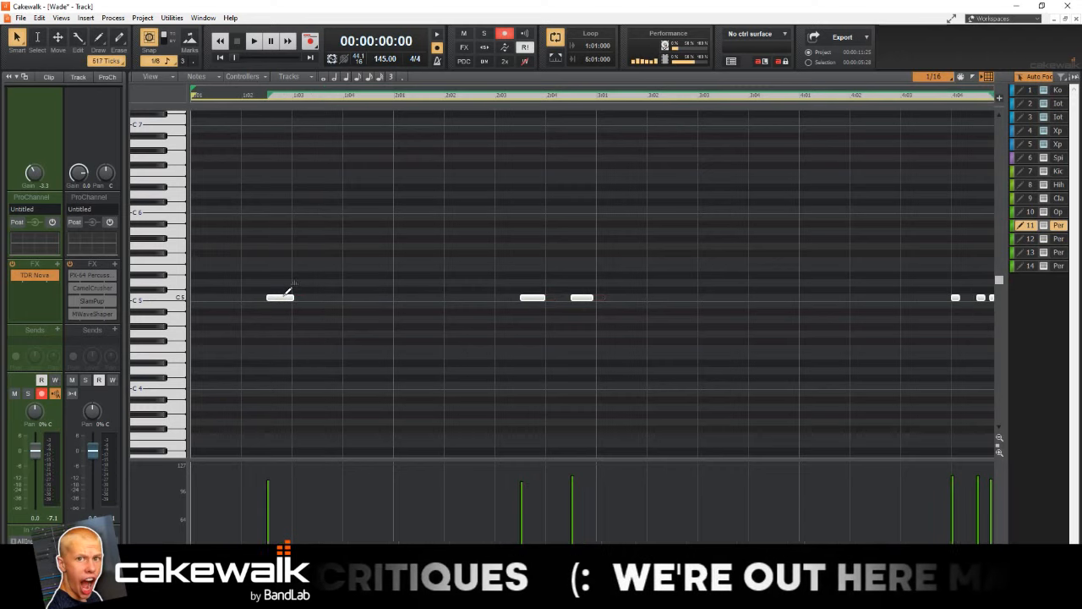
key("space")
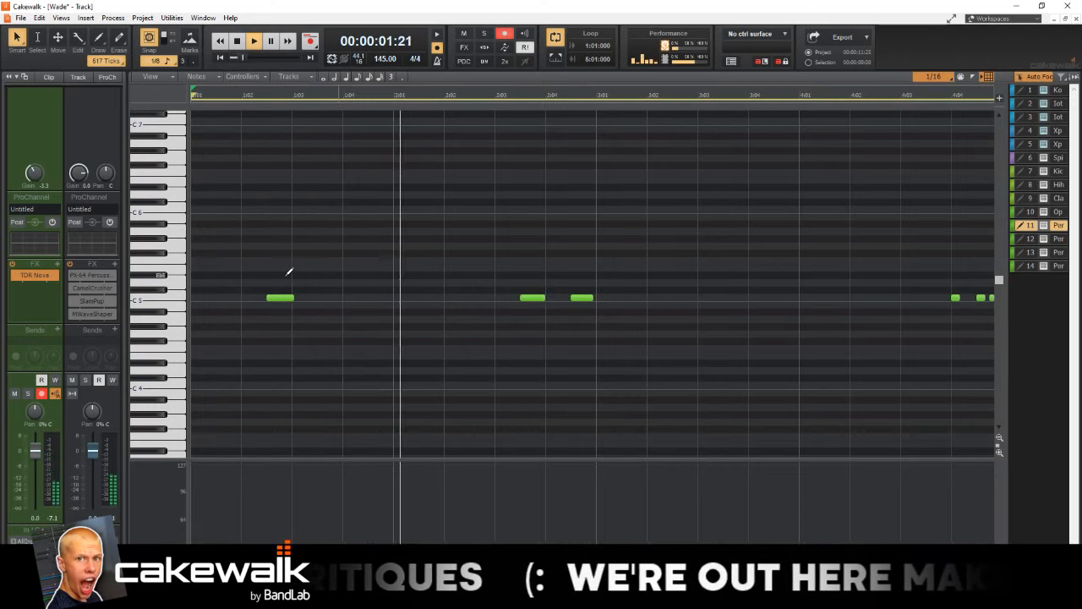
key("space")
left_click(290, 279)
key("space")
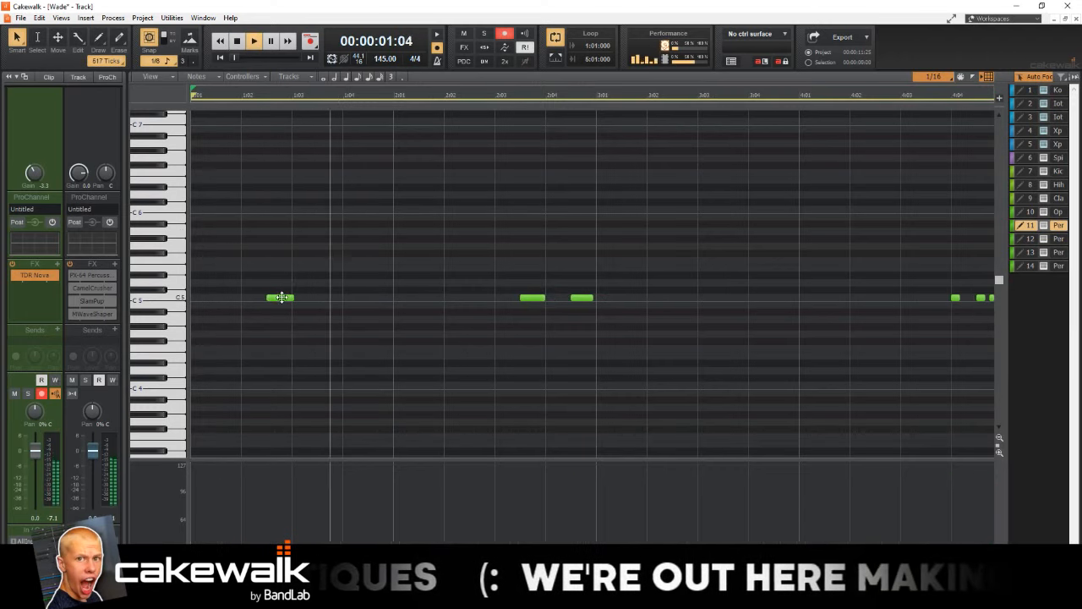
- Move the first C5 note one beat earlier to 1:01:480 and the first of the last three notes one sixteenth later
left_click(282, 297)
left_click_drag(282, 297, 224, 297)
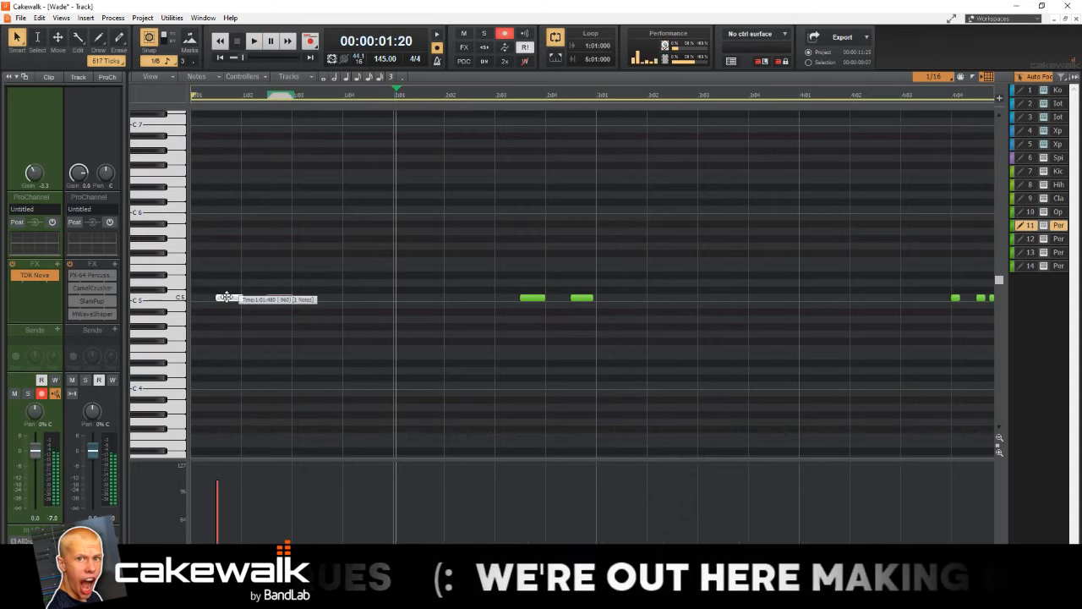
key("space")
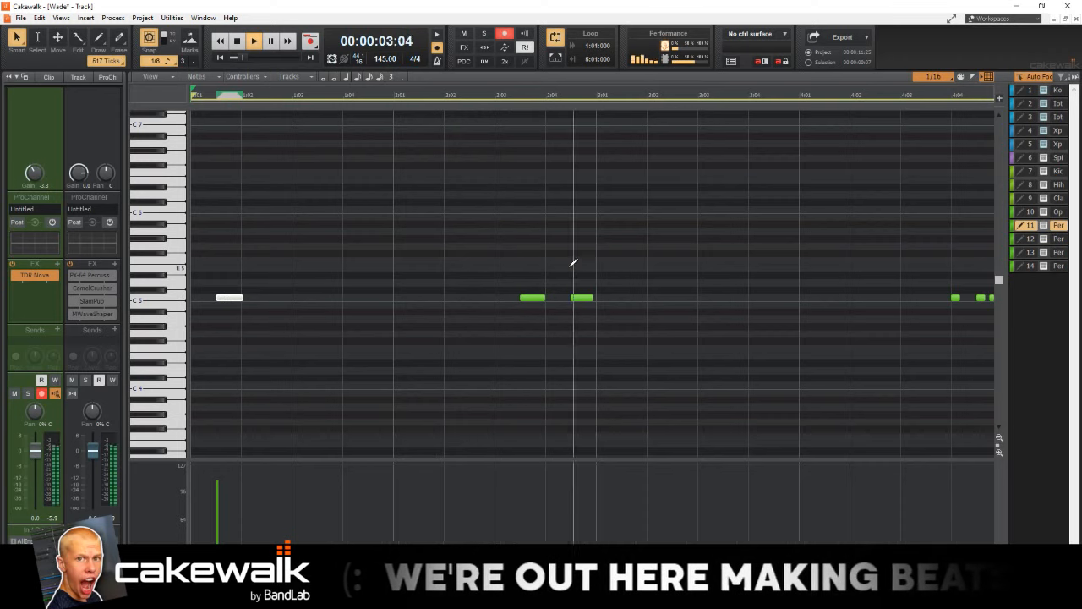
left_click_drag(827, 297, 841, 298)
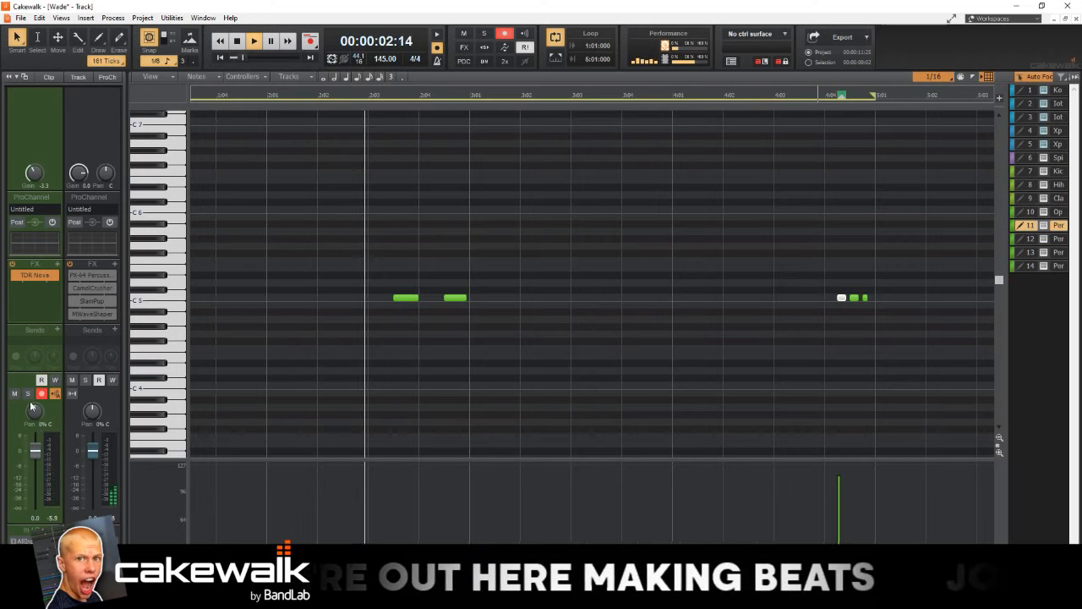
- Pan the Perc track about 50% right and lower its volume to about -6 dB during playback
left_click_drag(35, 413, 34, 409)
left_click_drag(34, 448, 33, 464)
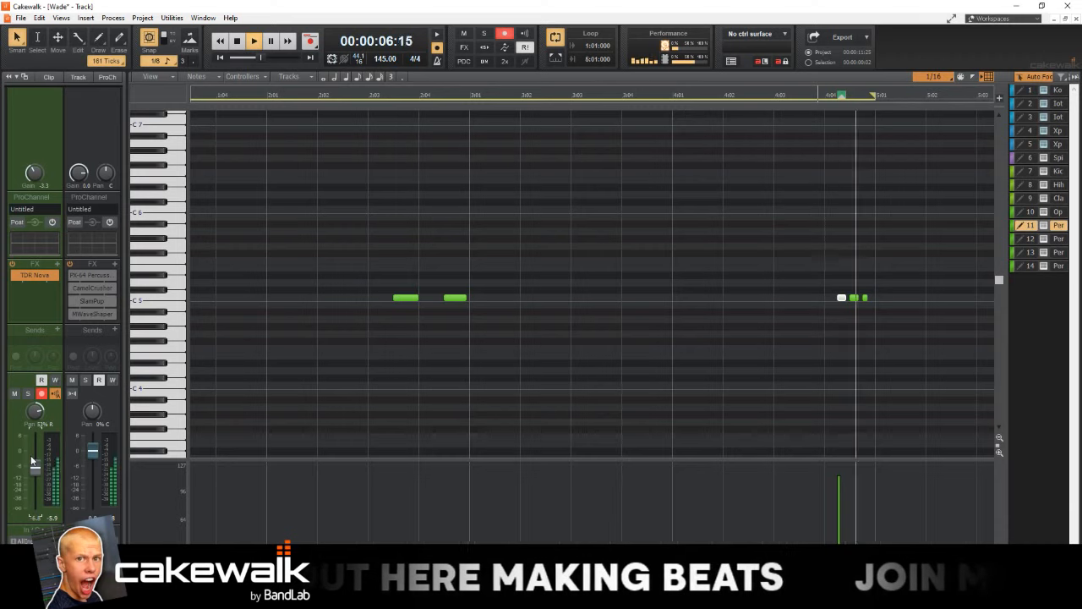
- Select the last three Perc notes and move them one sixteenth earlier
middle_click(644, 353)
left_click(609, 349)
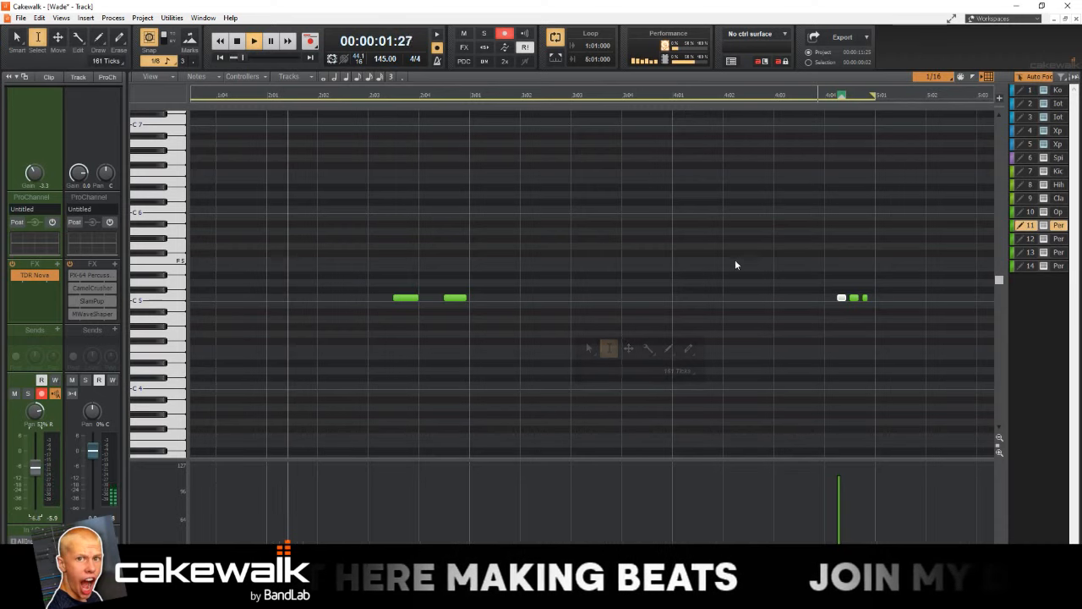
left_click_drag(749, 257, 902, 302)
middle_click(901, 301)
left_click(886, 293)
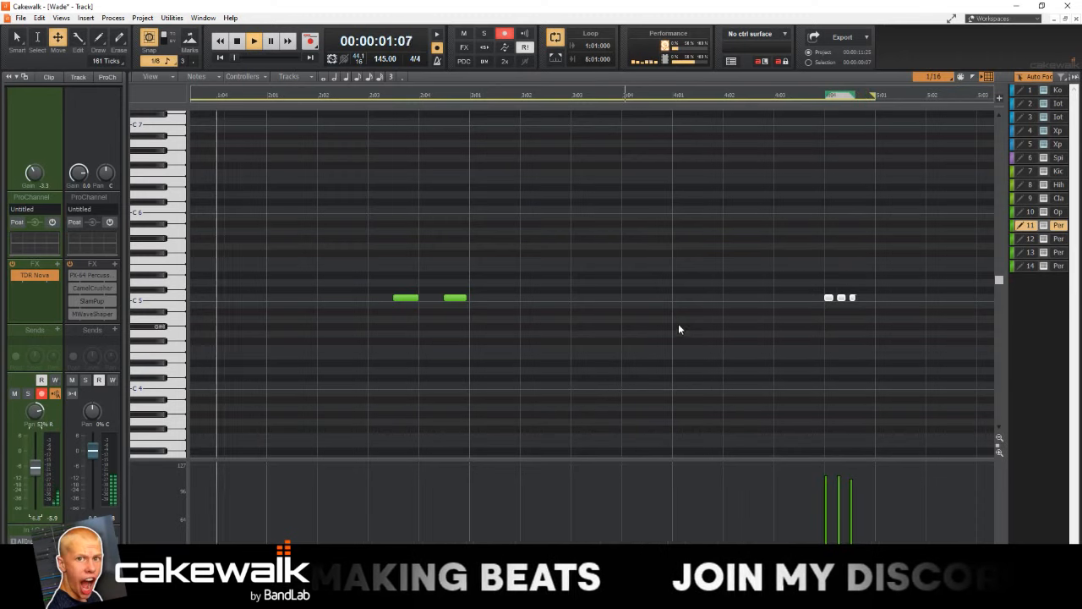
- Lower the velocity of the middle one of the last three Perc notes and slightly raise the final note's velocity
middle_click(673, 351)
left_click(626, 319)
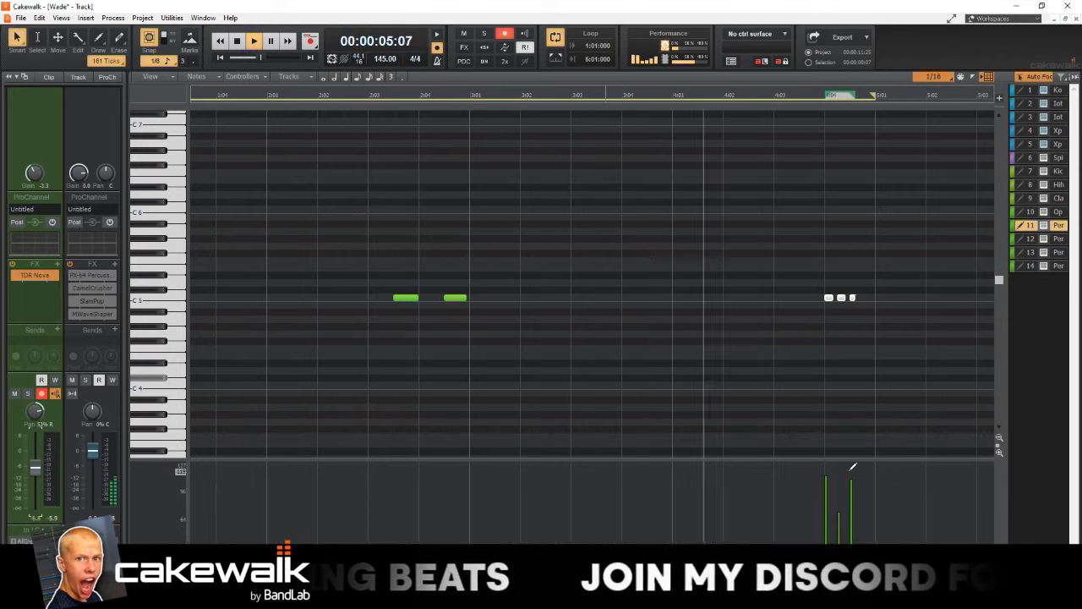
left_click_drag(844, 508, 892, 479)
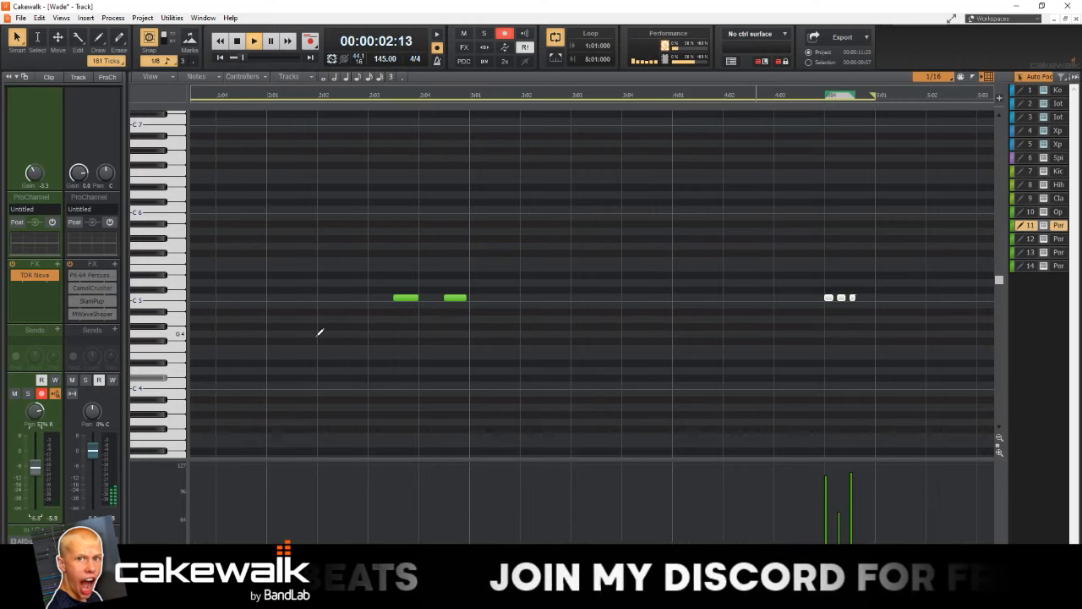
key("q")
left_click(649, 215)
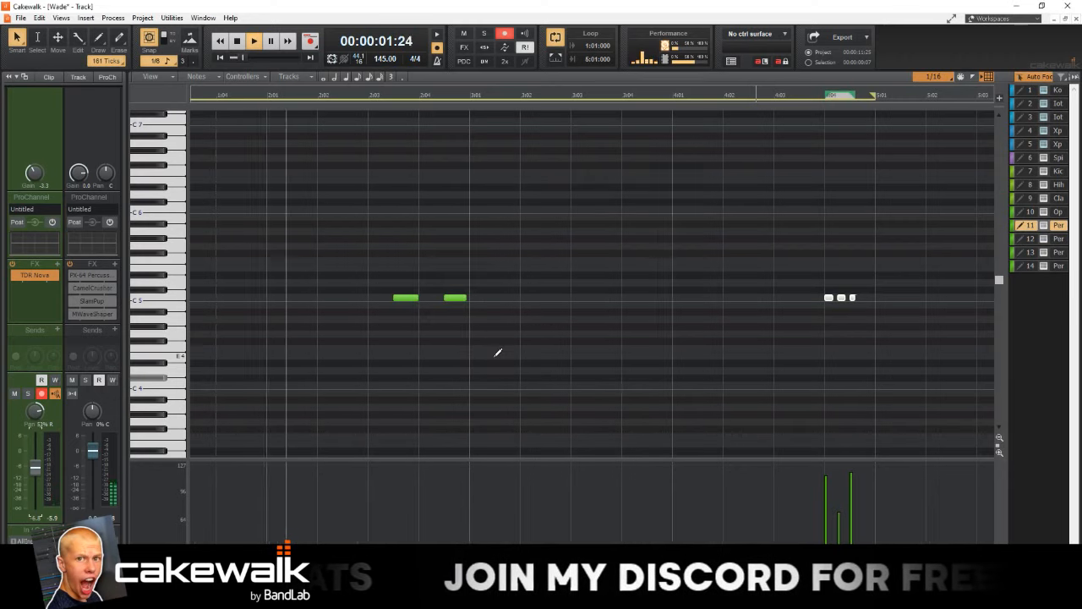
- Move the first Perc note half a beat later to beat 2 of the first measure and stop playback
scroll(498, 353, "left", 3)
left_click(230, 298)
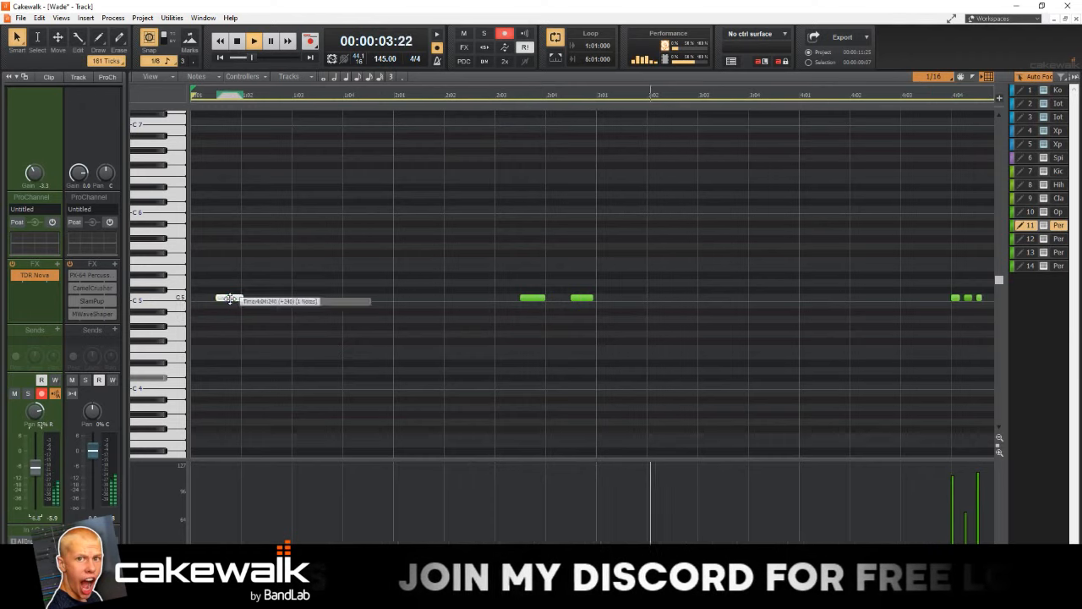
mouse_move(230, 298)
left_mouse_down()
mouse_move(279, 296)
mouse_move(248, 296)
left_mouse_up()
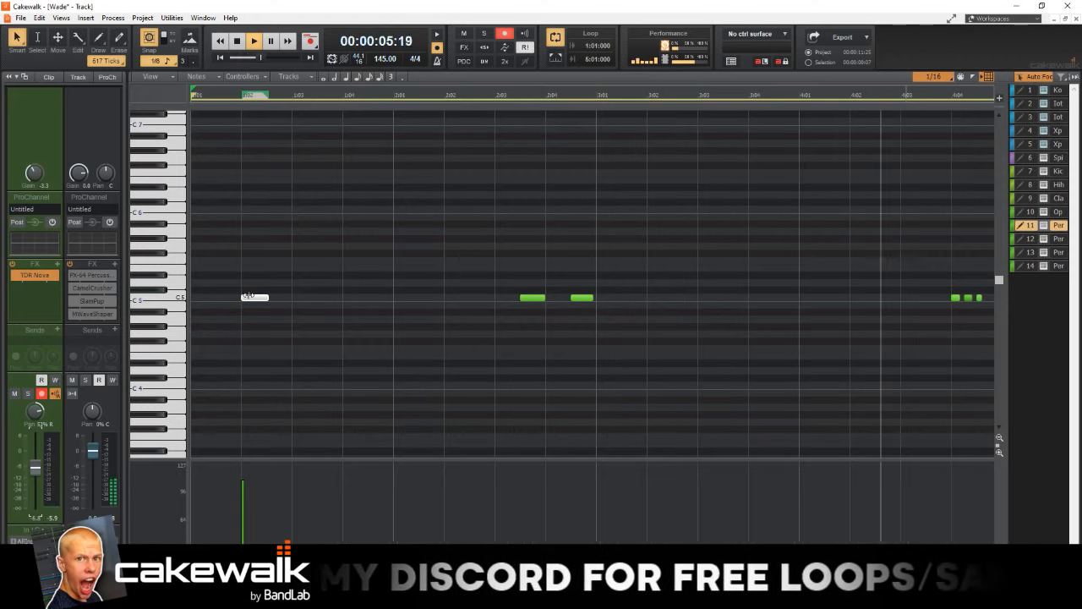
key("space")
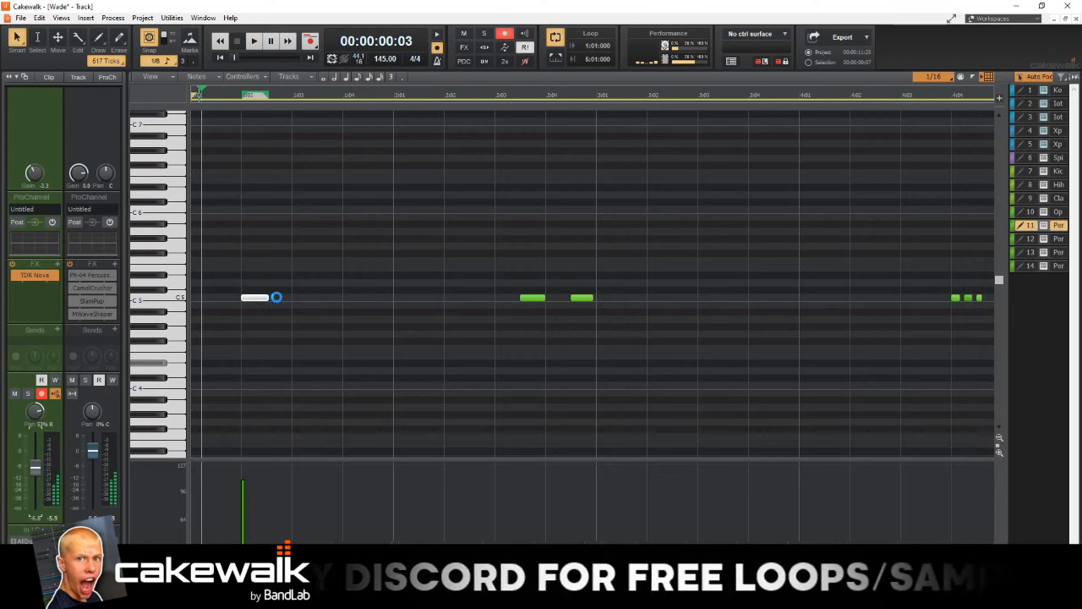
- Save the project and close the piano roll to return to the track arrangement
key("ctrl+s")
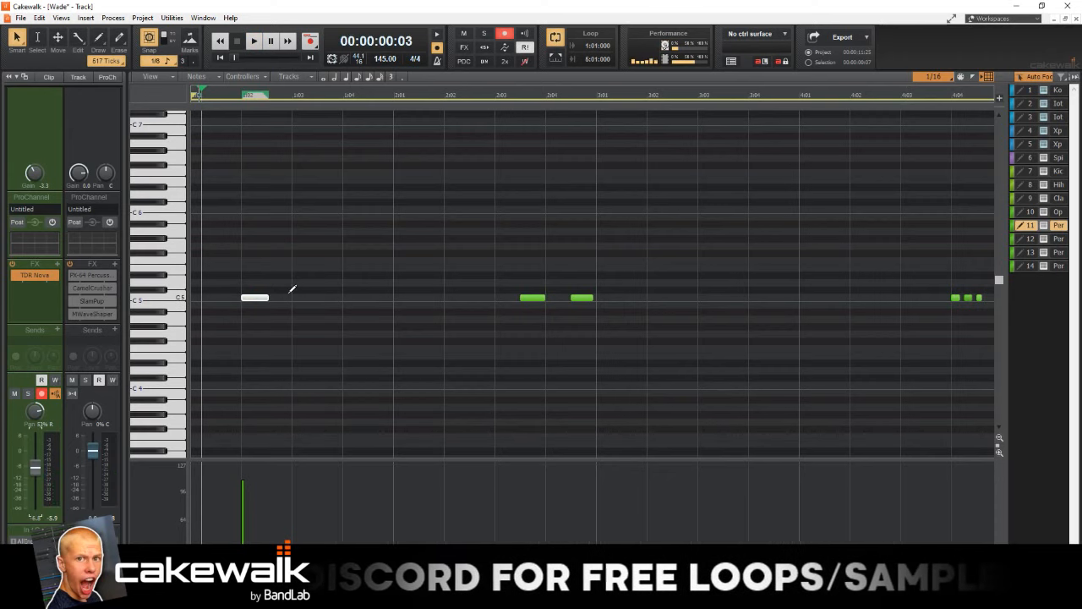
key("alt+1")
left_click(675, 405)
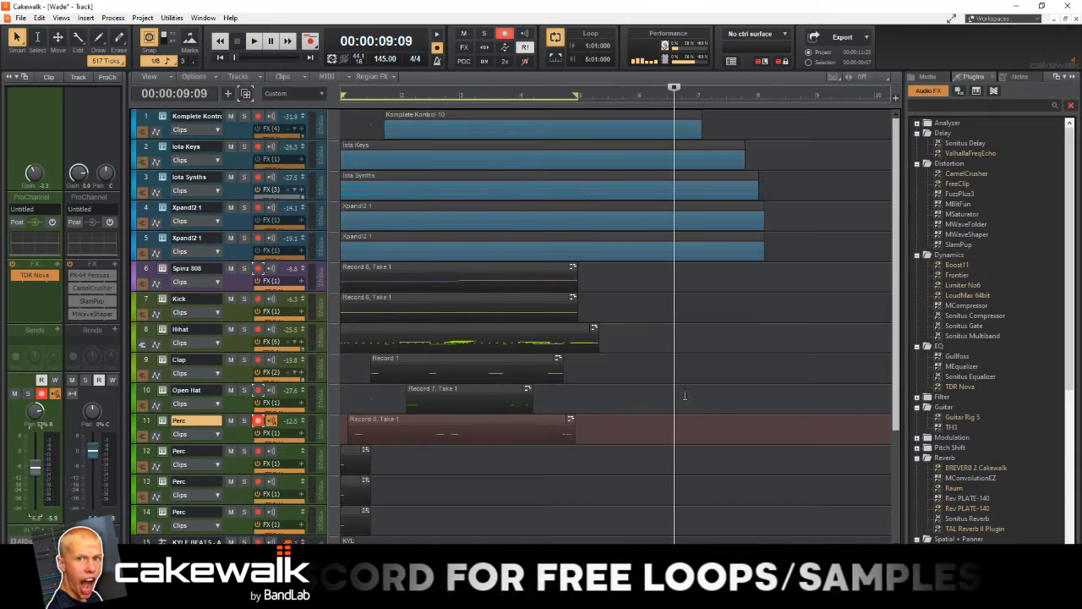
left_click(660, 309)
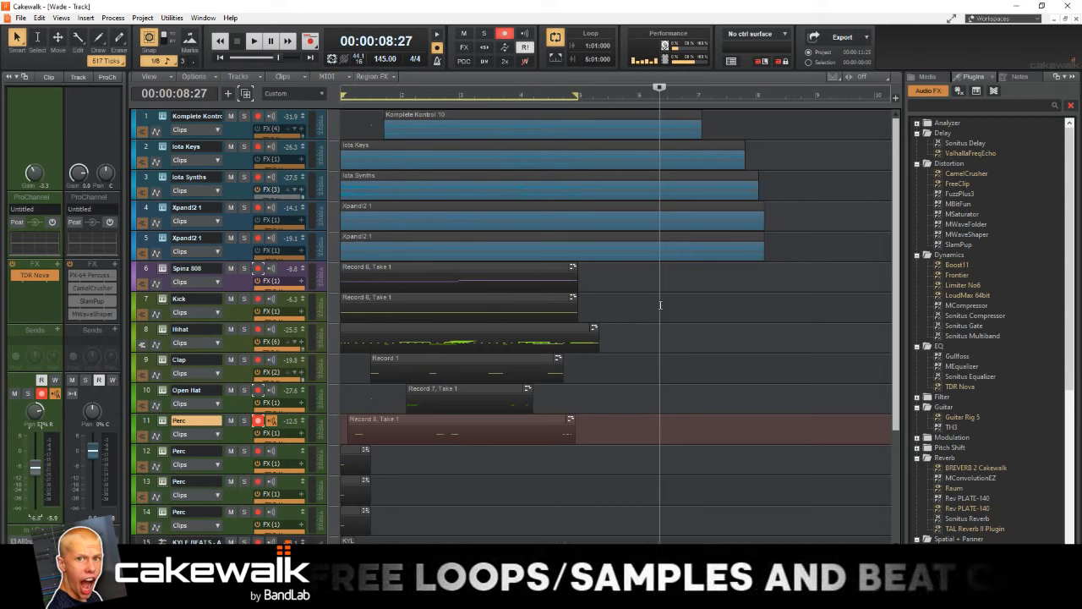
- Place the playhead at measure 5, then expand the Hihat track and freeze it
left_click(611, 313)
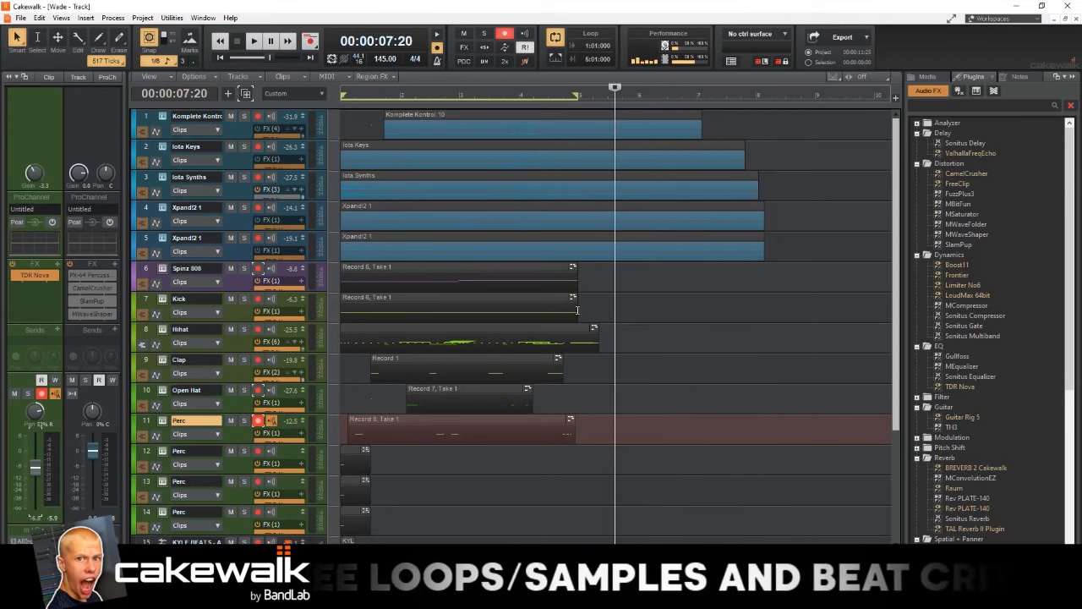
left_click(578, 309)
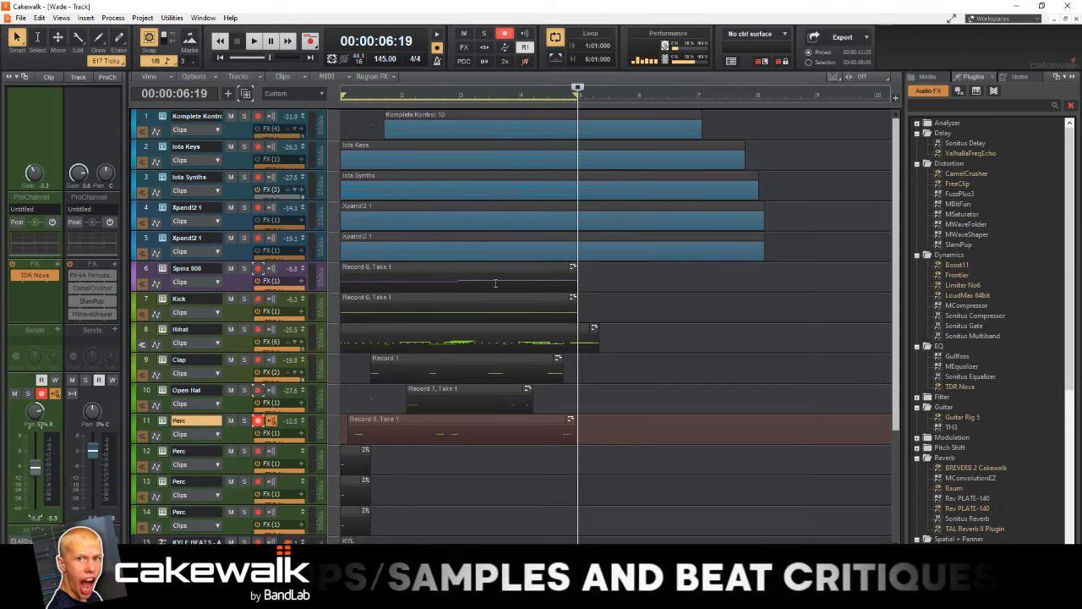
scroll(353, 225, "down", 5)
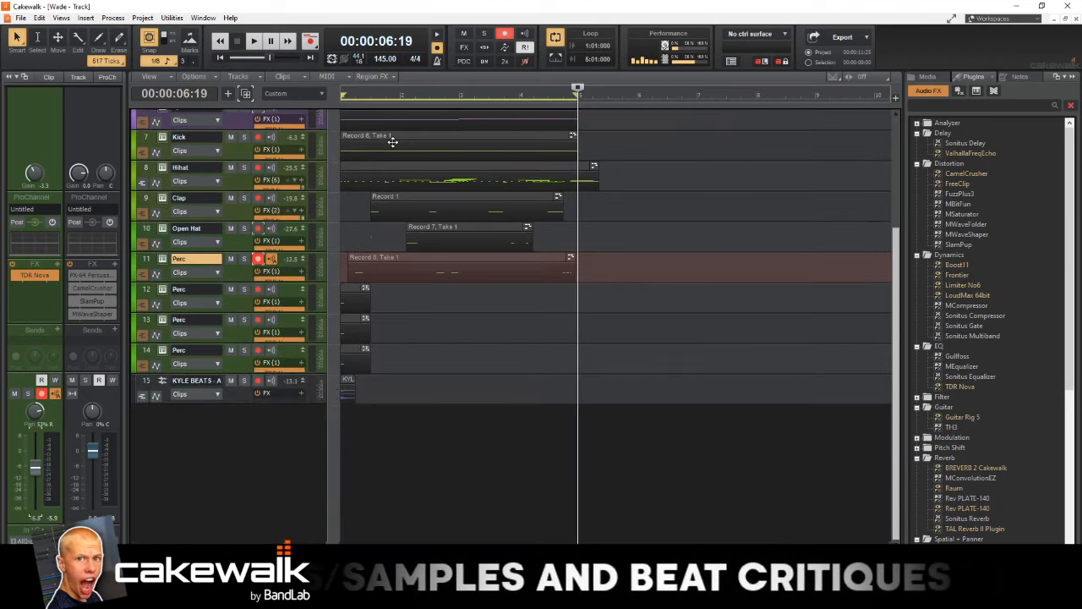
double_click(244, 190)
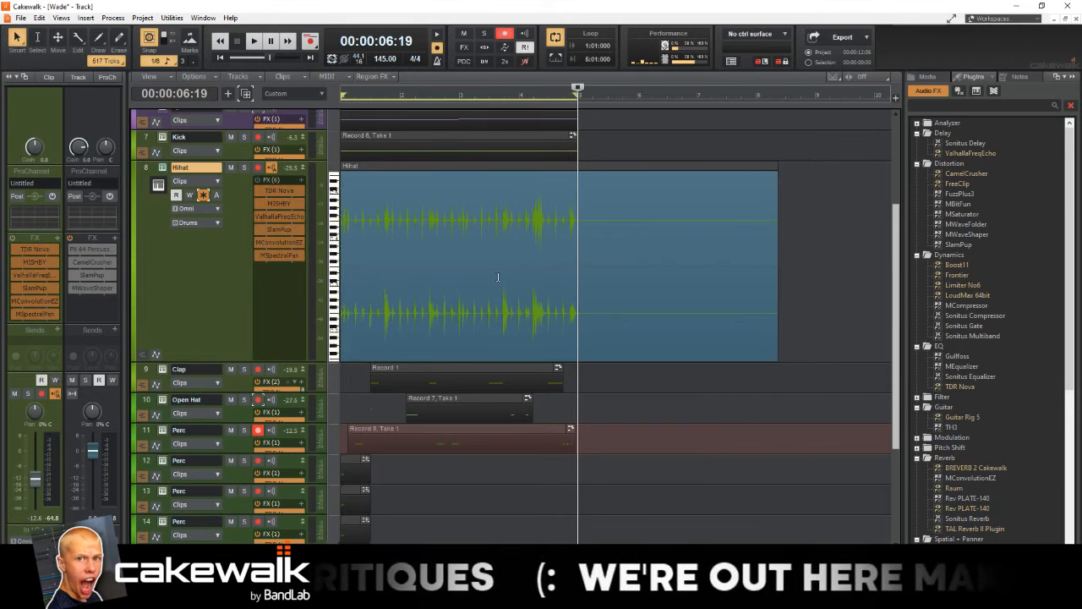
- Play the beat from the start and trim the beginning of the Perc clip to about measure 2
key("w")
key("space")
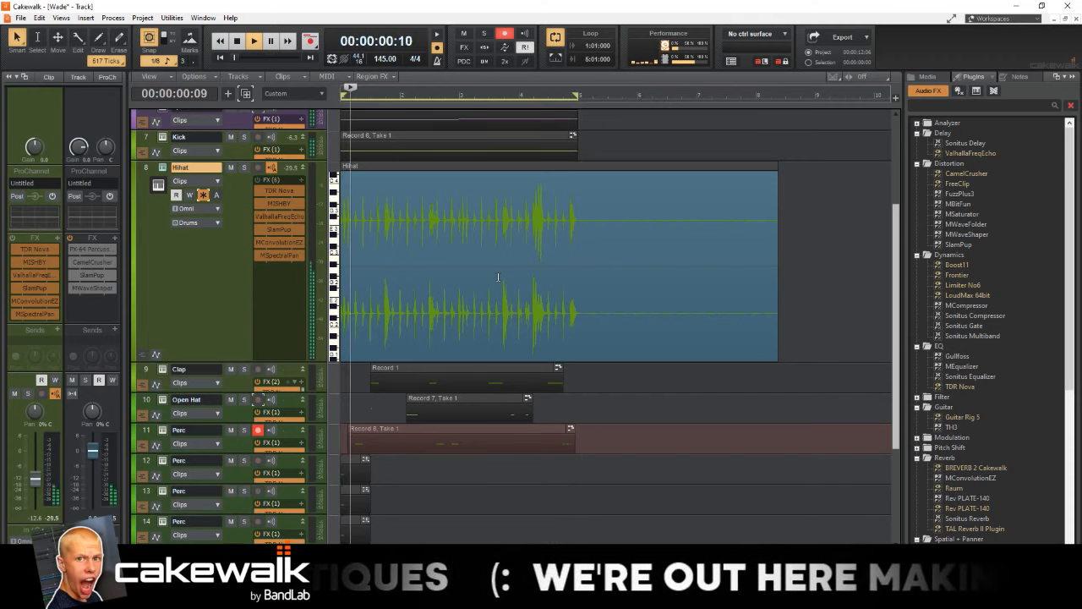
scroll(496, 277, "up", 1)
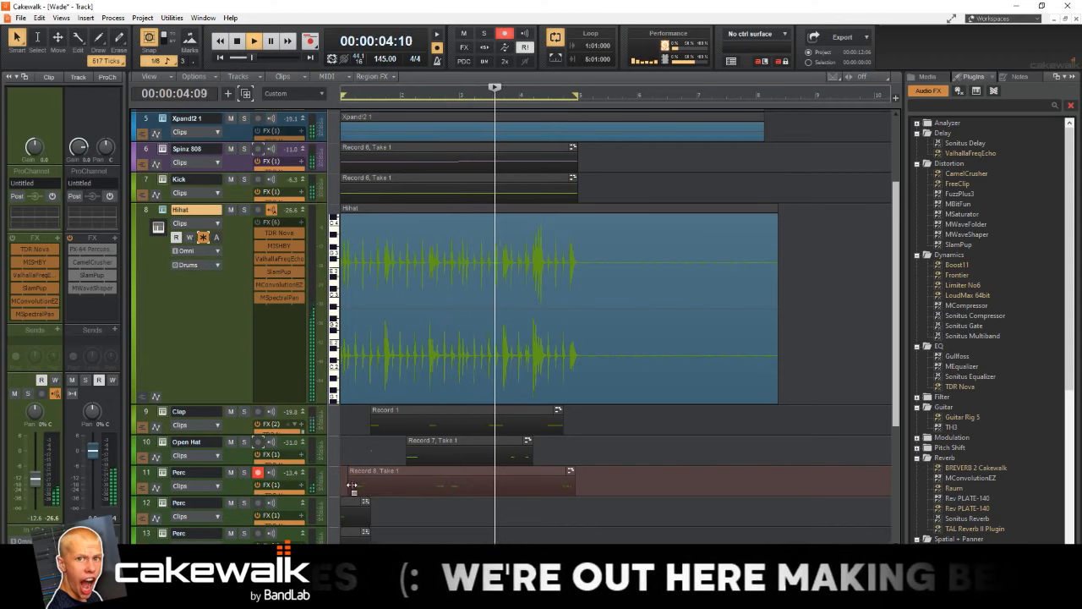
left_click_drag(350, 483, 388, 490)
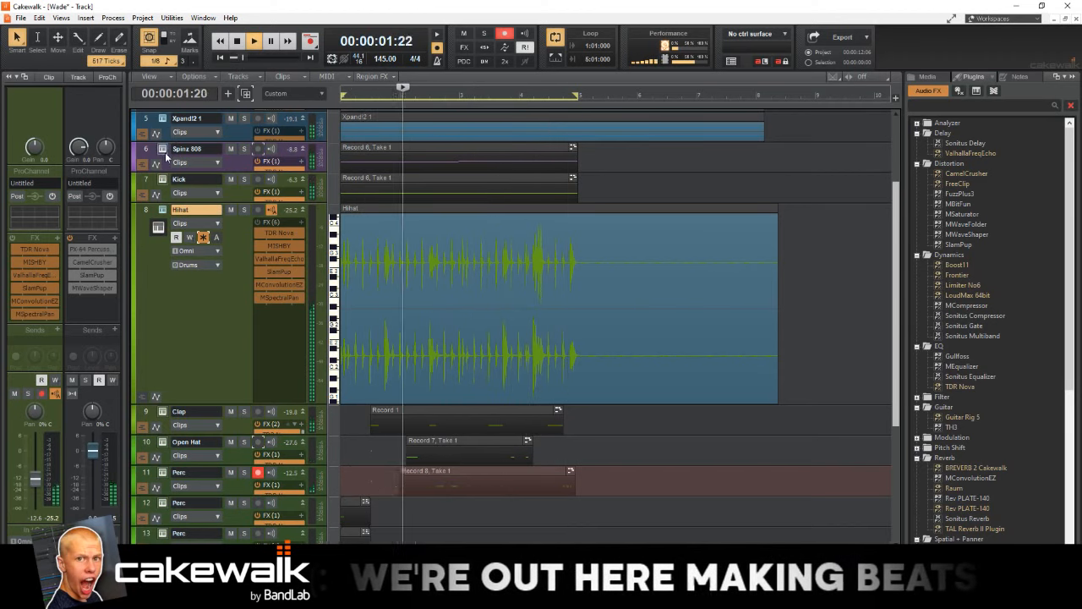
- Open the Spinz 808 track's sampler and browse its files in the samples folder on drive F for another drum kit
double_click(269, 202)
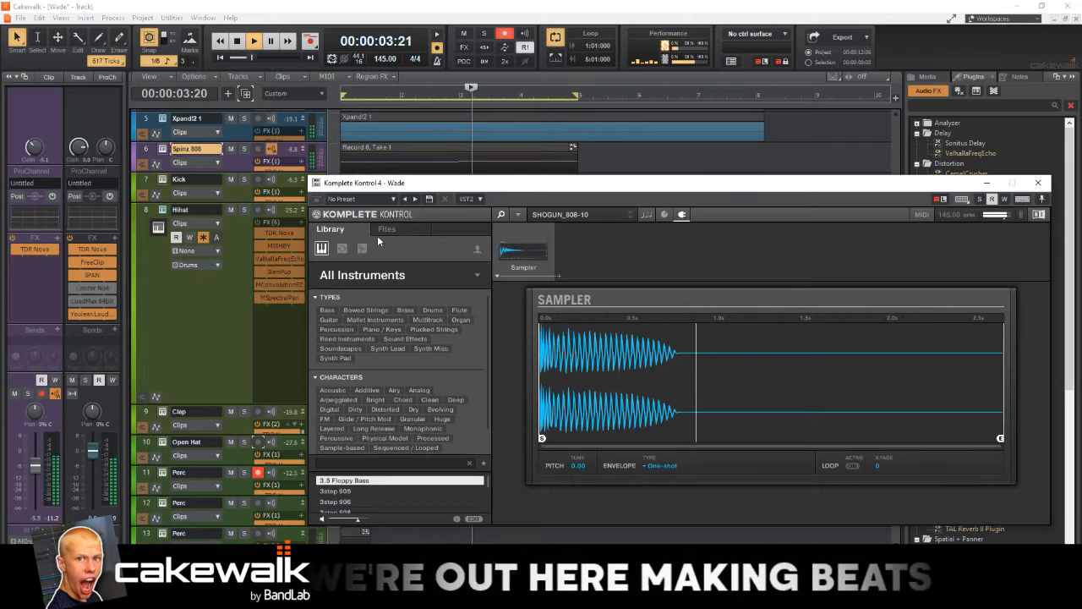
left_click(385, 230)
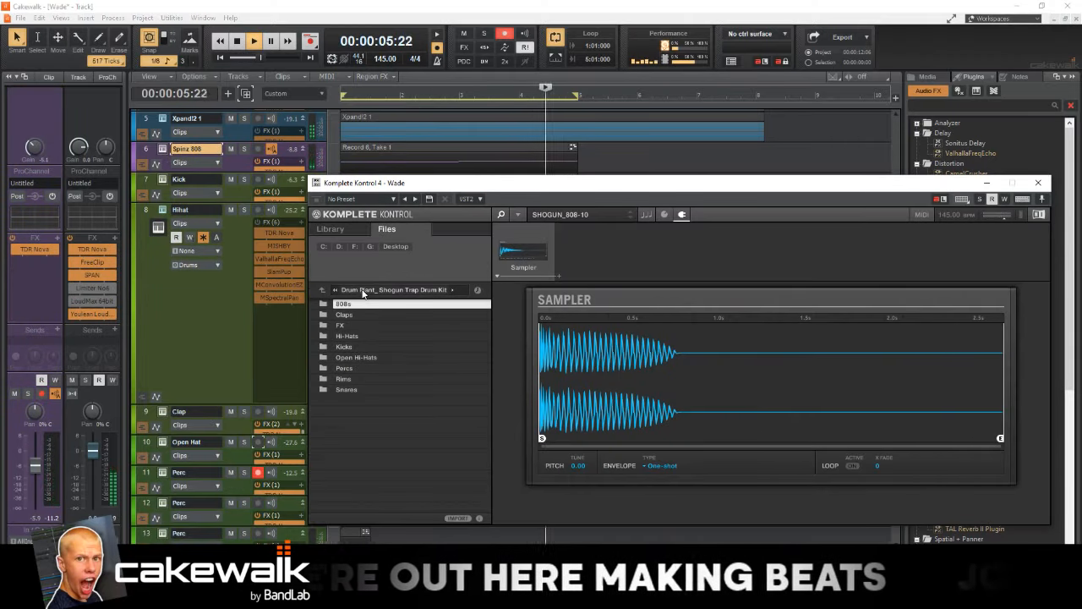
left_click(335, 291)
left_click(359, 320)
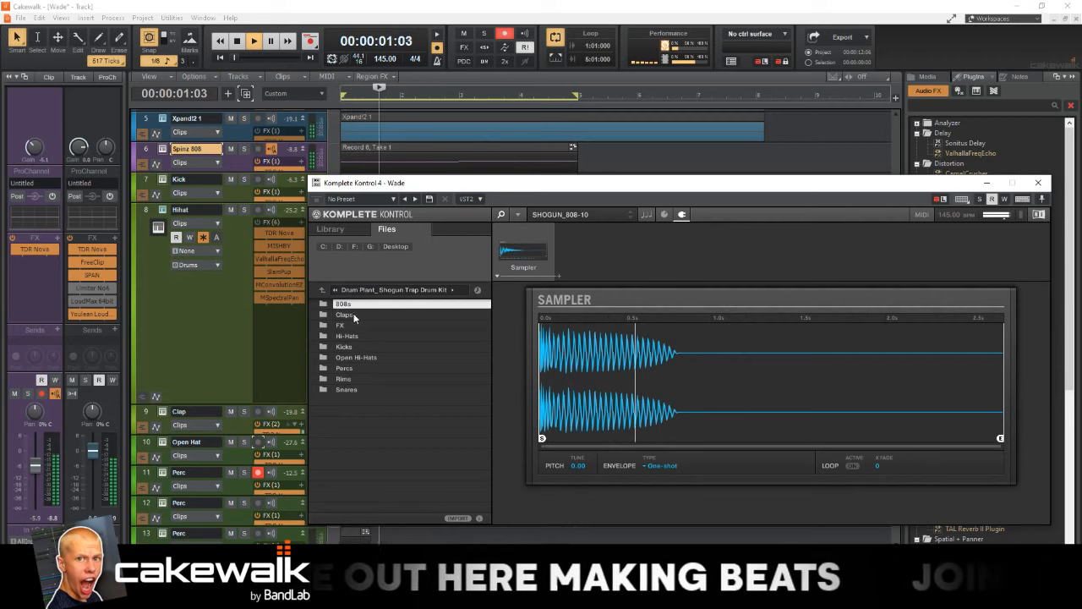
scroll(379, 457, "down", 3)
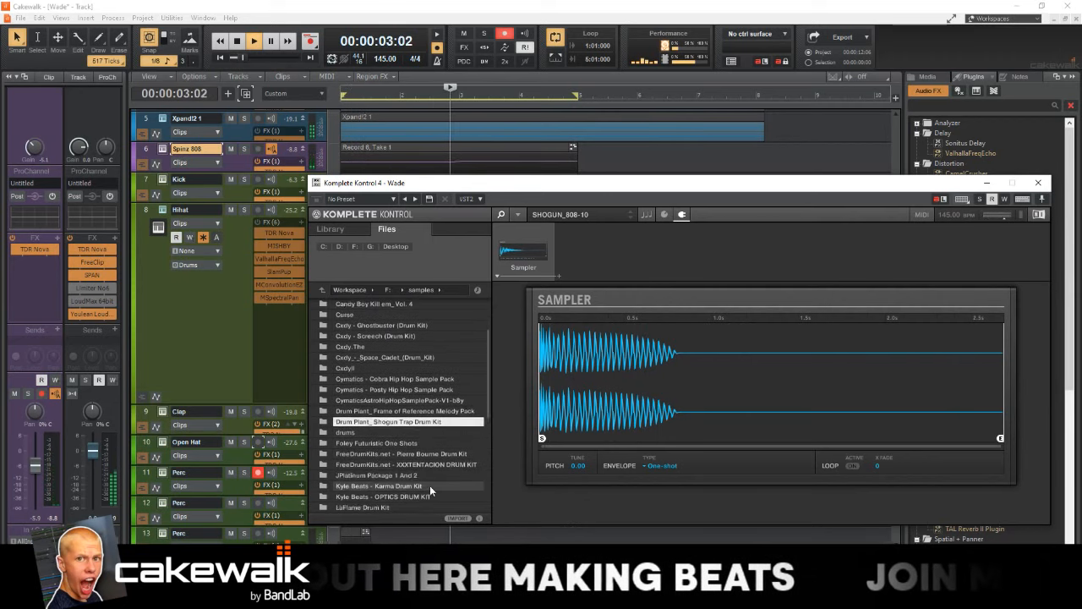
scroll(440, 457, "down", 1)
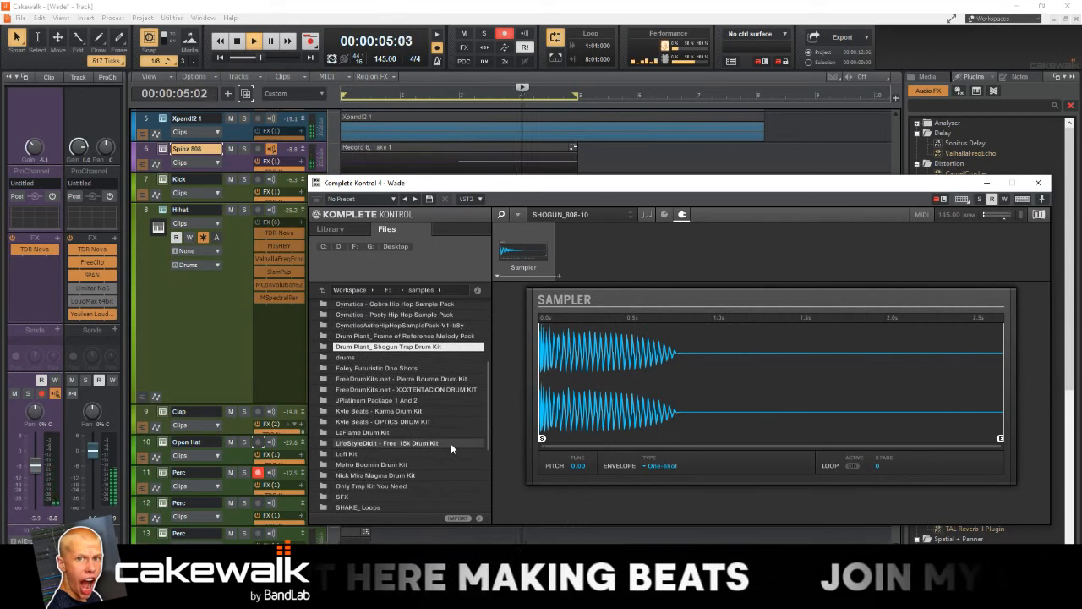
scroll(449, 443, "down", 3)
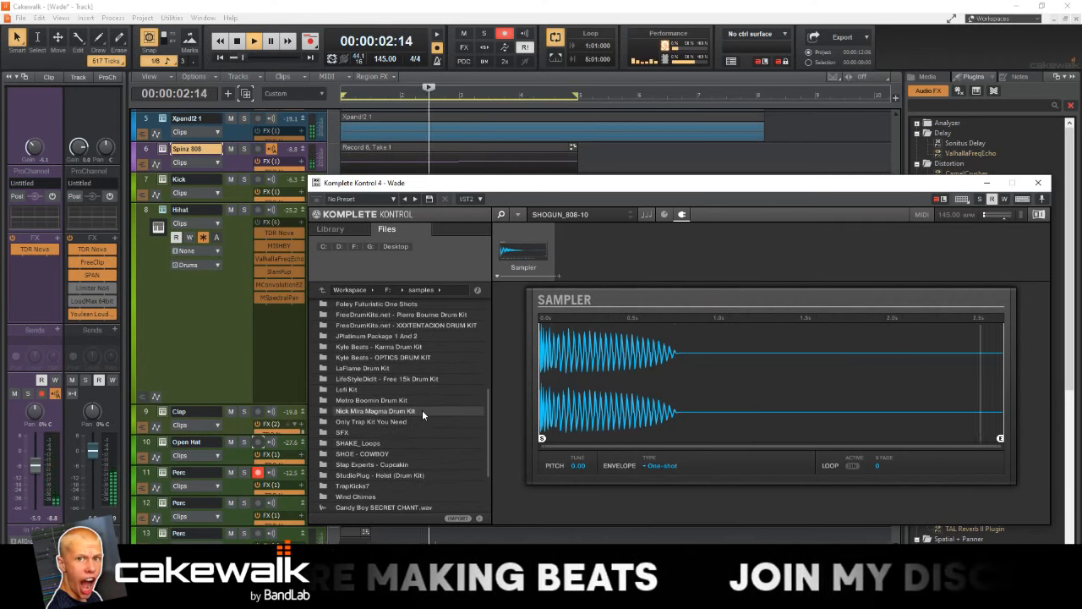
- Load NM - Cutthroat 808.wav from the 808s folder of the Nick Mira Magma Drum Kit into the sampler
double_click(422, 410)
double_click(389, 307)
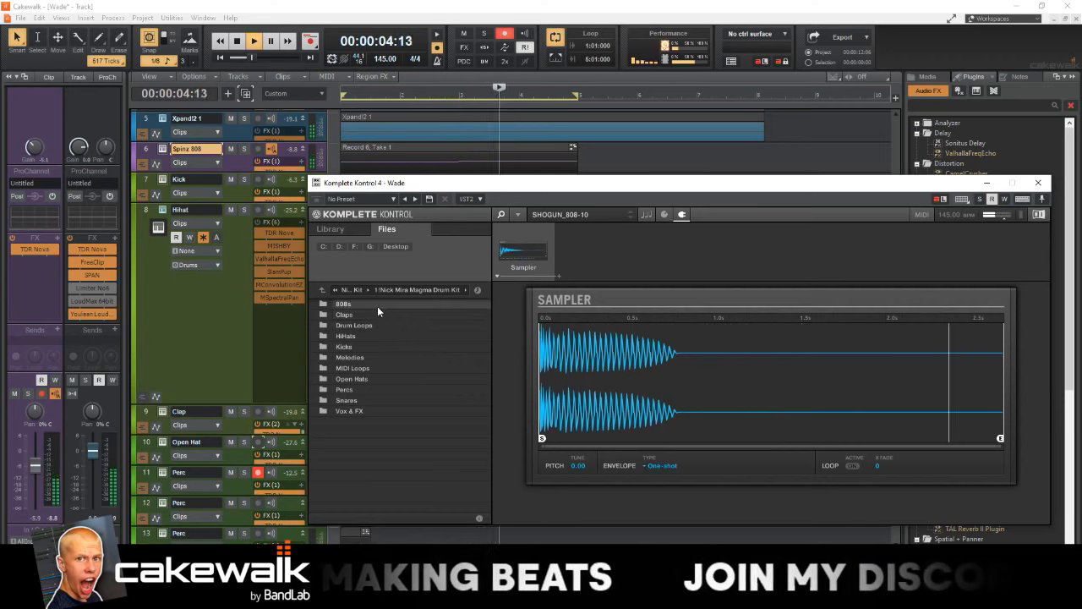
double_click(377, 306)
left_click(391, 316)
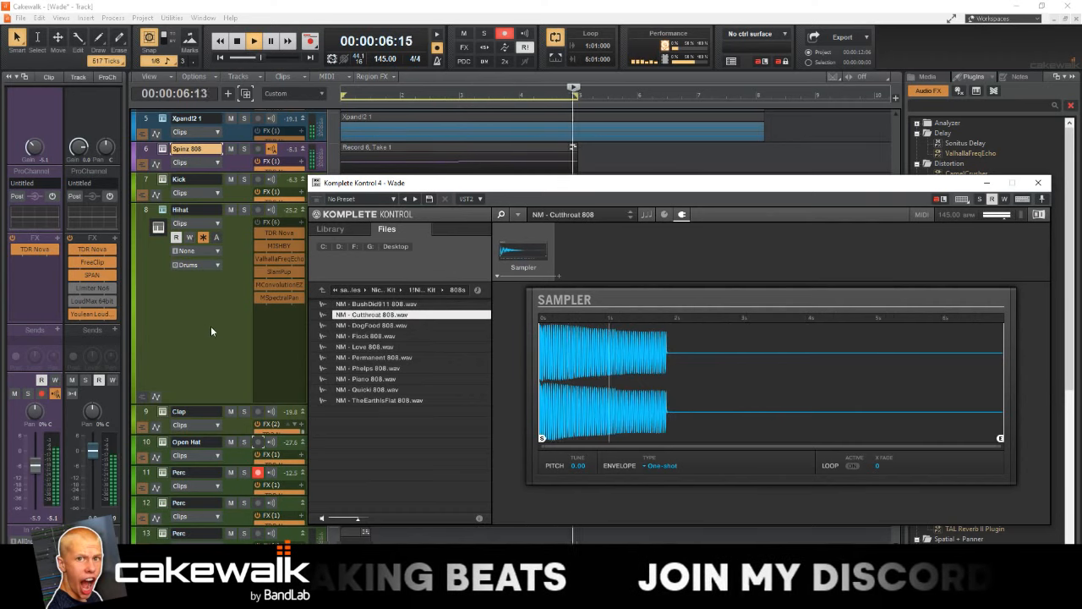
- Lower the Spinz 808 track's volume slightly and close its sampler window
left_click(225, 166)
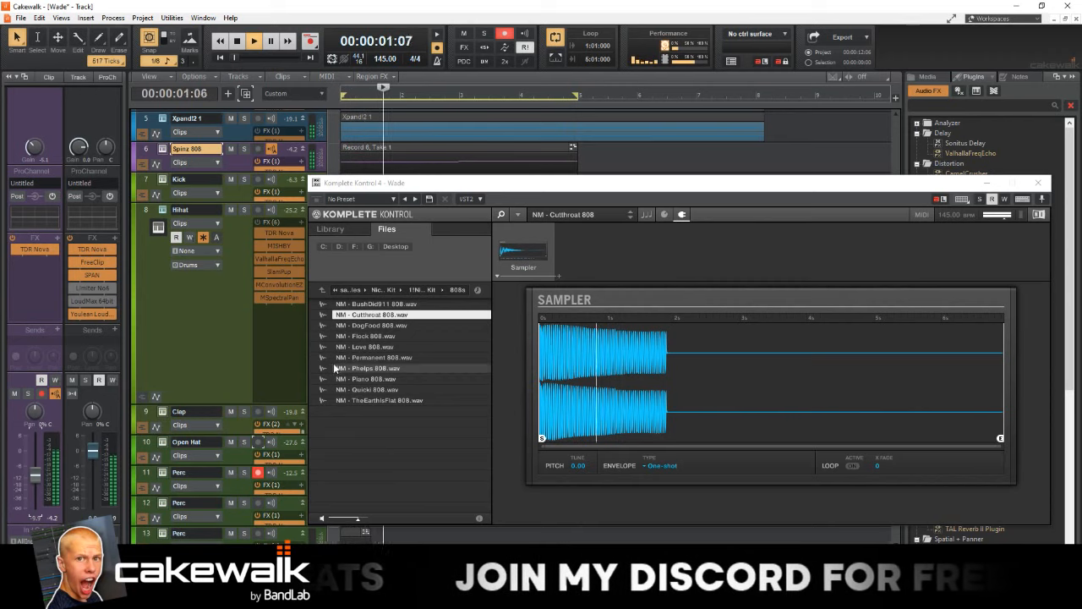
left_click(1040, 184)
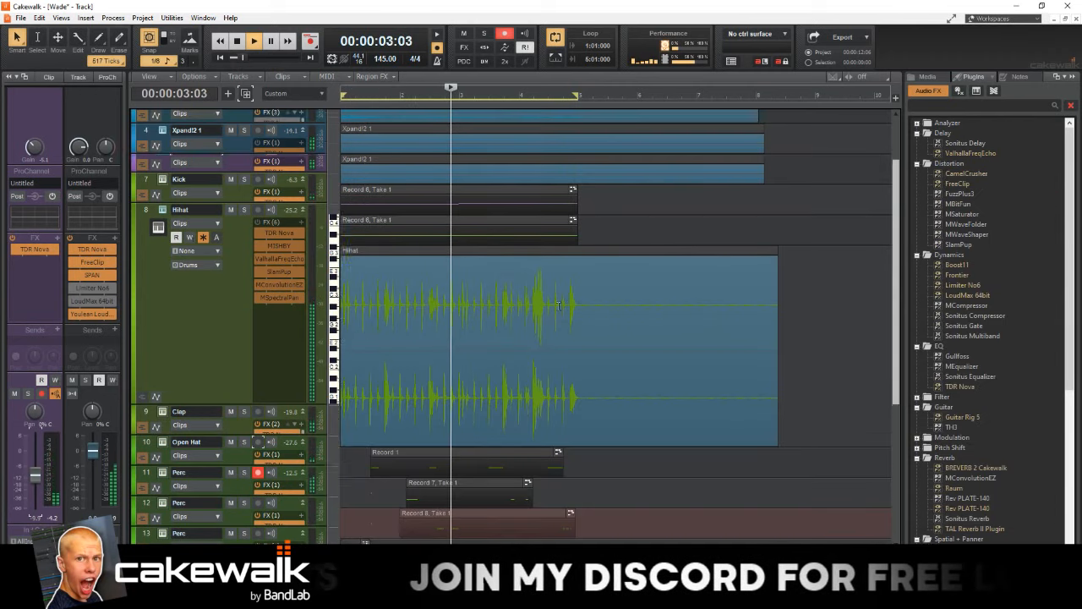
scroll(558, 304, "up", 4)
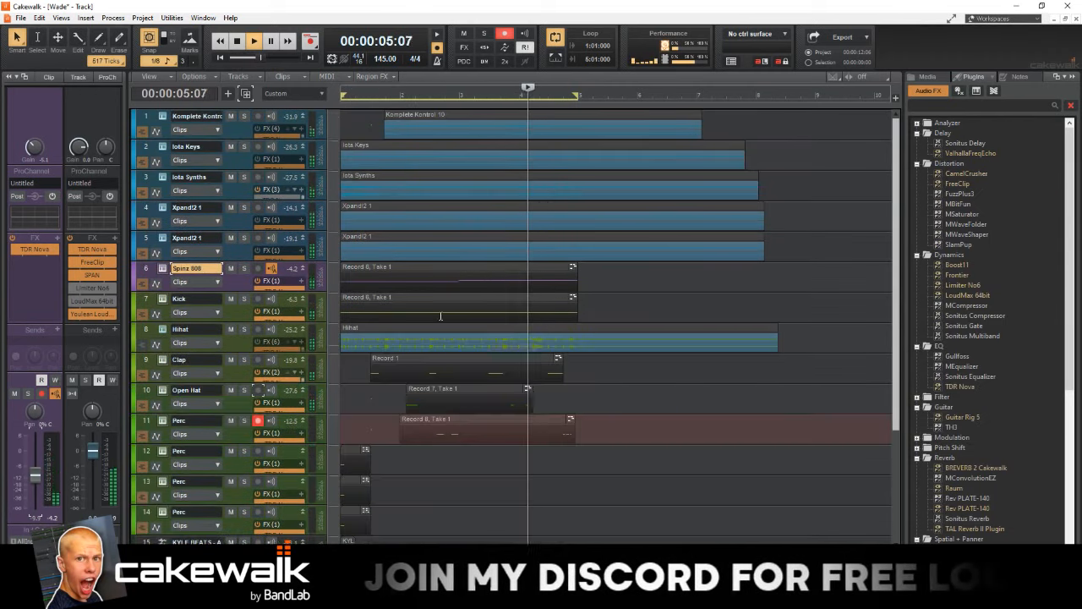
- Solo the Spinz 808 and Kick tracks during playback and select the second Xpand!2 track to show its Melody bus
left_click(244, 268)
left_click(243, 300)
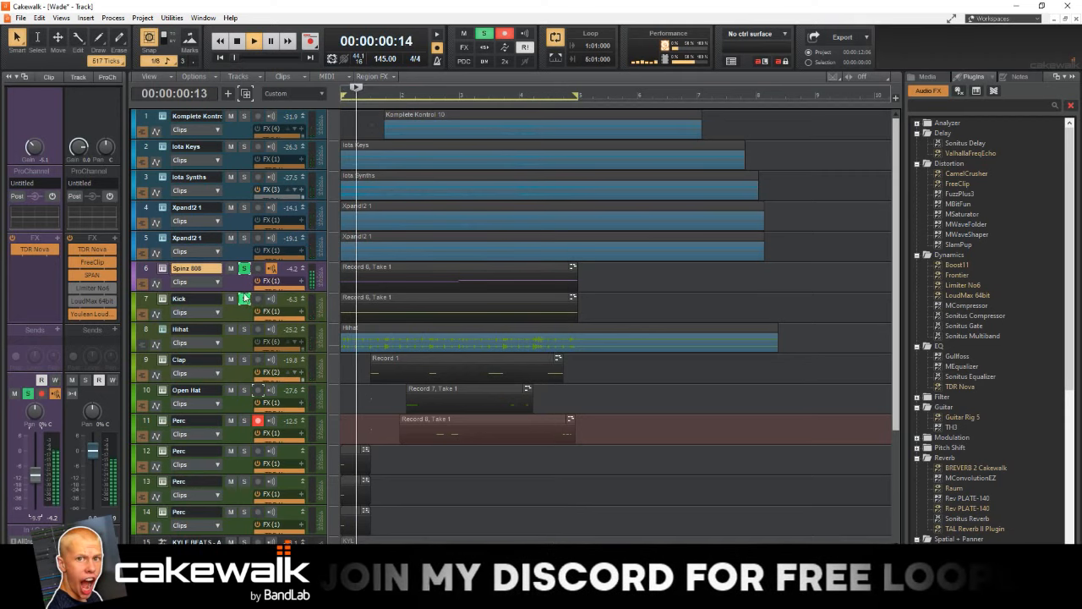
left_click(240, 256)
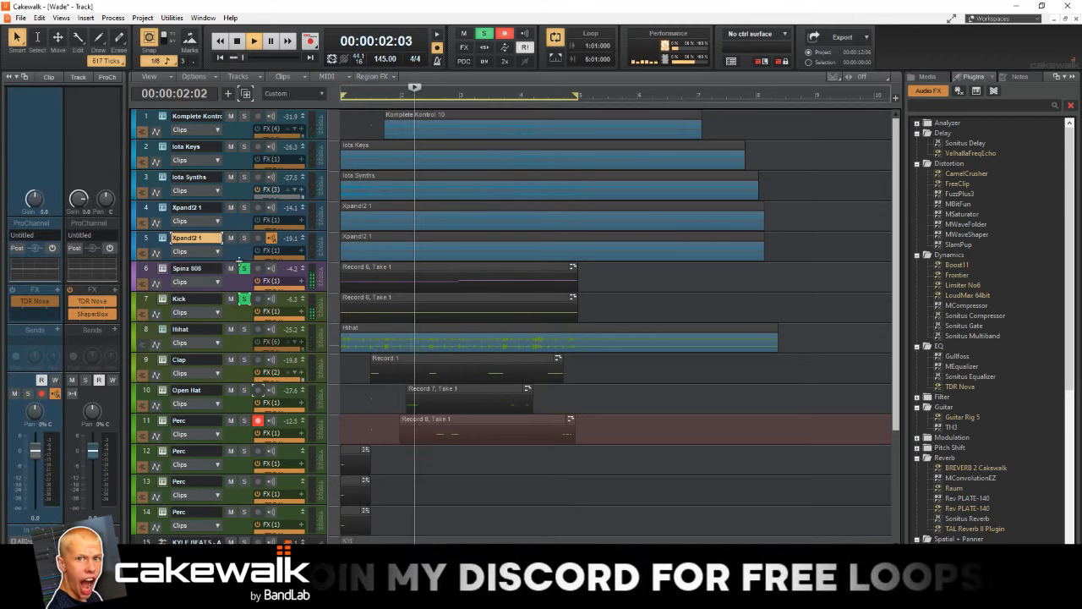
- Raise the high-pass frequency of the Melody bus's TDR Nova to 208 Hz while adding both Xpand!2 tracks to the solo
double_click(91, 300)
left_click_drag(373, 306, 451, 301)
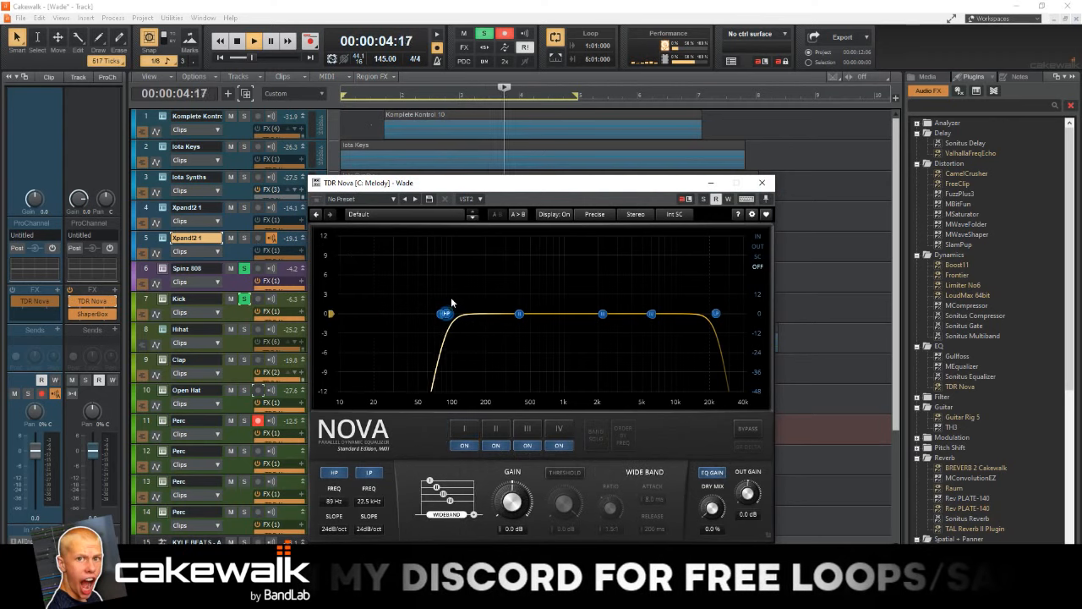
left_click(245, 239)
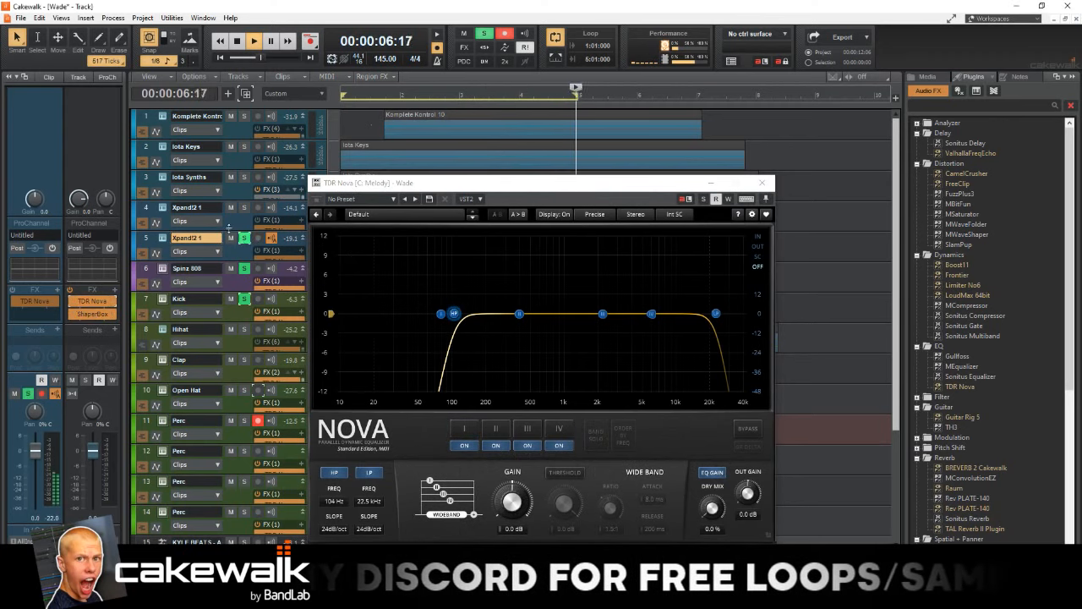
left_click(244, 208)
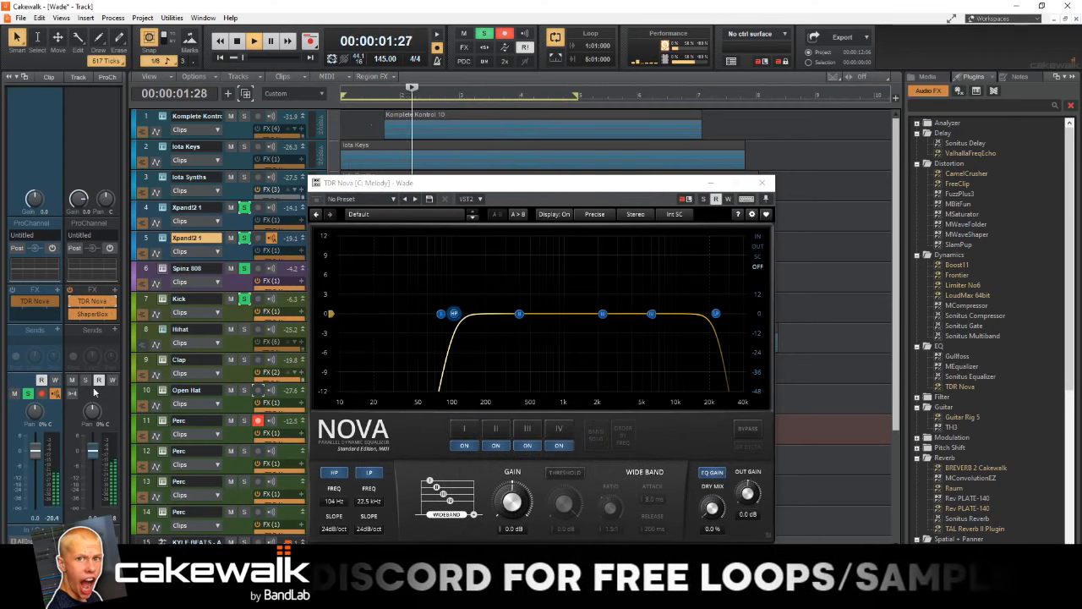
left_click_drag(457, 316, 487, 313)
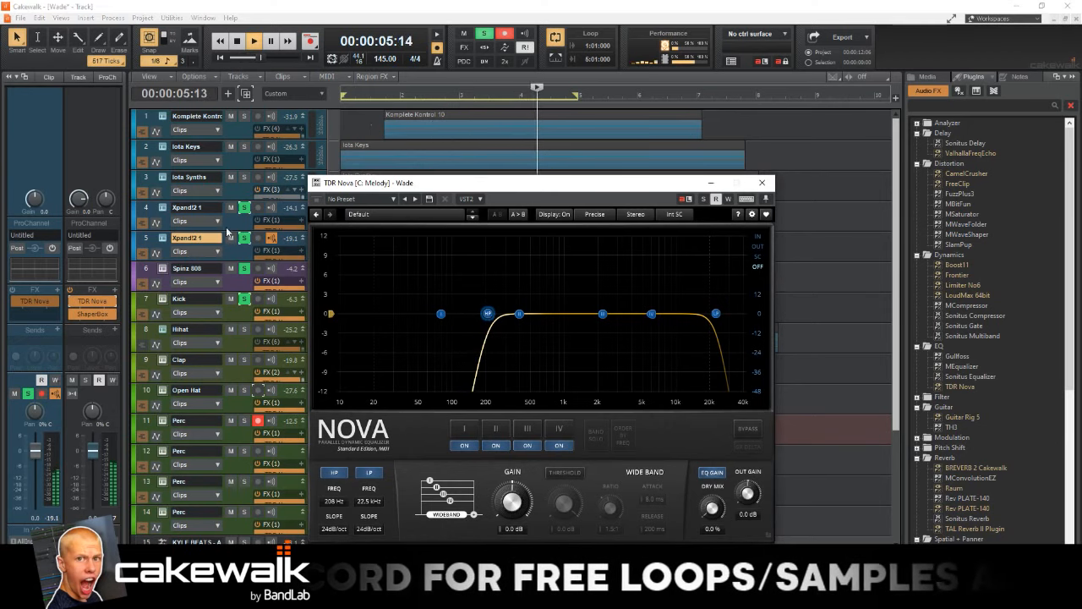
- Add the Iota Synths, Iota Keys and Komplete Kontrol tracks to the solo and close the Melody bus equalizer
left_click(243, 177)
left_click(244, 147)
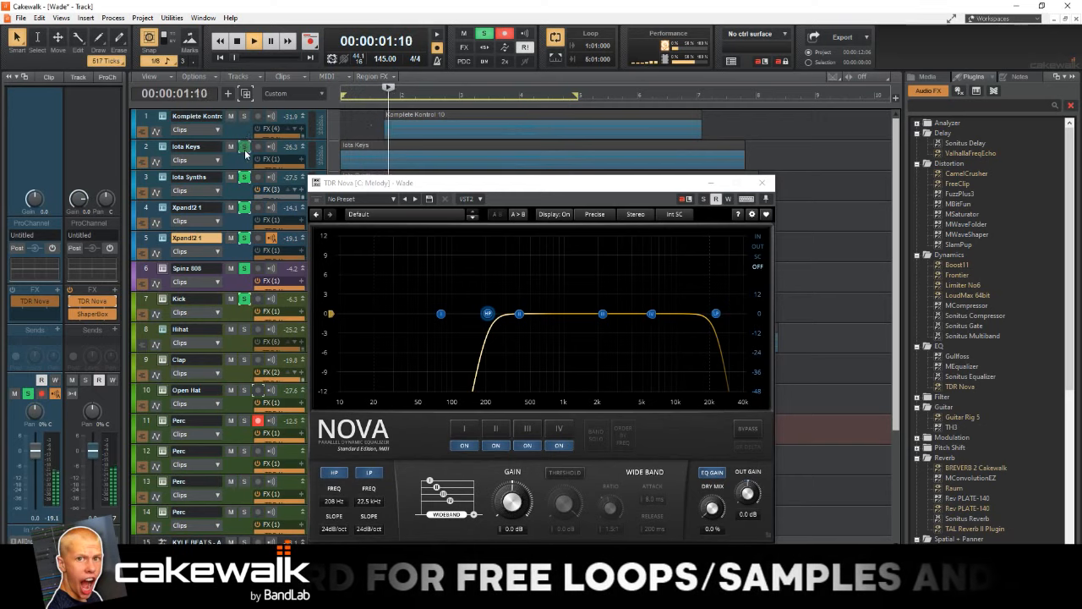
left_click(243, 116)
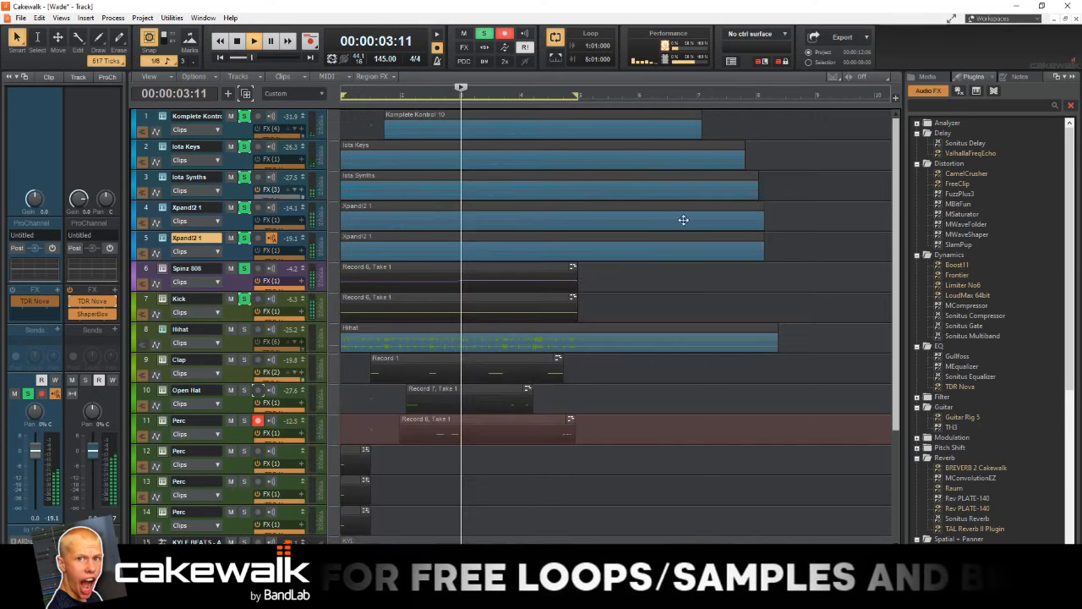
left_click(766, 184)
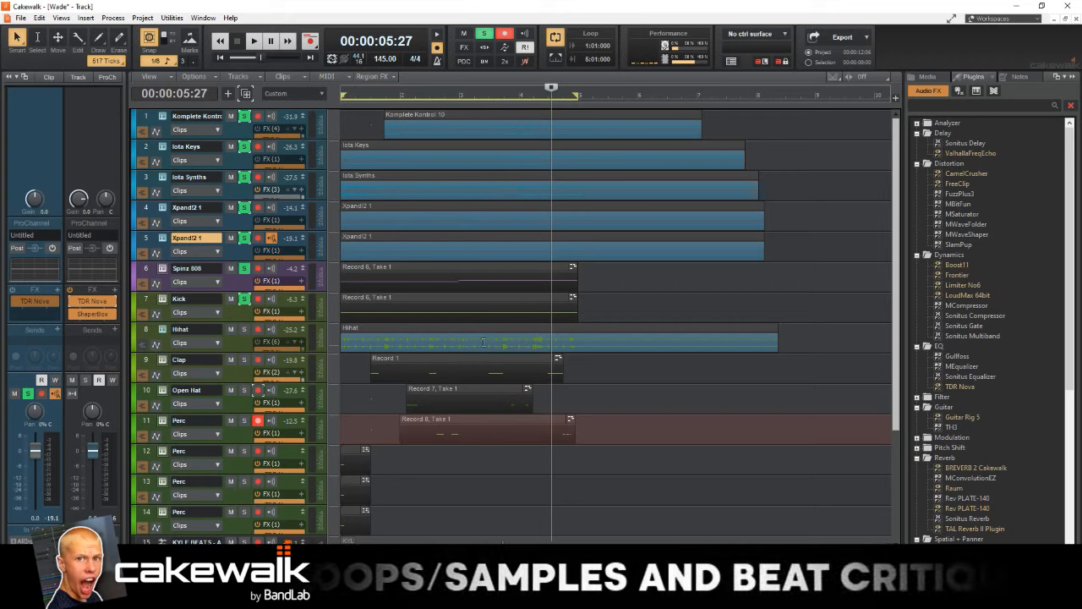
- Clear all solos, then solo only the two Xpand!2 tracks and play them briefly from the start
left_click(484, 33)
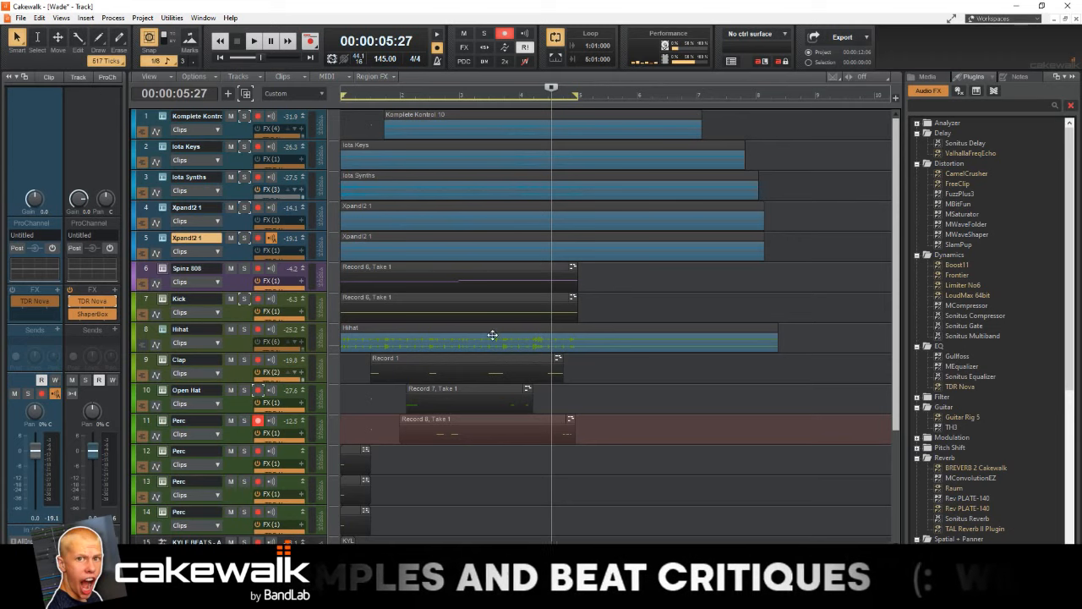
left_click(243, 207)
left_click(244, 209)
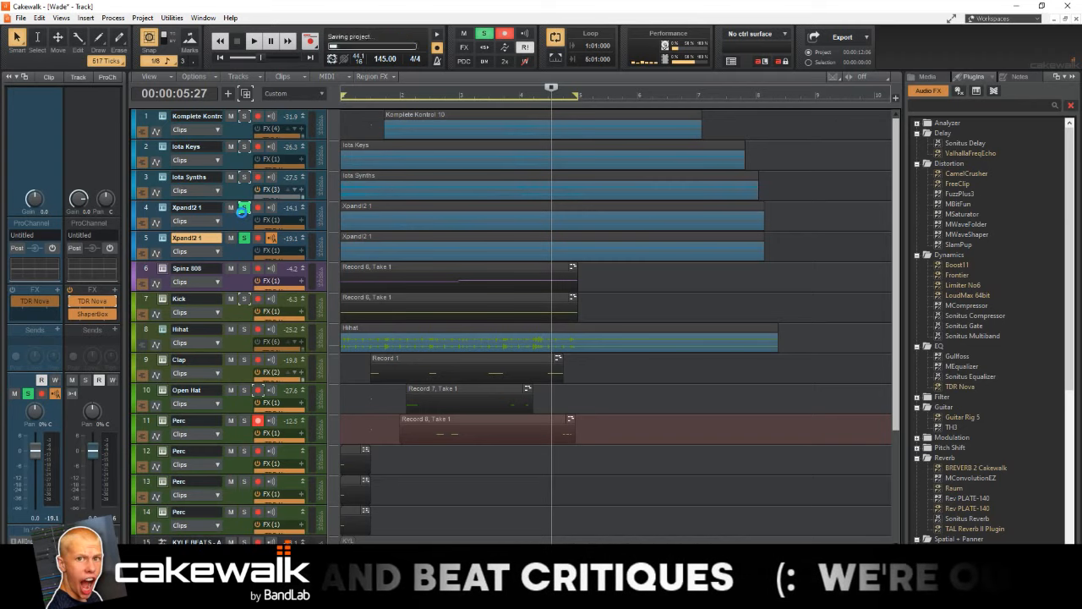
key("w")
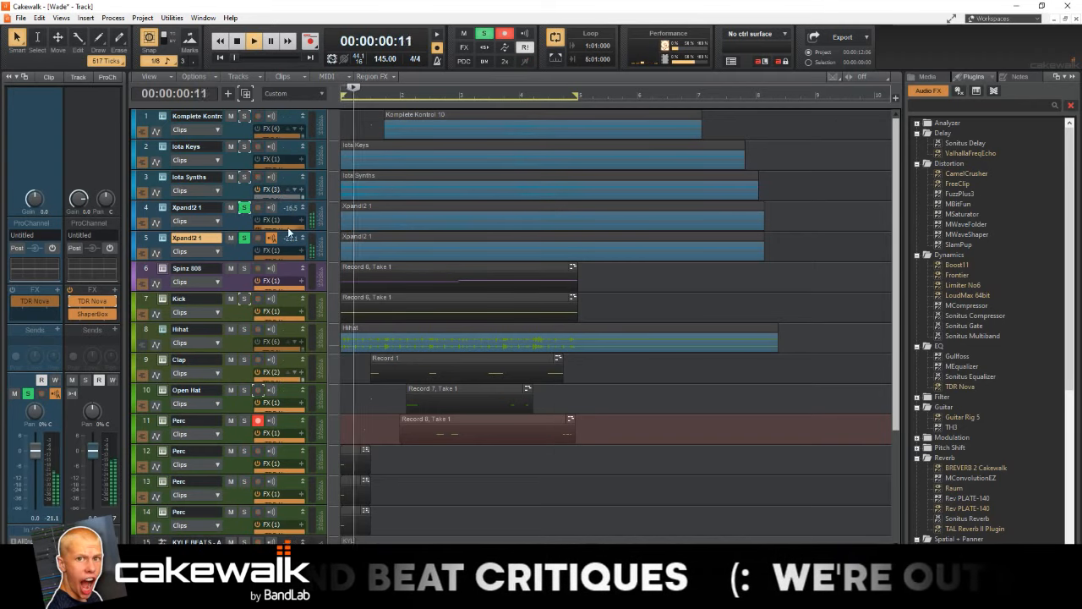
key("space")
- Unsolo both Xpand!2 tracks, mute them, and play the beat from the start without them
left_click(244, 207)
left_click(244, 237)
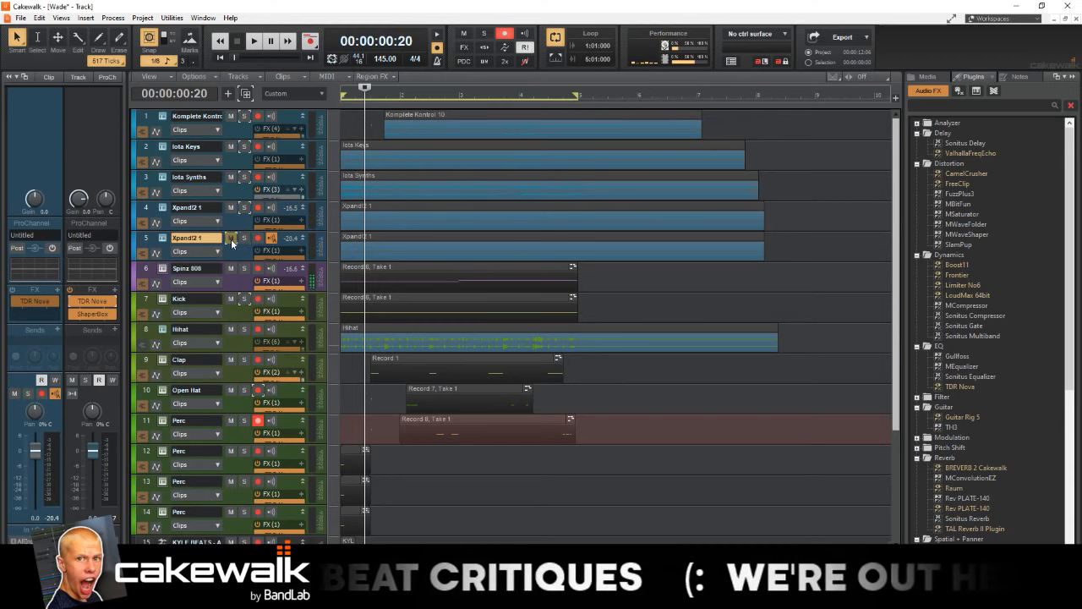
left_click(231, 238)
left_click(231, 207)
key("w")
key("space")
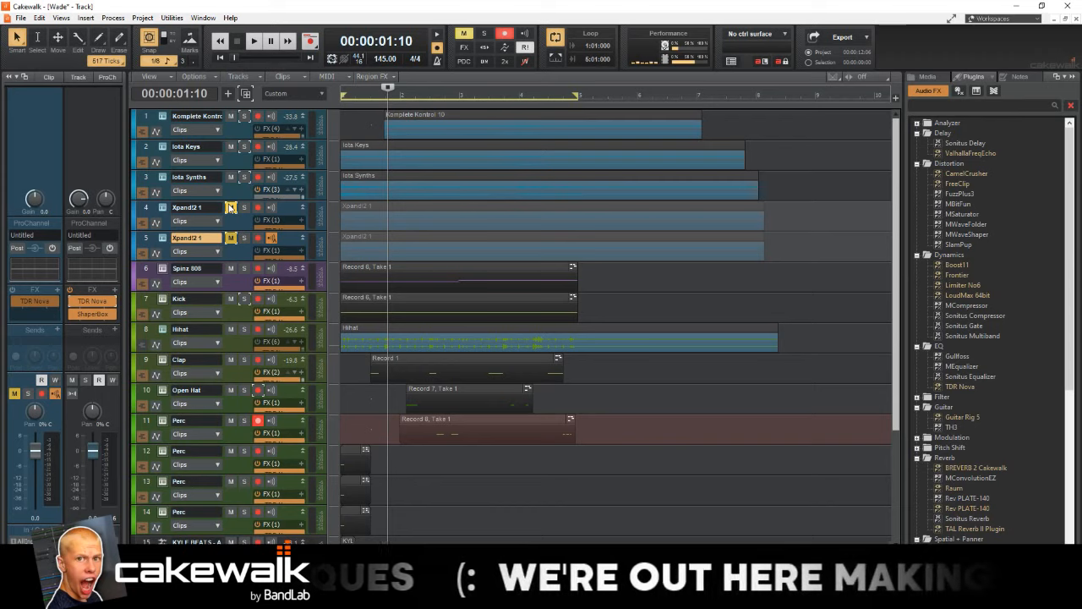
- Unmute both Xpand!2 tracks and place the playhead about midway through measure 6
left_click(231, 208)
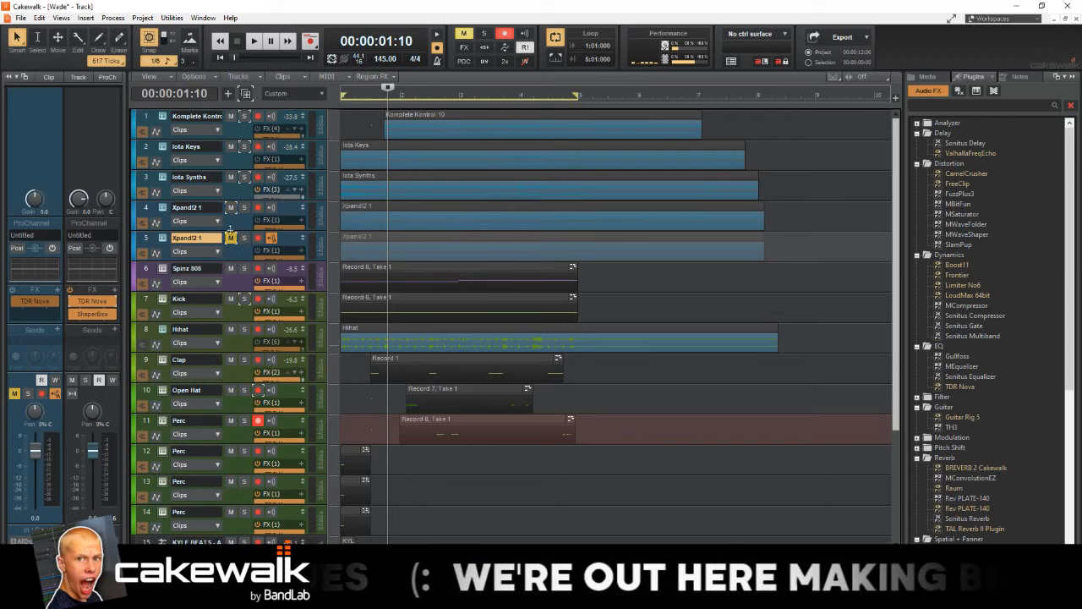
left_click(231, 238)
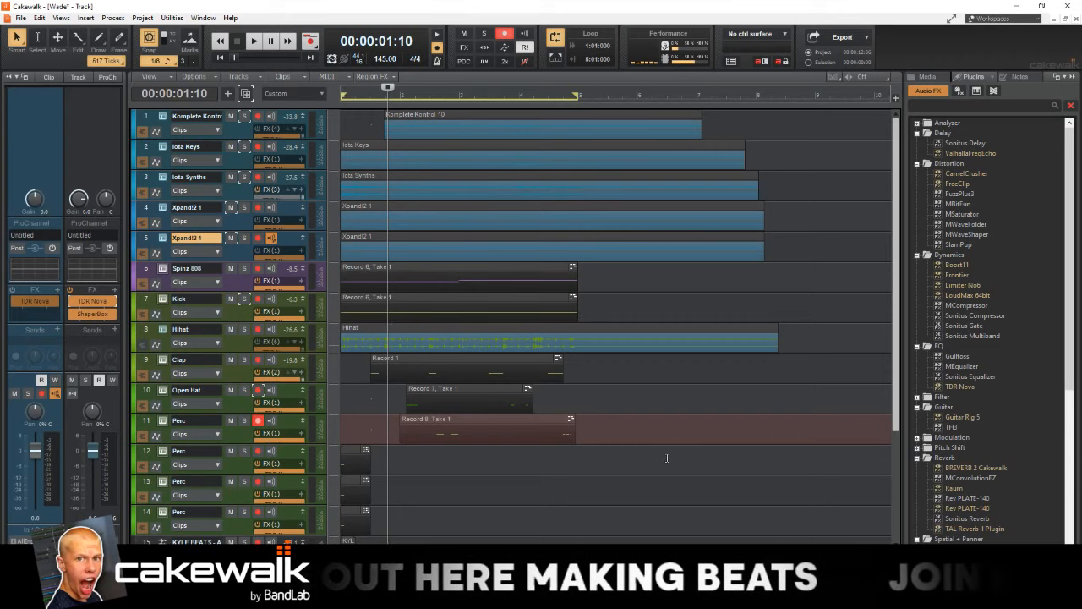
left_click(667, 458)
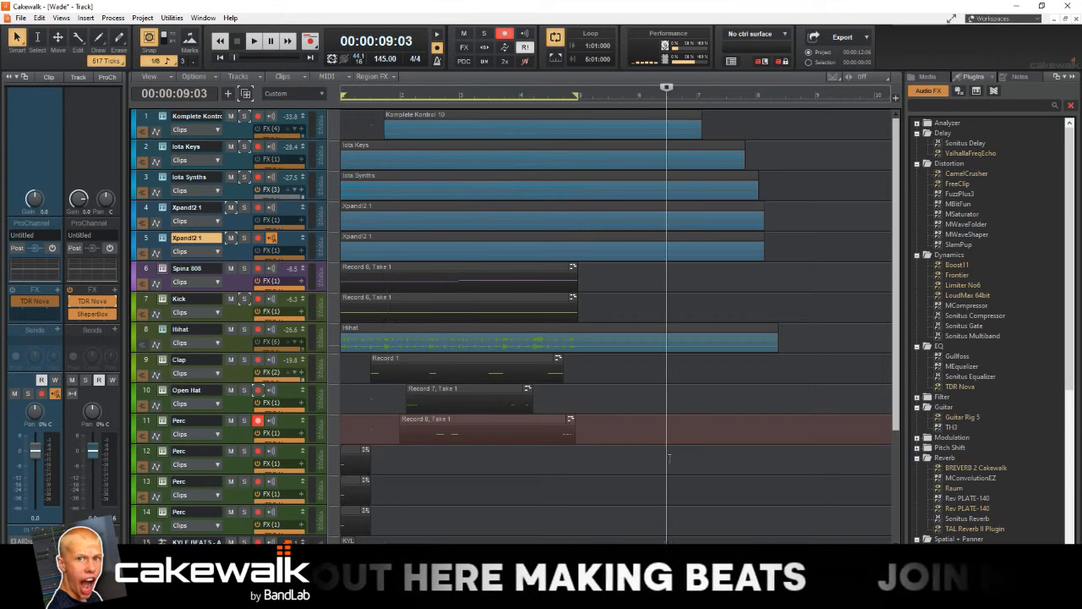
left_click(643, 461)
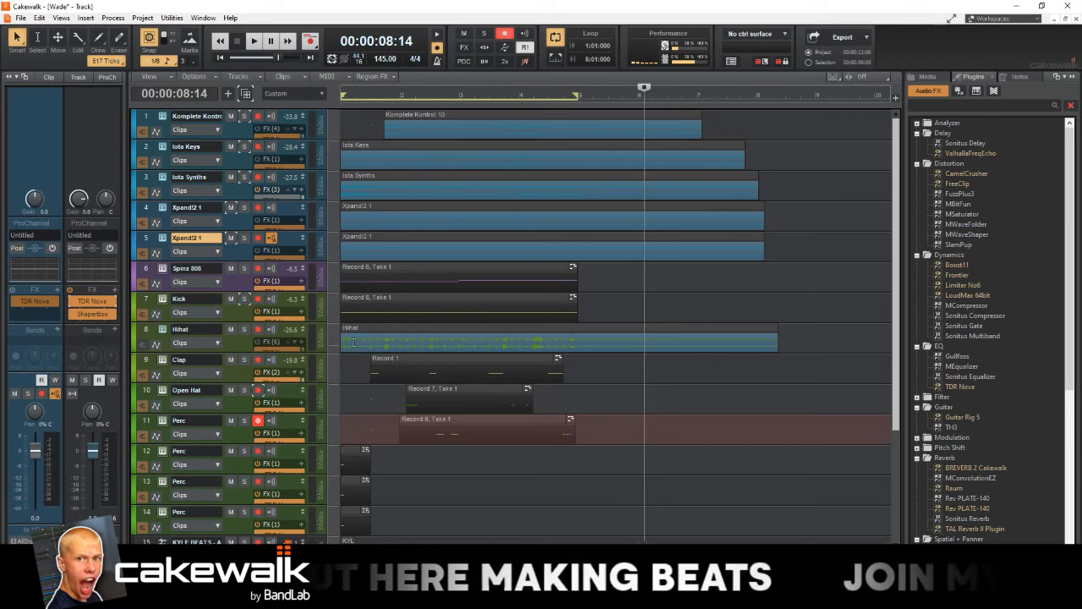
left_click(238, 285)
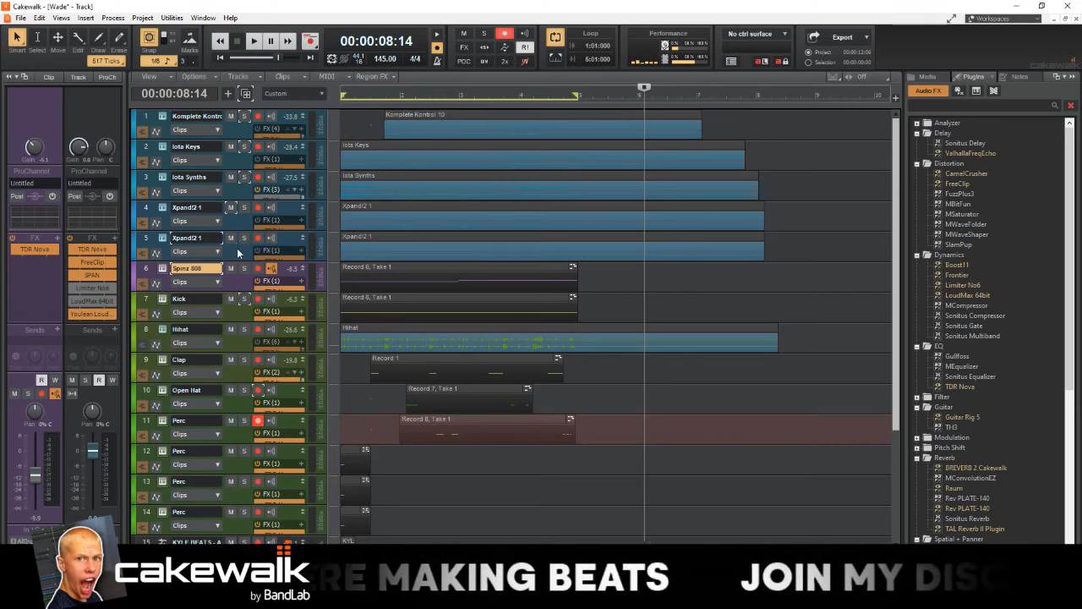
left_click(235, 251)
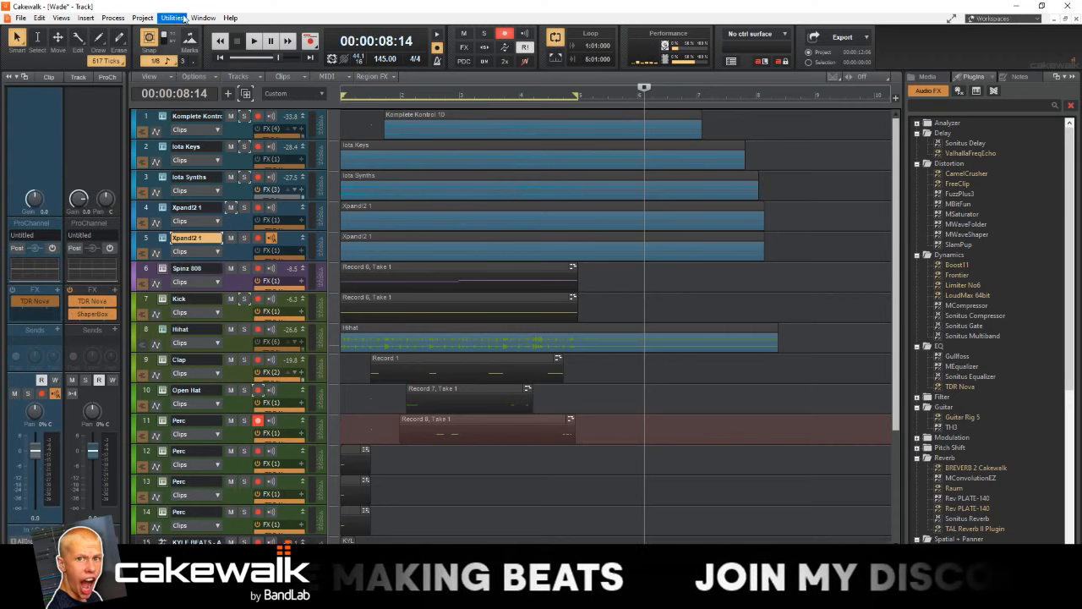
left_click(245, 136)
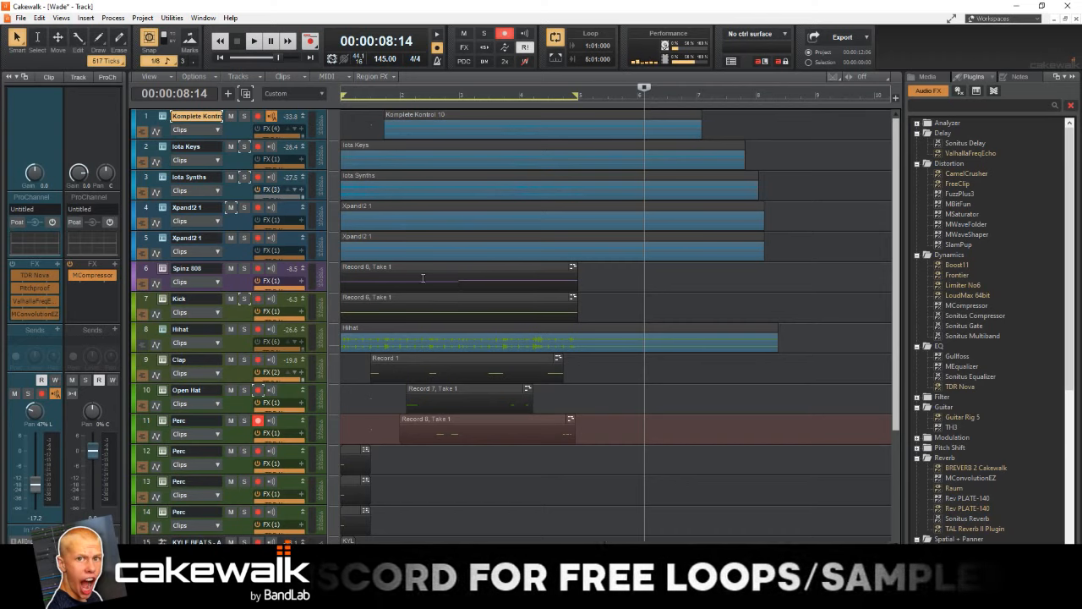
- Open the Spinz 808 clip in the piano roll, check the pitch of its opening notes, and return to the track view
double_click(417, 272)
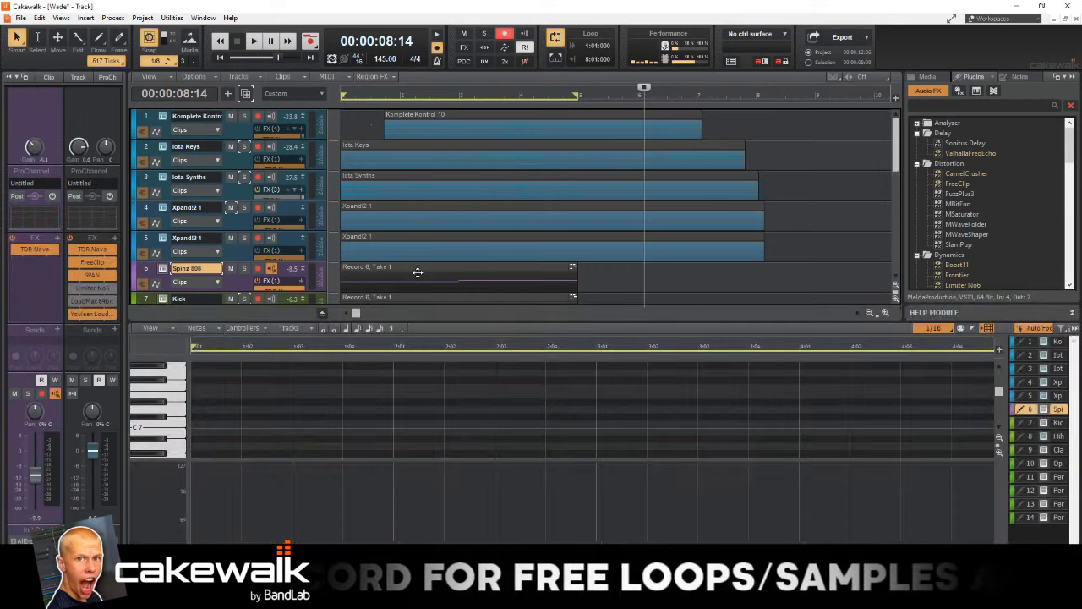
scroll(393, 380, "down", 4)
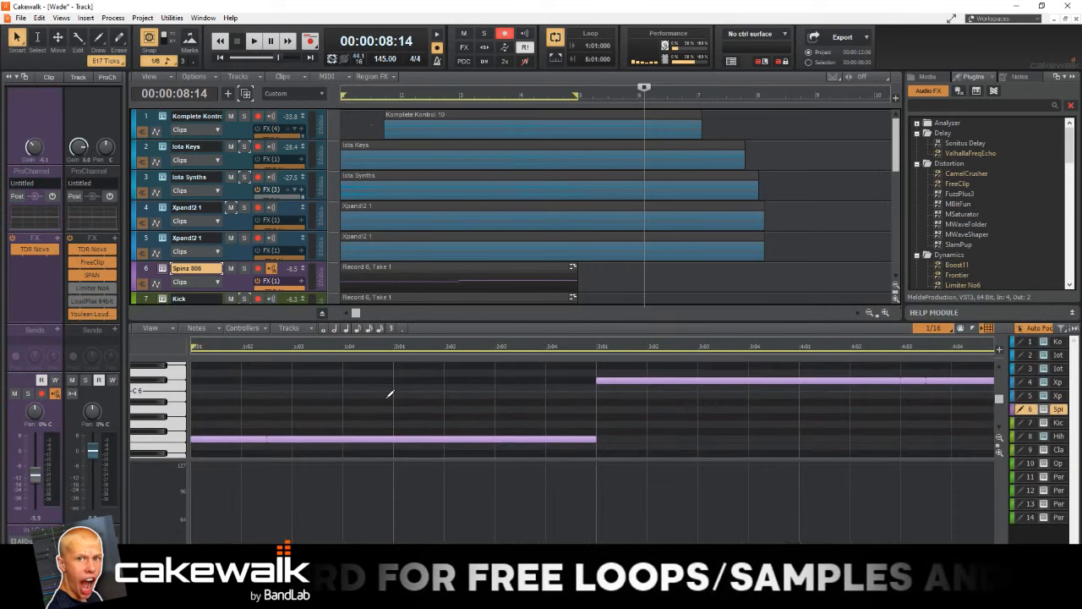
key("shift+d")
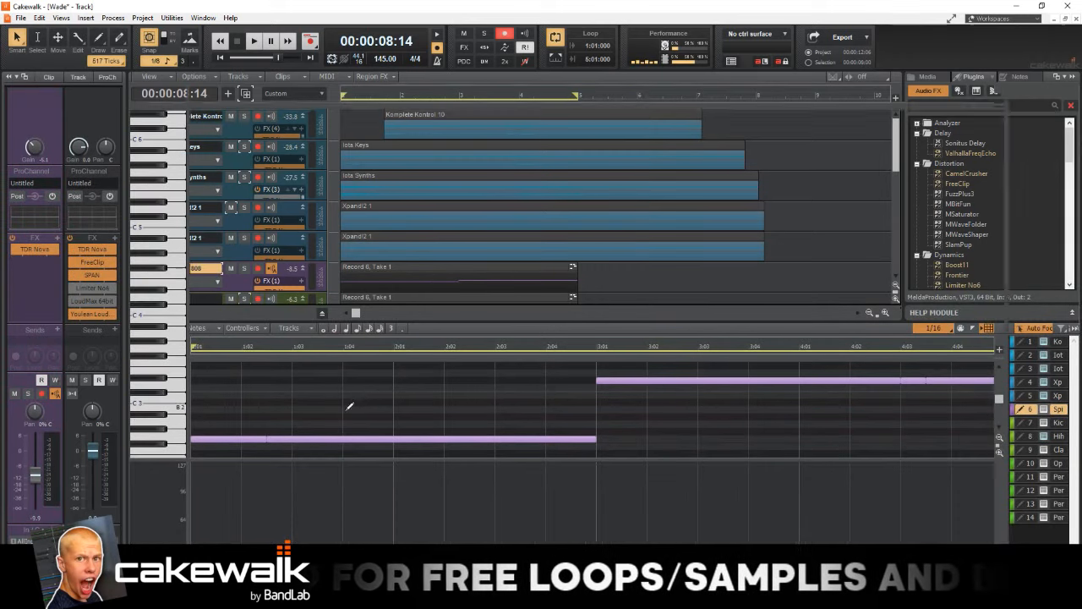
scroll(190, 321, "up", 2)
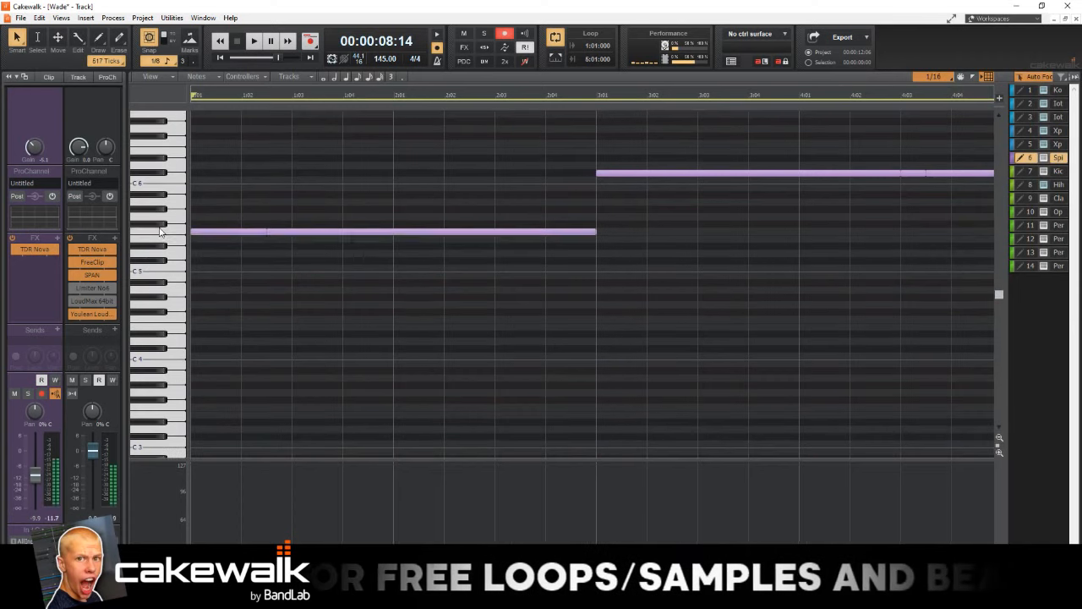
left_click(160, 234)
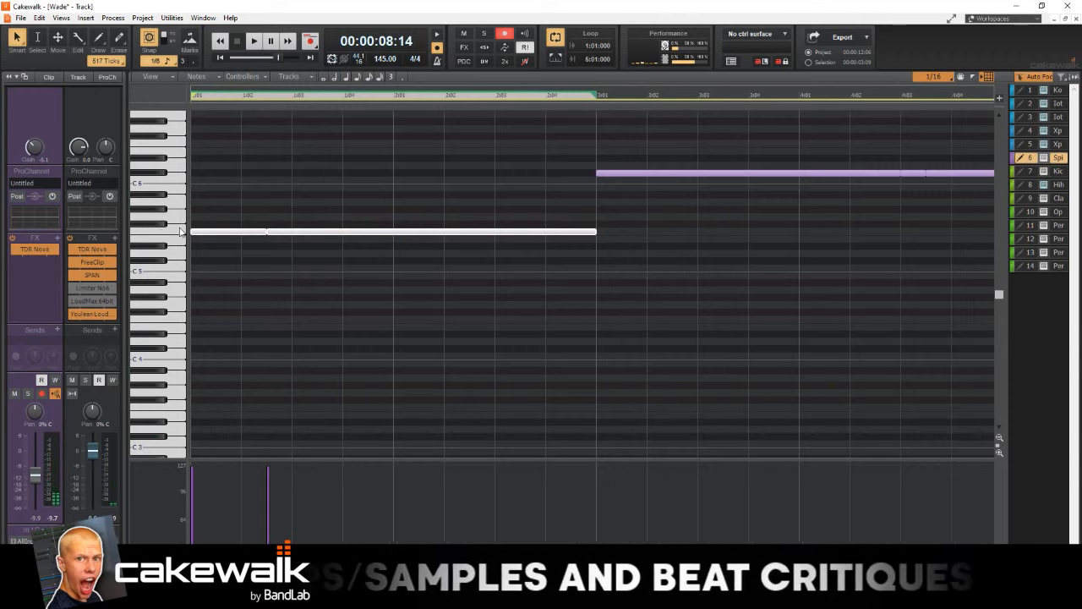
left_click(179, 230)
left_click(178, 232)
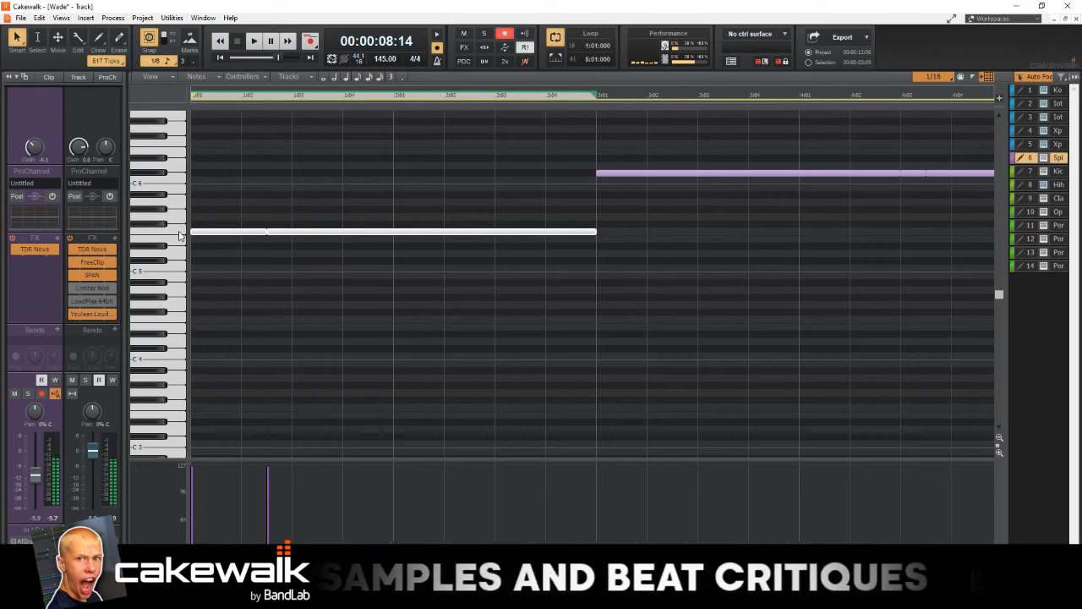
key("d")
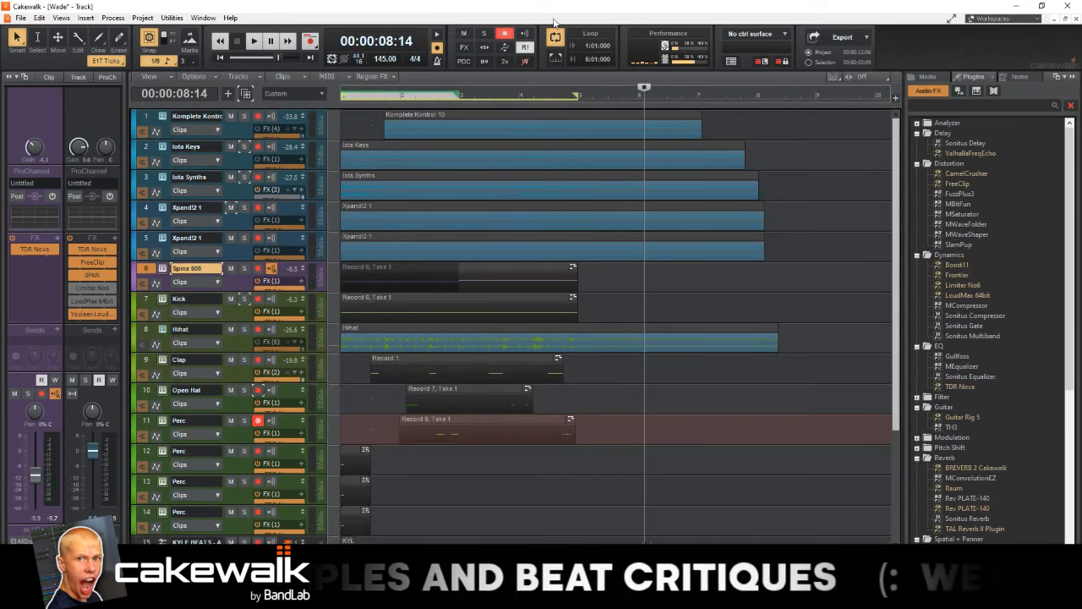
- Clear the time selection and play the full beat briefly from the start
left_click(720, 285)
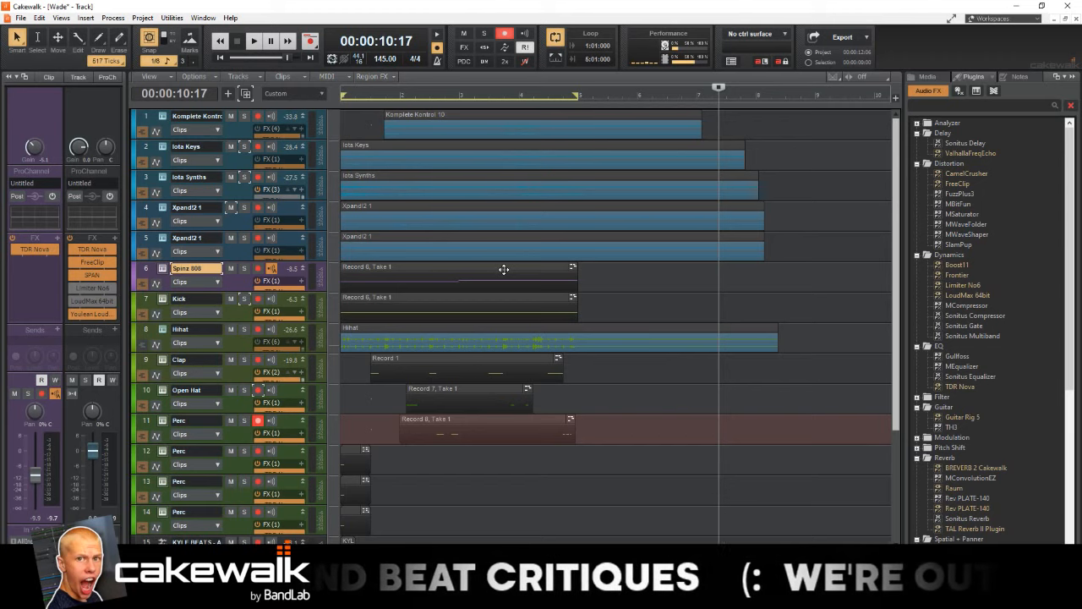
key("space")
key("space")
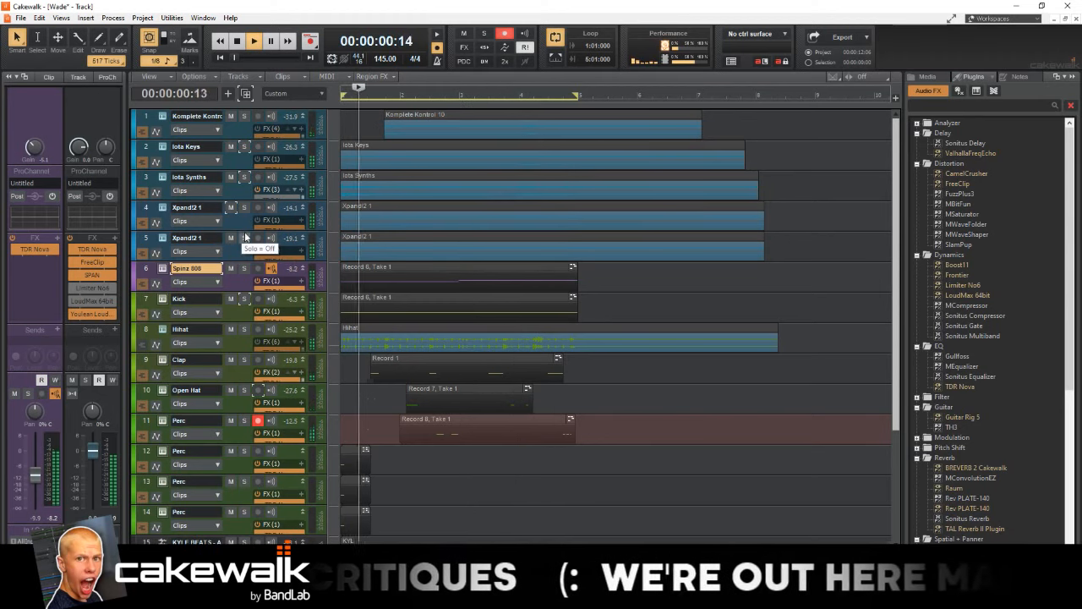
key("space")
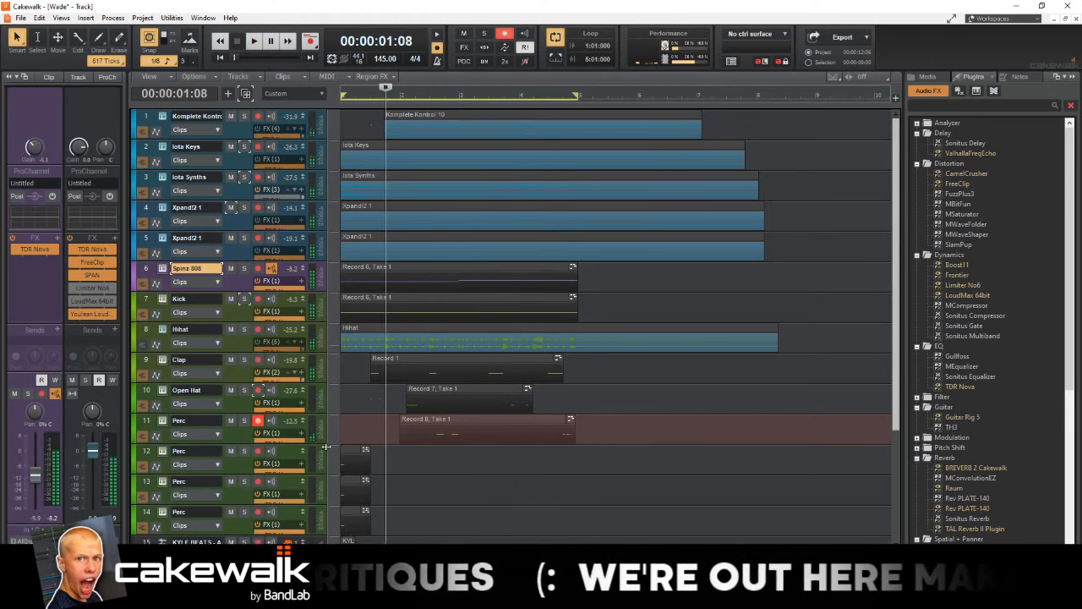
- Load the "Perc - See" sample from the Cxdy - Ghostbuster drum kit's Percs folder into the sampler on Perc track 12
left_click(248, 467)
key("w")
left_click_drag(354, 455, 368, 454)
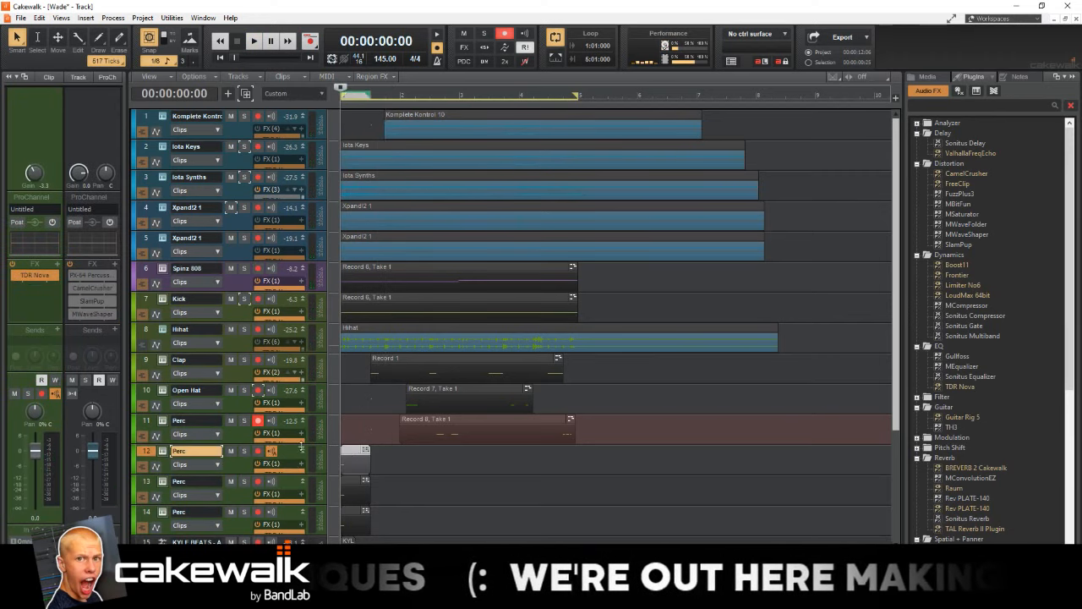
left_click(162, 453)
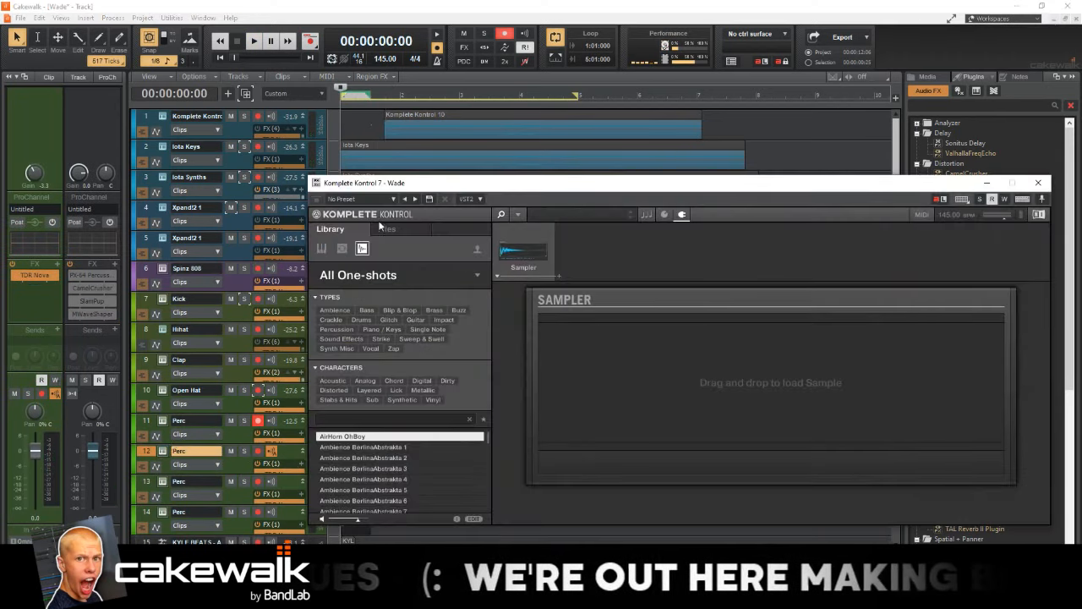
left_click(384, 228)
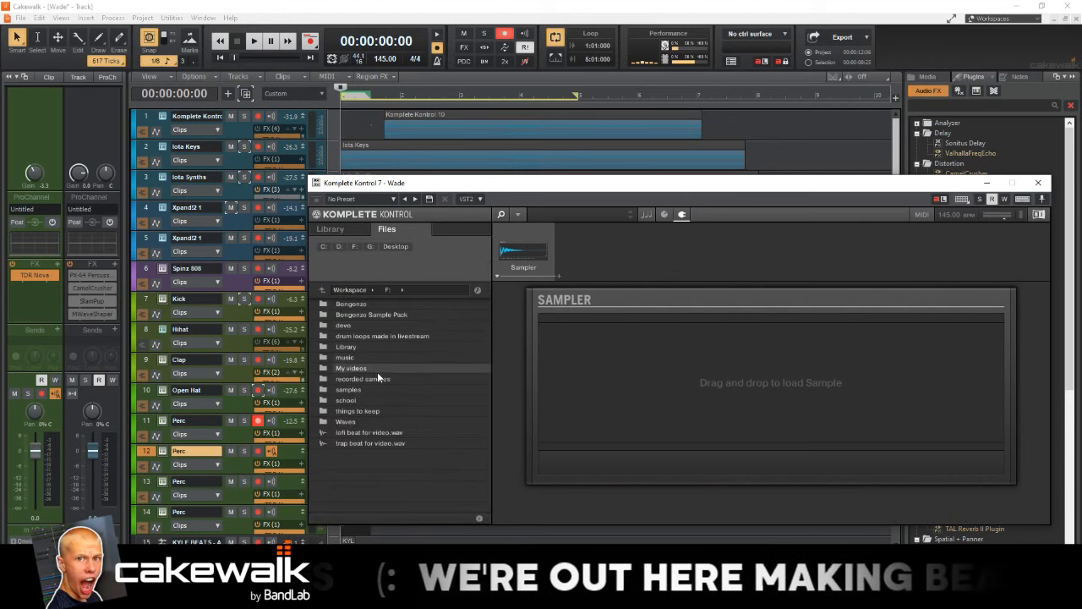
double_click(367, 391)
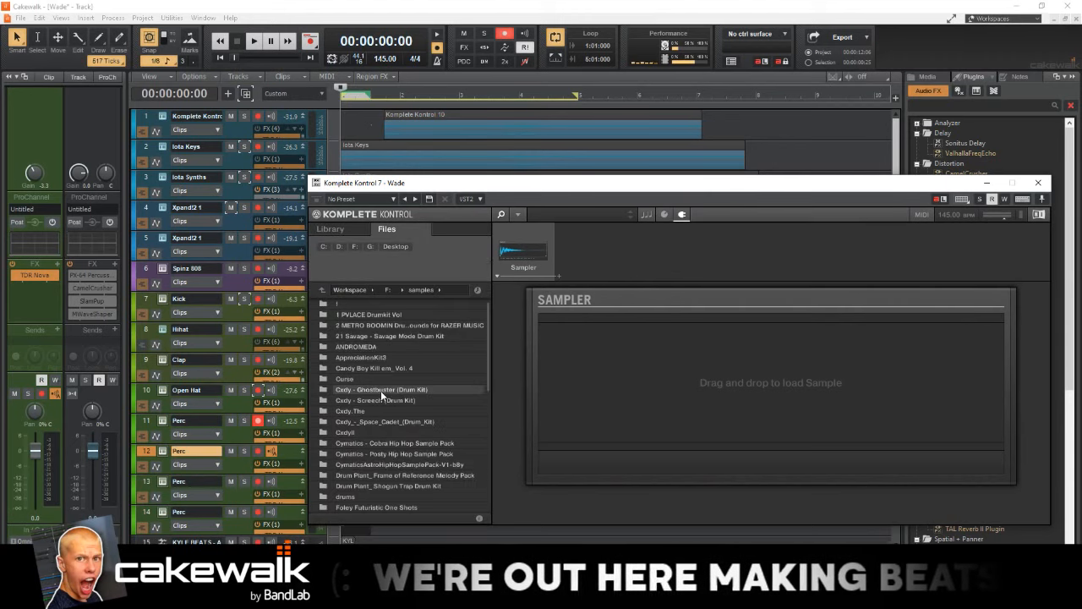
double_click(380, 390)
double_click(362, 302)
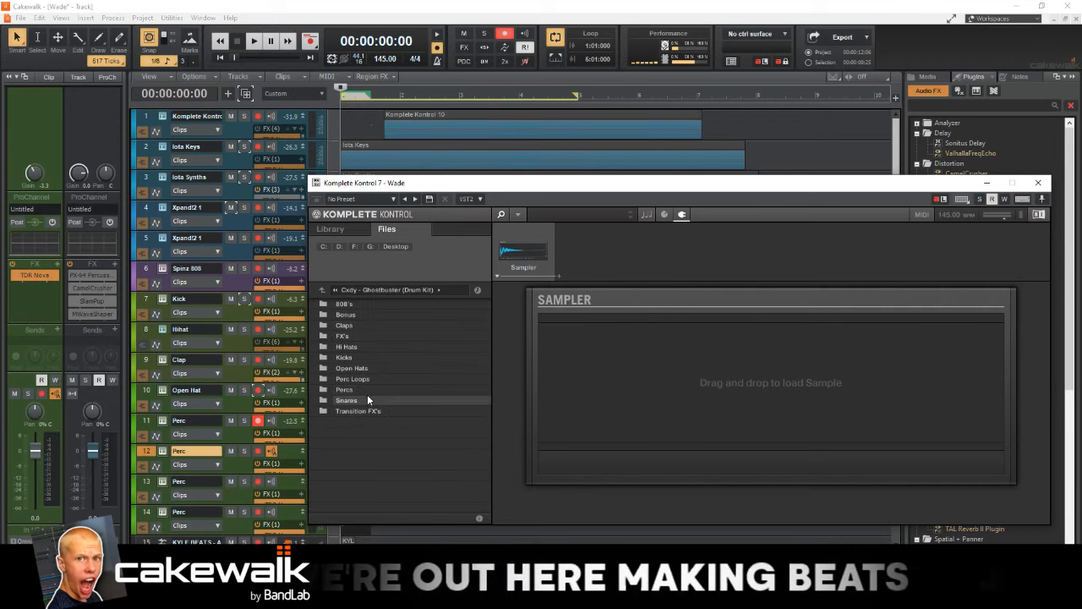
double_click(362, 389)
double_click(382, 422)
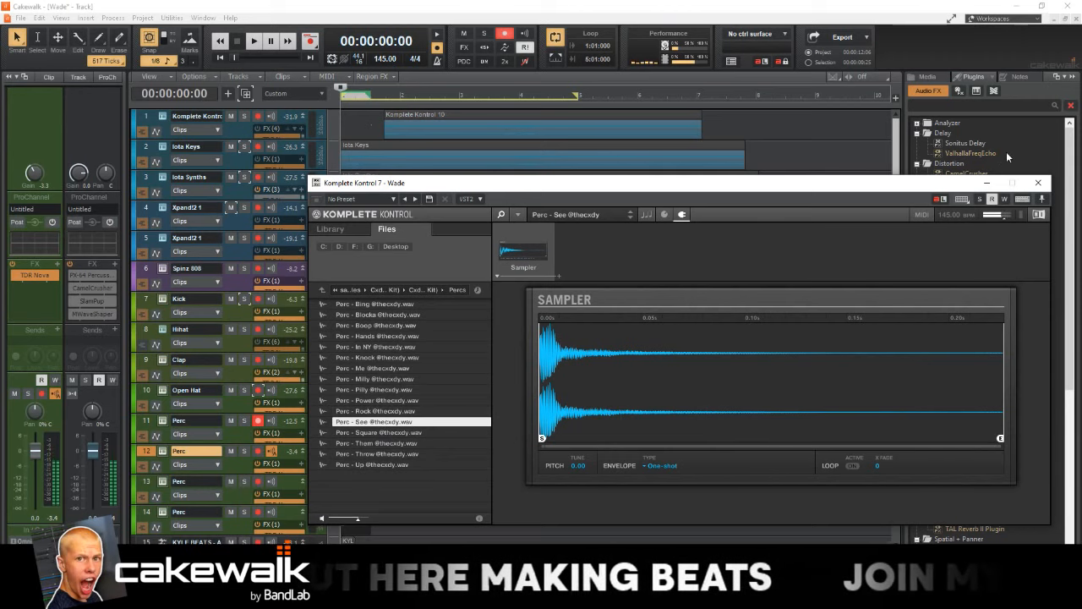
- Play the beat to try the new percussion sample against it, and close the Komplete Kontrol window
left_click(778, 152)
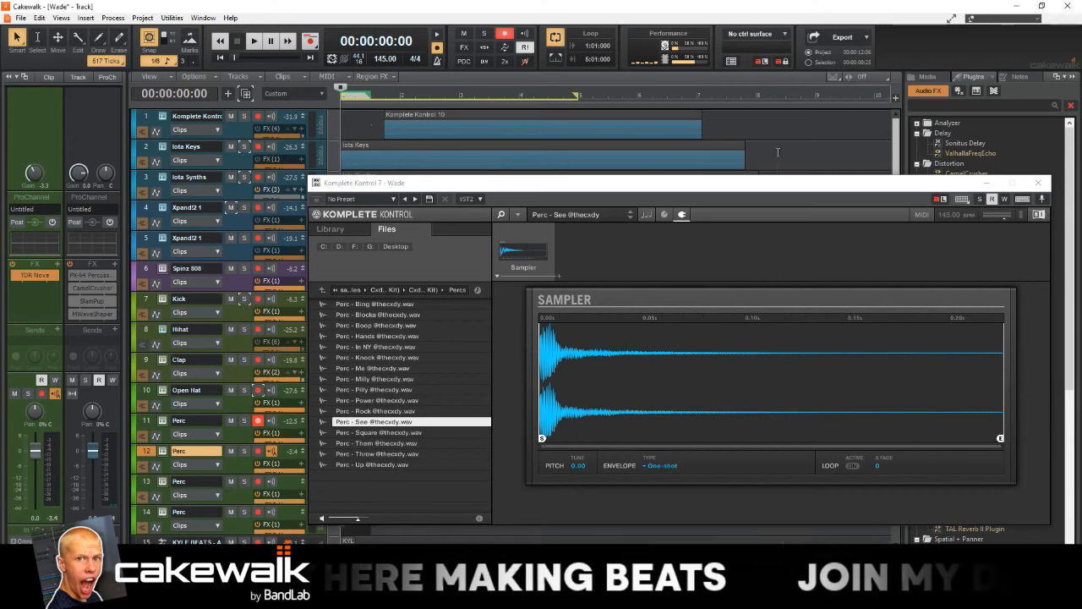
key("space")
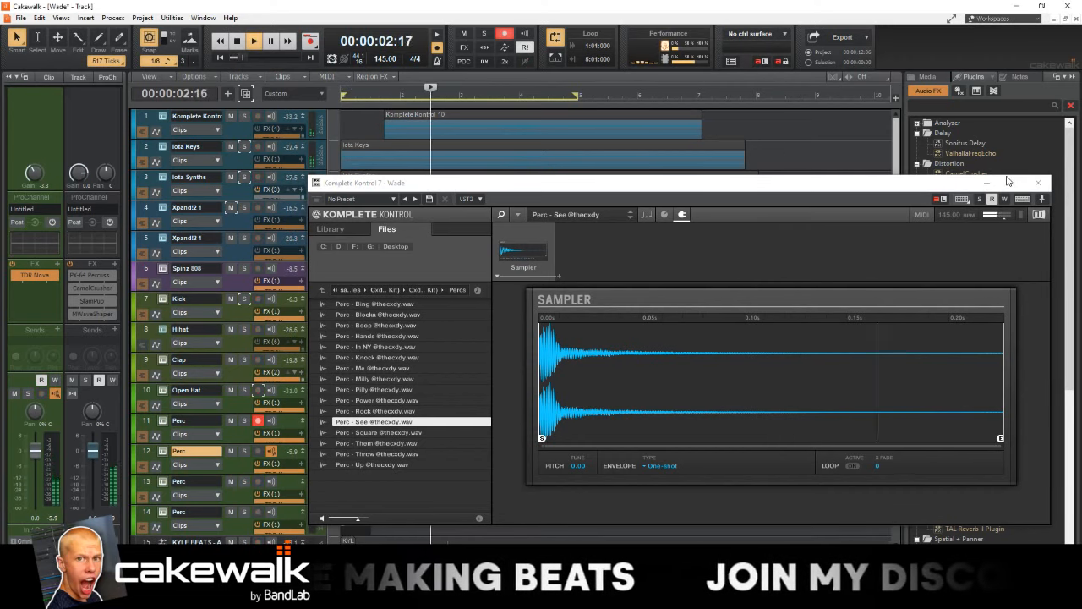
left_click(1038, 185)
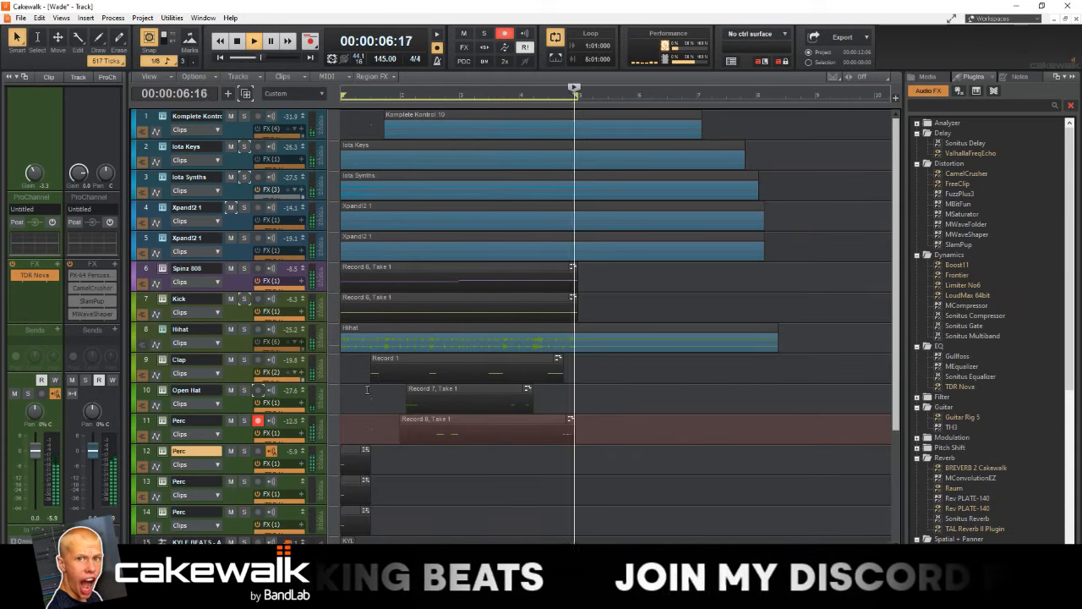
key("space")
- Disarm Perc track 11, arm Perc track 12 and record a few percussion hits over the looping beat
left_click(259, 420)
left_click(258, 451)
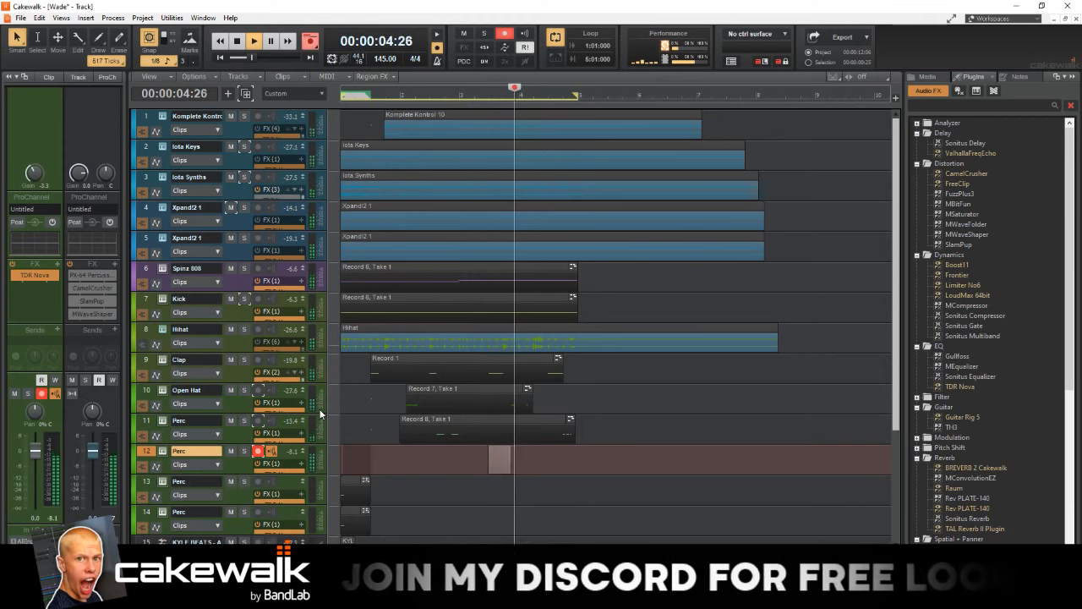
key("ctrl+space")
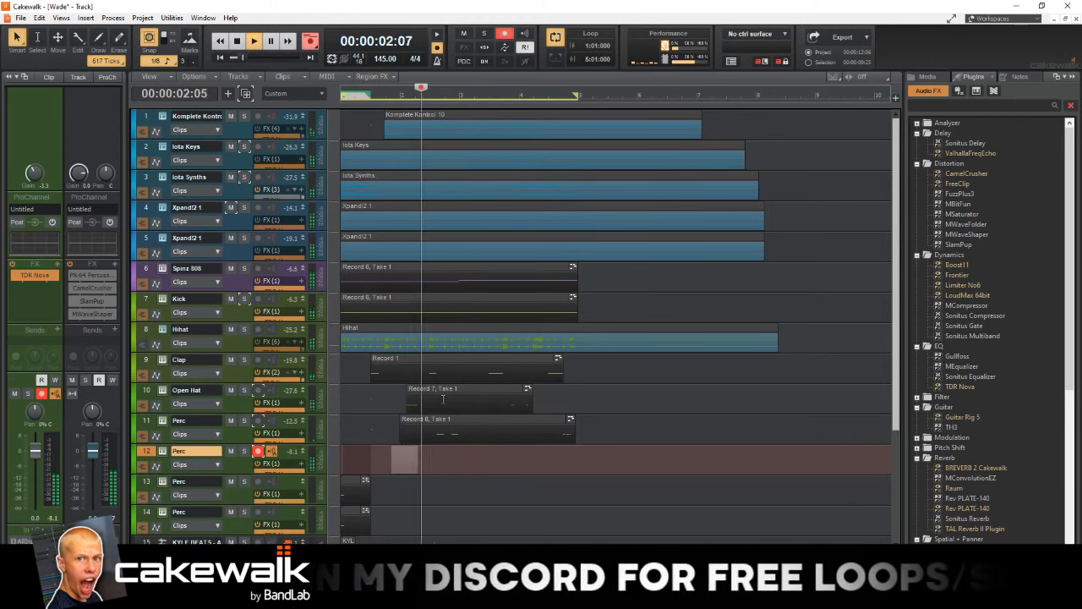
key("space")
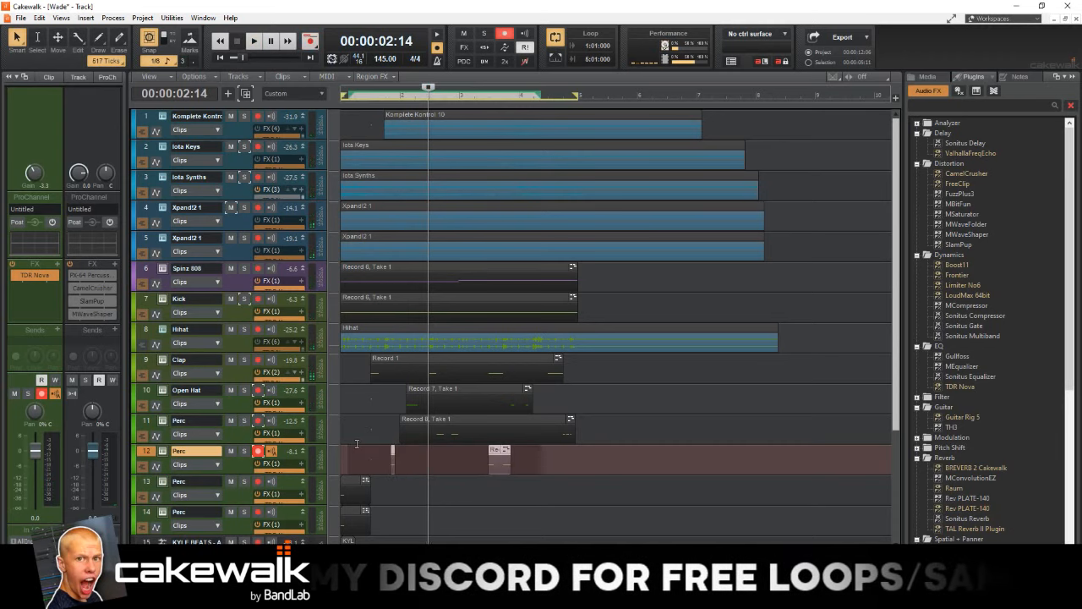
- Align the three recorded C5 notes on Perc track 12 to the grid in the piano roll and listen to them with the beat
double_click(411, 446)
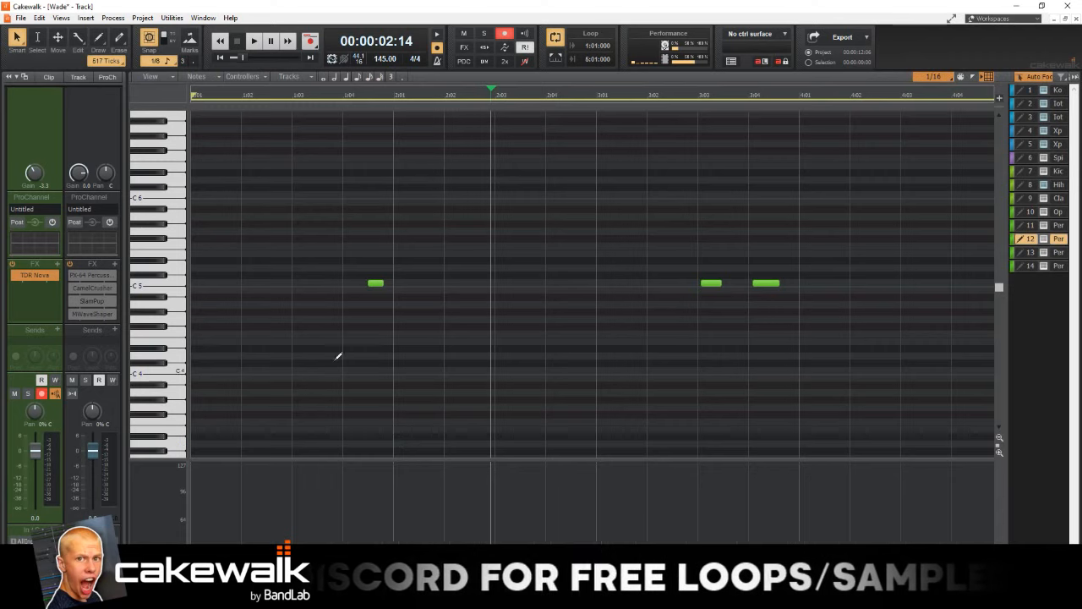
left_click(181, 293)
left_click(181, 293)
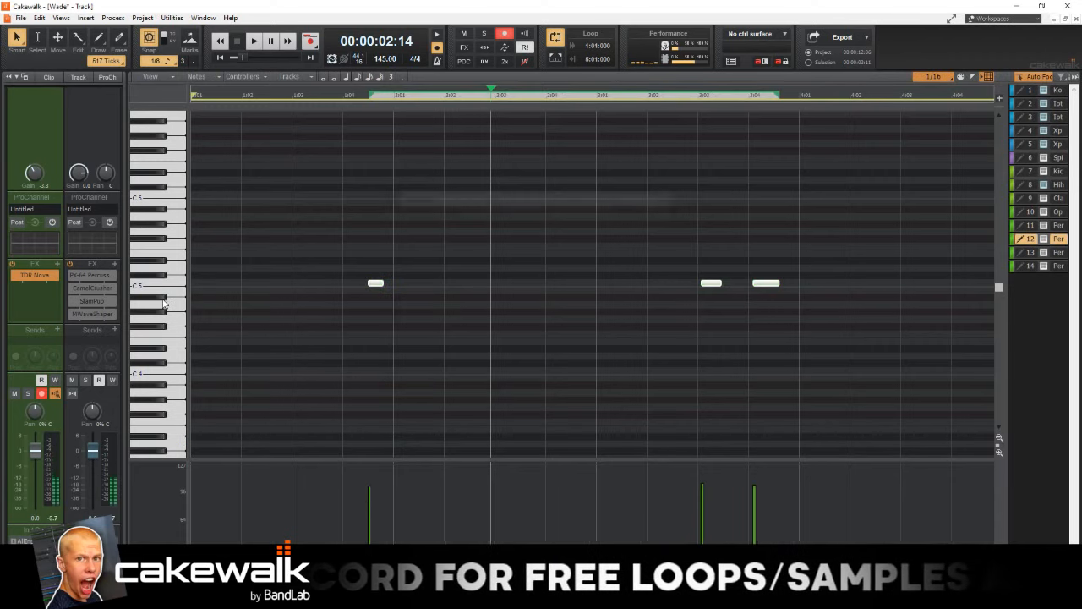
key("w")
key("space")
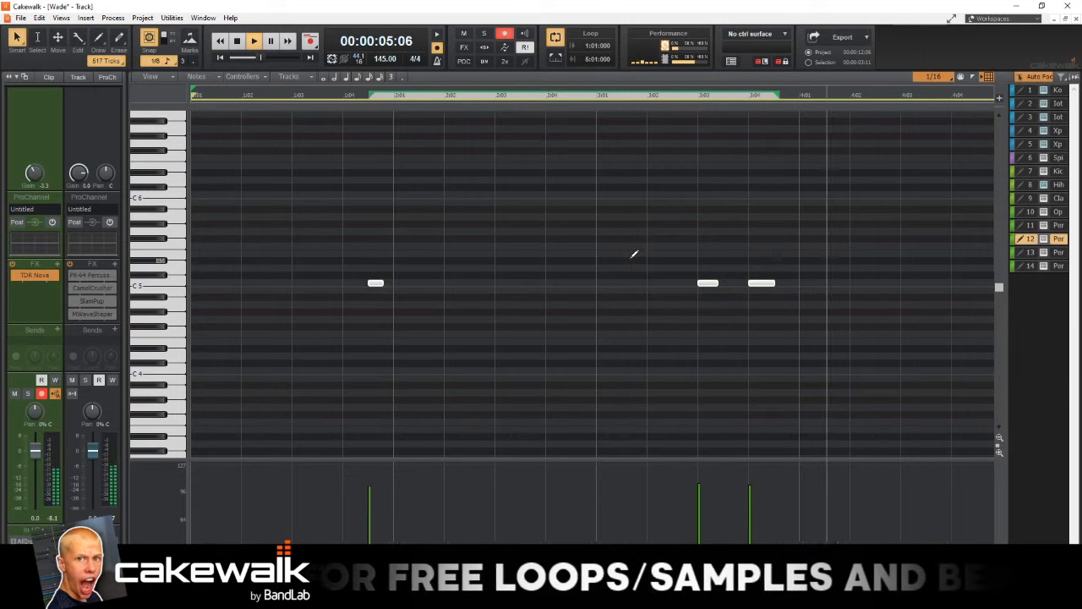
key("d")
key("space")
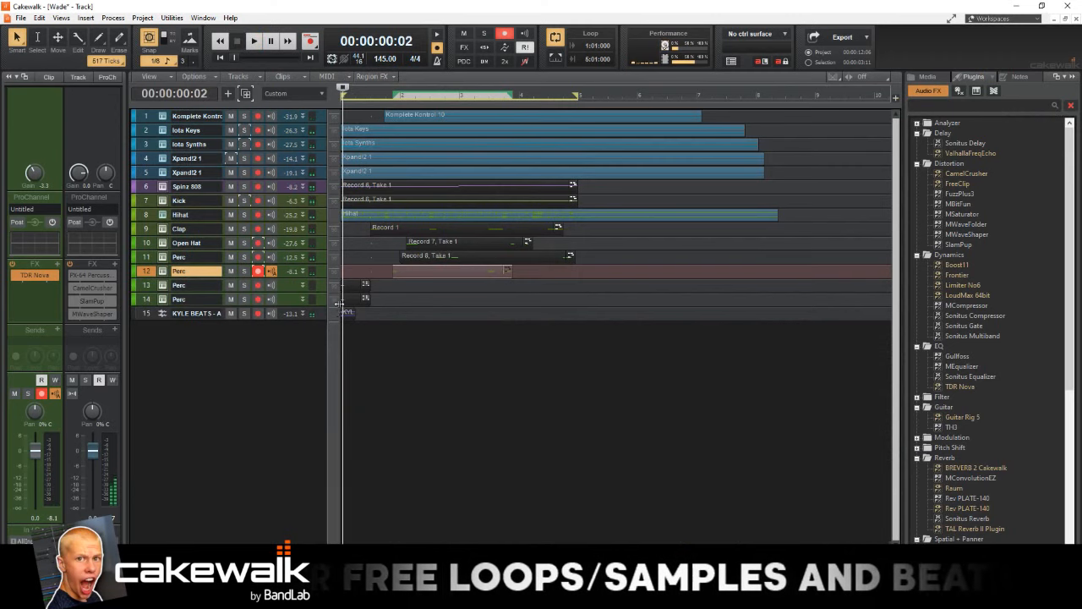
- Disarm Perc track 12 and rebalance it by lowering its volume to -7.4 dB and panning it roughly halfway right
left_click(258, 257, "ctrl")
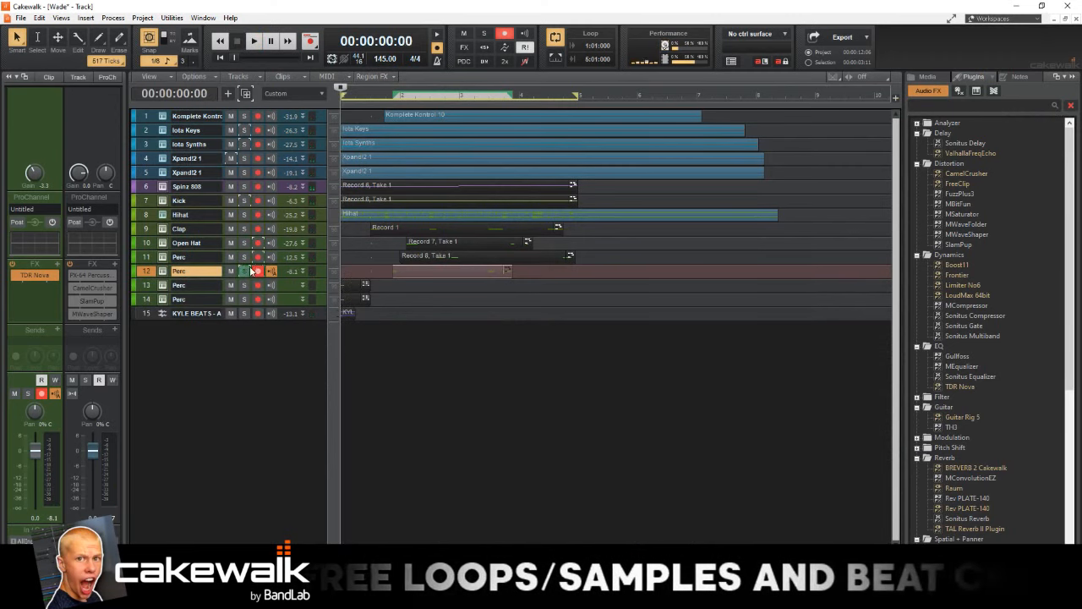
left_click(258, 270)
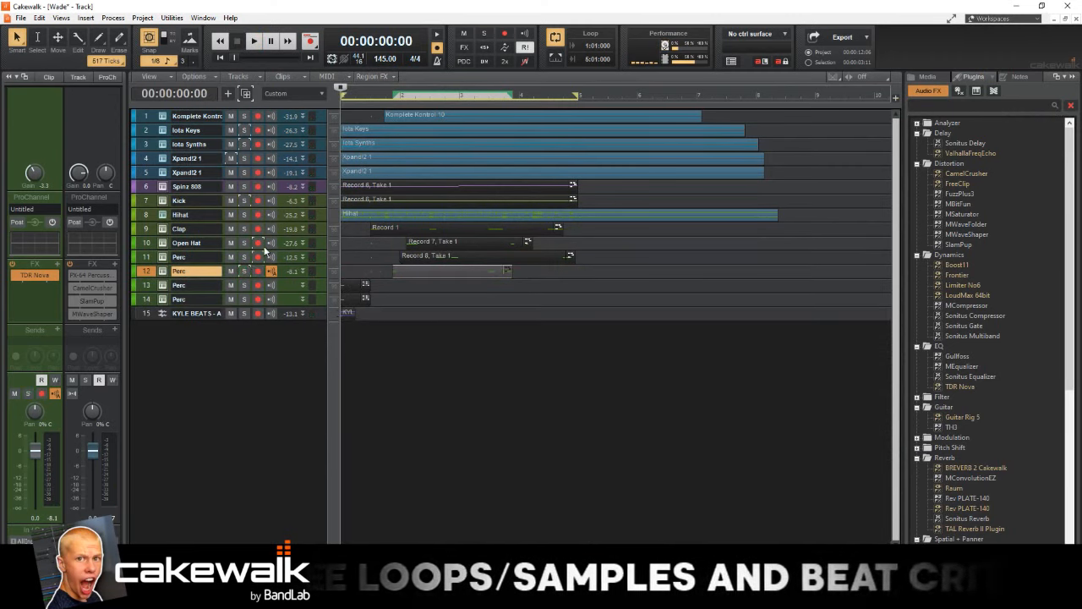
left_click_drag(34, 452, 35, 469)
left_click_drag(36, 411, 36, 386)
key("space")
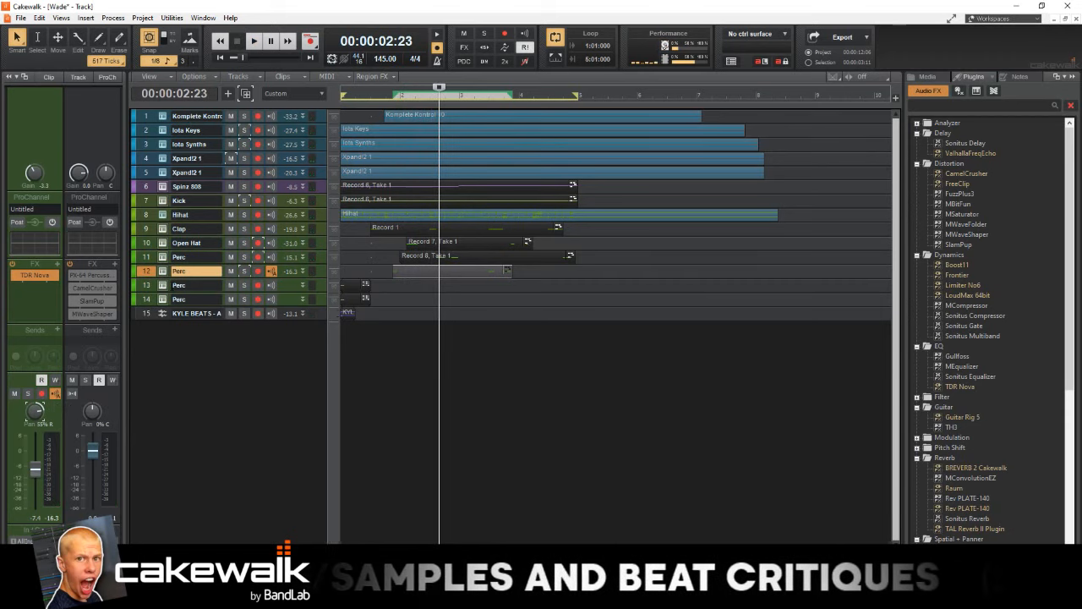
- Open the sampler on Perc track 13 and load Curse - Perc Loop 130 BPM from the Curse drum kit's Percs folder
left_click(166, 283)
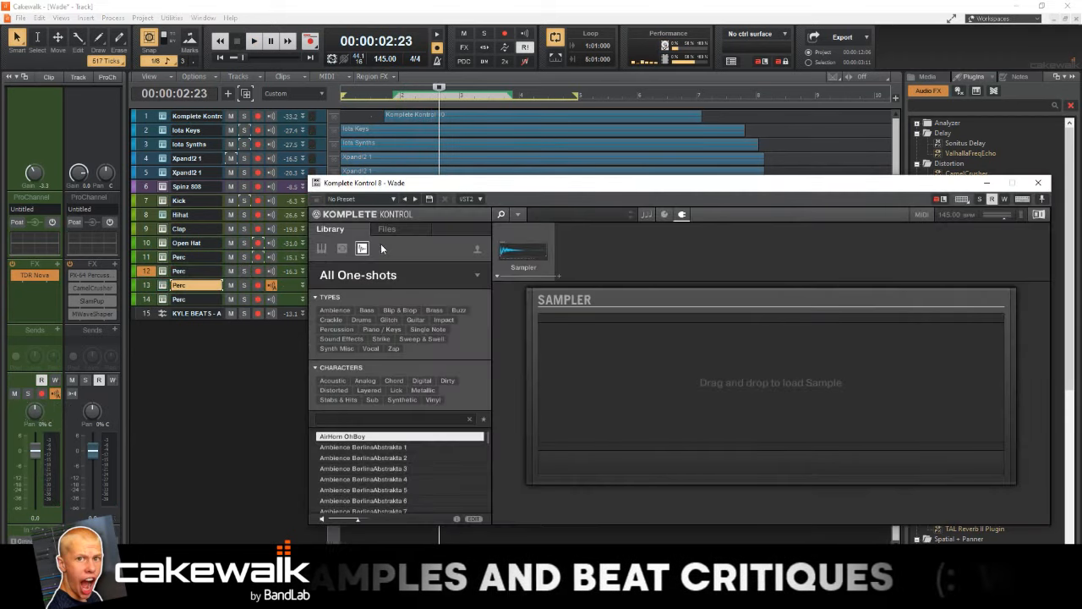
left_click(385, 229)
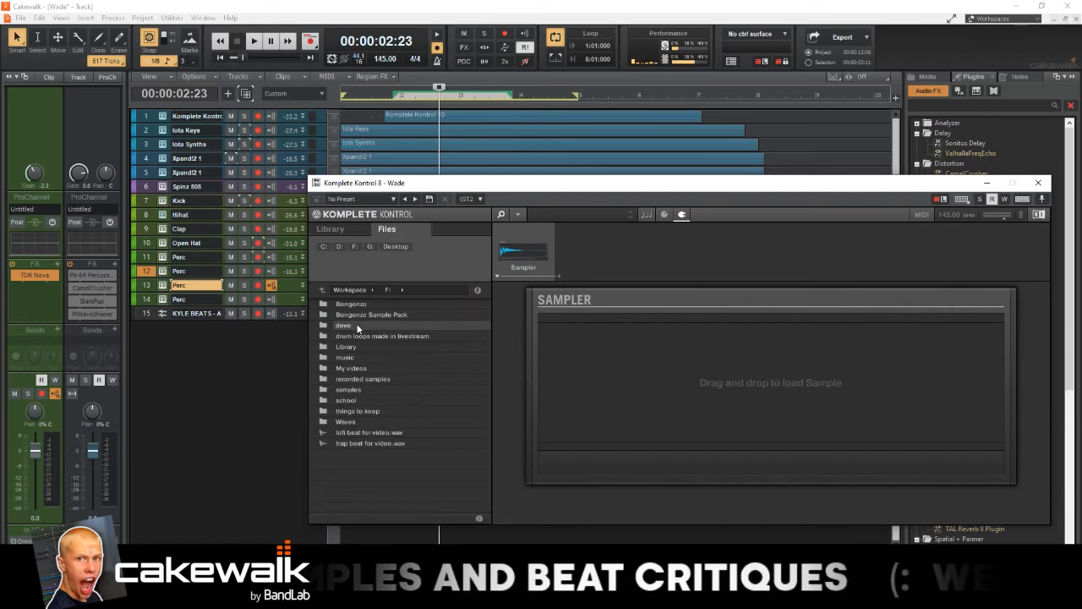
double_click(364, 389)
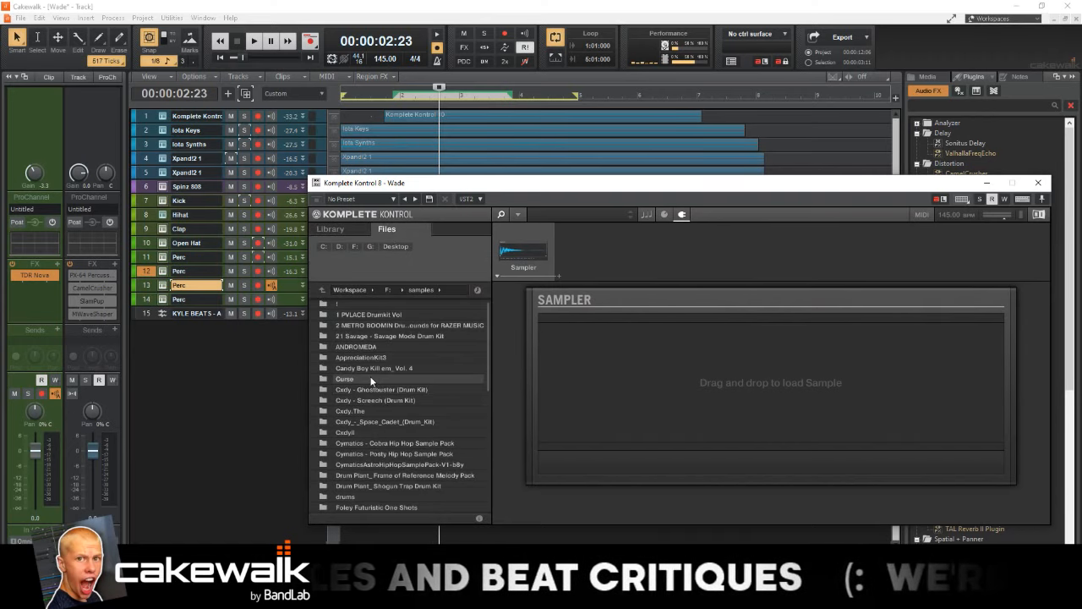
double_click(371, 379)
double_click(380, 301)
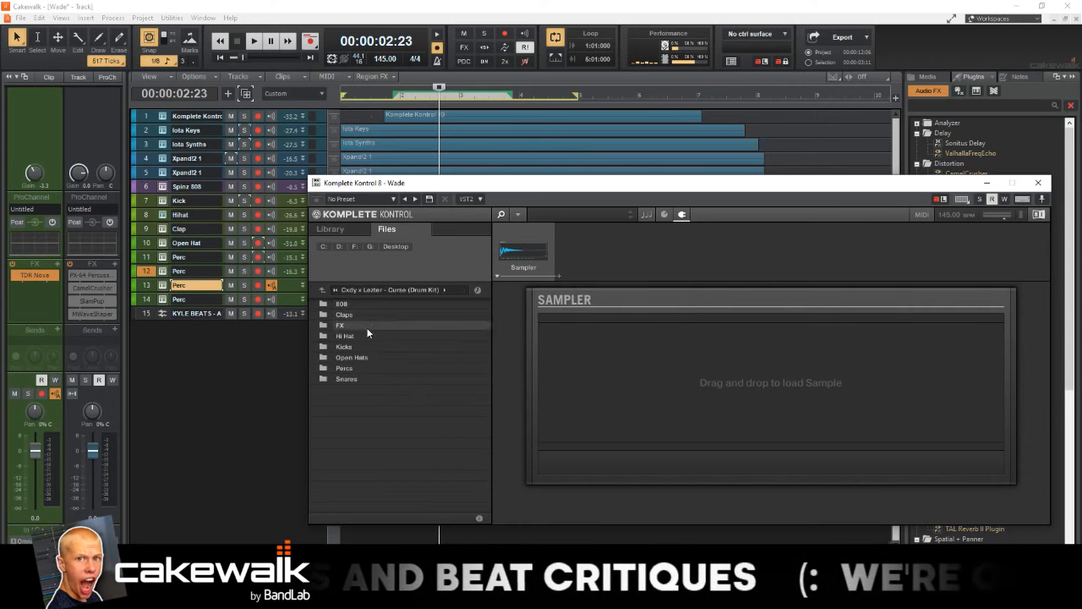
double_click(372, 368)
double_click(374, 357)
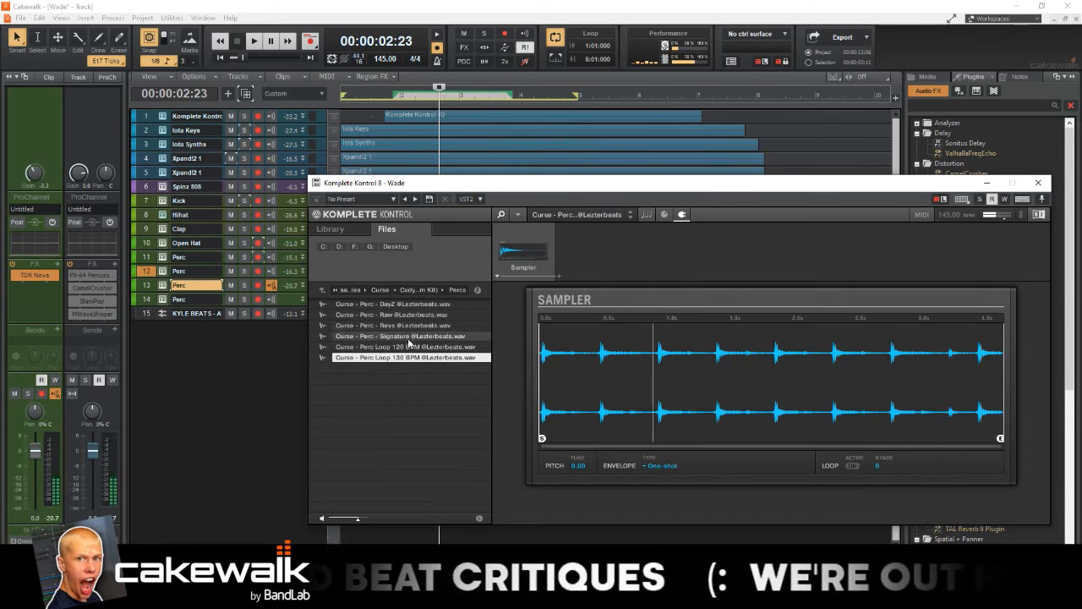
- Place the loaded perc loop as an audio clip on a new track 16 at the project start and close the sampler window
left_click_drag(423, 182, 627, 72)
left_click_drag(616, 252, 341, 356)
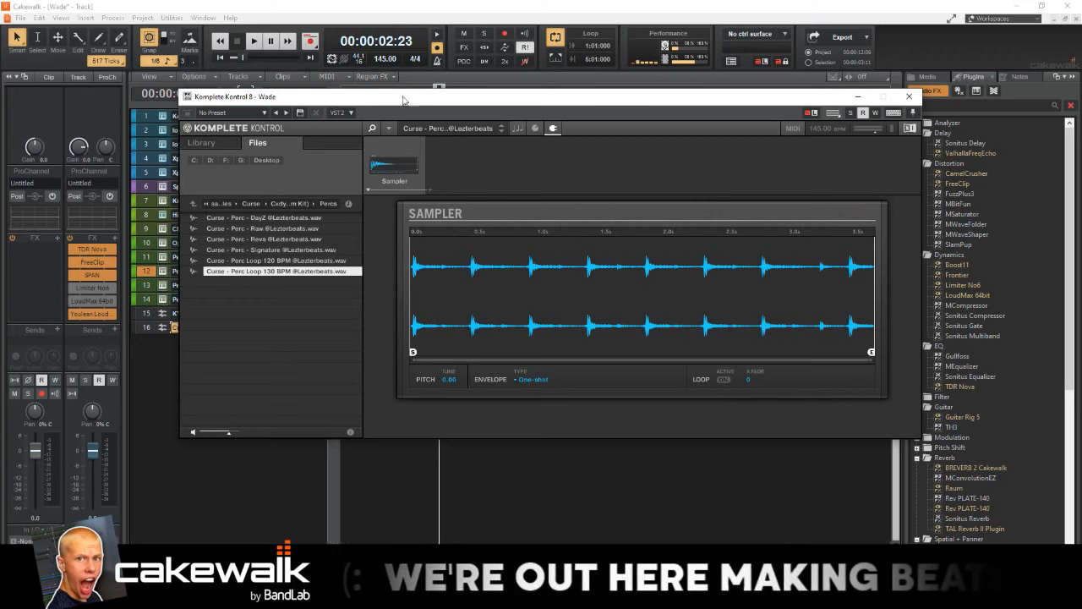
left_click(909, 95)
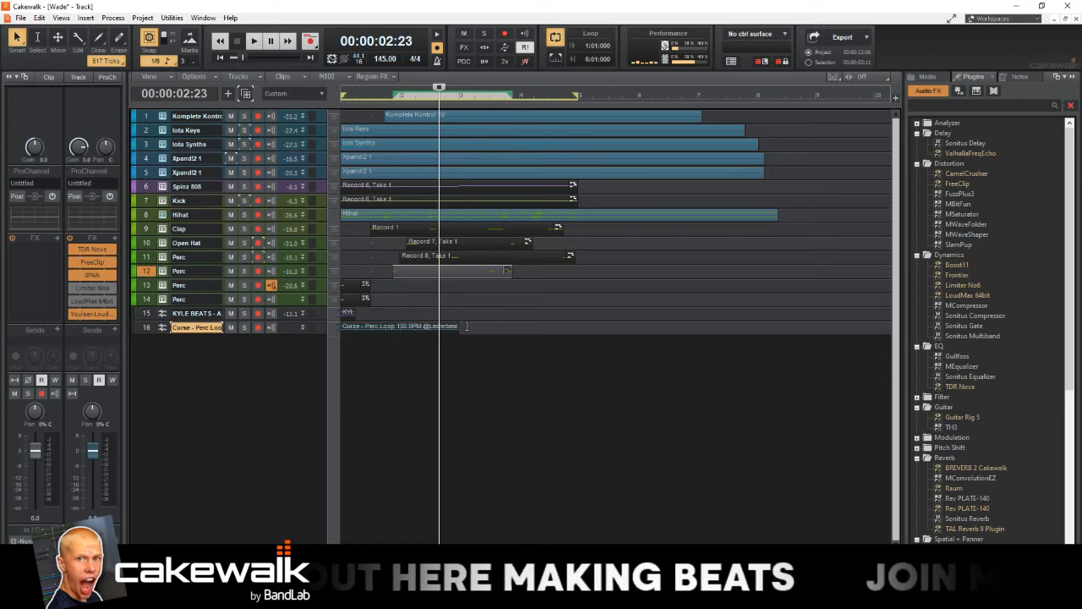
- Check where the perc loop clip ends on the timeline by placing the playhead at its end
left_click(468, 299)
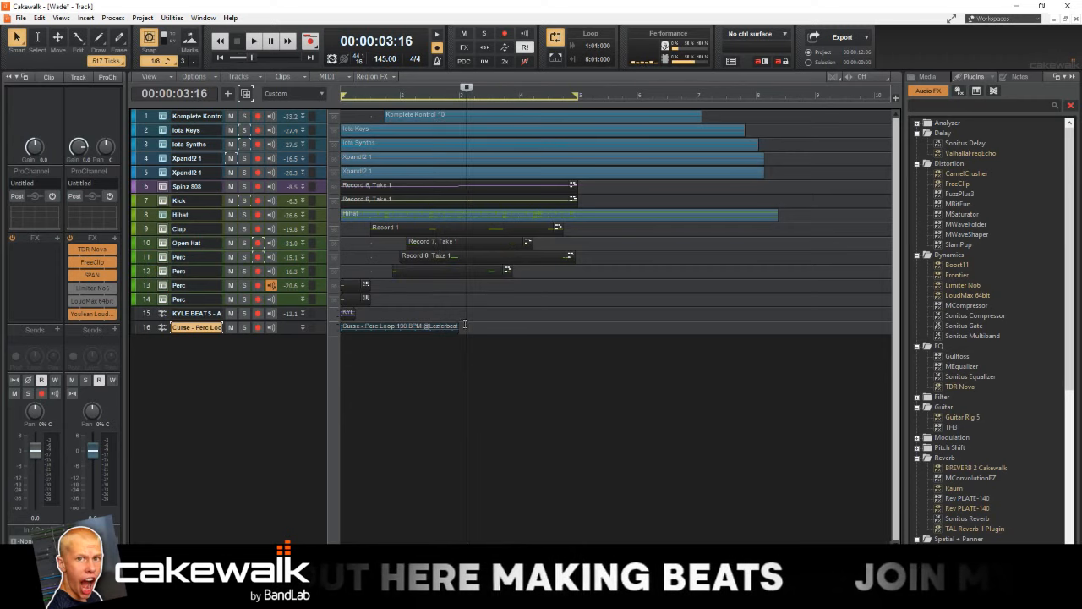
left_click(461, 326)
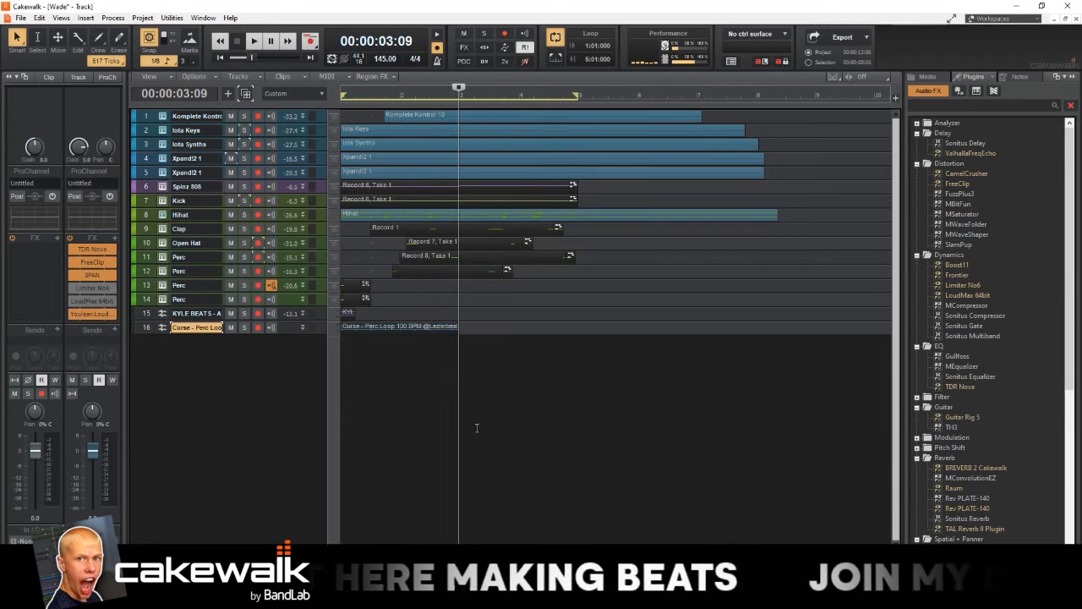
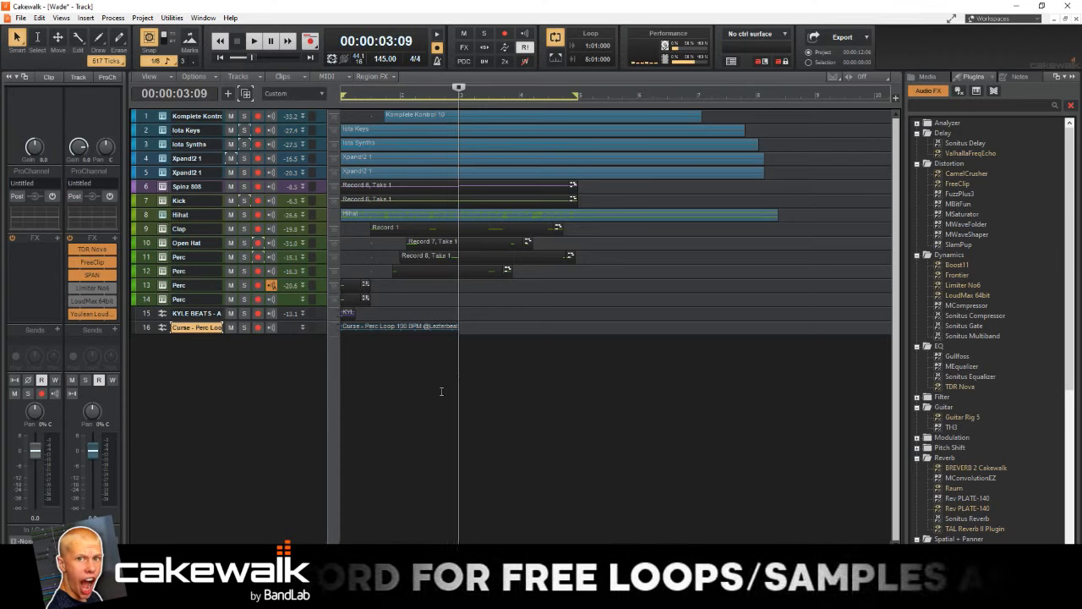
left_click(442, 391)
left_click(450, 389)
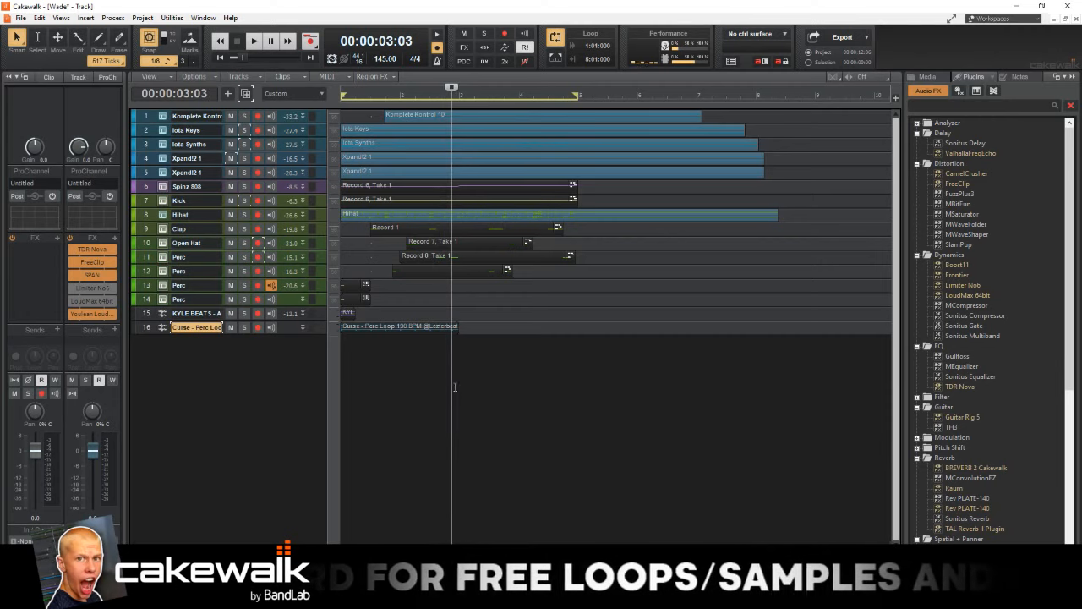
left_click(457, 386)
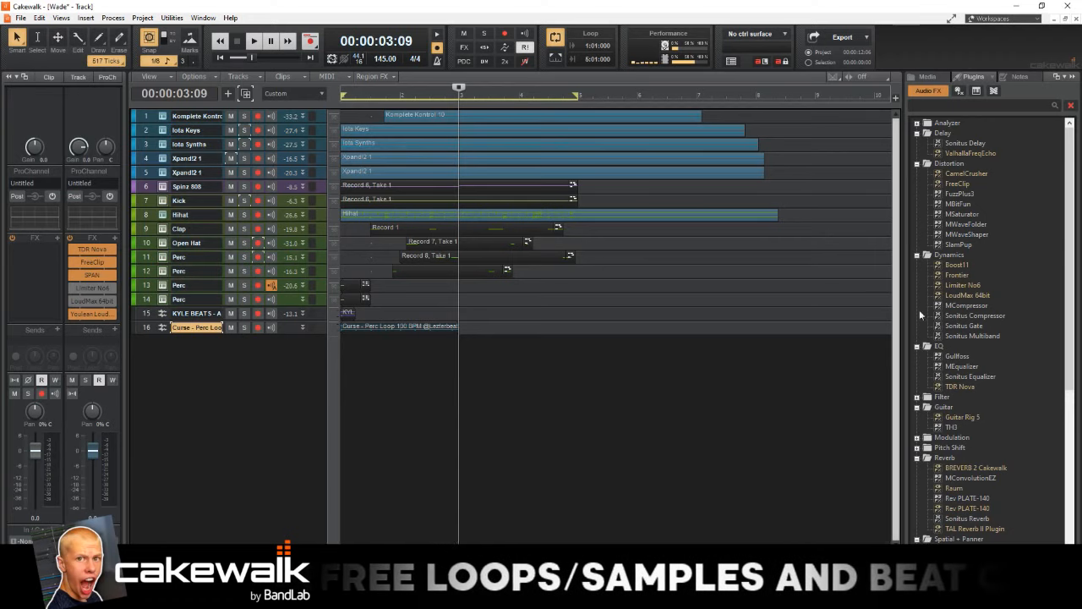
left_click(766, 306)
left_click(607, 330)
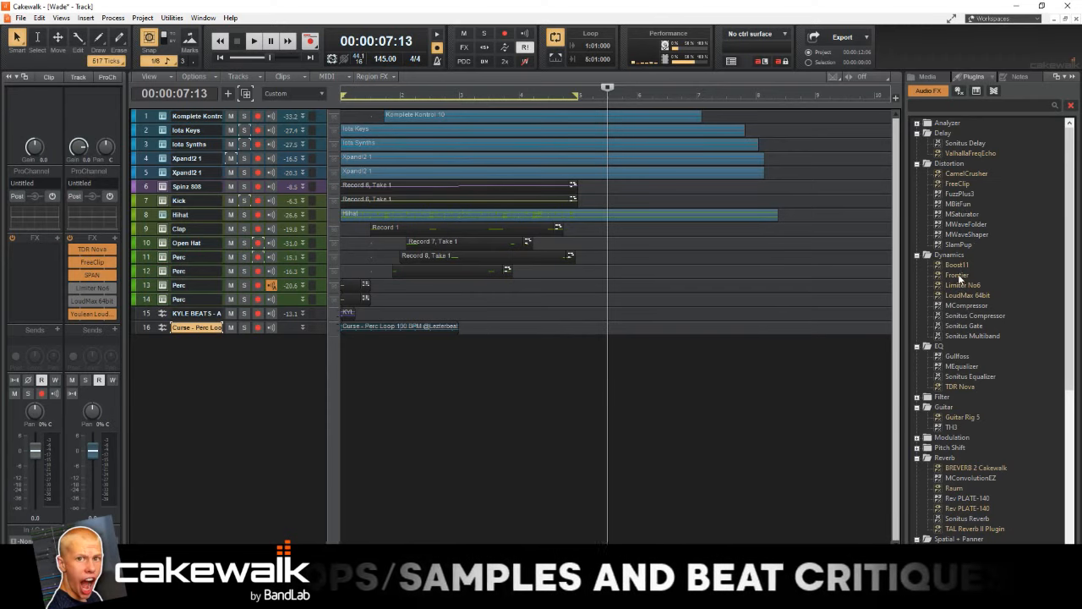
left_click(458, 313)
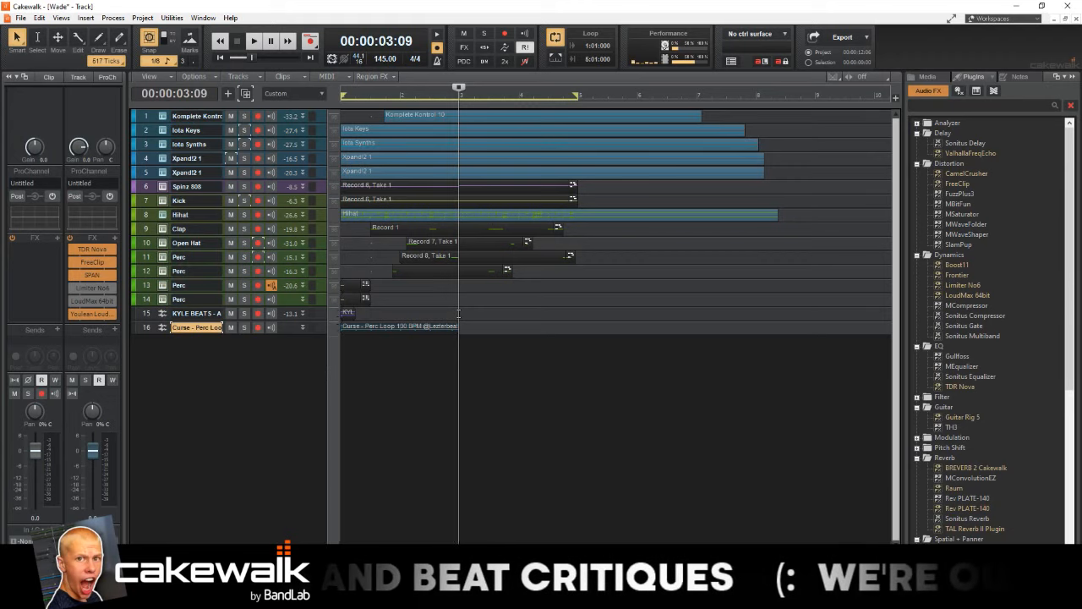
left_click(439, 293)
left_click(501, 304)
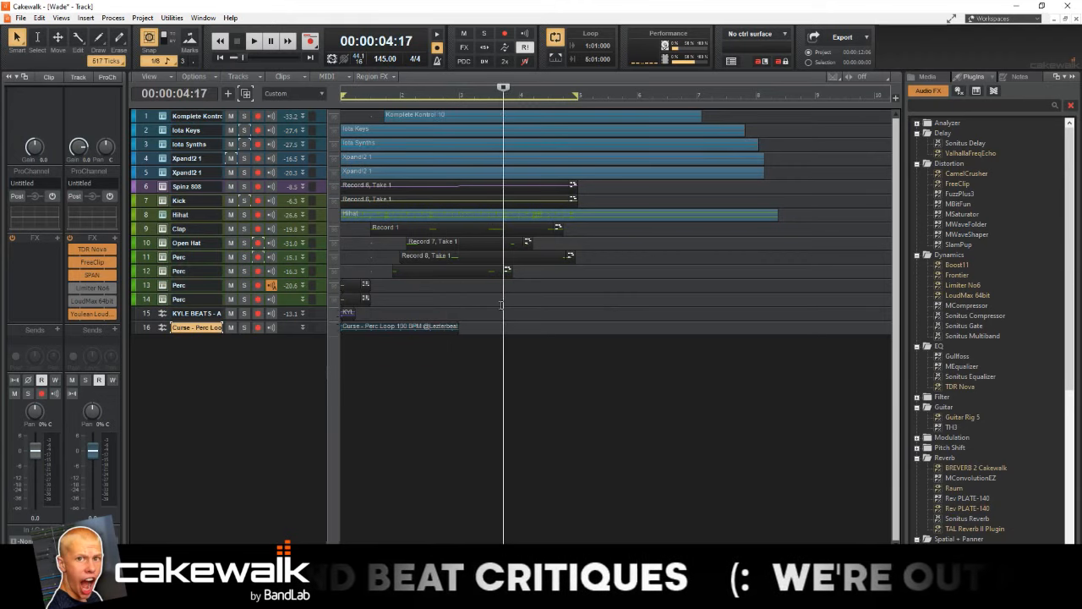
left_click(464, 298)
left_click(457, 297)
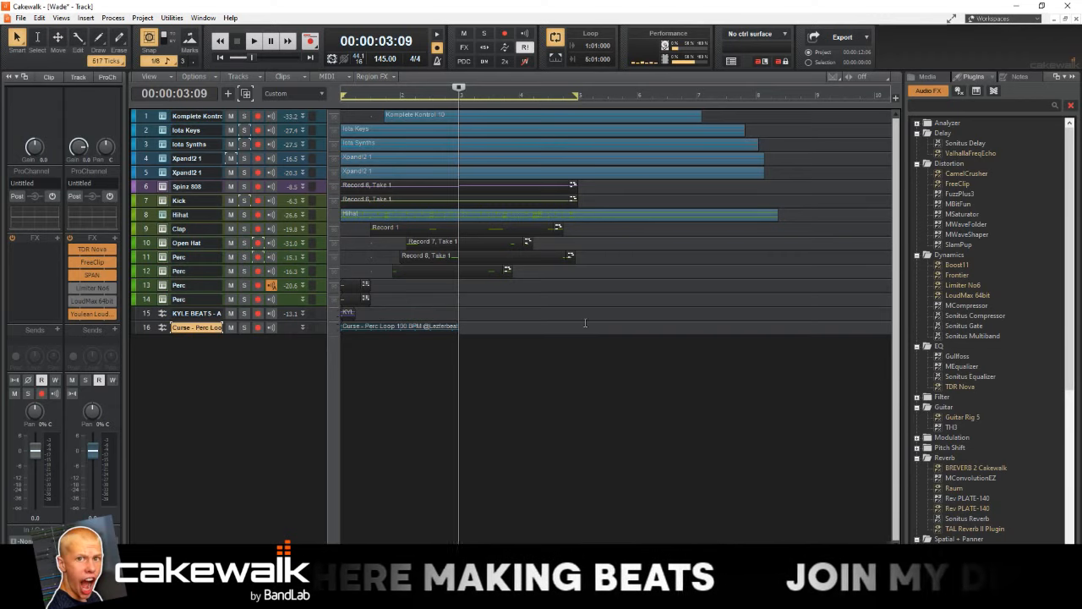
left_click_drag(585, 323, 457, 299)
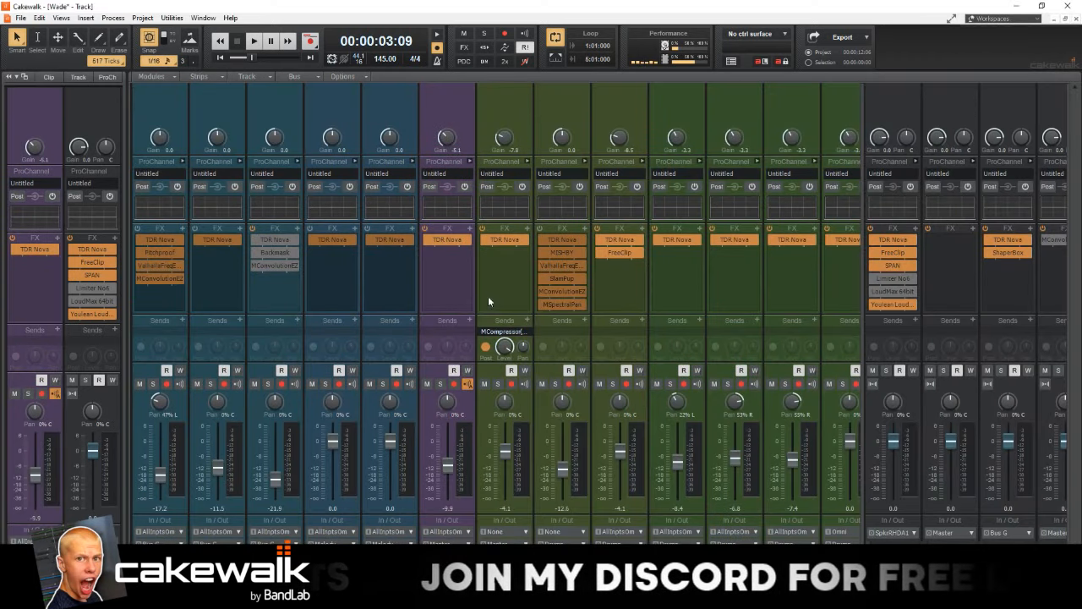
- Play the beat from the start with the perc loop and lower track 16's volume to -6.4 dB
key("d")
key("w")
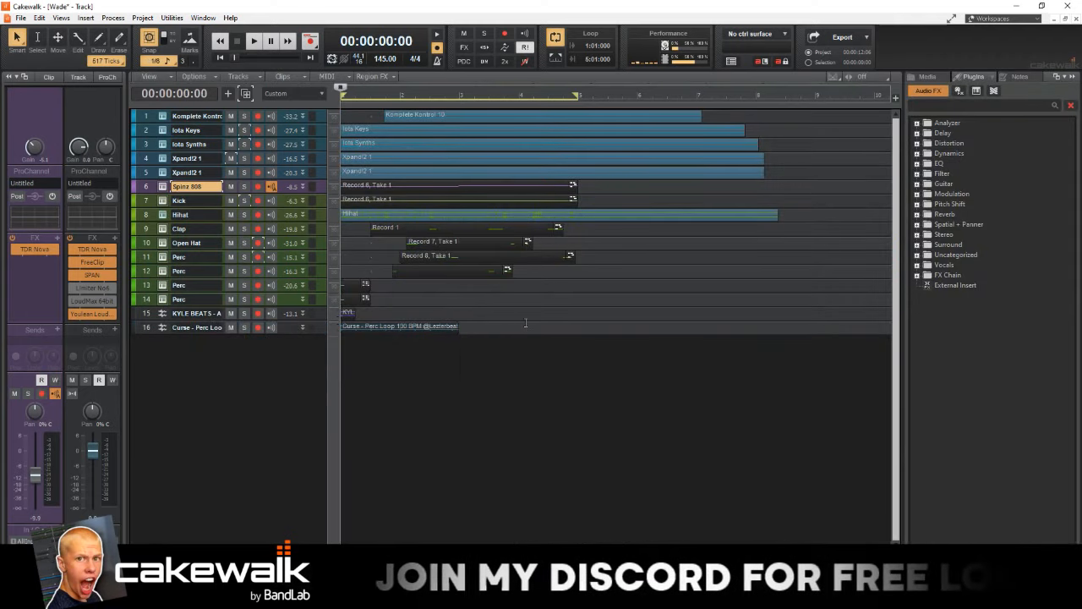
key("space")
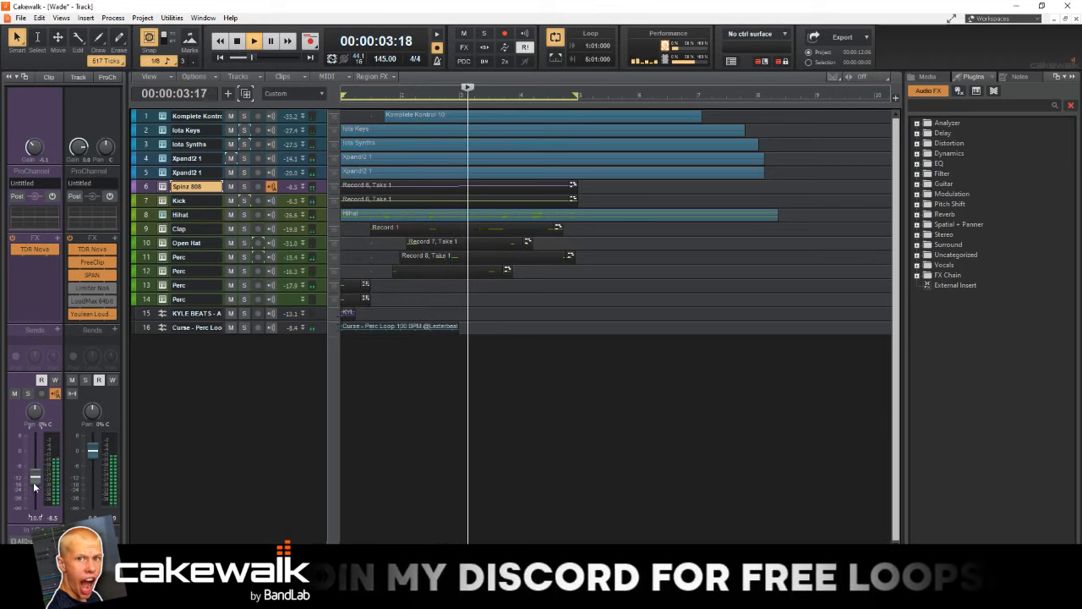
key("space")
left_click(144, 328)
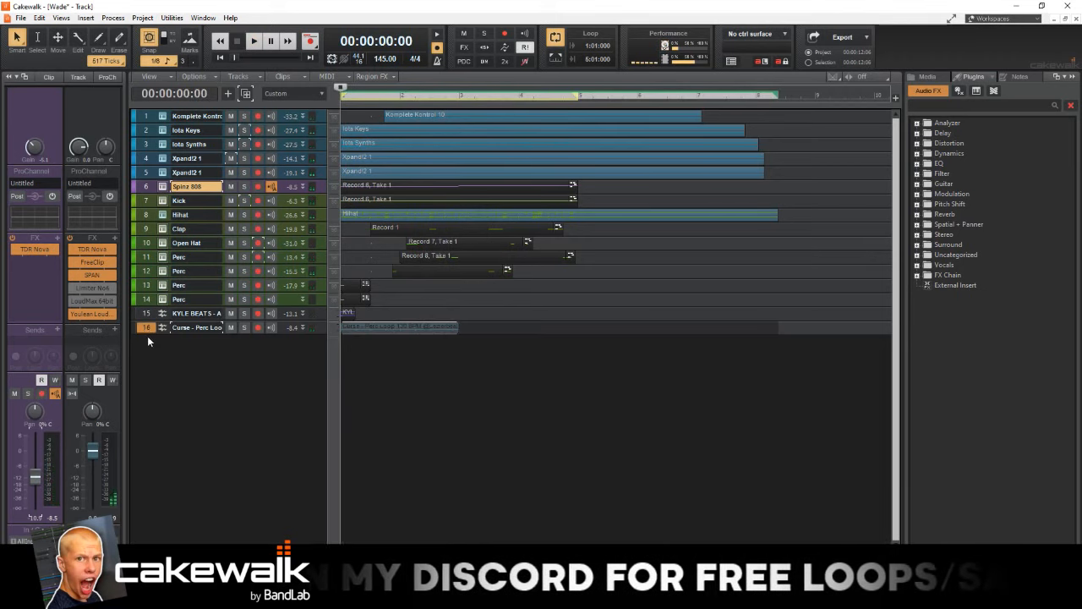
key("space")
left_click(158, 328)
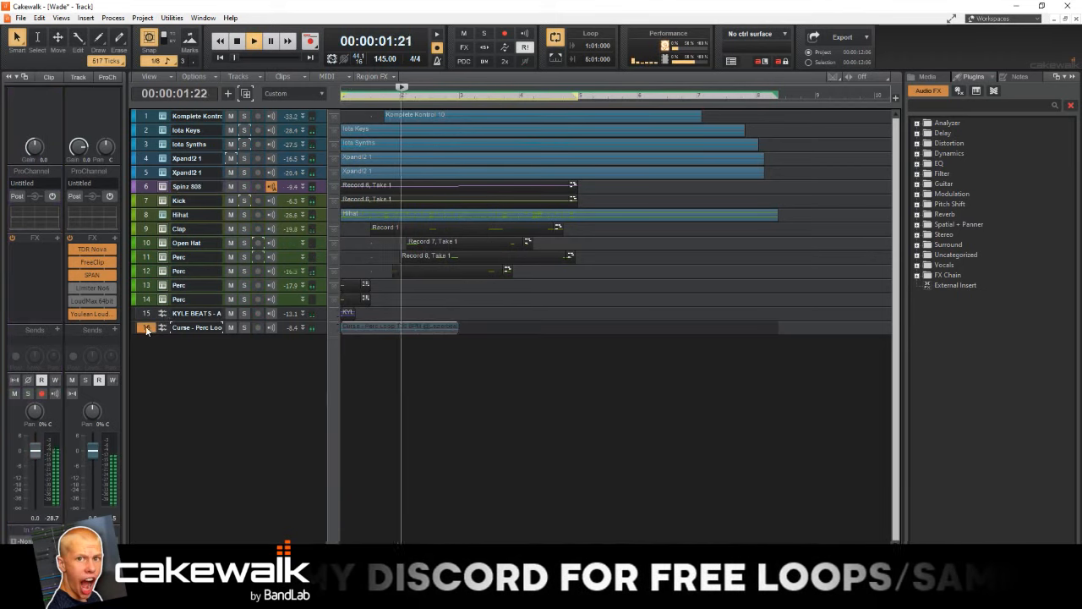
key("space")
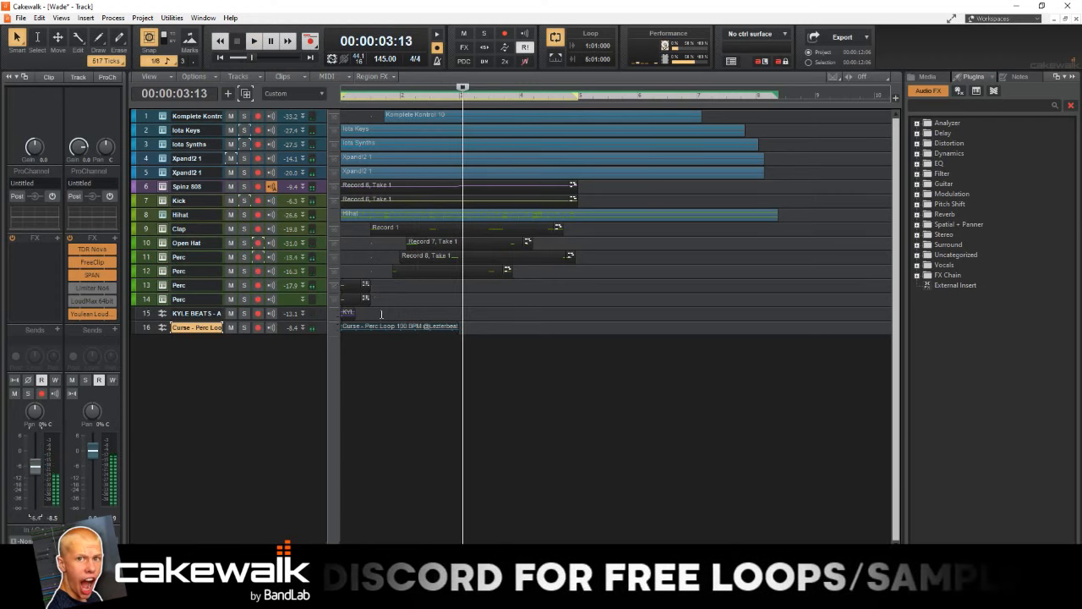
- Try placing a copy of the perc loop clip directly after the original on track 16
scroll(386, 331, "up", 3)
left_click(396, 326)
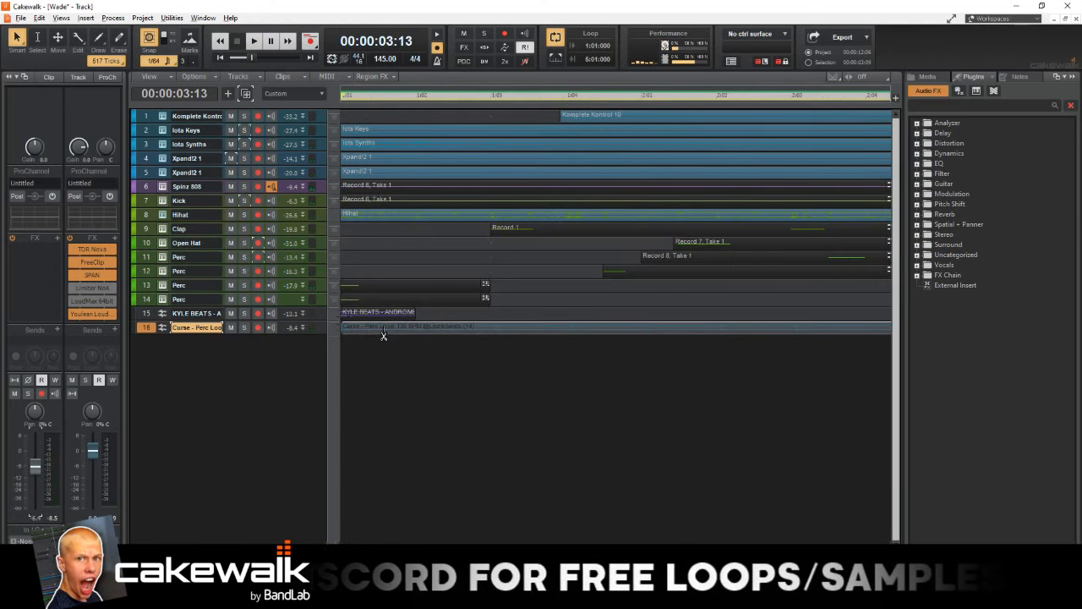
scroll(389, 325, "down", 5)
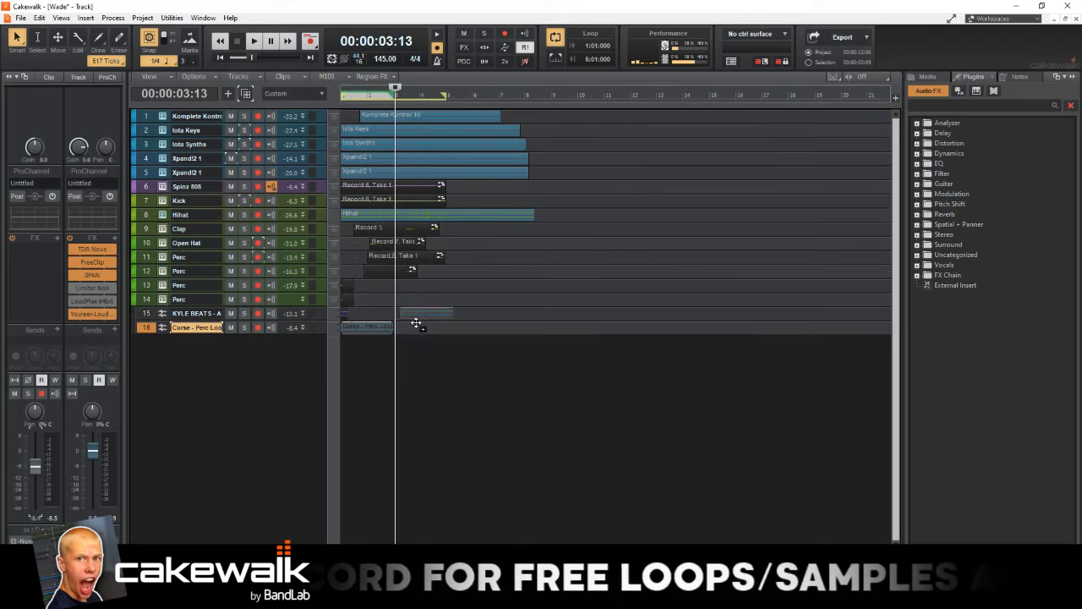
left_click(414, 326)
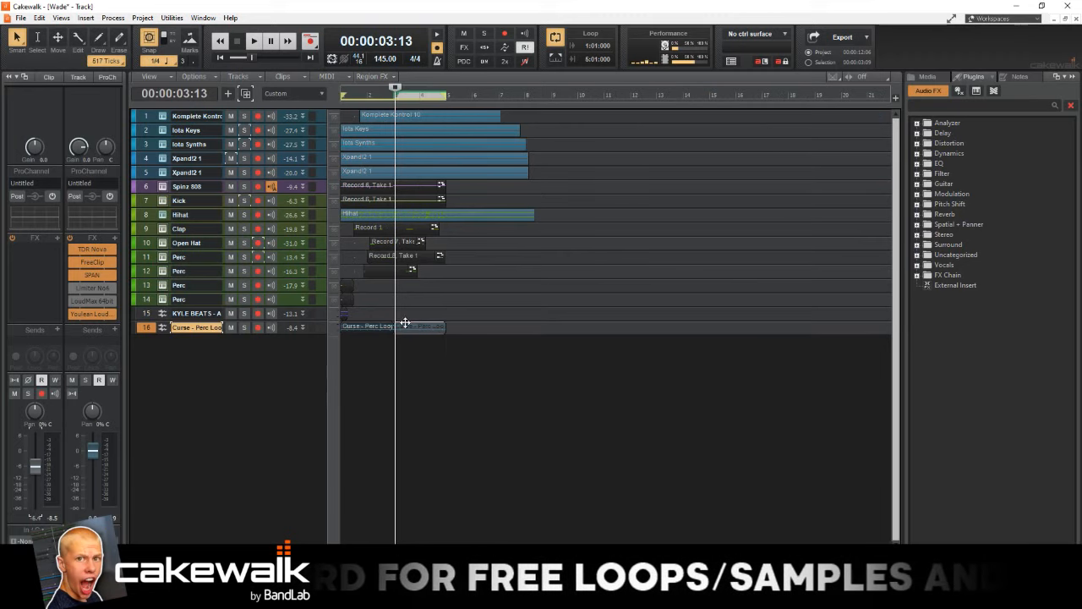
left_click_drag(444, 326, 394, 327)
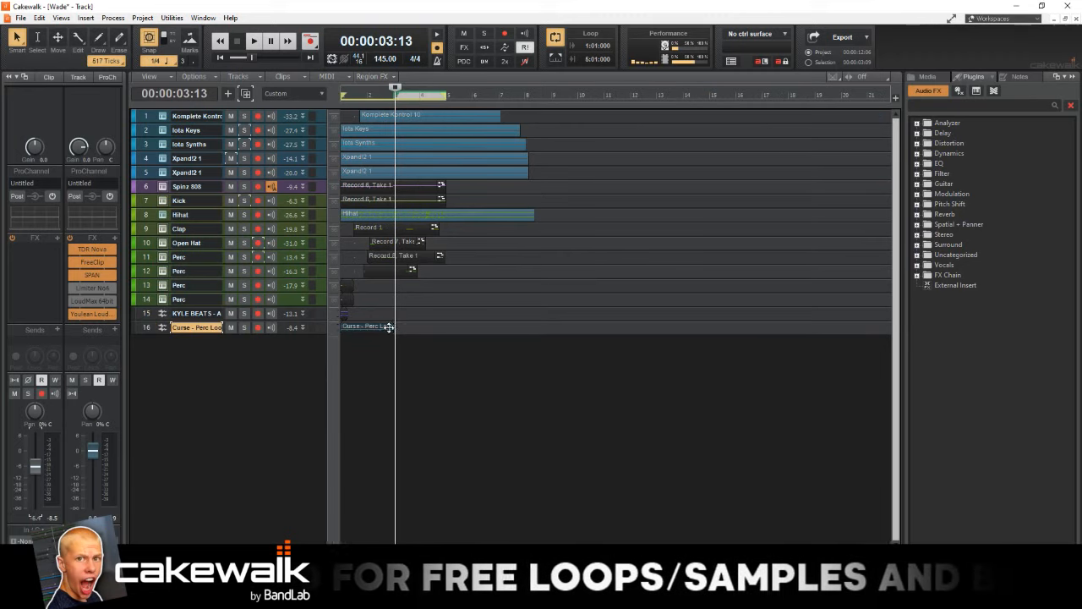
- Check the end of the perc loop clip against the start of bar 3, with the playhead placed at that point
scroll(649, 239, "up", 5)
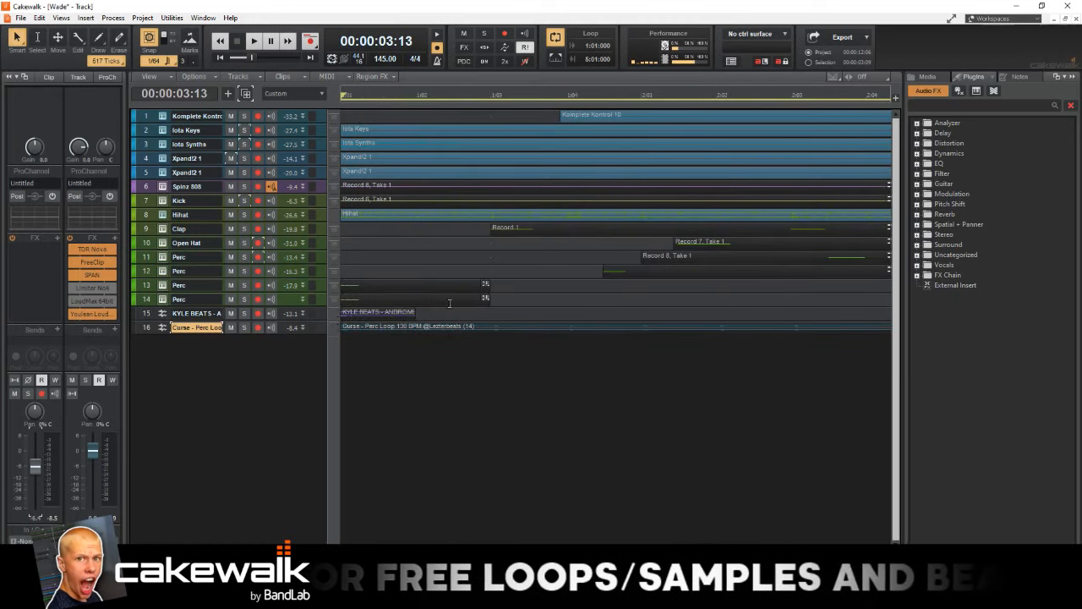
scroll(649, 239, "right", 2)
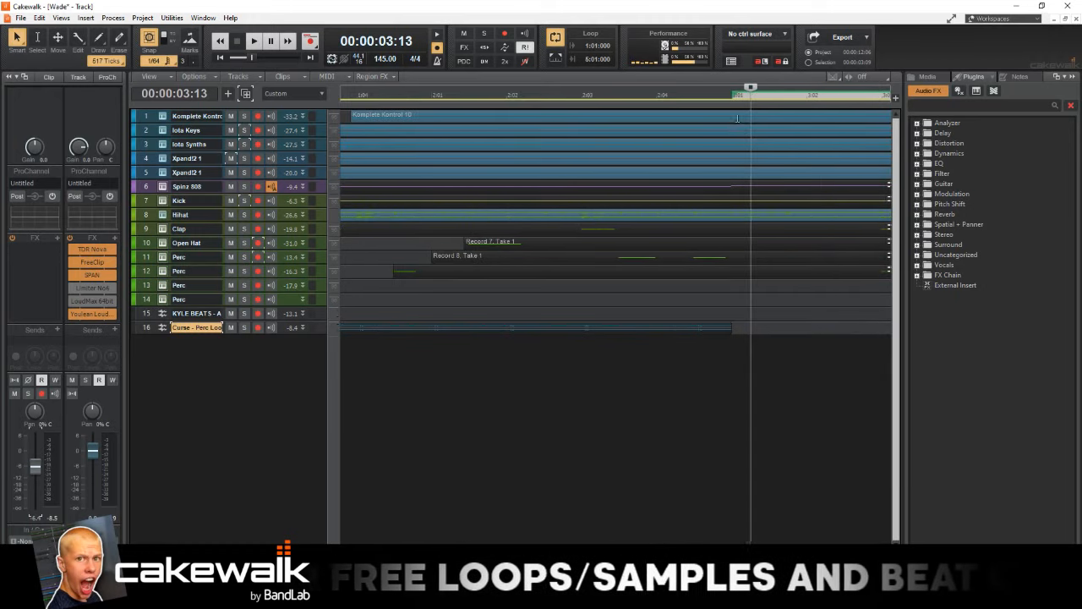
left_click(732, 90)
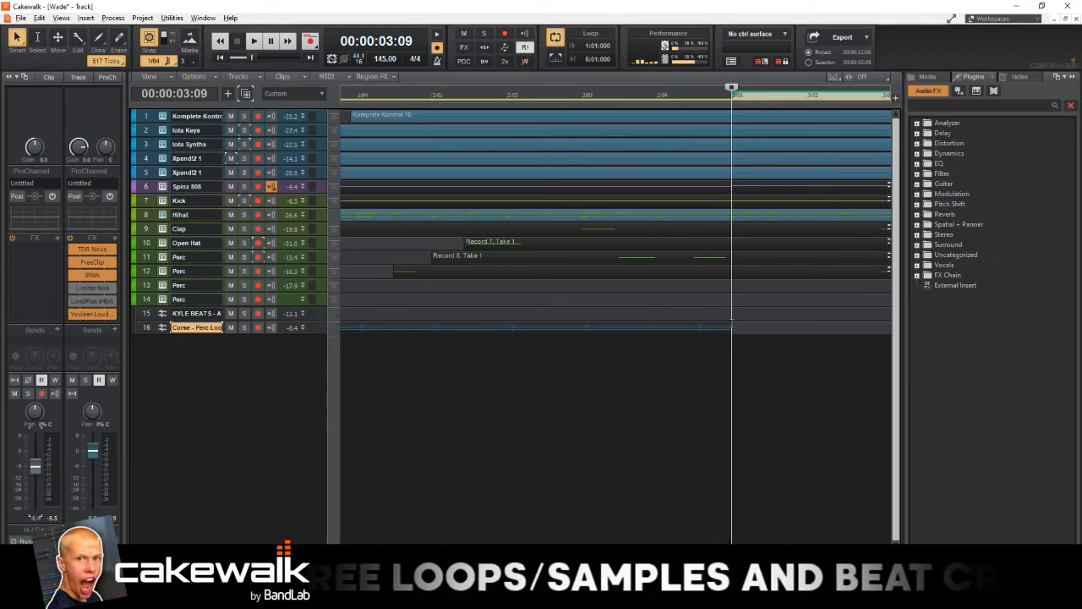
scroll(729, 324, "down", 2)
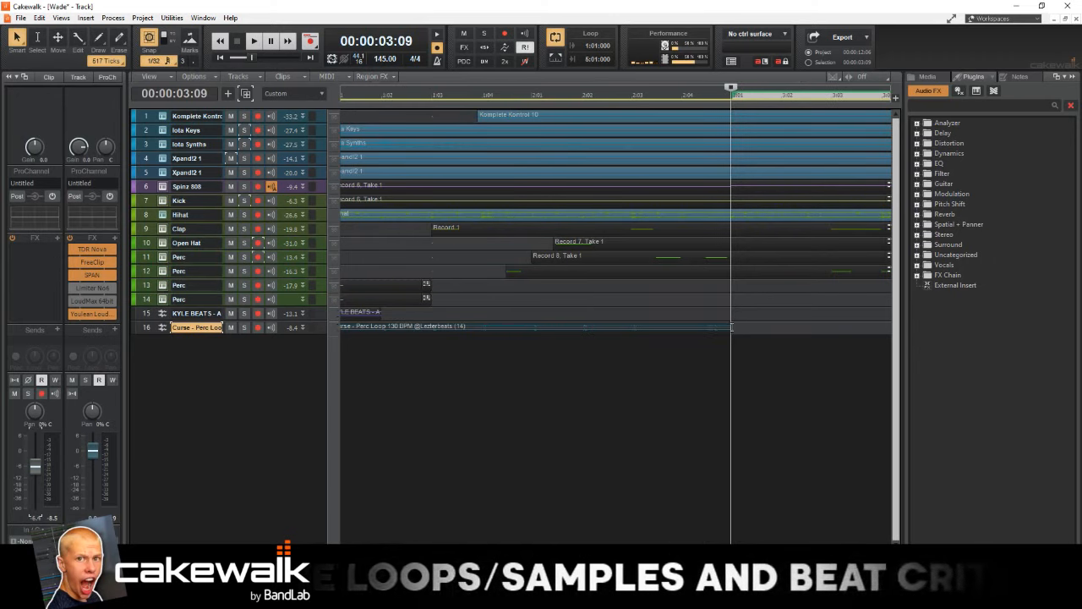
key("t")
left_click(681, 317)
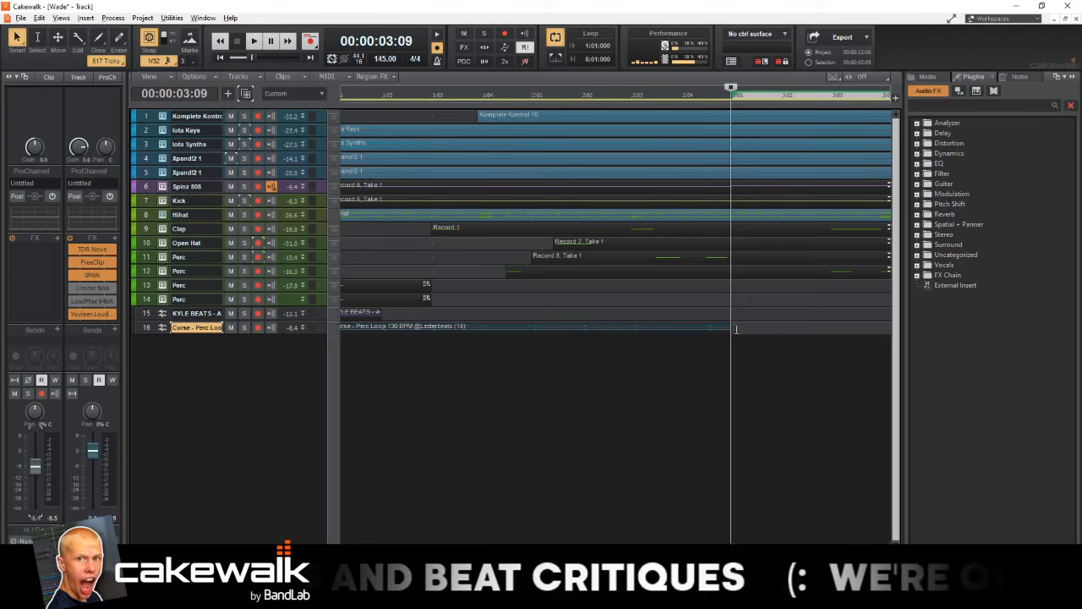
scroll(687, 352, "down", 4)
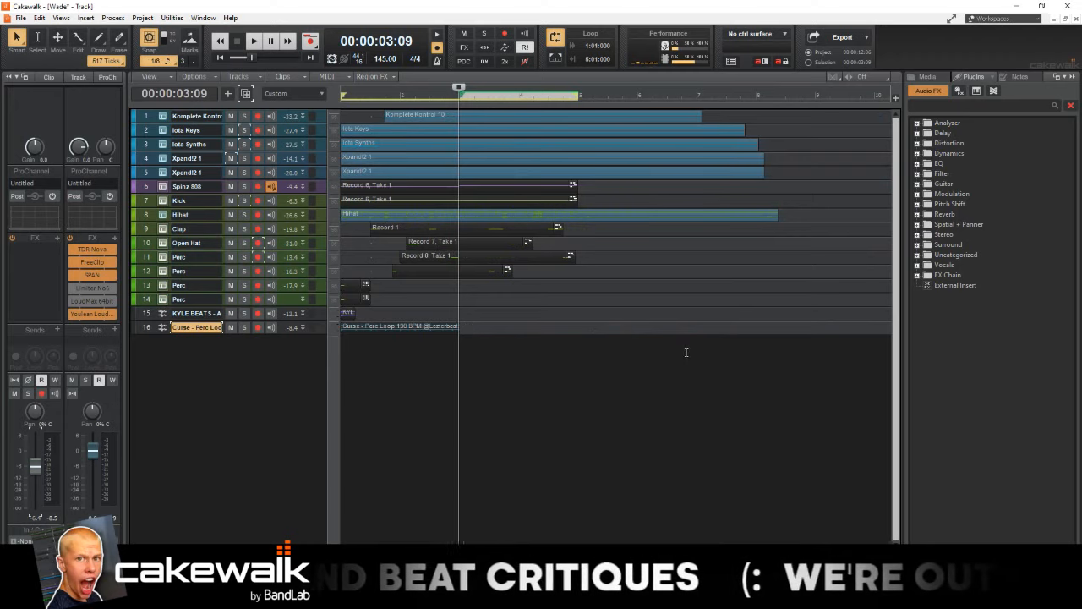
middle_click(685, 352)
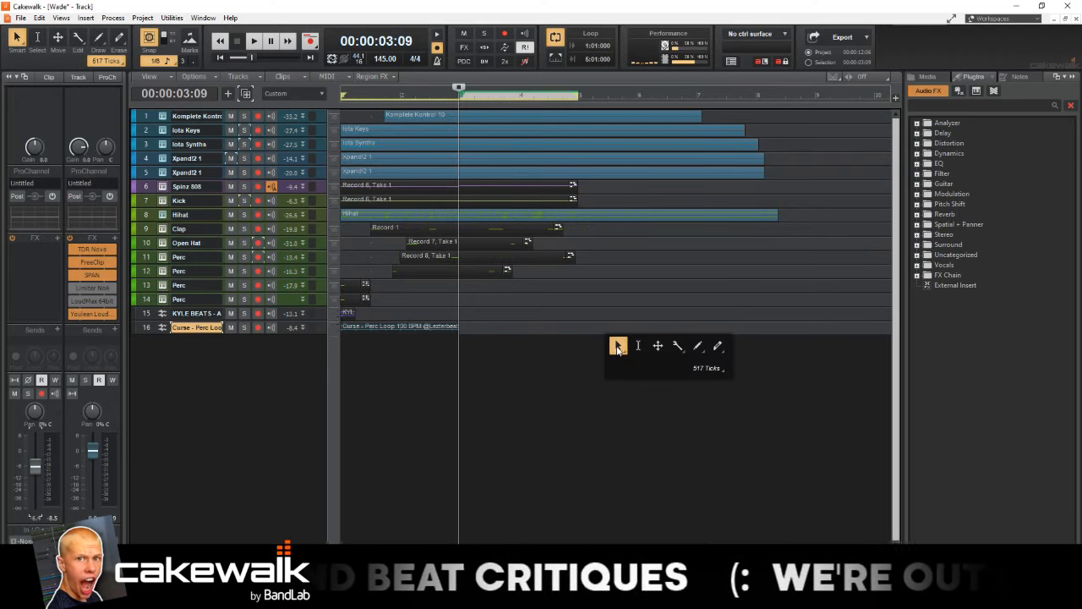
left_click(446, 325)
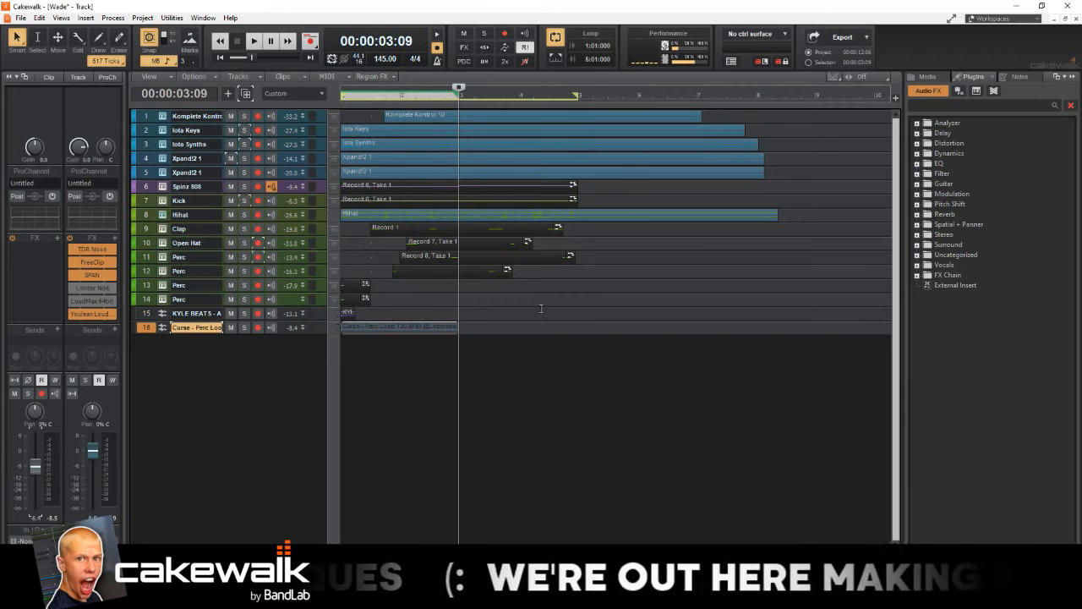
left_click(541, 314)
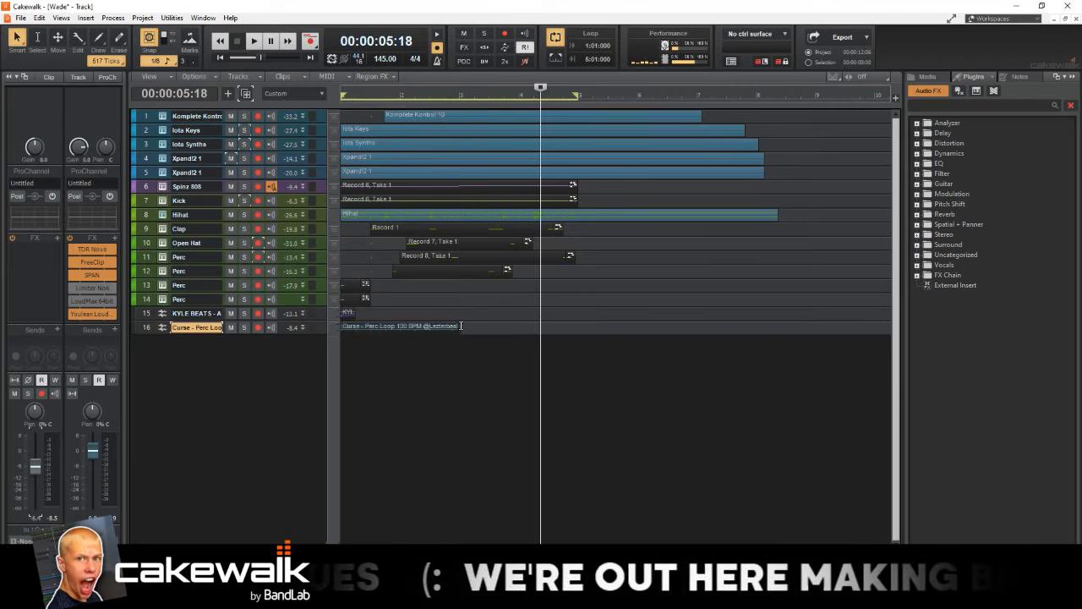
- Inspect the perc loop clip's end at sample-level zoom on track 16, with the playhead placed on its edge
scroll(455, 330, "up", 5)
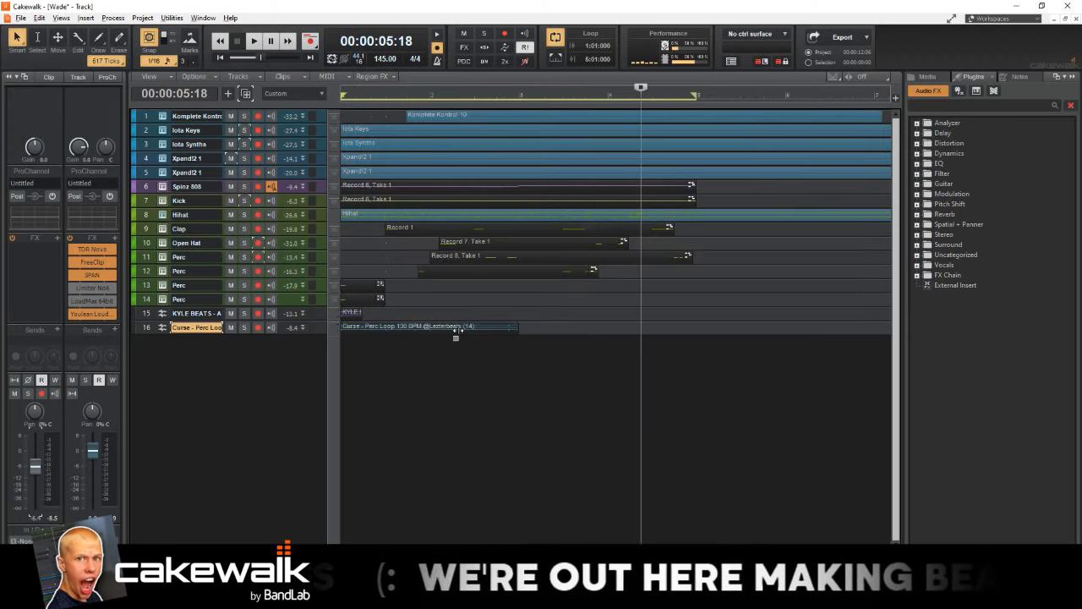
scroll(745, 310, "right", 3)
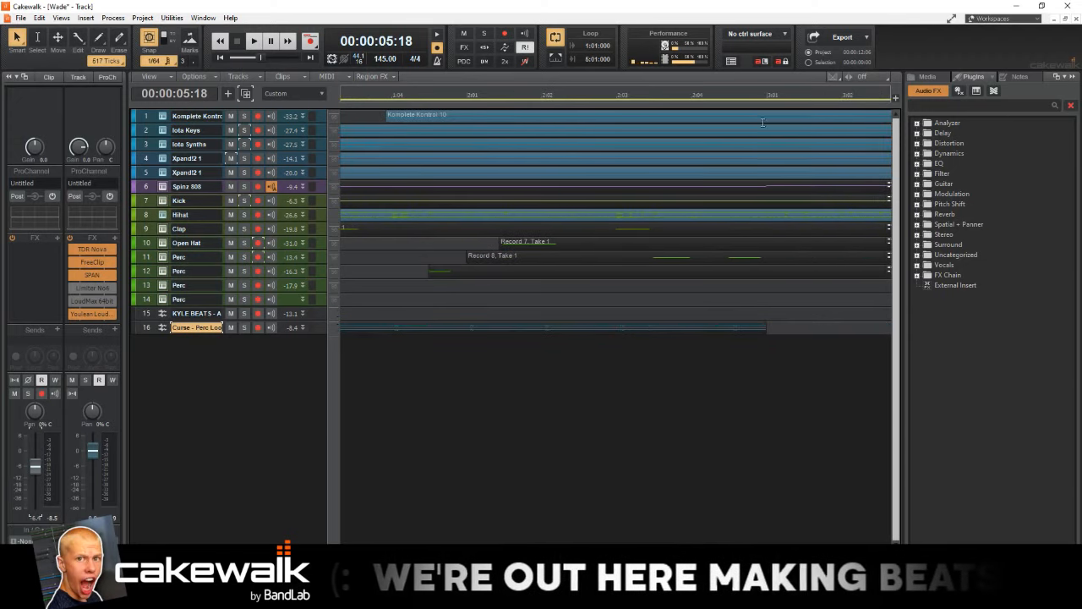
left_click(766, 94)
scroll(787, 322, "up", 4)
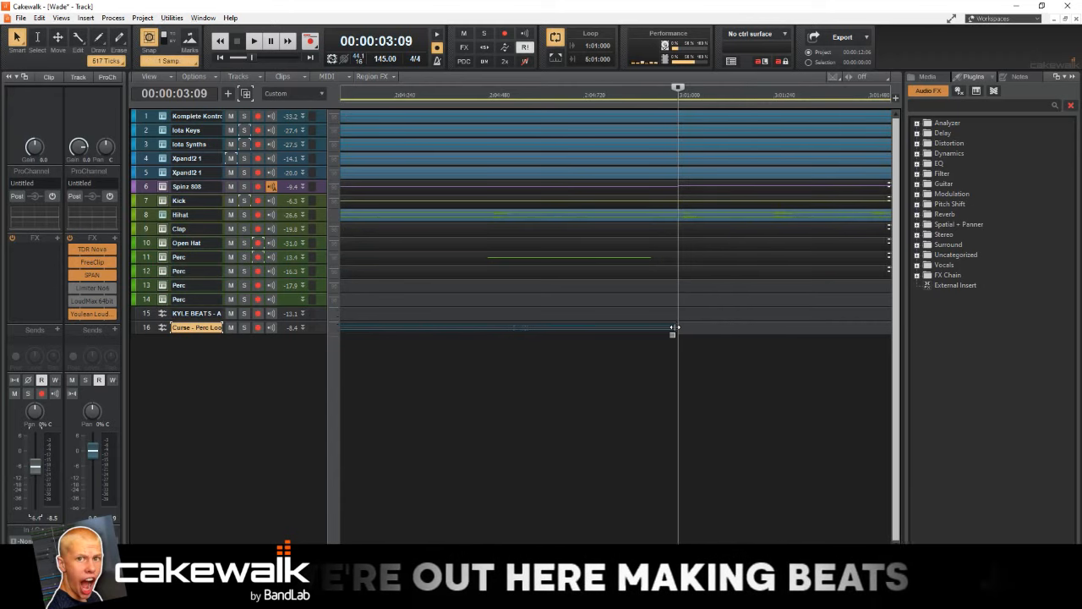
scroll(674, 326, "down", 4)
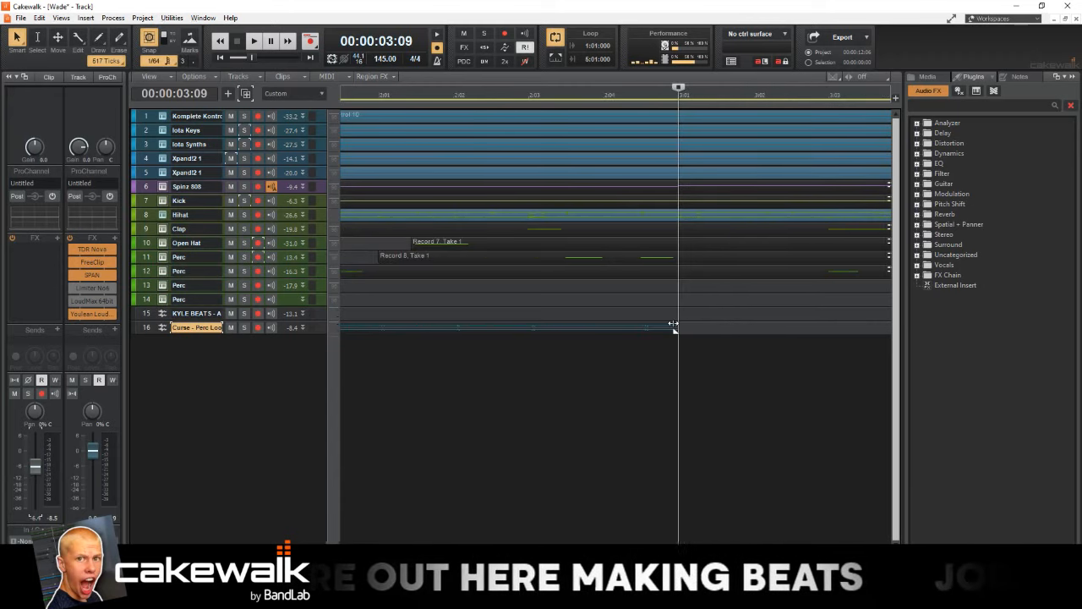
scroll(672, 308, "down", 5)
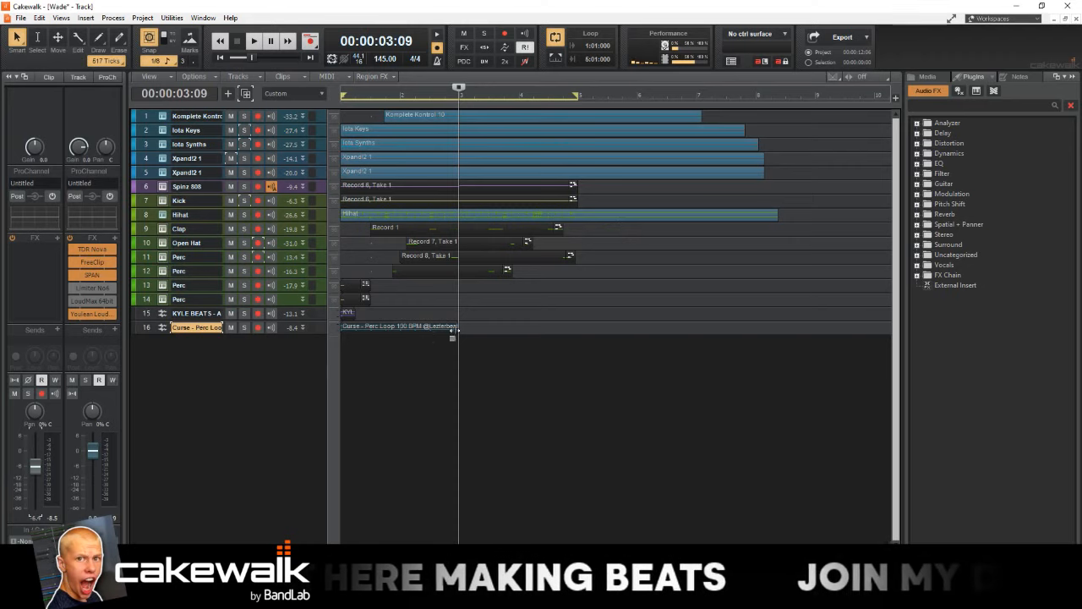
- Play the beat from the start and lower track 16's volume to -11.9 dB
key("w")
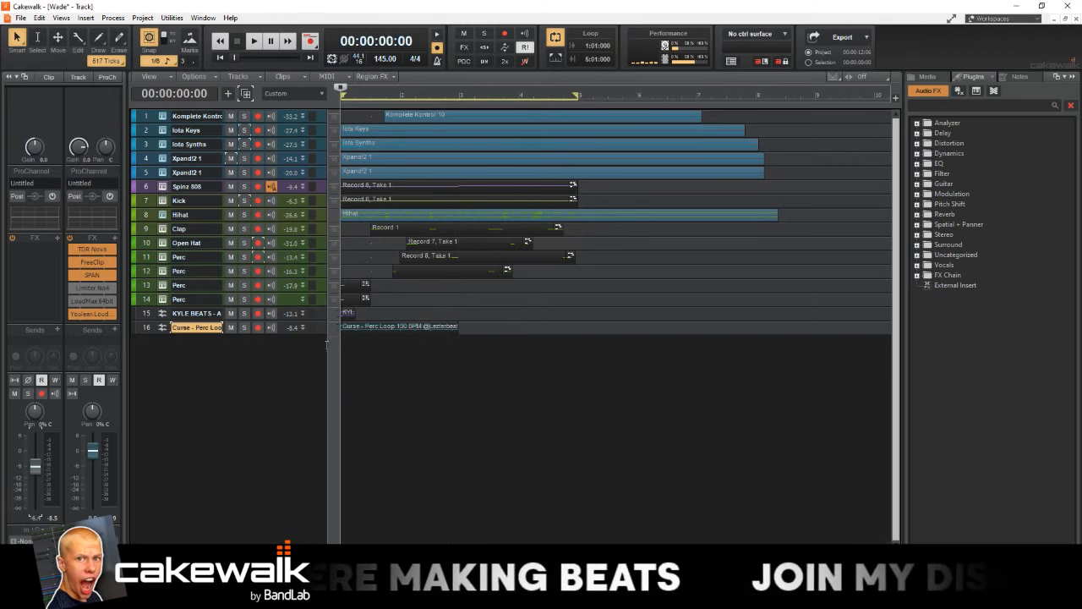
key("space")
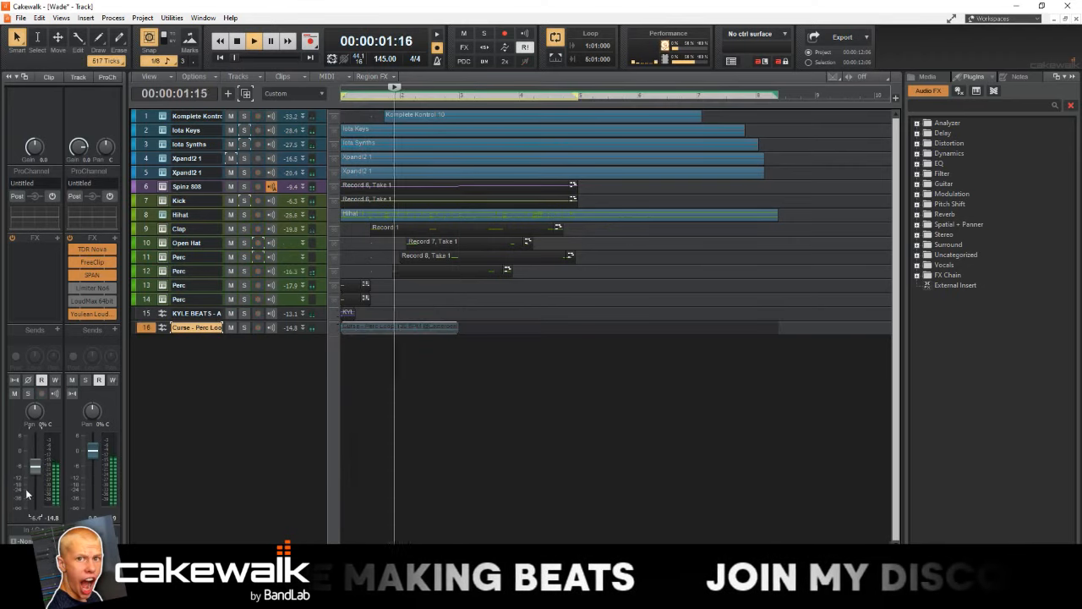
- Stop playback and delete the perc loop clip from track 16
left_click(396, 324)
left_click_drag(396, 324, 480, 307)
left_click(634, 334)
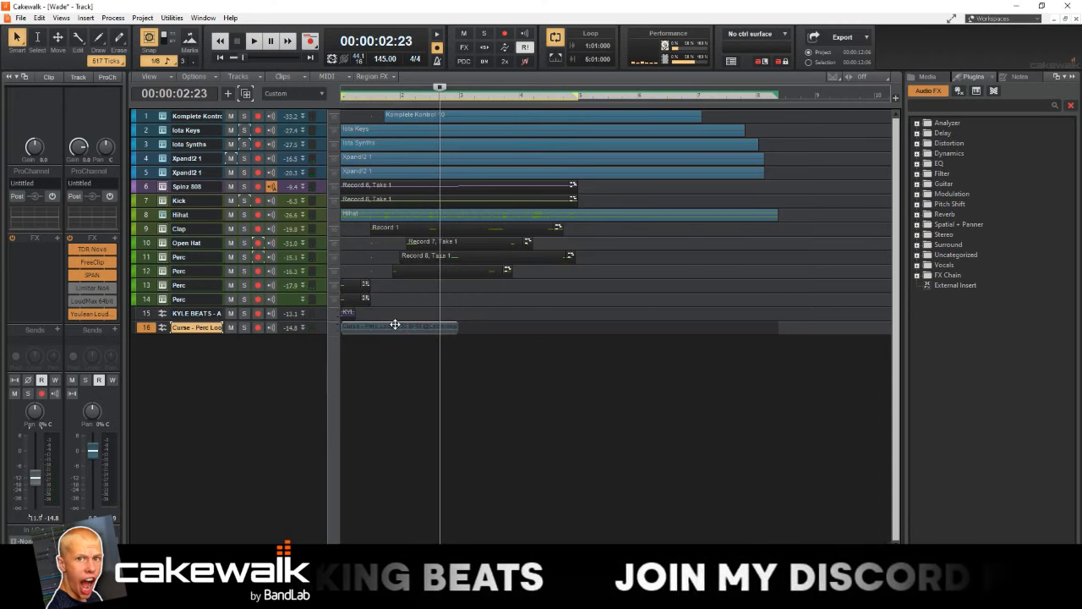
key("Delete")
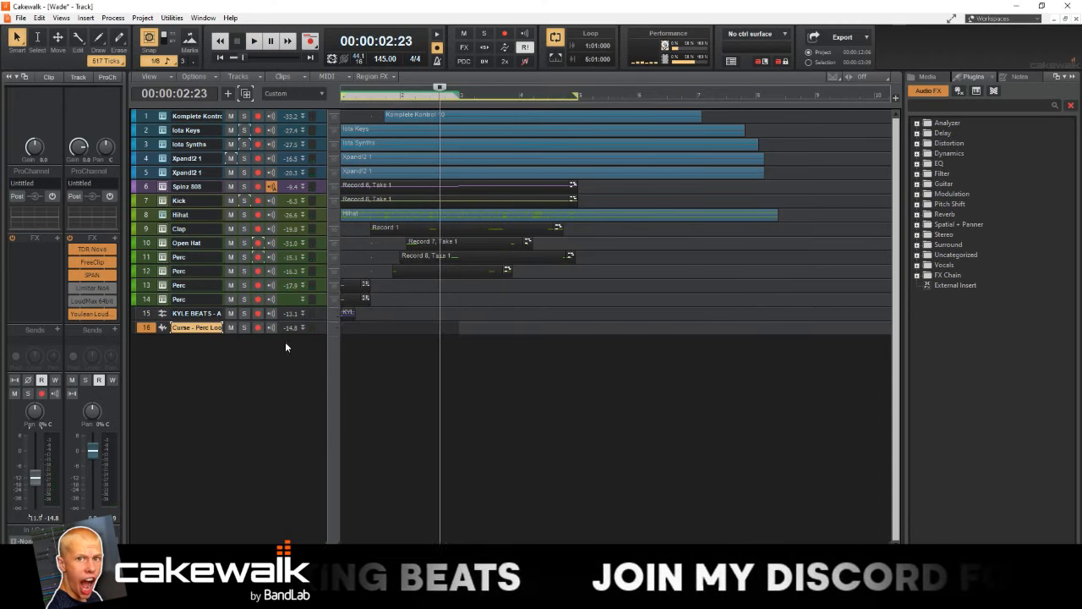
left_click(162, 285)
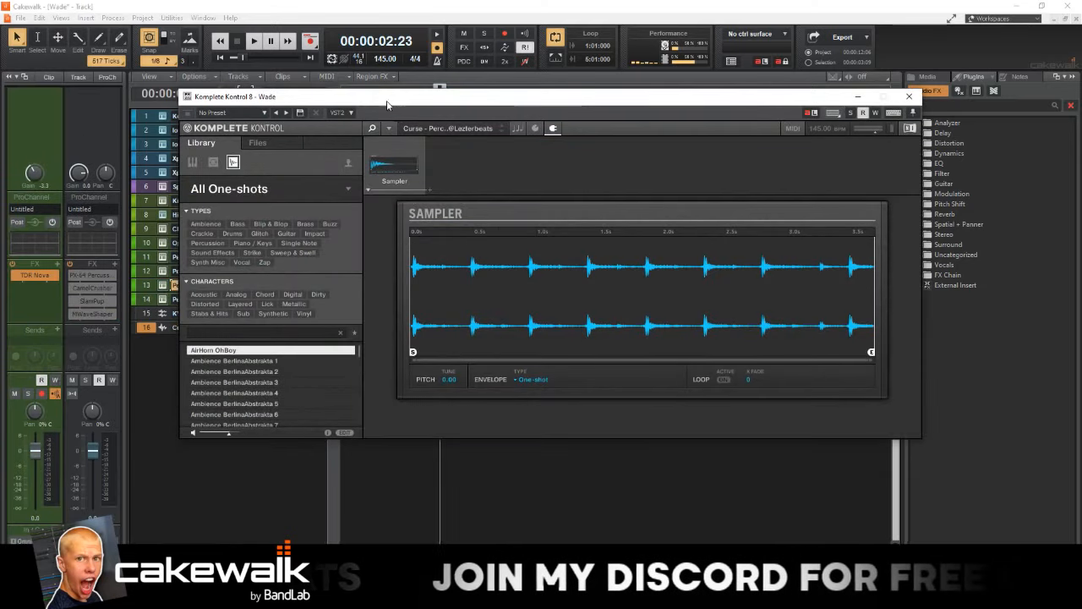
left_click_drag(382, 101, 695, 119)
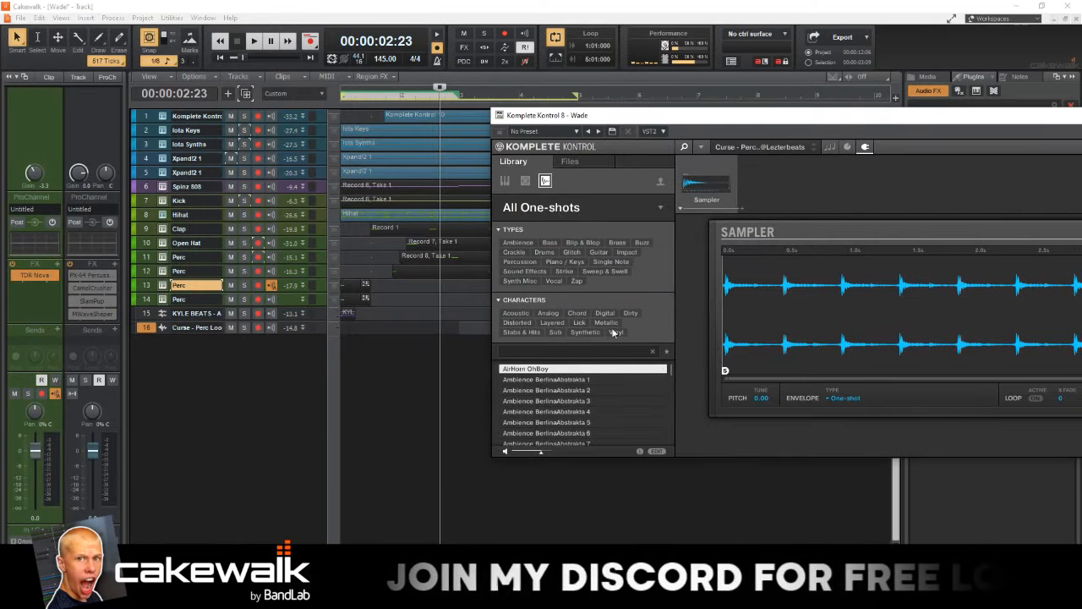
left_click(569, 161)
double_click(535, 300)
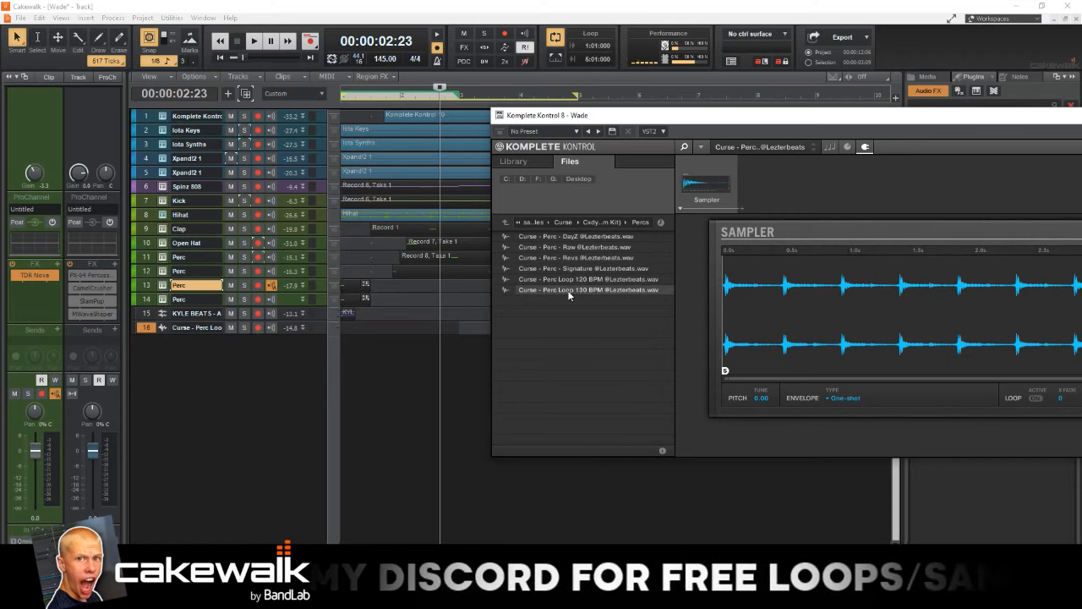
left_click(385, 330)
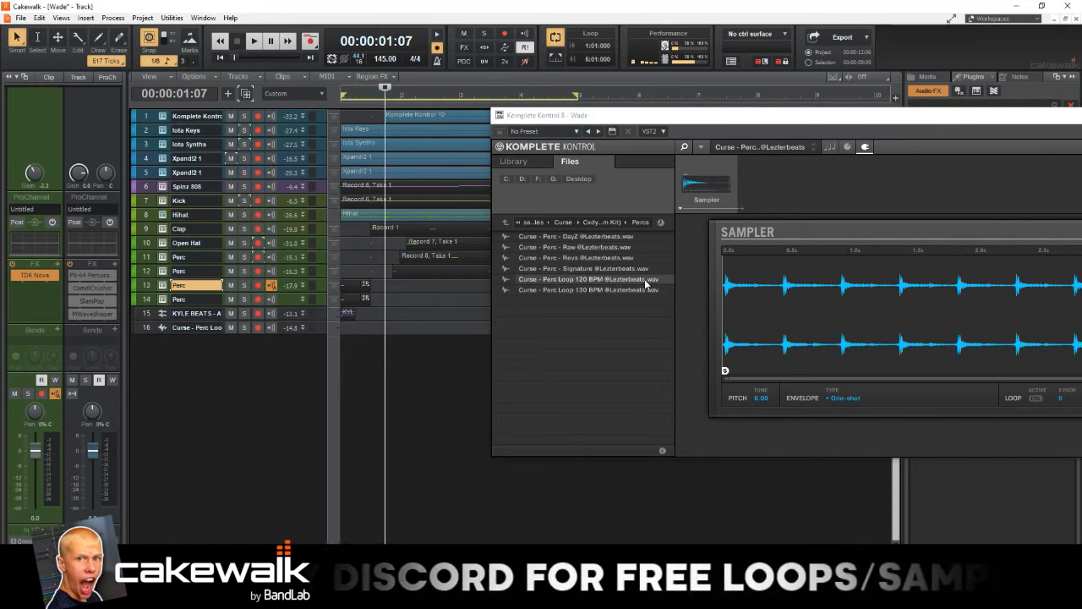
left_click(602, 290)
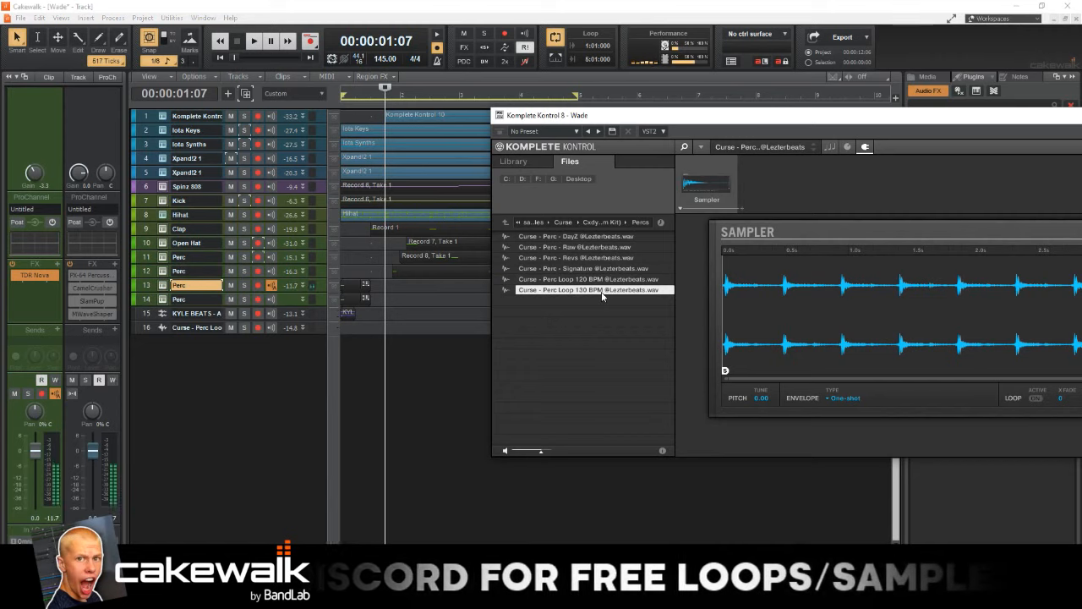
left_click(437, 324)
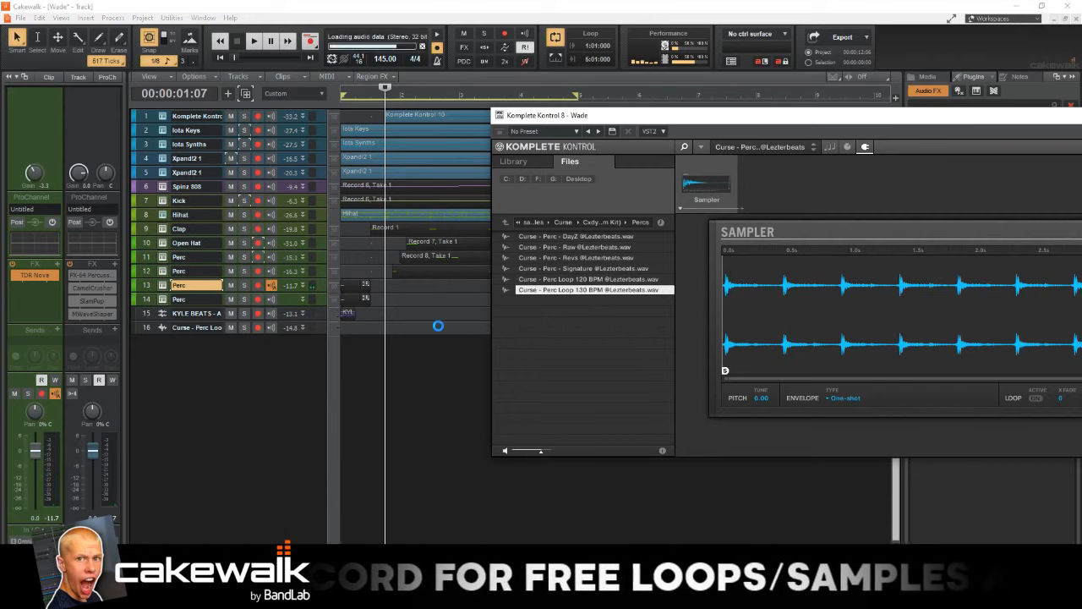
- Mute track 13 and move the new perc loop clip to the start of track 16, closing the sampler
left_click(230, 284)
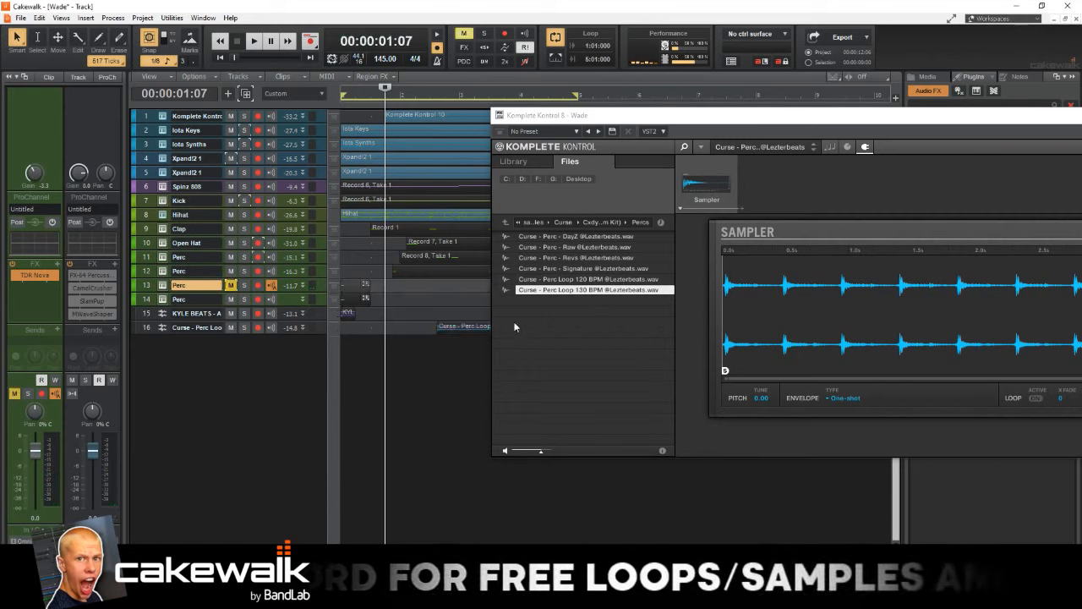
left_click_drag(487, 324, 377, 328)
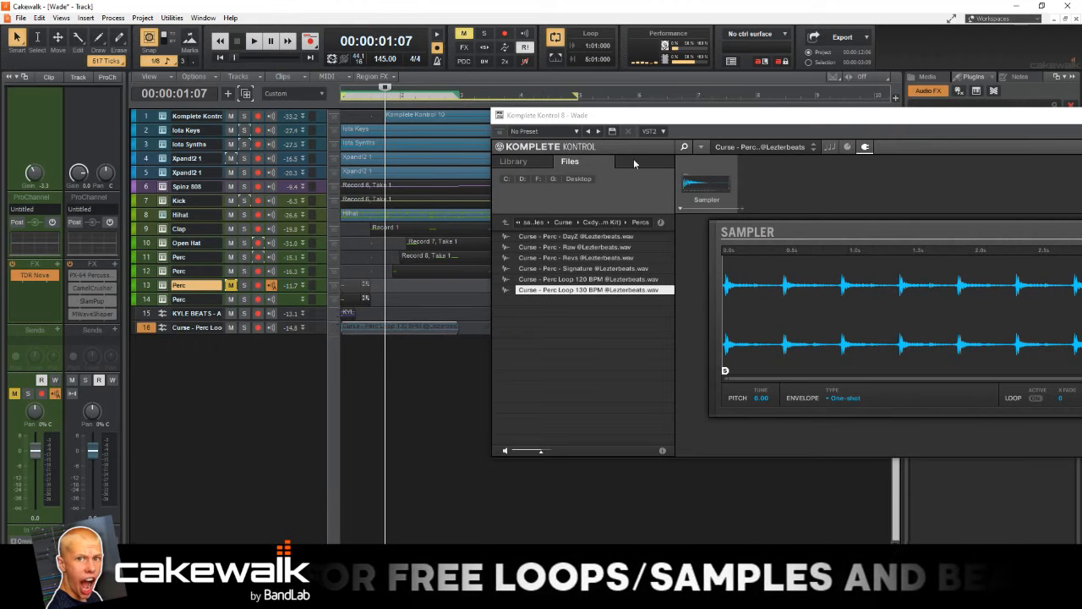
left_click_drag(695, 115, 425, 150)
left_click(949, 150)
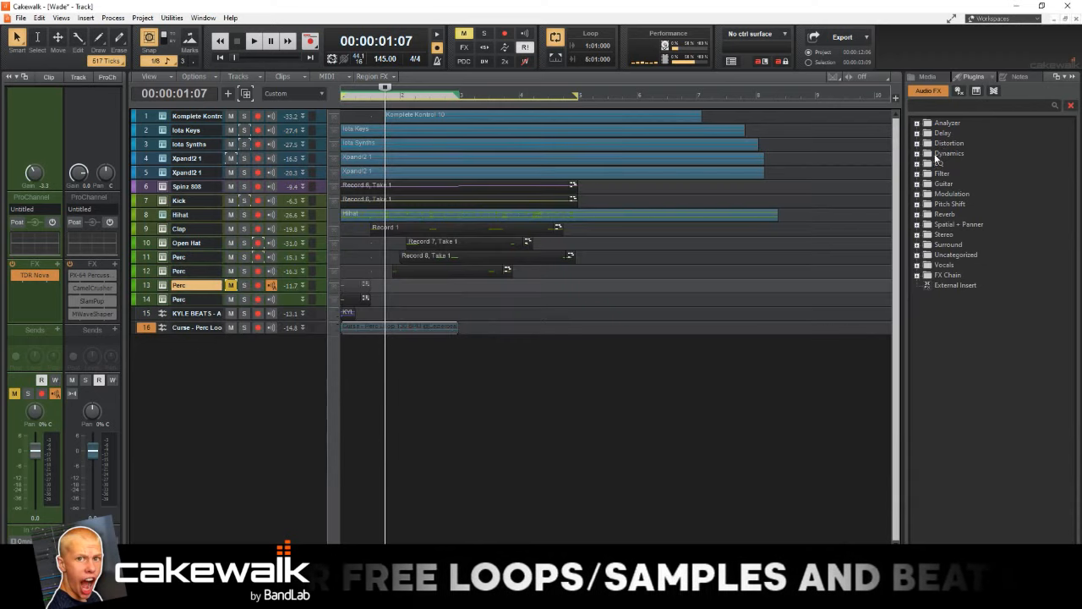
- Play the beat from the start to hear the re-added perc loop, and stop it after the clip ends
key("w")
key("space")
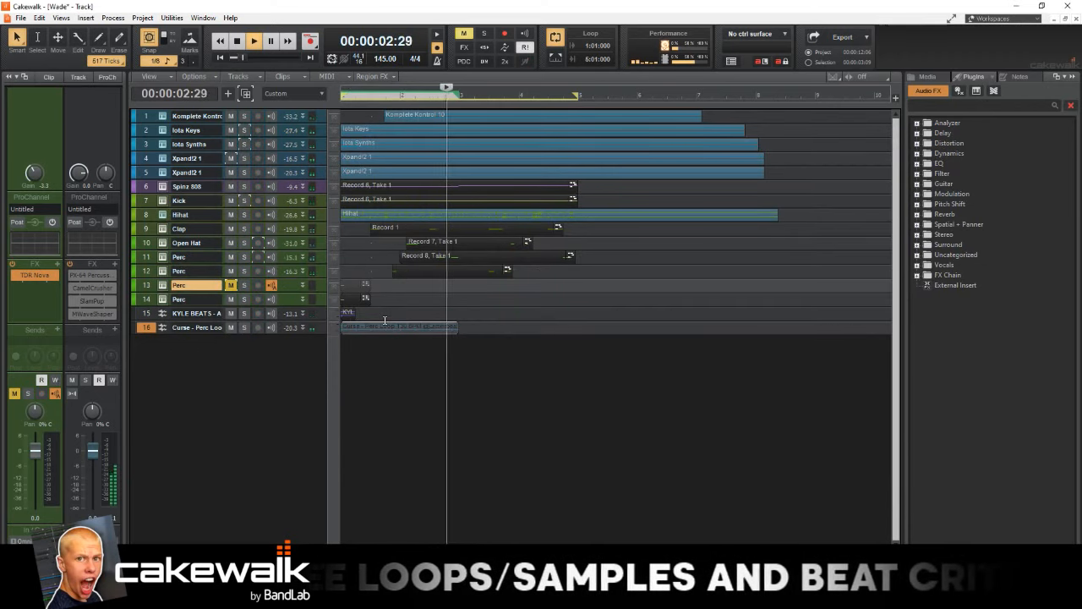
key("space")
- Lay out two perc loop clips back to back on track 16, the first at the start and its copy from bar 3
left_click_drag(387, 325, 501, 327)
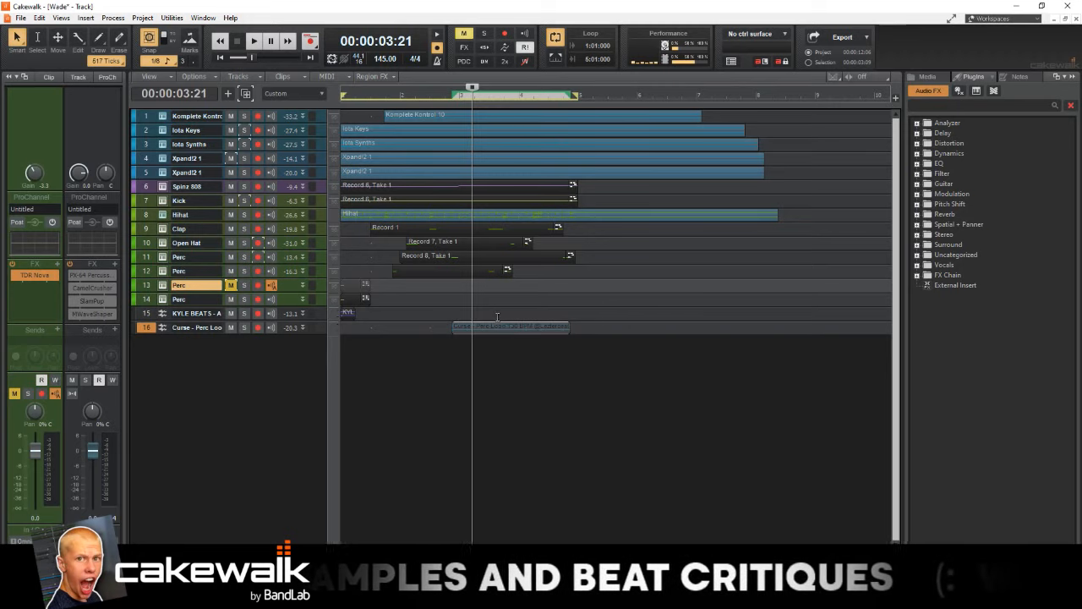
left_click_drag(499, 325, 355, 326)
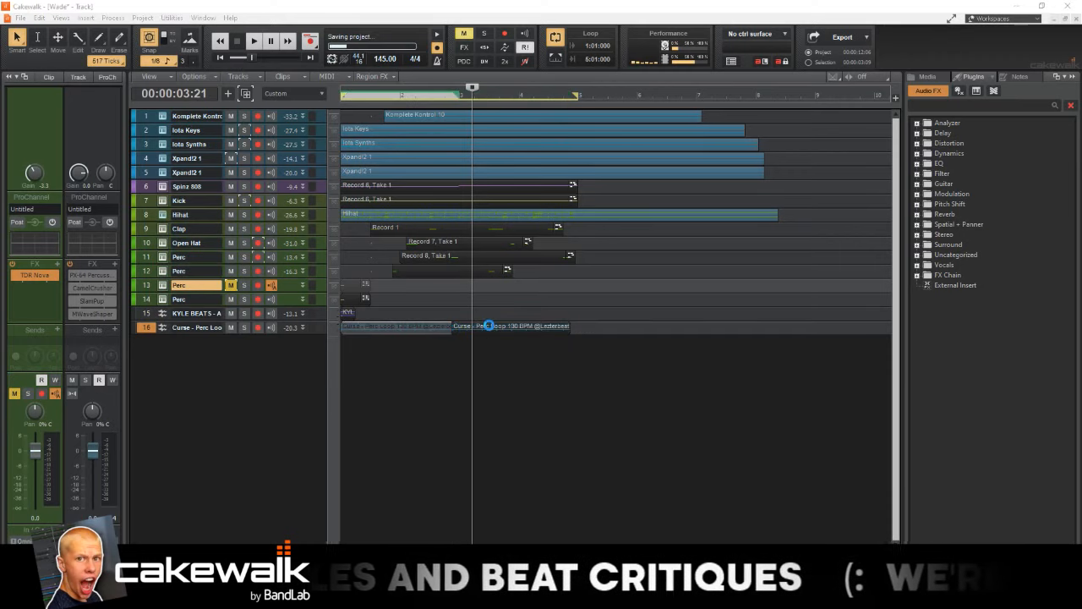
left_click(502, 325)
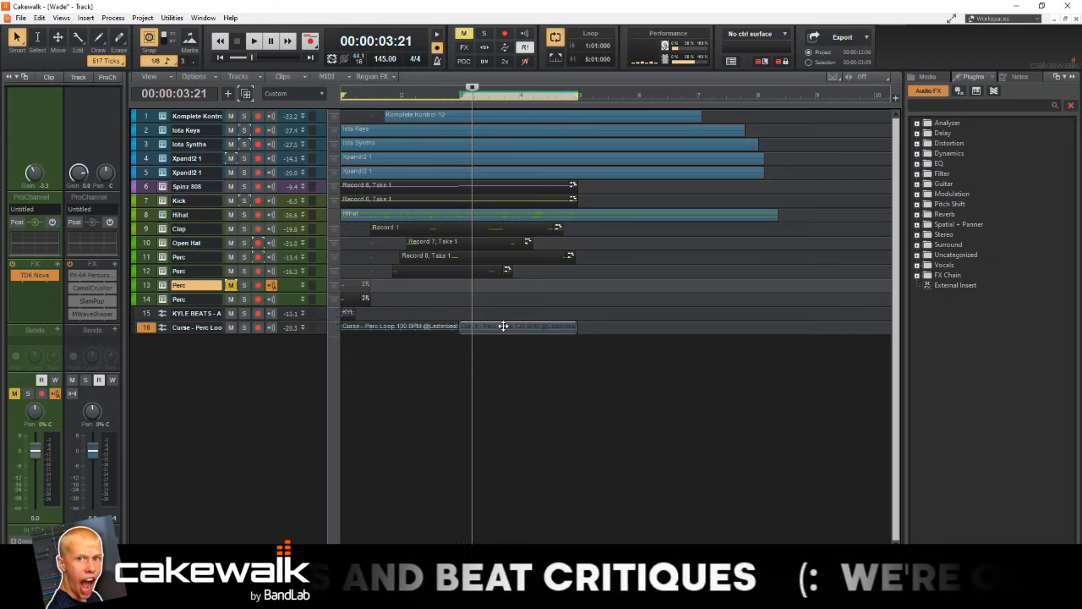
- Play the beat from the start with both perc loop clips and enlarge the track heights
key("w")
key("space")
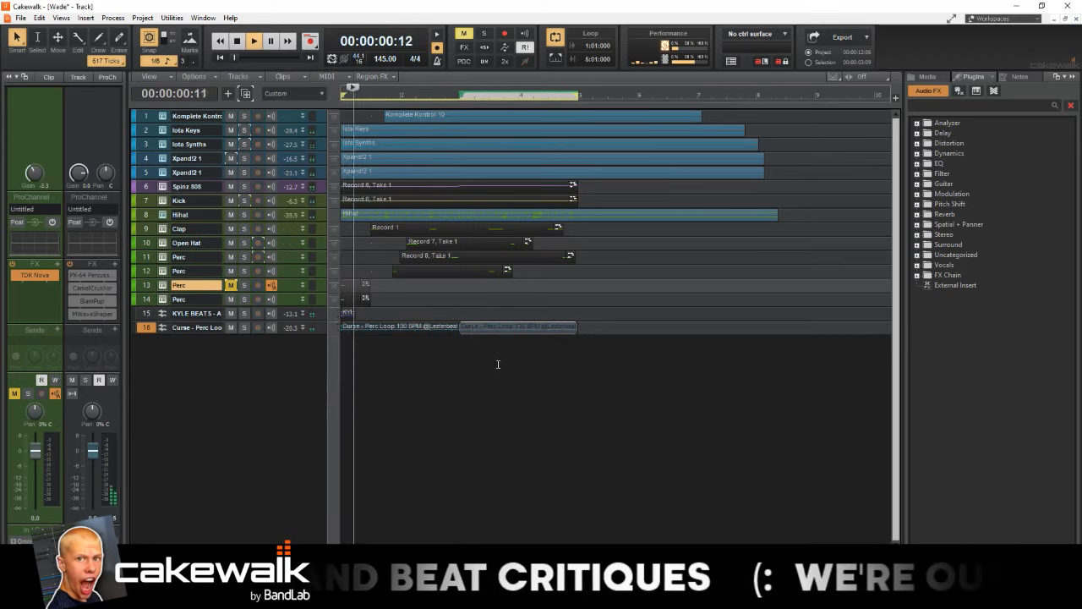
key("ctrl+Down")
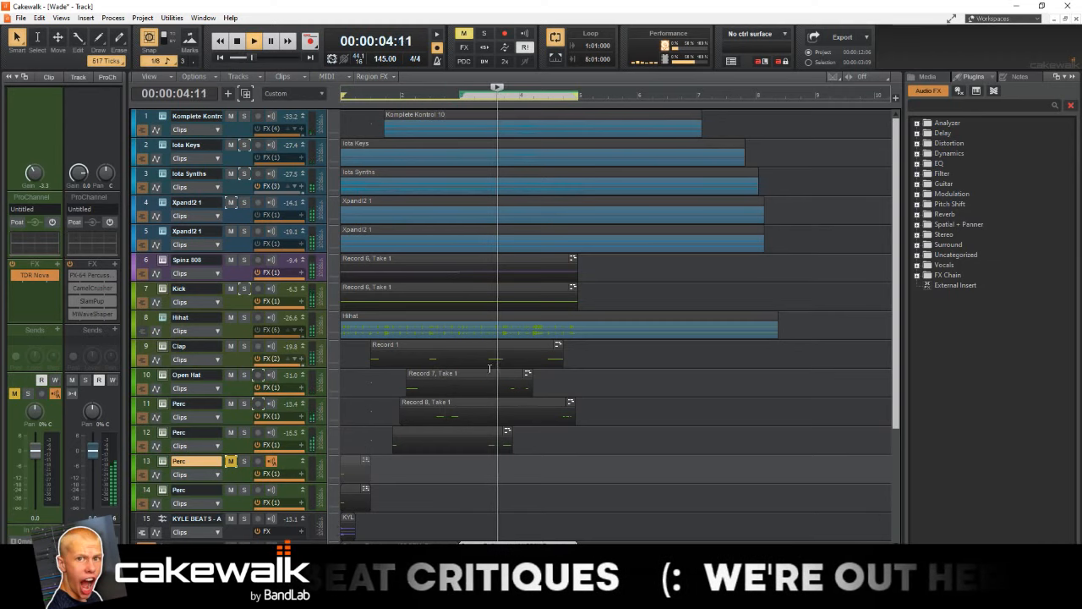
- Load Fed Snare.wav from the Candy Boy Kill em_ Vol. 4 Snare folder into track 14's sampler and close it
left_click(163, 490)
key("w")
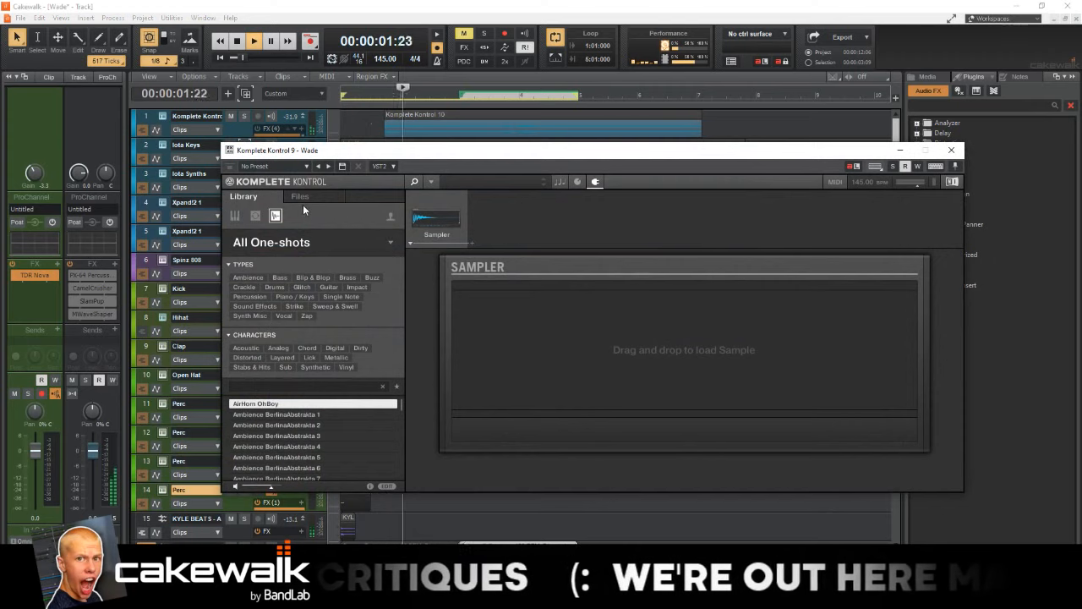
left_click(303, 199)
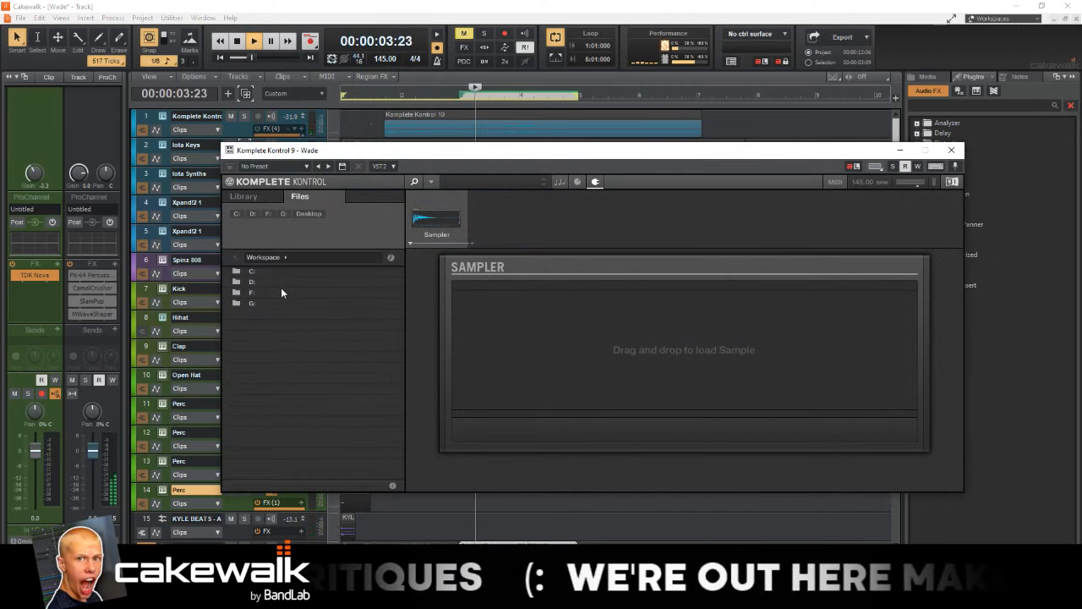
double_click(280, 292)
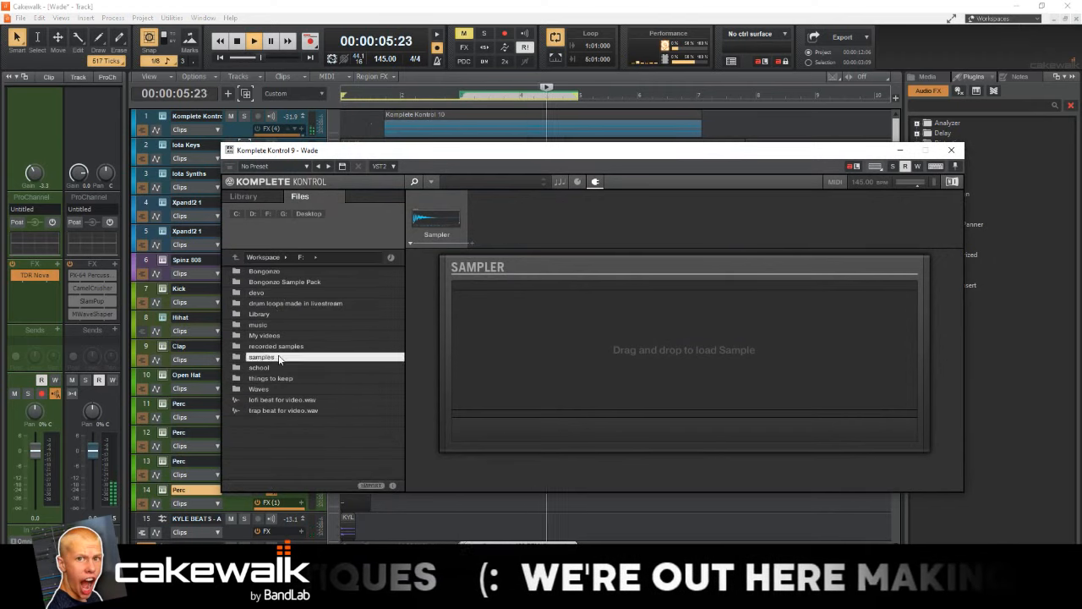
double_click(277, 355)
double_click(293, 336)
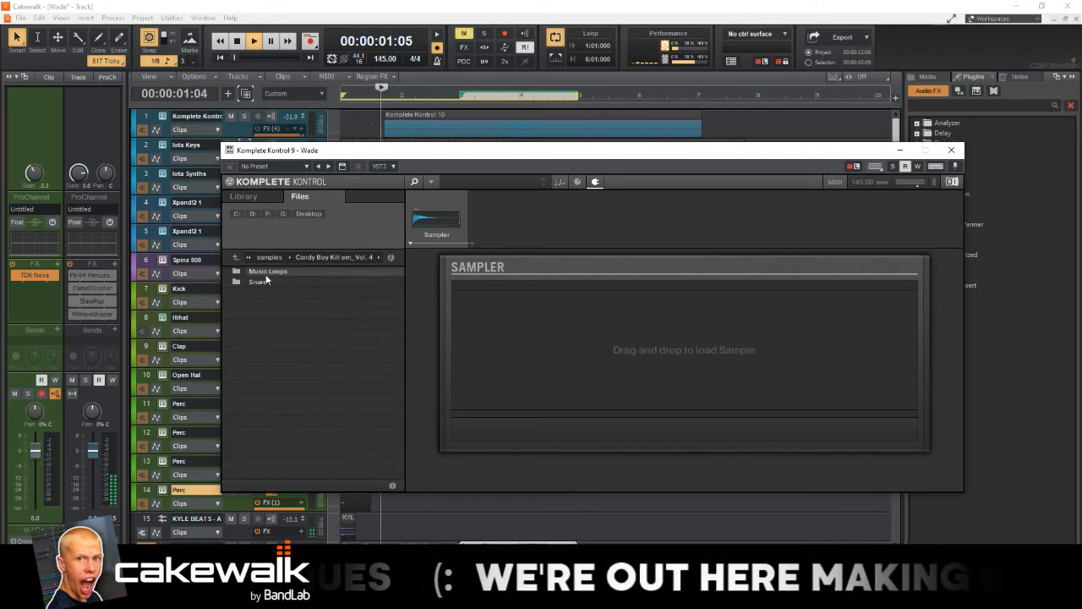
double_click(264, 284)
double_click(272, 303)
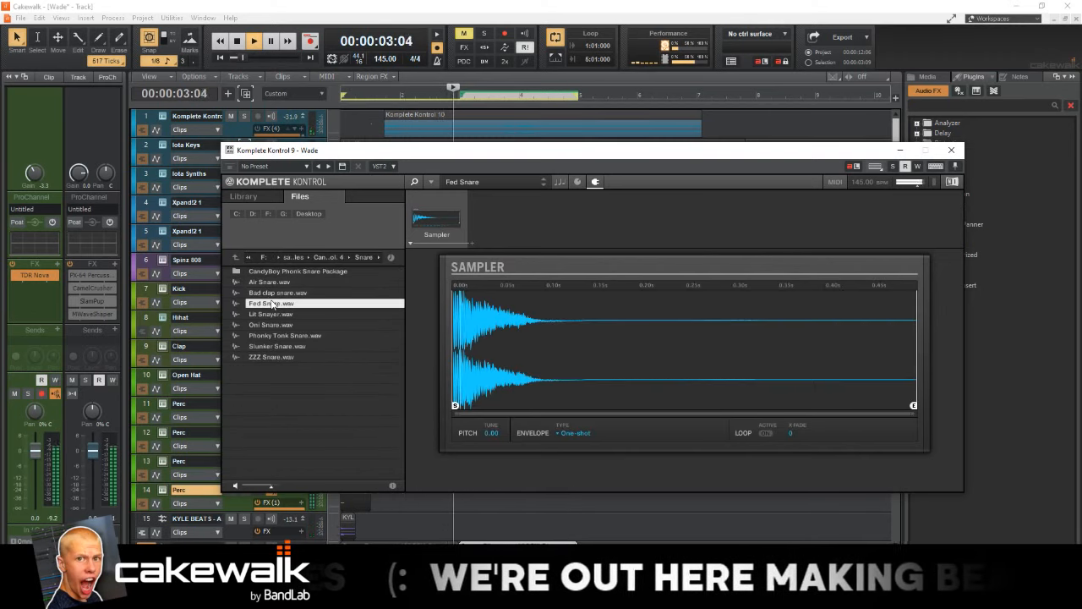
left_click(951, 150)
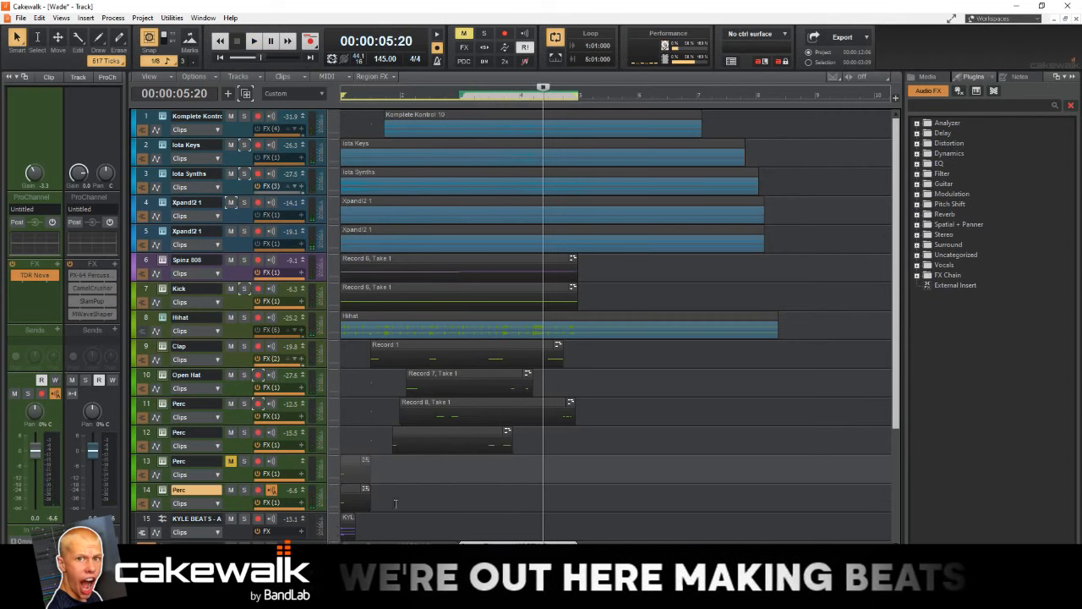
- Delete the short clip on track 14 and add the PX-64 Percussion Strip to that track's effects
left_click(348, 492)
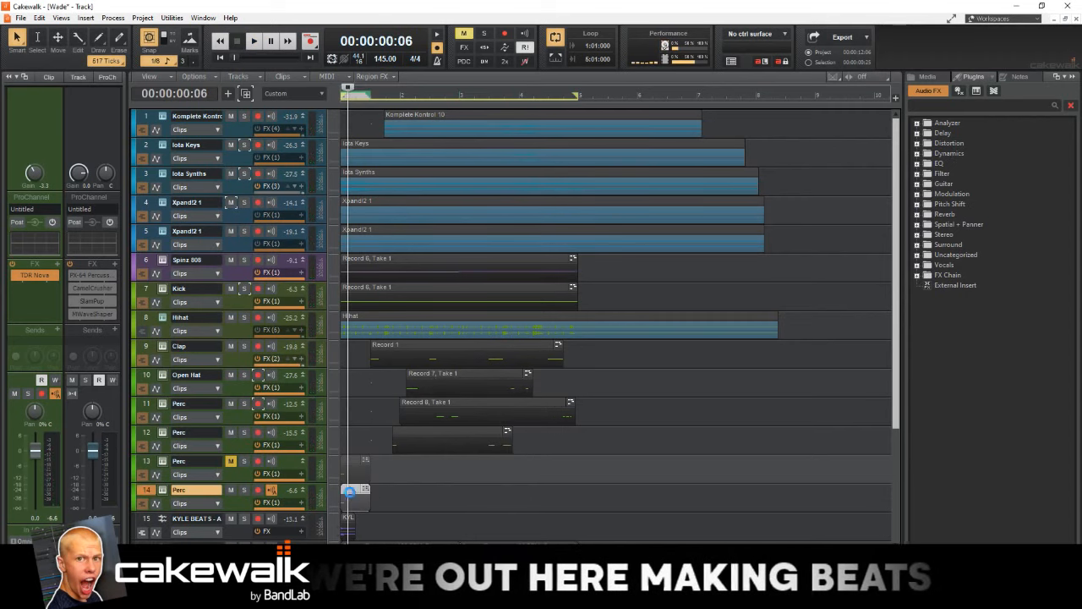
key("Delete")
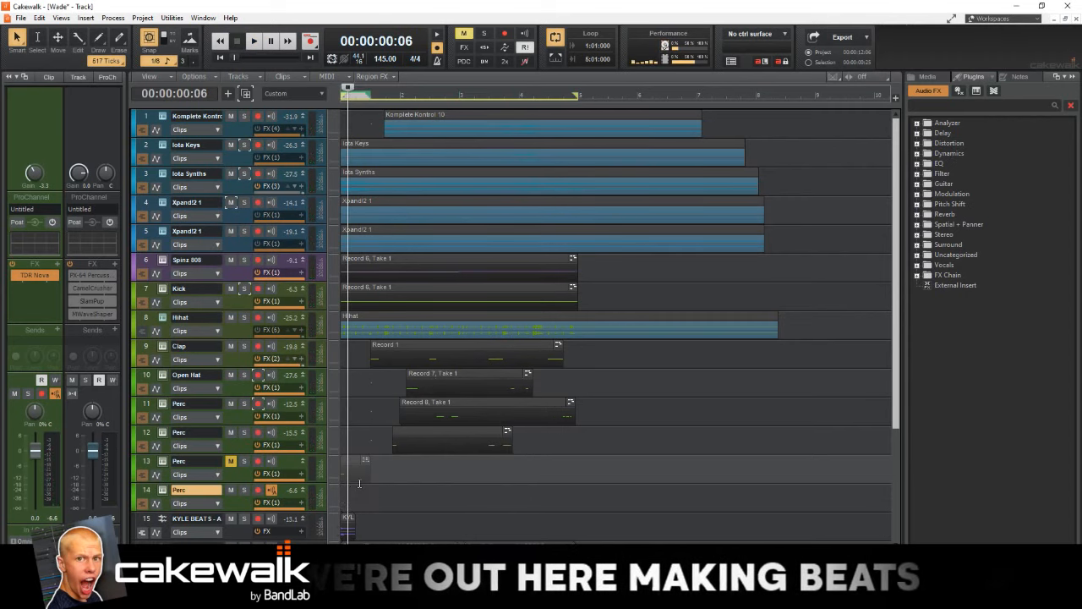
left_click(918, 255)
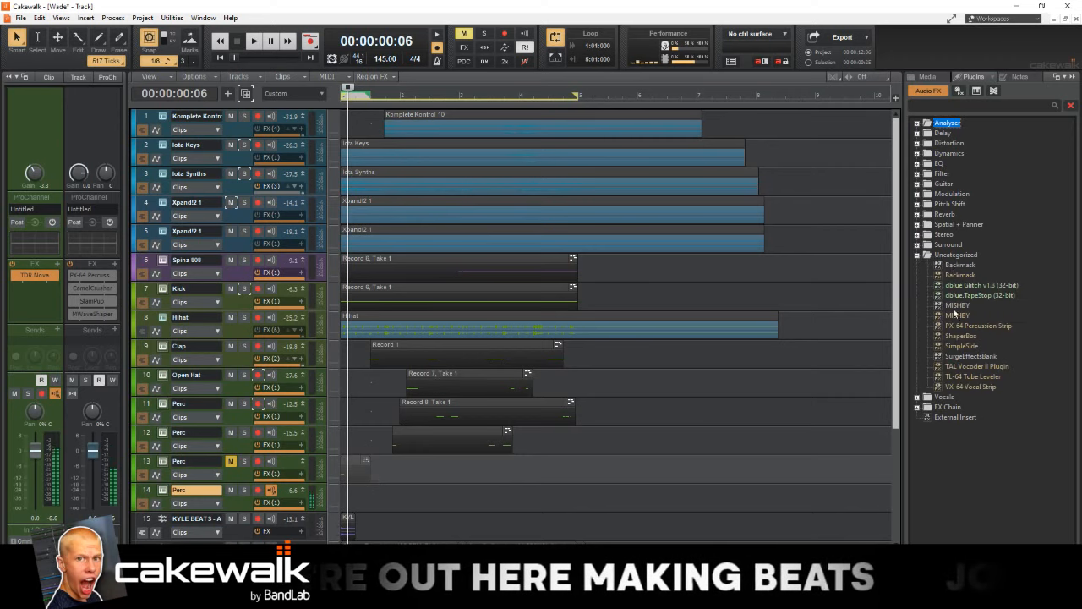
left_click_drag(970, 324, 44, 329)
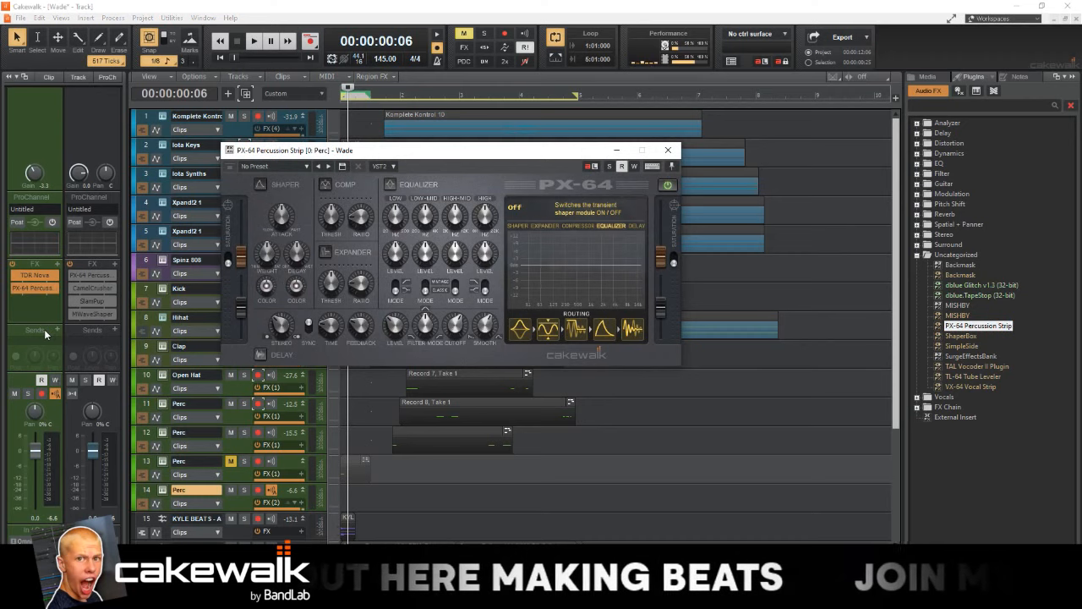
- Turn on the PX-64's shaper with 25.0% decay and its expander with a ratio of 1 to Inf
left_click(272, 183)
left_click_drag(279, 226, 238, 407)
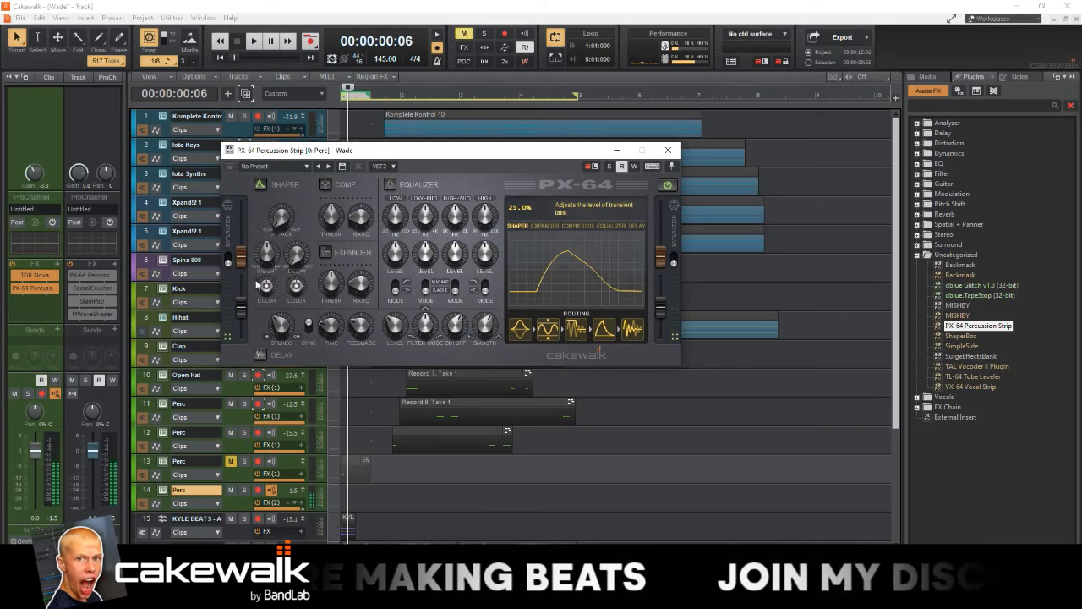
left_click(325, 252)
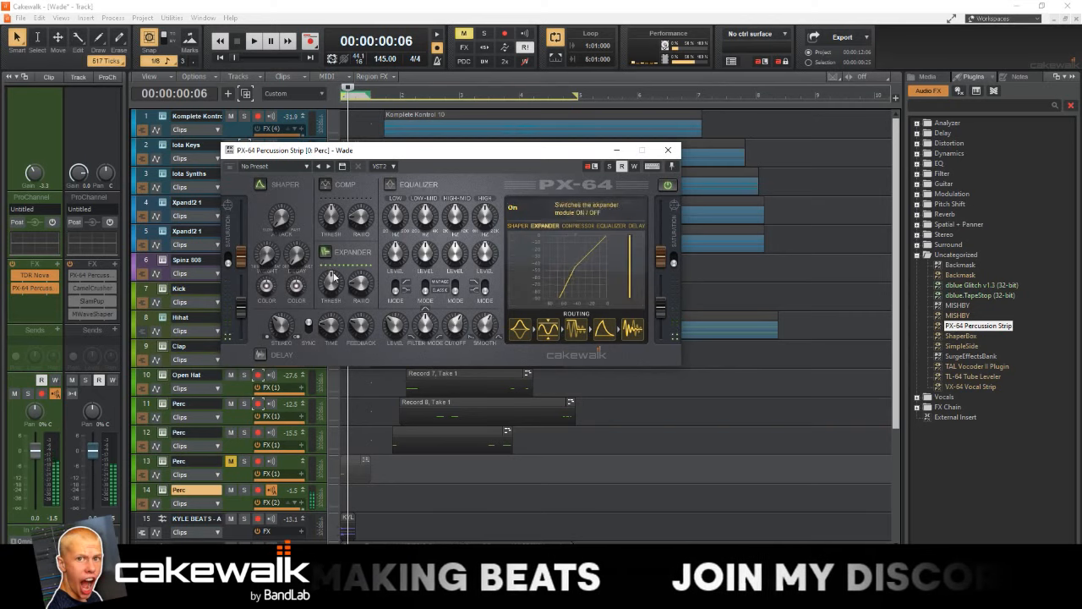
left_click_drag(362, 288, 403, 115)
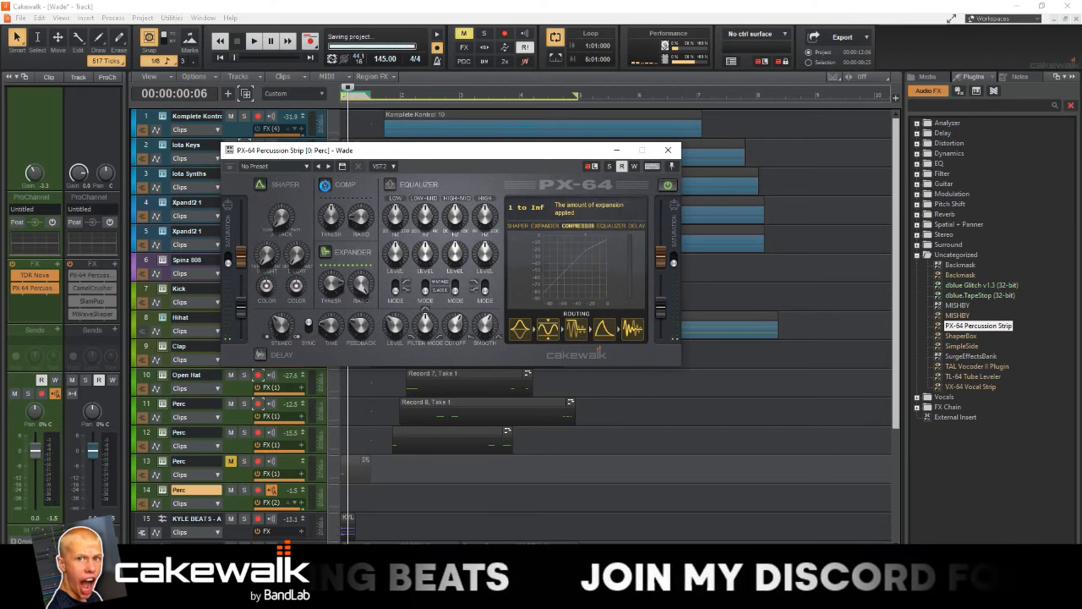
- Turn on the PX-64's compressor with a -20.4 dB threshold and duplicate the plug-in in track 14's effects
left_click(326, 186)
mouse_move(345, 218)
left_mouse_down()
mouse_move(372, 207)
mouse_move(351, 213)
left_mouse_up()
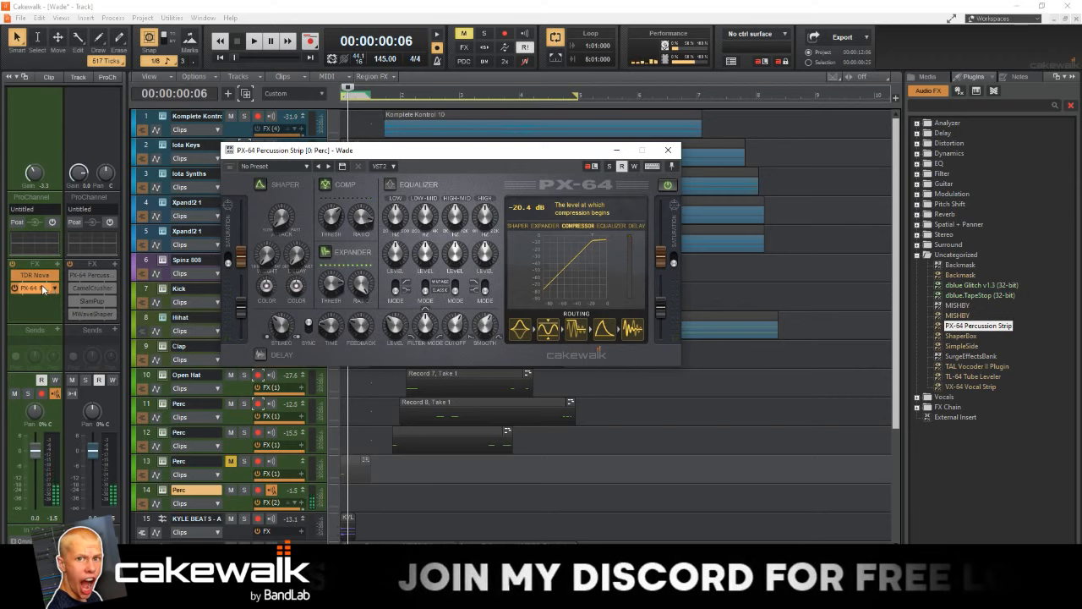
left_click_drag(41, 284, 39, 301)
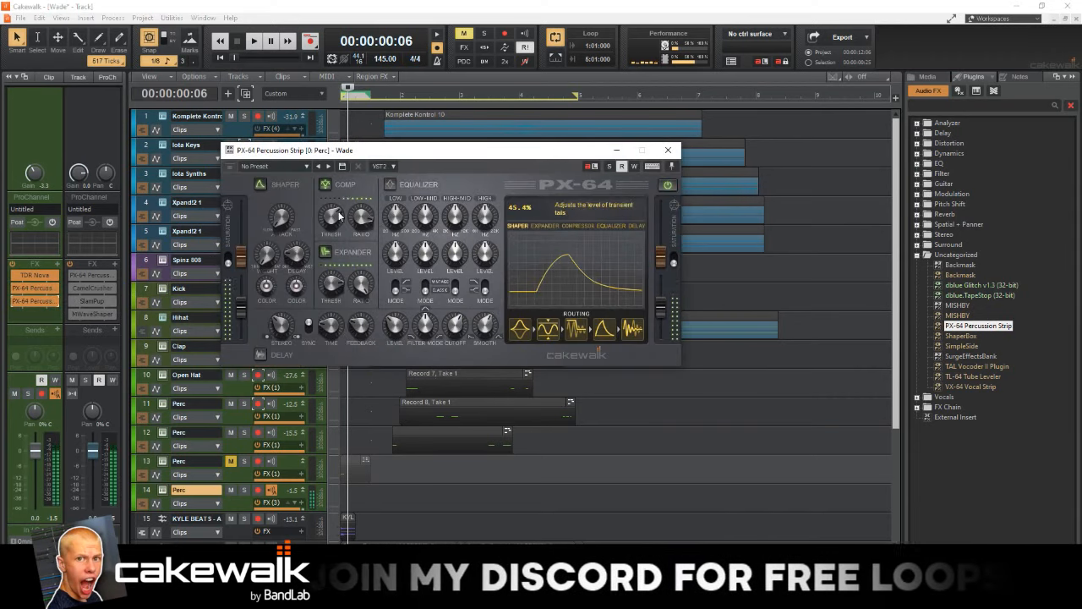
- Turn off the PX-64's expander and compressor and set the shaper's attack to 47.3%
left_click(326, 251)
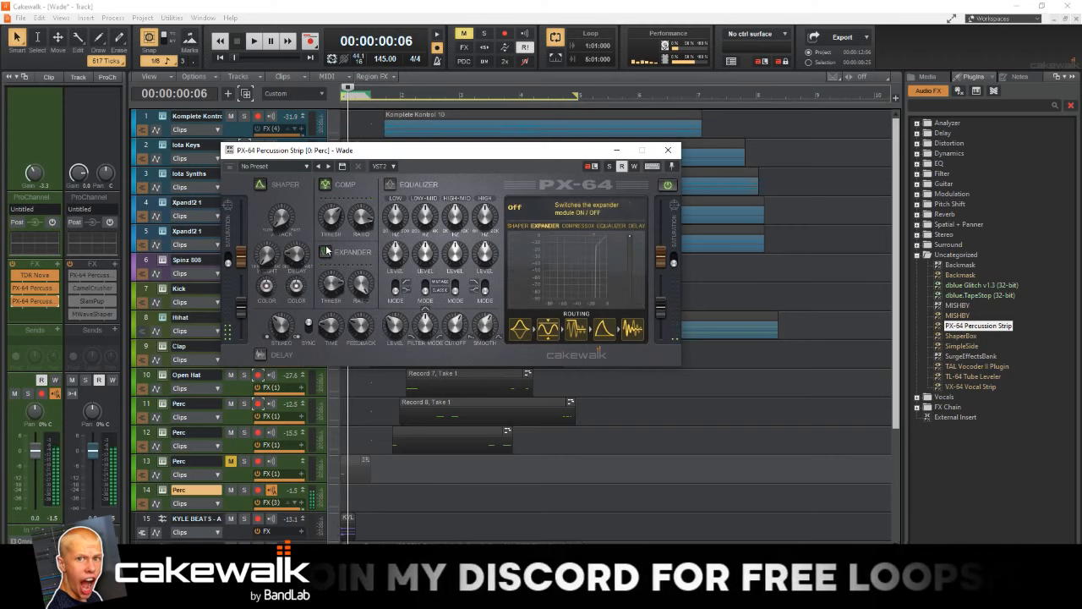
left_click(326, 188)
left_click_drag(274, 251, 285, 197)
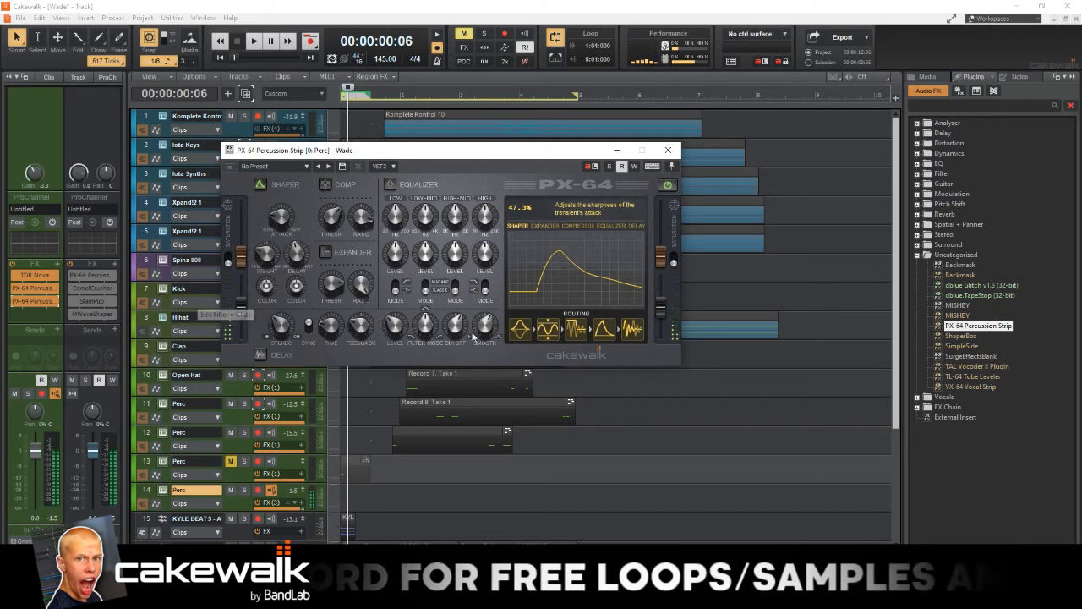
- Turn on the PX-64's equalizer, cut and retune its low band, and close the plug-in window
left_click(390, 185)
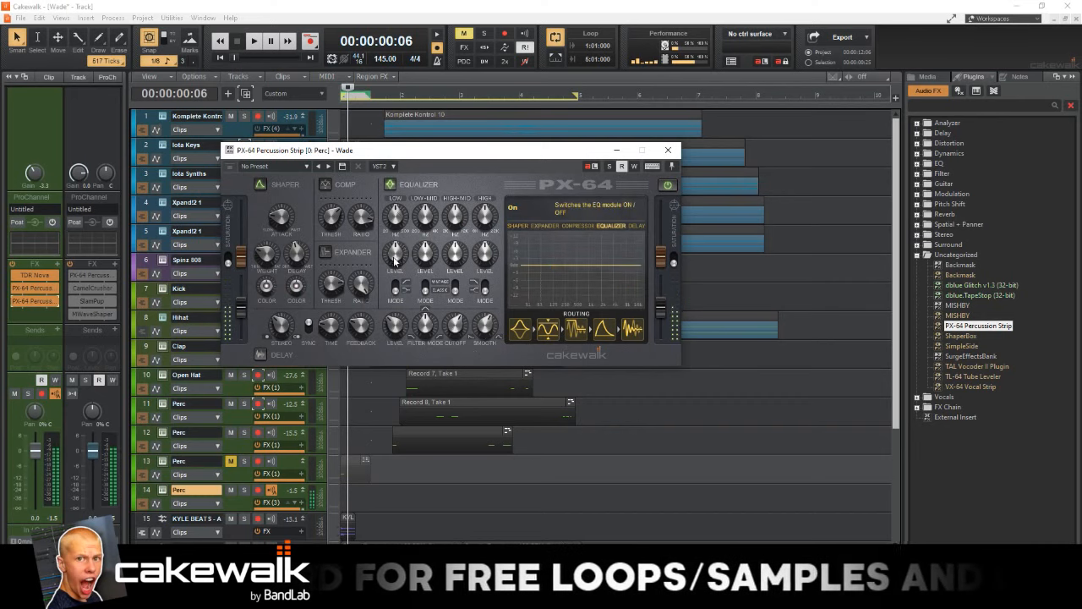
left_click_drag(394, 260, 375, 334)
left_click_drag(400, 218, 438, 153)
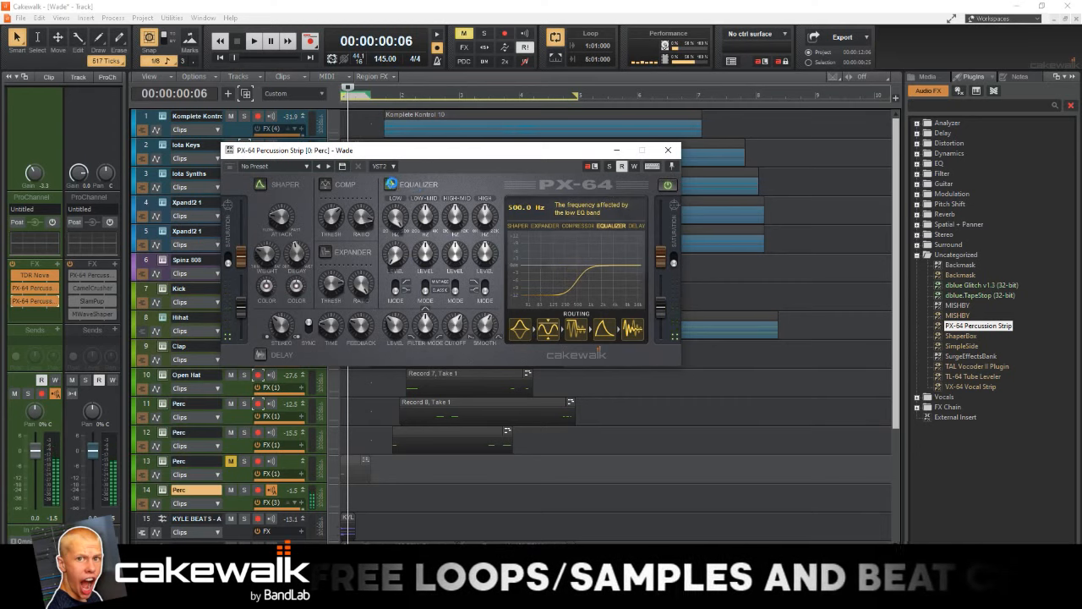
left_click_drag(396, 216, 399, 246)
left_click(668, 149)
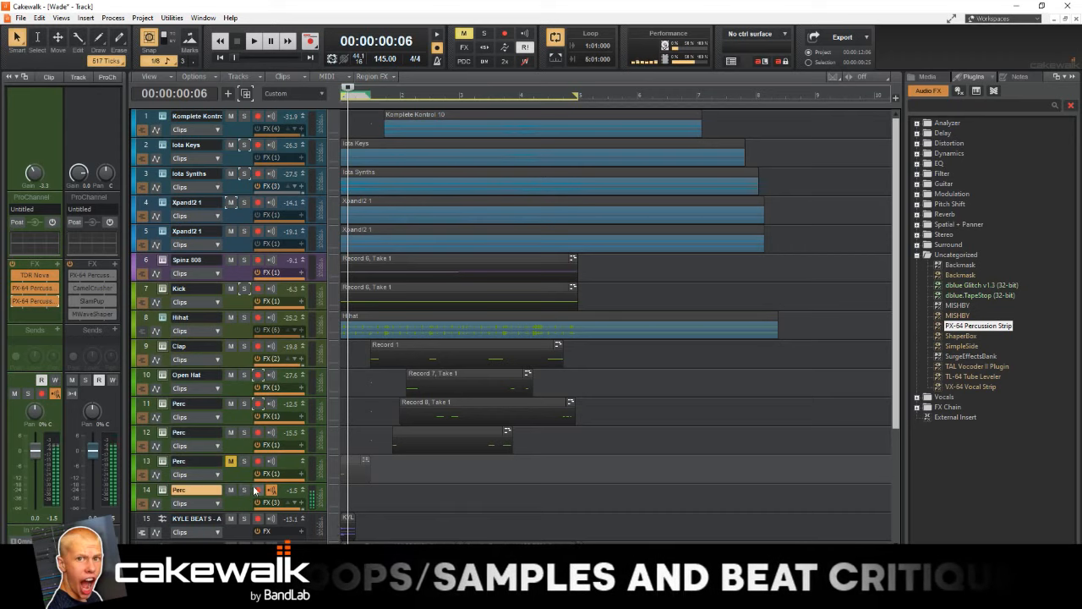
- Play the opening of the beat to hear the processed snare layer against the other tracks
key("space")
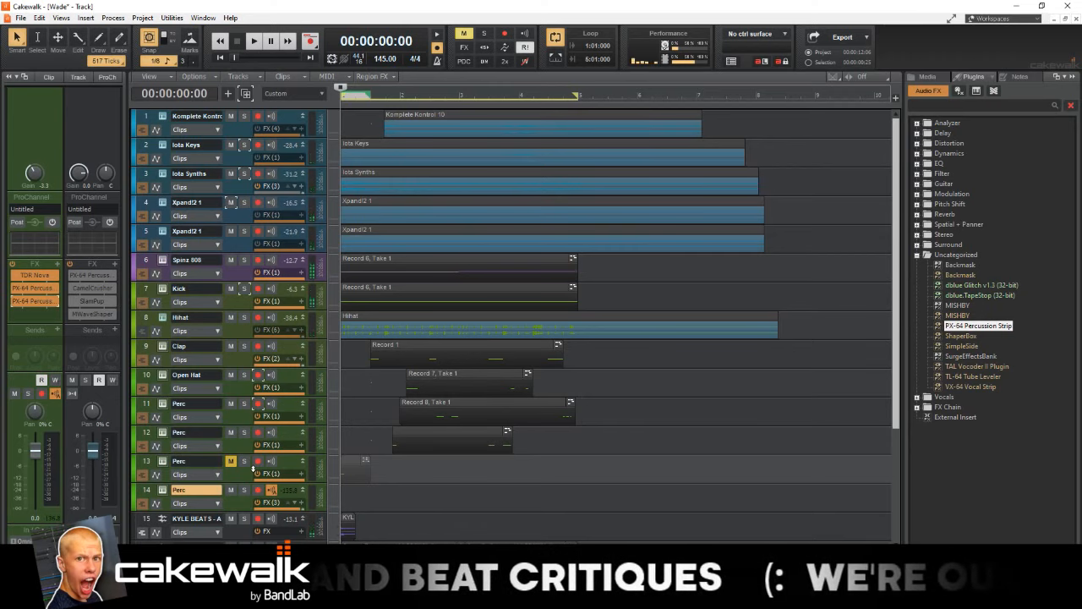
key("space")
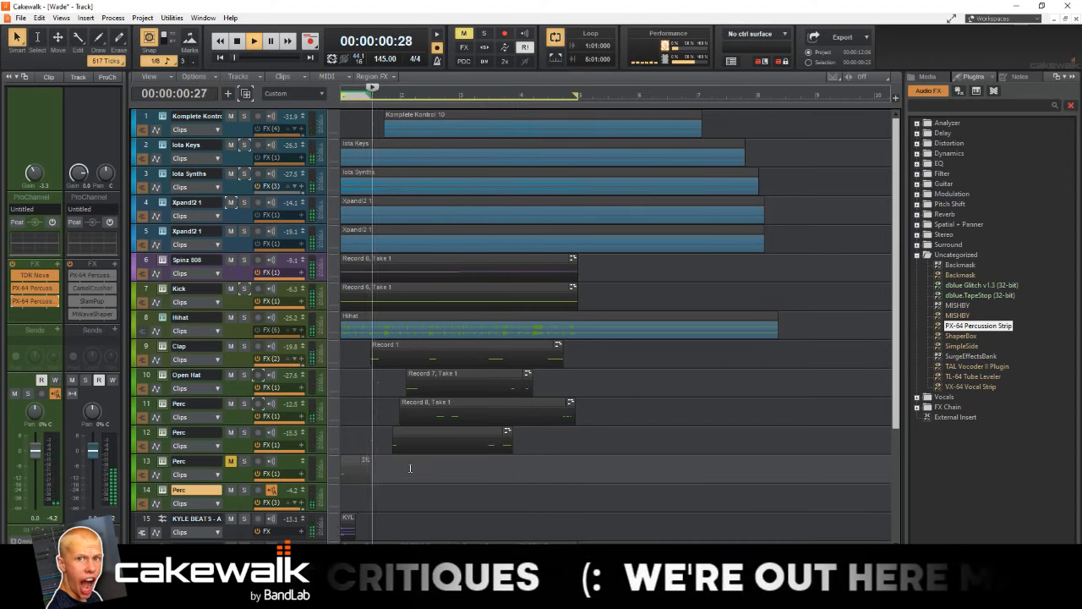
key("space")
- Hide the browser and open track 14 in a maximized Piano Roll at the project start with the Draw tool active
key("b")
key("w")
right_click(366, 491)
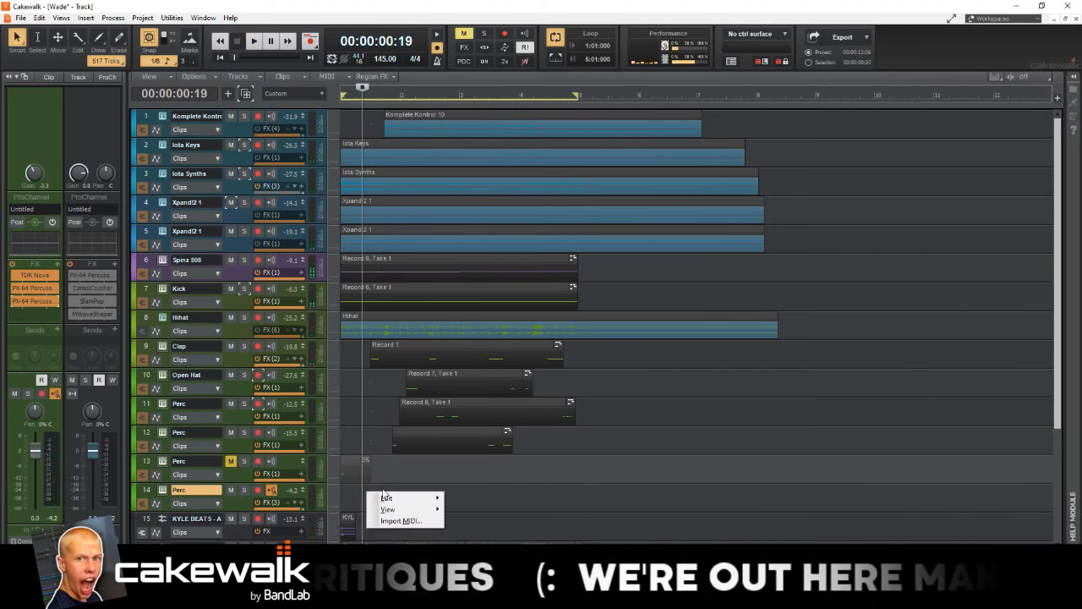
mouse_move(389, 510)
left_click(477, 509)
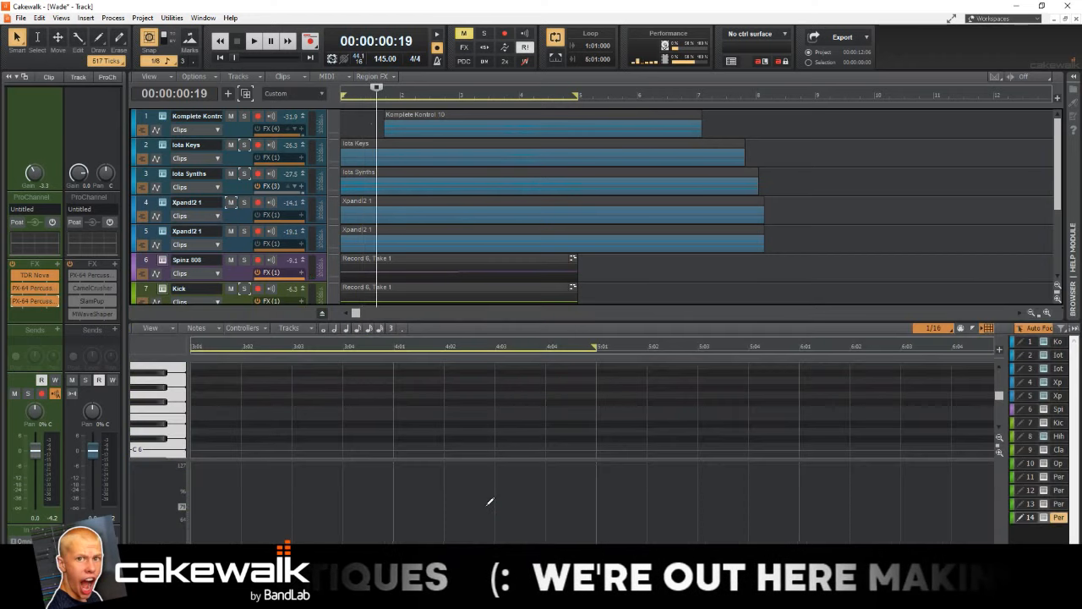
key("shift+f")
key("shift+d")
key("t")
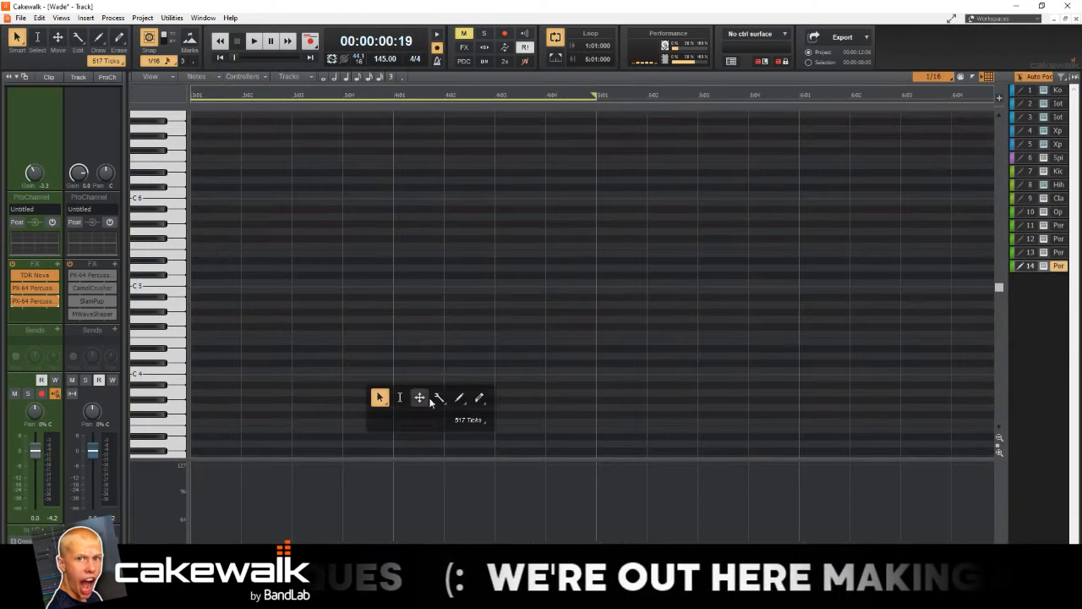
left_click(459, 398)
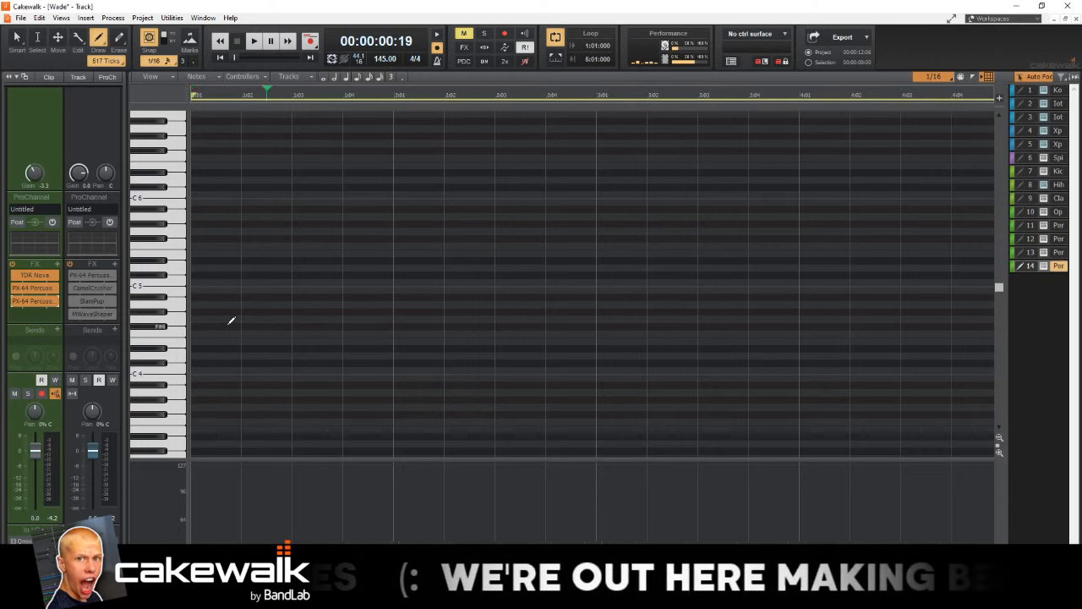
key("w")
key("ctrl+Right")
key("ctrl+Right")
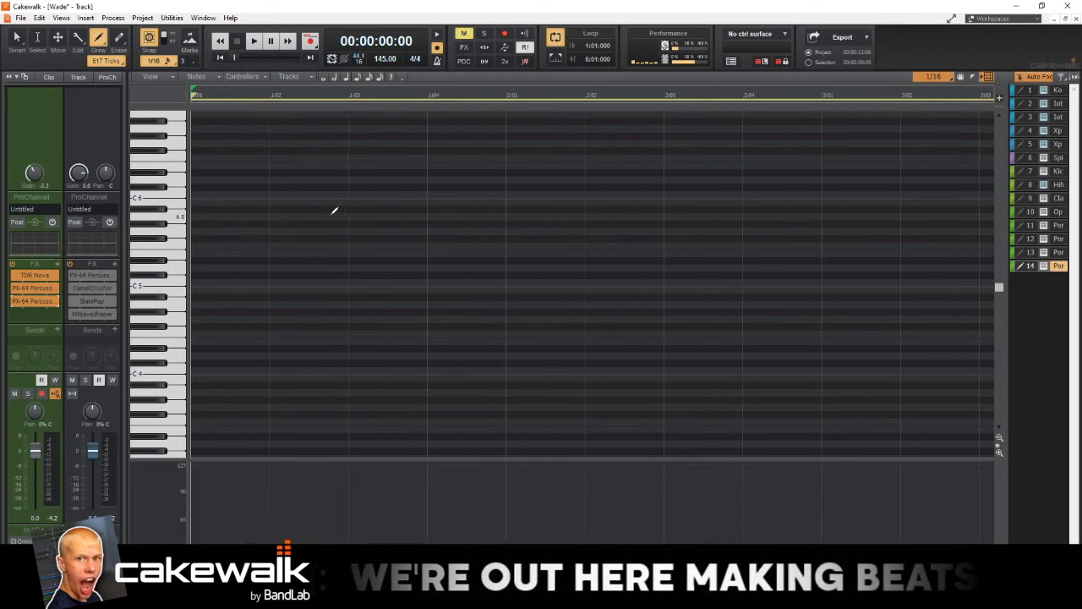
left_click(311, 217)
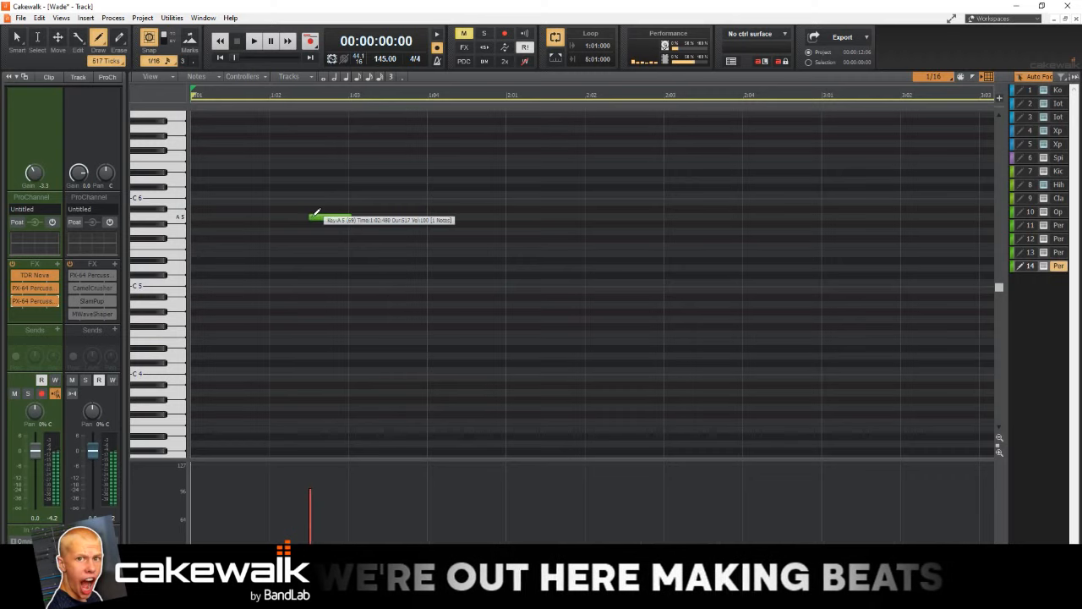
left_click(330, 180)
key("ctrl+z")
key("ctrl+z")
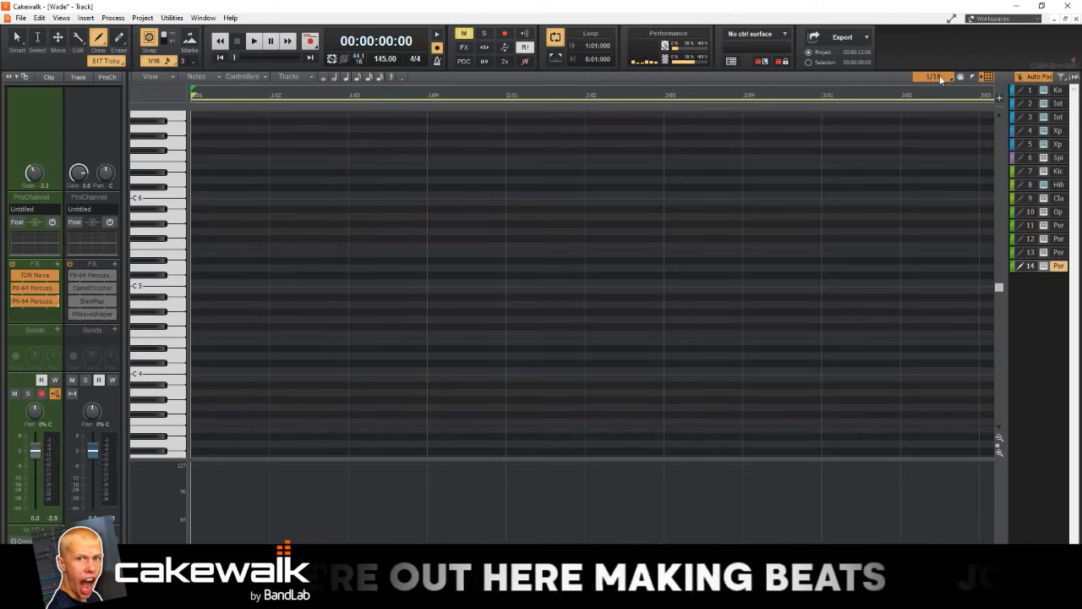
- Set the grid to 64th notes, draw a rising run from G5 to F6 starting mid-beat 2 of bar 1, and play it
left_click(933, 77)
left_click(941, 285)
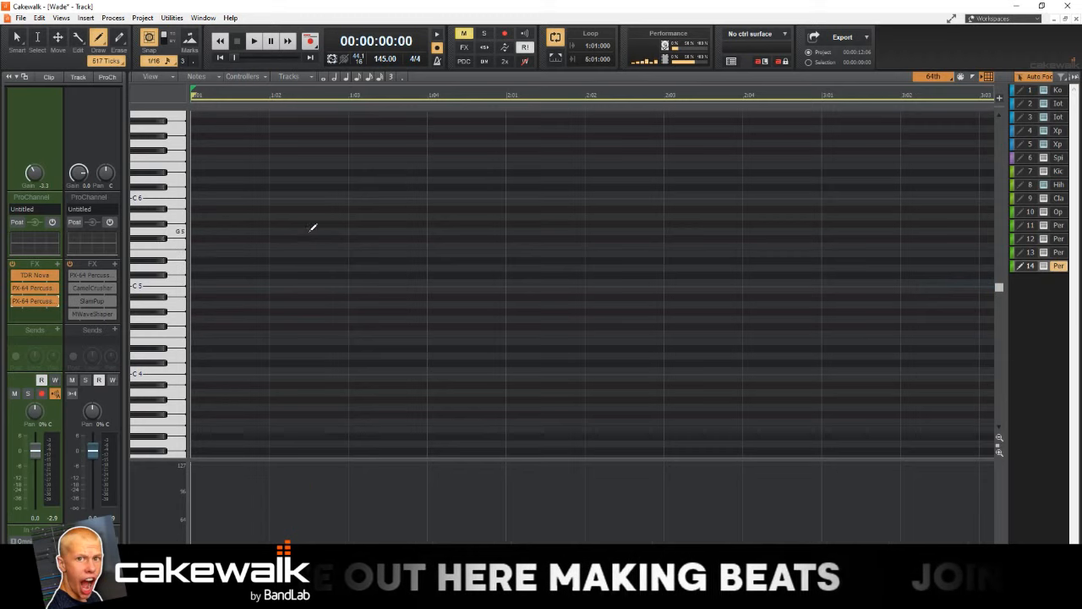
left_click_drag(310, 231, 345, 158)
key("space")
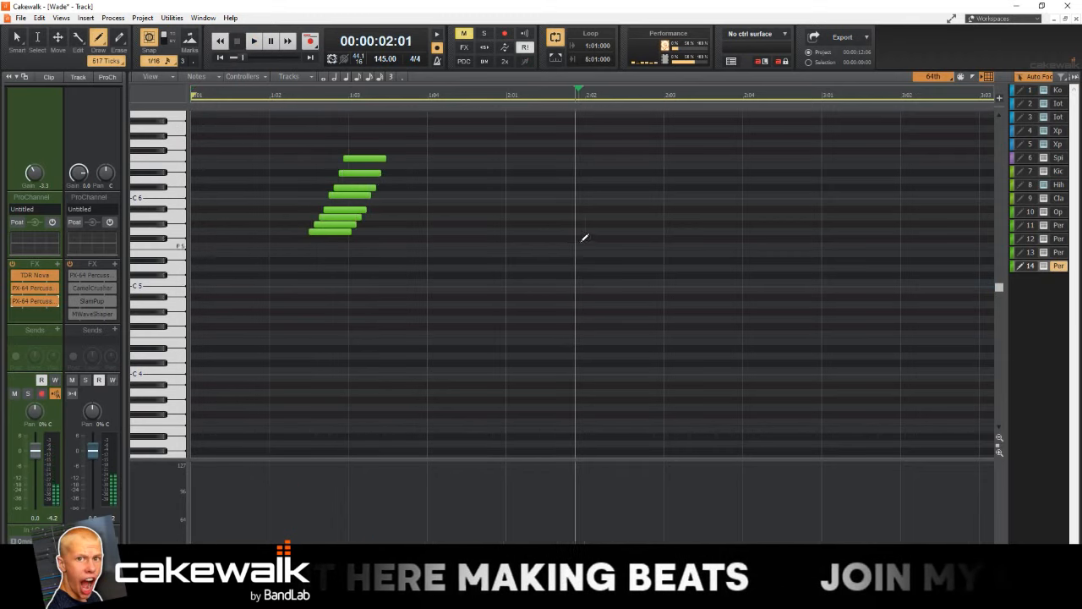
key("space")
- Extend the pattern with repeated-note rolls on G5 and D5 in bar 2, a rising run in bar 3 and a falling run in bar 4
left_click_drag(621, 231, 682, 232)
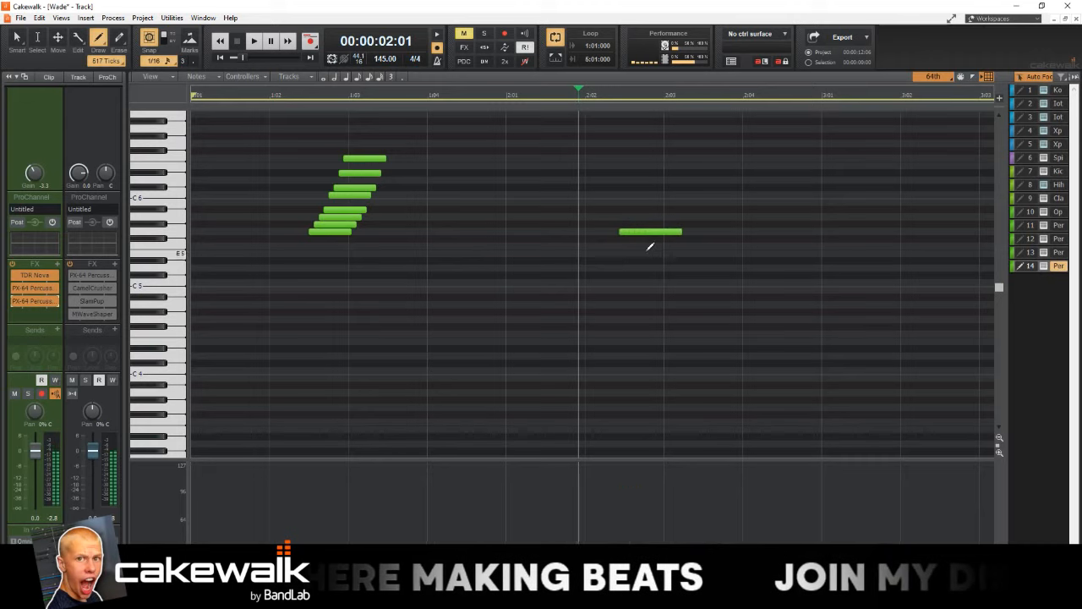
left_click_drag(665, 268, 724, 268)
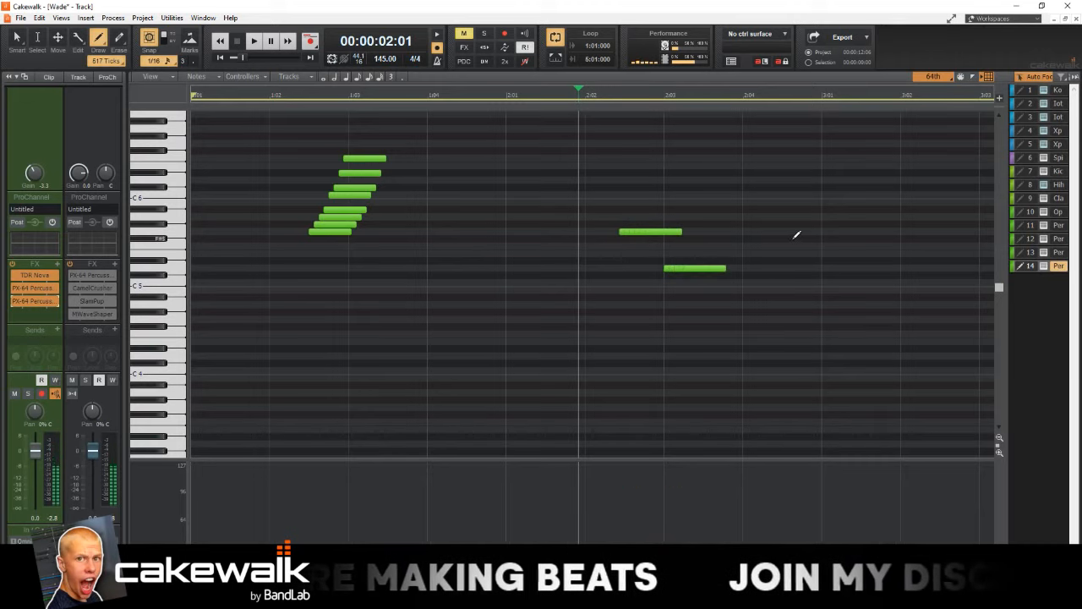
scroll(783, 252, "down", 5)
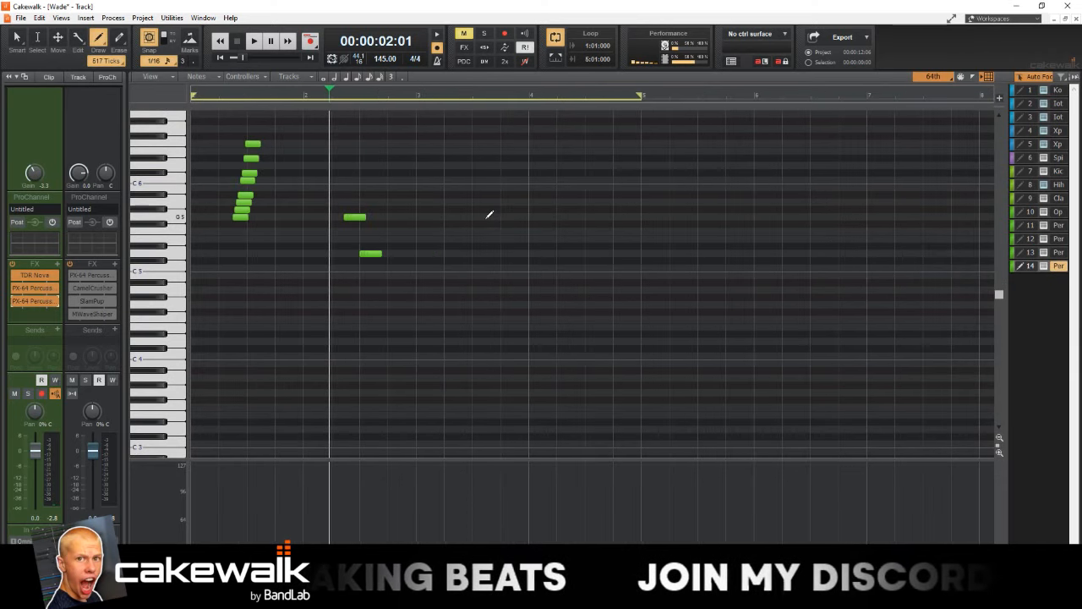
left_click_drag(489, 216, 503, 128)
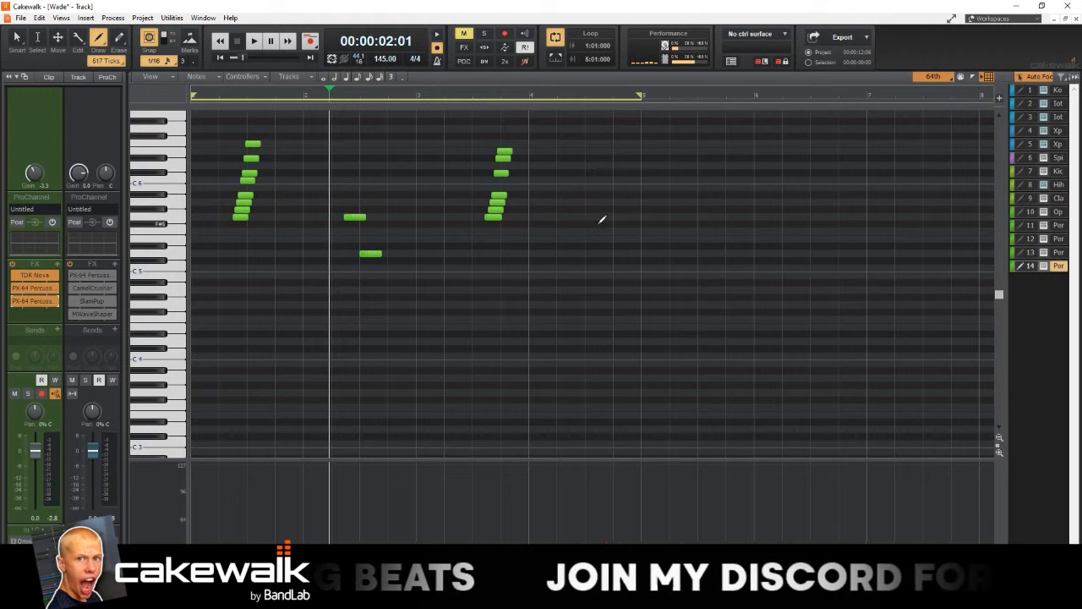
left_click_drag(602, 221, 612, 288)
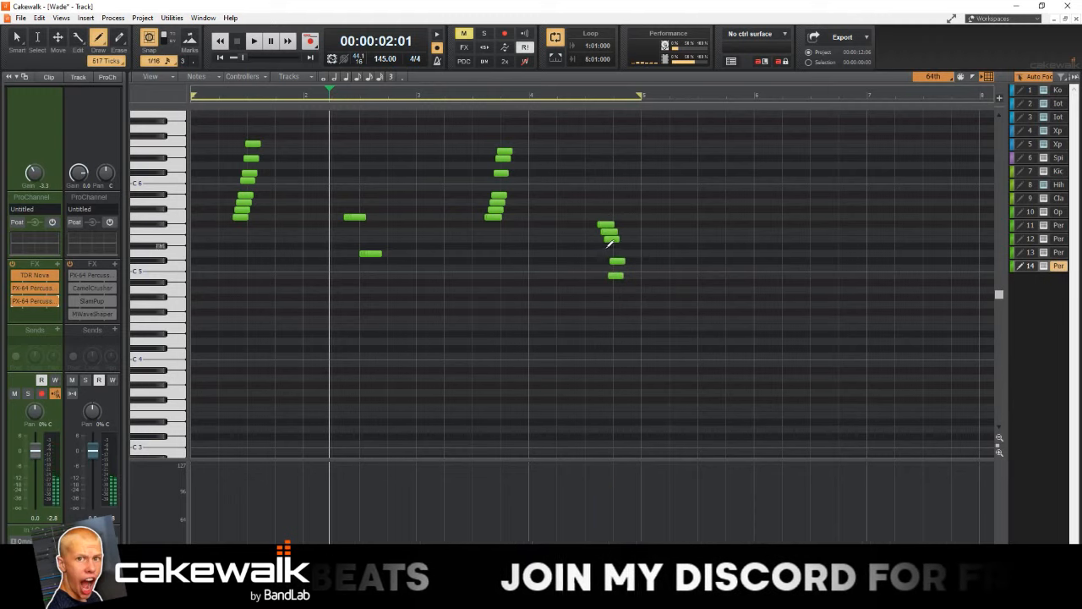
- Select all the notes and shape their velocities with the Smart tool, ramping up in bars 1 and 3 and down in bars 2 and 4
key("t")
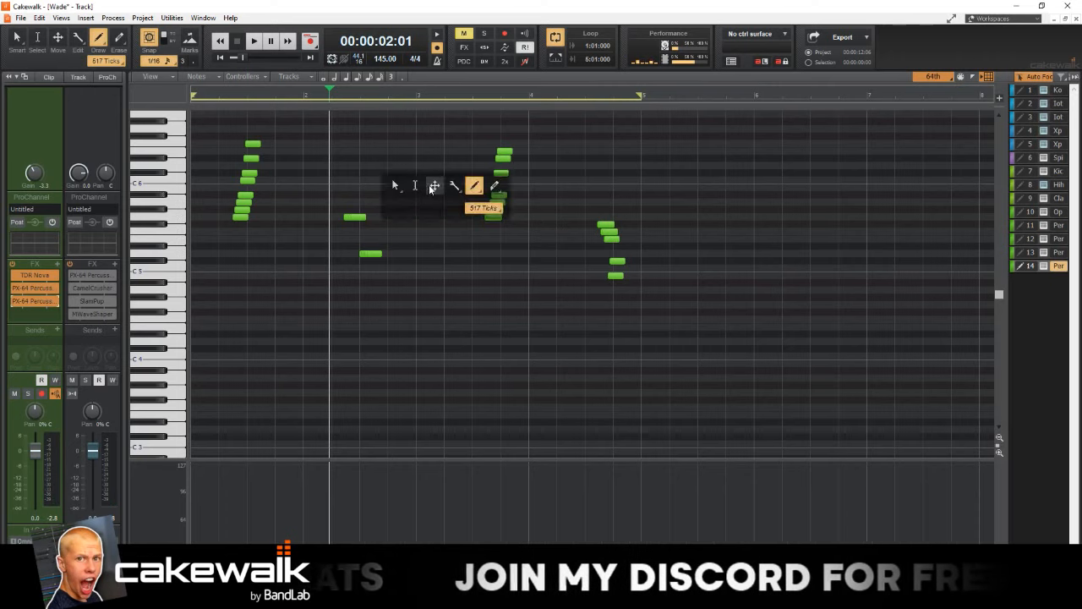
left_click(423, 186)
key("t")
left_click(365, 166)
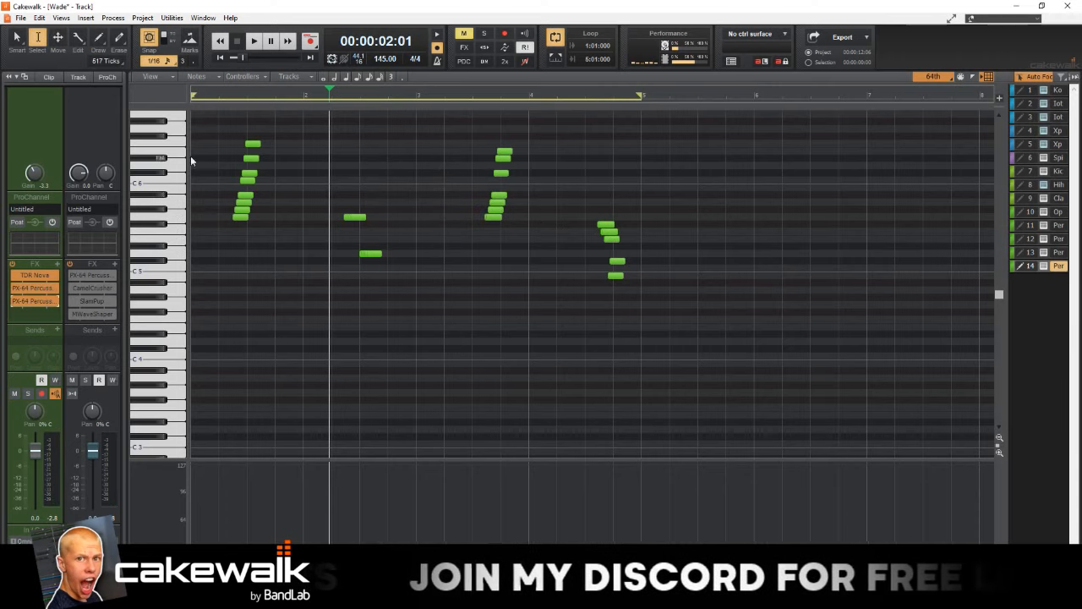
key("ctrl+a")
key("t")
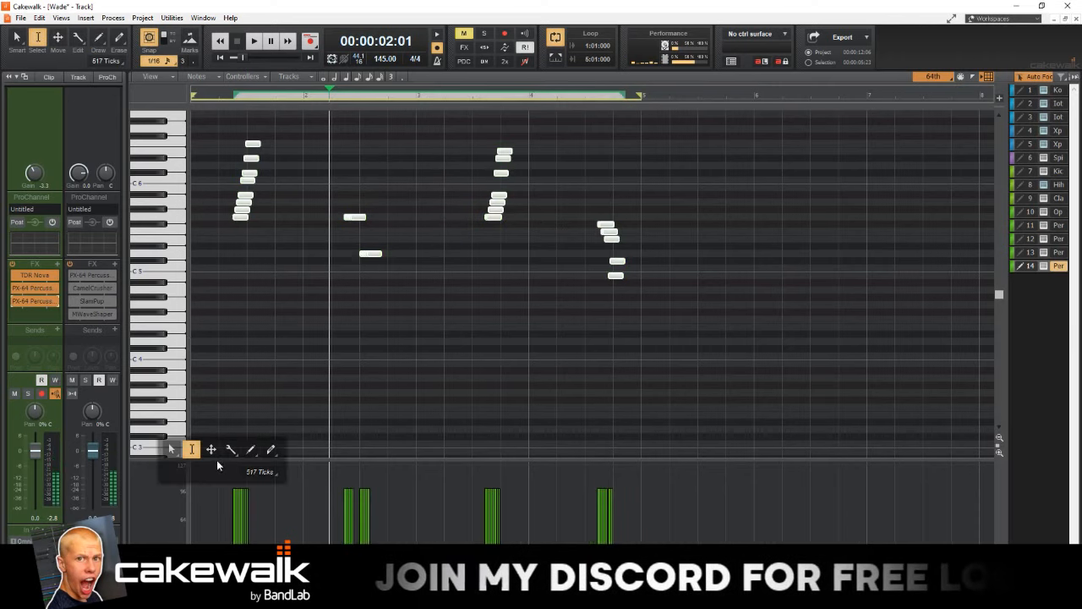
left_click(172, 449)
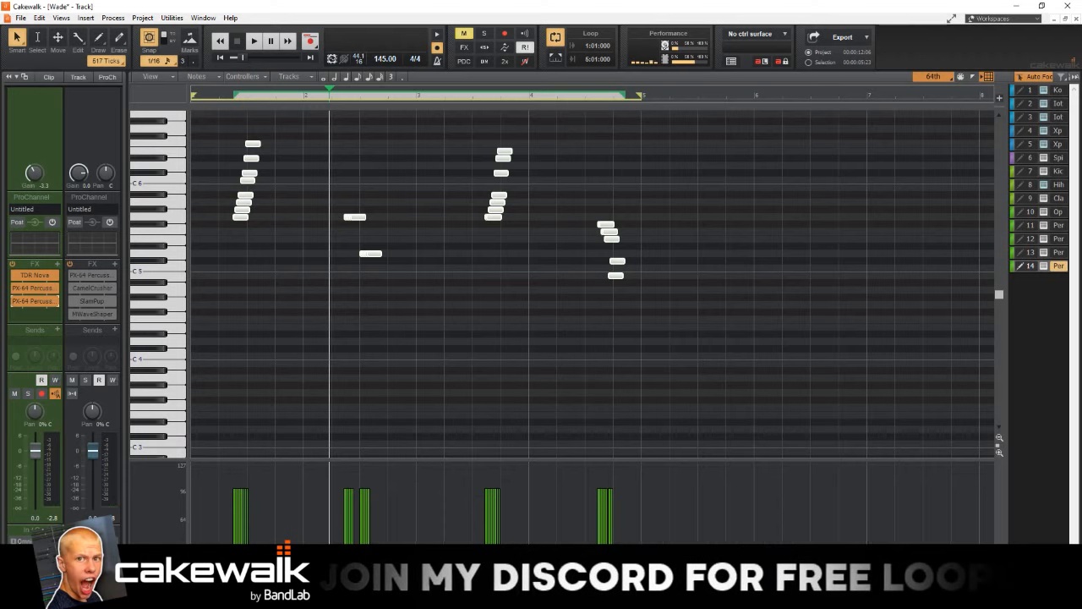
mouse_move(235, 520)
left_mouse_down()
mouse_move(251, 520)
mouse_move(245, 539)
mouse_move(246, 502)
left_mouse_up()
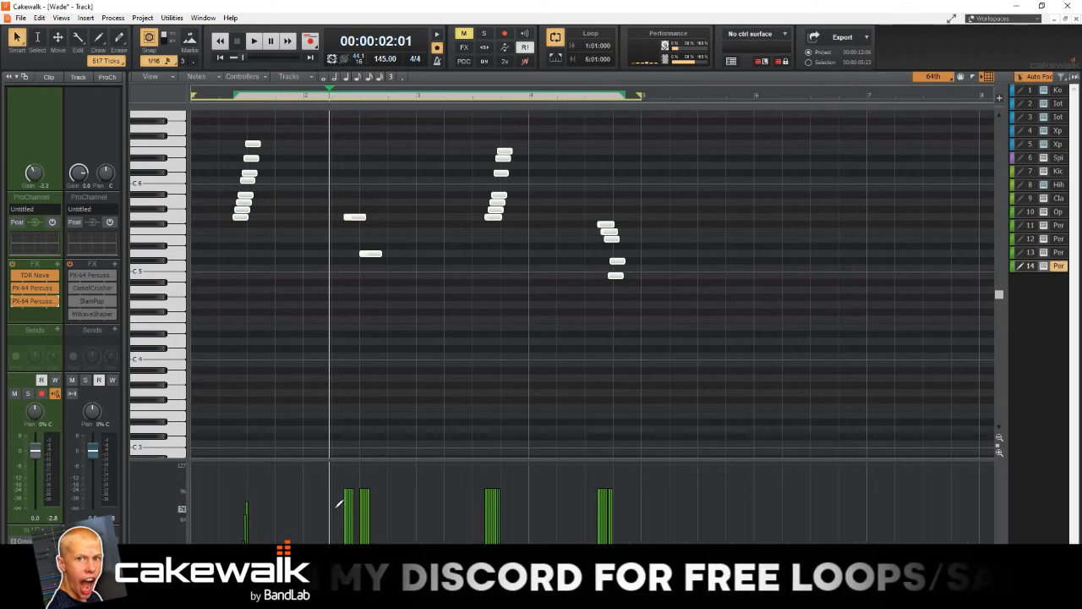
left_click_drag(341, 491, 370, 538)
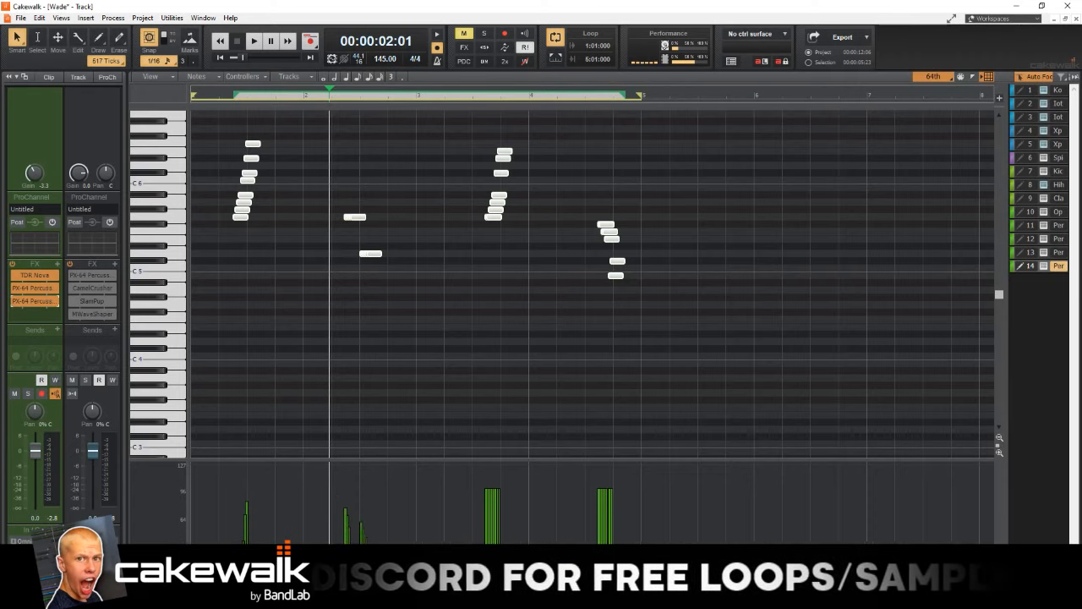
left_click_drag(485, 495, 504, 516)
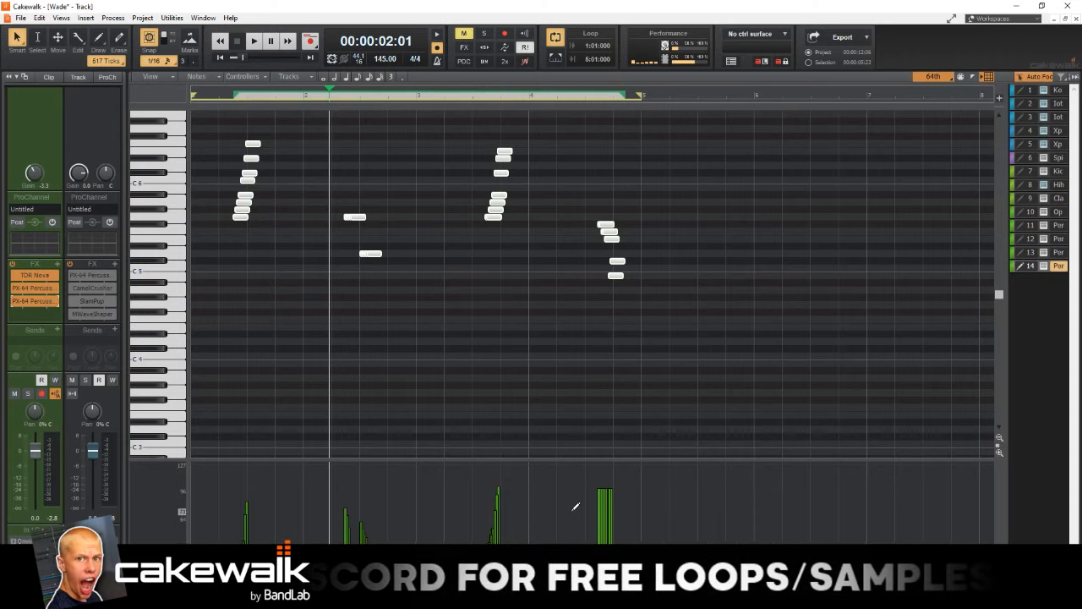
left_click_drag(597, 488, 608, 531)
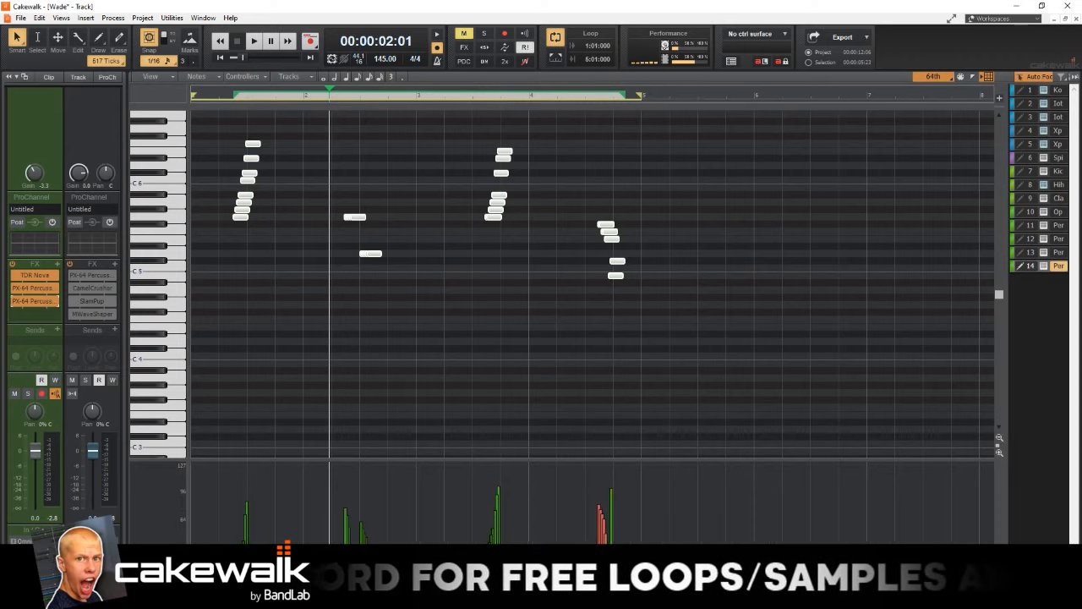
key("w")
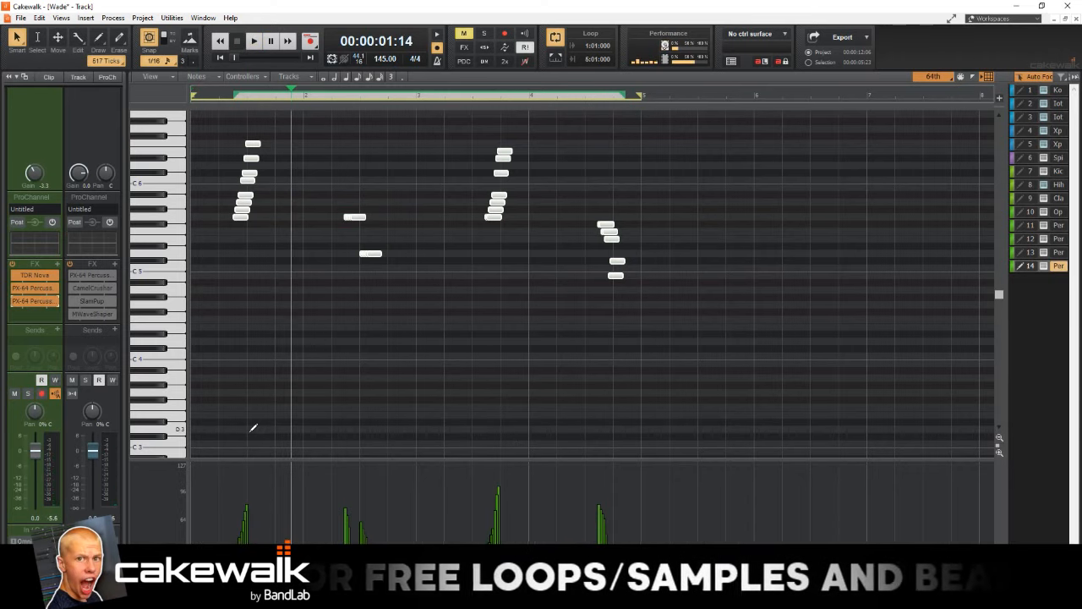
- During playback, reshape the velocities of the bar 1 and bar 3 runs so each ramps downward from a loud first note
key("space")
key("space")
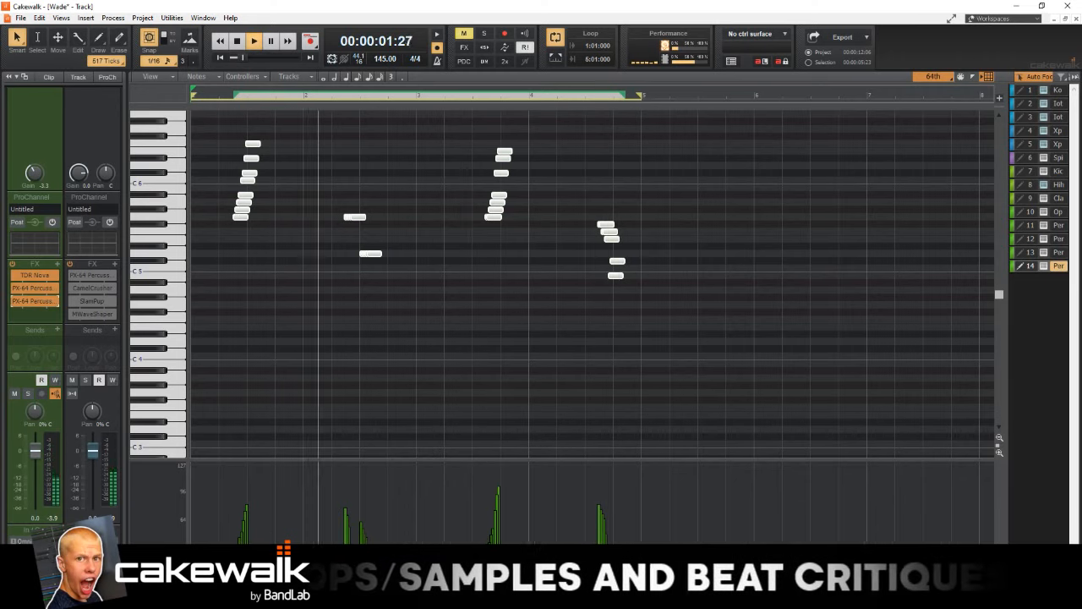
left_click_drag(248, 514, 247, 487)
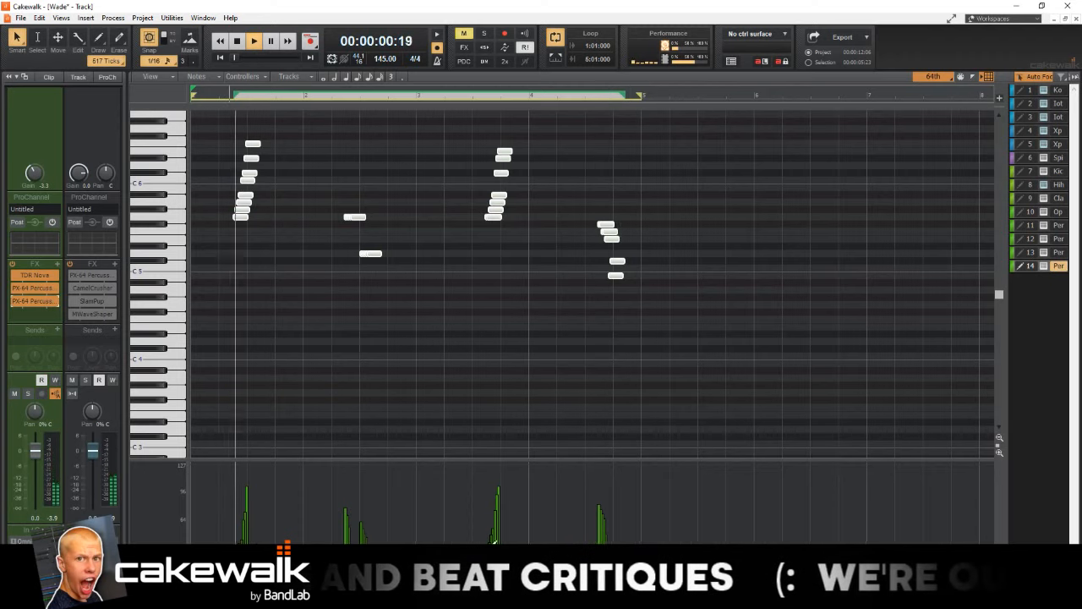
left_click_drag(487, 558, 497, 468)
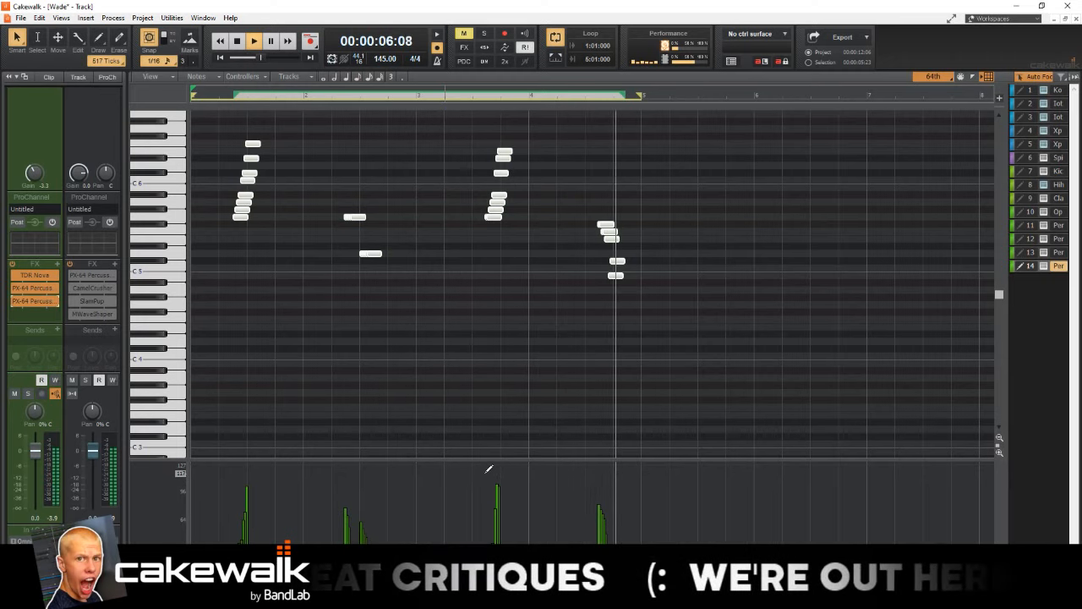
left_click_drag(489, 469, 485, 479)
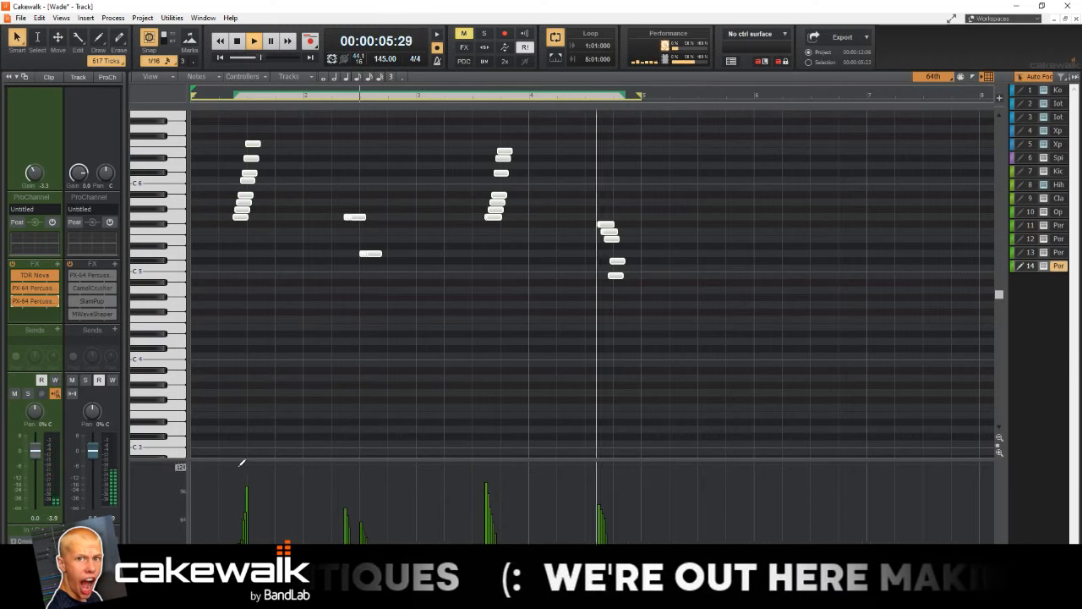
mouse_move(241, 462)
left_mouse_down()
mouse_move(237, 474)
mouse_move(245, 469)
left_mouse_up()
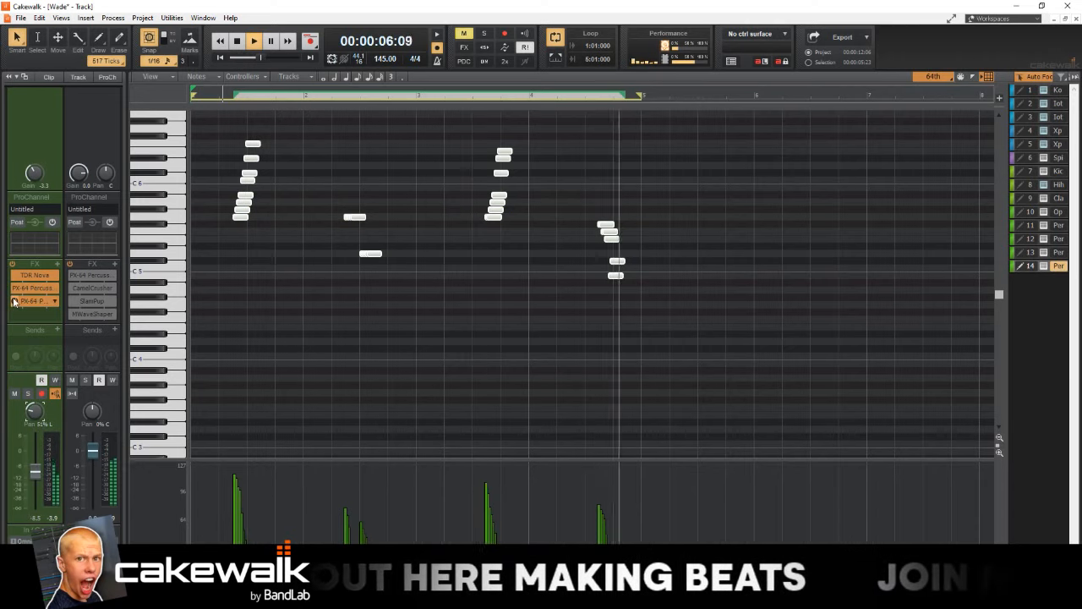
- Back in the track view, split track 14's clip early in bar 2 and trim the second part's start to late in bar 2, cutting the bar 2 rolls
key("d")
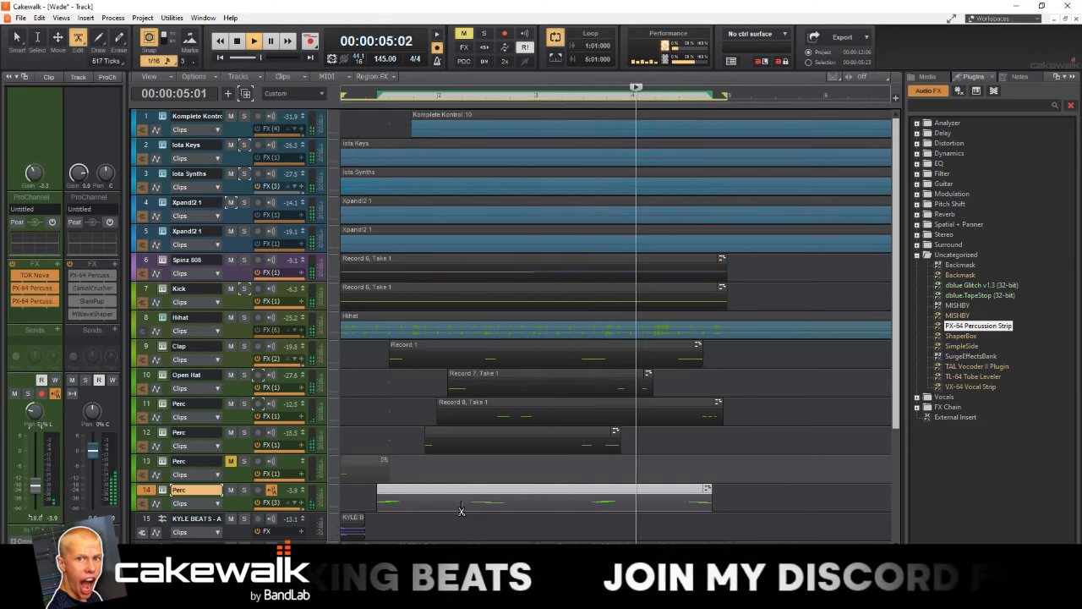
left_click(455, 506)
key("t")
key("f5")
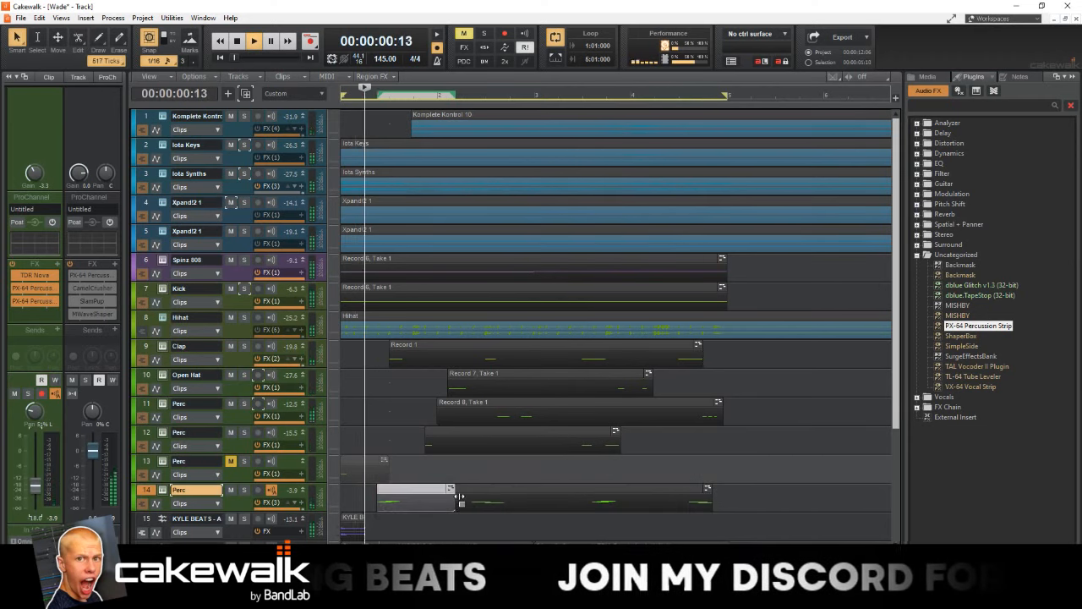
left_click_drag(460, 497, 521, 499)
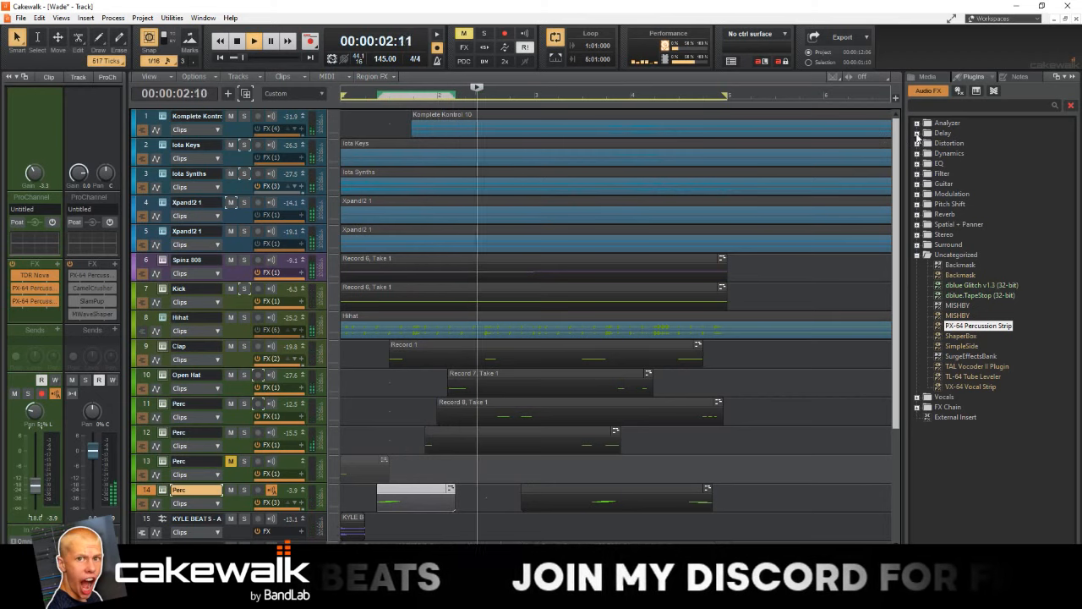
- Add ValhallaFreqEcho to the end of track 14's effects chain with Delay Sync at 1/8 and Mix at 57.6%
left_click(918, 133)
left_click_drag(971, 153, 49, 314)
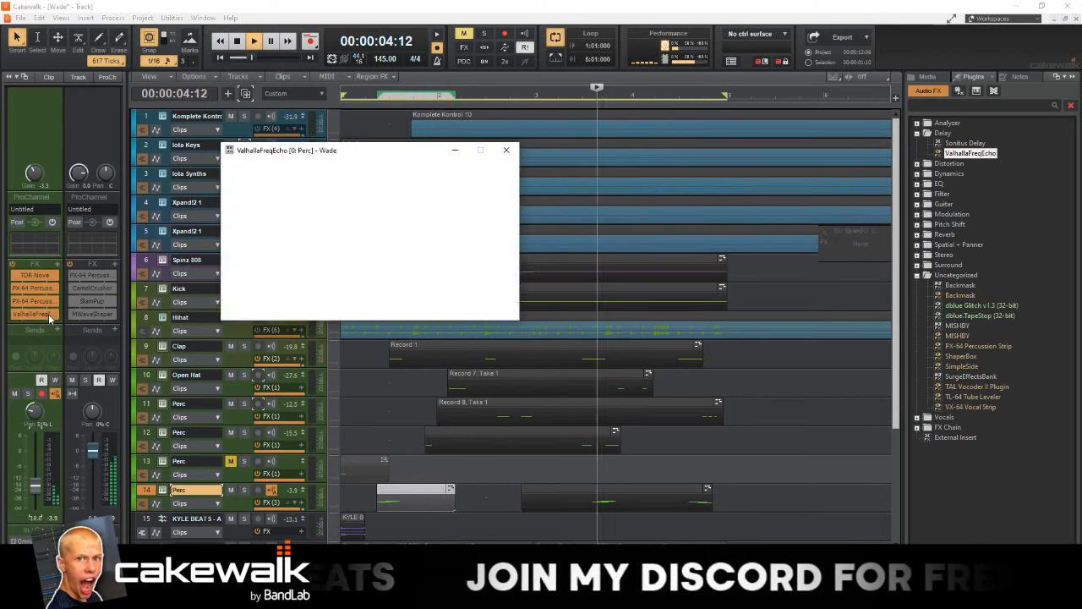
left_click(296, 281)
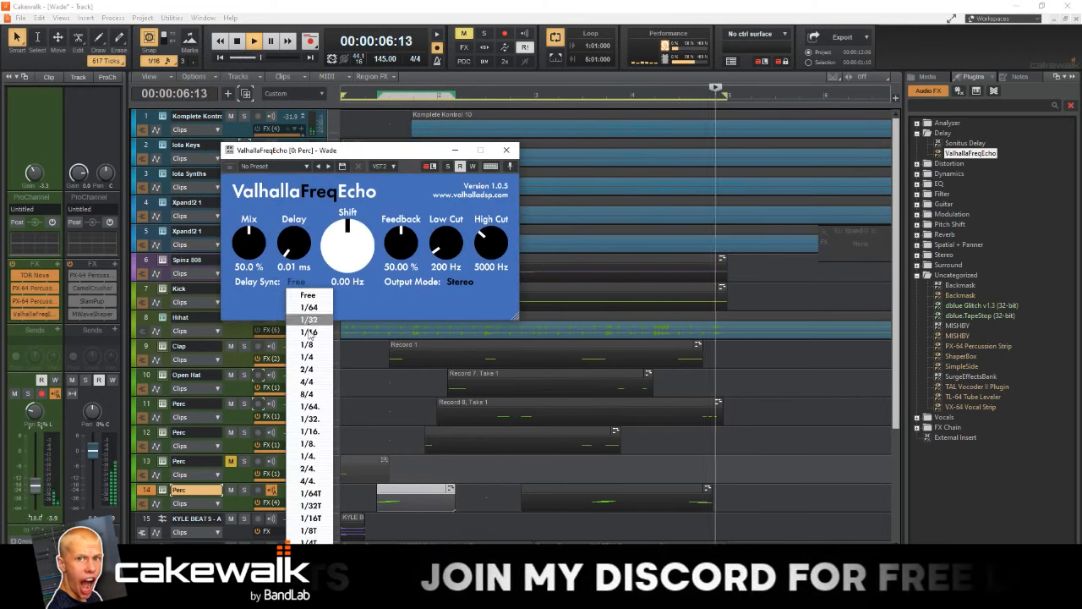
left_click(307, 344)
left_click_drag(249, 243, 249, 236)
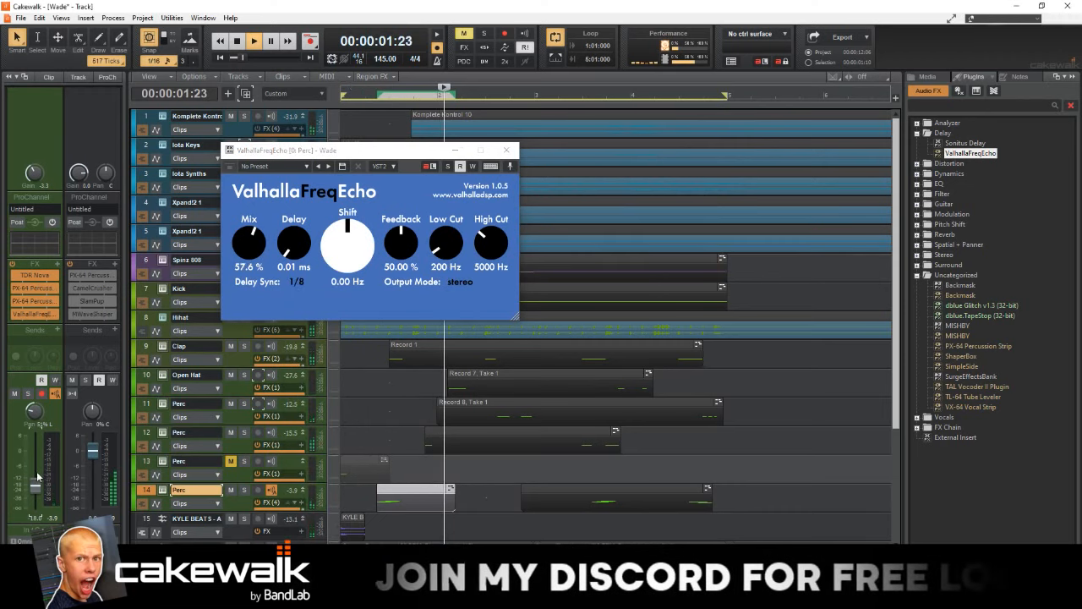
- Raise track 14's volume to about -6 dB, set the echo's Shift to -6.03 Hz and close the plugin
mouse_move(37, 477)
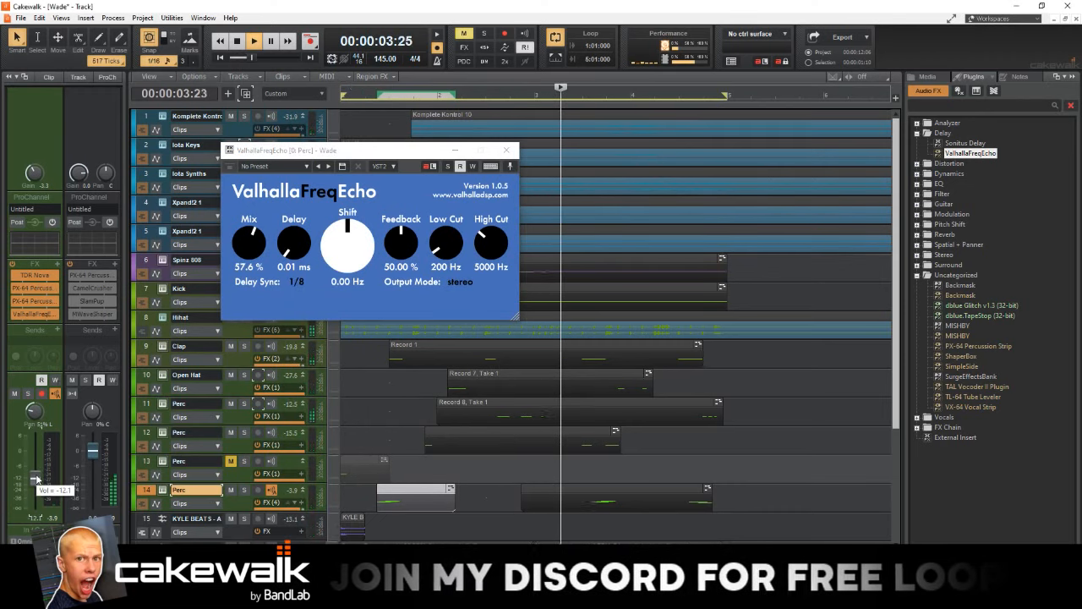
left_click_drag(37, 478, 35, 469)
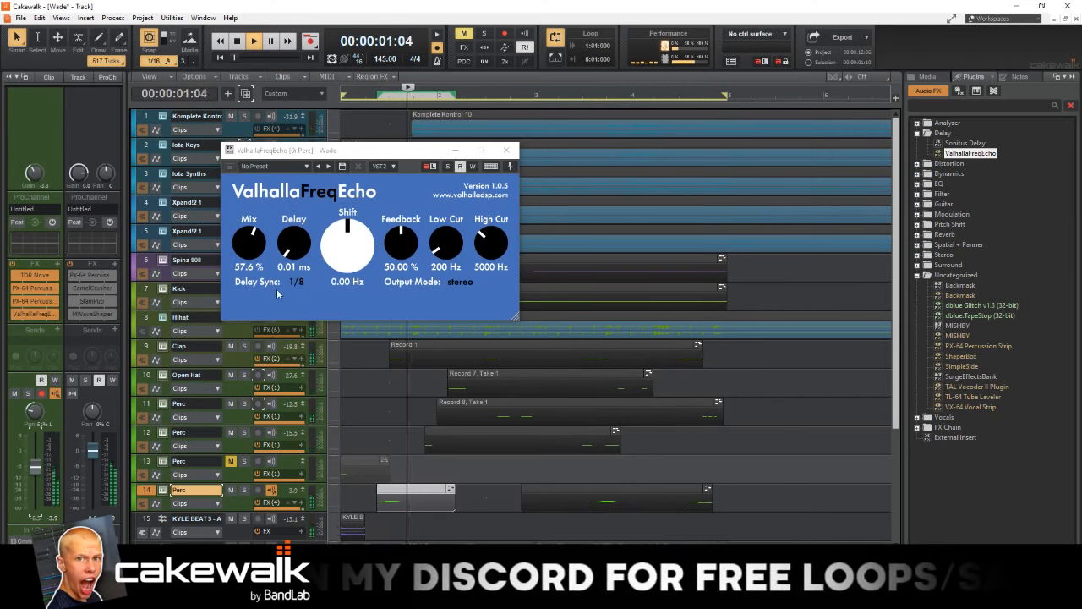
left_click_drag(346, 245, 324, 283)
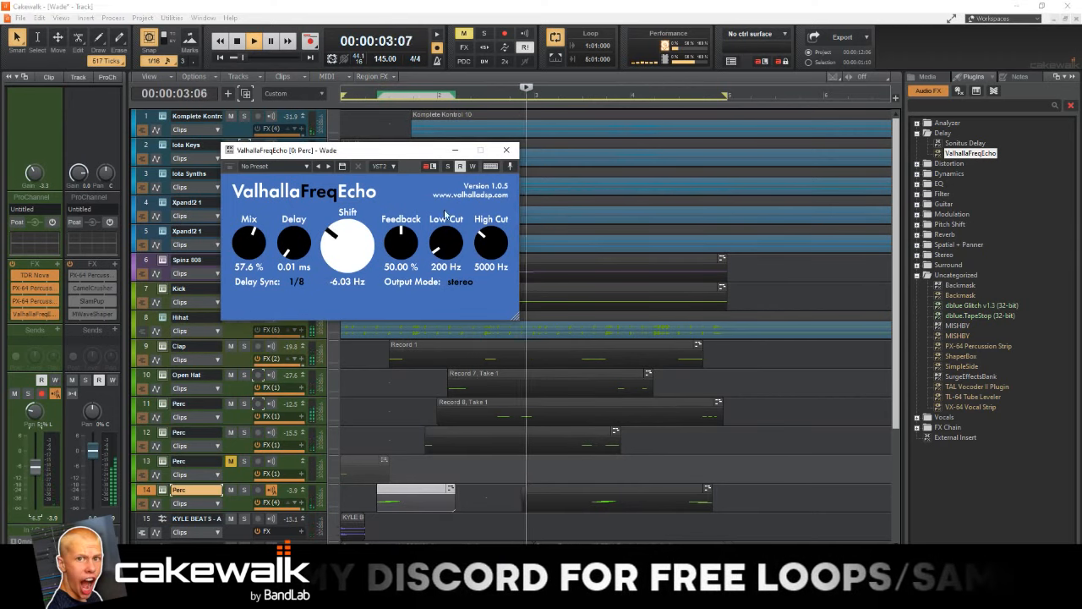
left_click(507, 150)
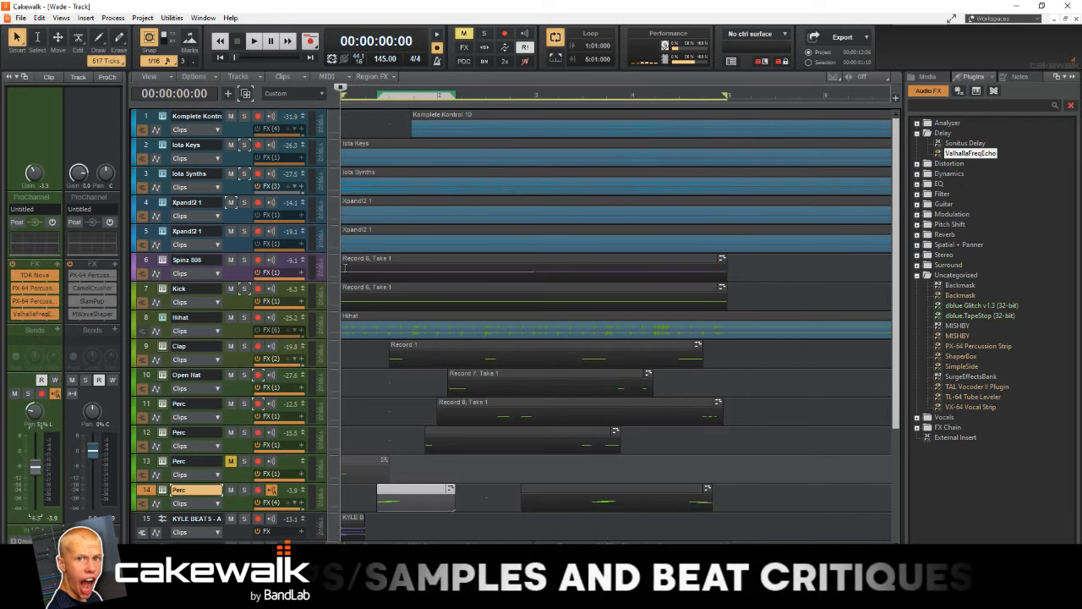
scroll(547, 253, "down", 4)
scroll(651, 365, "up", 4)
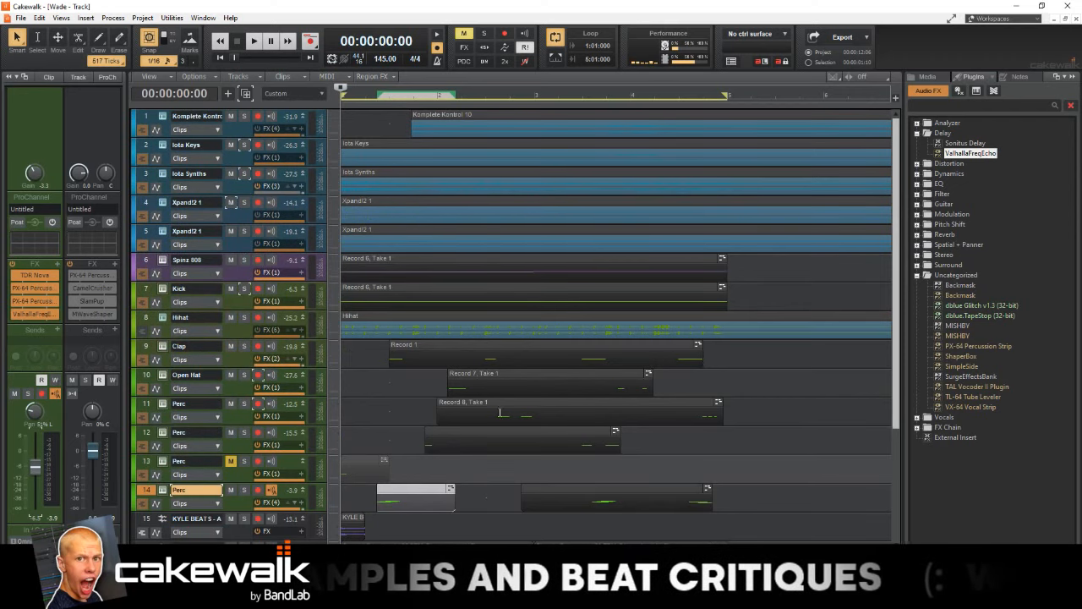
scroll(667, 405, "down", 4)
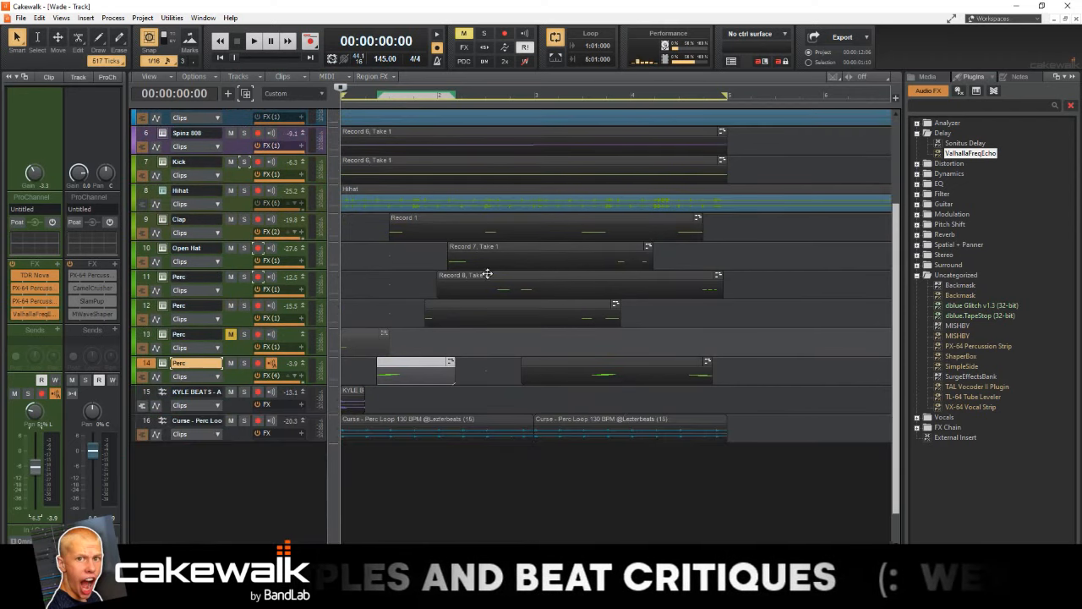